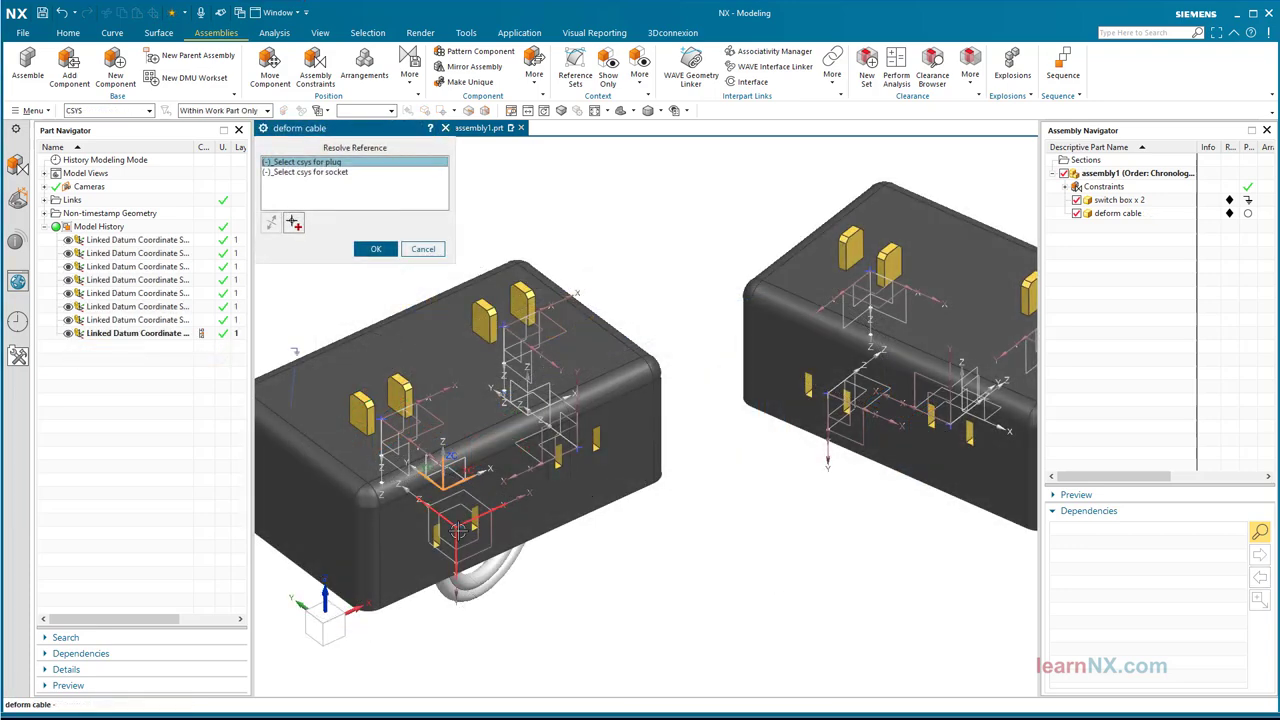
Place the deformable cable by assigning the left switch box's front outlet CSYS to the plug and the right box's top CSYS to the socket.
{"action": "left_click", "coordinate": [473, 560]}
{"action": "middle_click_drag", "start_coordinate": [473, 560], "coordinate": [740, 422]}
{"action": "left_click", "coordinate": [829, 316]}
{"action": "left_click", "coordinate": [376, 249]}
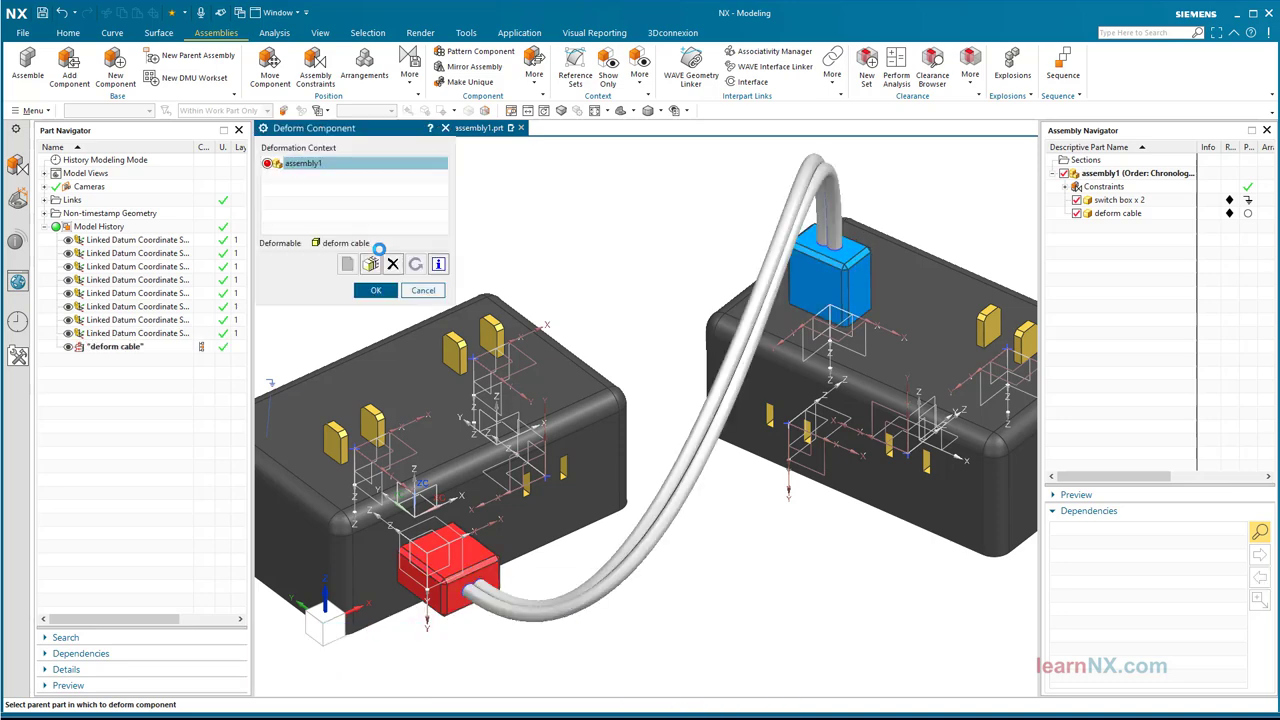
{"action": "left_click", "coordinate": [370, 290]}
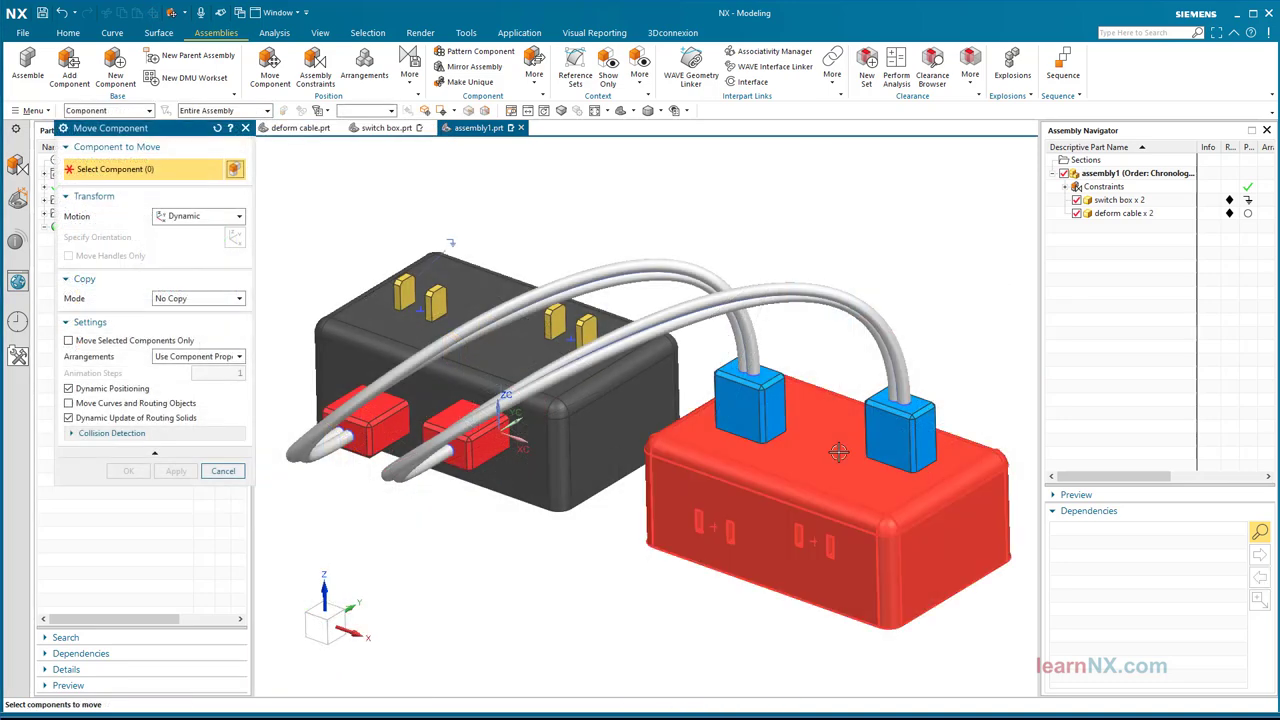
Move the right switch box about 22 mm along the YC axis using dynamic motion.
{"action": "left_click", "coordinate": [837, 449]}
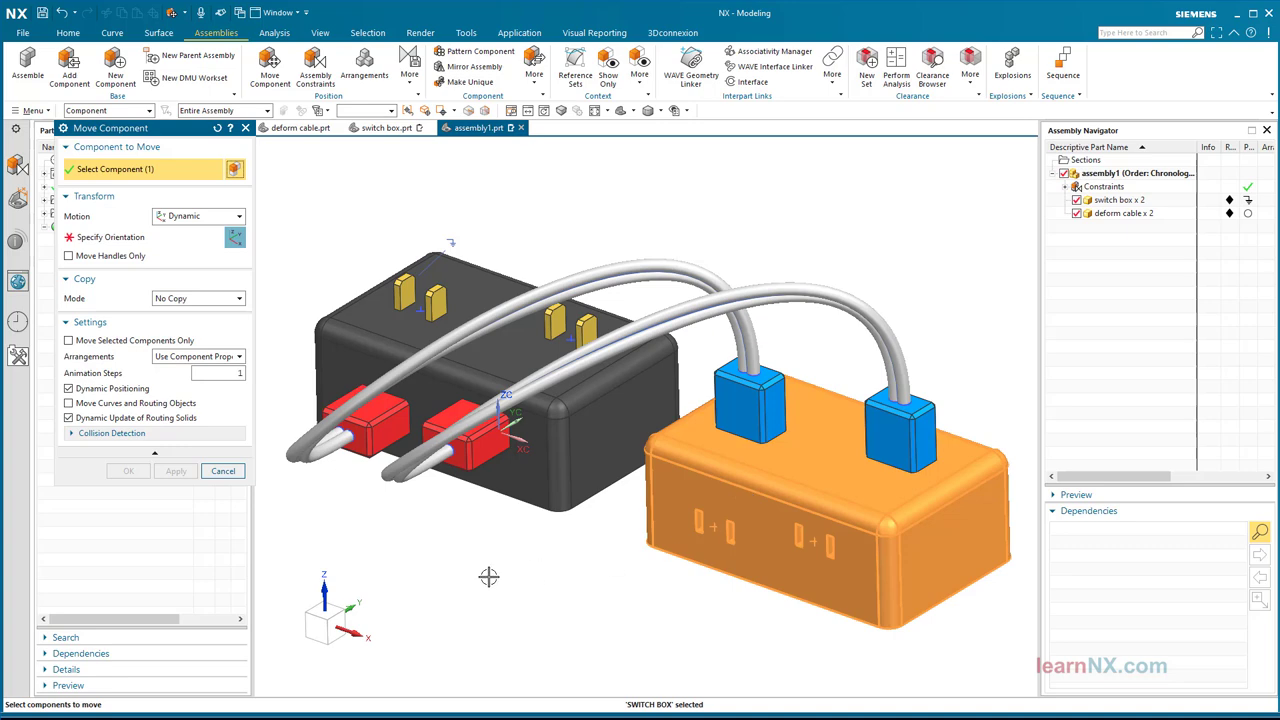
{"action": "middle_click", "coordinate": [287, 407]}
{"action": "scroll", "coordinate": [640, 400], "scroll_direction": "down", "scroll_amount": 2}
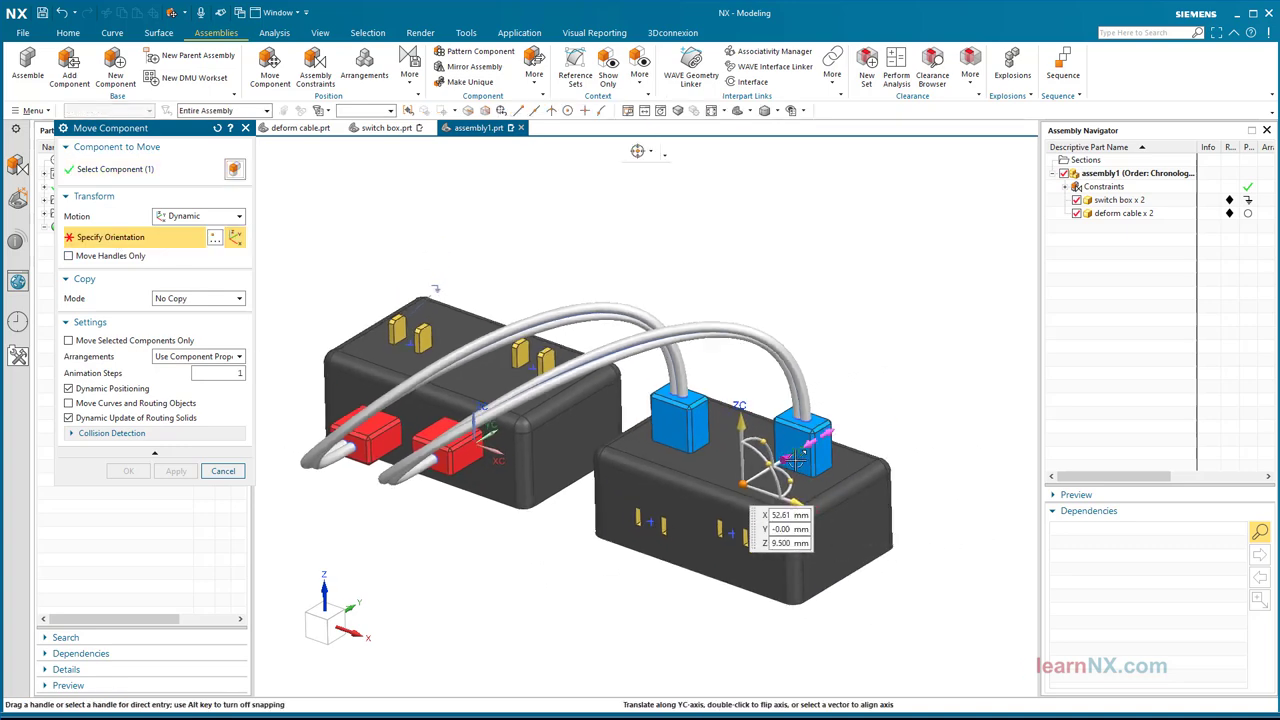
{"action": "left_click_drag", "start_coordinate": [820, 430], "coordinate": [870, 396]}
{"action": "left_click", "coordinate": [128, 471]}
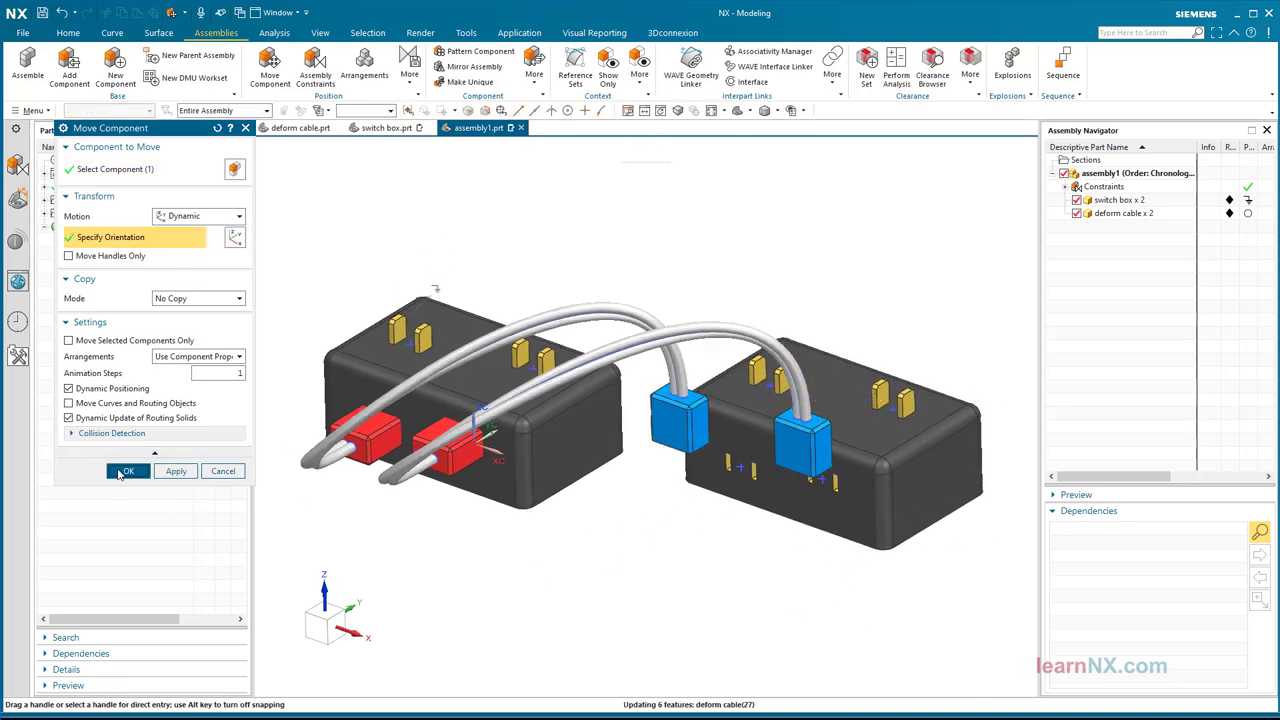
Rotate the right switch box a quarter turn about its ZC axis using dynamic motion.
{"action": "left_click", "coordinate": [270, 68]}
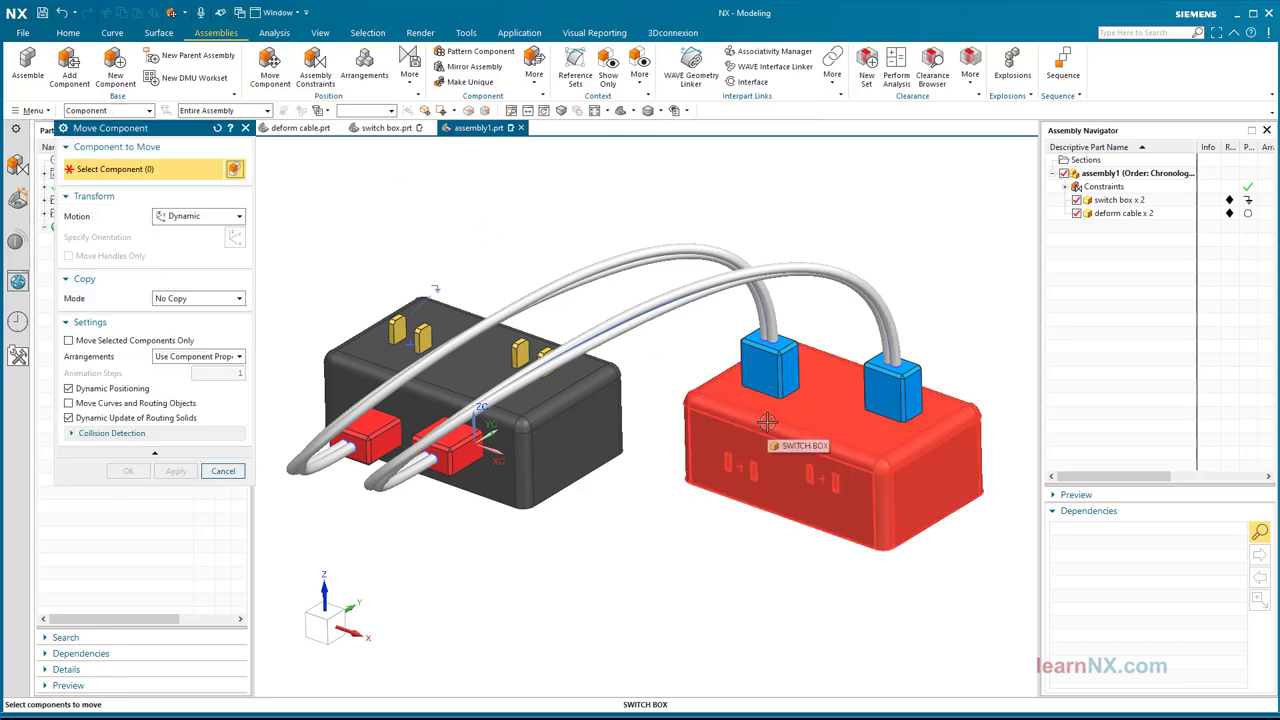
{"action": "left_click", "coordinate": [767, 423]}
{"action": "middle_click", "coordinate": [767, 423]}
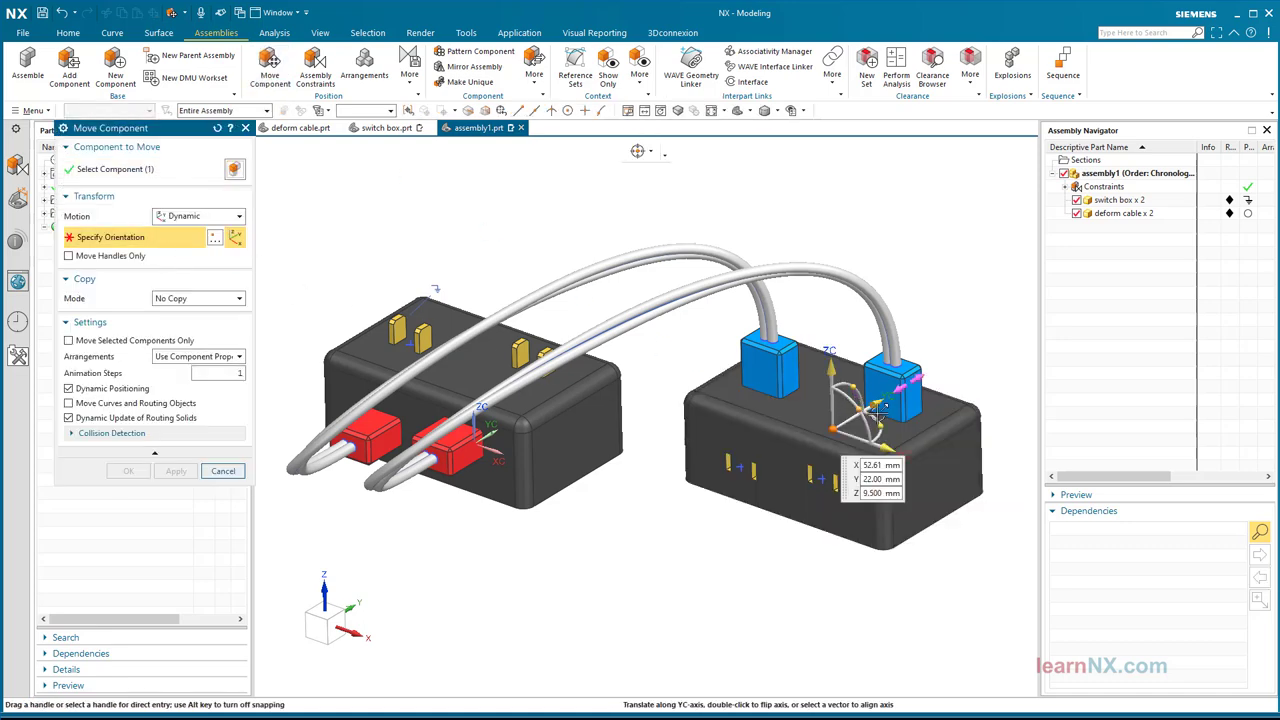
{"action": "left_click_drag", "start_coordinate": [882, 413], "coordinate": [832, 350]}
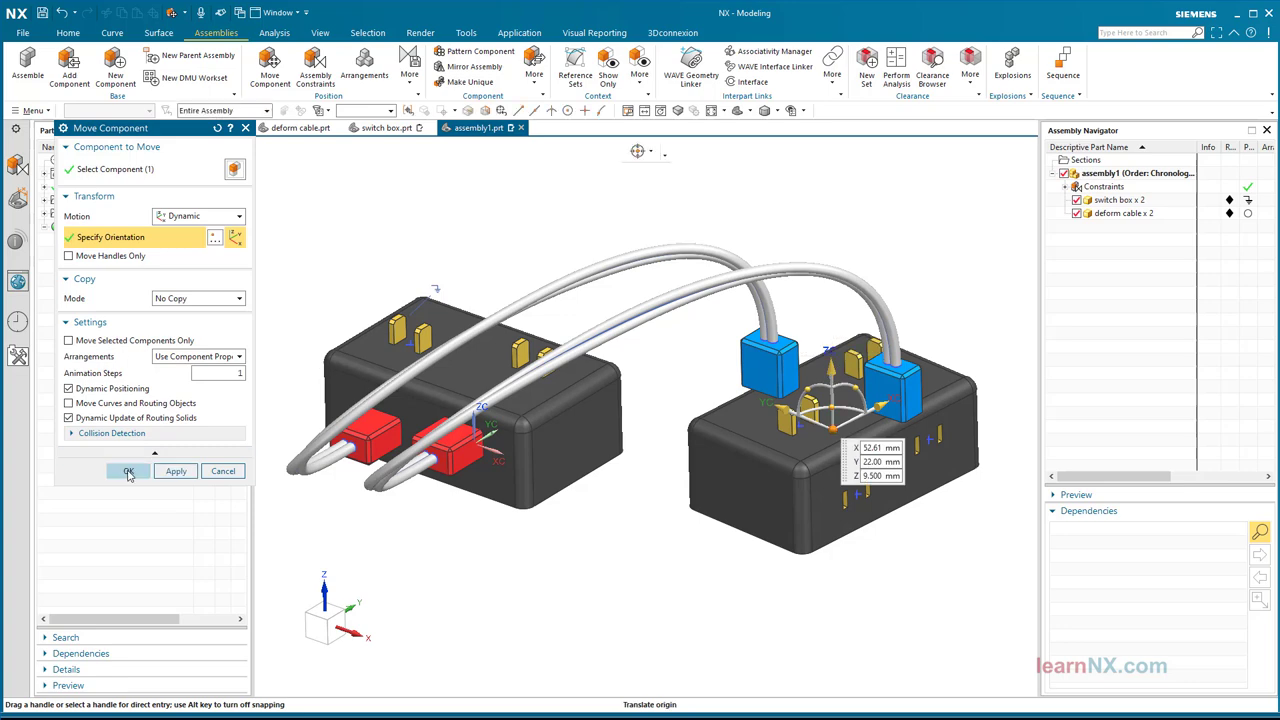
{"action": "left_click", "coordinate": [128, 471]}
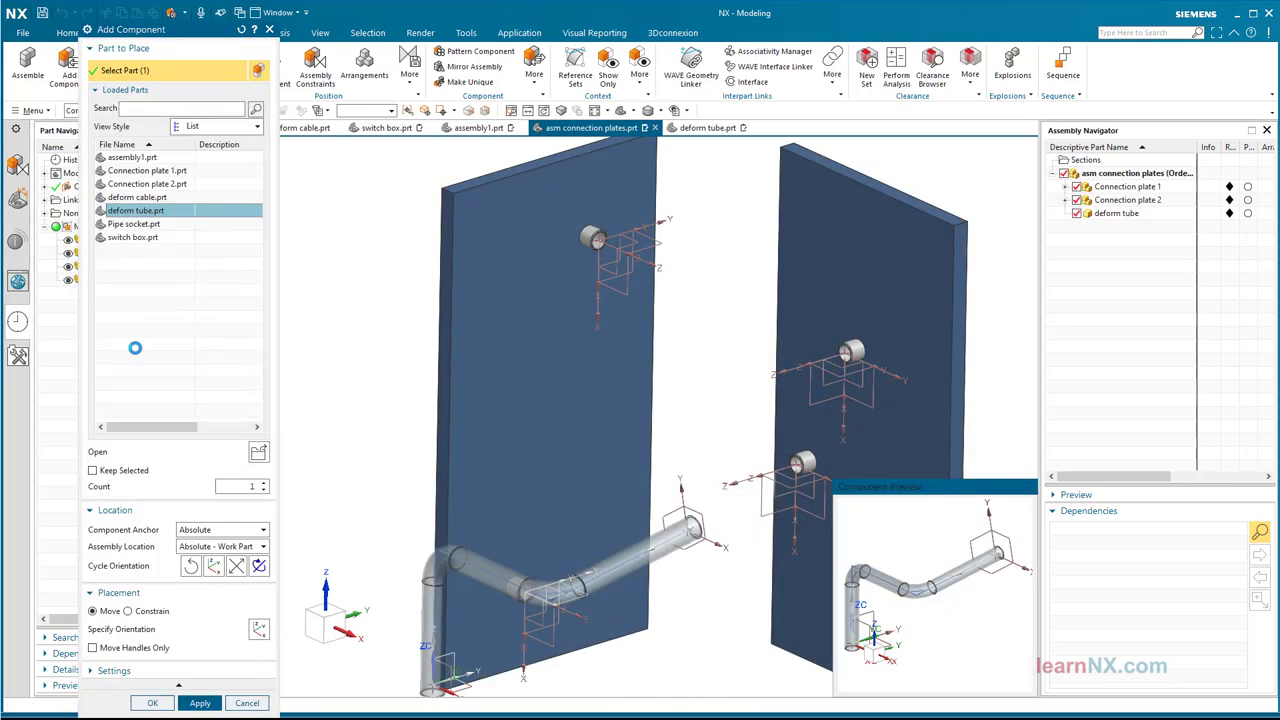
Add the deform tube part, assigning pos 1 to the left plate's upper pipe socket CSYS and pos 2 to the right plate's upper socket CSYS.
{"action": "left_click", "coordinate": [152, 703]}
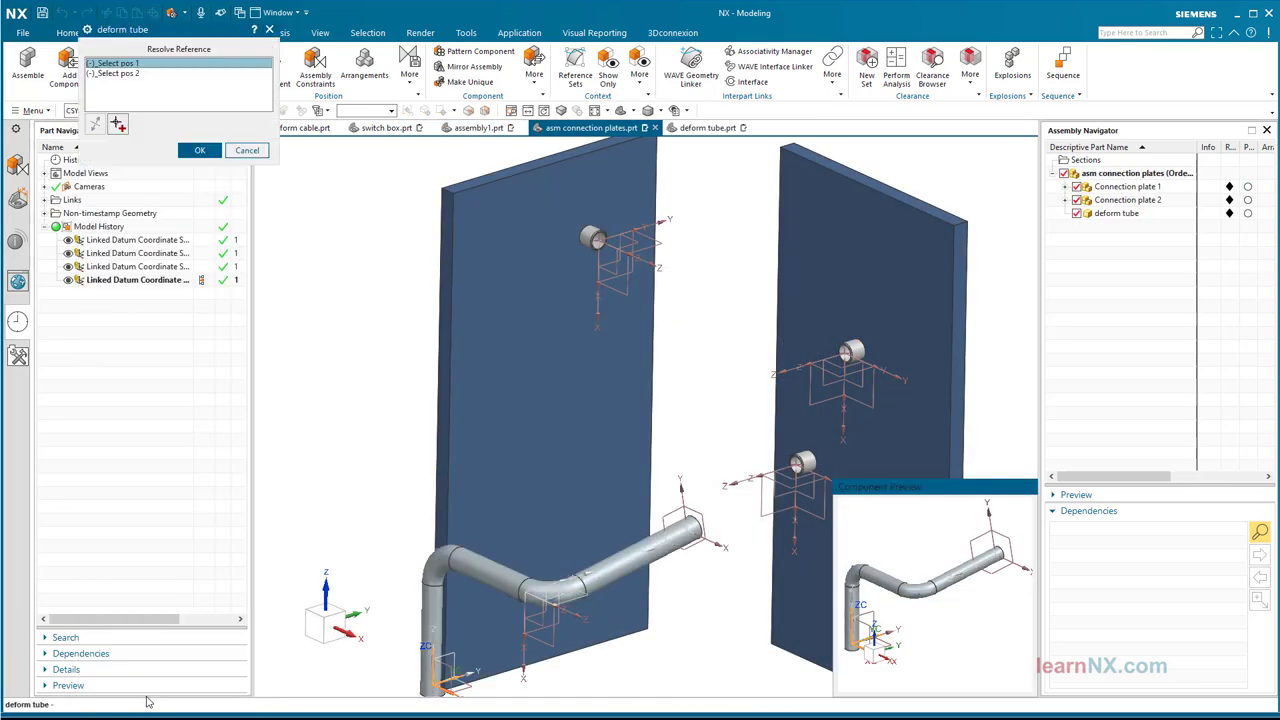
{"action": "left_click", "coordinate": [597, 240]}
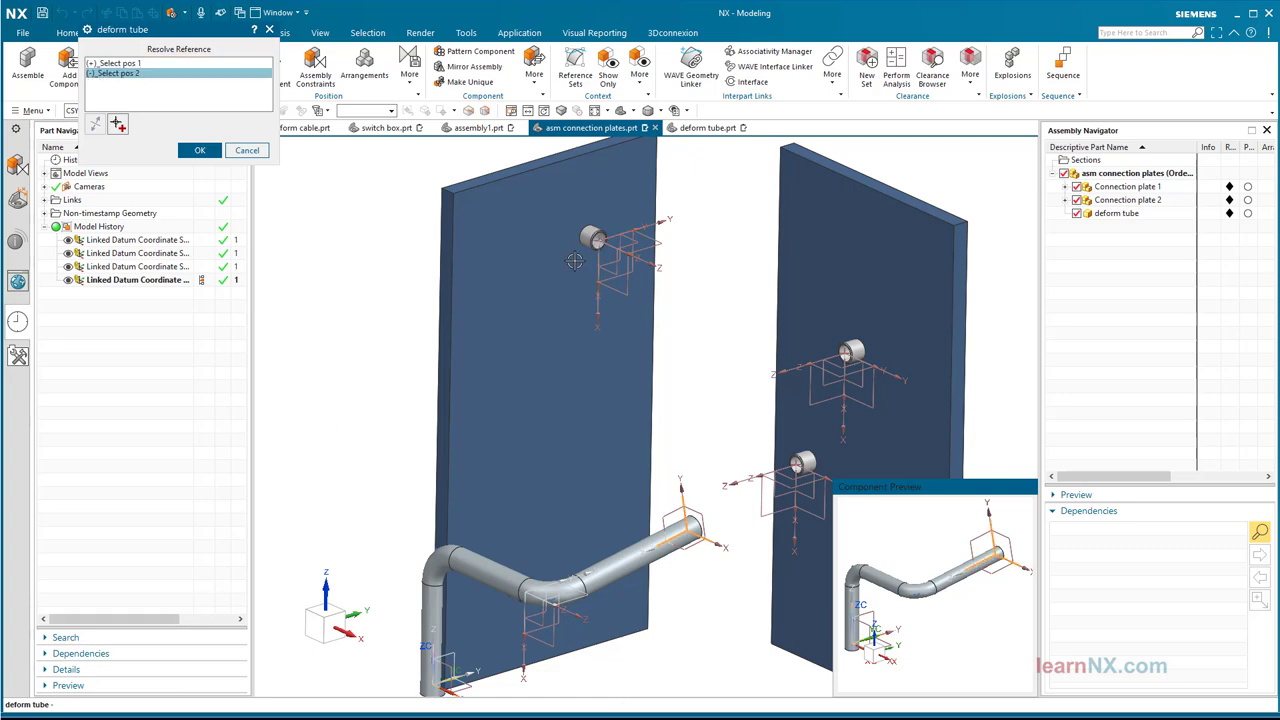
{"action": "left_click", "coordinate": [845, 356]}
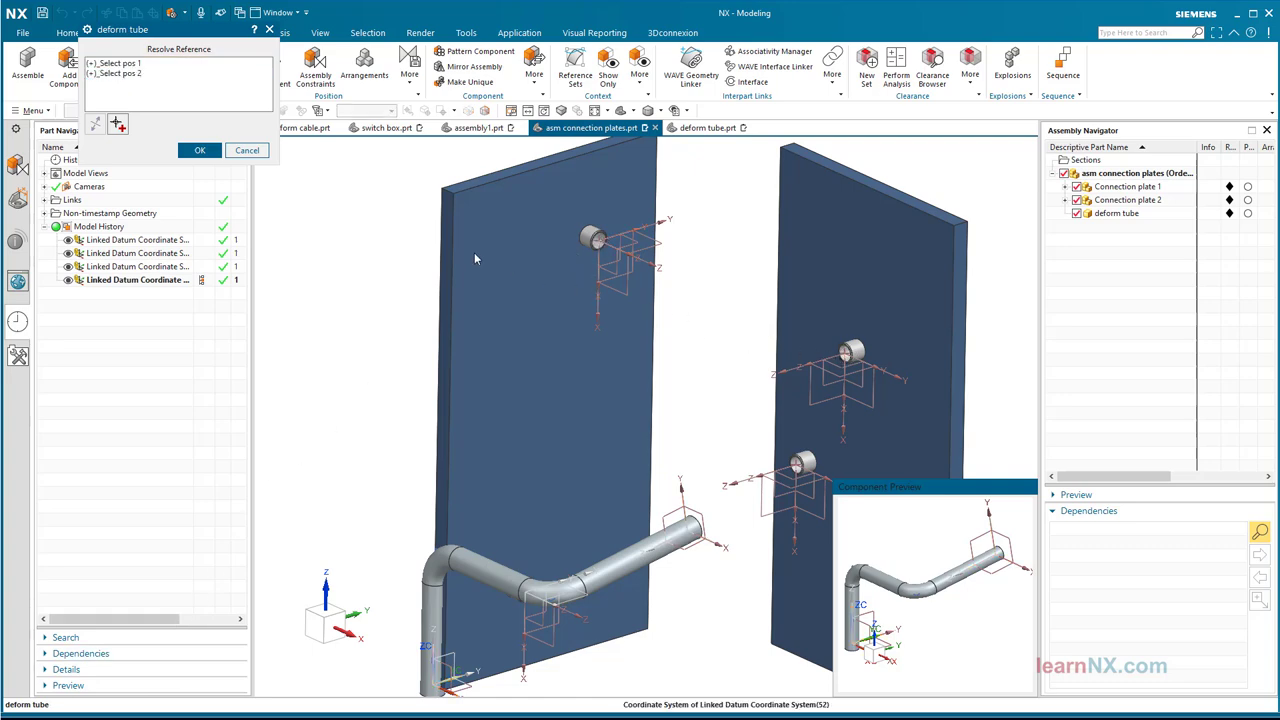
{"action": "left_click", "coordinate": [203, 150]}
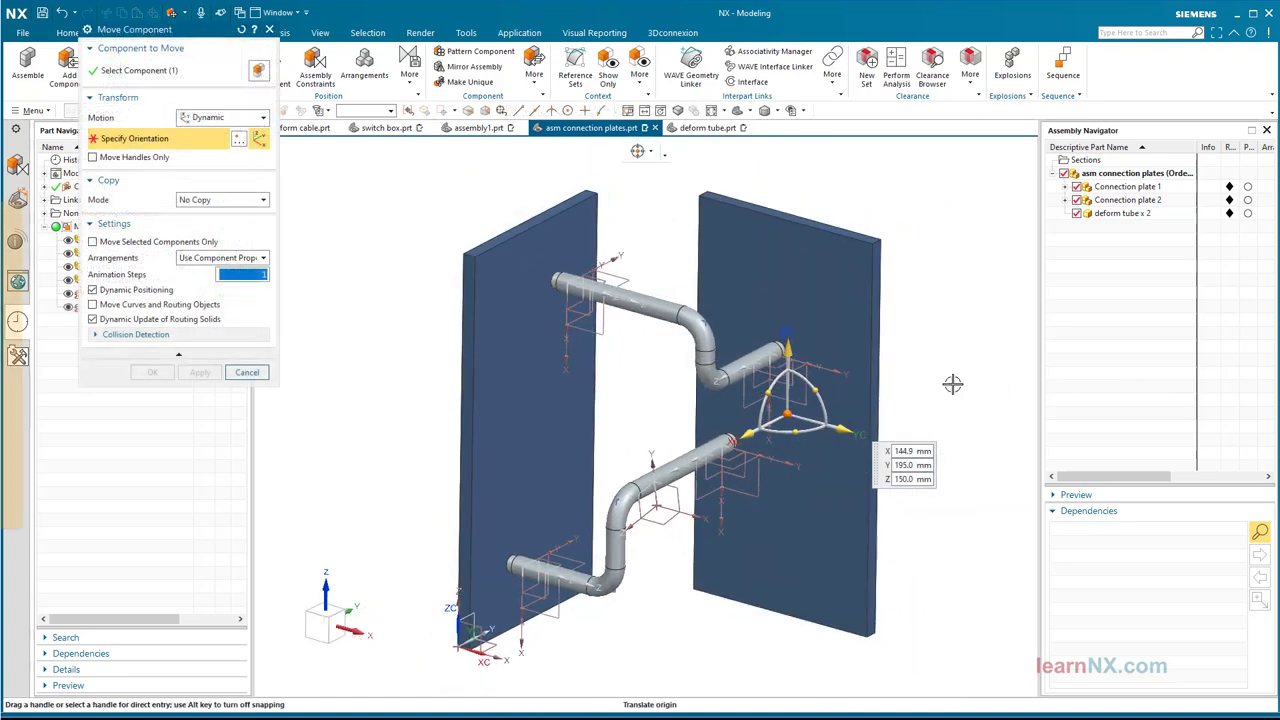
Rotate the right connection plate by -30° about the ZC axis.
{"action": "left_click_drag", "start_coordinate": [793, 428], "coordinate": [845, 442]}
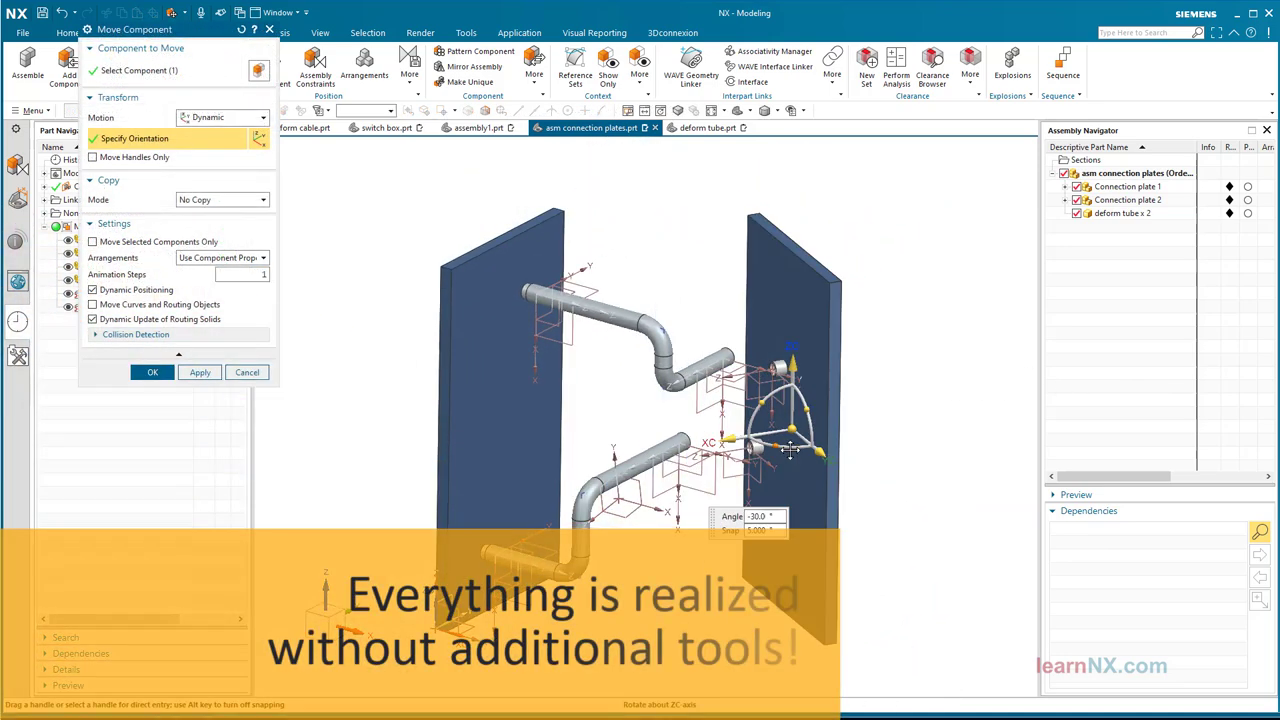
{"action": "left_click", "coordinate": [153, 373]}
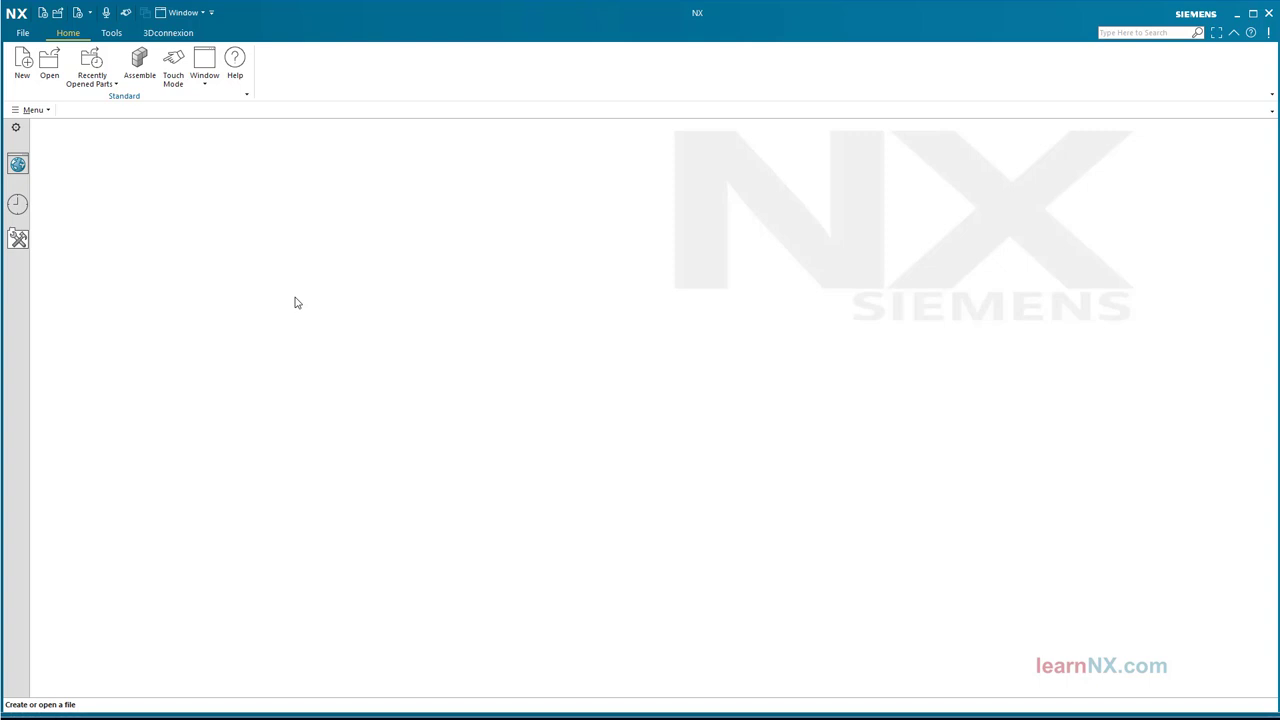
Create a new millimetre part named "deform cable" from the Model template.
{"action": "left_click", "coordinate": [24, 62]}
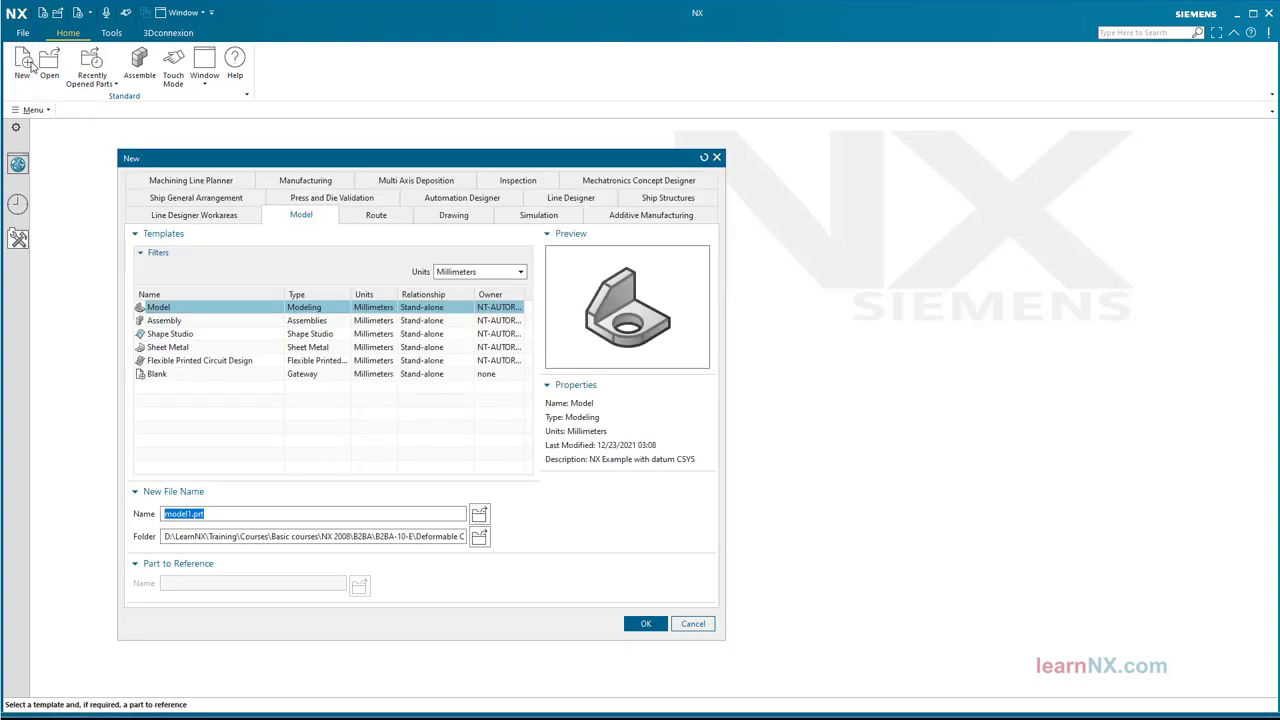
{"action": "type", "text": "deform cable"}
{"action": "key", "text": "Return"}
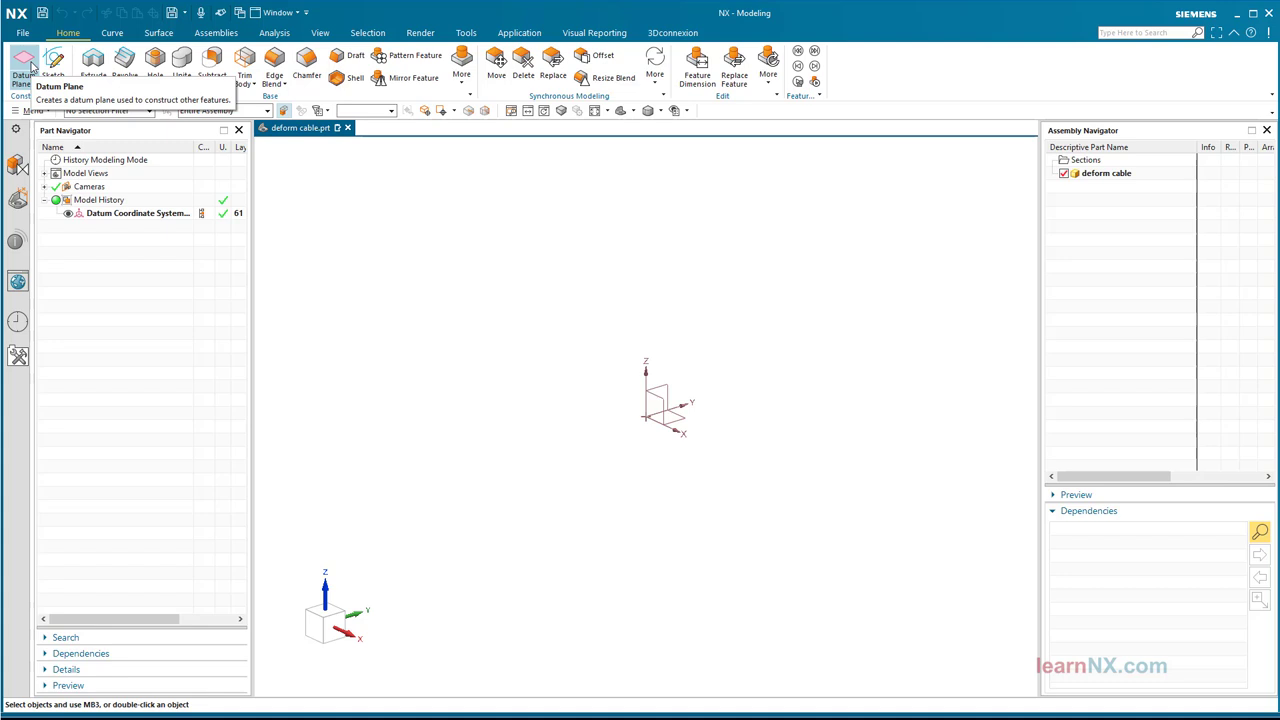
Check the definition of the part's existing datum coordinate system.
{"action": "left_click", "coordinate": [108, 214]}
{"action": "double_click", "coordinate": [108, 213]}
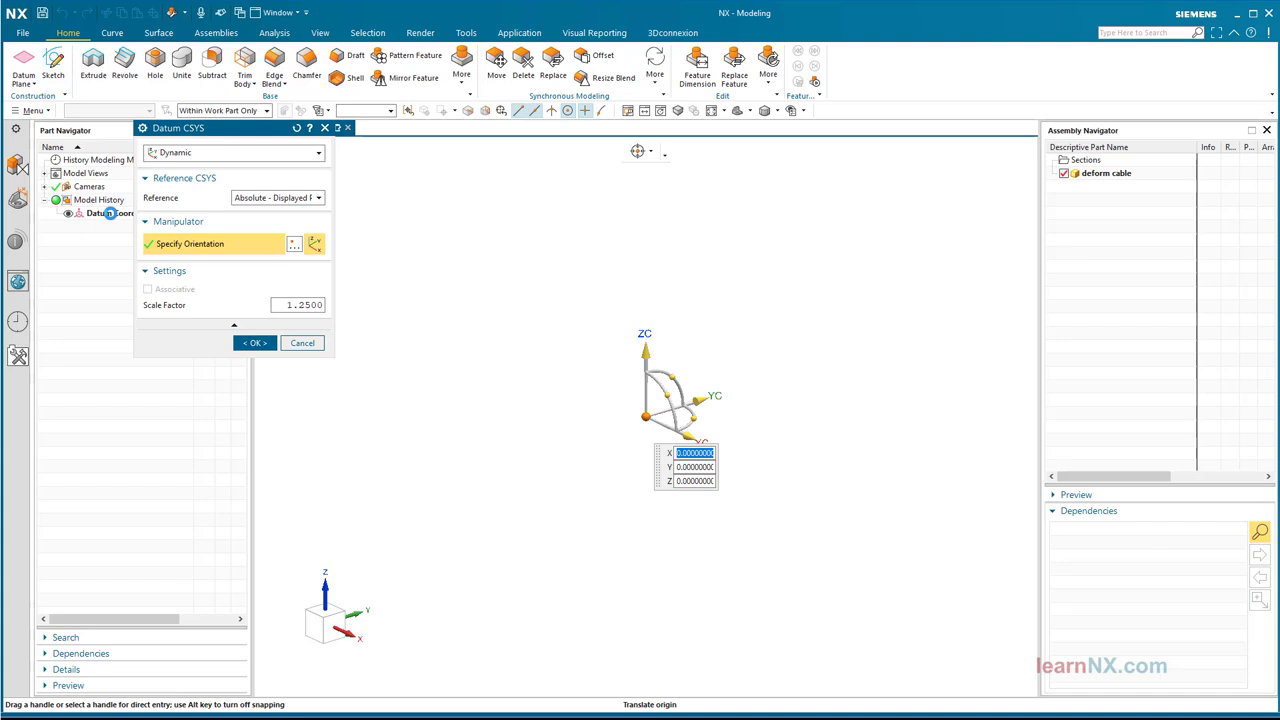
{"action": "left_click", "coordinate": [252, 343]}
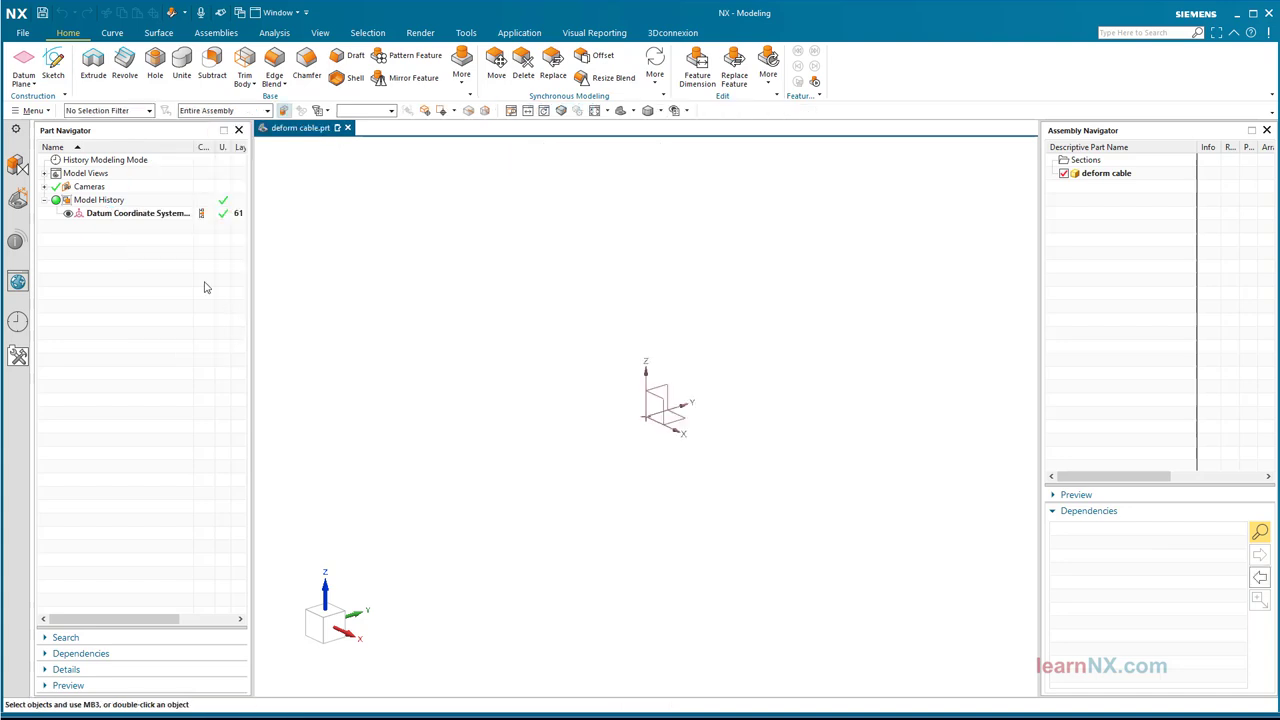
Create an associative dynamic datum CSYS referenced to the existing one, with its origin at X 15 and Y 5.
{"action": "left_click", "coordinate": [30, 83]}
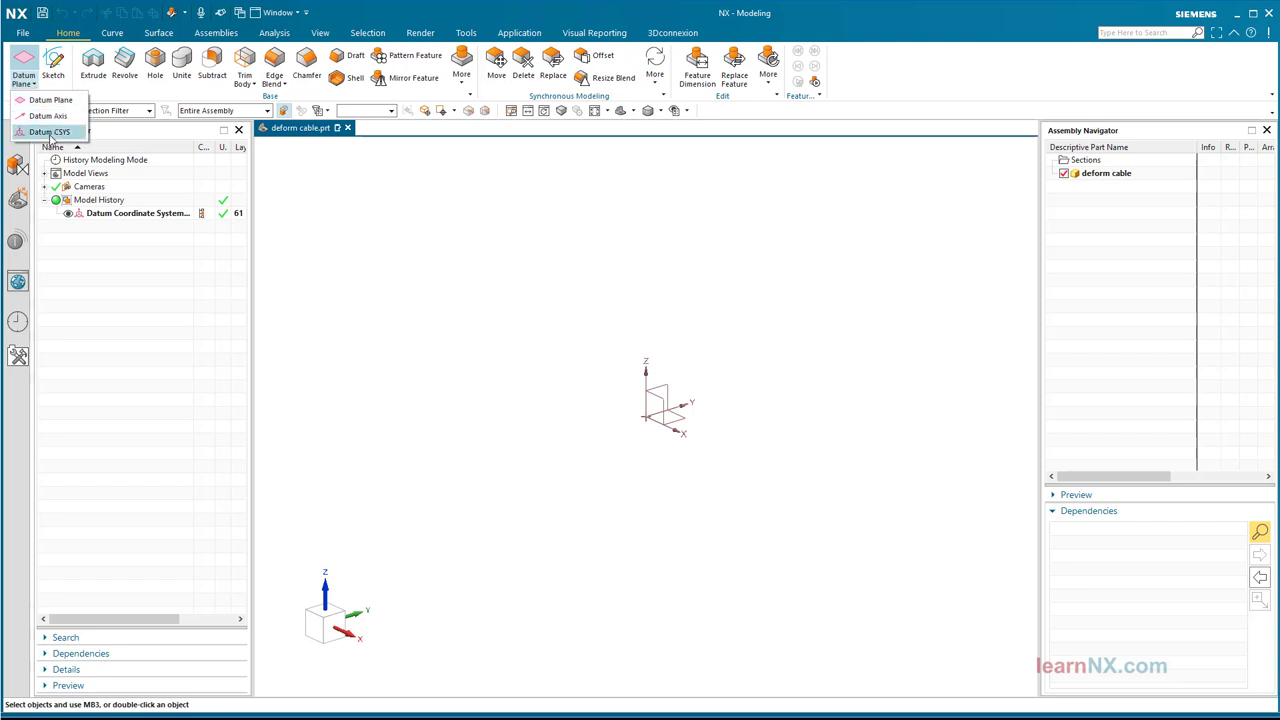
{"action": "left_click", "coordinate": [50, 133]}
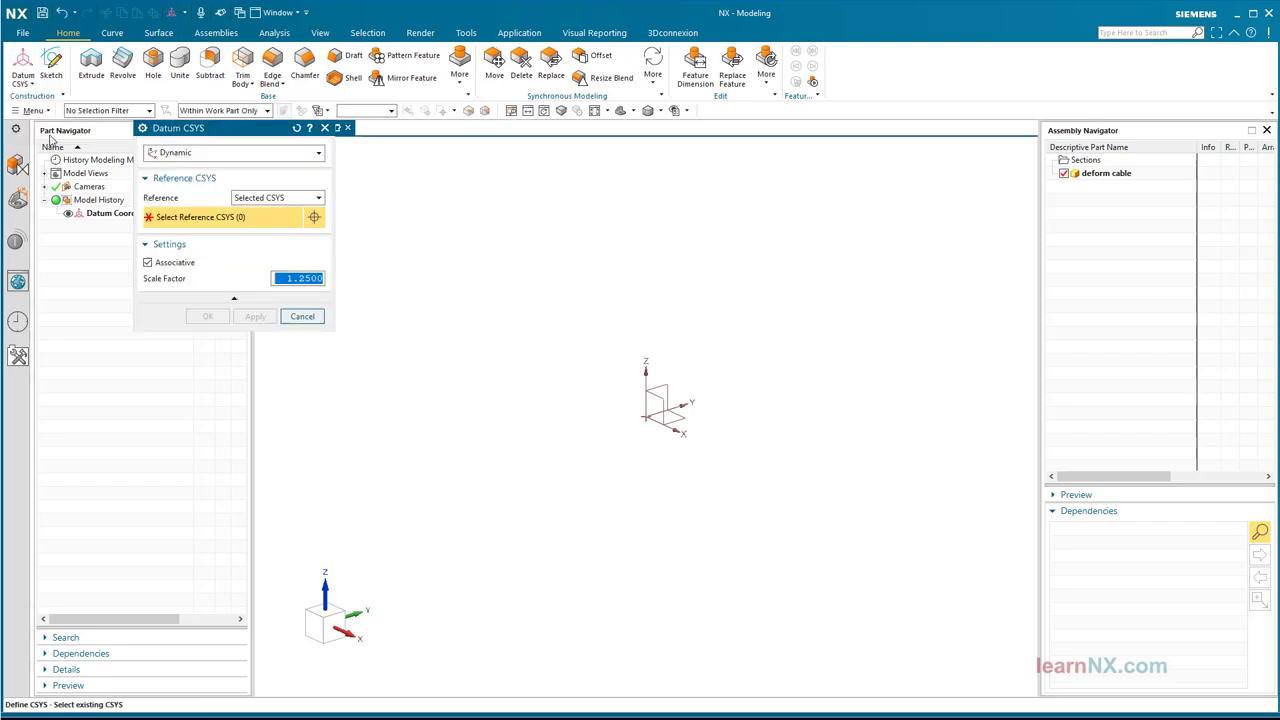
{"action": "left_click", "coordinate": [631, 421]}
{"action": "left_click", "coordinate": [628, 421]}
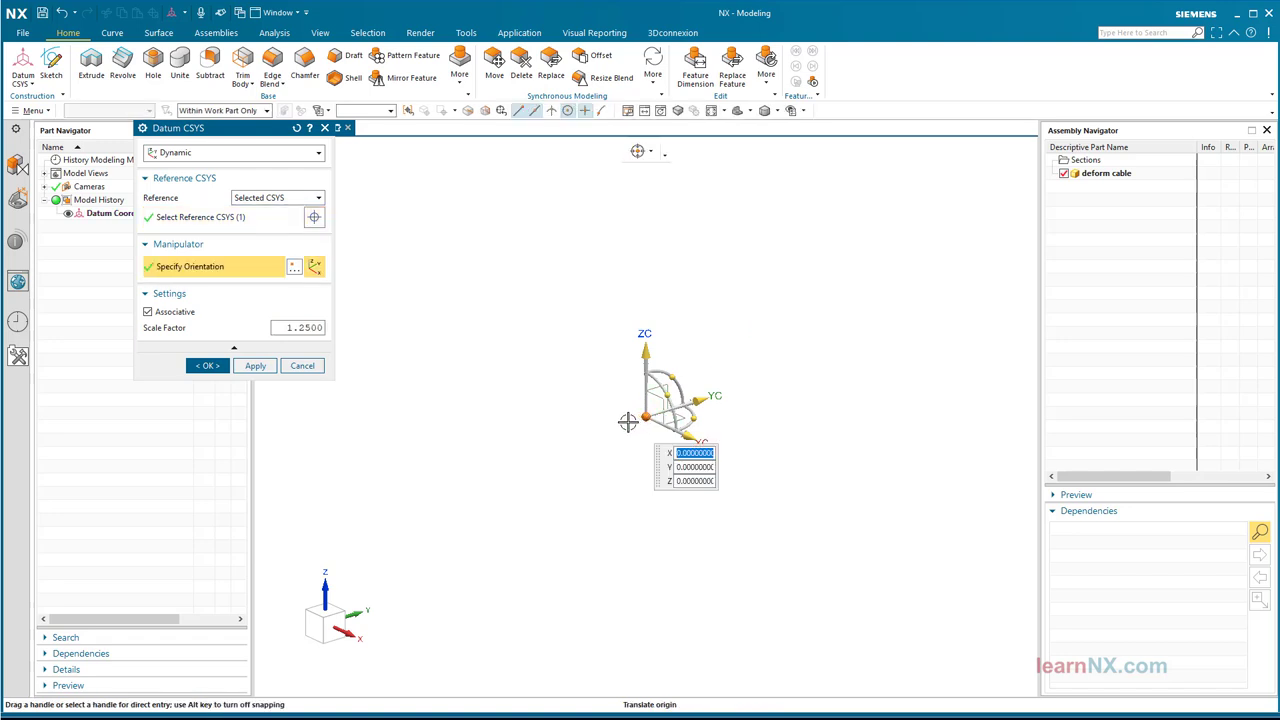
{"action": "type", "text": "15"}
{"action": "key", "text": "Tab"}
{"action": "type", "text": "5"}
{"action": "key", "text": "Return"}
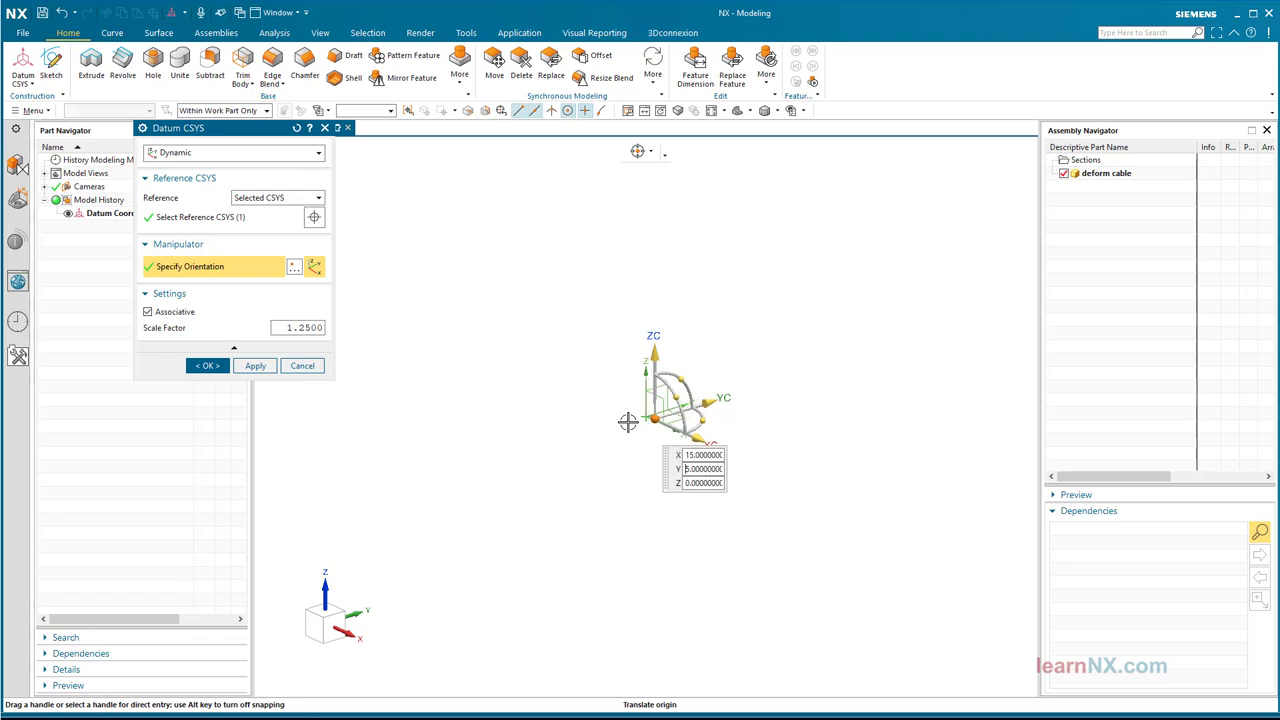
{"action": "left_click", "coordinate": [205, 366]}
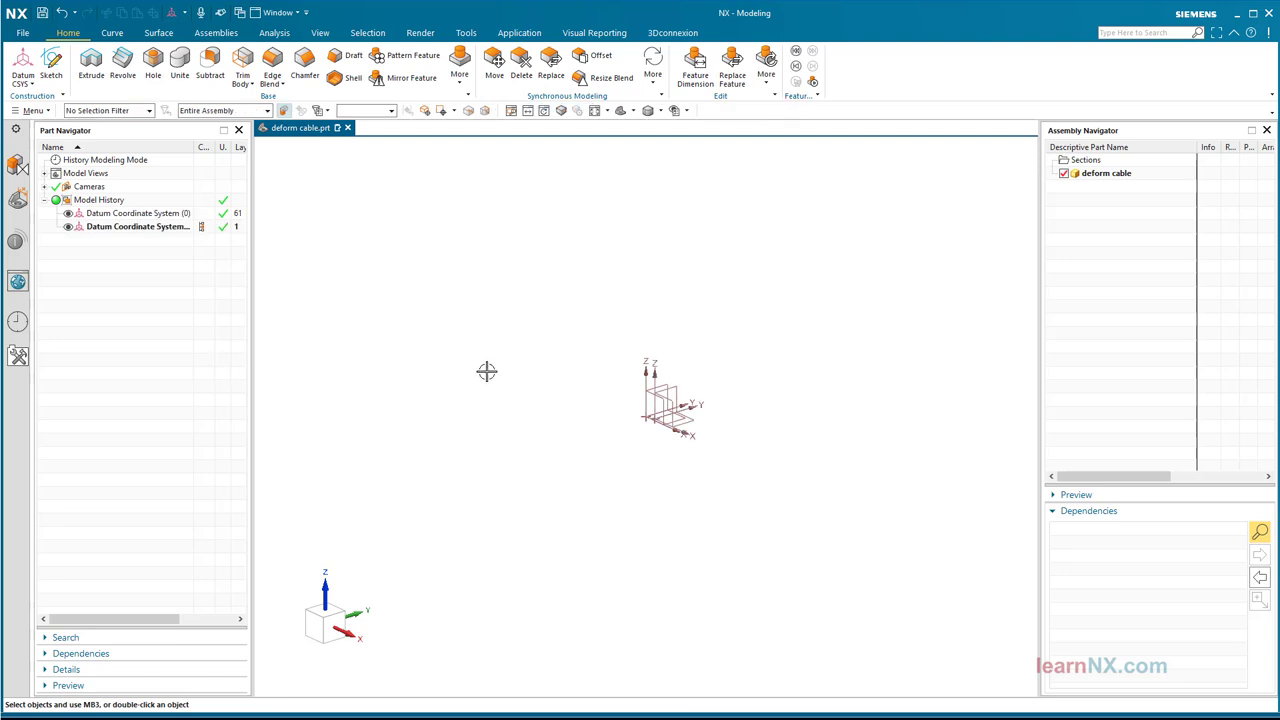
{"action": "key", "text": "ctrl+f"}
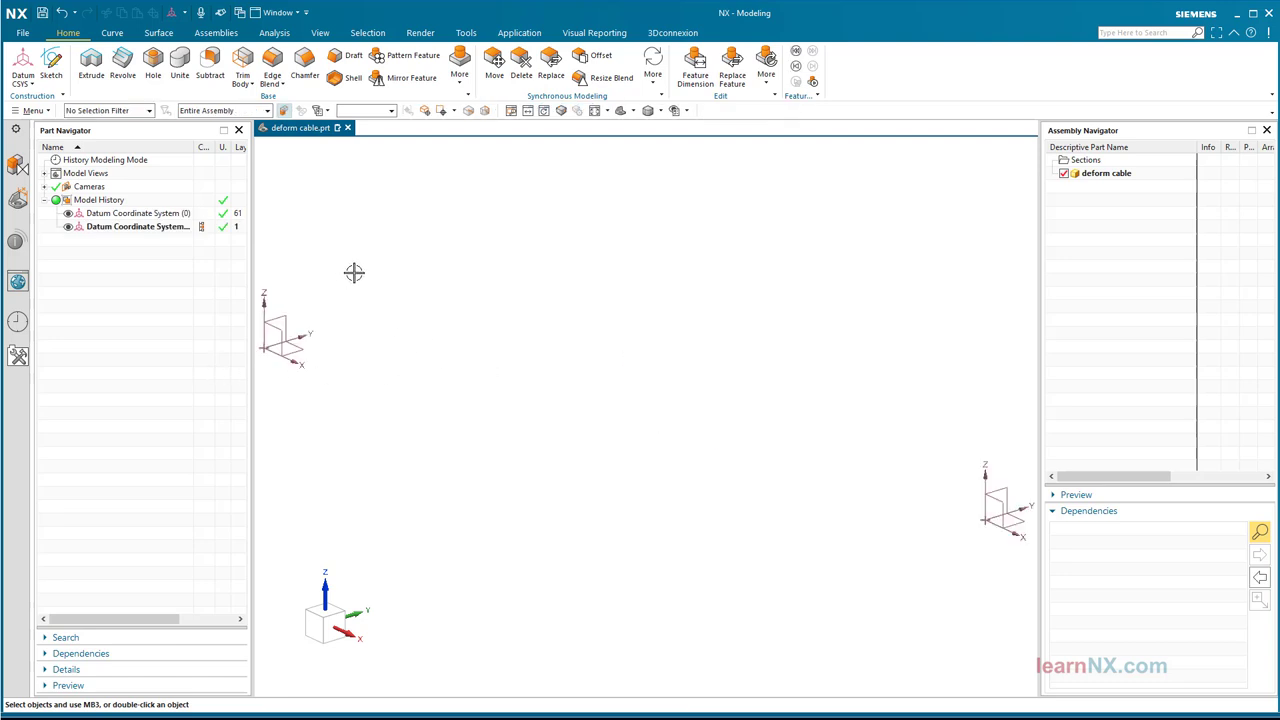
Rename the original datum coordinate system as "ref pos plug".
{"action": "left_click", "coordinate": [155, 214]}
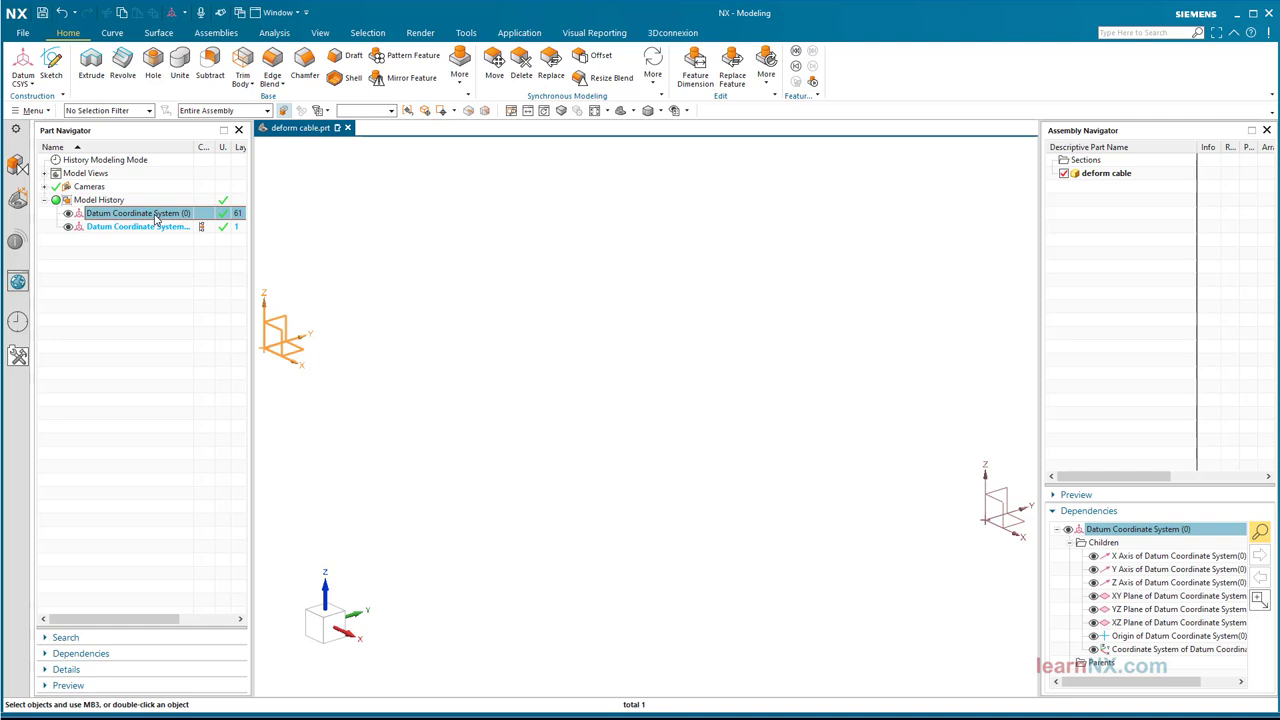
{"action": "left_click", "coordinate": [155, 214]}
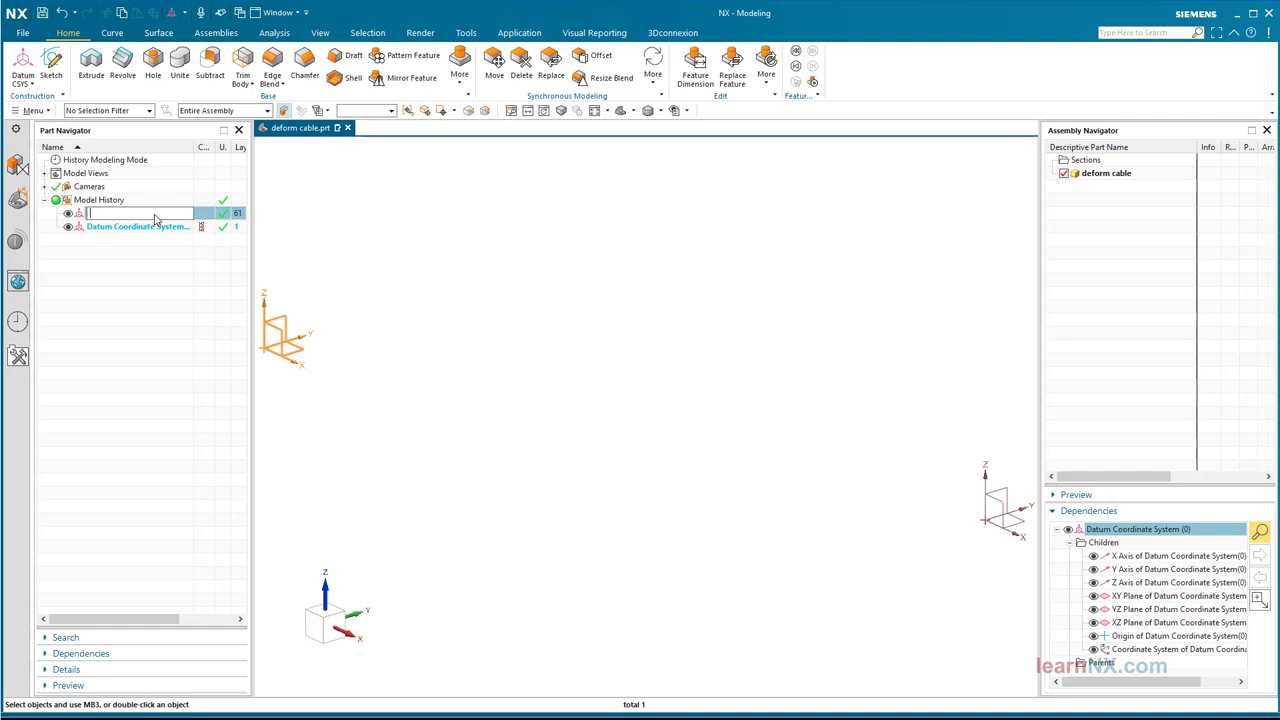
{"action": "type", "text": "ref pos plug"}
{"action": "key", "text": "Return"}
Rename the second datum coordinate system as "ref pos socket".
{"action": "left_click", "coordinate": [136, 229]}
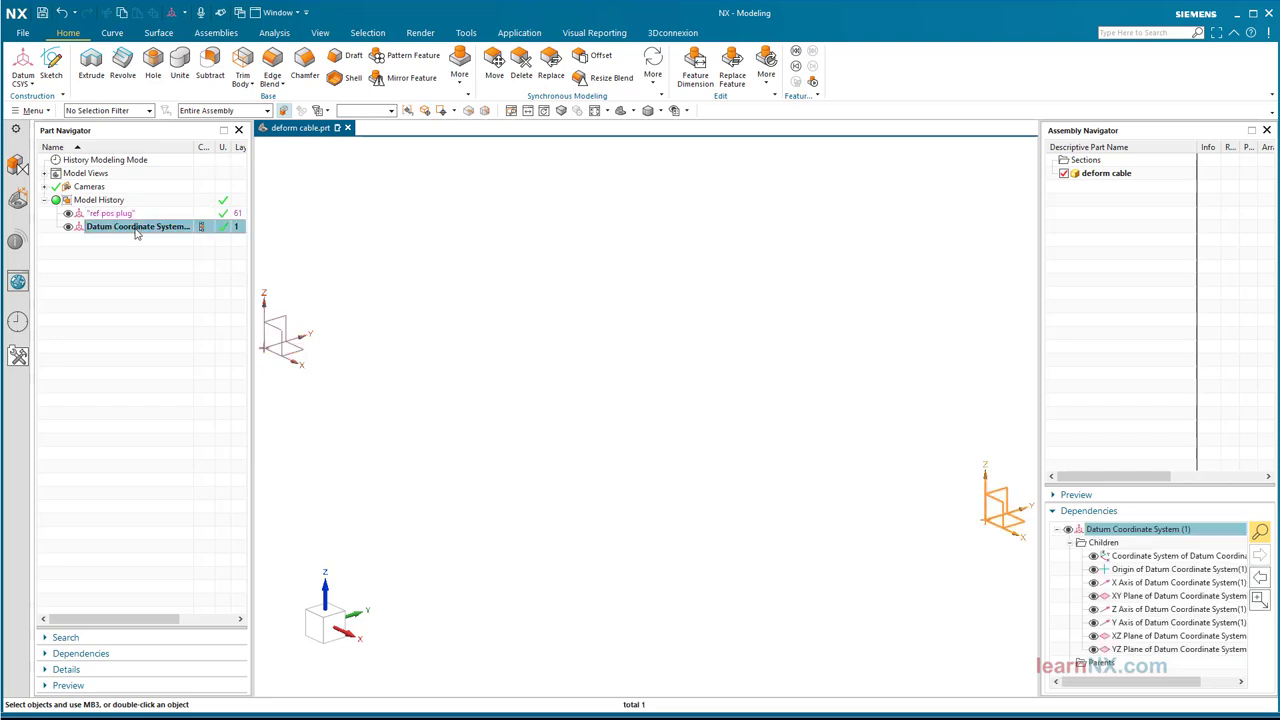
{"action": "left_click", "coordinate": [136, 229]}
{"action": "type", "text": "ref pos socket"}
{"action": "key", "text": "Return"}
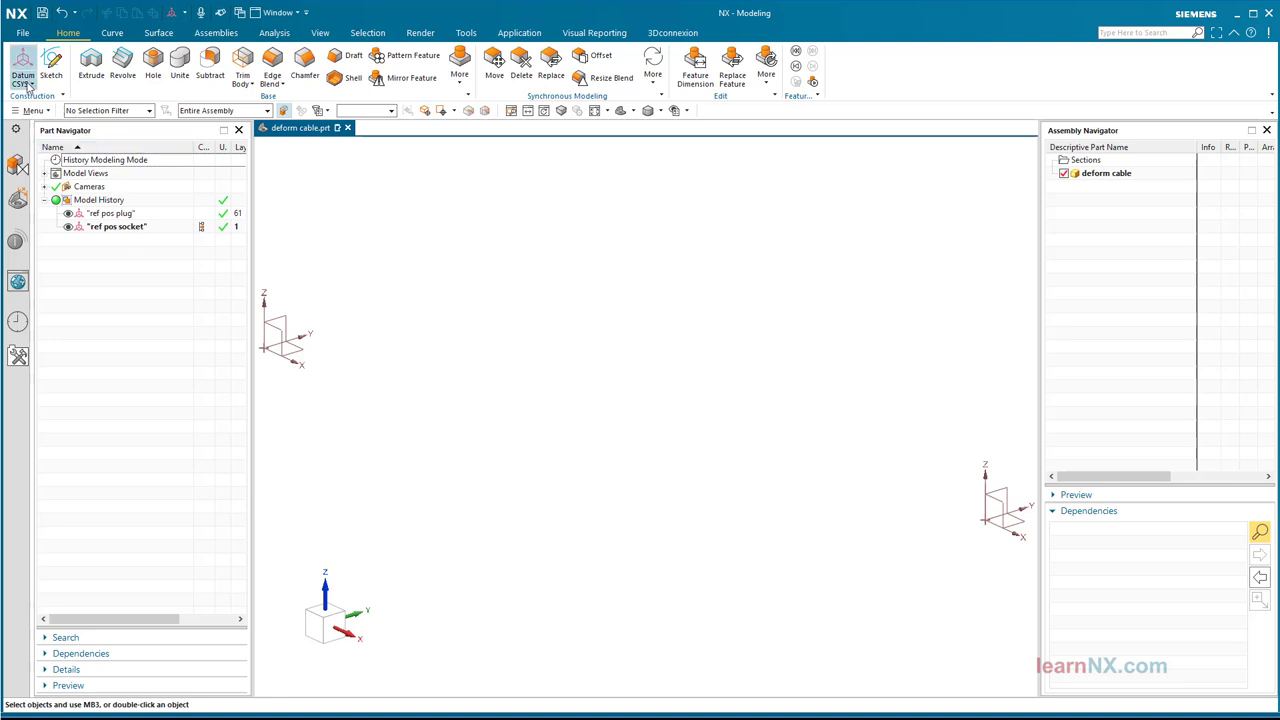
Create an associative Offset CSYS on "ref pos plug" with zero translation and zero rotation.
{"action": "left_click", "coordinate": [30, 84]}
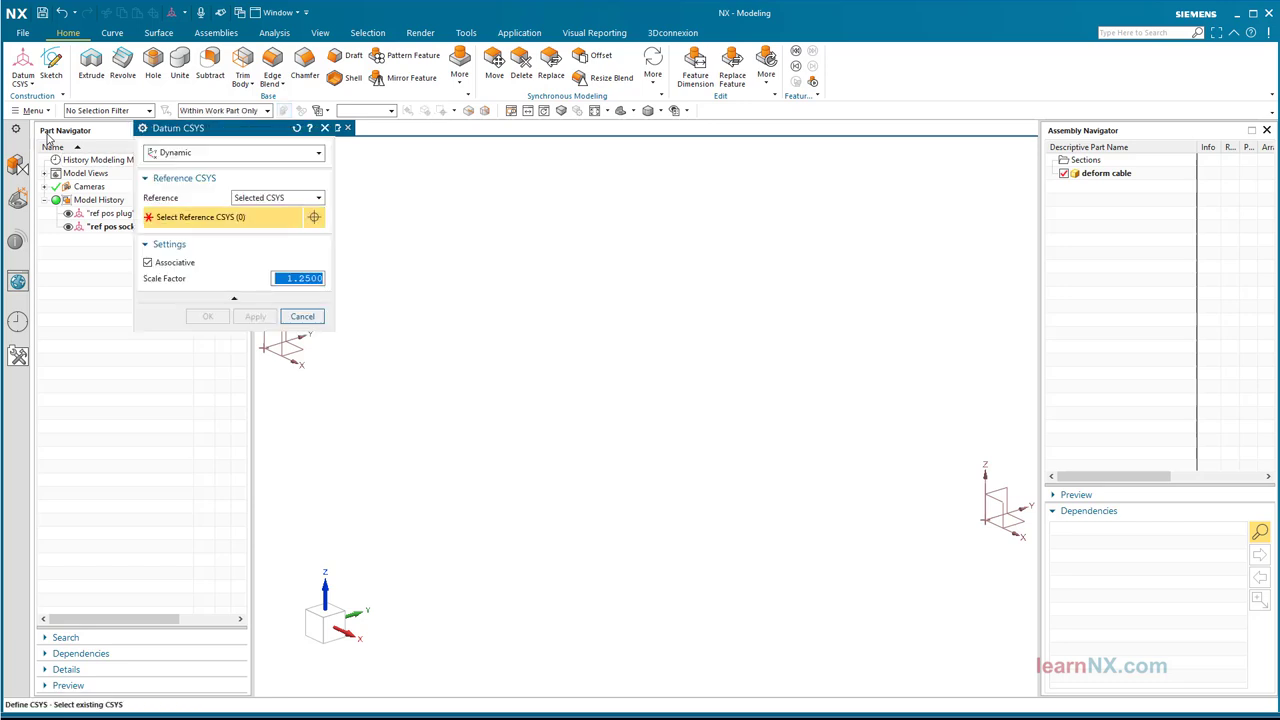
{"action": "left_click", "coordinate": [194, 155]}
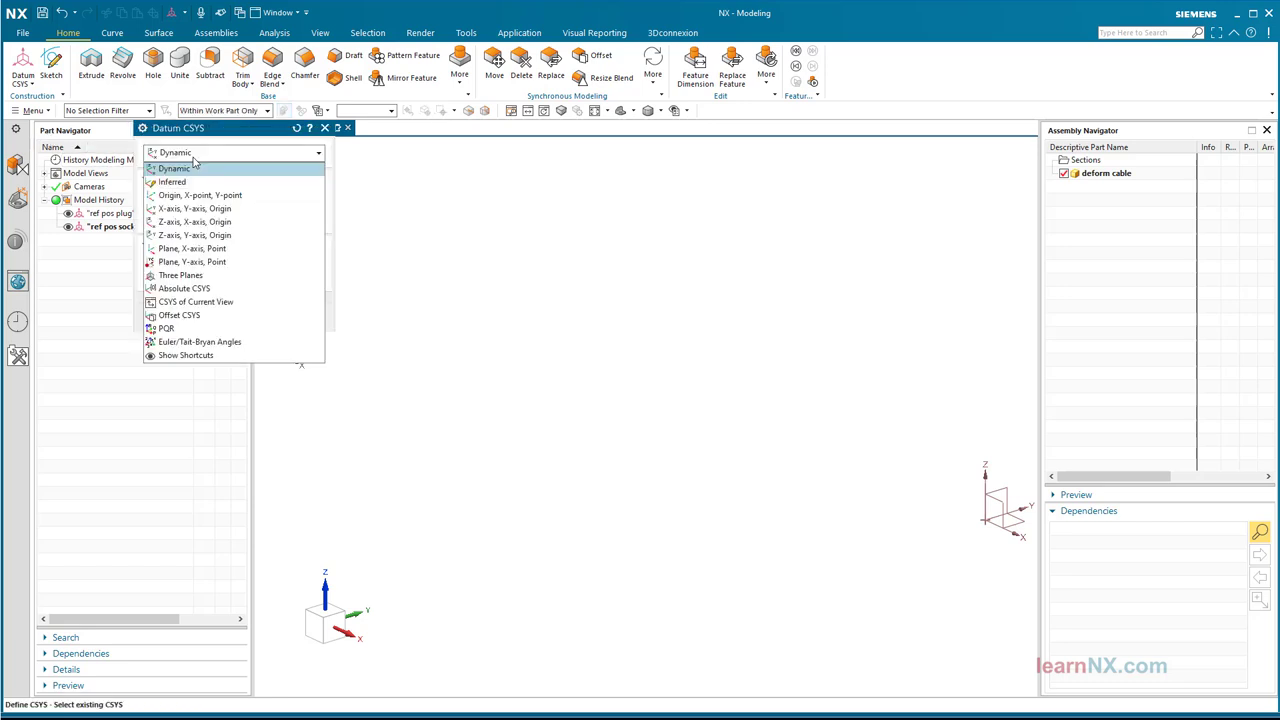
{"action": "left_click", "coordinate": [197, 316]}
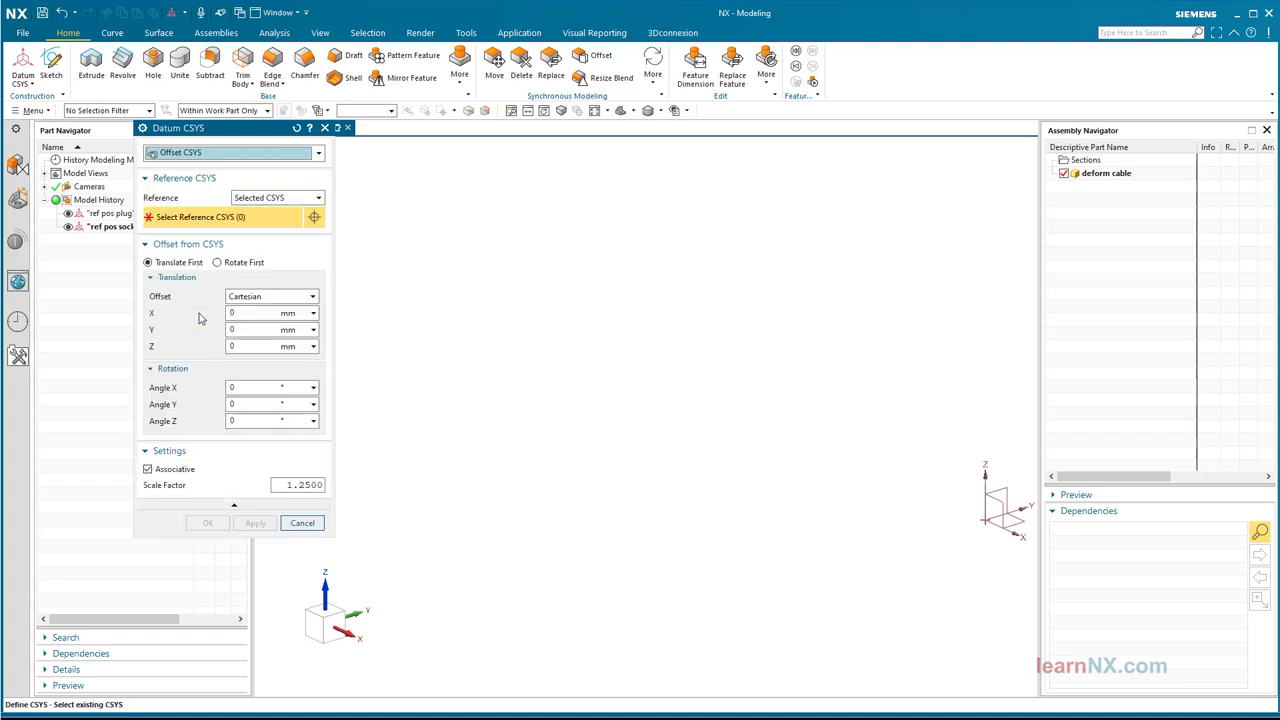
{"action": "left_click_drag", "start_coordinate": [254, 135], "coordinate": [606, 165]}
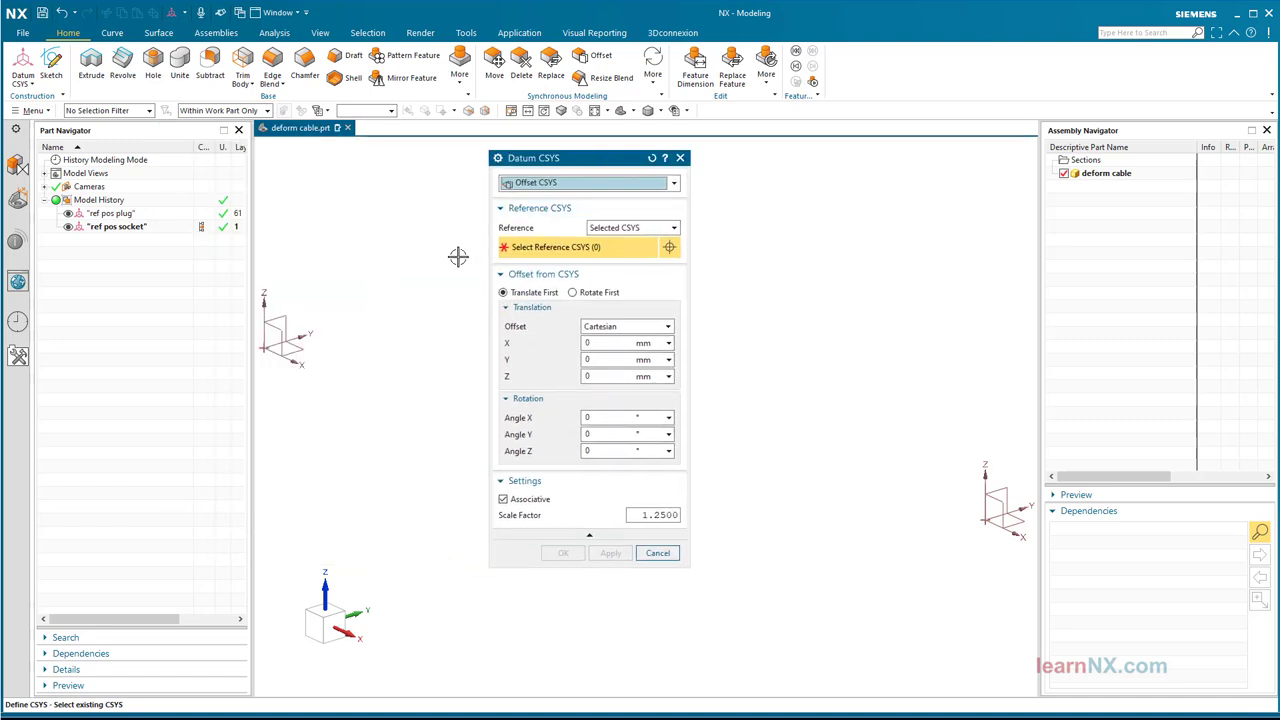
{"action": "left_click", "coordinate": [266, 348]}
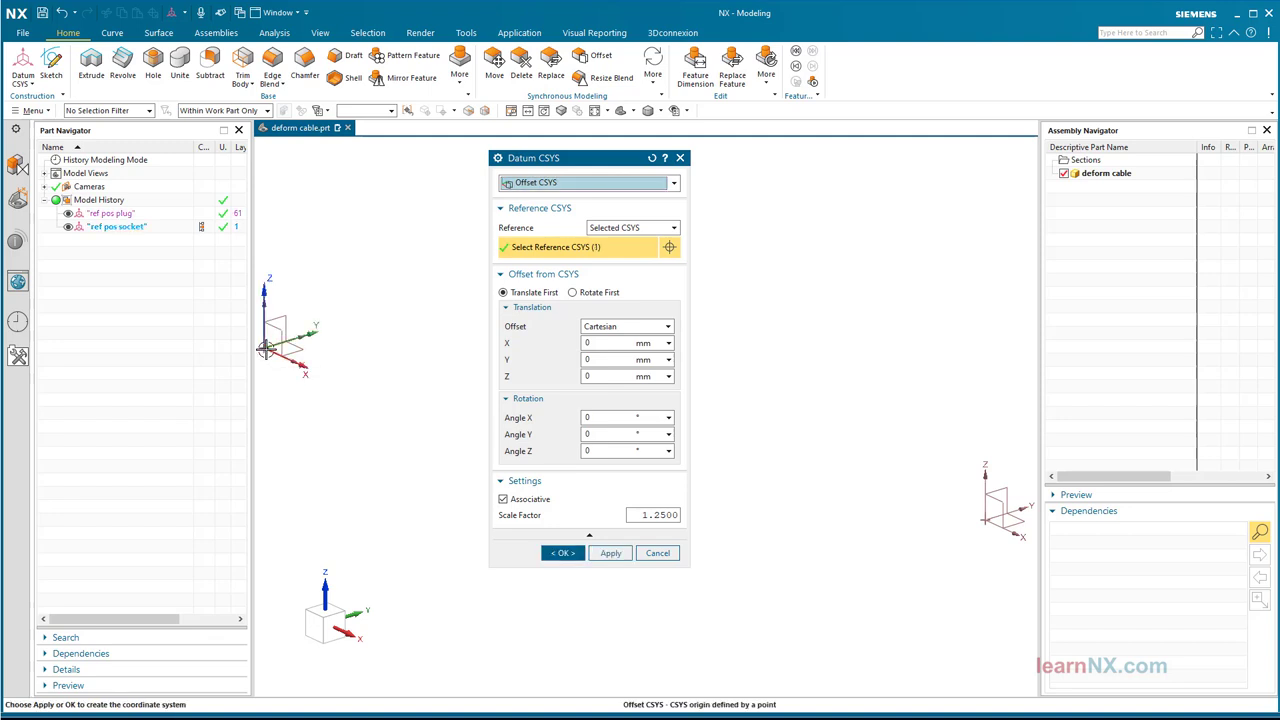
{"action": "left_click", "coordinate": [610, 553]}
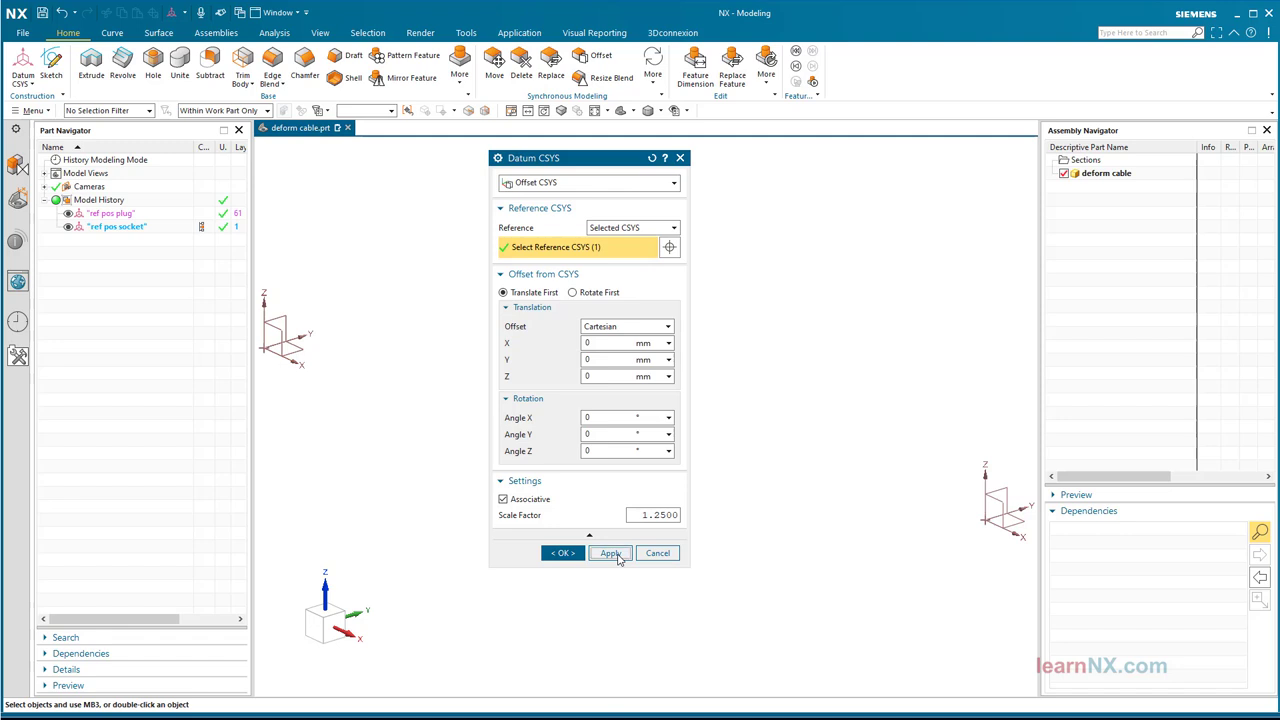
Create an associative Offset CSYS on "ref pos socket" with zero translation and zero rotation.
{"action": "left_click", "coordinate": [981, 520]}
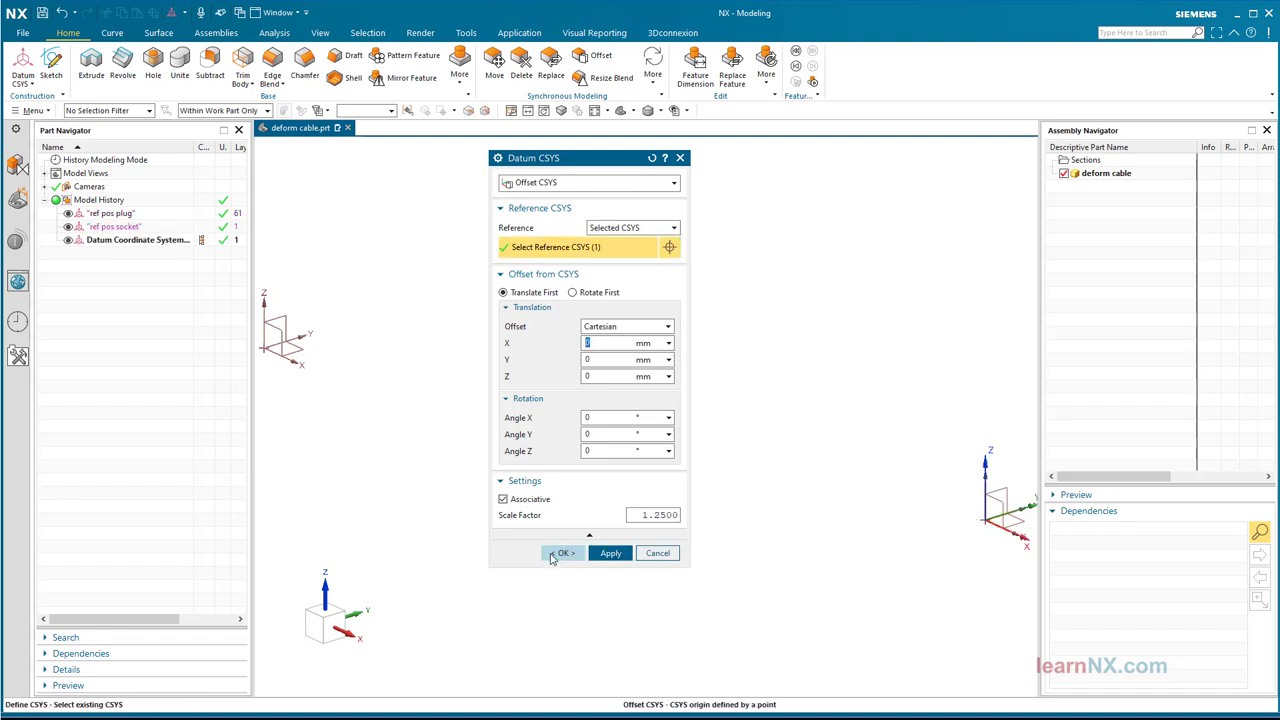
{"action": "left_click", "coordinate": [560, 553]}
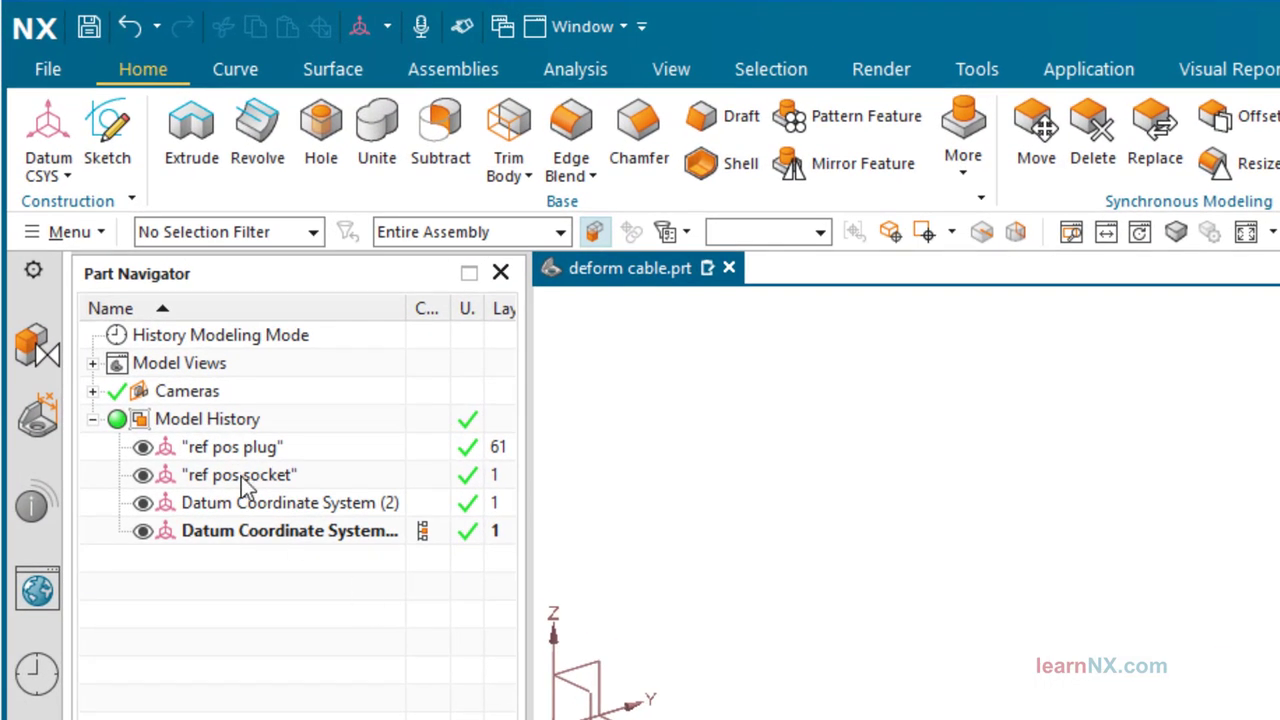
Rename the offset coordinate system on the plug reference as "pos plug" and the one on the socket reference as "pos socket".
{"action": "left_click", "coordinate": [245, 503]}
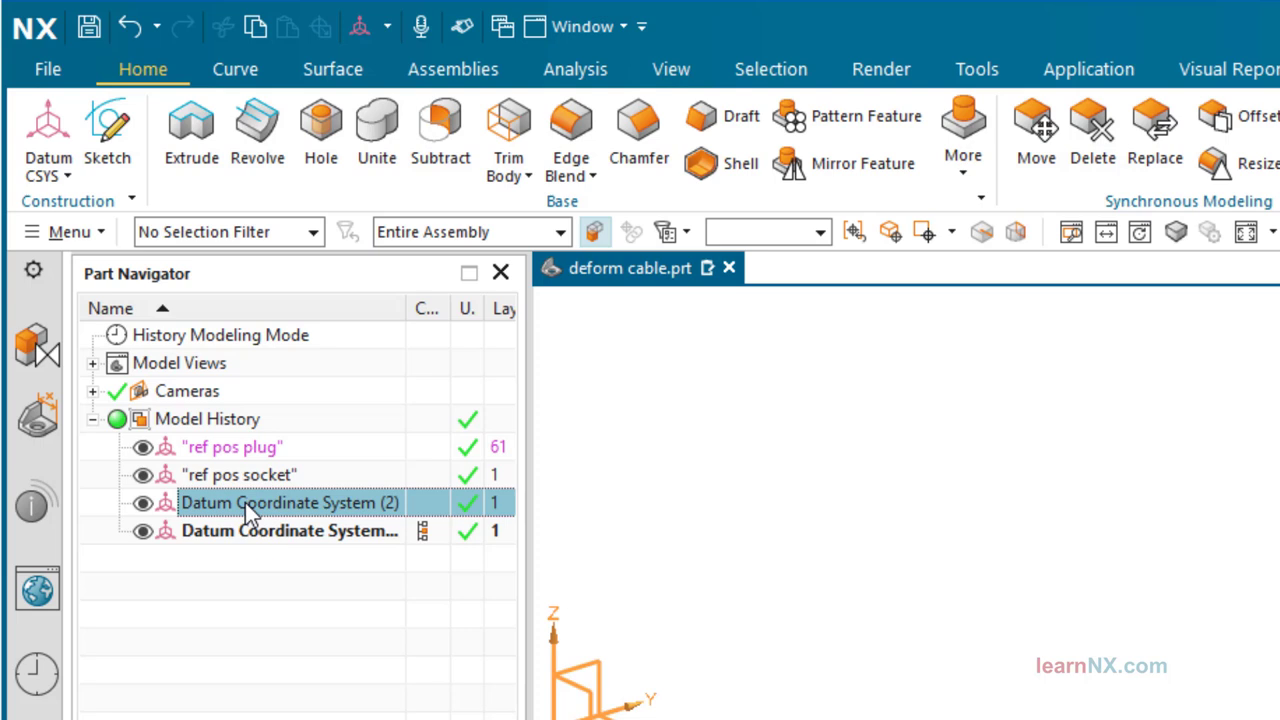
{"action": "left_click", "coordinate": [245, 503]}
{"action": "type", "text": "pos plug"}
{"action": "key", "text": "Return"}
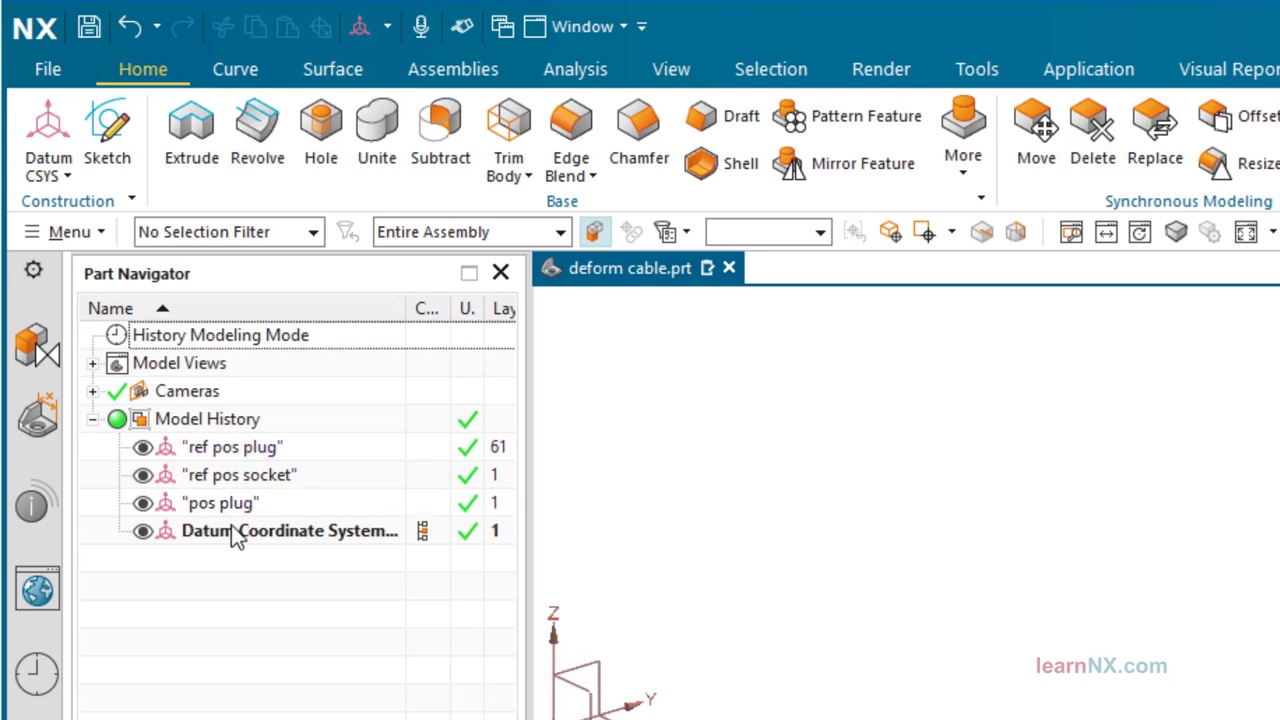
{"action": "left_click", "coordinate": [232, 532]}
{"action": "left_click", "coordinate": [230, 532]}
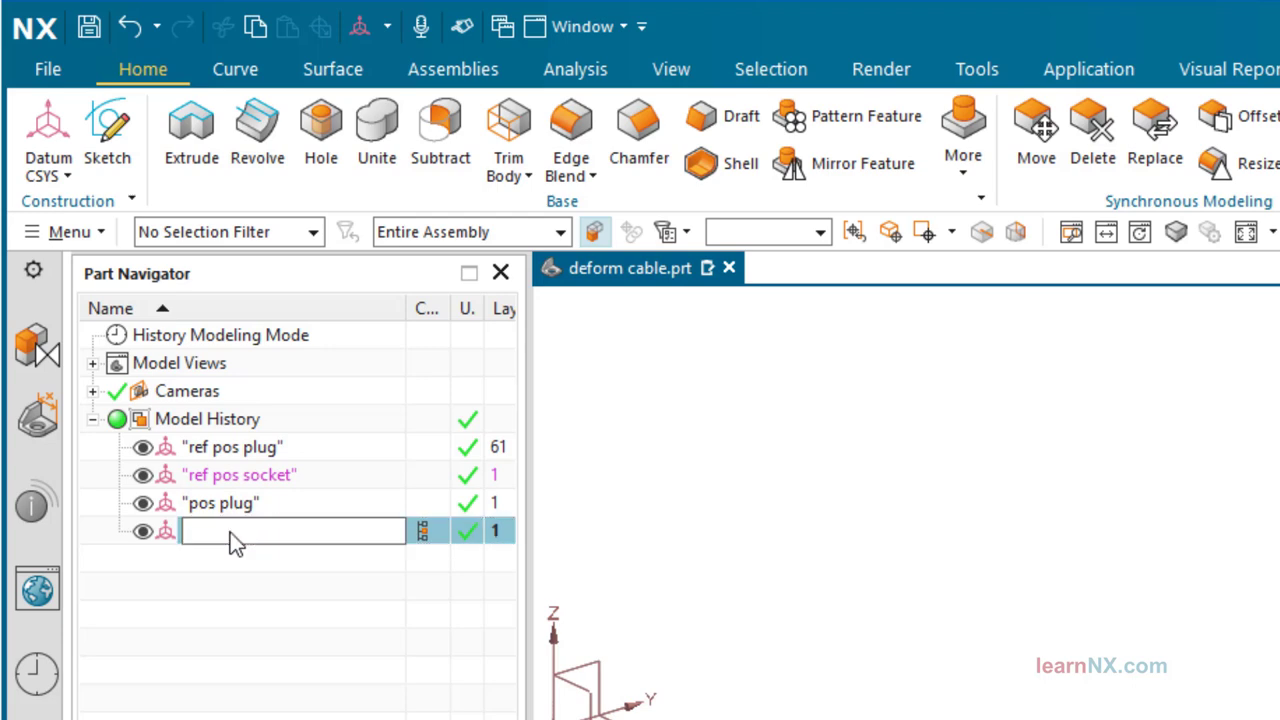
{"action": "type", "text": "pos socket"}
{"action": "key", "text": "Return"}
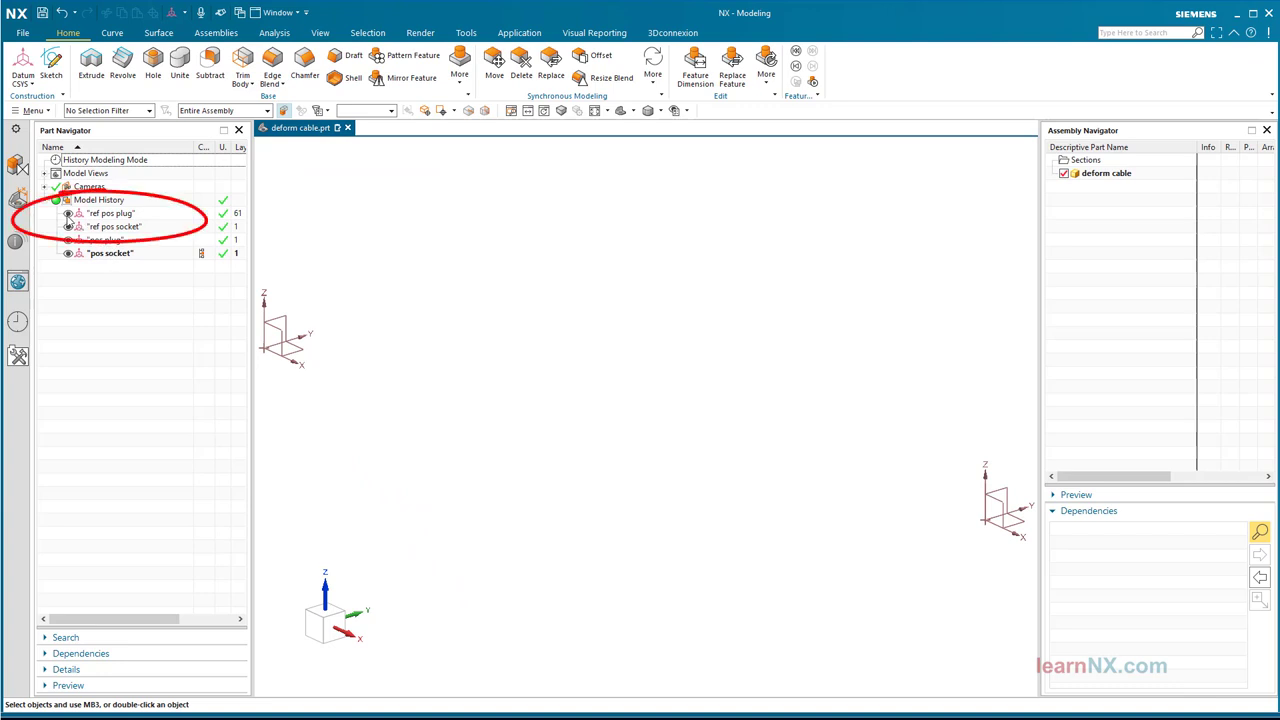
Hide the "ref pos plug" and "ref pos socket" coordinate systems.
{"action": "left_click", "coordinate": [68, 214]}
{"action": "left_click", "coordinate": [68, 227]}
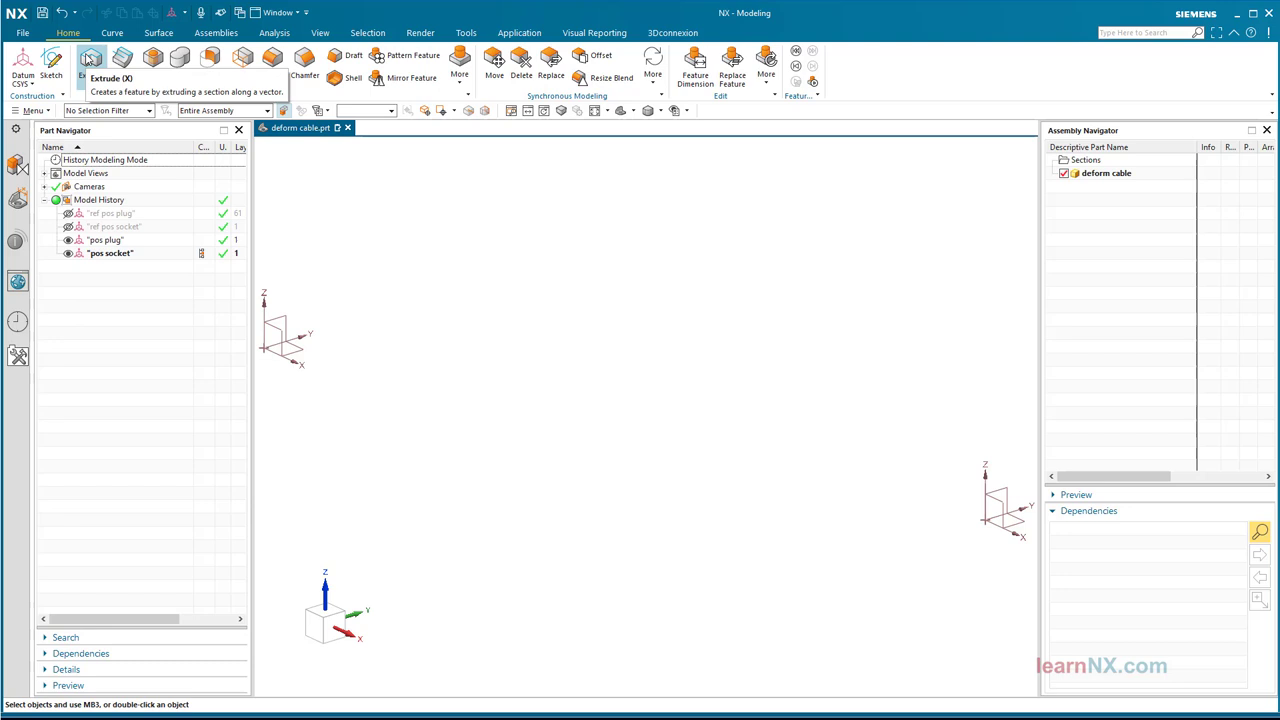
Start an Extrude with an internal section sketch on the XY plane of "pos plug".
{"action": "left_click", "coordinate": [89, 61]}
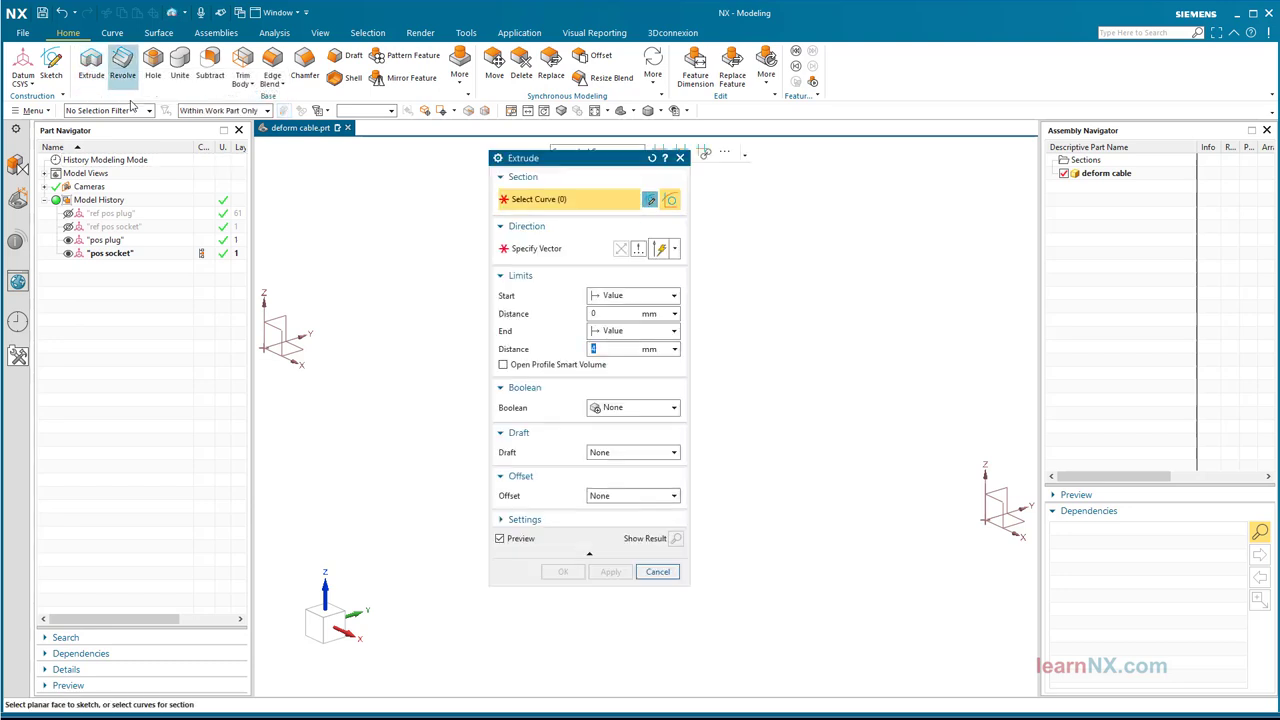
{"action": "left_click", "coordinate": [650, 200]}
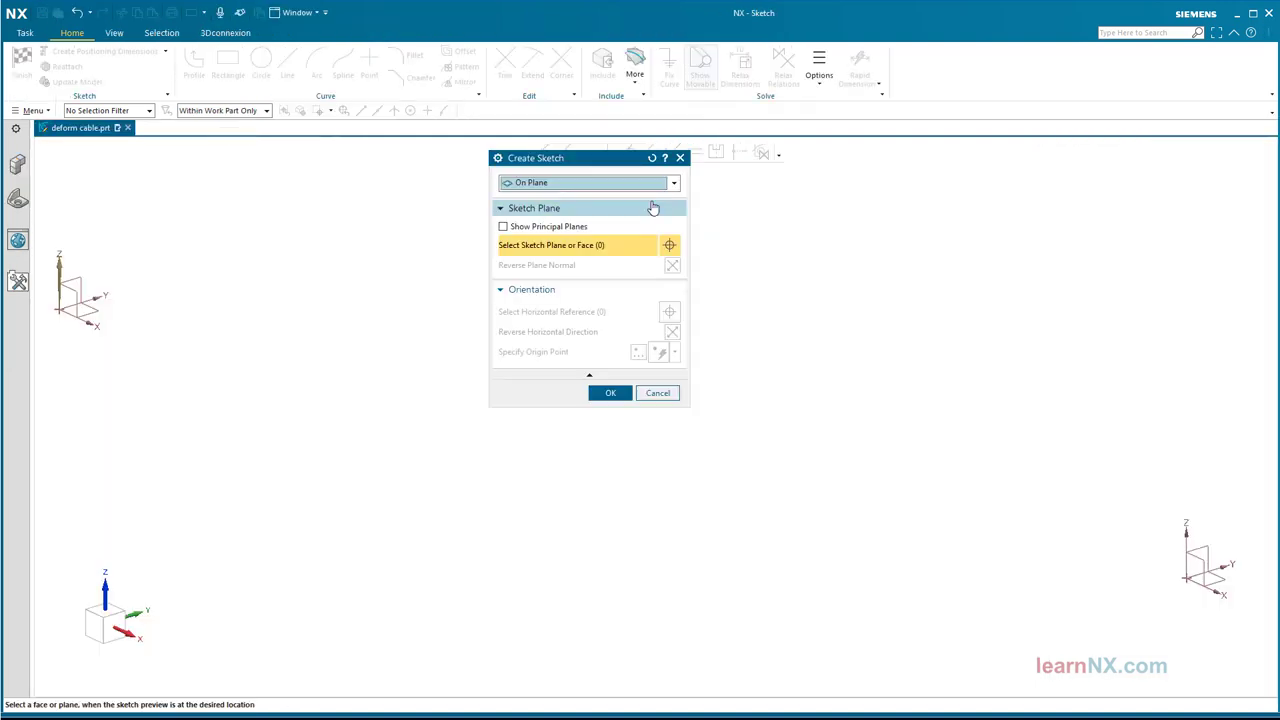
{"action": "left_click", "coordinate": [97, 308]}
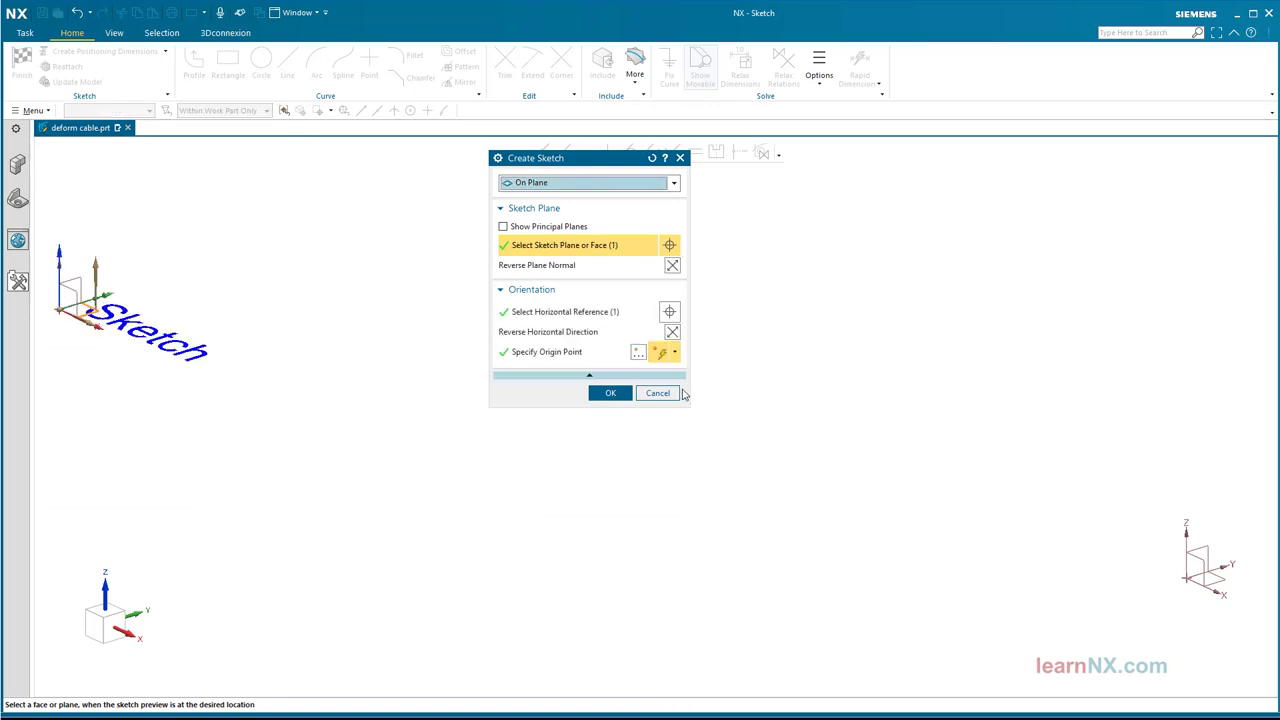
{"action": "left_click", "coordinate": [617, 395]}
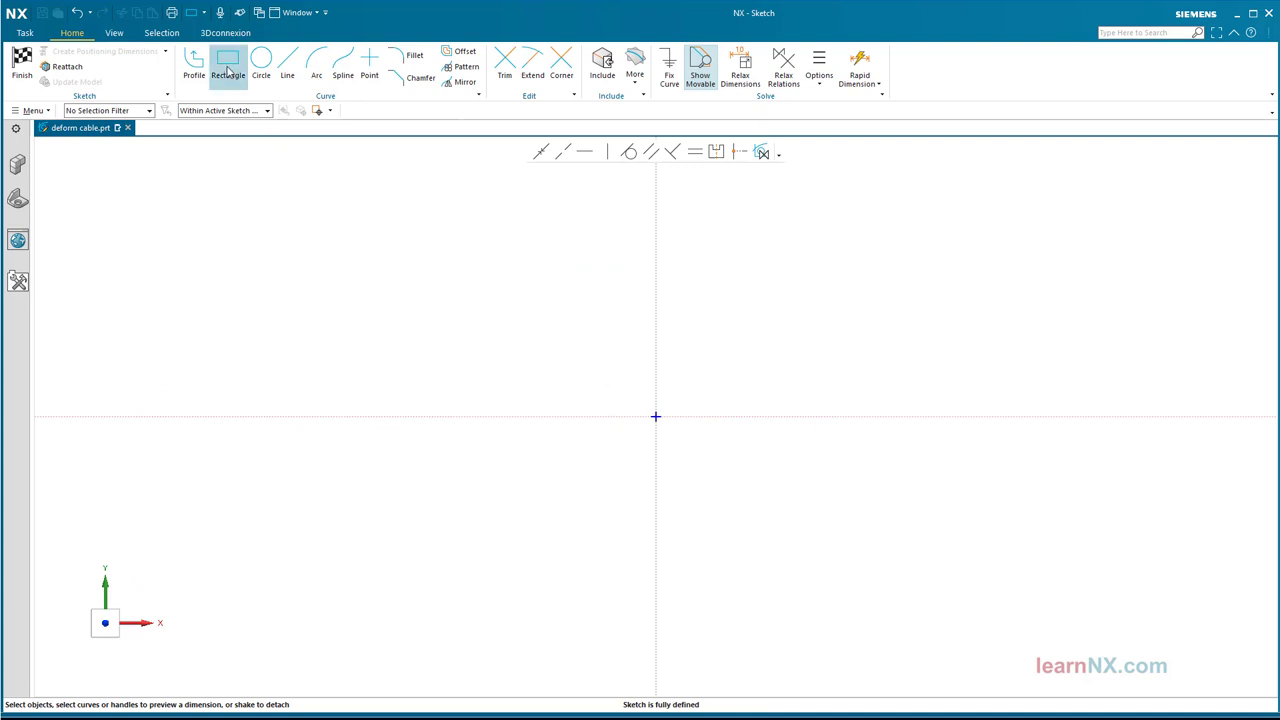
Sketch a horizontal rectangle from its center at the sketch origin, 8 mm wide and 5 mm high.
{"action": "left_click", "coordinate": [228, 70]}
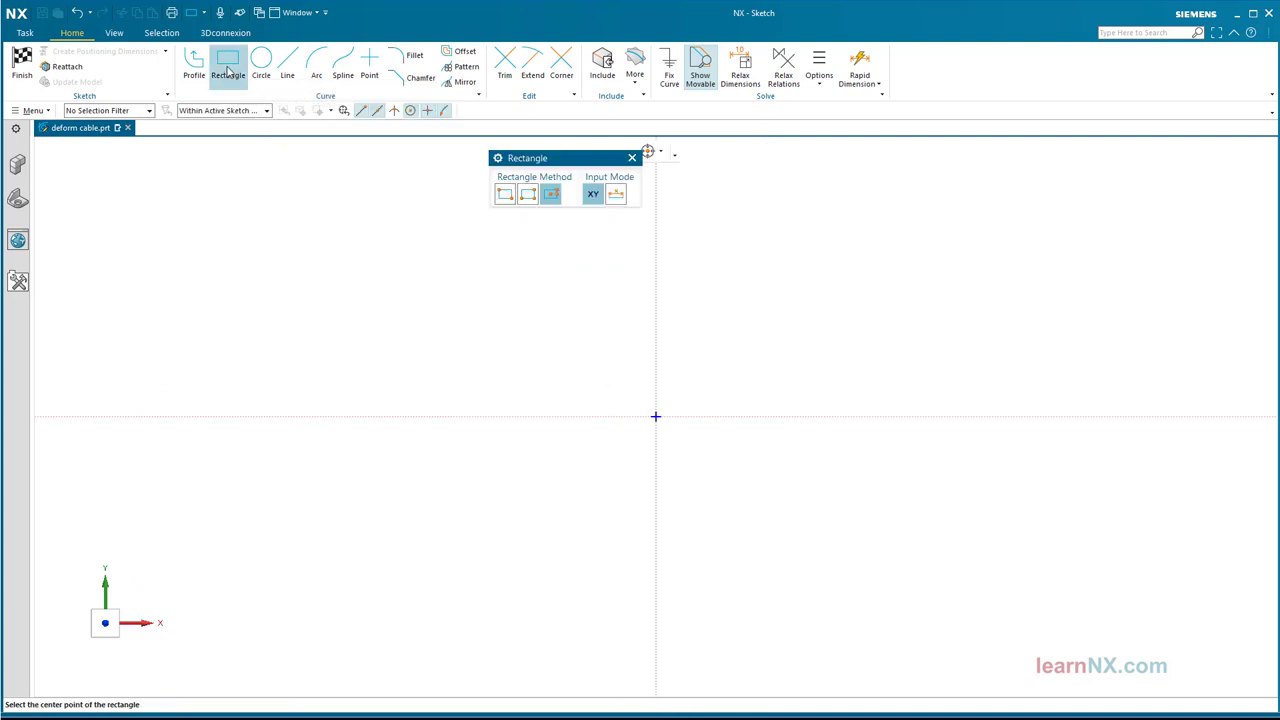
{"action": "left_click", "coordinate": [616, 196]}
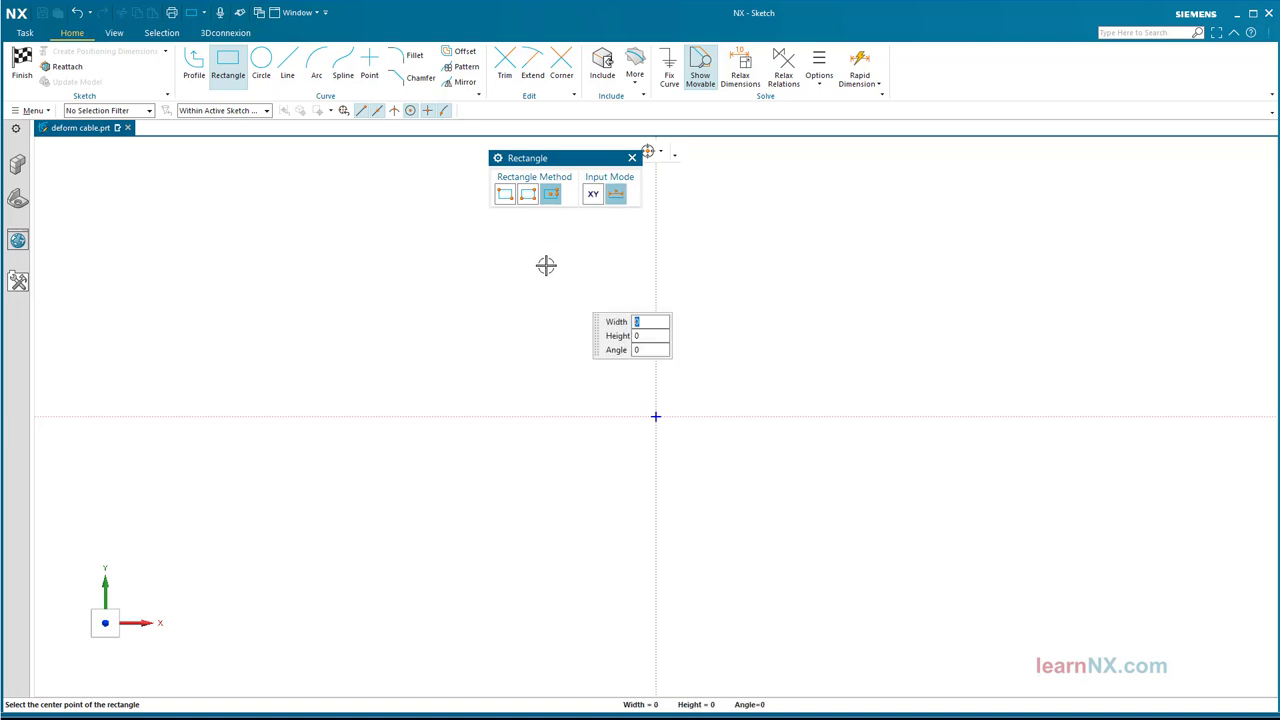
{"action": "key", "text": "Tab"}
{"action": "type", "text": "5"}
{"action": "key", "text": "Tab"}
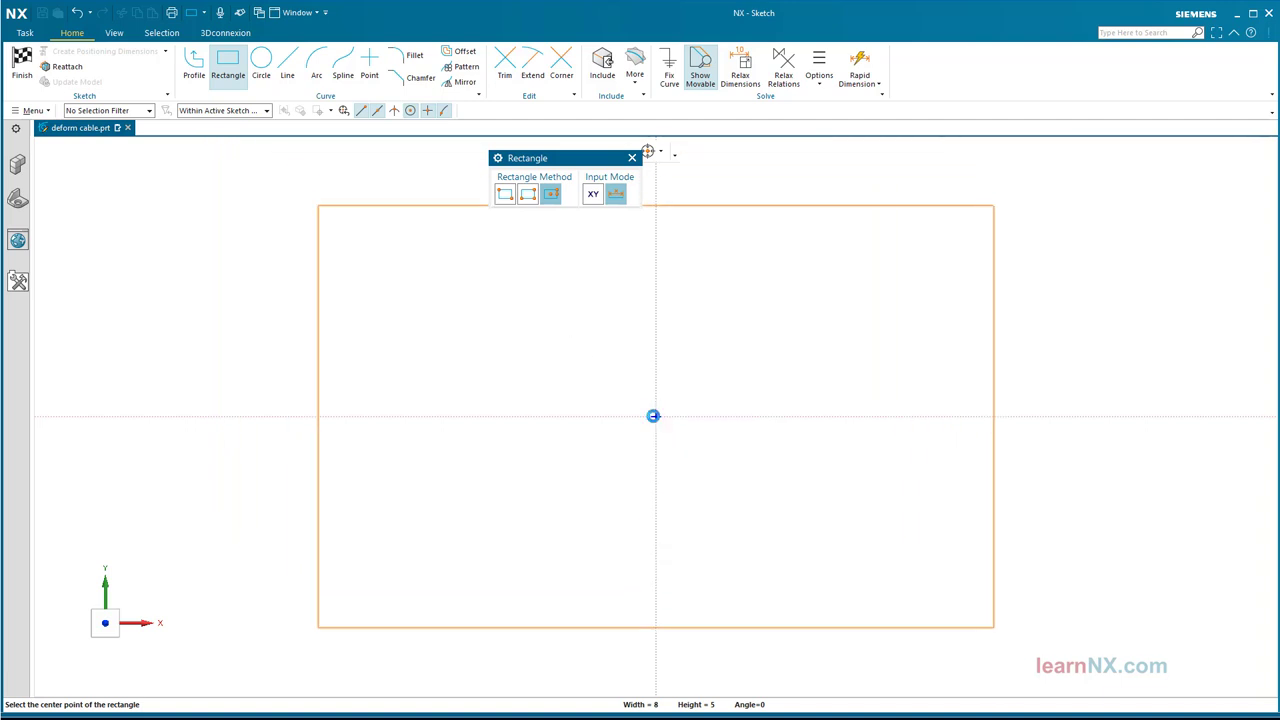
{"action": "left_click", "coordinate": [651, 412]}
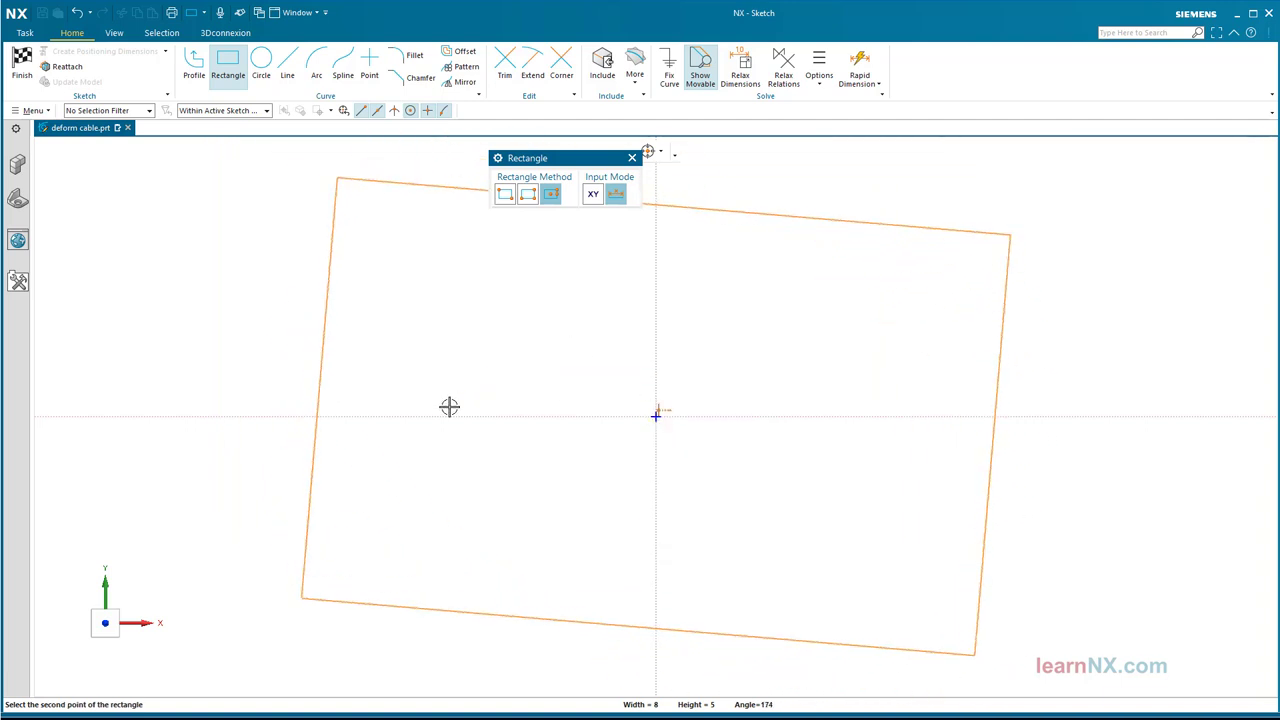
{"action": "left_click", "coordinate": [450, 473]}
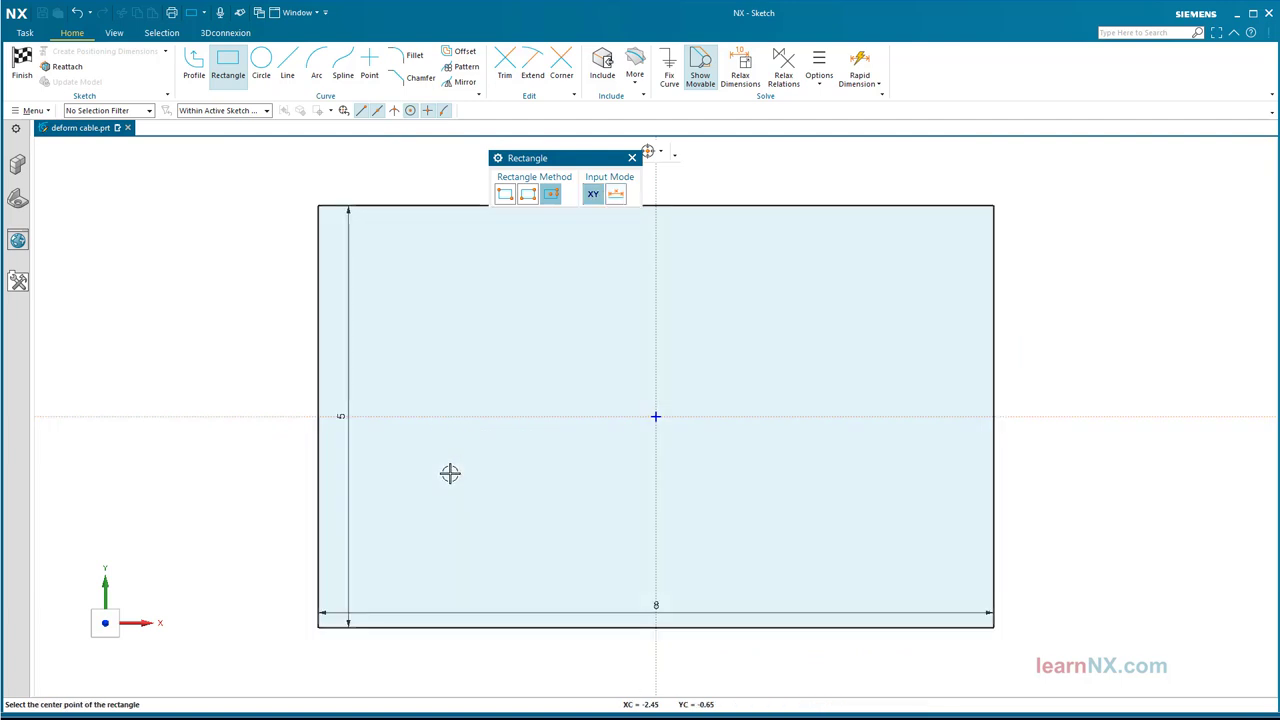
Move the rectangle's width and height dimensions outside the profile and finish the sketch.
{"action": "scroll", "coordinate": [449, 472], "scroll_direction": "down", "scroll_amount": 4}
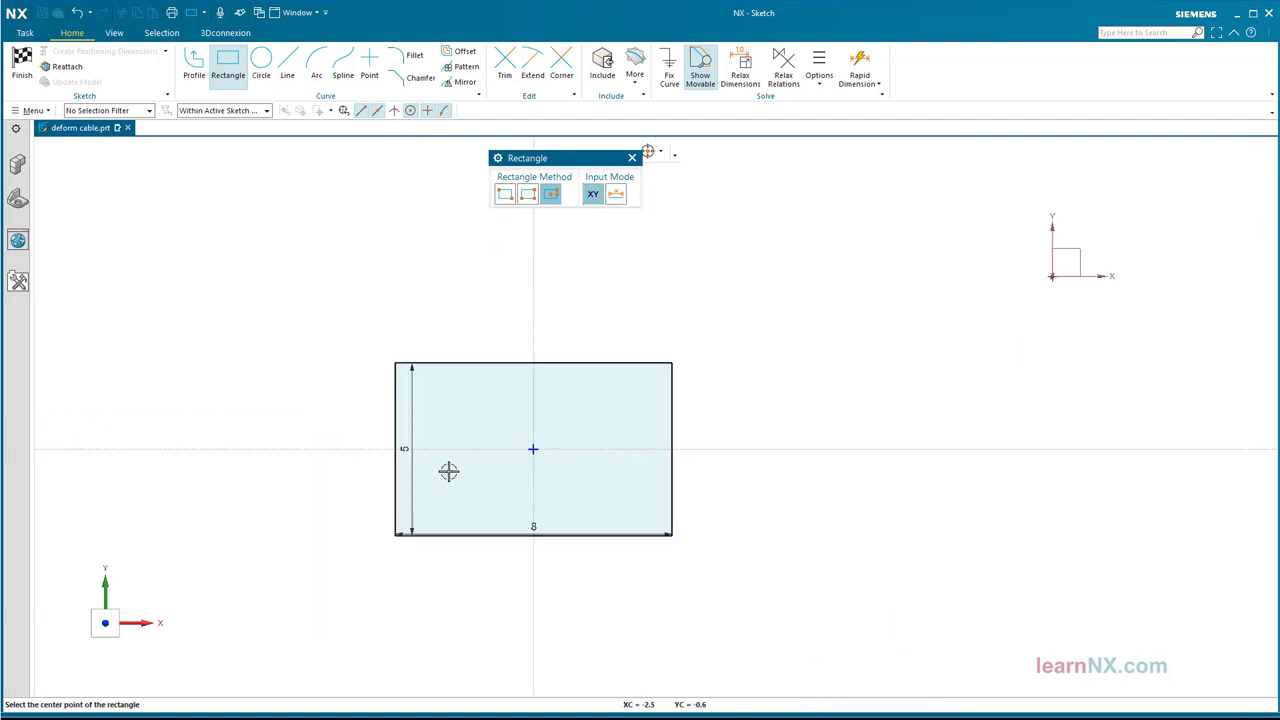
{"action": "key", "text": "Escape"}
{"action": "left_click_drag", "start_coordinate": [394, 461], "coordinate": [349, 451]}
{"action": "left_click_drag", "start_coordinate": [526, 531], "coordinate": [524, 572]}
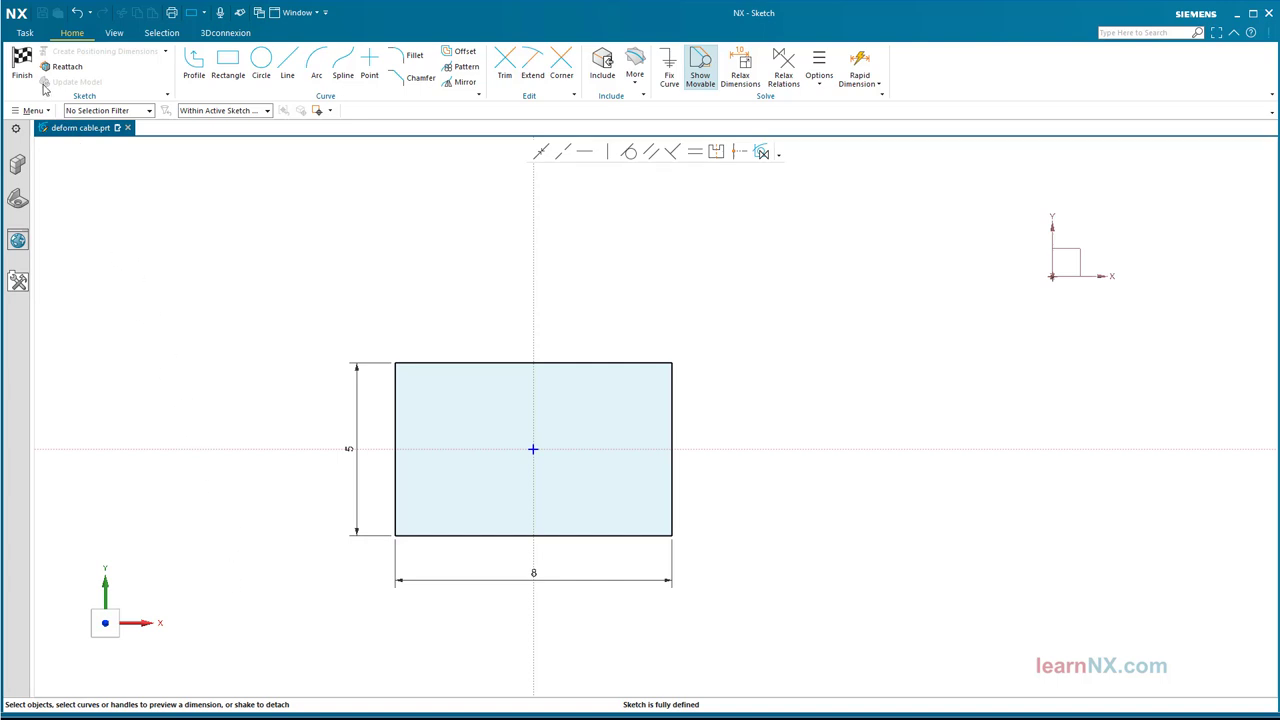
{"action": "left_click", "coordinate": [24, 70]}
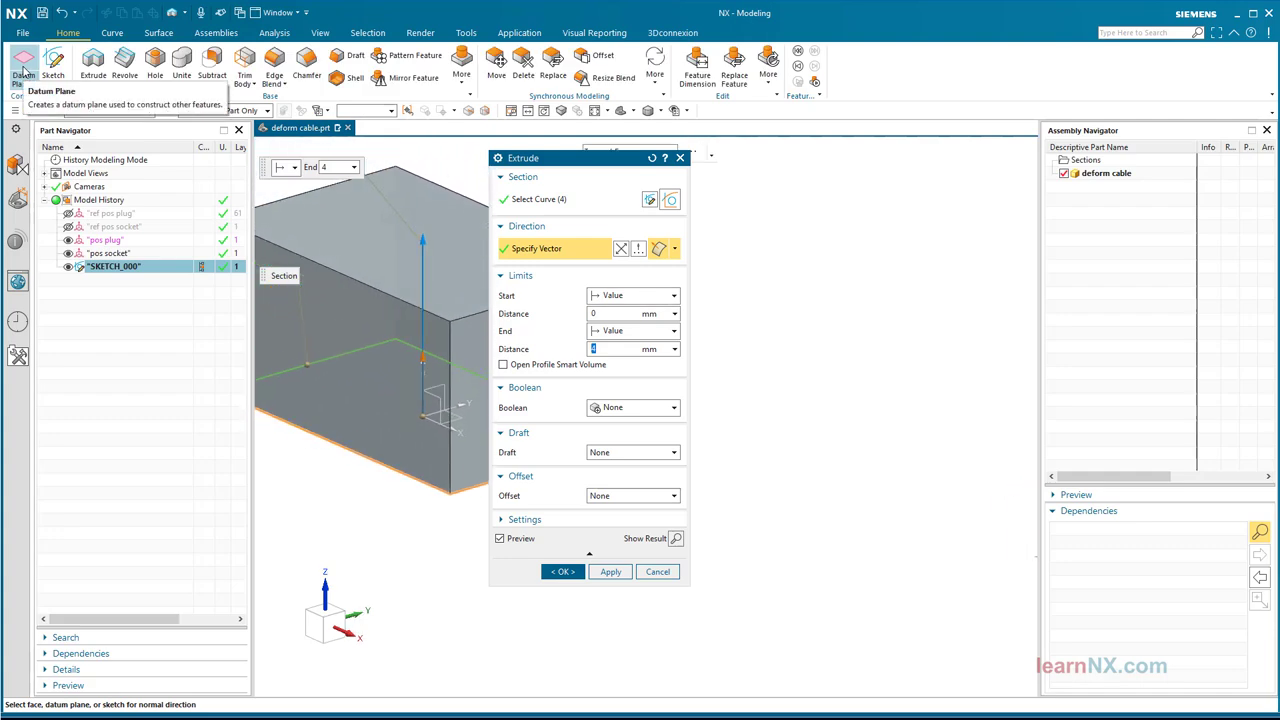
Extrude the rectangle 8 mm in the reversed direction, from a start distance of 0 with no Boolean.
{"action": "left_click_drag", "start_coordinate": [564, 164], "coordinate": [808, 190]}
{"action": "left_click", "coordinate": [864, 274]}
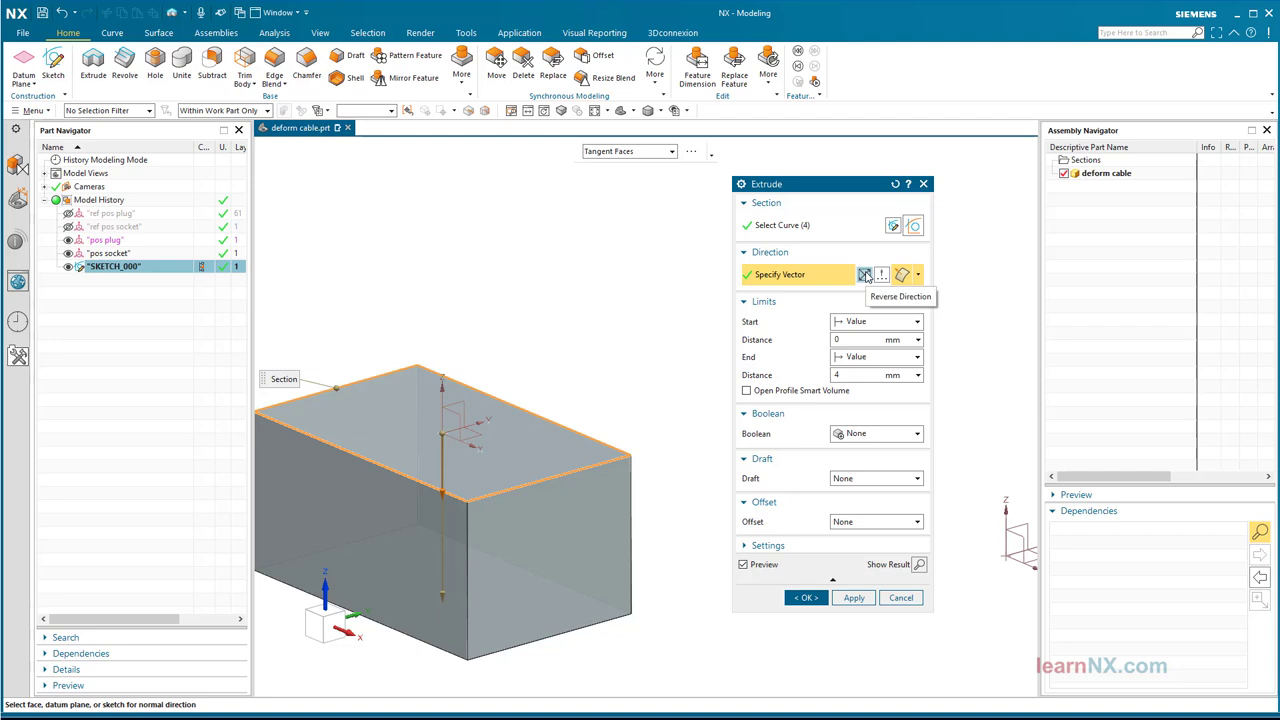
{"action": "left_click", "coordinate": [842, 375]}
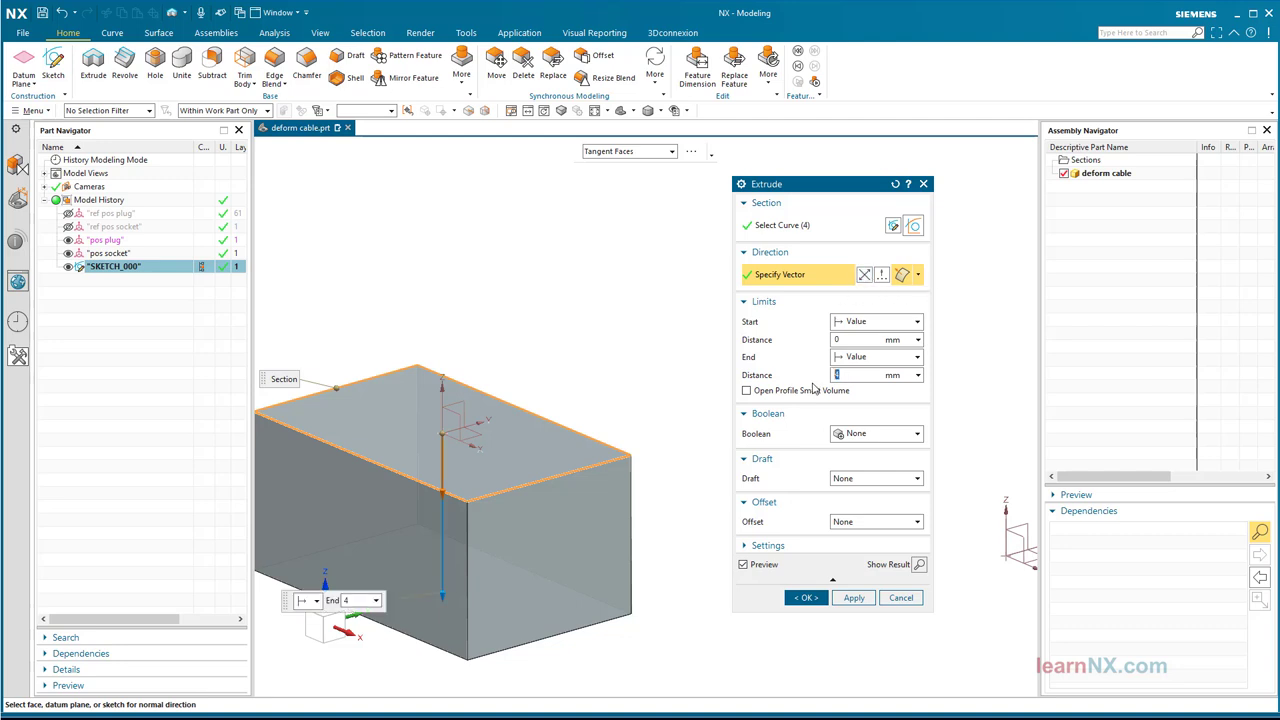
{"action": "type", "text": "8"}
{"action": "key", "text": "Return"}
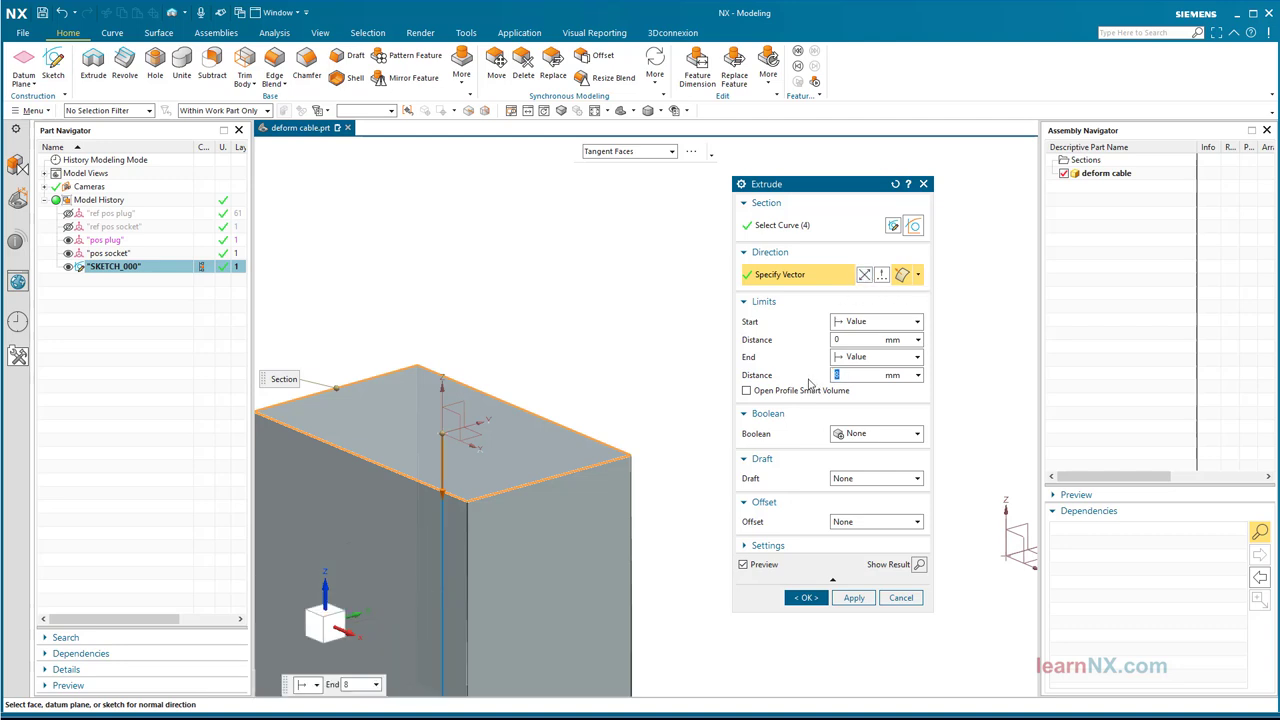
{"action": "left_click", "coordinate": [806, 597]}
{"action": "key", "text": "ctrl+f"}
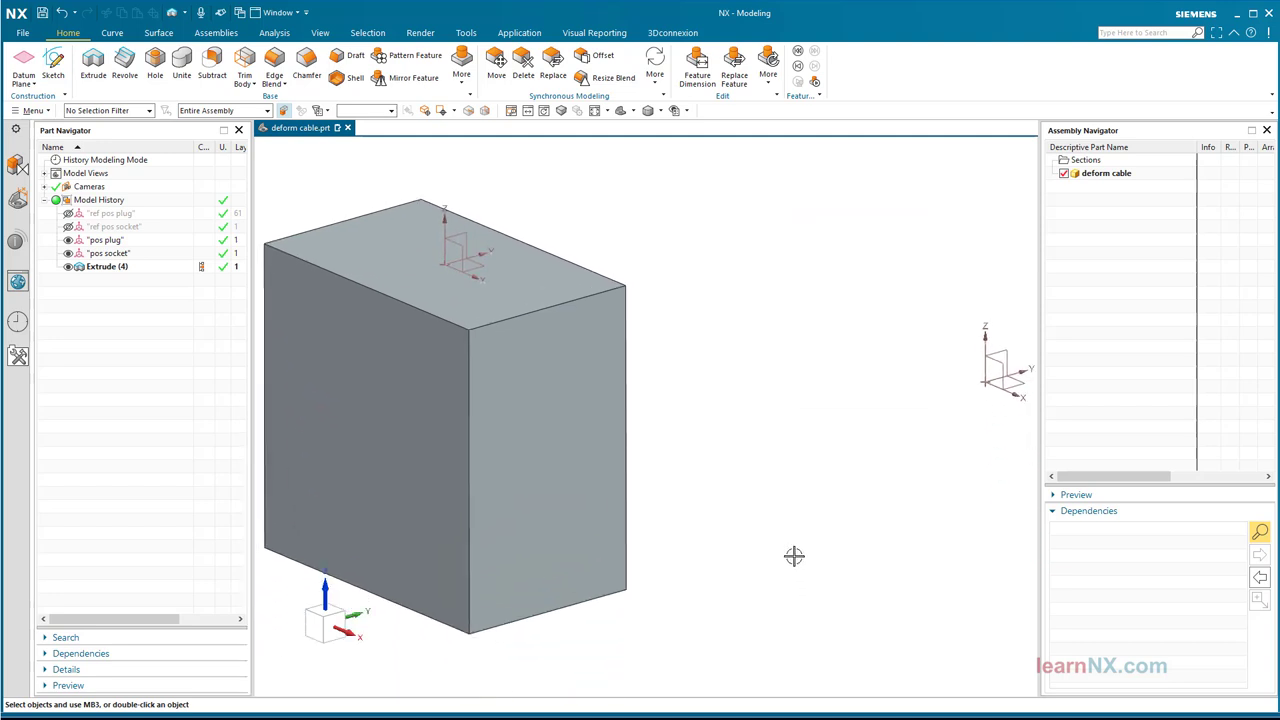
Browse the relations of the extruded block to examine which features it depends on.
{"action": "right_click", "coordinate": [106, 270]}
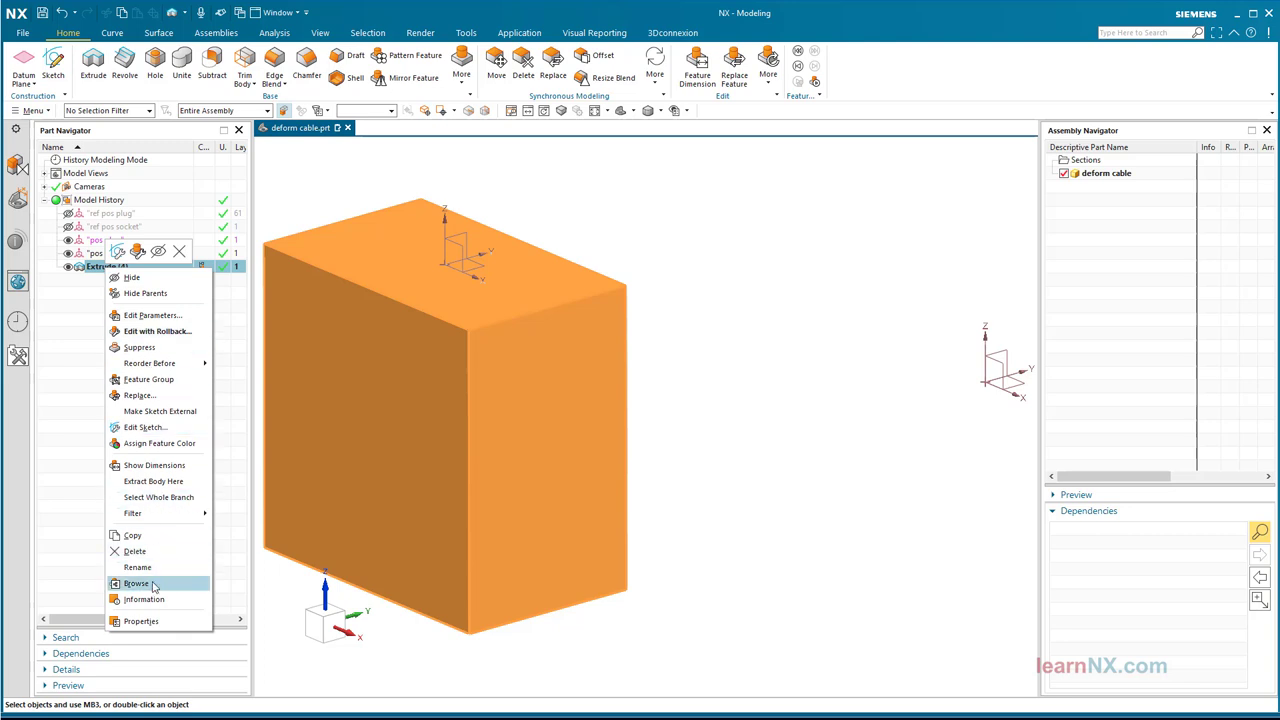
{"action": "left_click", "coordinate": [137, 583]}
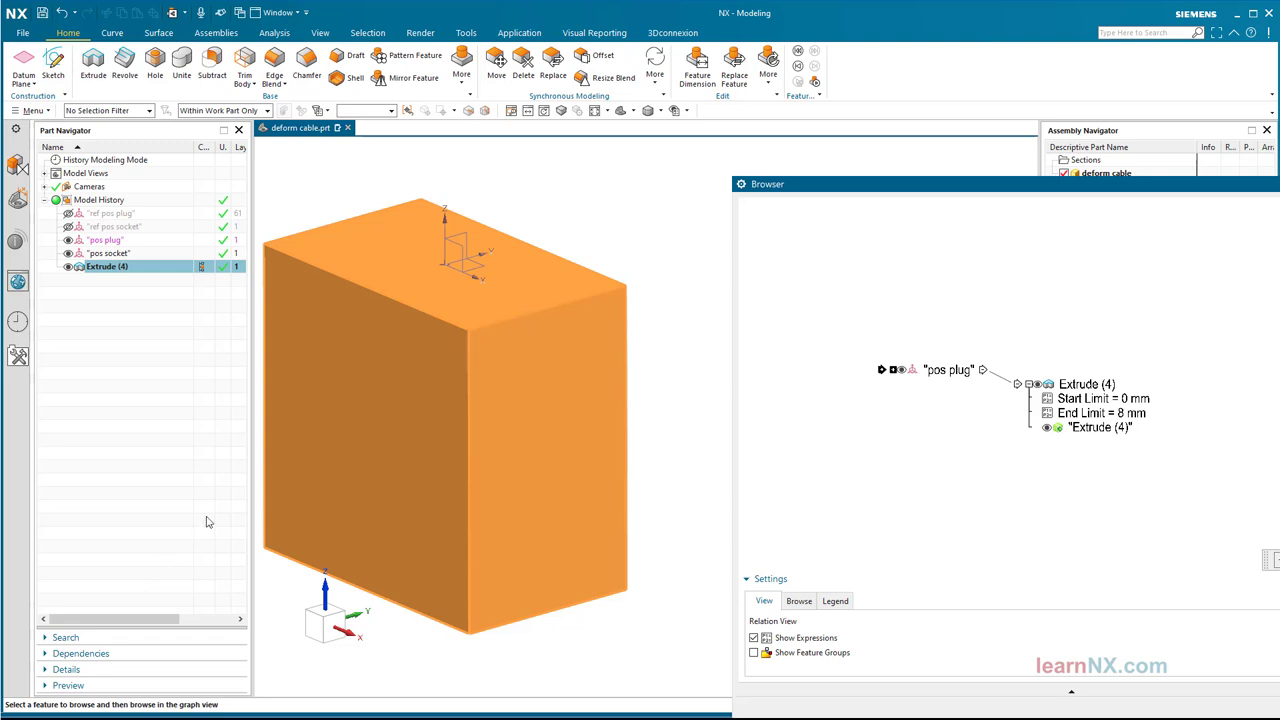
{"action": "left_click_drag", "start_coordinate": [808, 189], "coordinate": [645, 157]}
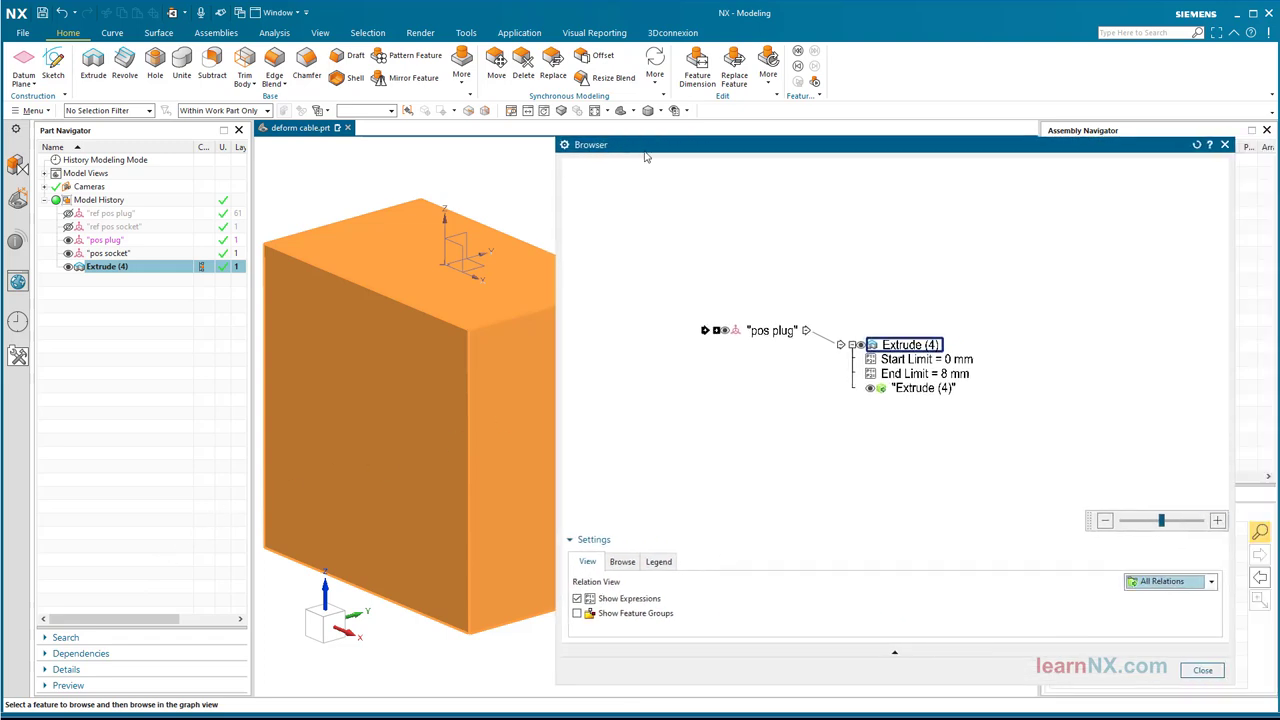
{"action": "left_click", "coordinate": [1203, 671]}
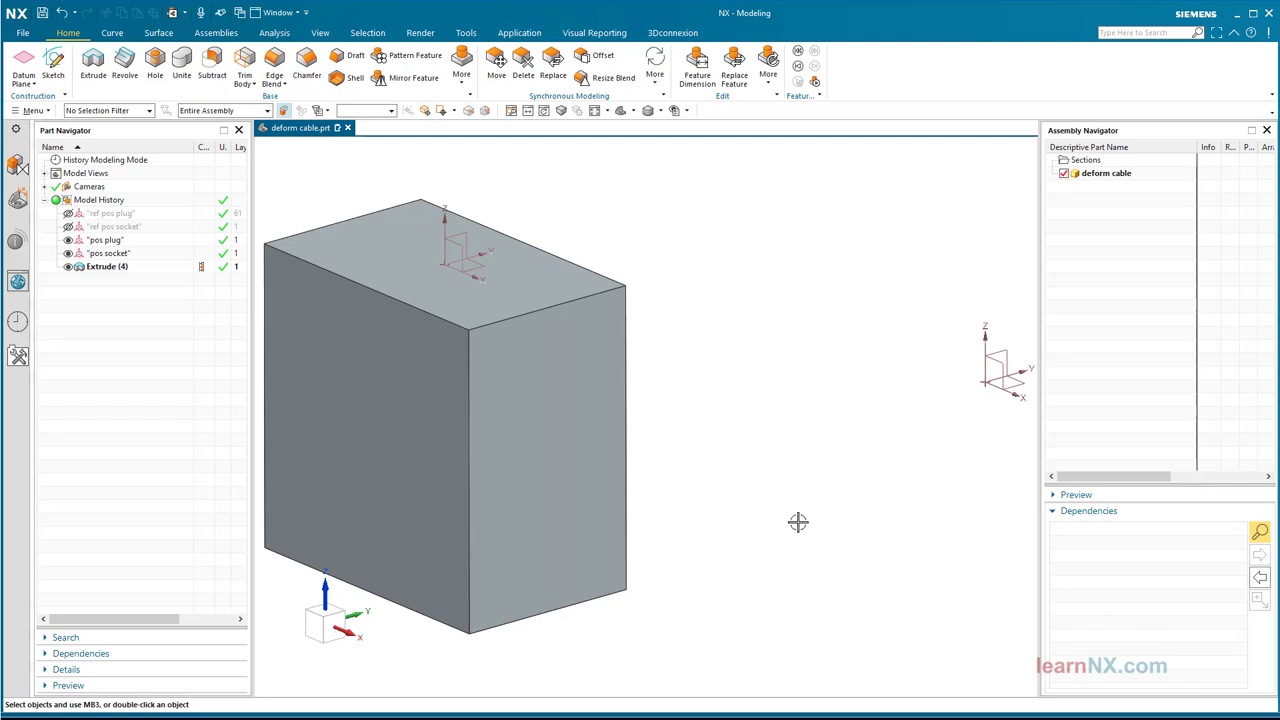
Start a second Extrude with an internal section sketch on the XY plane of "pos plug".
{"action": "left_click", "coordinate": [93, 58]}
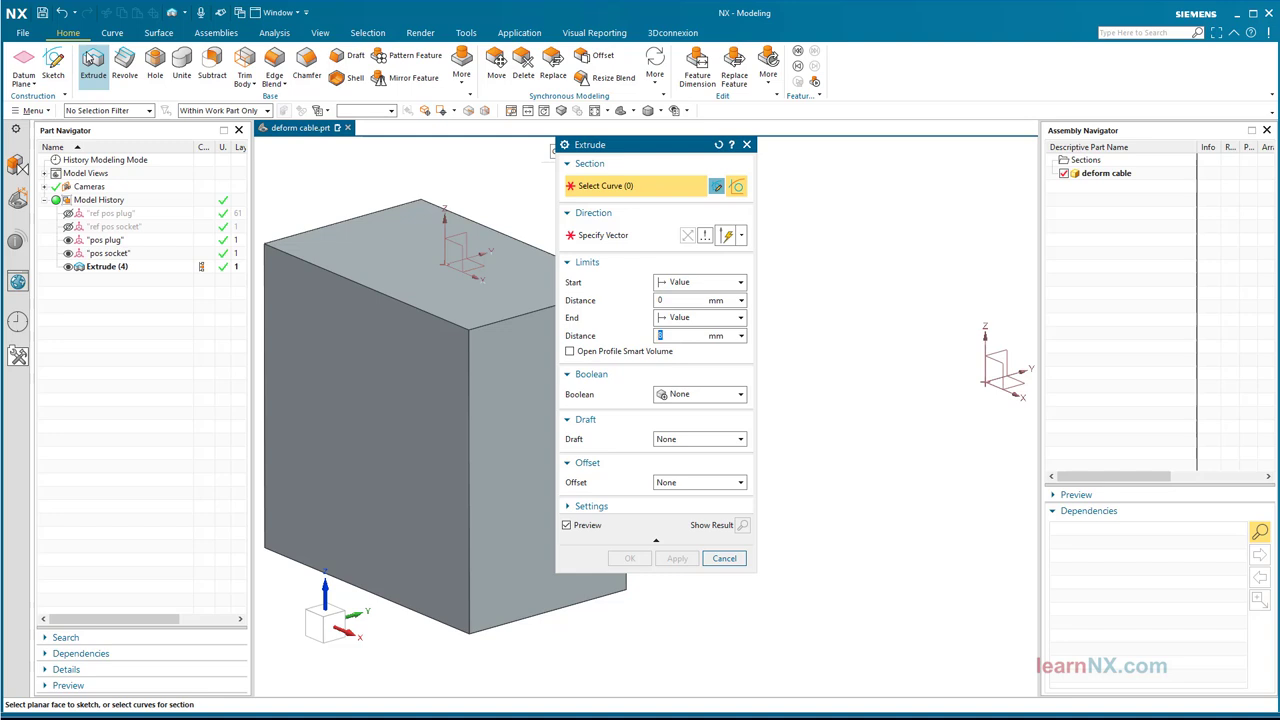
{"action": "left_click", "coordinate": [716, 187]}
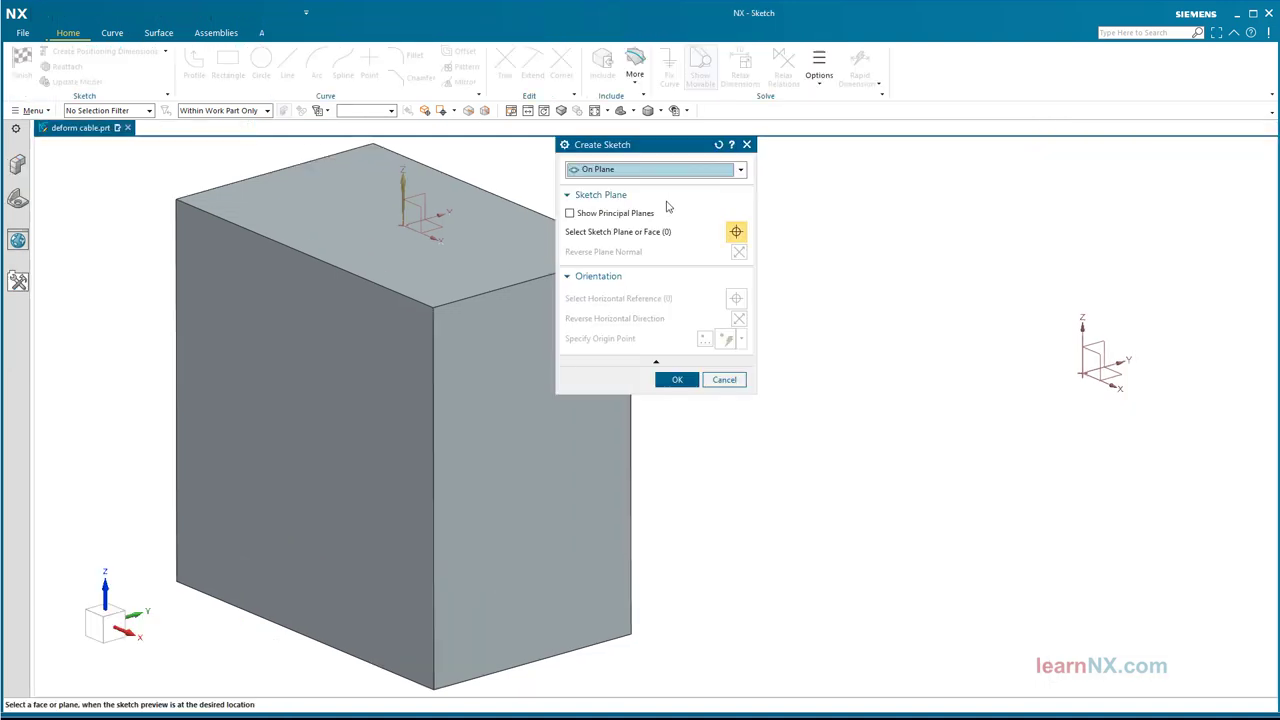
{"action": "left_click", "coordinate": [432, 228]}
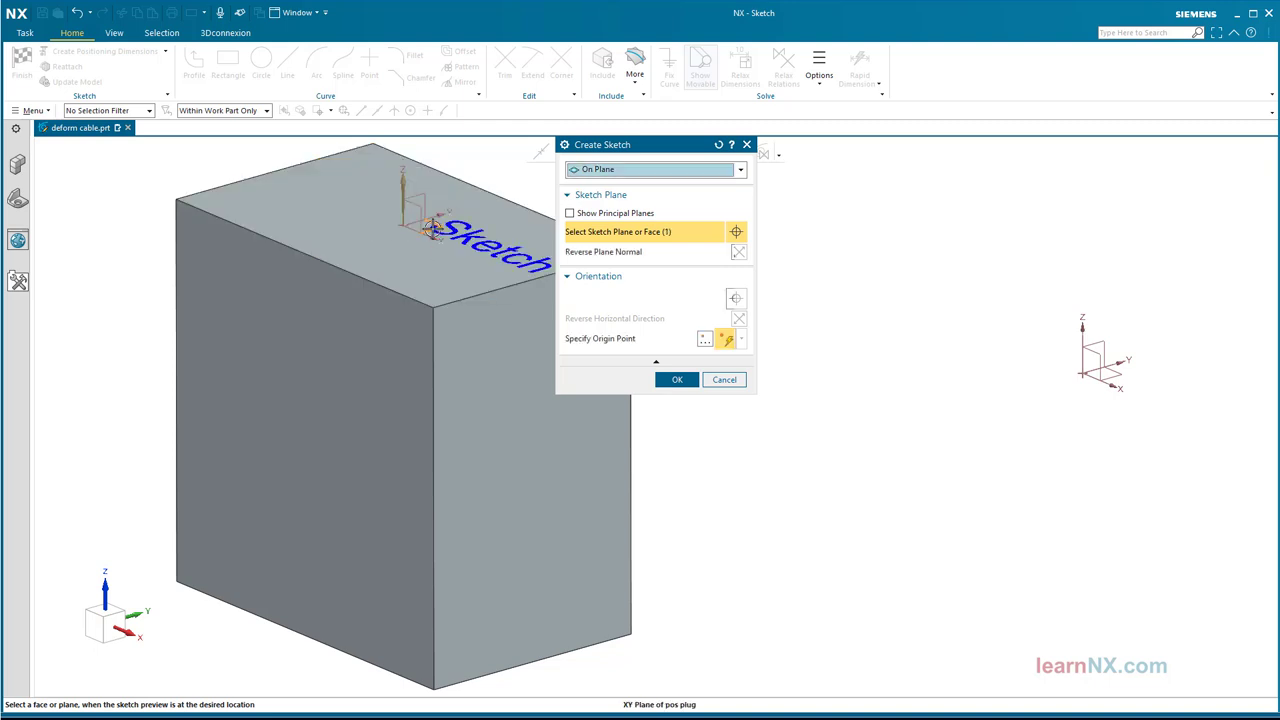
{"action": "left_click", "coordinate": [677, 381]}
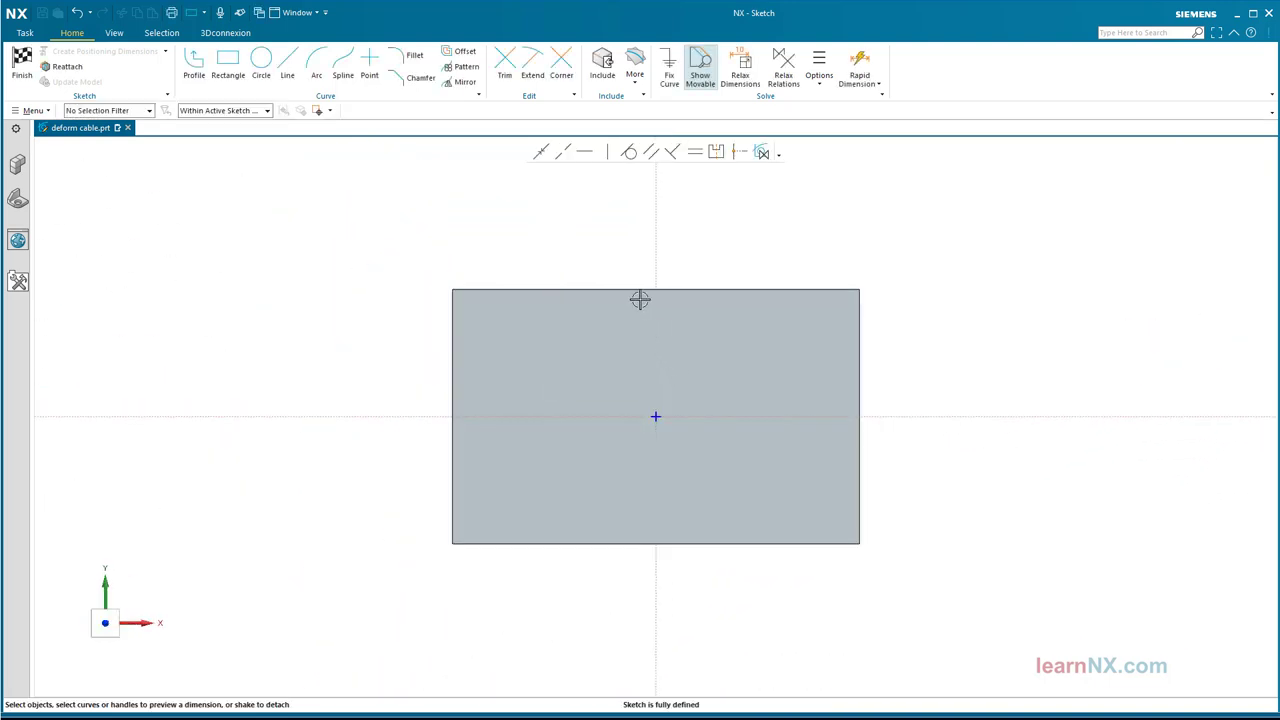
Draw a centre-based rectangle 1 mm wide and 3 mm high, centred on the horizontal axis to the left of the sketch origin.
{"action": "left_click", "coordinate": [229, 62]}
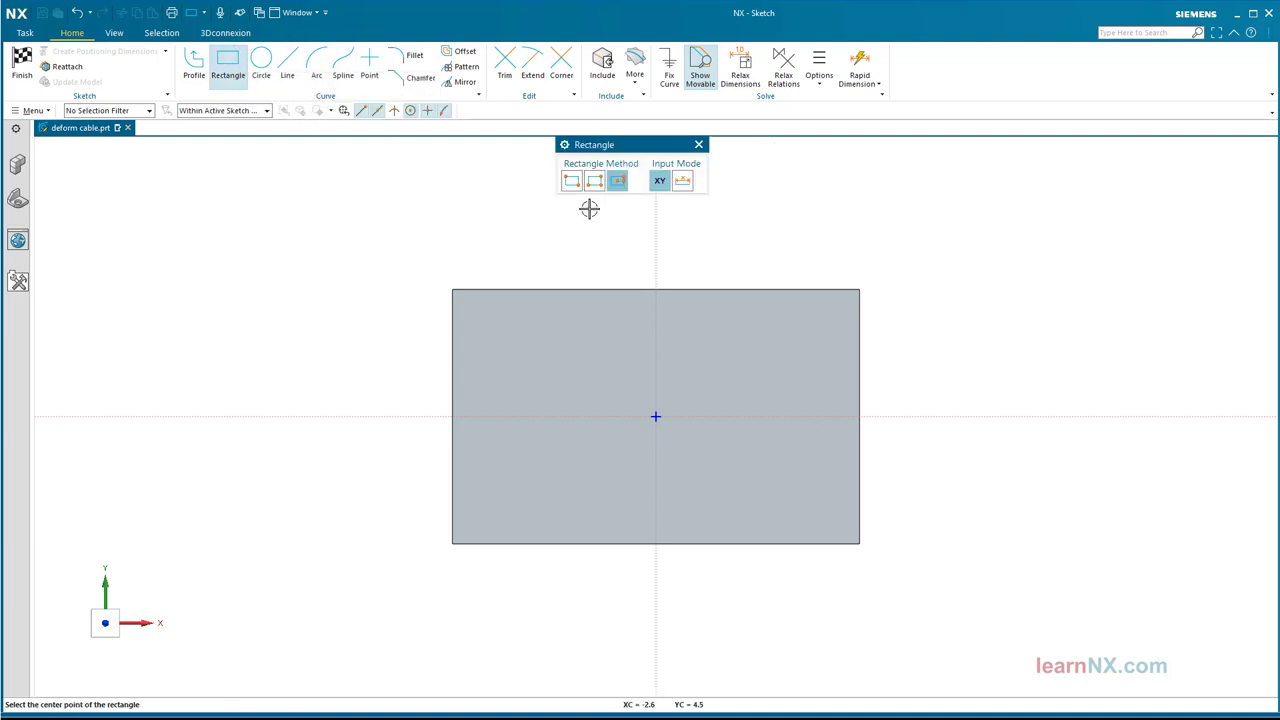
{"action": "left_click", "coordinate": [682, 181]}
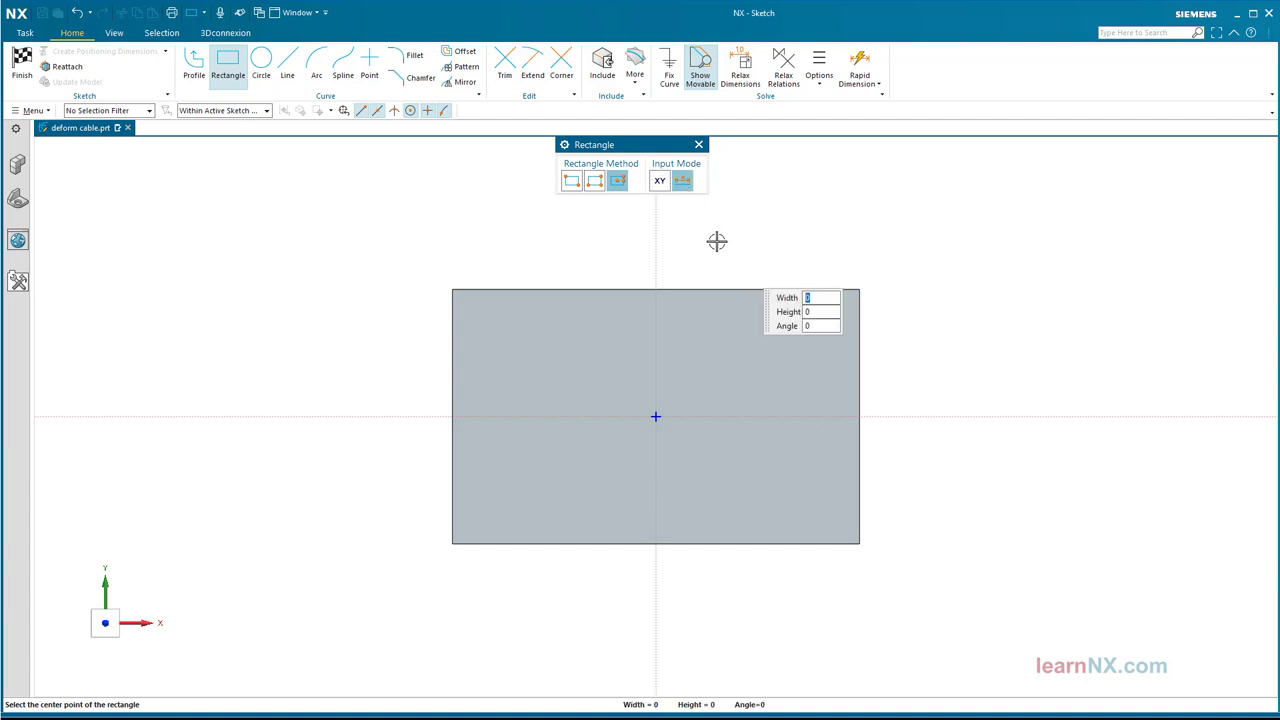
{"action": "key", "text": "Tab"}
{"action": "key", "text": "Tab"}
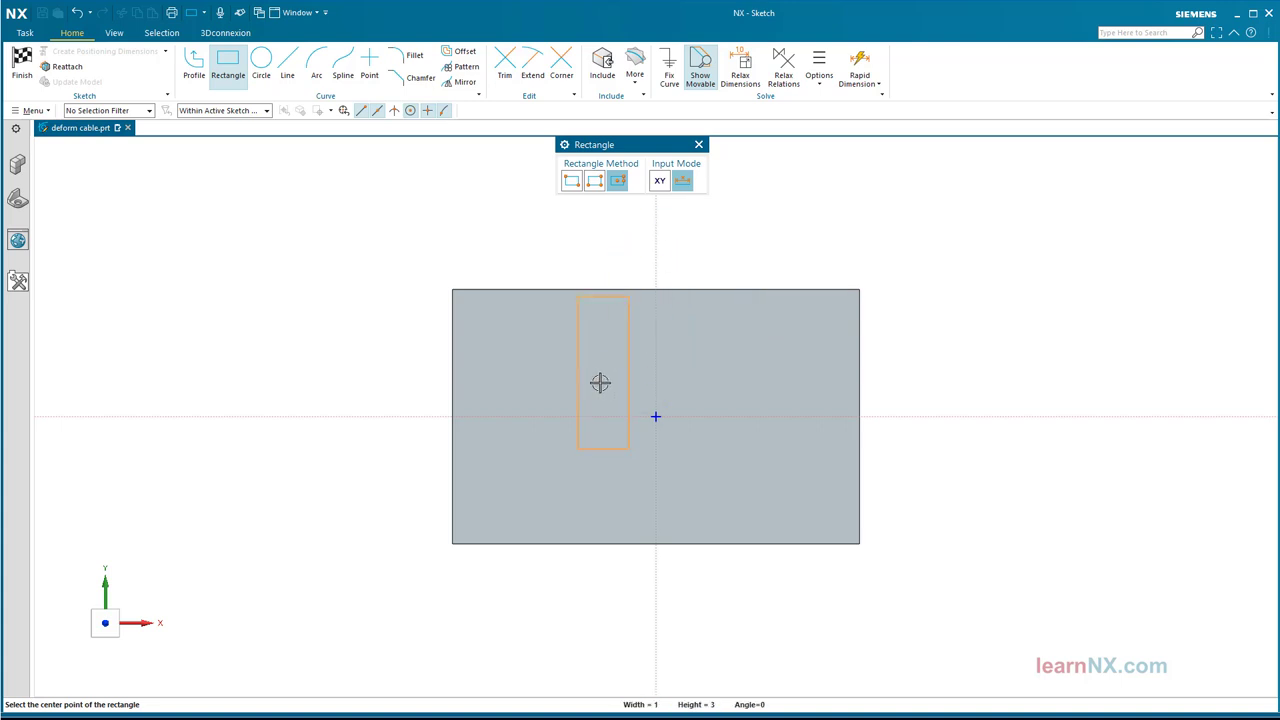
{"action": "left_click", "coordinate": [585, 416]}
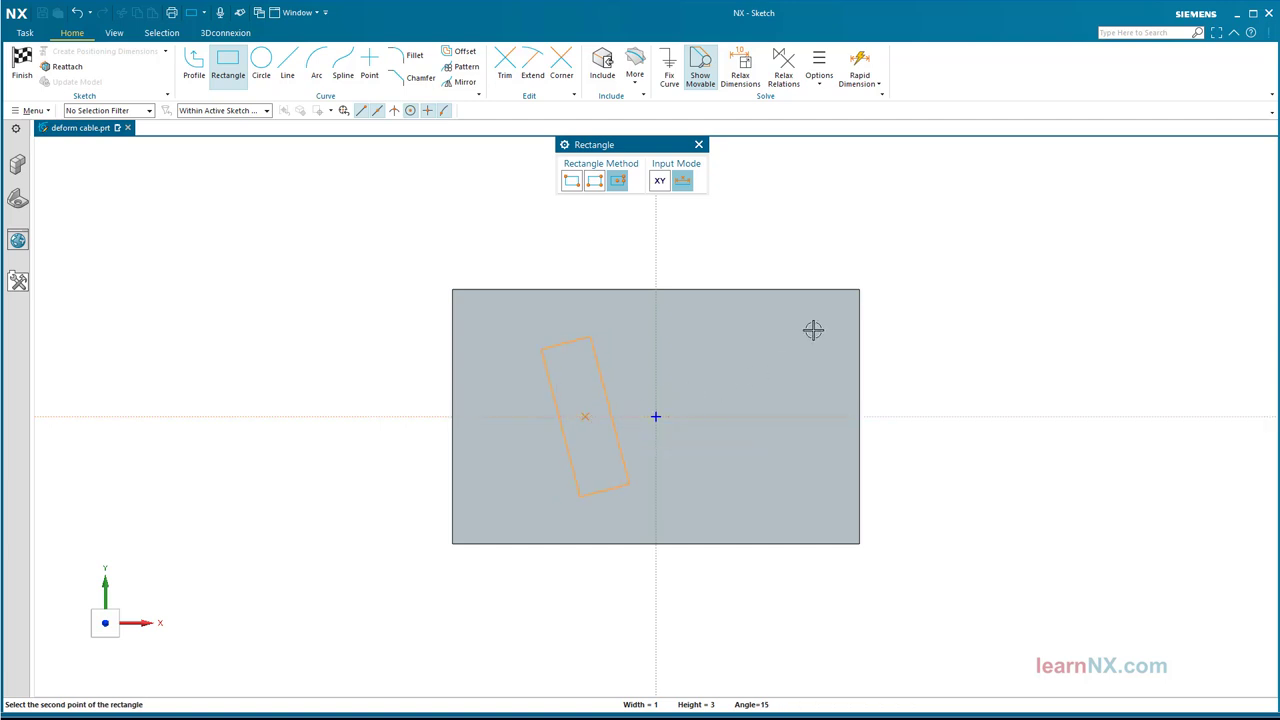
{"action": "left_click", "coordinate": [360, 414]}
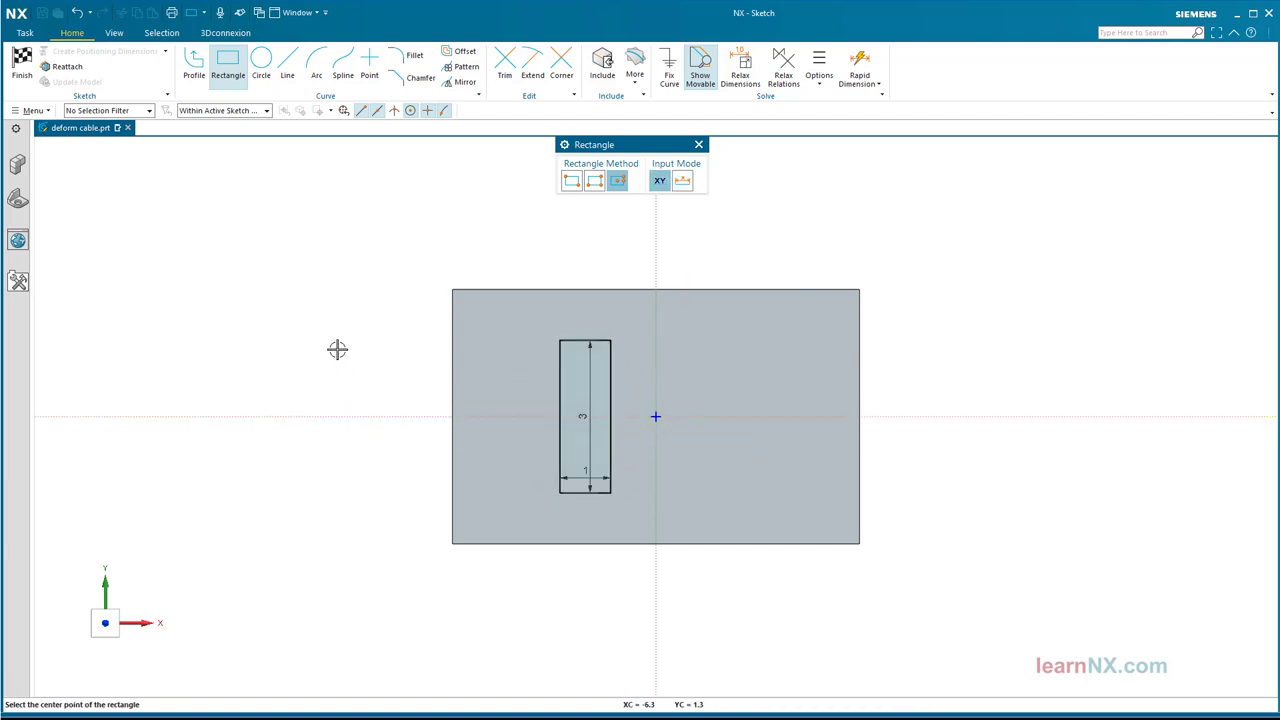
{"action": "key", "text": "Escape"}
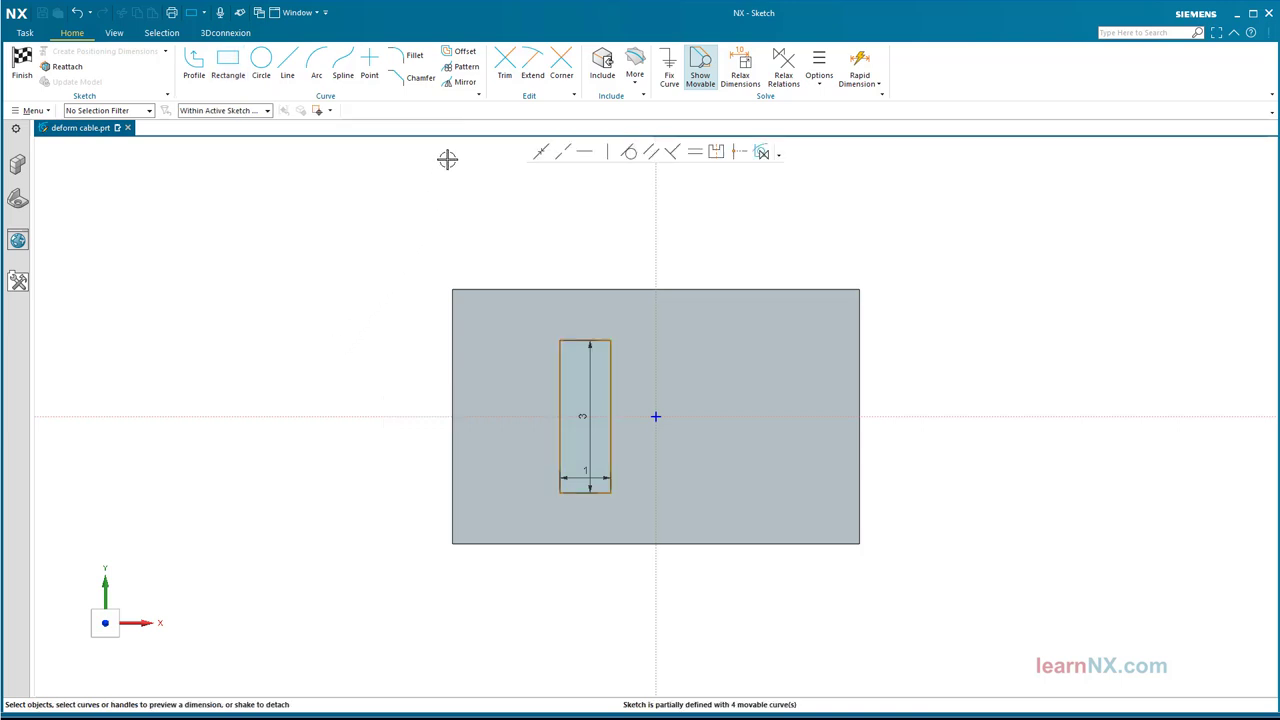
Mirror the four curves of the small rectangle about the vertical sketch axis without a persistent relation.
{"action": "left_click", "coordinate": [466, 83]}
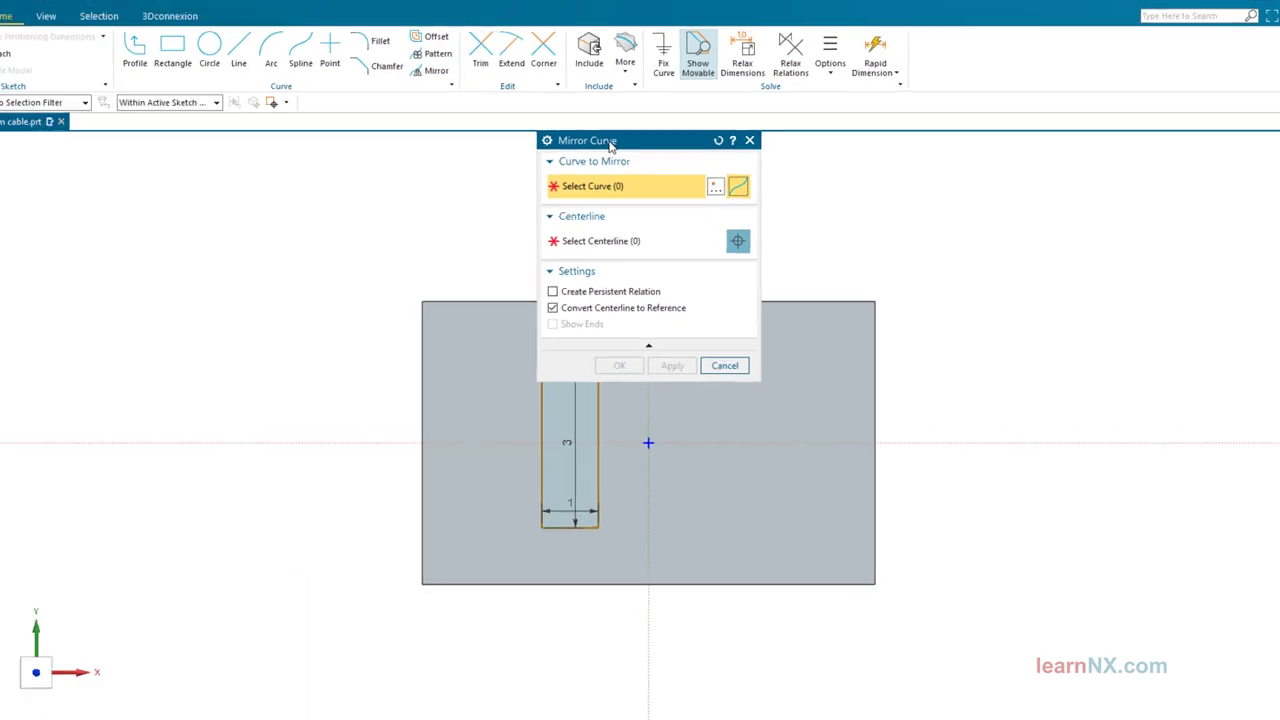
{"action": "left_click_drag", "start_coordinate": [506, 106], "coordinate": [0, 69]}
{"action": "mouse_move", "coordinate": [530, 332]}
{"action": "left_mouse_down"}
{"action": "mouse_move", "coordinate": [597, 449]}
{"action": "mouse_move", "coordinate": [617, 517]}
{"action": "left_mouse_up"}
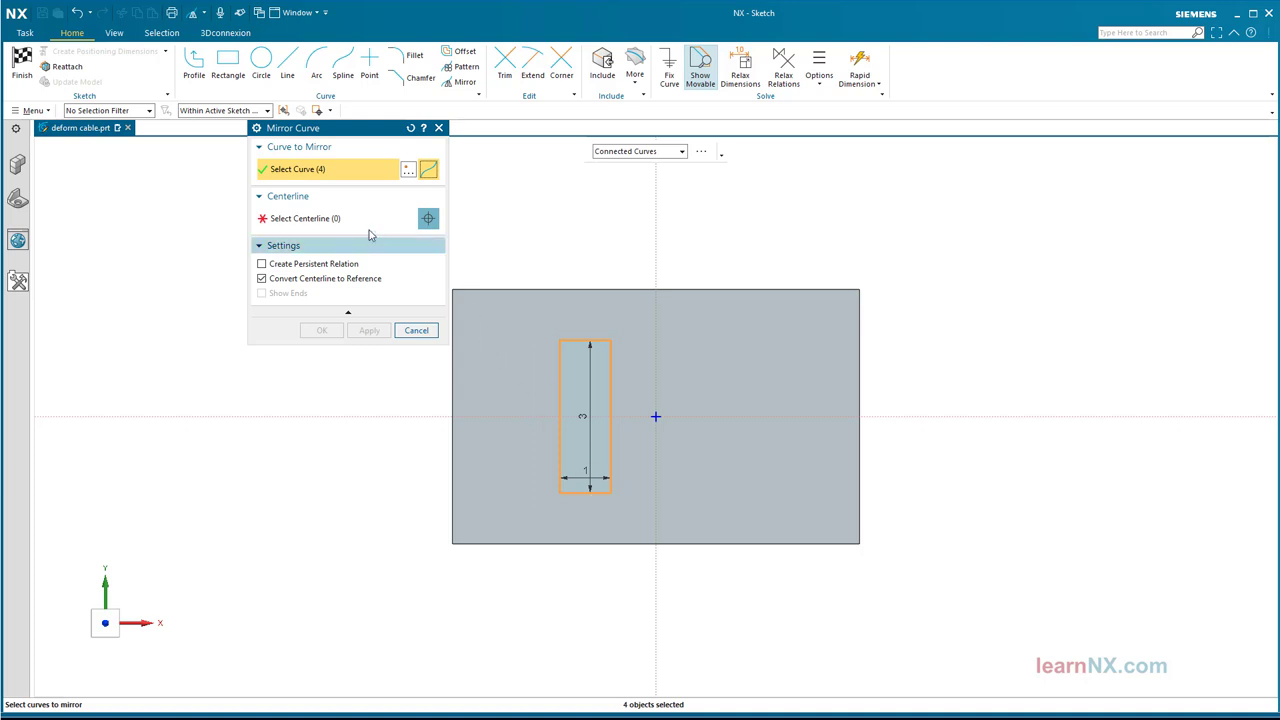
{"action": "left_click", "coordinate": [354, 222]}
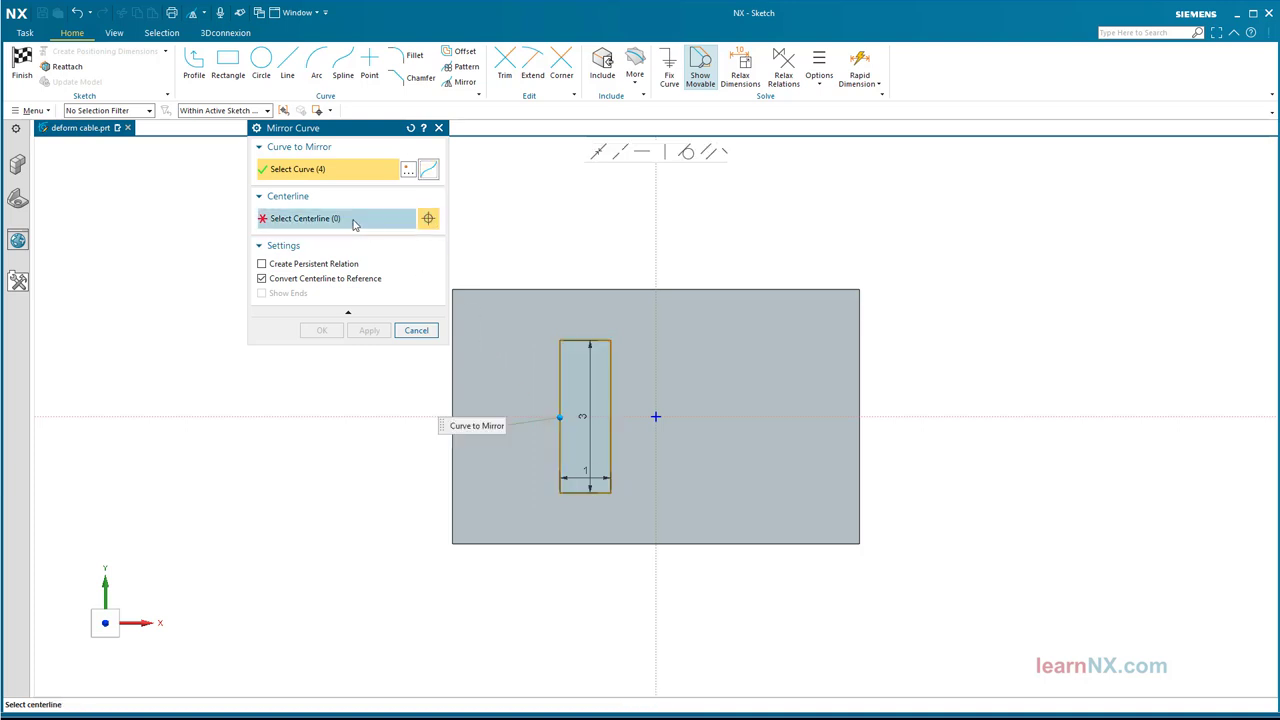
{"action": "left_click", "coordinate": [655, 337]}
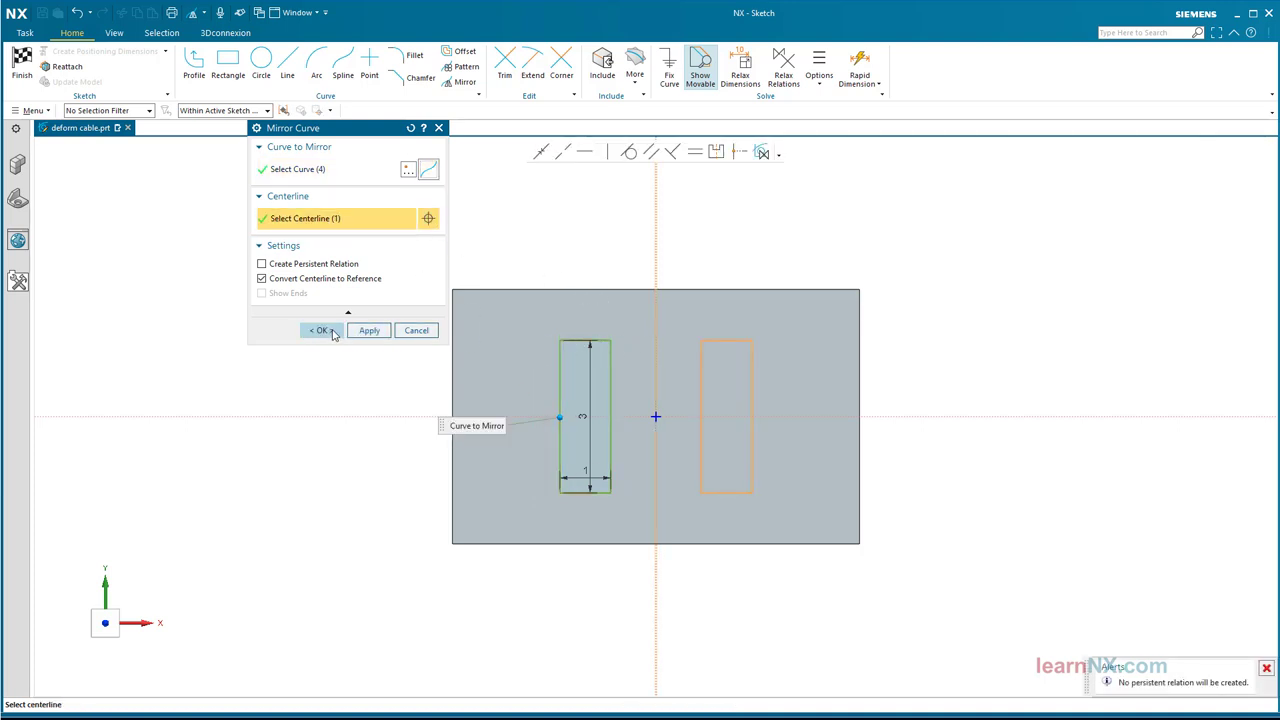
{"action": "left_click", "coordinate": [333, 331]}
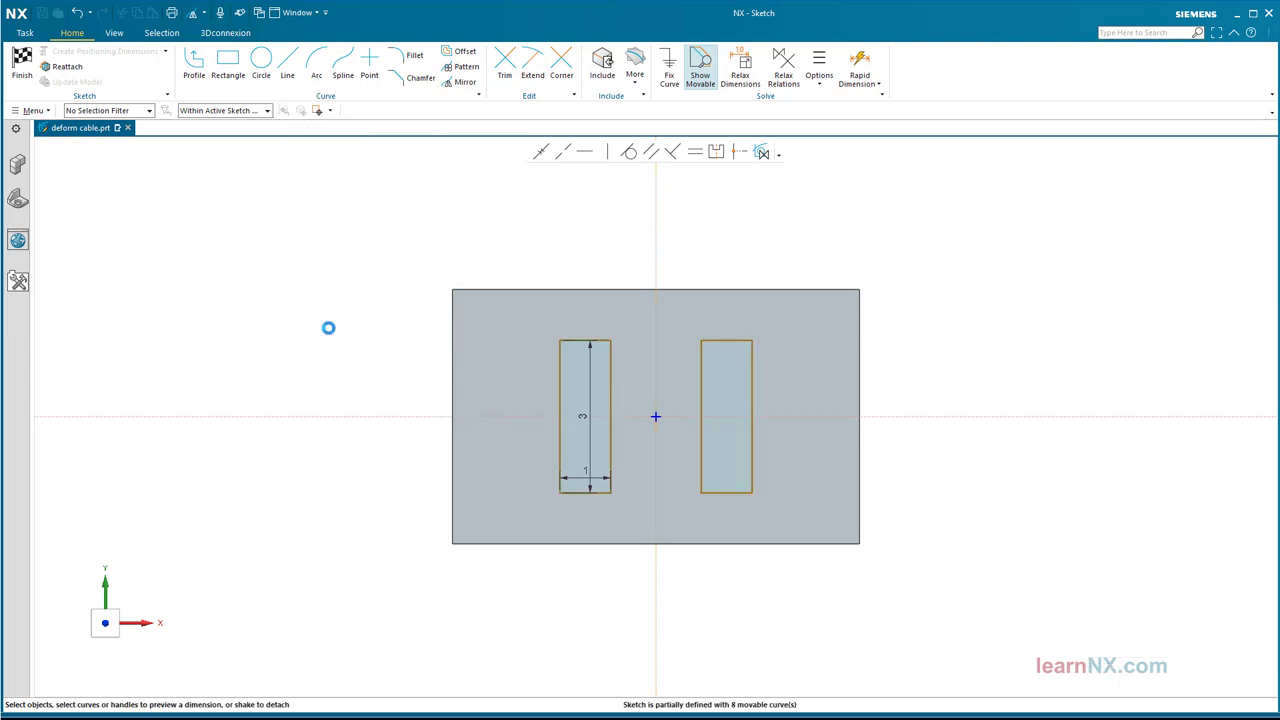
Dimension the horizontal distance between the outer edges of the two small rectangles as 6 mm.
{"action": "left_click", "coordinate": [559, 363]}
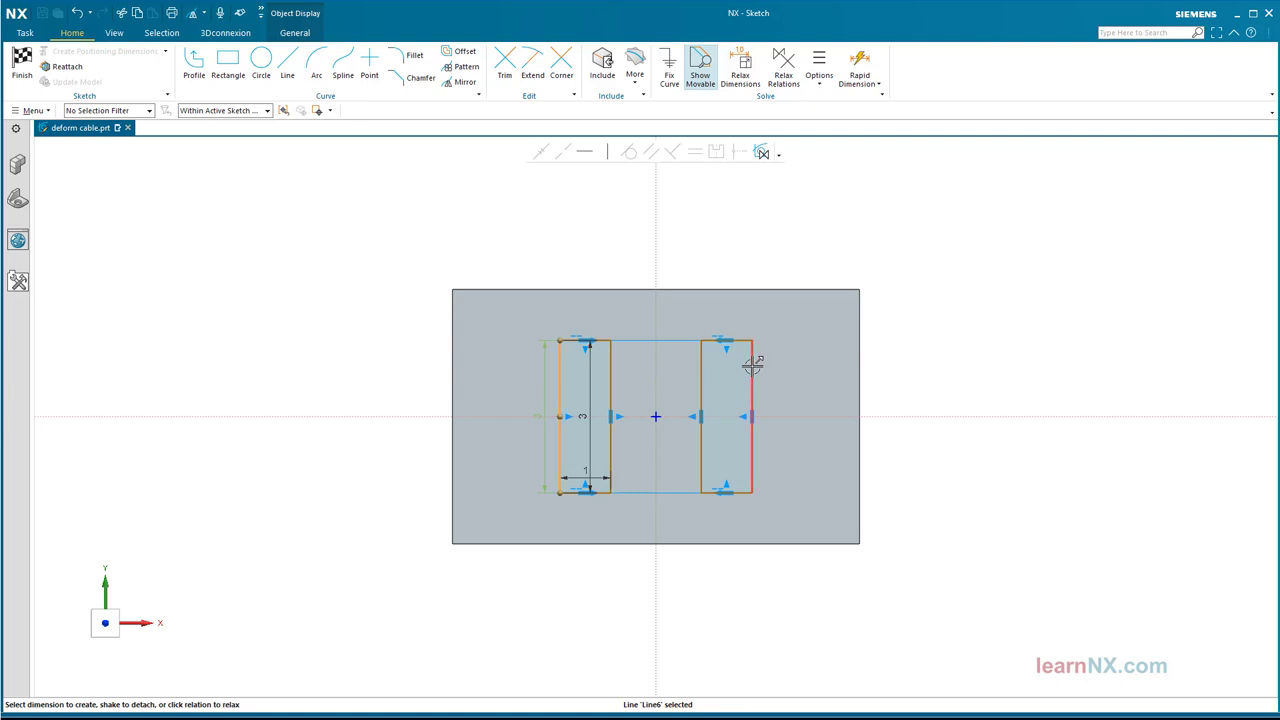
{"action": "left_click", "coordinate": [751, 362]}
{"action": "left_click", "coordinate": [668, 355]}
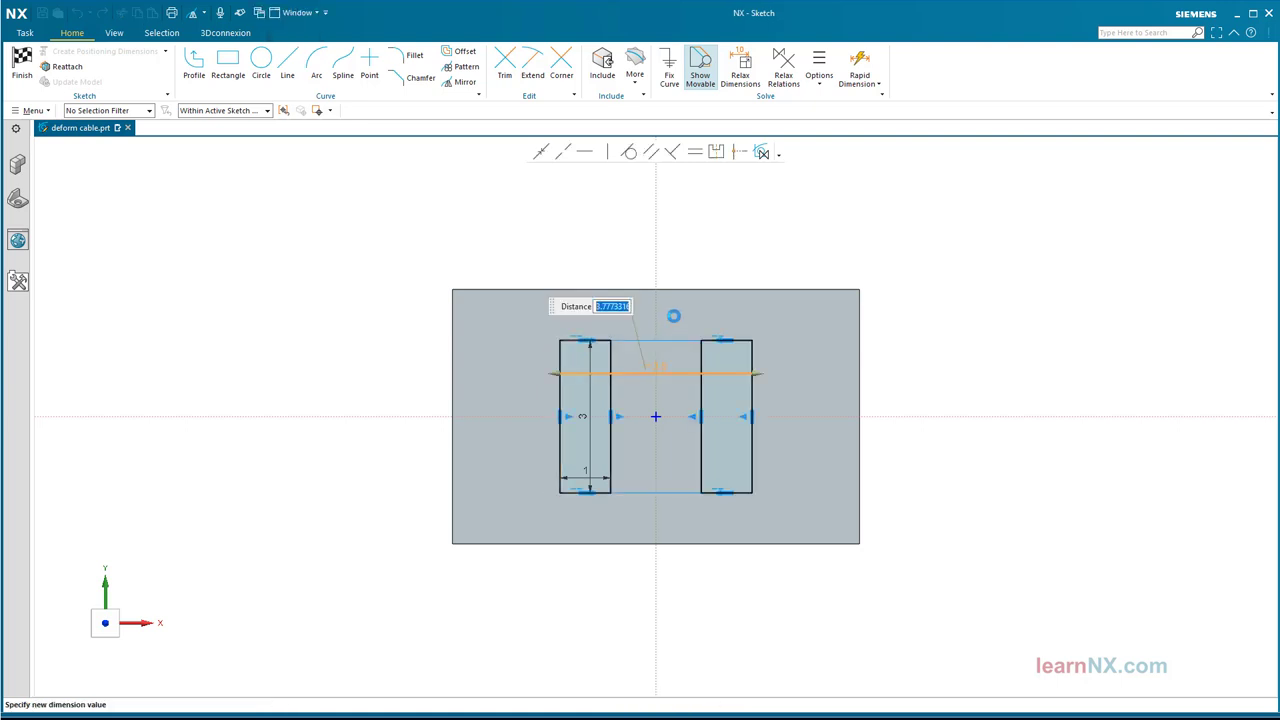
{"action": "type", "text": "6"}
{"action": "key", "text": "Return"}
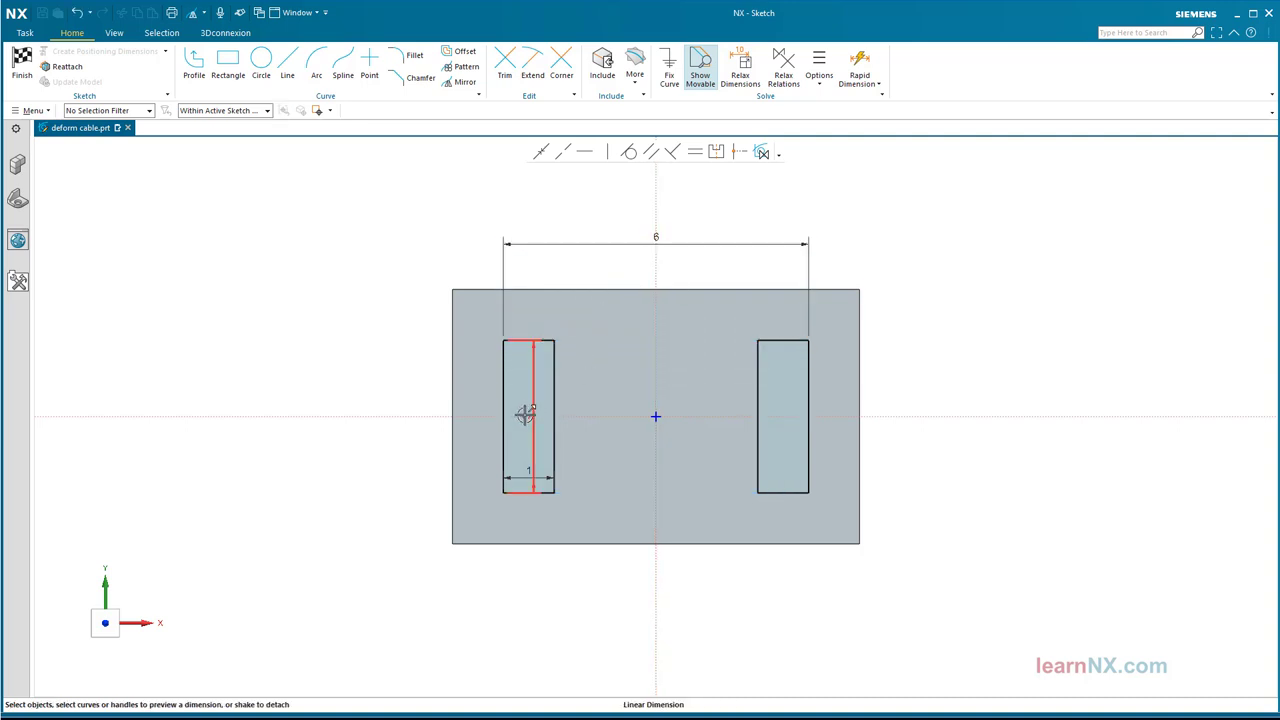
Move the small rectangle's height and width dimensions outside the block outline and finish the section sketch.
{"action": "left_click_drag", "start_coordinate": [523, 414], "coordinate": [407, 410]}
{"action": "mouse_move", "coordinate": [528, 468]}
{"action": "left_mouse_down"}
{"action": "mouse_move", "coordinate": [537, 594]}
{"action": "mouse_move", "coordinate": [517, 621]}
{"action": "mouse_move", "coordinate": [523, 597]}
{"action": "left_mouse_up"}
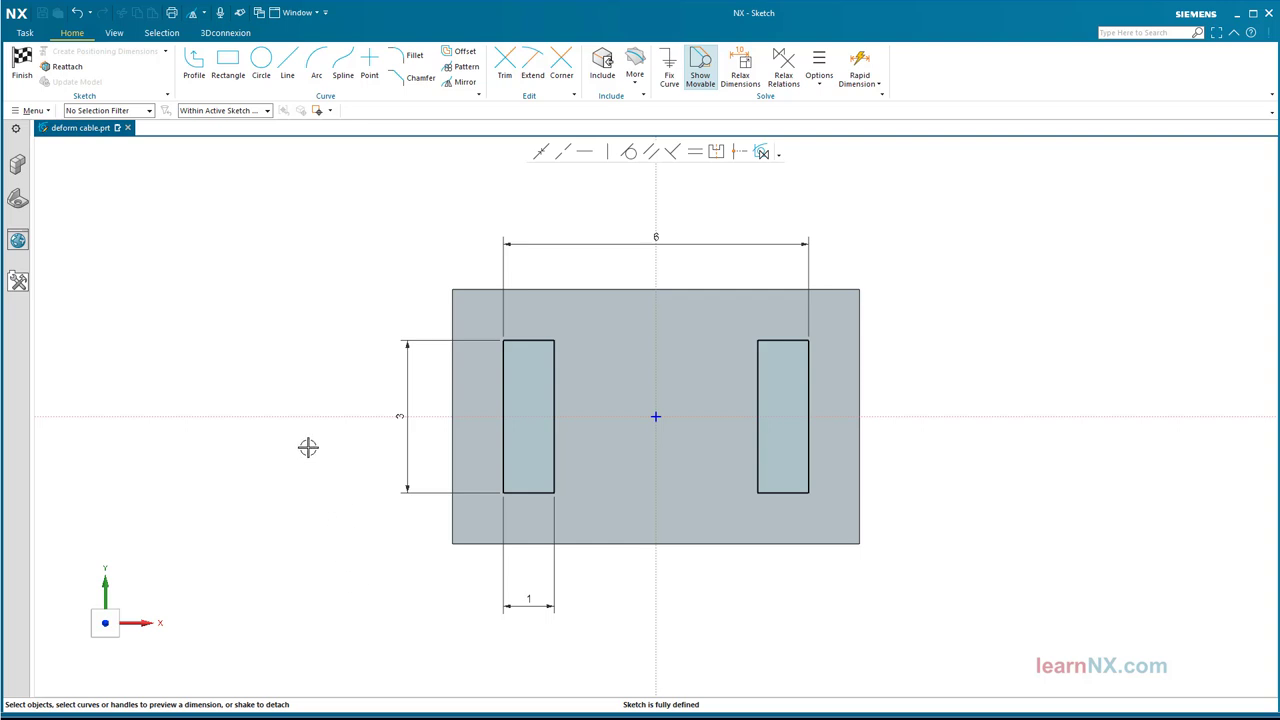
{"action": "left_click", "coordinate": [22, 65]}
Extrude the two rectangles from a start distance of 0 to an end distance of 4 mm to form the plug prongs.
{"action": "key", "text": "x"}
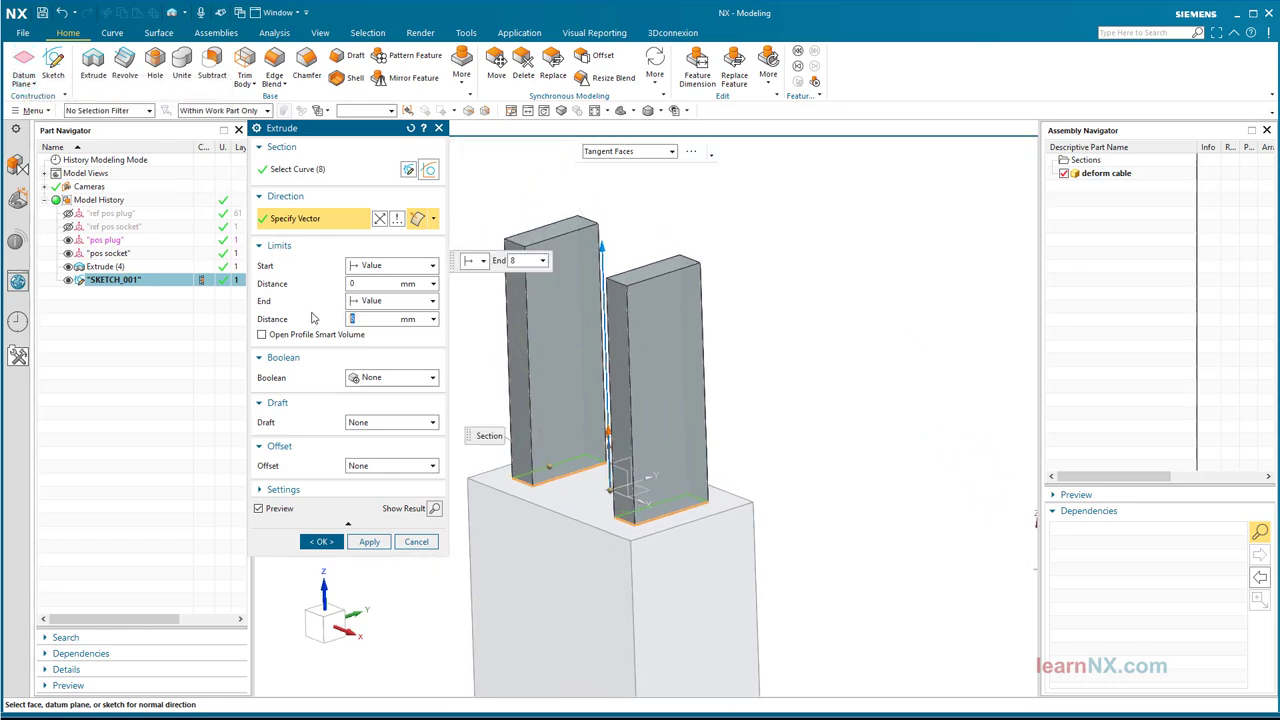
{"action": "key", "text": "Return"}
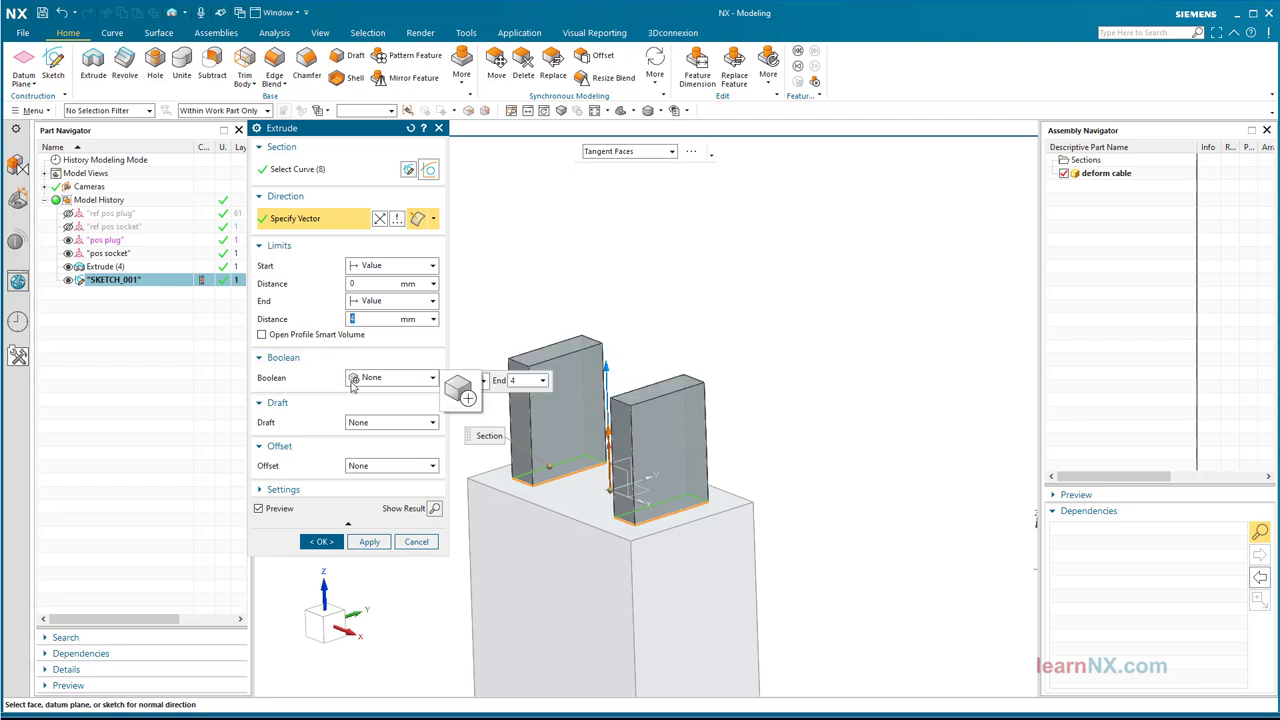
{"action": "left_click", "coordinate": [320, 541]}
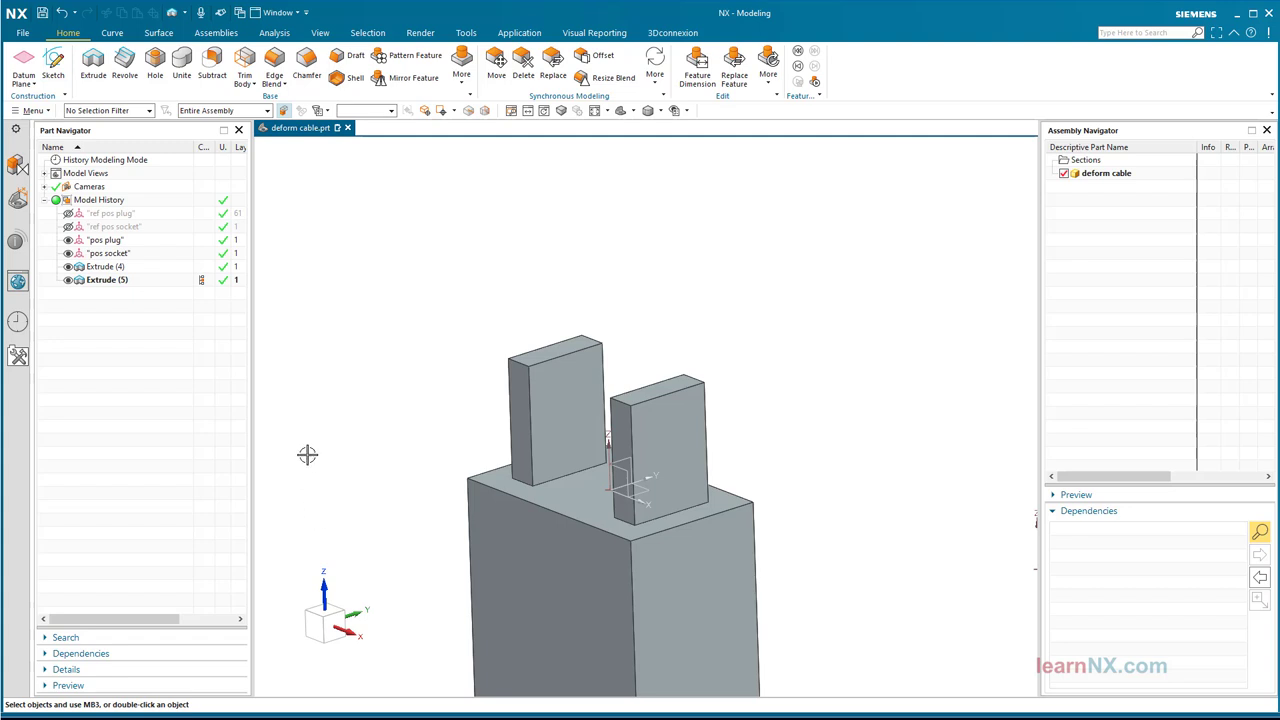
Create a sketch on the block face opposite the prongs, using the reversed X axis and the origin of "pos plug" for its orientation.
{"action": "left_click", "coordinate": [55, 67]}
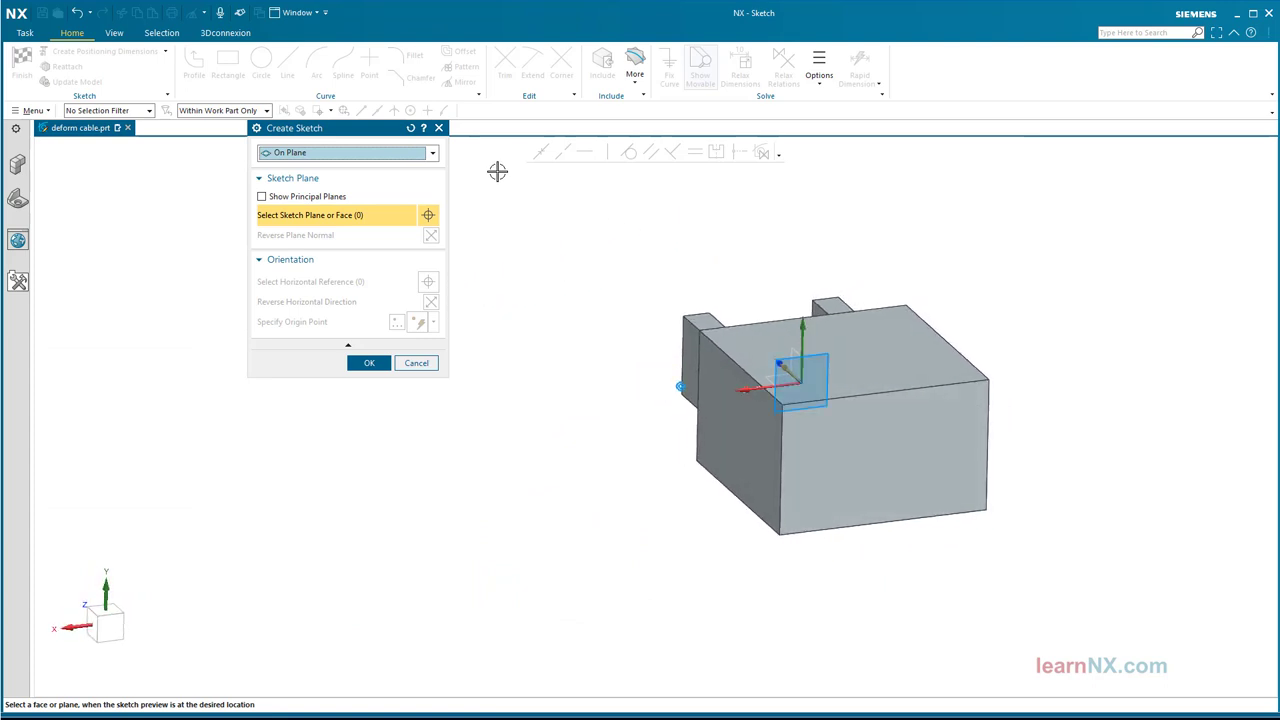
{"action": "left_click", "coordinate": [858, 469]}
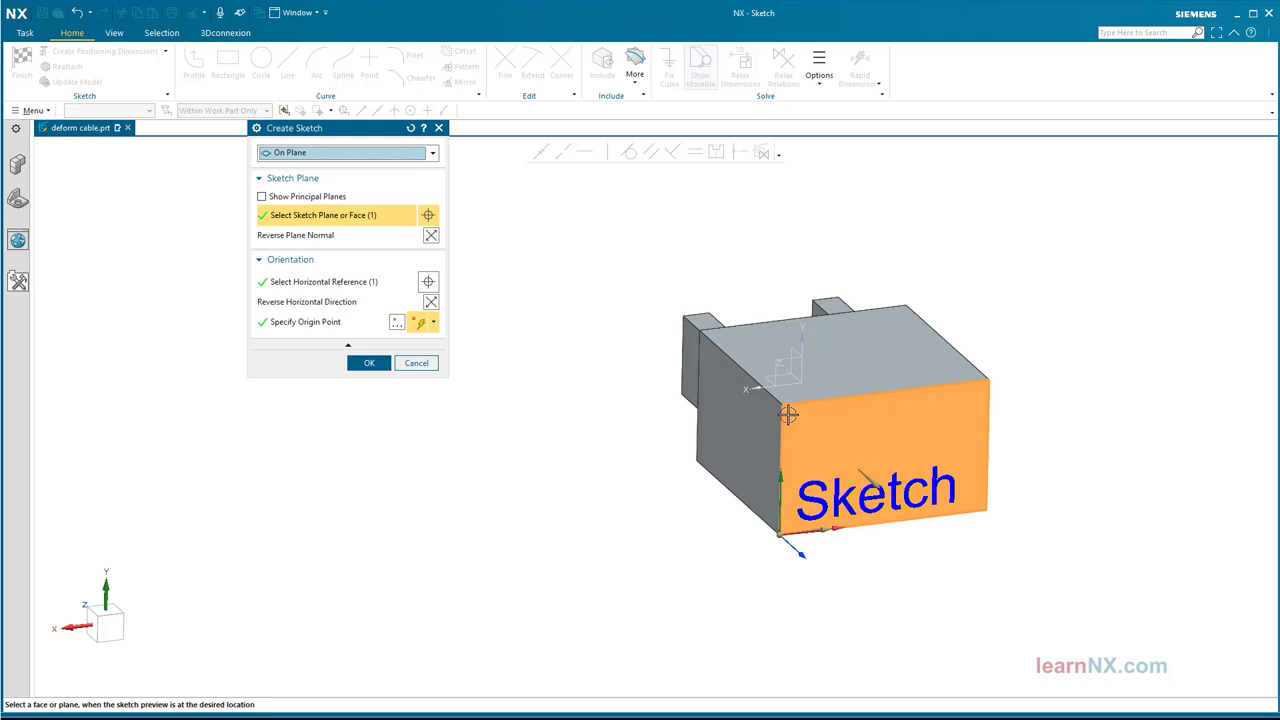
{"action": "left_click", "coordinate": [355, 282]}
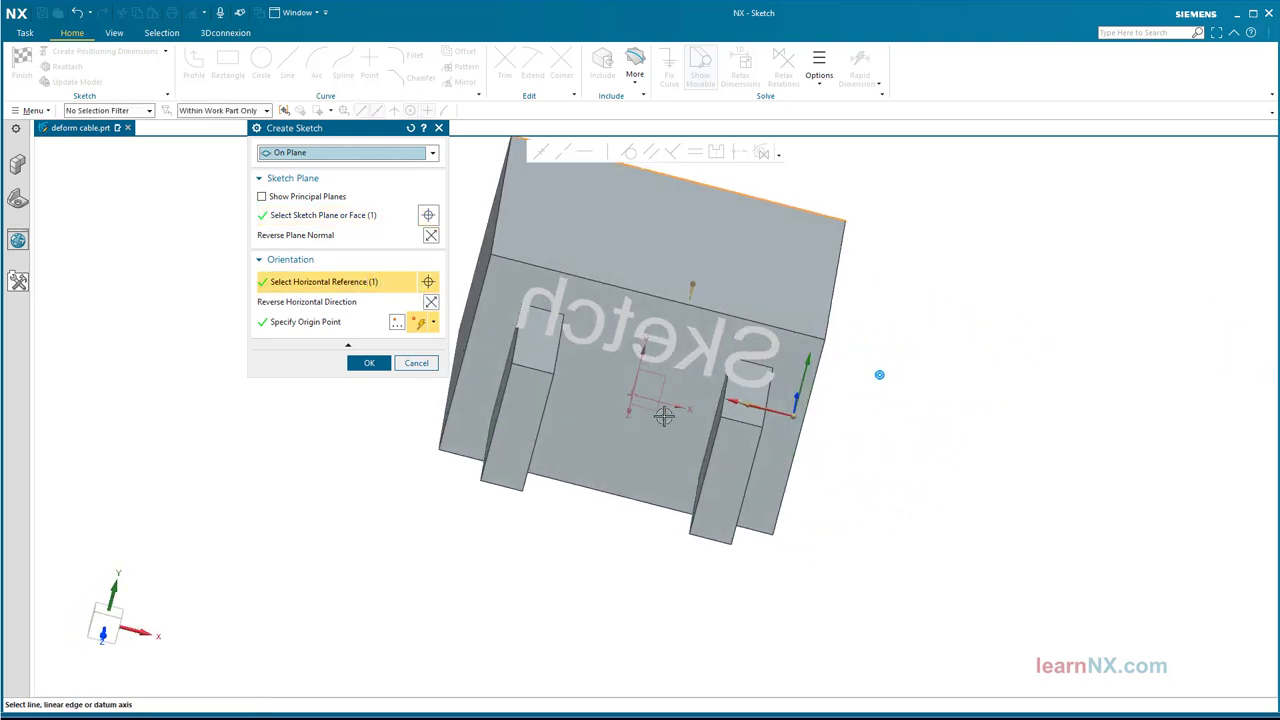
{"action": "left_click", "coordinate": [665, 414]}
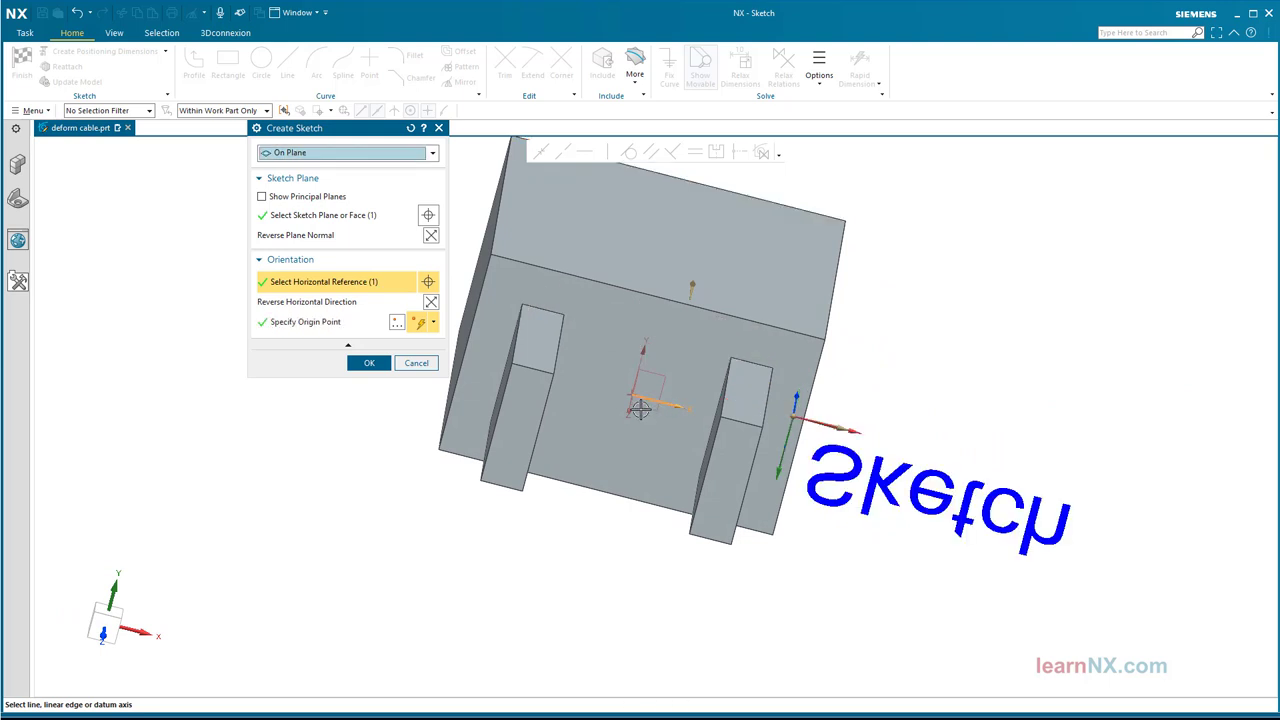
{"action": "left_click", "coordinate": [430, 301]}
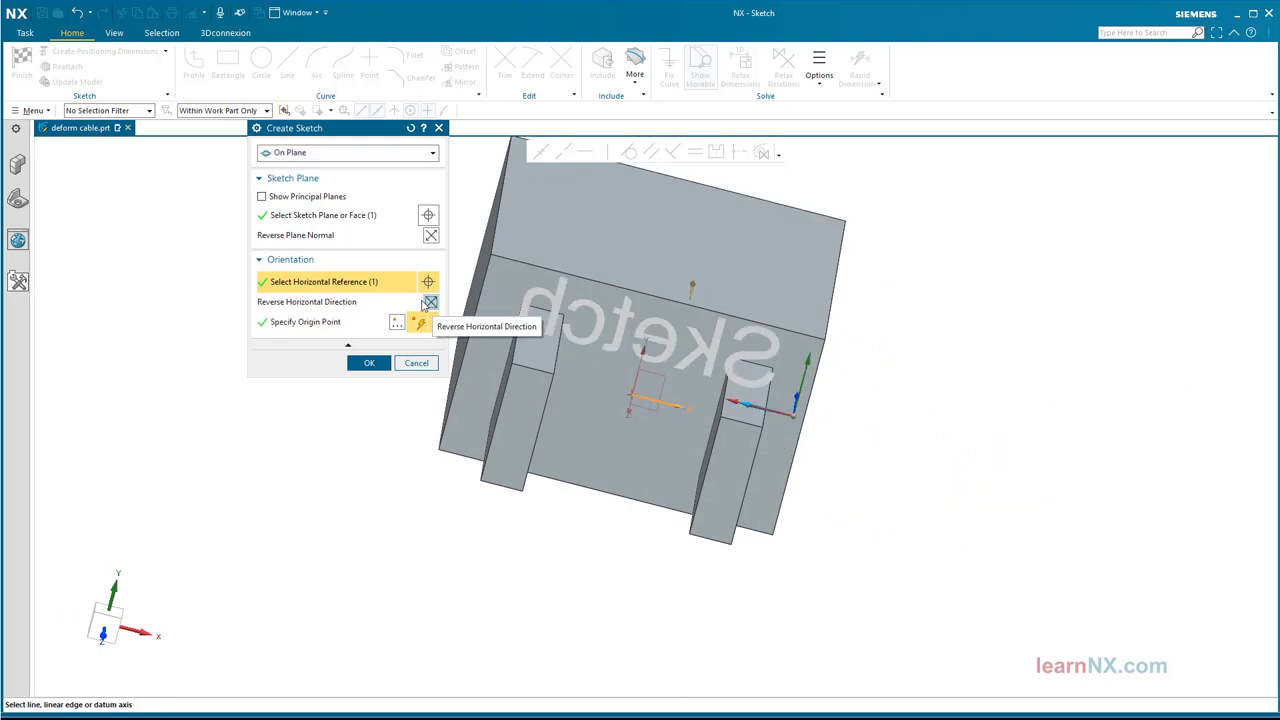
{"action": "left_click", "coordinate": [342, 322]}
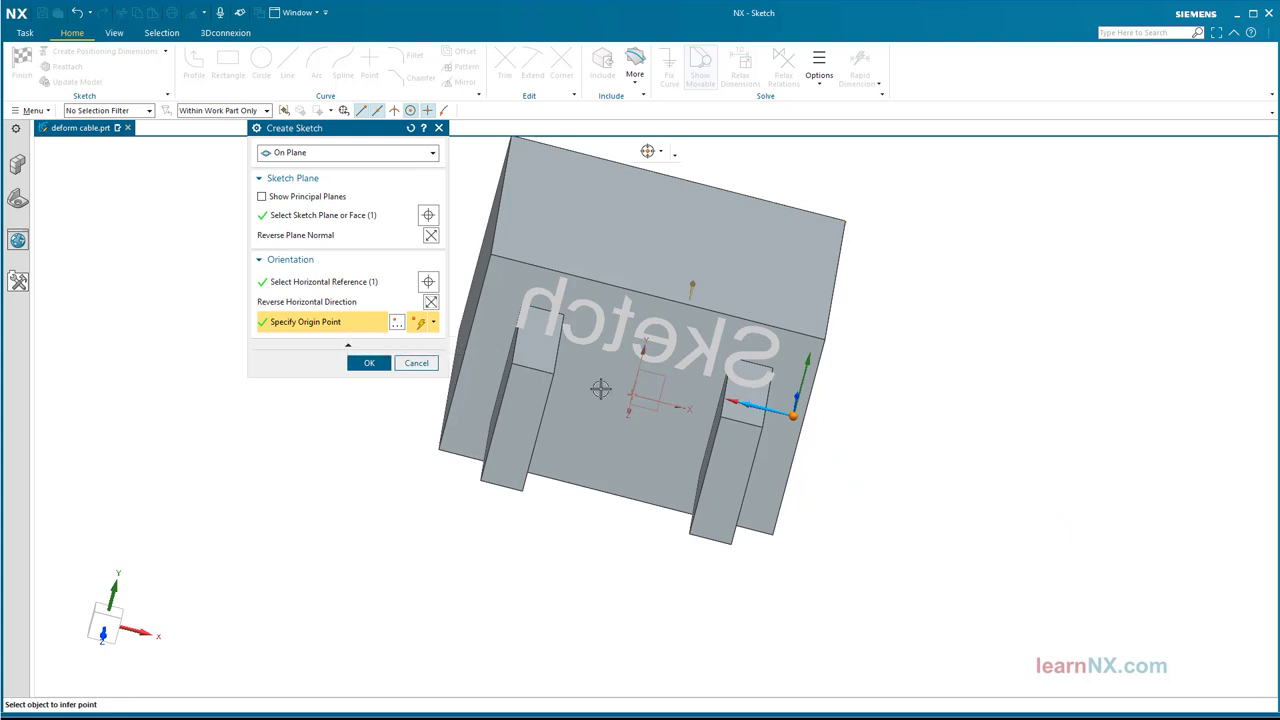
{"action": "left_click", "coordinate": [630, 392]}
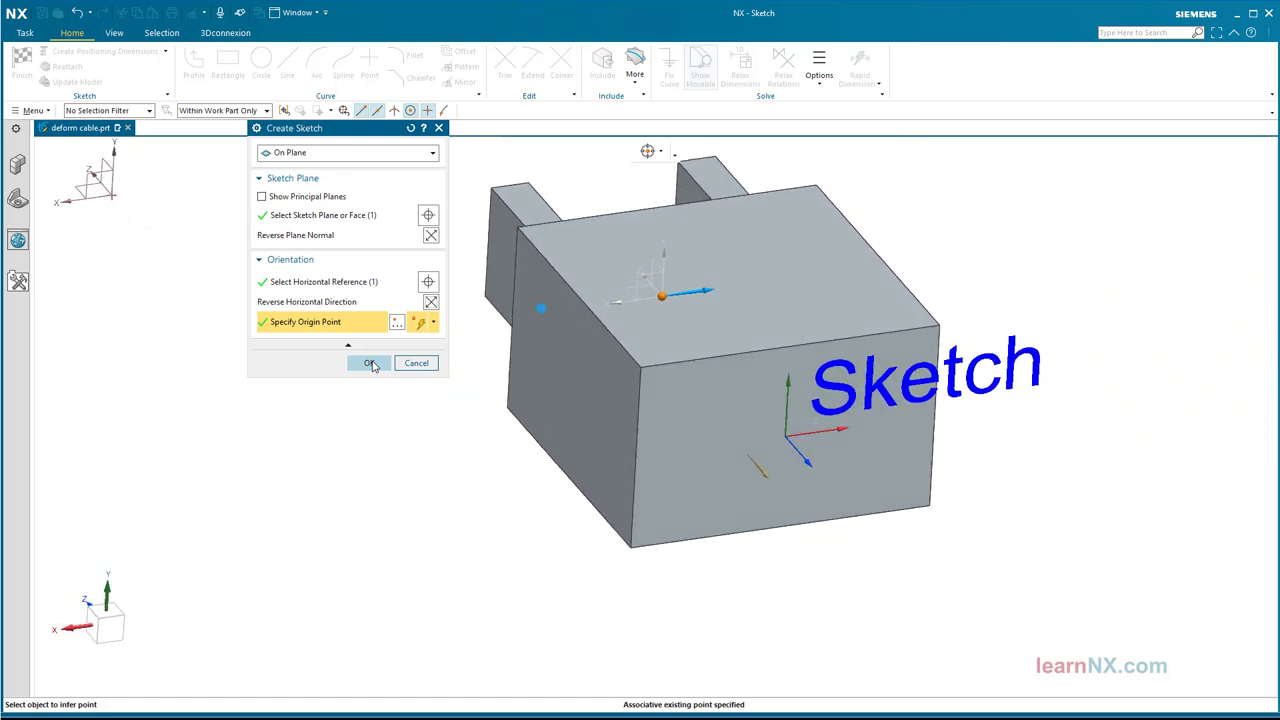
{"action": "left_click", "coordinate": [370, 364]}
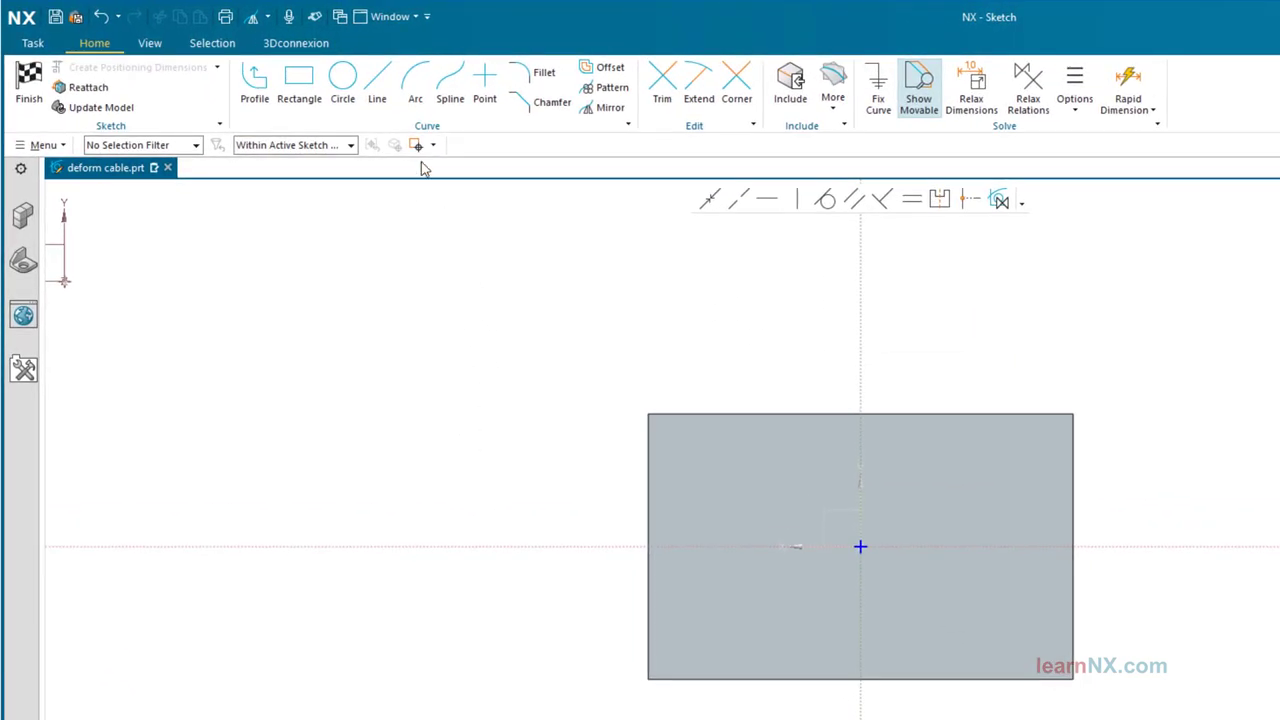
Draw a 1.6 mm diameter circle centred on the horizontal axis to the left of the sketch origin.
{"action": "left_click", "coordinate": [343, 86]}
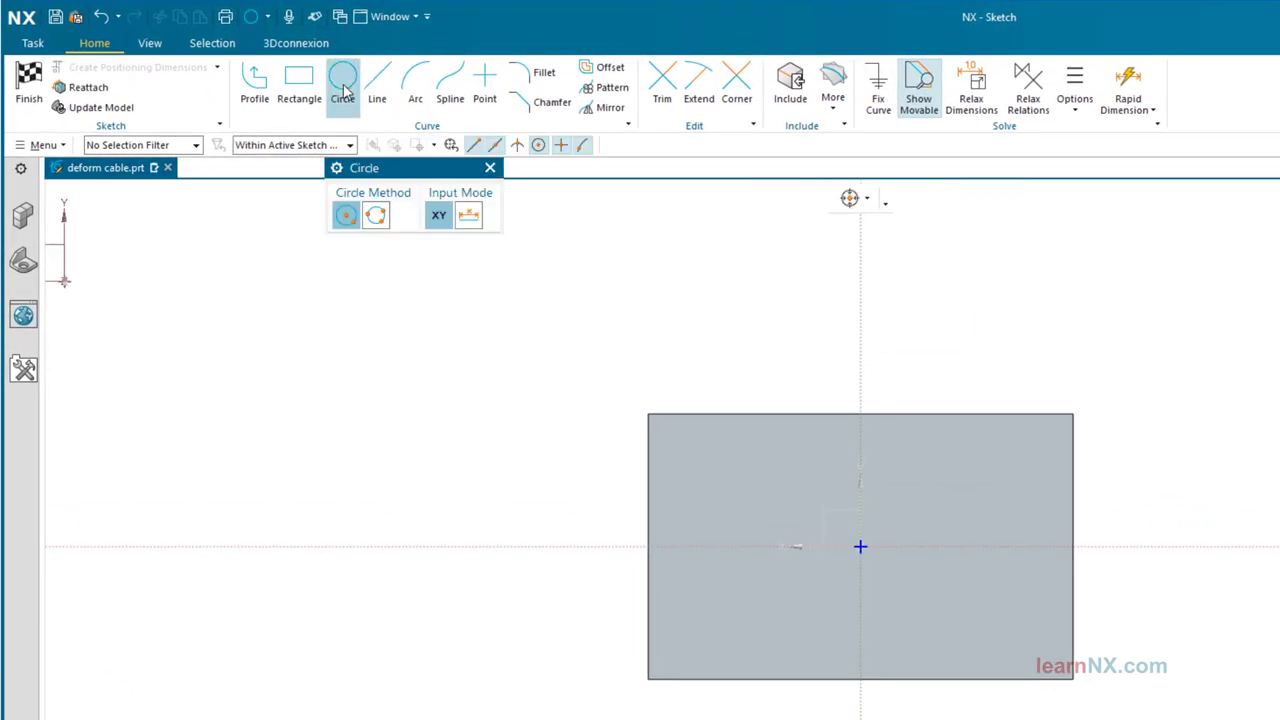
{"action": "left_click", "coordinate": [469, 215]}
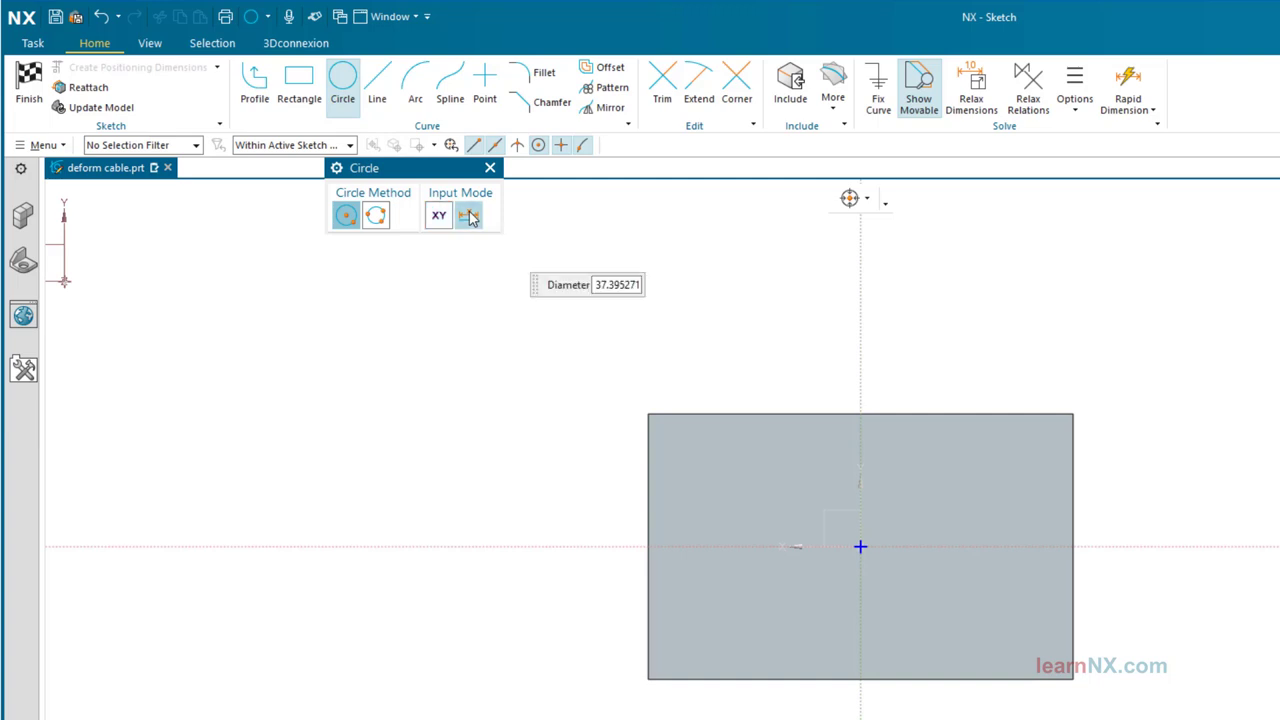
{"action": "left_click", "coordinate": [466, 392]}
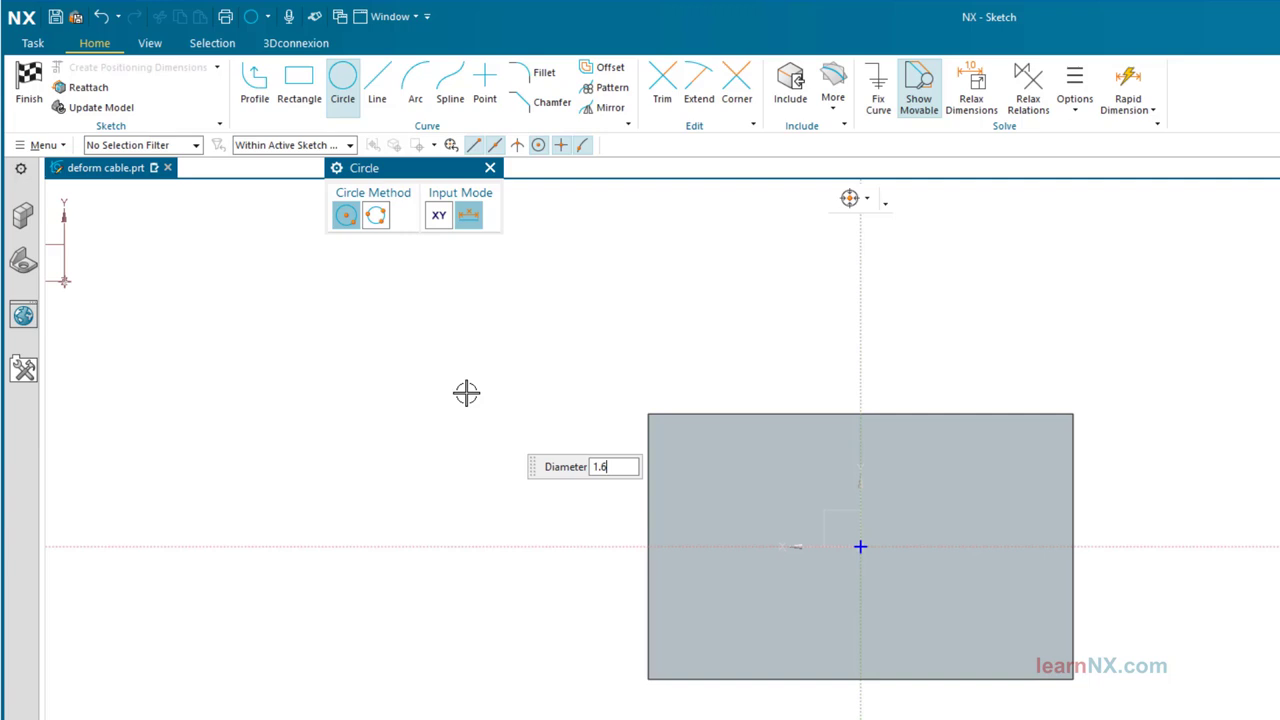
{"action": "type", "text": "1.6"}
{"action": "key", "text": "Return"}
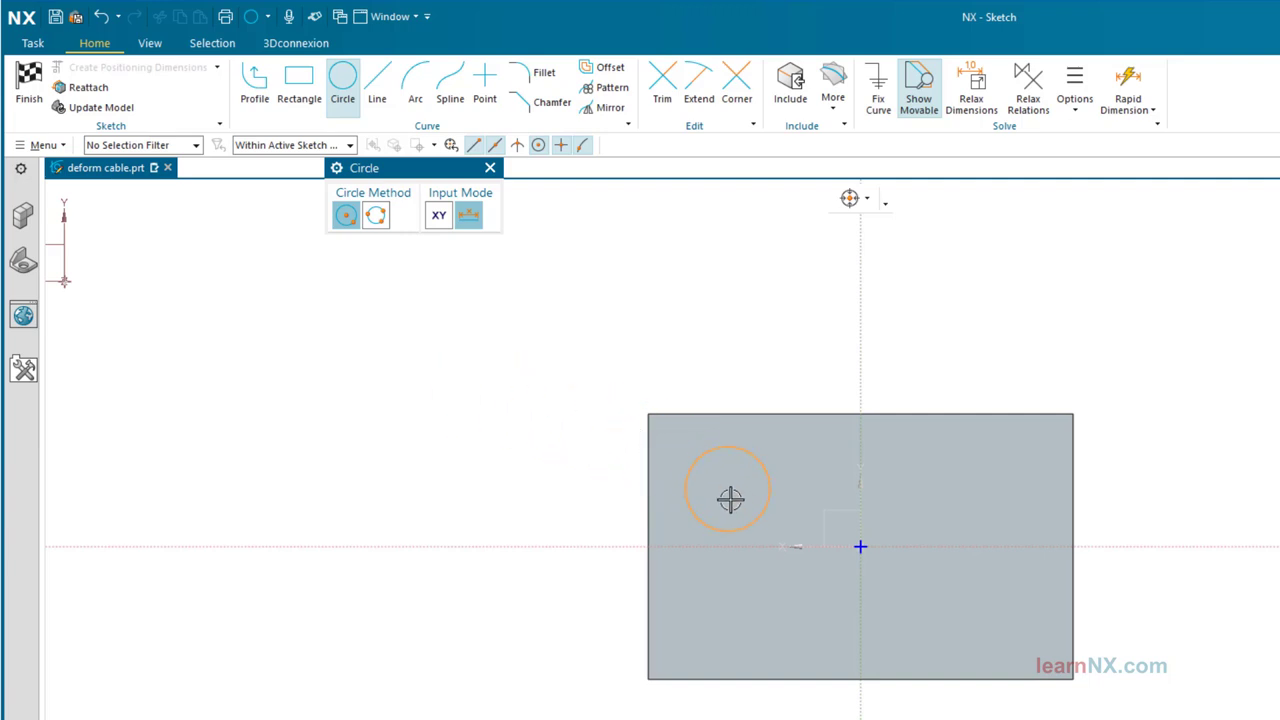
{"action": "left_click", "coordinate": [766, 546]}
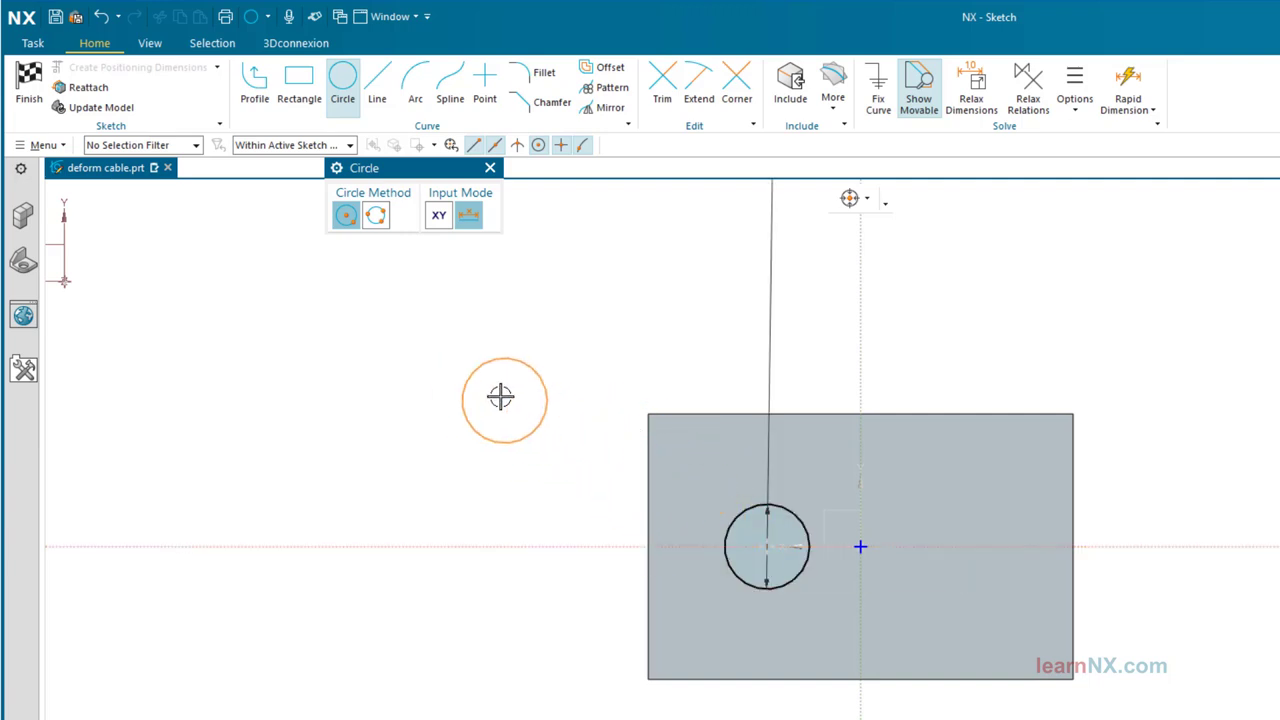
{"action": "key", "text": "Escape"}
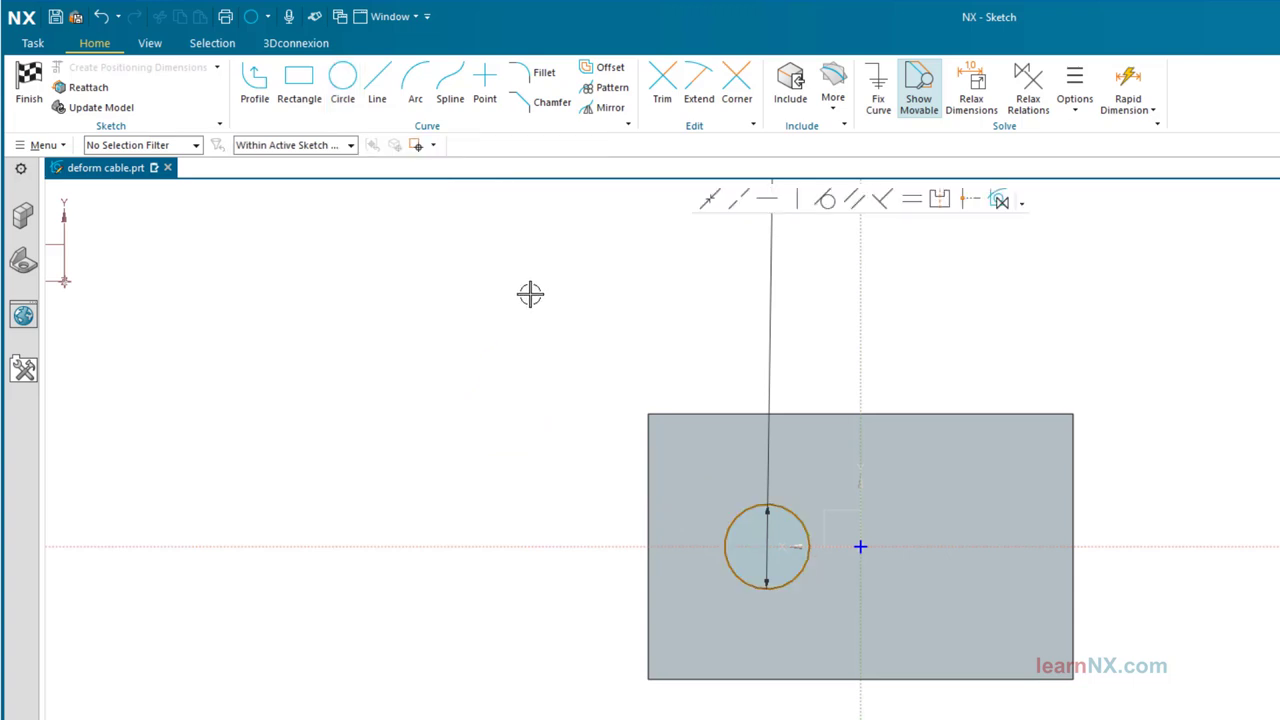
Mirror the circle about the vertical sketch axis.
{"action": "left_click", "coordinate": [610, 109]}
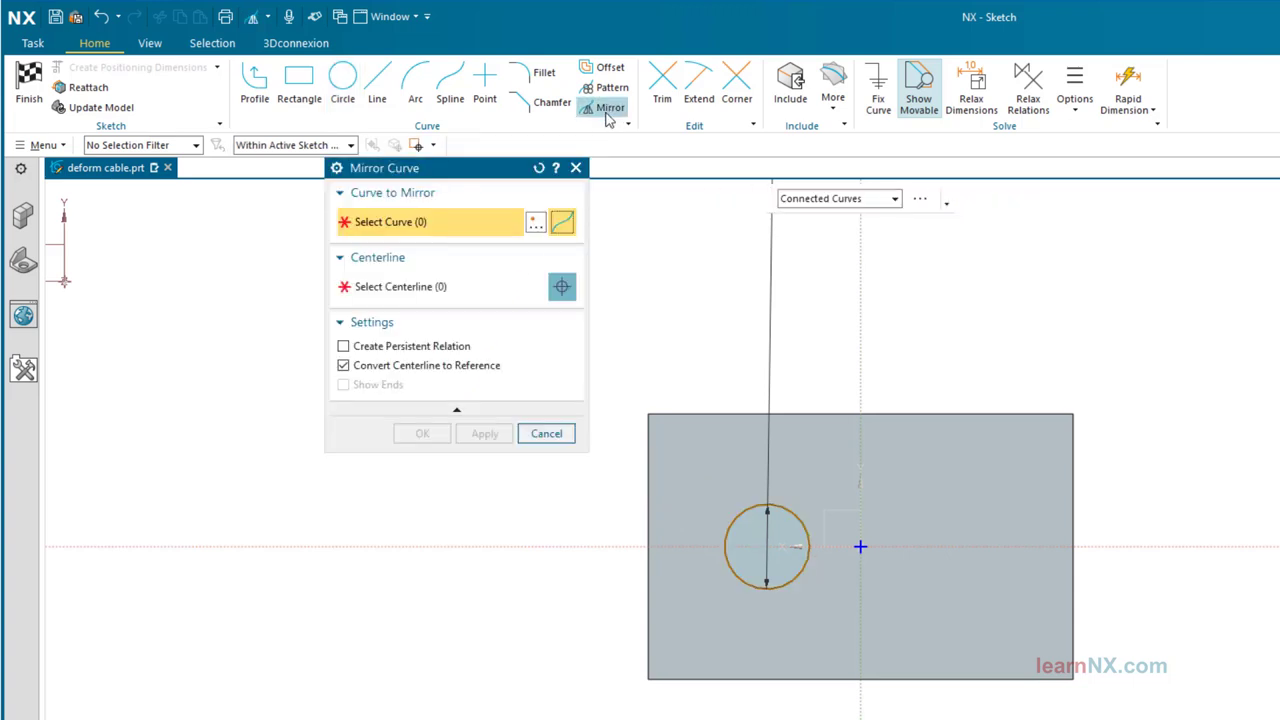
{"action": "left_click", "coordinate": [731, 494]}
{"action": "left_click", "coordinate": [461, 287]}
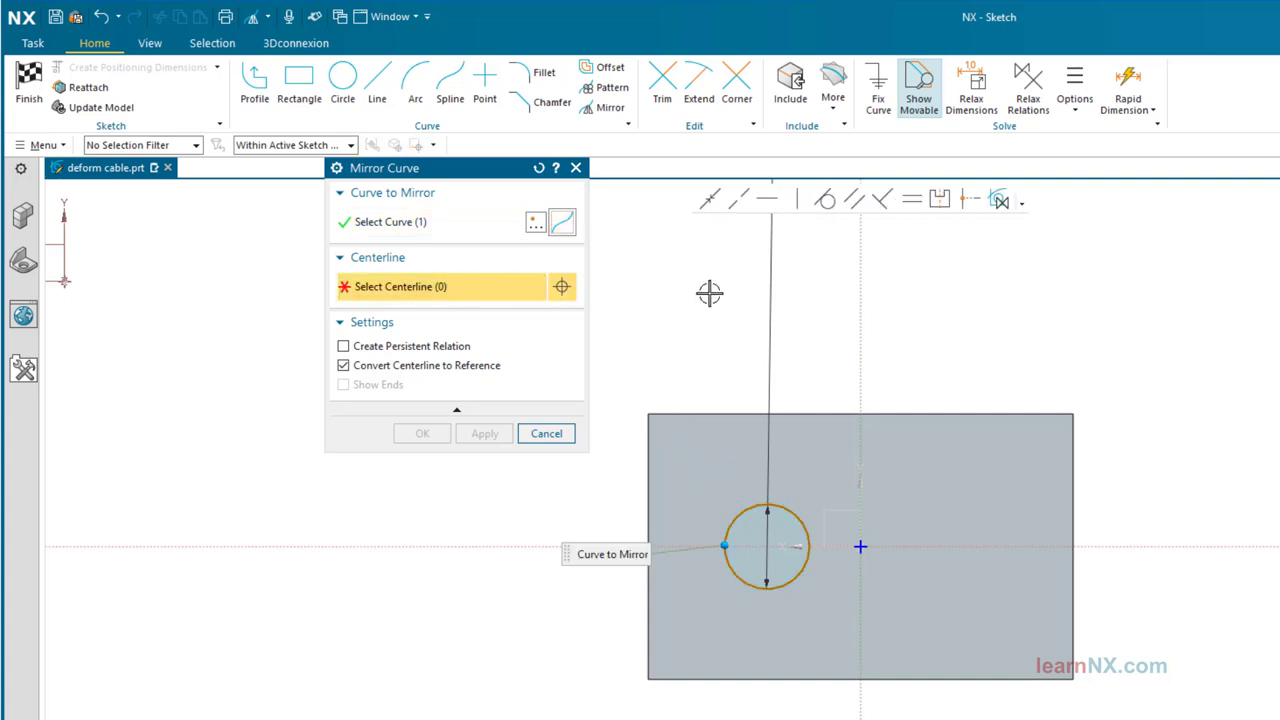
{"action": "left_click", "coordinate": [860, 318]}
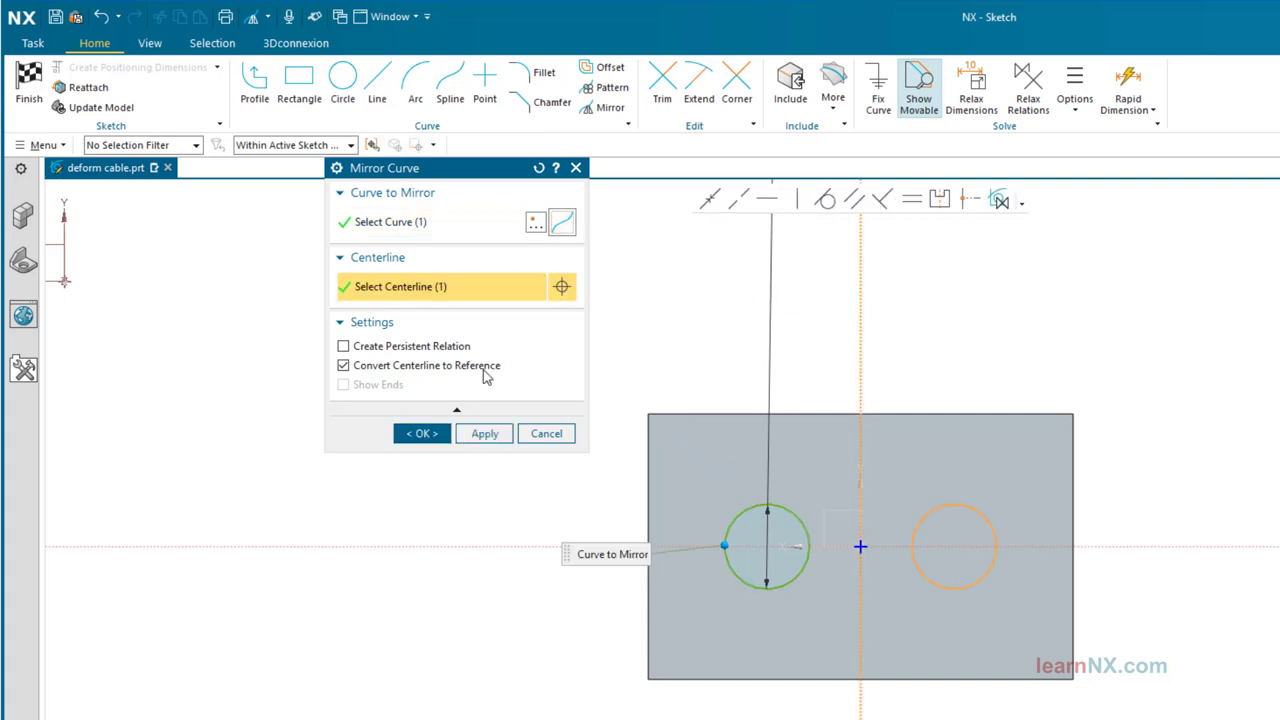
{"action": "left_click", "coordinate": [416, 436]}
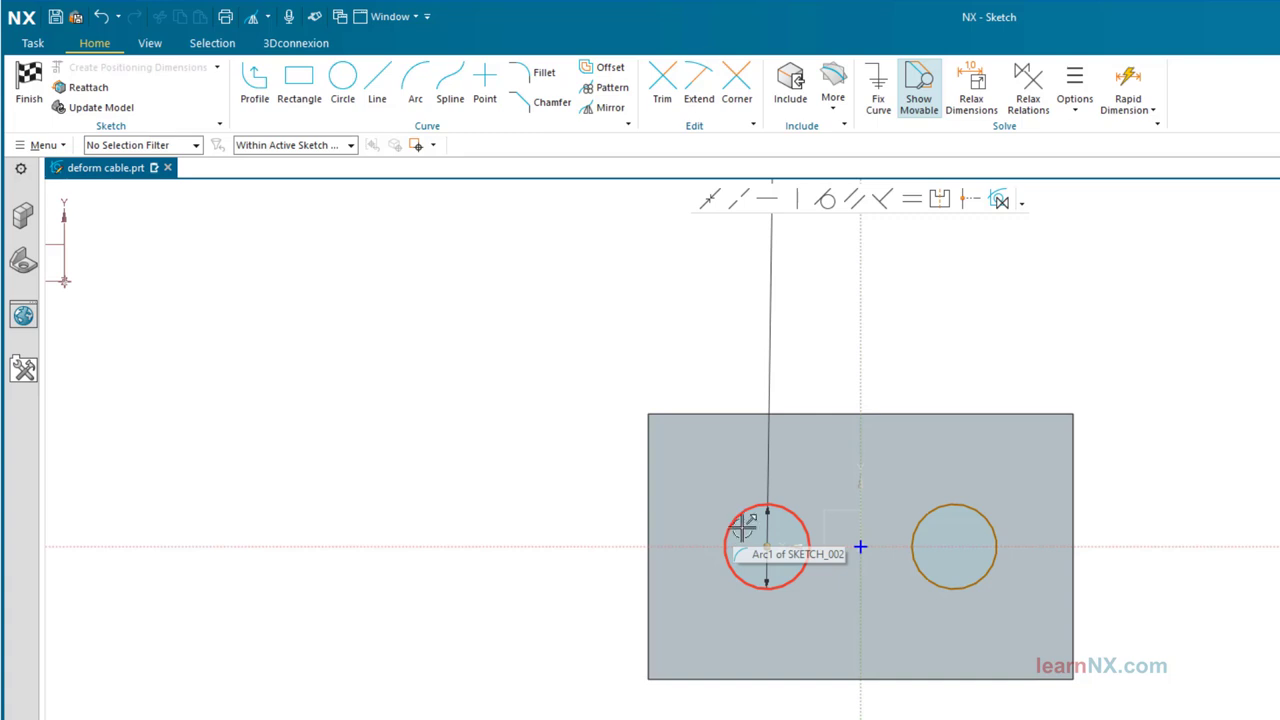
Dimension the horizontal distance between the two circle centres and set it to 1.4 mm.
{"action": "left_click", "coordinate": [767, 545]}
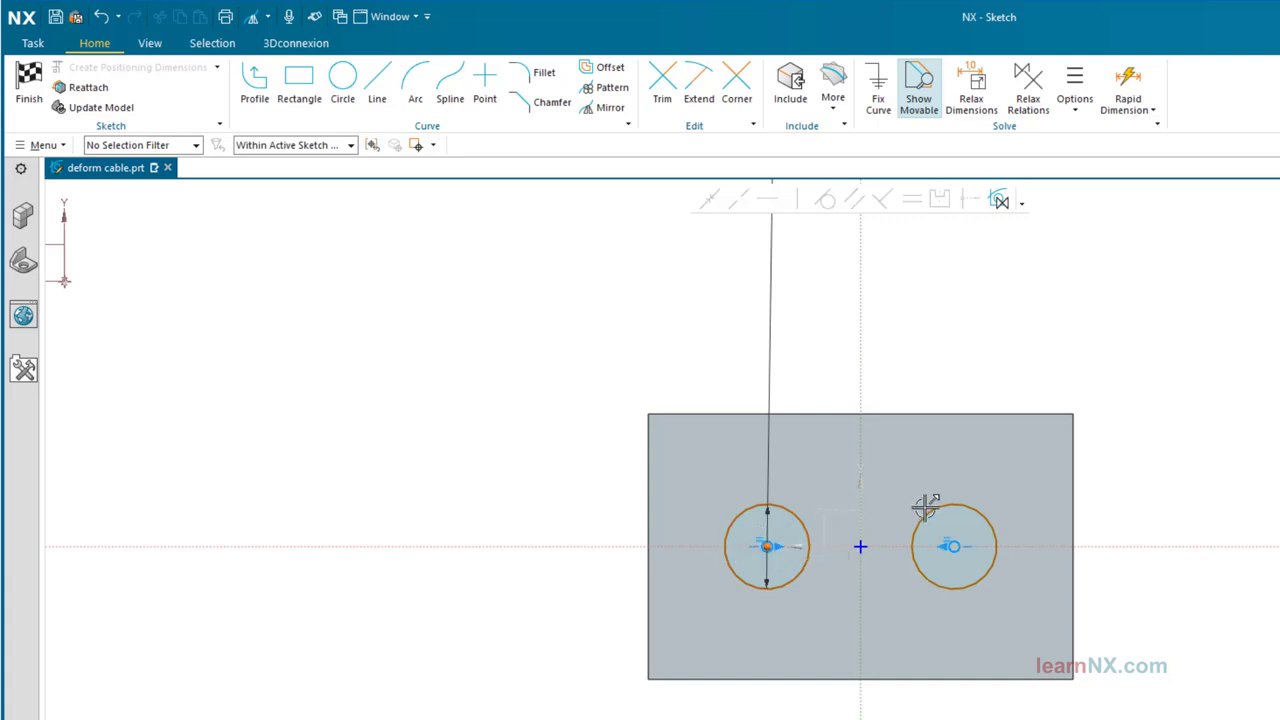
{"action": "left_click", "coordinate": [943, 548]}
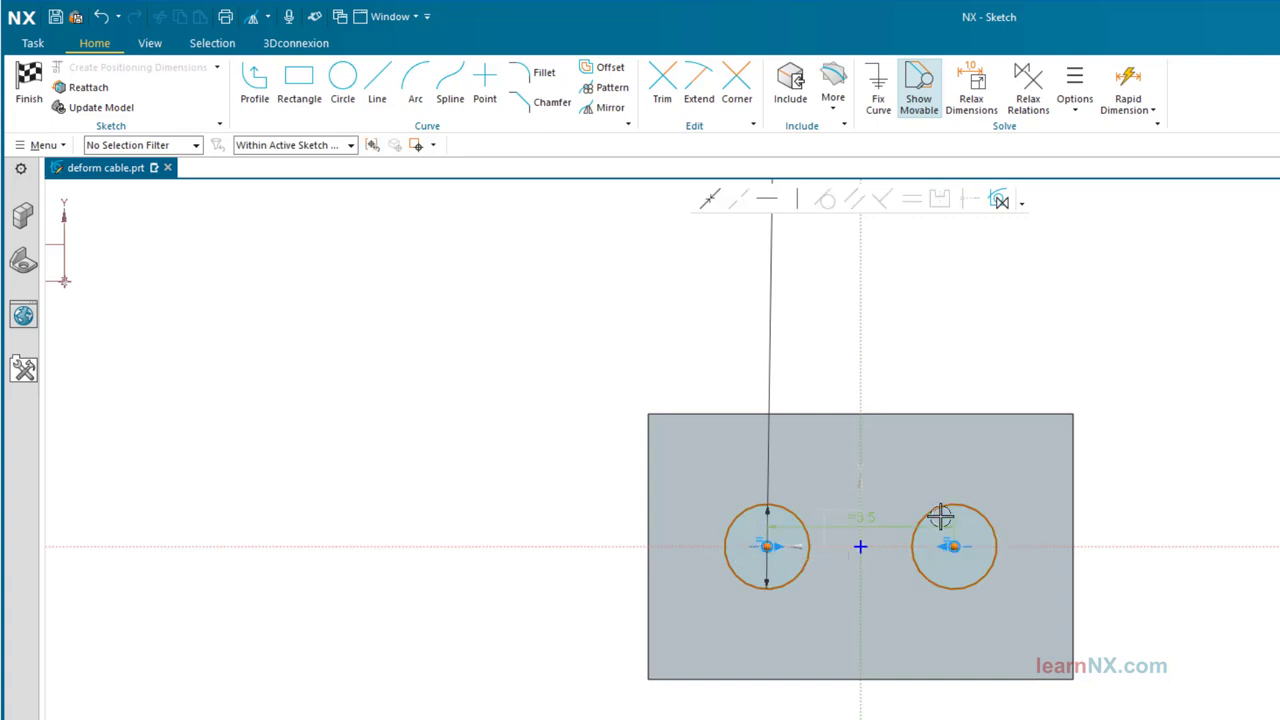
{"action": "left_click", "coordinate": [875, 510]}
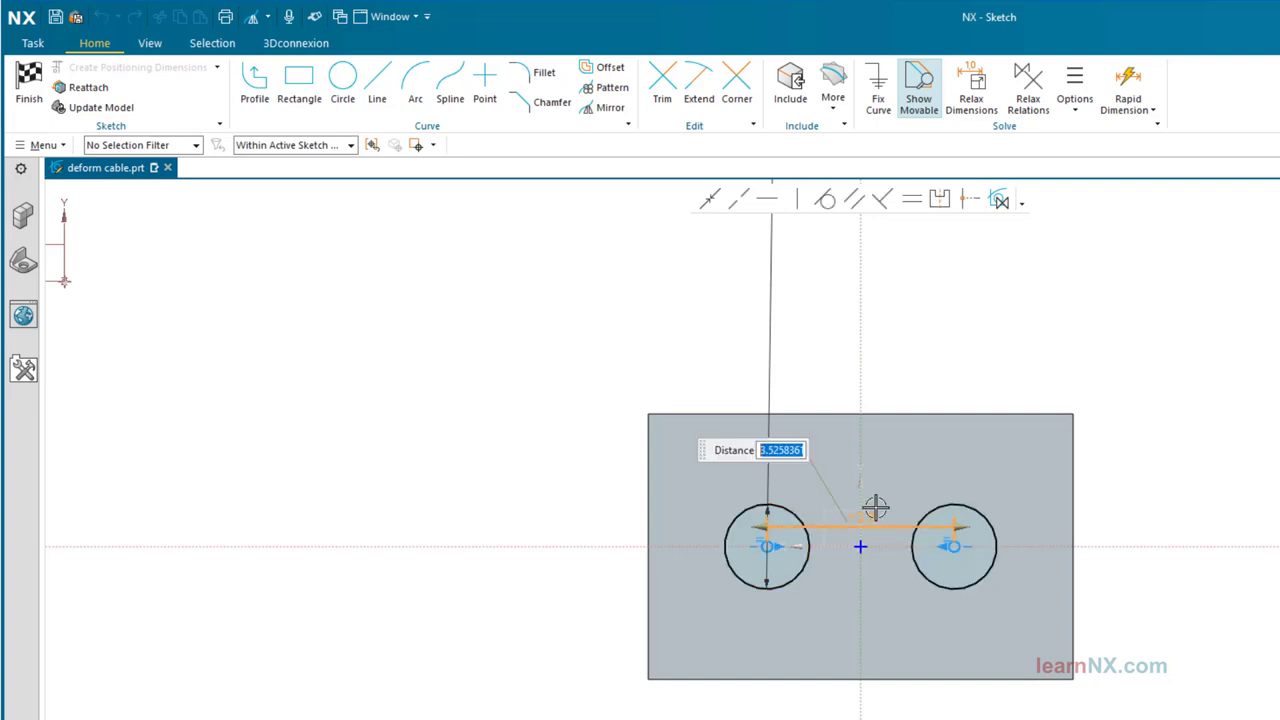
{"action": "type", "text": "1.4"}
{"action": "key", "text": "Return"}
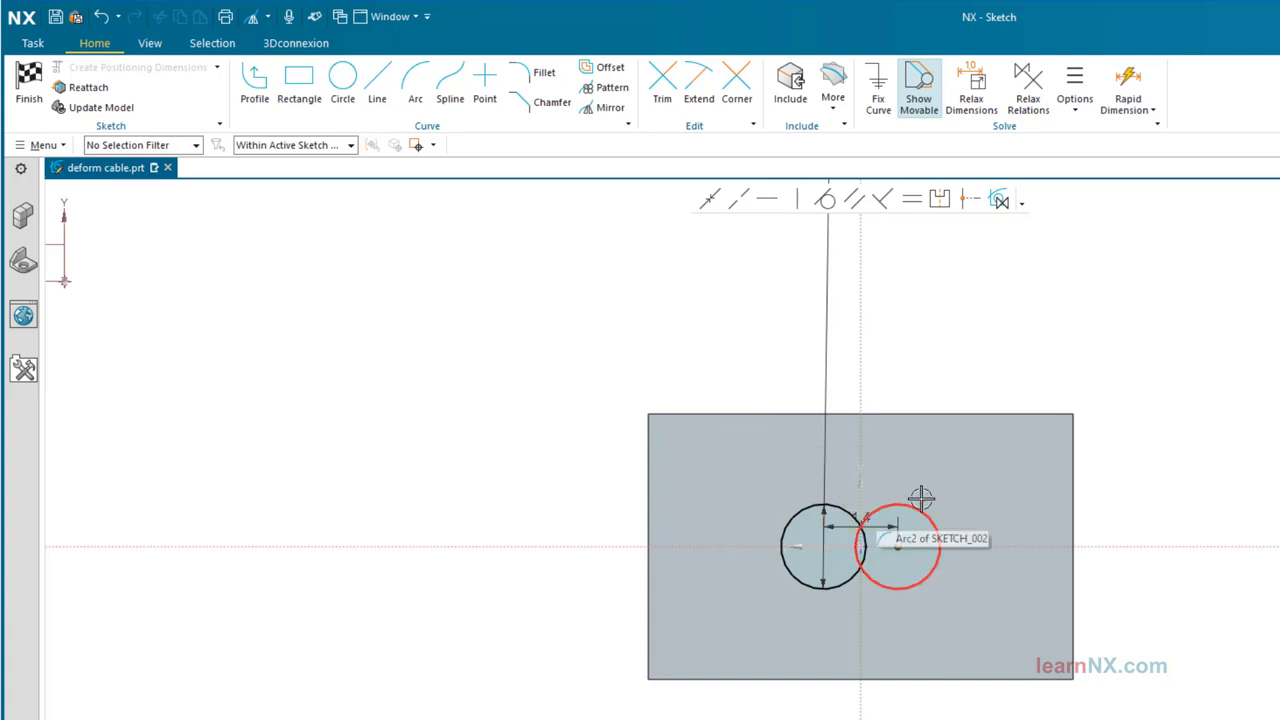
Trim away the overlapping inner arcs of the two circles to leave one figure-eight outline.
{"action": "scroll", "coordinate": [922, 503], "scroll_direction": "down", "scroll_amount": 4}
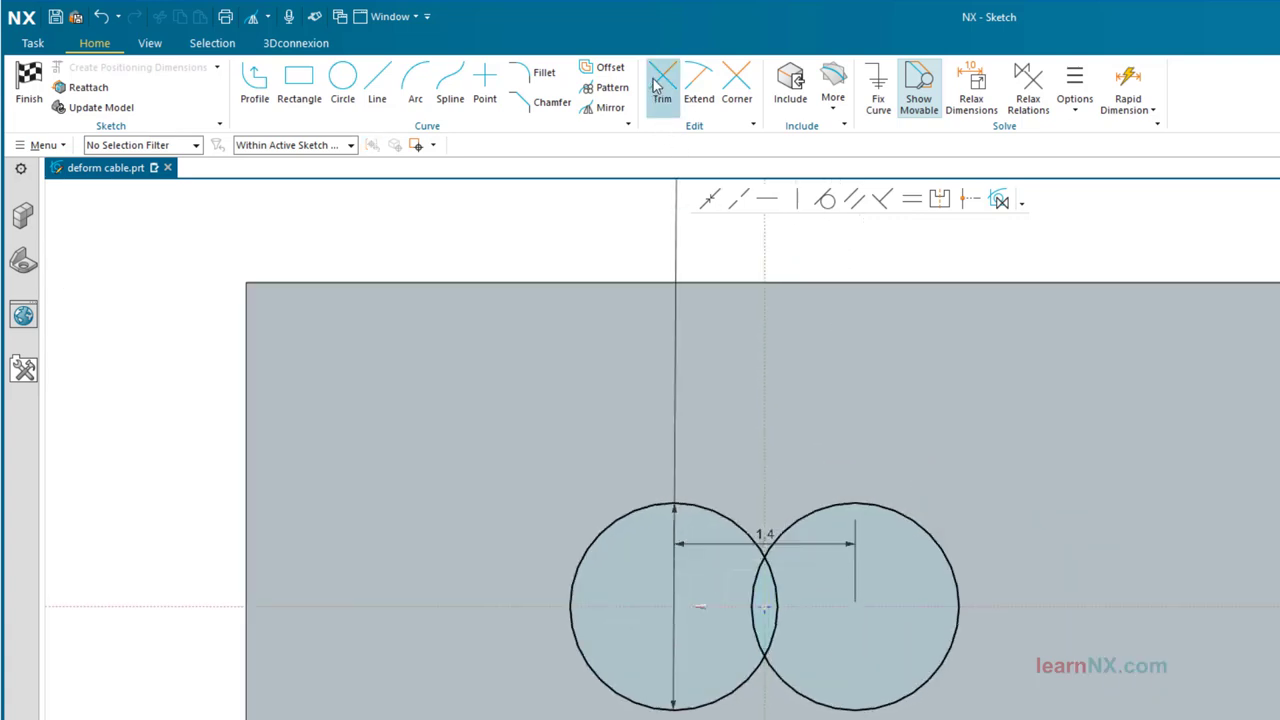
{"action": "left_click", "coordinate": [662, 84]}
{"action": "left_click_drag", "start_coordinate": [757, 575], "coordinate": [814, 591]}
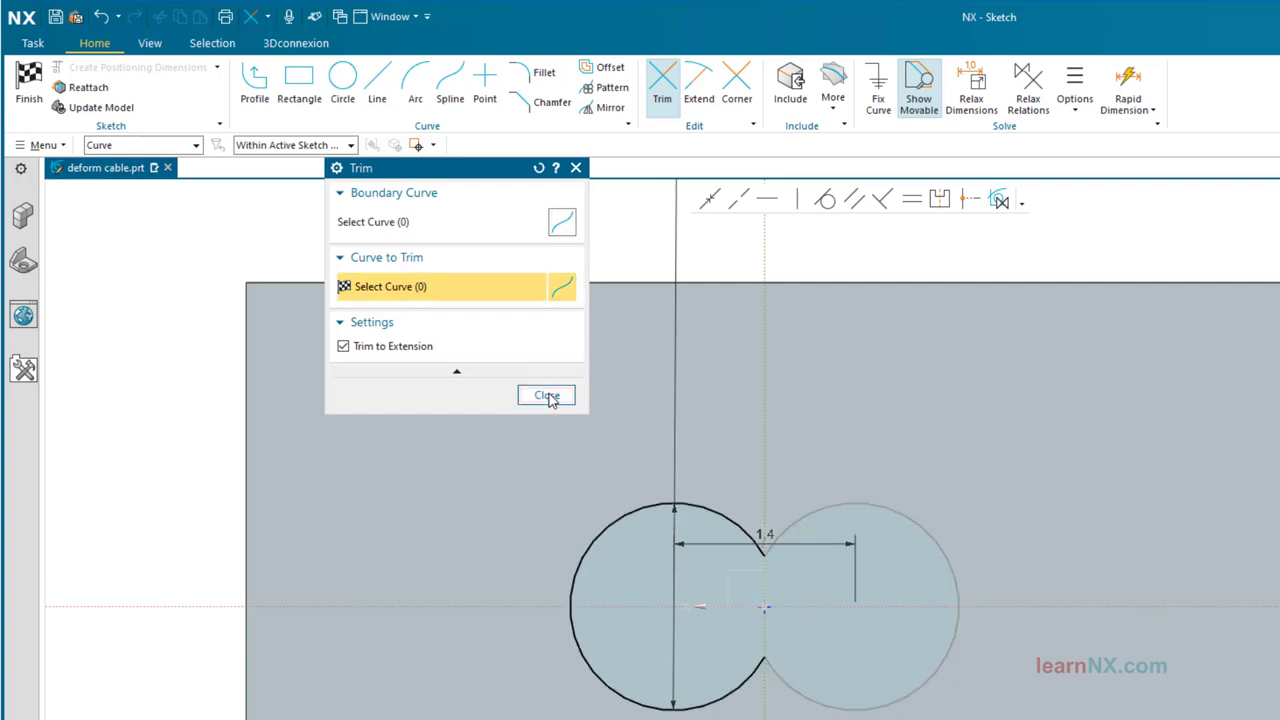
{"action": "left_click", "coordinate": [546, 396]}
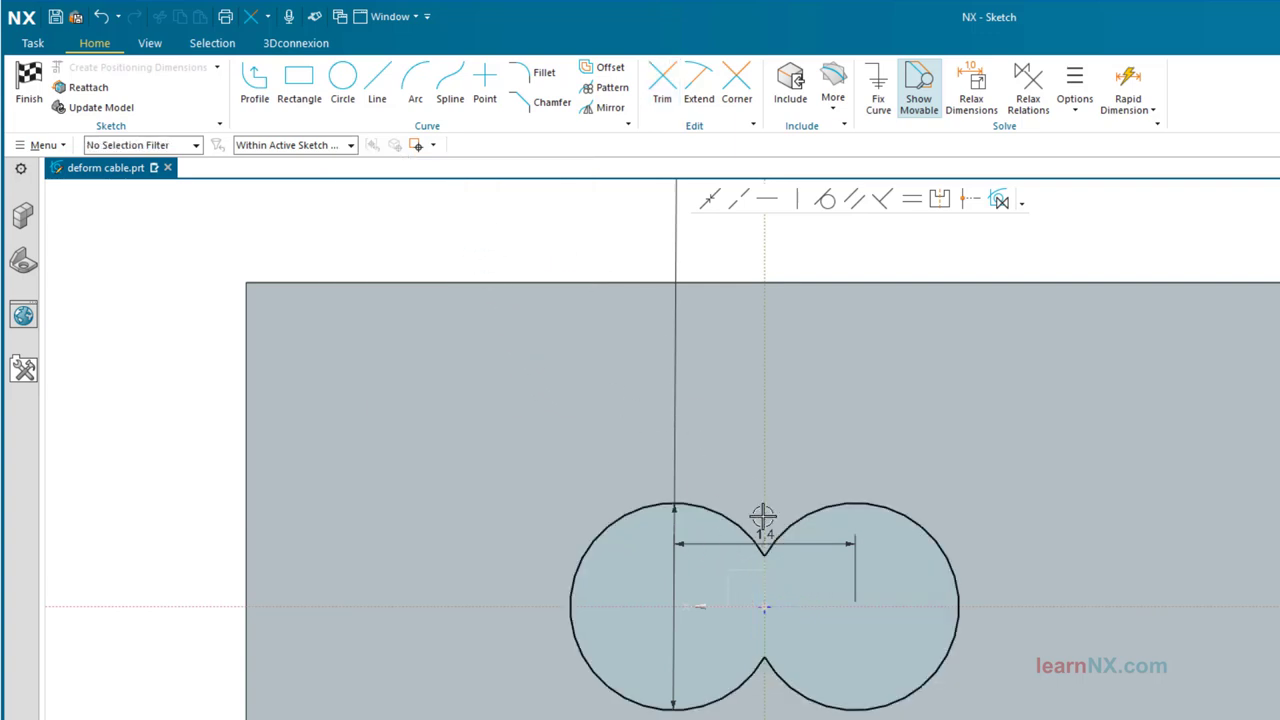
Move the centre-distance and diameter dimensions clear of the figure-eight outline and finish the sketch.
{"action": "left_click_drag", "start_coordinate": [766, 520], "coordinate": [764, 393]}
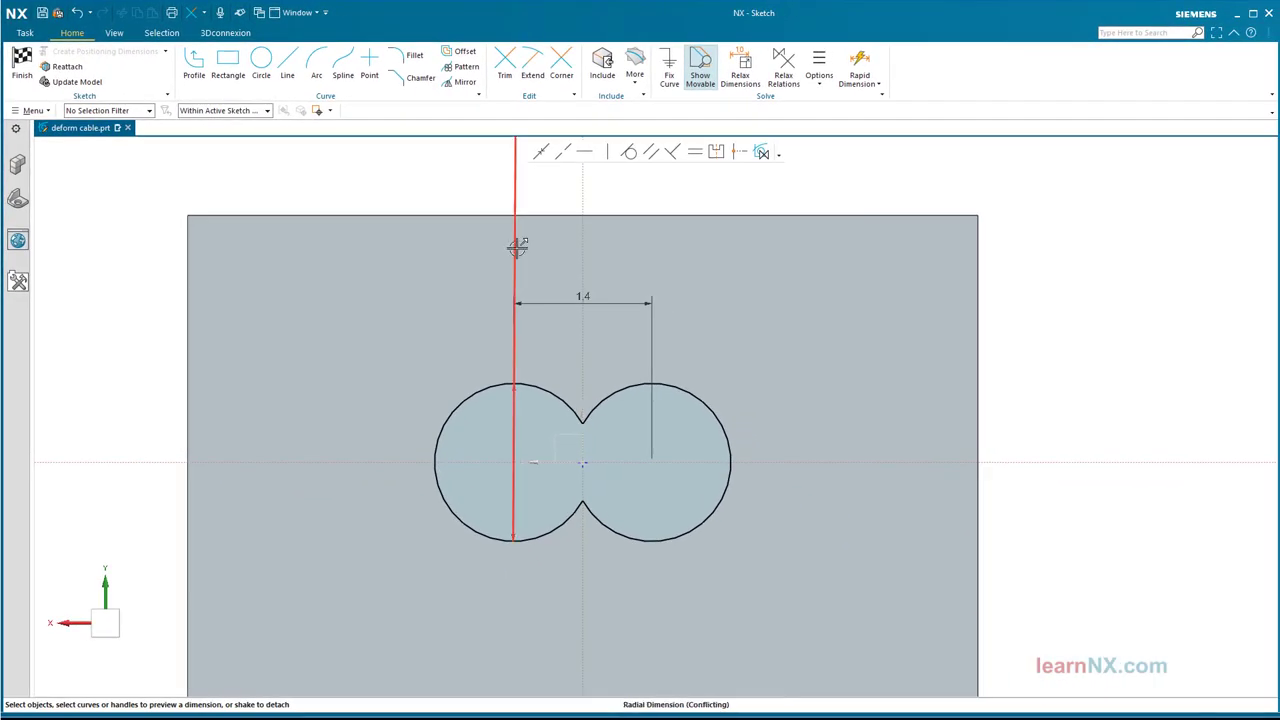
{"action": "left_click_drag", "start_coordinate": [517, 240], "coordinate": [432, 285]}
{"action": "left_click_drag", "start_coordinate": [419, 328], "coordinate": [394, 339]}
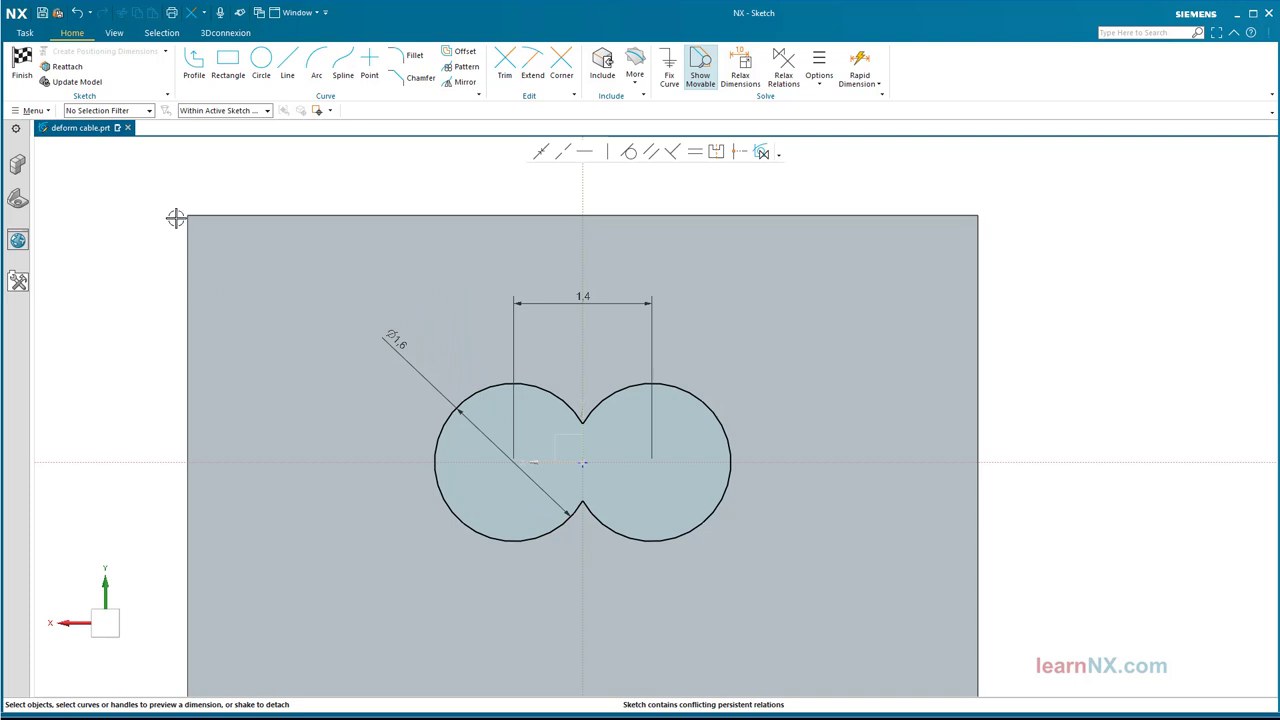
{"action": "left_click", "coordinate": [20, 62]}
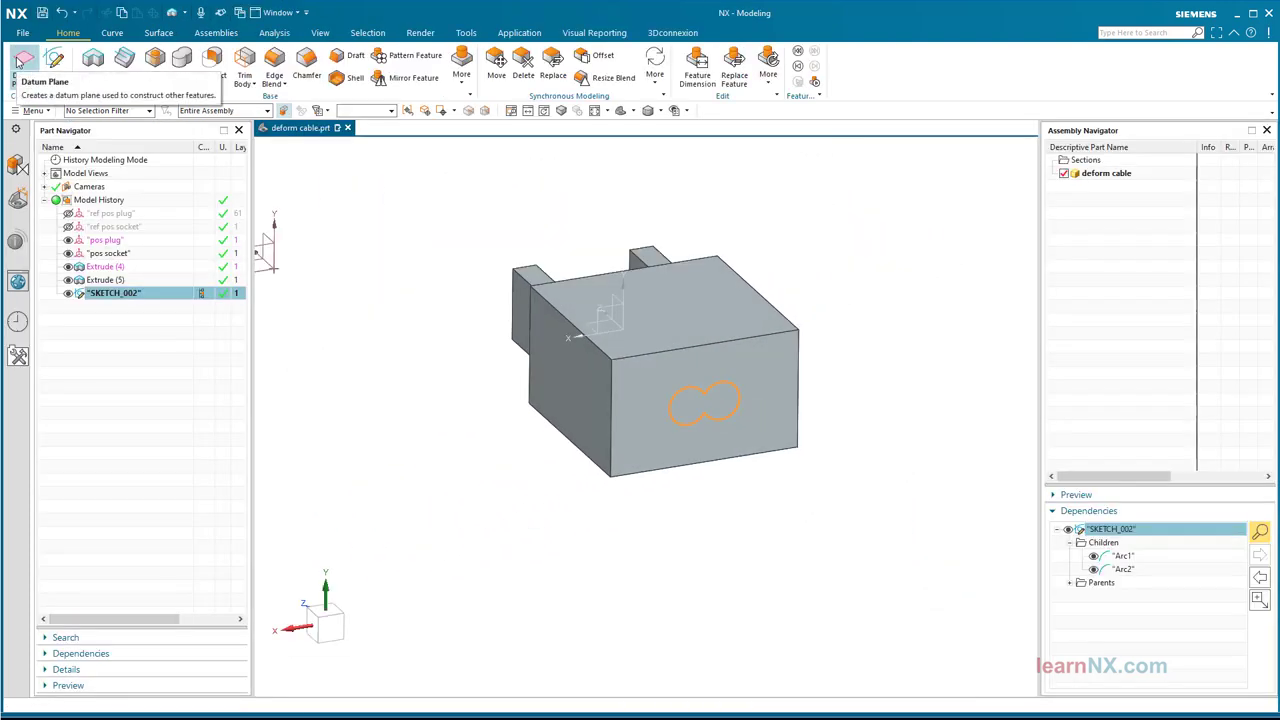
{"action": "left_click", "coordinate": [113, 355]}
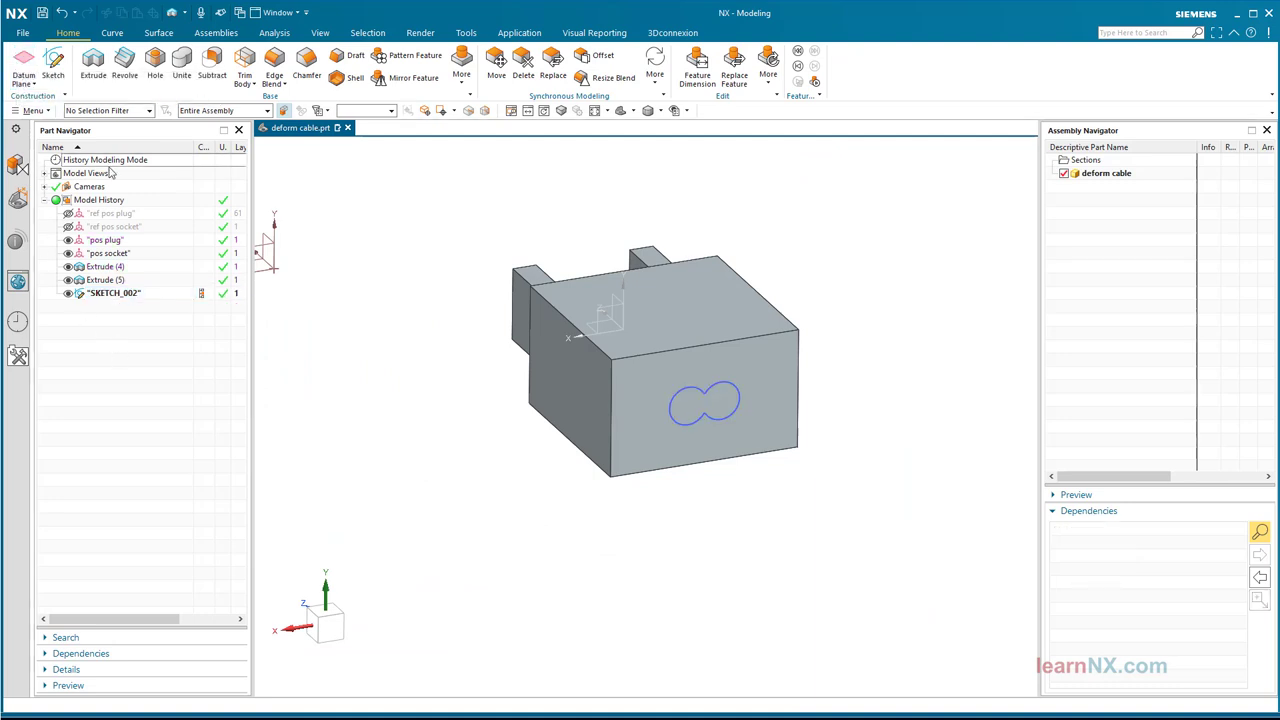
Start a line at the point 50% between the upper and lower notch points of the figure-eight outline.
{"action": "left_click", "coordinate": [113, 33]}
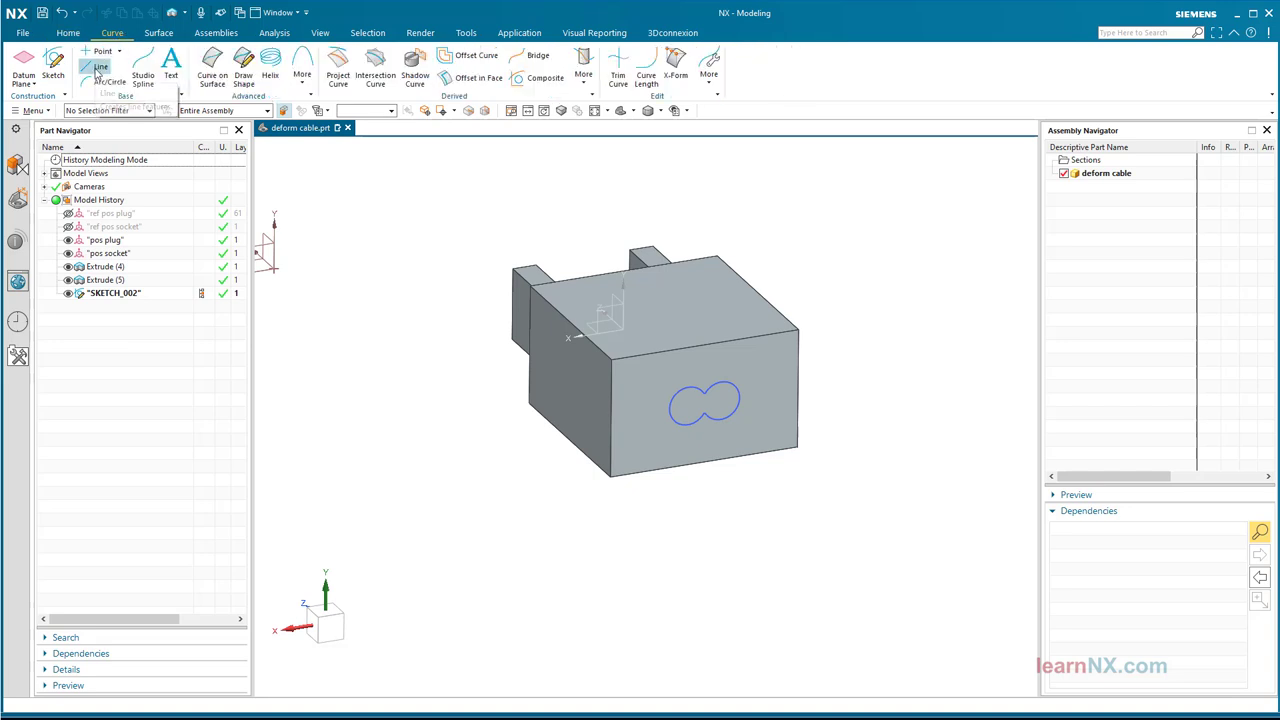
{"action": "left_click", "coordinate": [99, 68]}
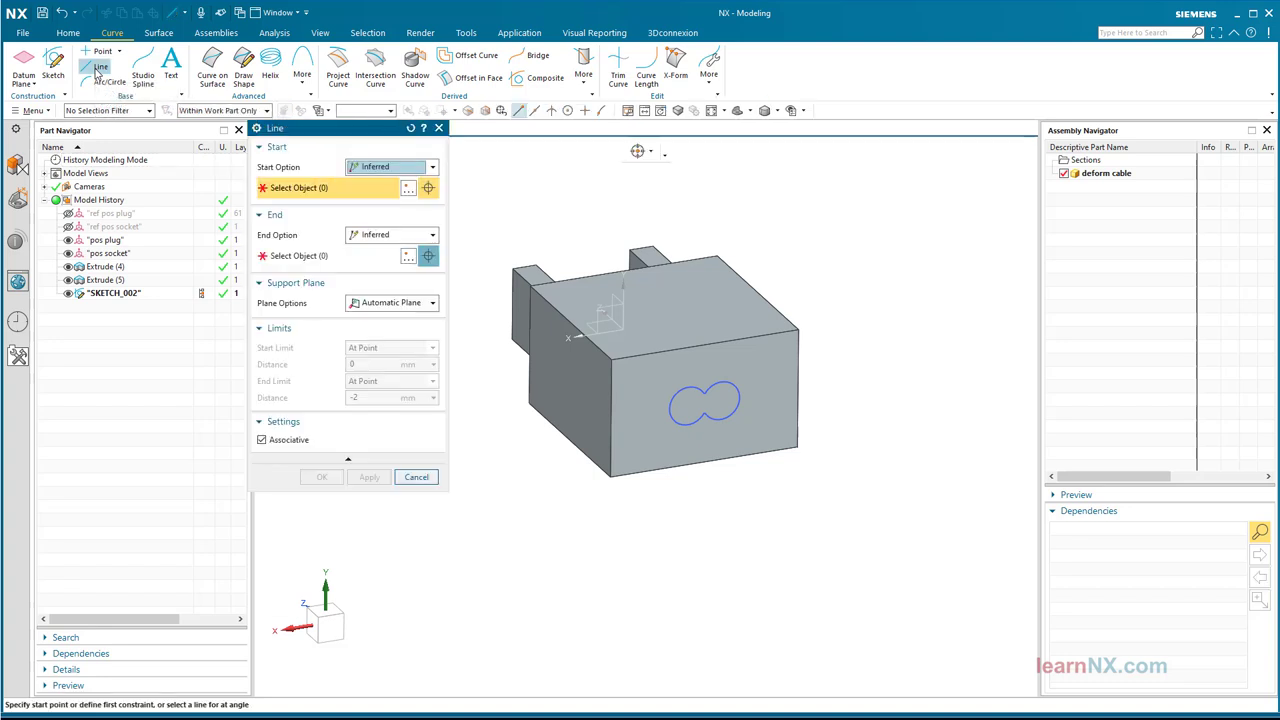
{"action": "scroll", "coordinate": [536, 153], "scroll_direction": "up", "scroll_amount": 5}
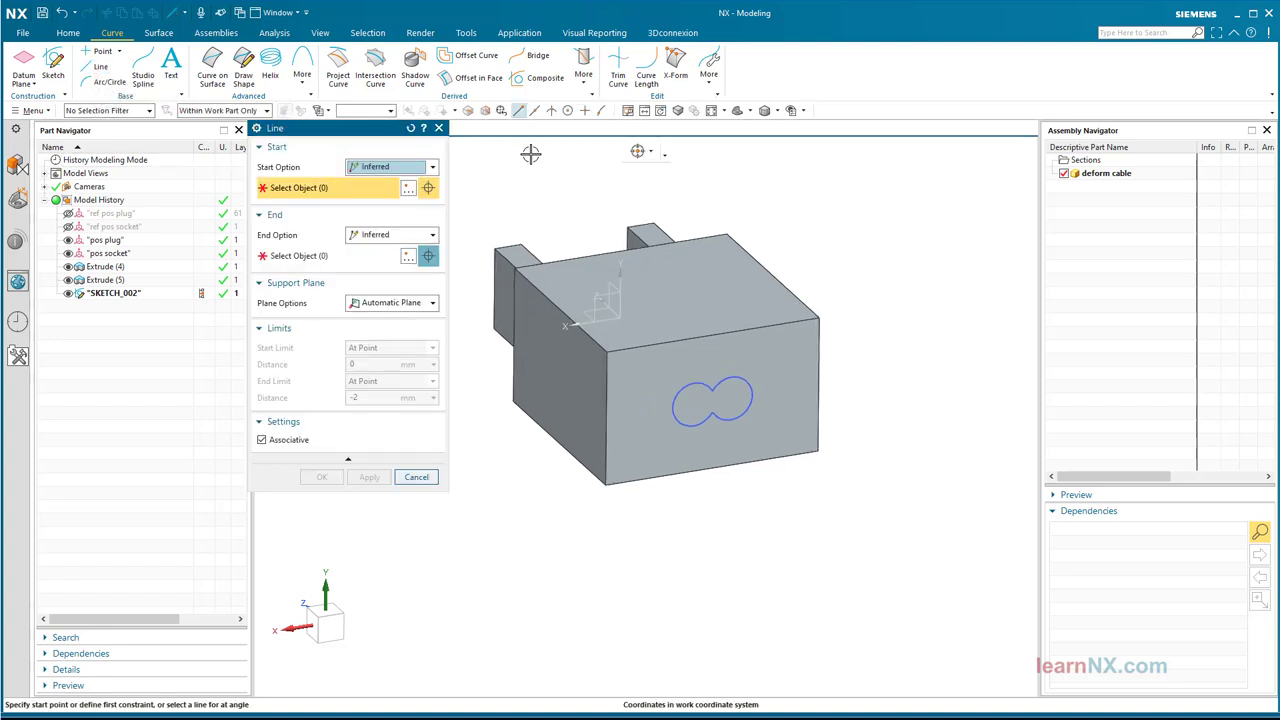
{"action": "scroll", "coordinate": [536, 153], "scroll_direction": "up", "scroll_amount": 3}
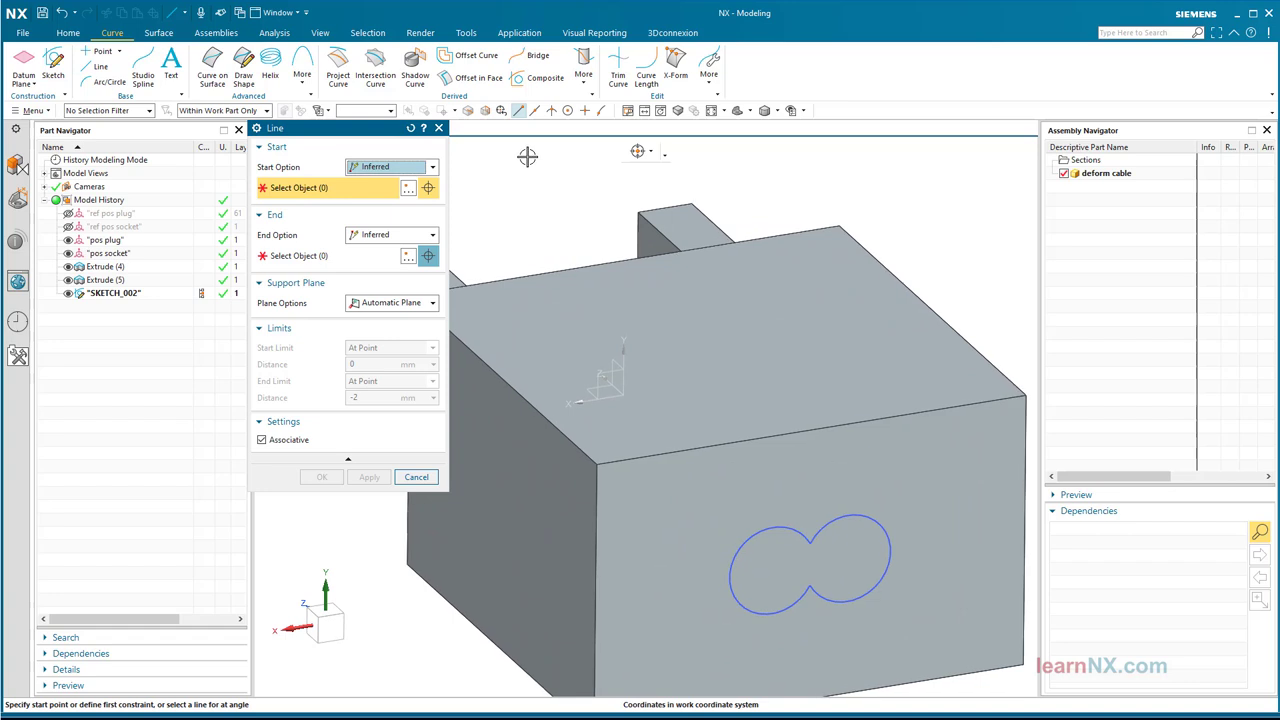
{"action": "left_click", "coordinate": [407, 188]}
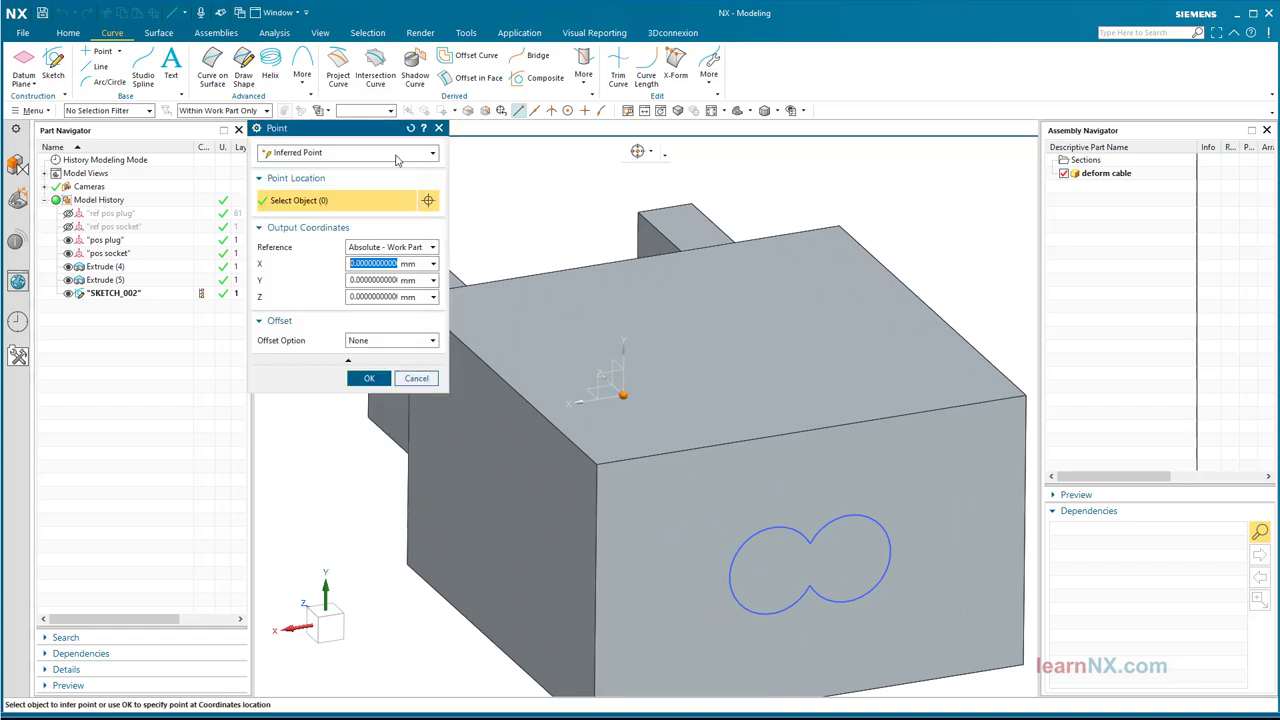
{"action": "left_click", "coordinate": [397, 156]}
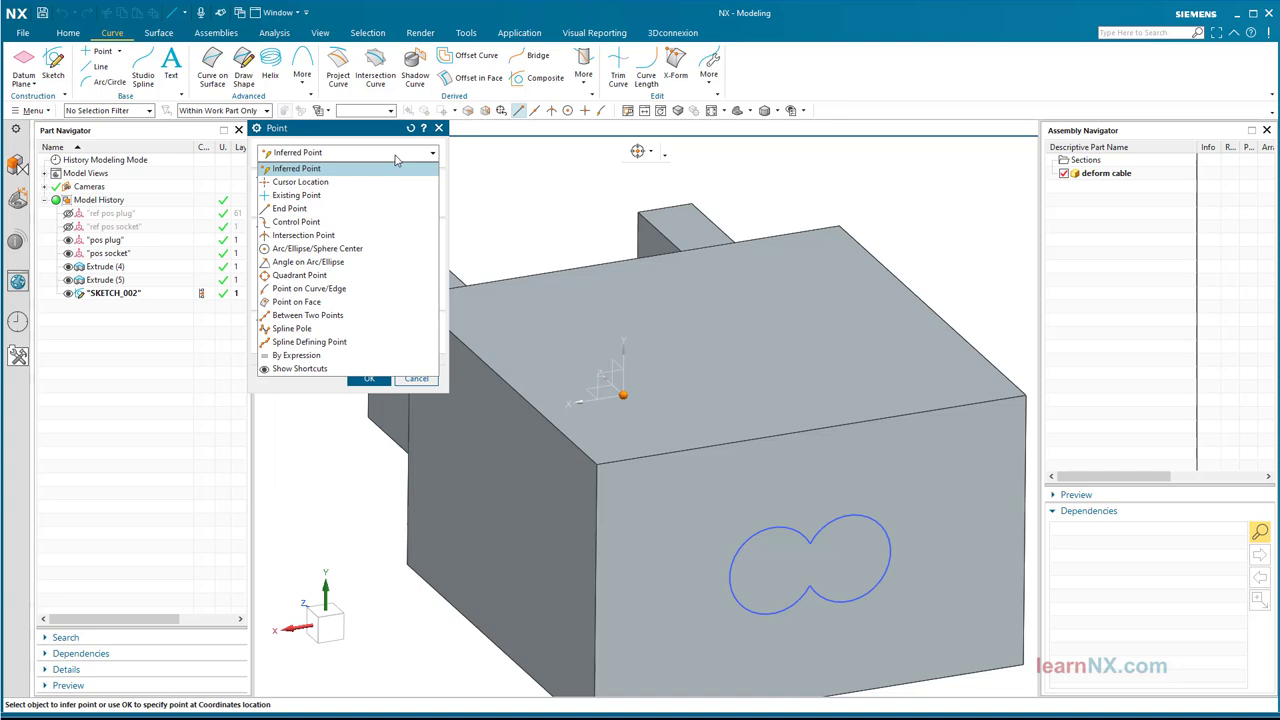
{"action": "left_click", "coordinate": [346, 316]}
{"action": "scroll", "coordinate": [557, 371], "scroll_direction": "down", "scroll_amount": 6}
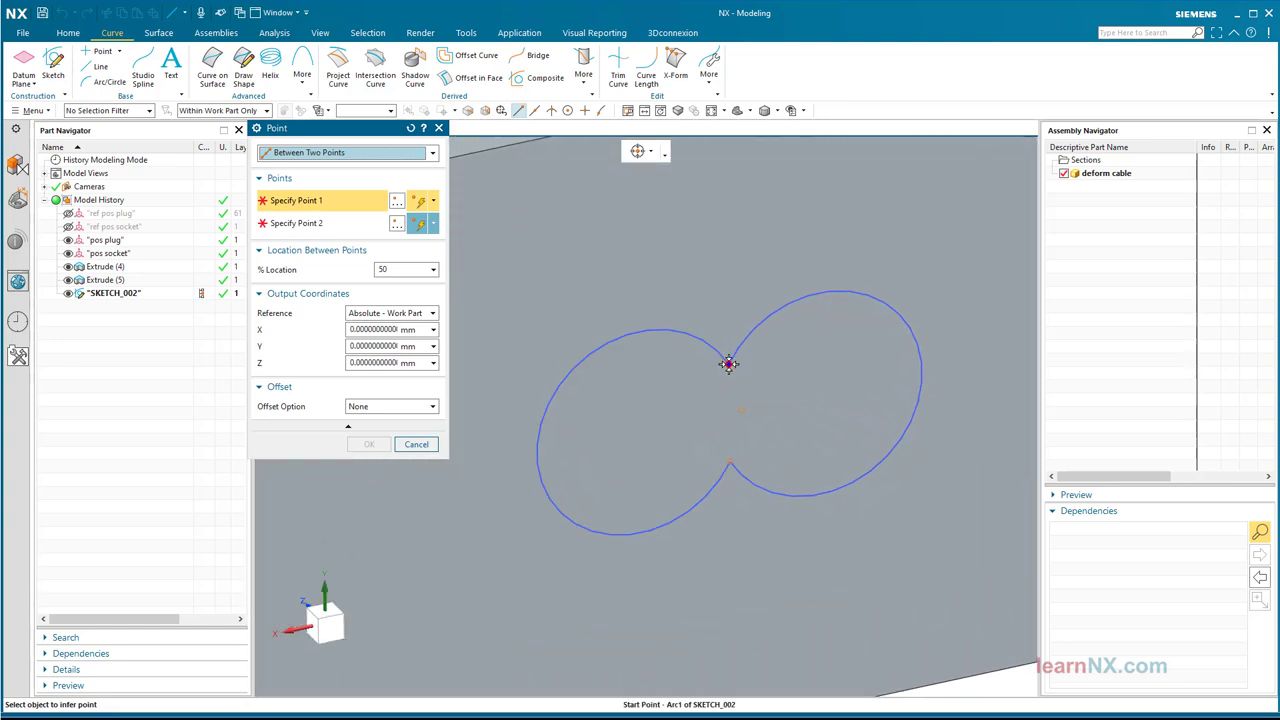
{"action": "left_click", "coordinate": [727, 359]}
{"action": "left_click", "coordinate": [730, 460]}
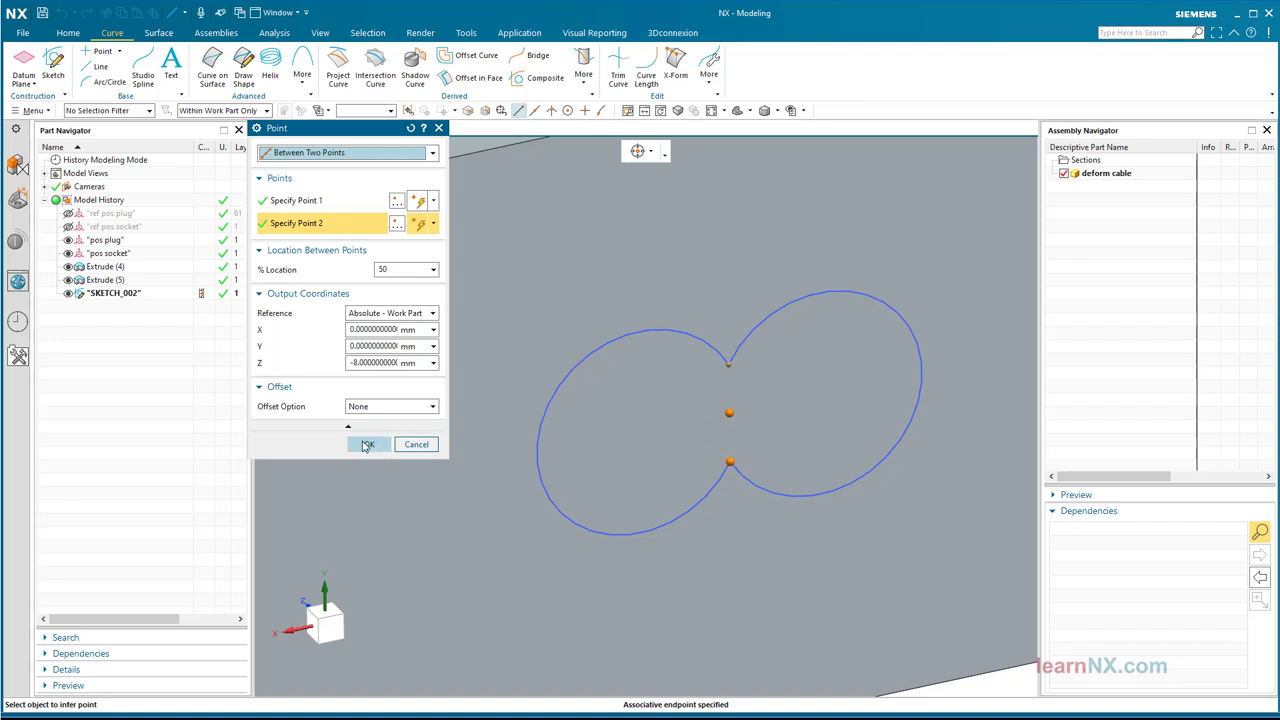
{"action": "left_click", "coordinate": [366, 445]}
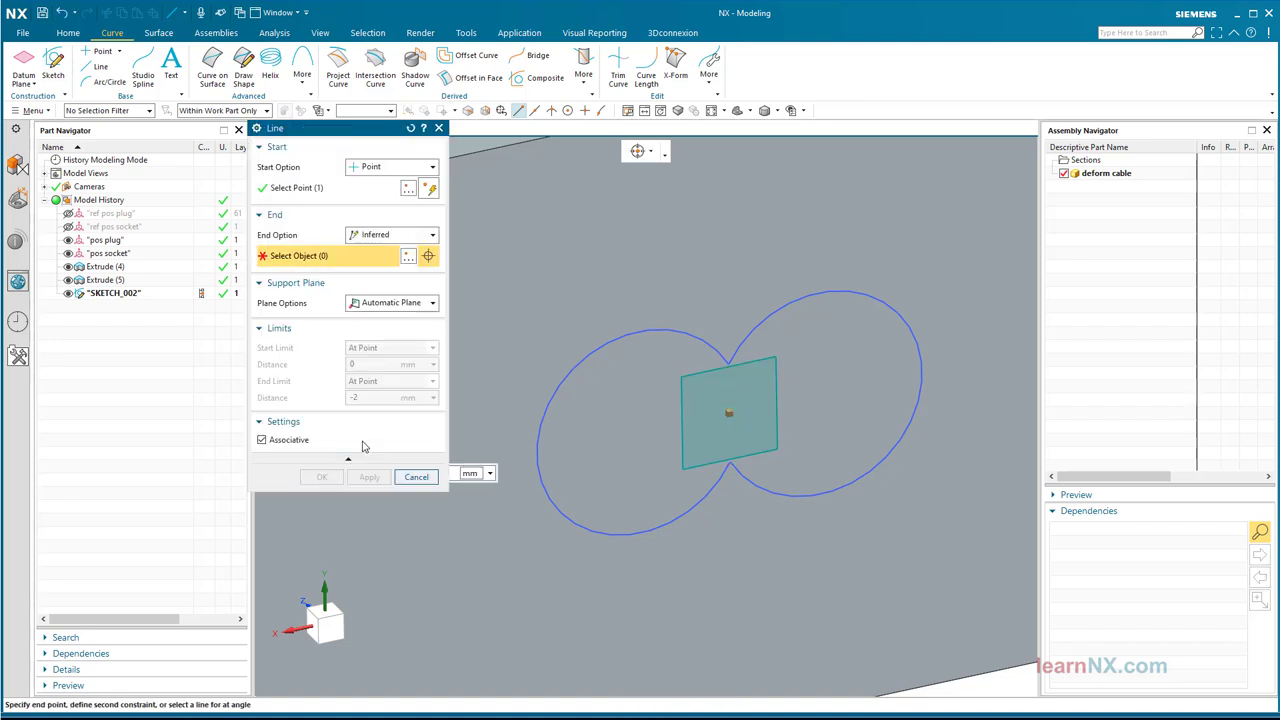
End the line normal to the block face carrying the outline and create it.
{"action": "left_click", "coordinate": [391, 234]}
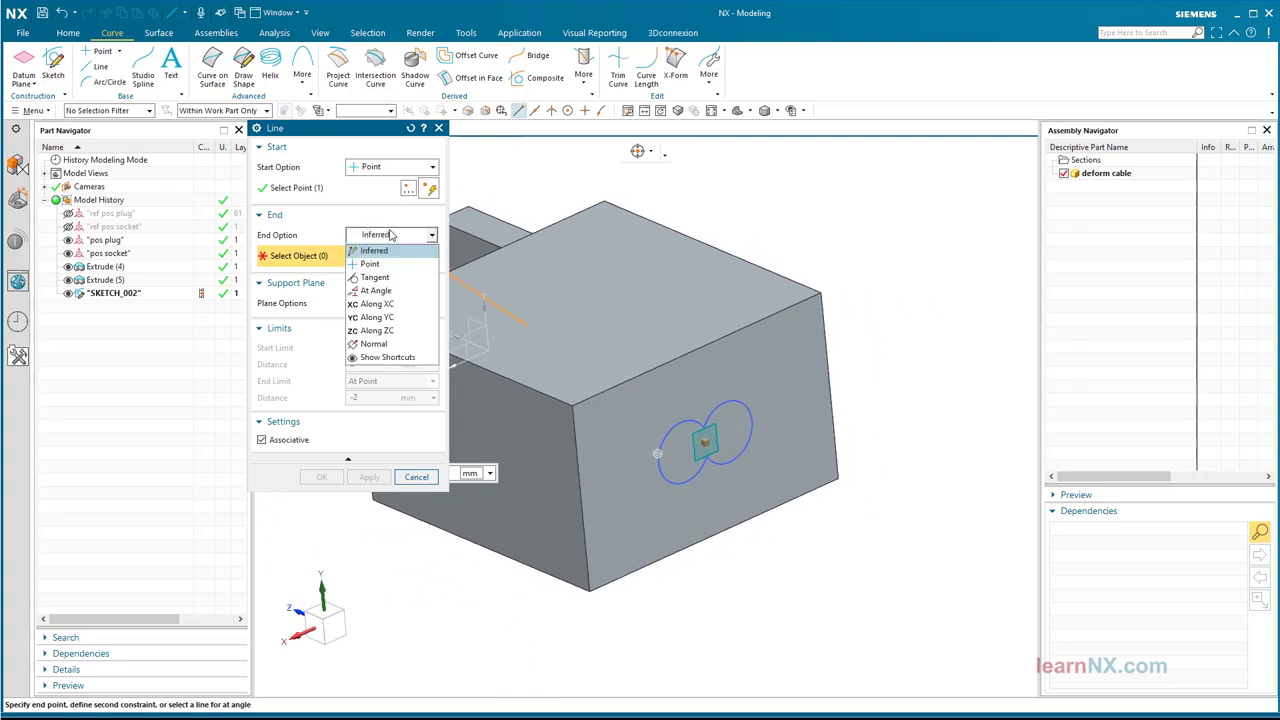
{"action": "left_click", "coordinate": [389, 346]}
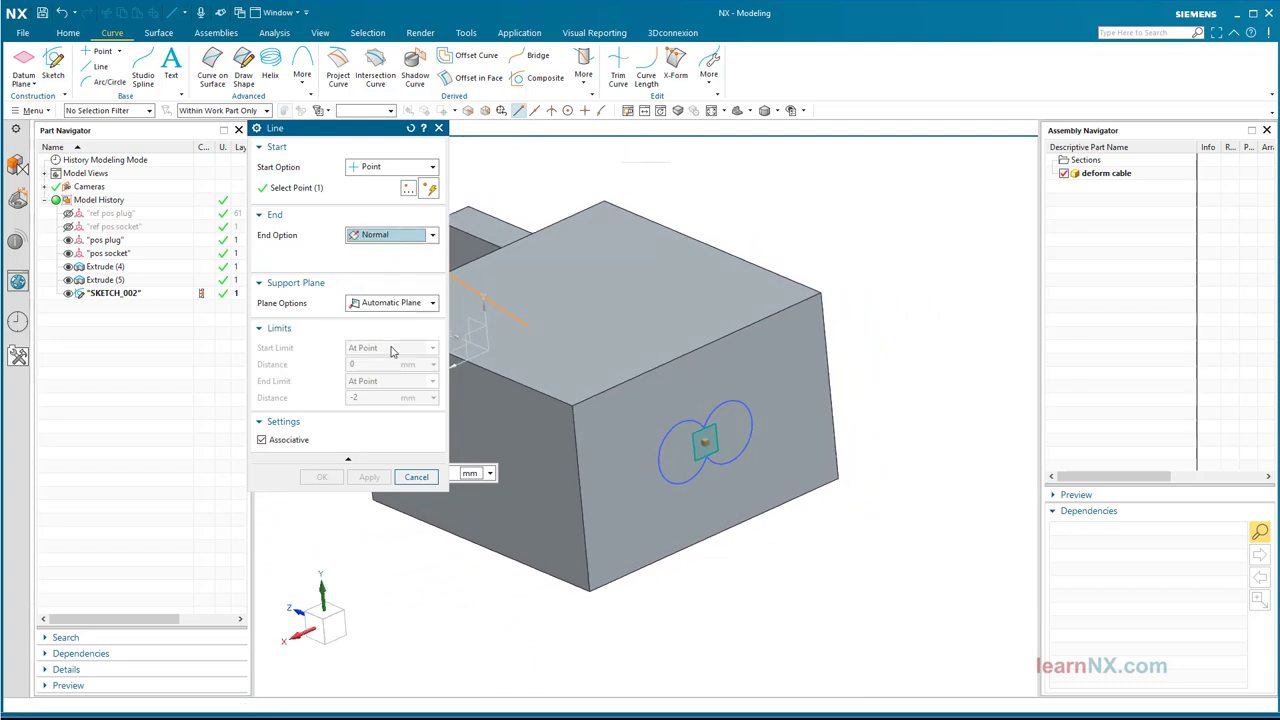
{"action": "left_click", "coordinate": [602, 408]}
{"action": "middle_click_drag", "start_coordinate": [443, 562], "coordinate": [425, 558]}
{"action": "left_click", "coordinate": [315, 501]}
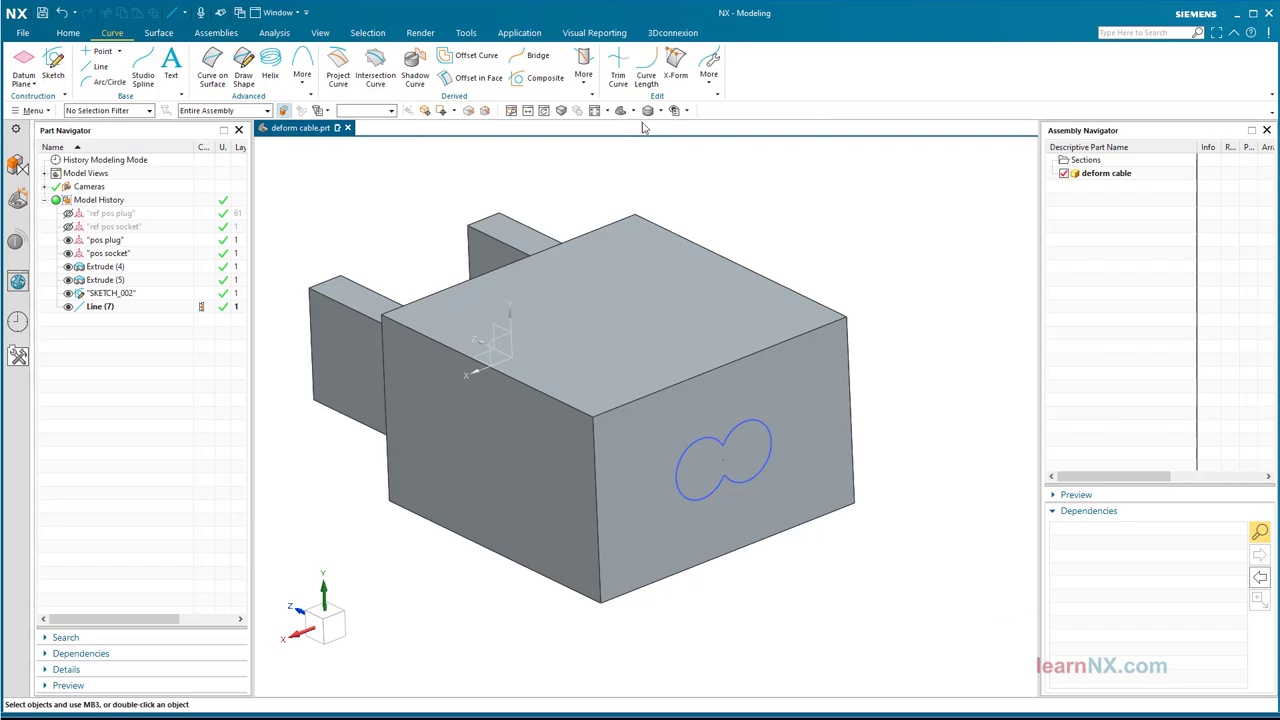
Set the model display to Static Wireframe.
{"action": "left_click", "coordinate": [660, 113]}
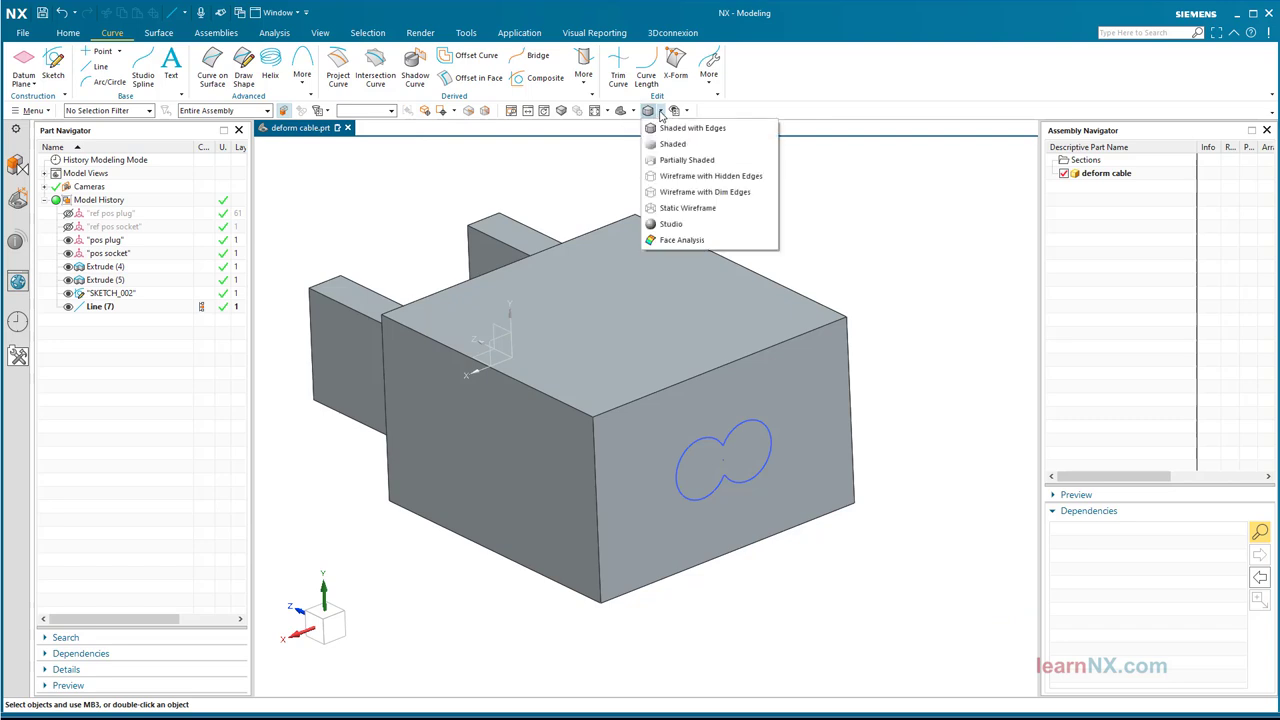
{"action": "left_click", "coordinate": [684, 206]}
{"action": "middle_click_drag", "start_coordinate": [809, 220], "coordinate": [810, 220]}
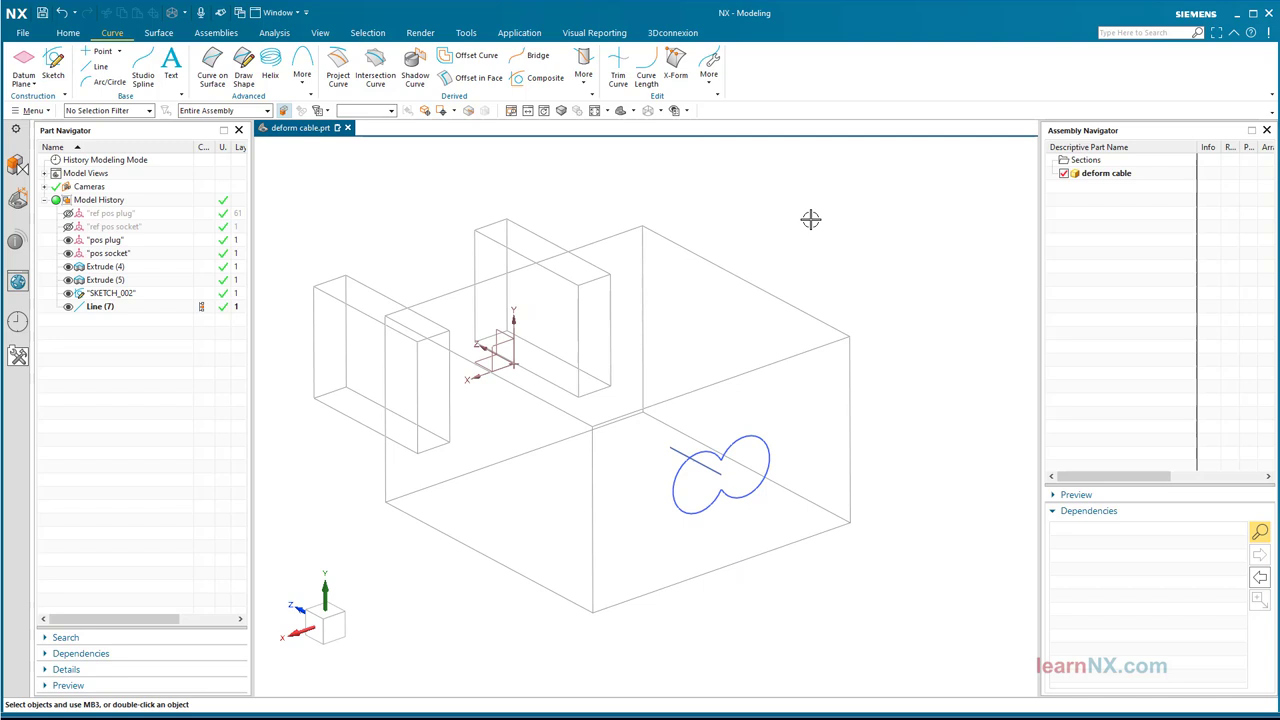
Create a second line from the upper notch point of the figure-eight outline, normal to the block face, with an end distance of -2 mm.
{"action": "left_click", "coordinate": [100, 67]}
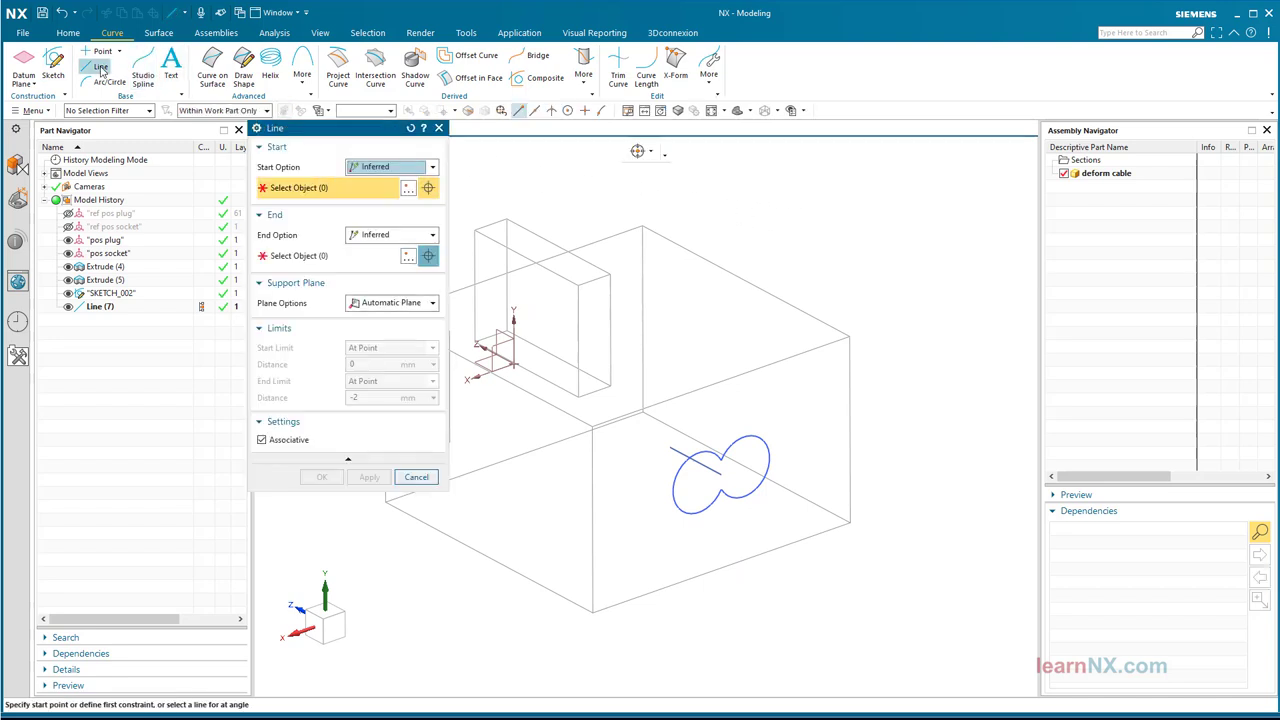
{"action": "scroll", "coordinate": [714, 517], "scroll_direction": "down", "scroll_amount": 5}
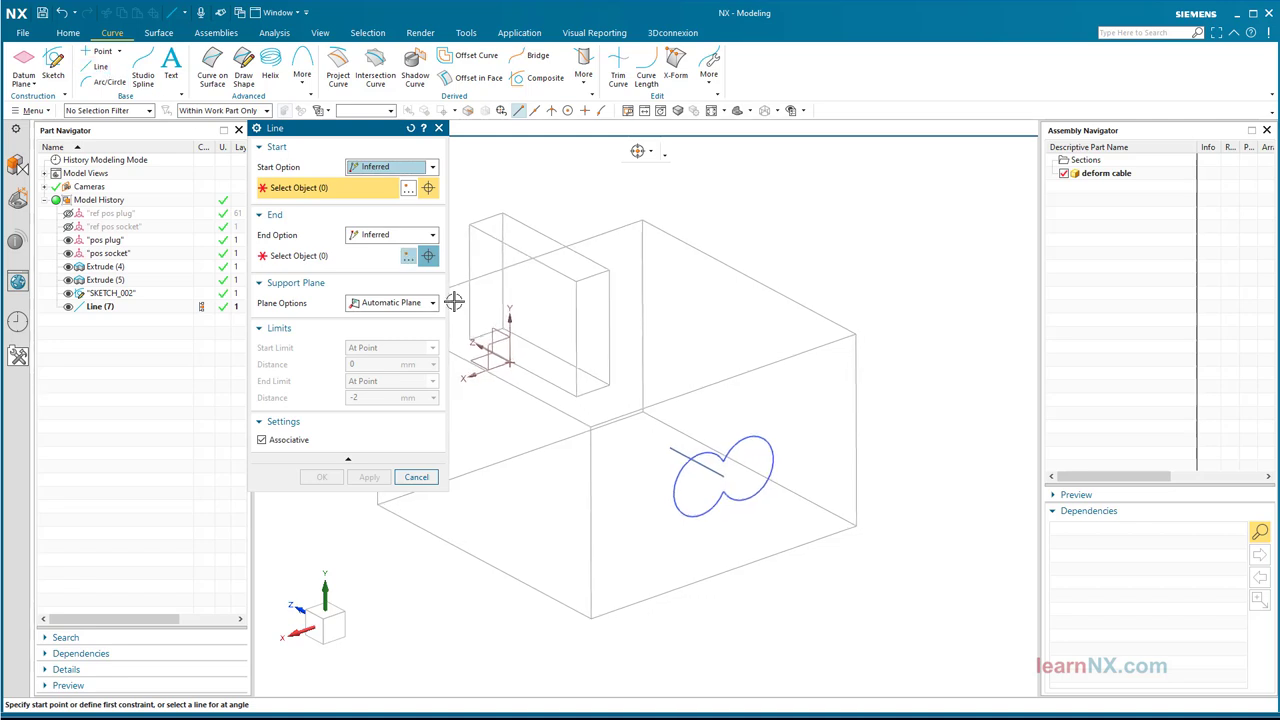
{"action": "left_click", "coordinate": [697, 515]}
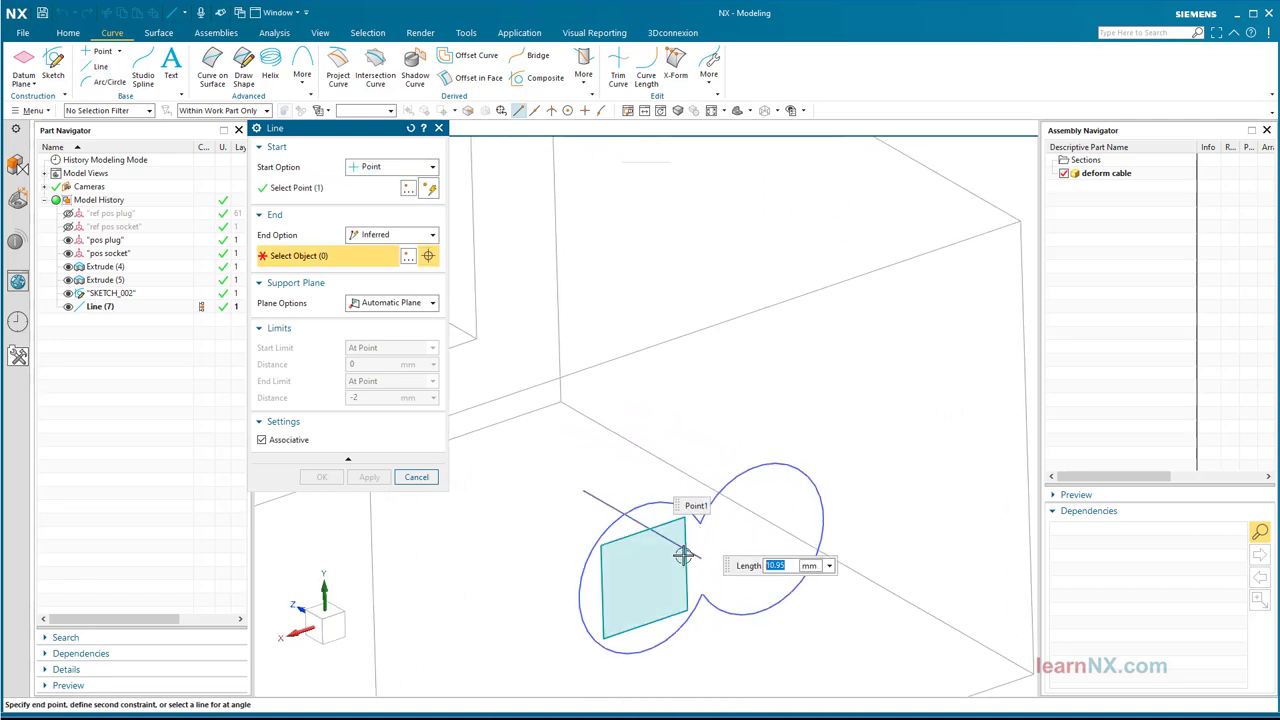
{"action": "scroll", "coordinate": [651, 549], "scroll_direction": "up", "scroll_amount": 5}
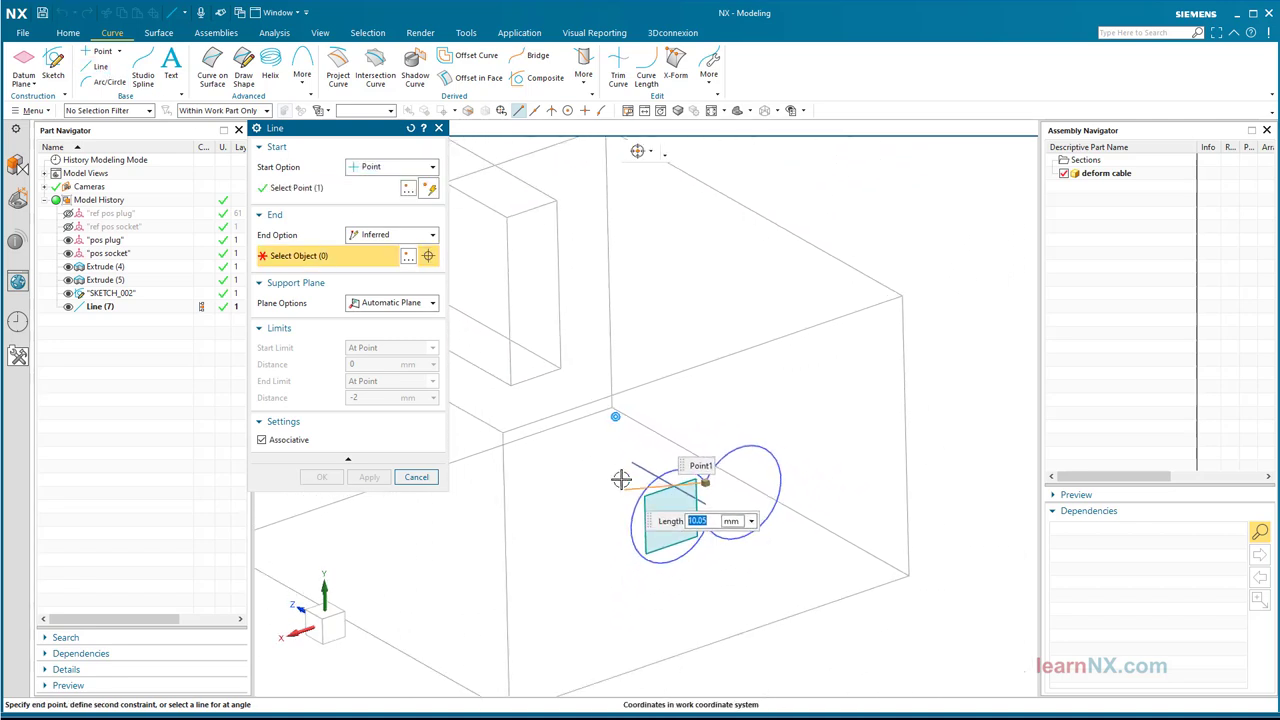
{"action": "left_click", "coordinate": [403, 243]}
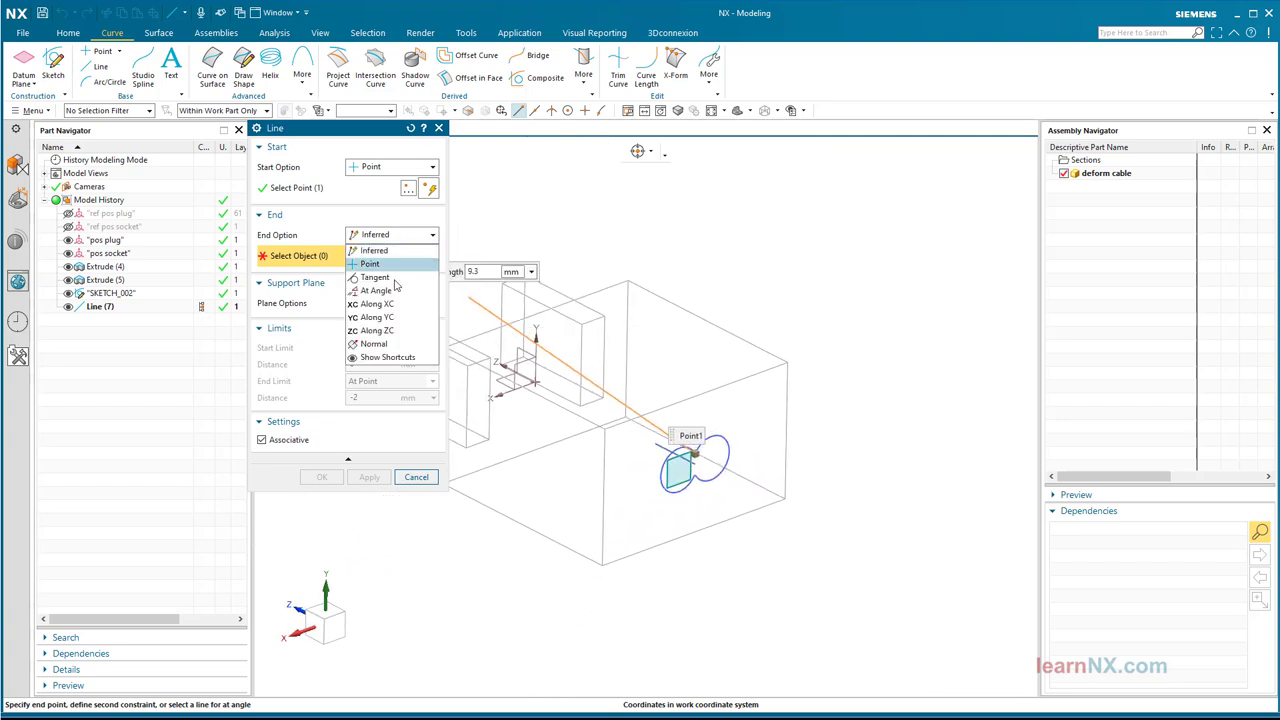
{"action": "left_click", "coordinate": [390, 345]}
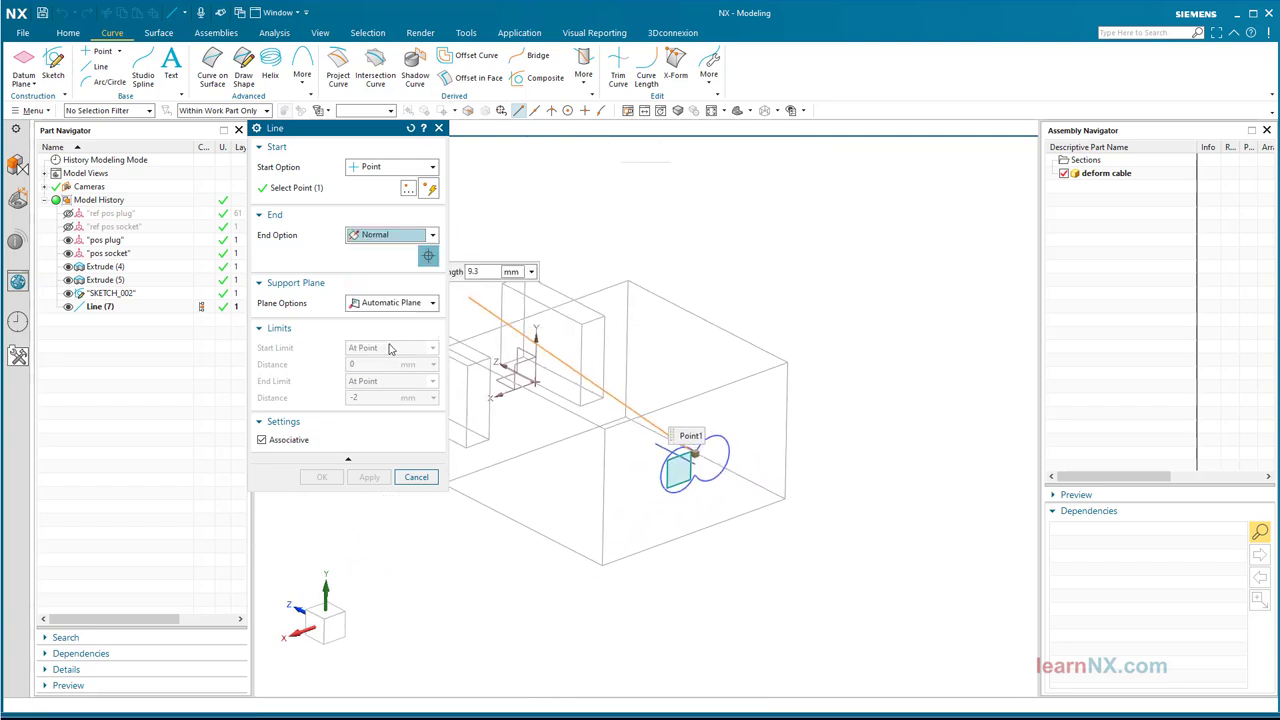
{"action": "left_click", "coordinate": [614, 482]}
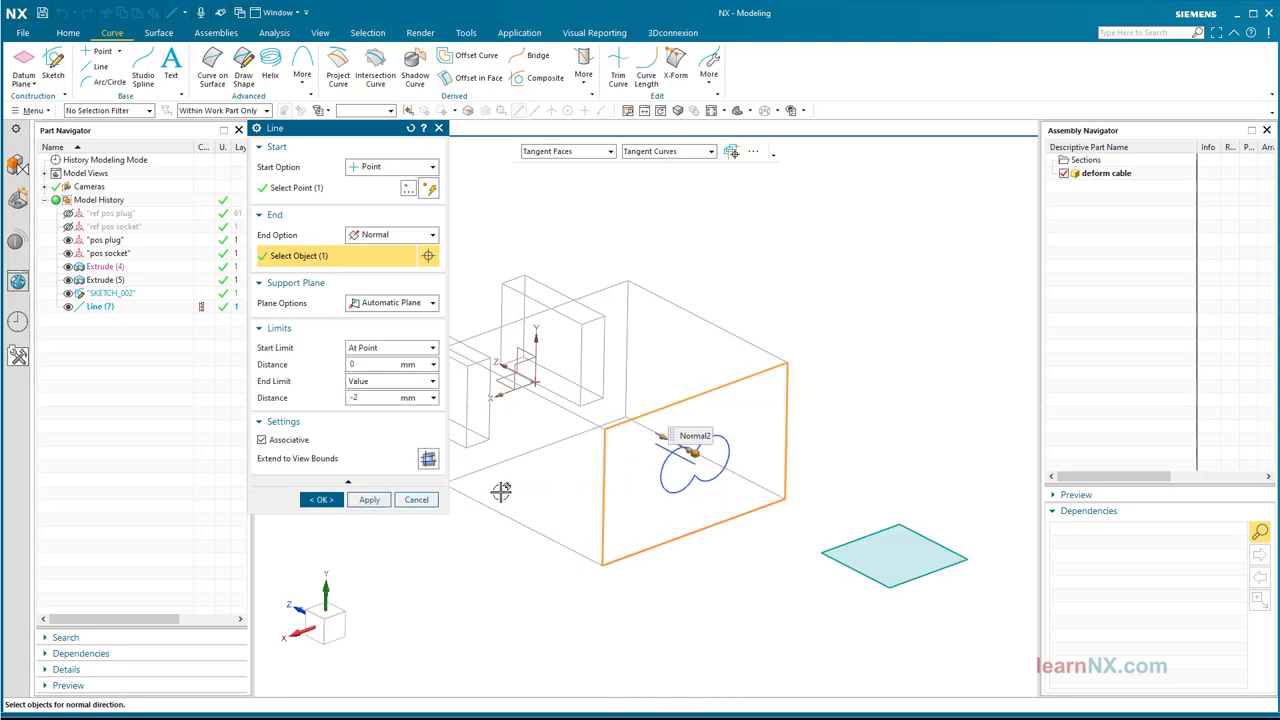
{"action": "left_click", "coordinate": [318, 499]}
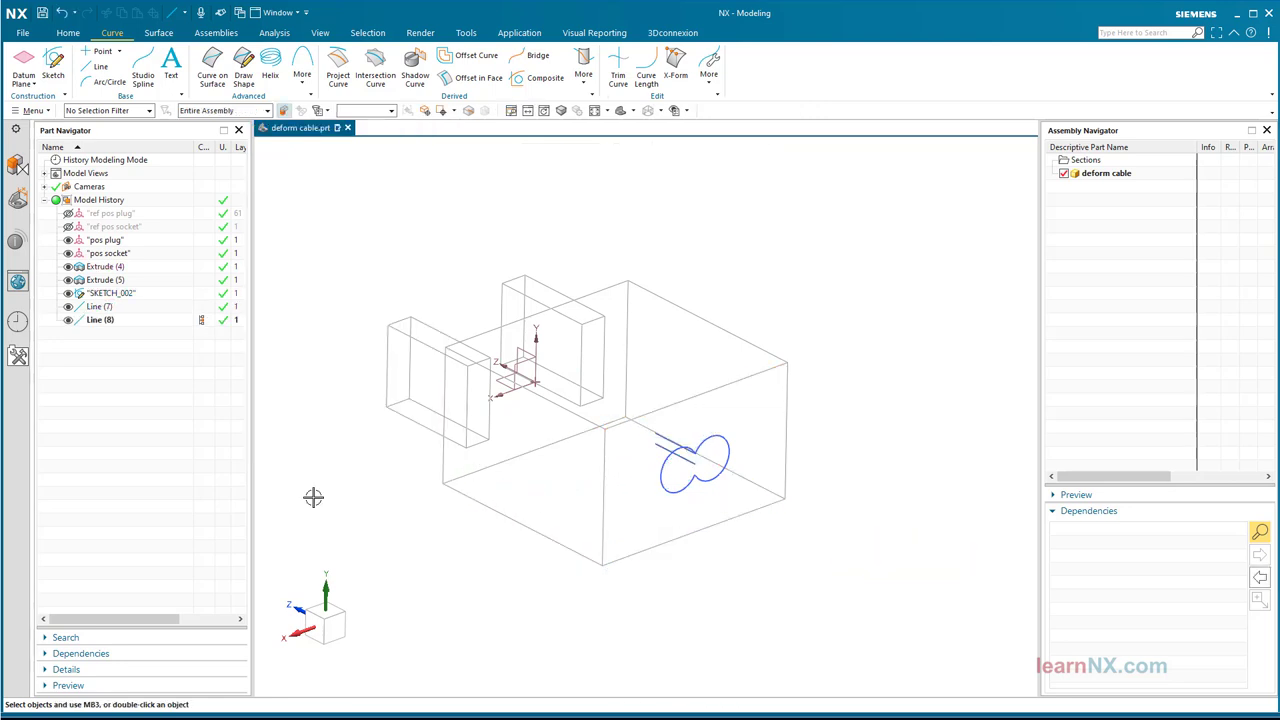
Return the model to the isometric orientation and set its display to shaded with edges.
{"action": "key", "text": "ctrl+alt+f"}
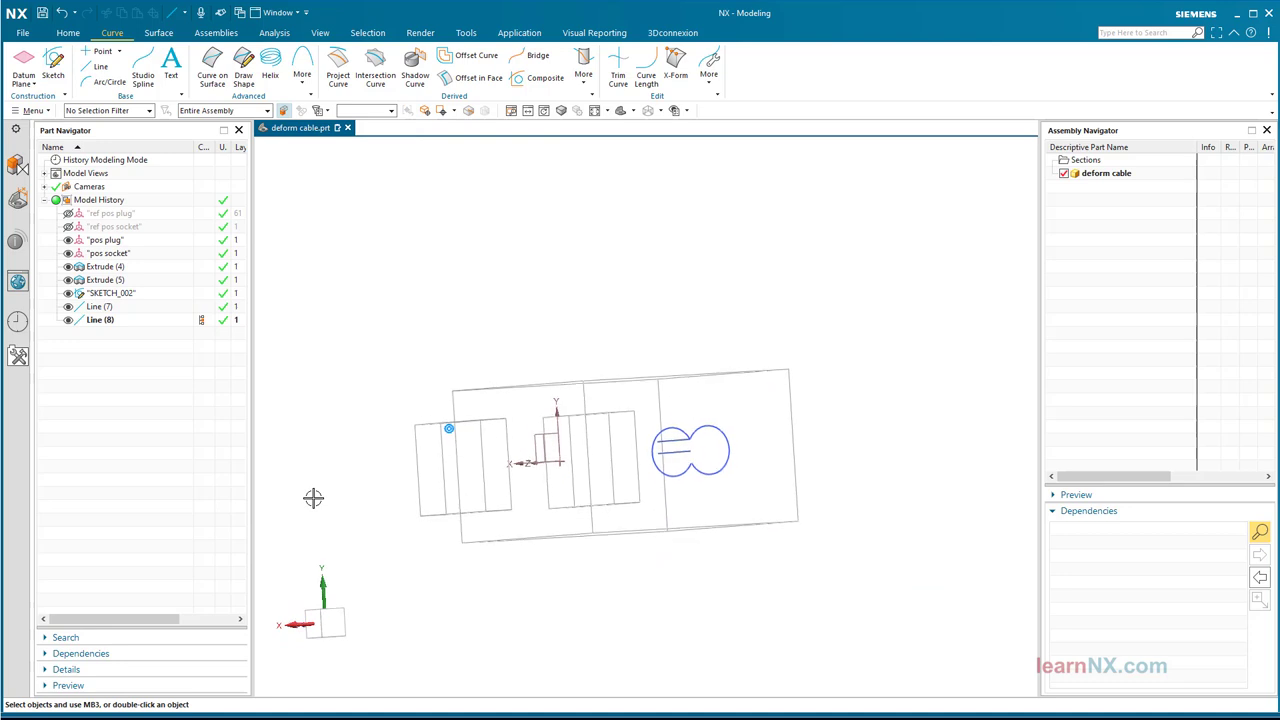
{"action": "key", "text": "Home"}
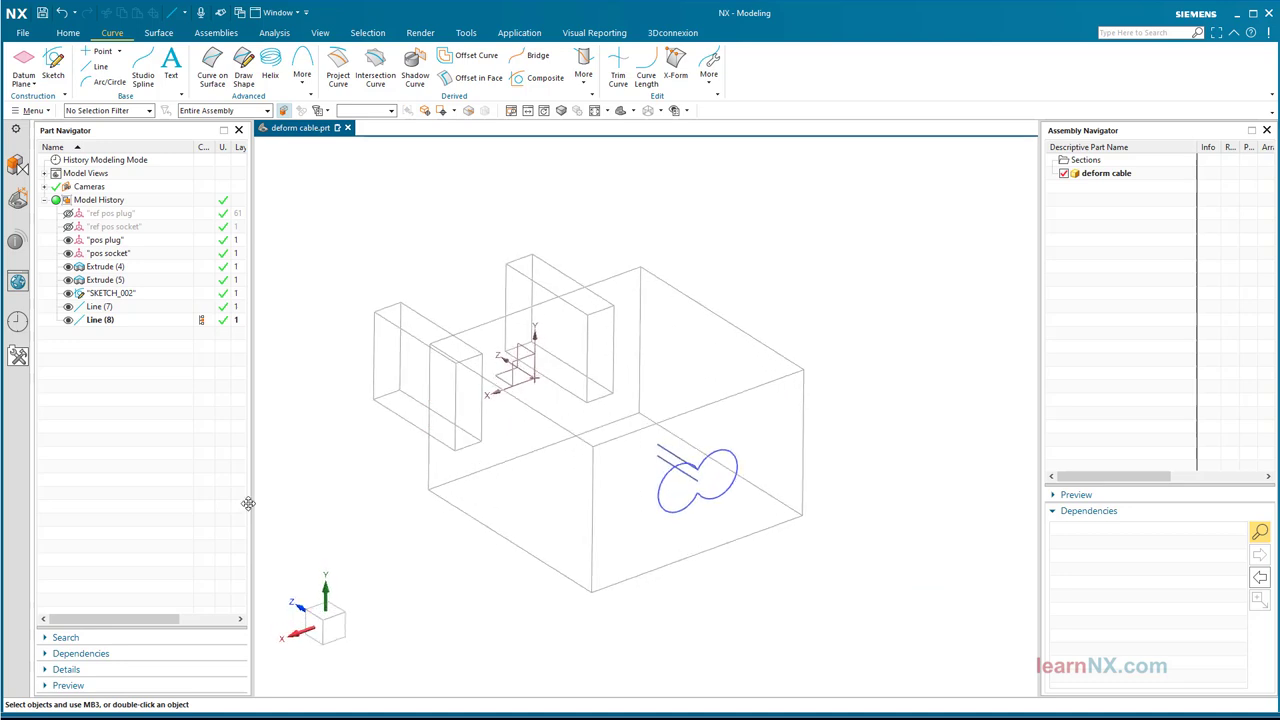
{"action": "left_click", "coordinate": [660, 110]}
{"action": "left_click", "coordinate": [668, 129]}
{"action": "middle_click_drag", "start_coordinate": [684, 189], "coordinate": [687, 190]}
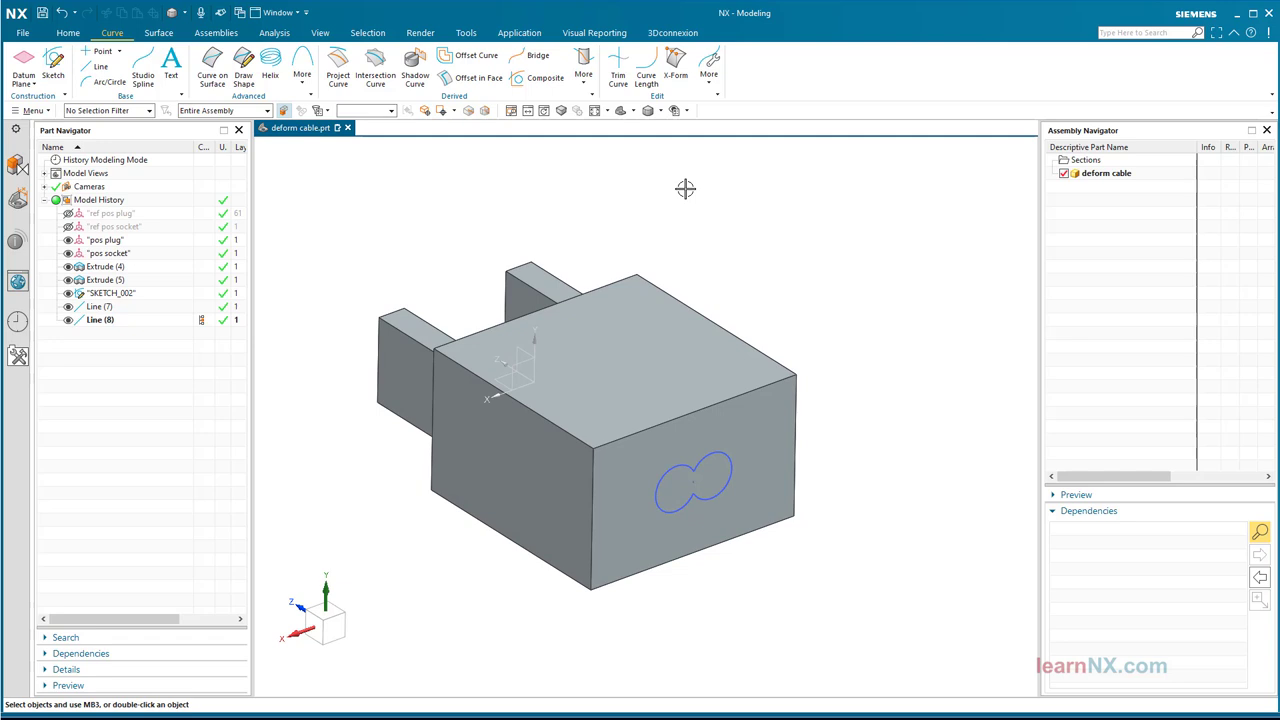
Chamfer the block's four long side edges and the four edges around its cable outlet face with a symmetric 0.5 mm distance.
{"action": "left_click", "coordinate": [68, 32]}
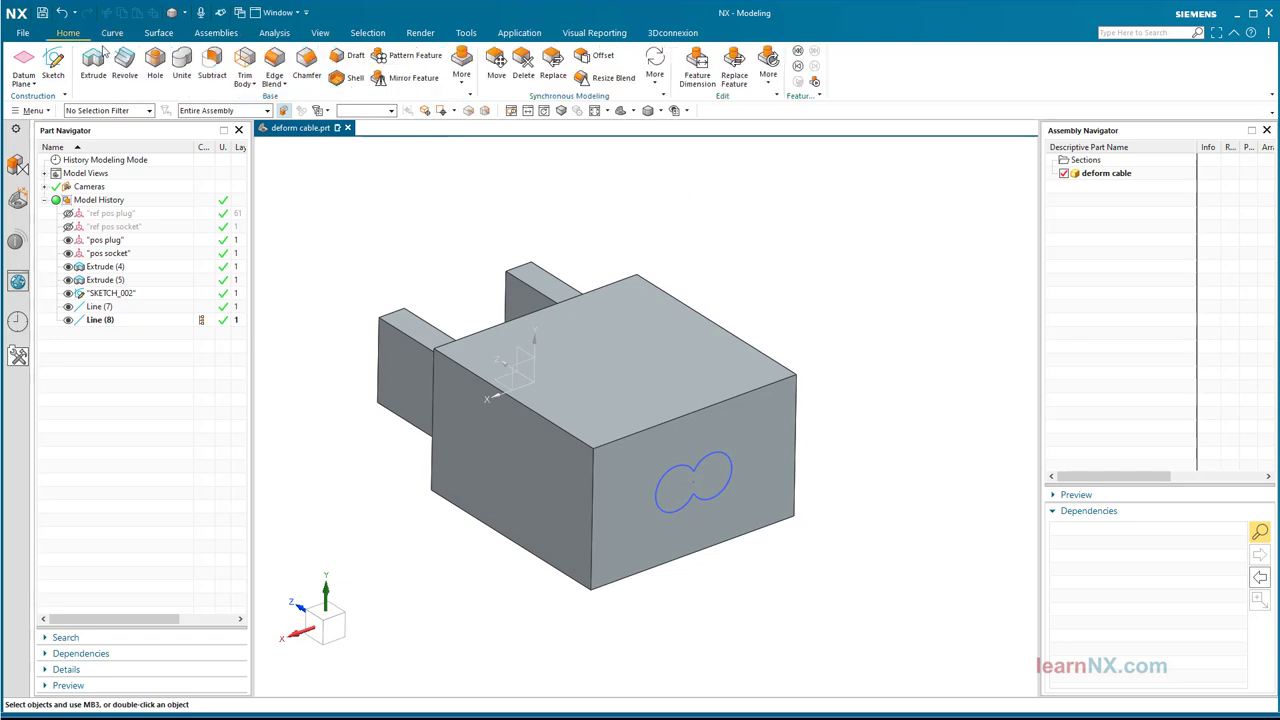
{"action": "left_click", "coordinate": [307, 62]}
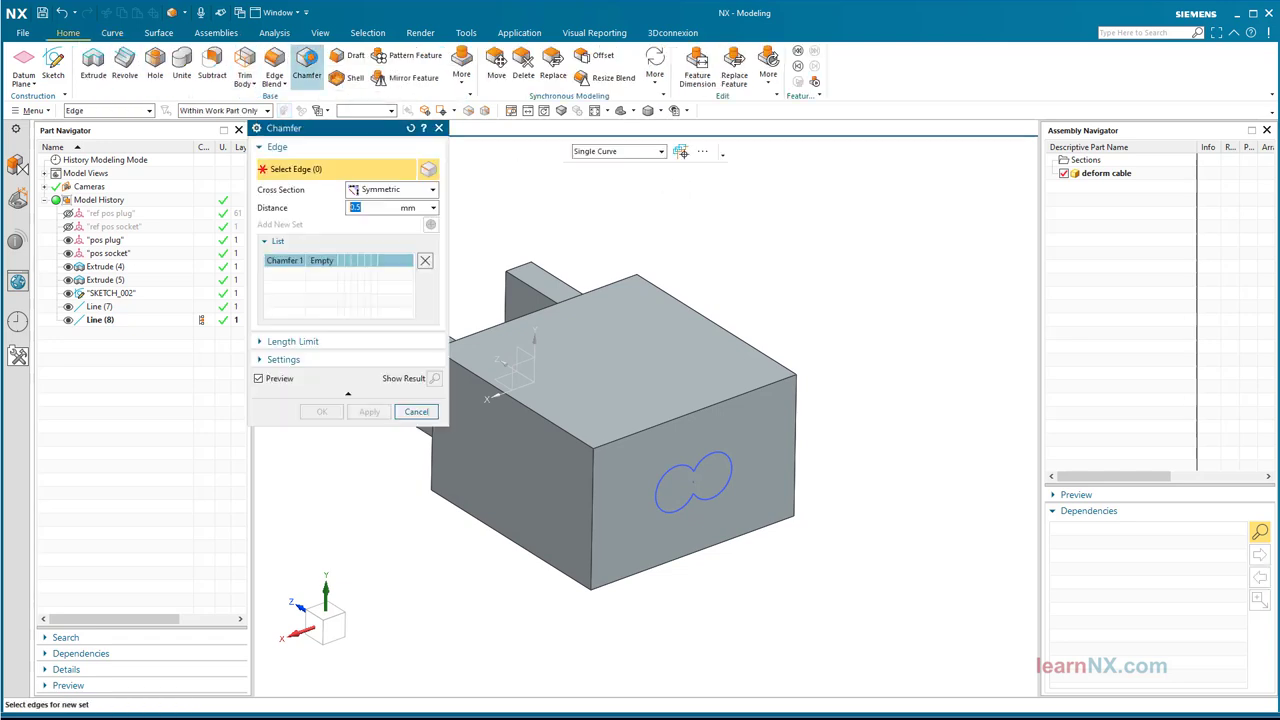
{"action": "left_click", "coordinate": [745, 345]}
{"action": "left_click", "coordinate": [715, 397]}
{"action": "left_click", "coordinate": [530, 408]}
{"action": "left_click", "coordinate": [594, 505]}
{"action": "left_click", "coordinate": [793, 447]}
{"action": "left_click", "coordinate": [700, 546]}
{"action": "left_click", "coordinate": [694, 531]}
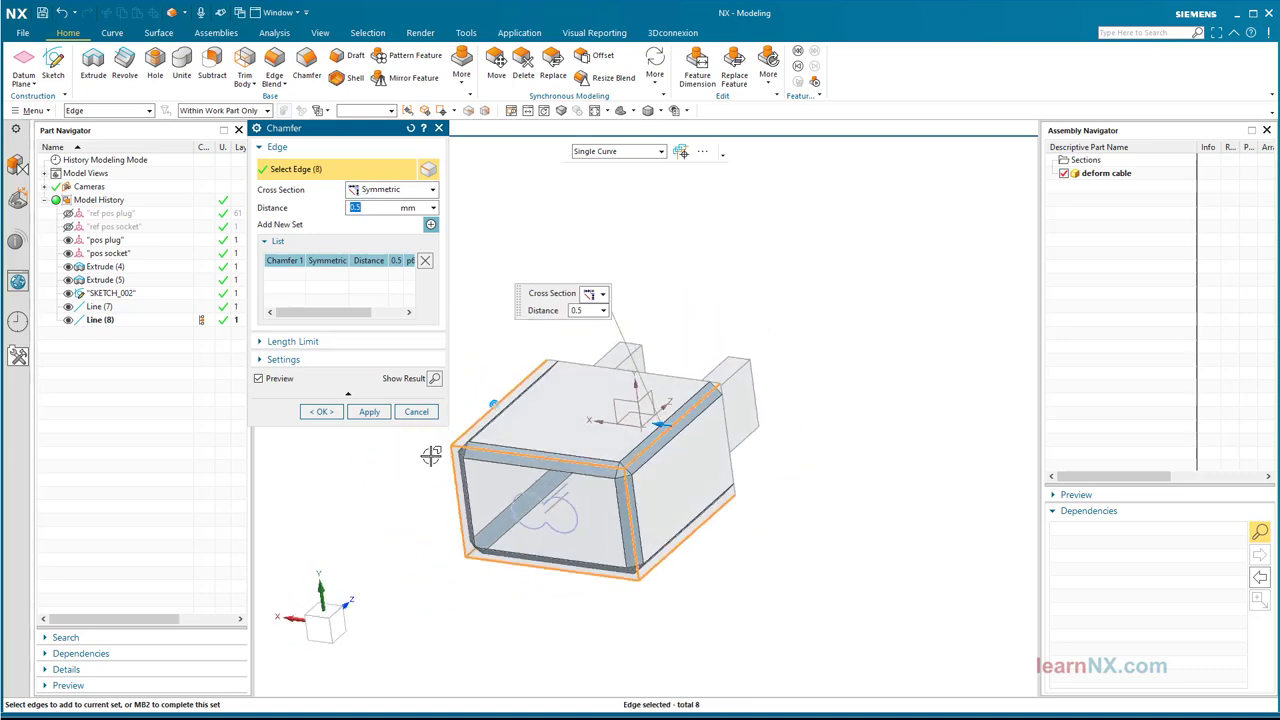
{"action": "left_click", "coordinate": [369, 413]}
Chamfer the edges at the tips of both prongs.
{"action": "middle_click_drag", "start_coordinate": [560, 470], "coordinate": [640, 470]}
{"action": "left_click", "coordinate": [645, 478]}
{"action": "left_click", "coordinate": [650, 567]}
{"action": "left_click", "coordinate": [797, 432]}
{"action": "left_click", "coordinate": [800, 520]}
{"action": "left_click", "coordinate": [320, 411]}
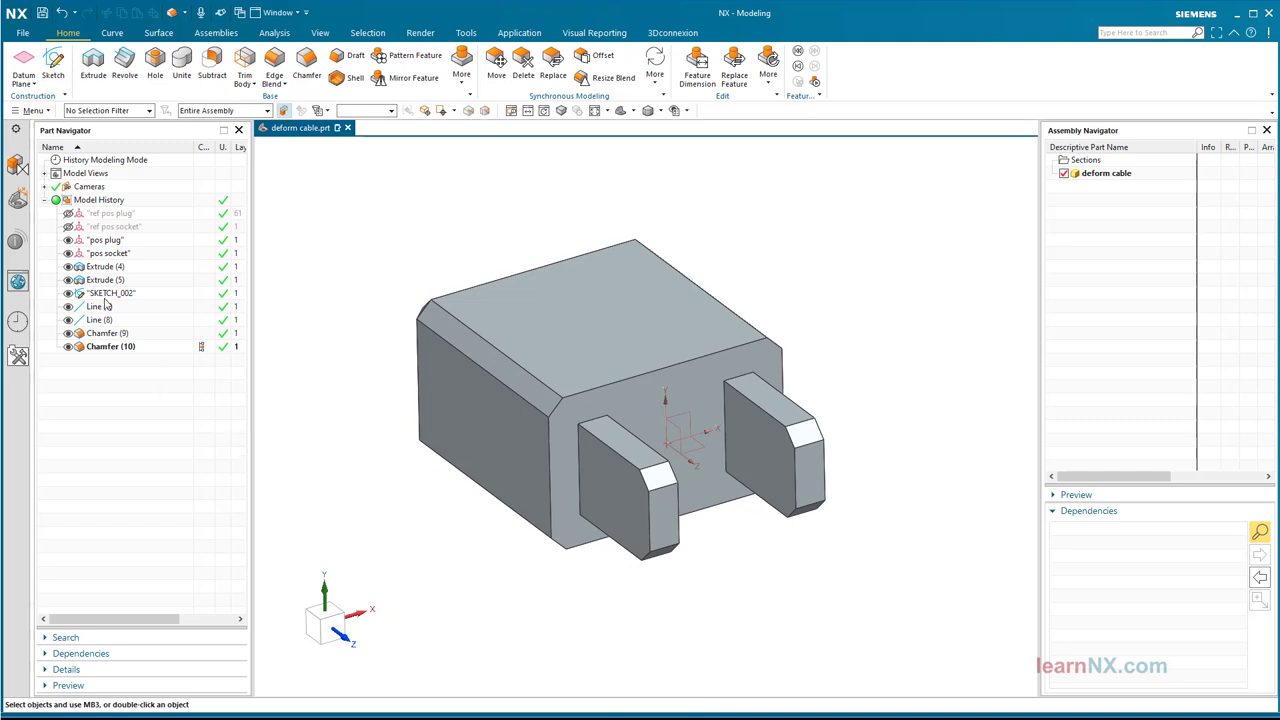
Assign a red feature color to the plug block's extrude and its chamfer.
{"action": "left_click", "coordinate": [92, 268]}
{"action": "left_click", "coordinate": [110, 334], "text": "ctrl"}
{"action": "right_click", "coordinate": [109, 334]}
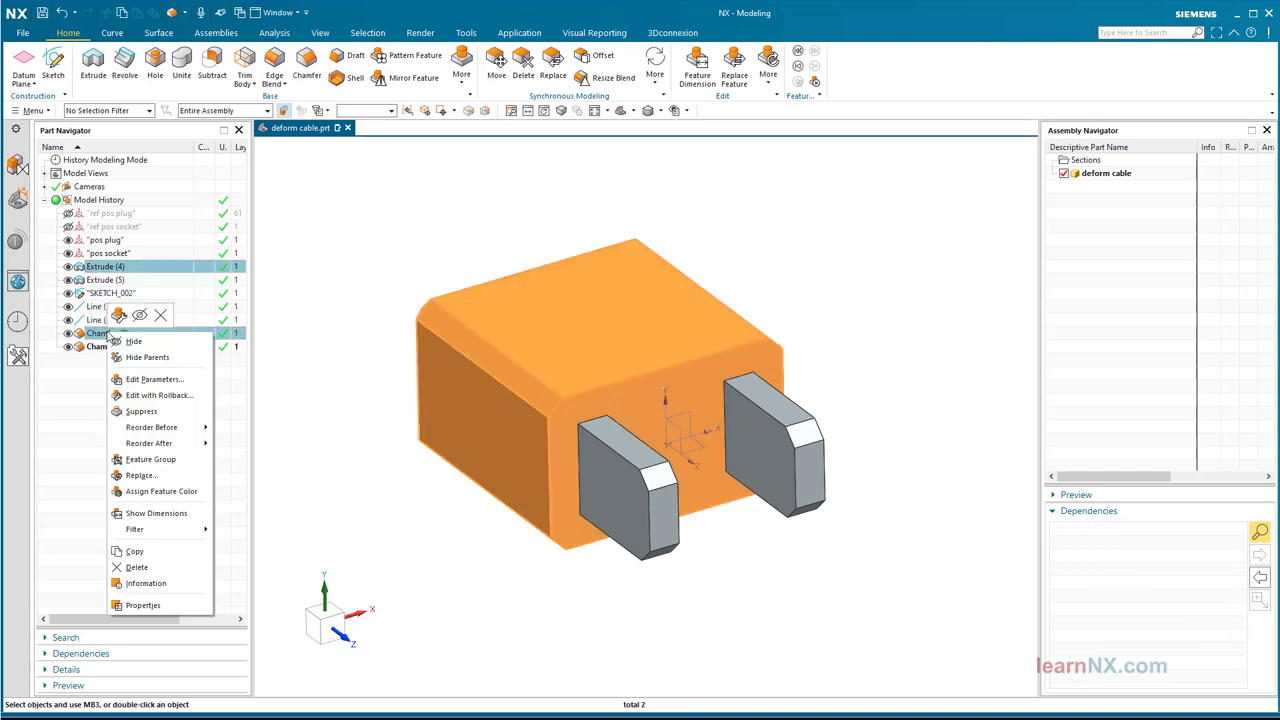
{"action": "left_click", "coordinate": [157, 495]}
{"action": "left_click", "coordinate": [262, 234]}
{"action": "left_click", "coordinate": [411, 250]}
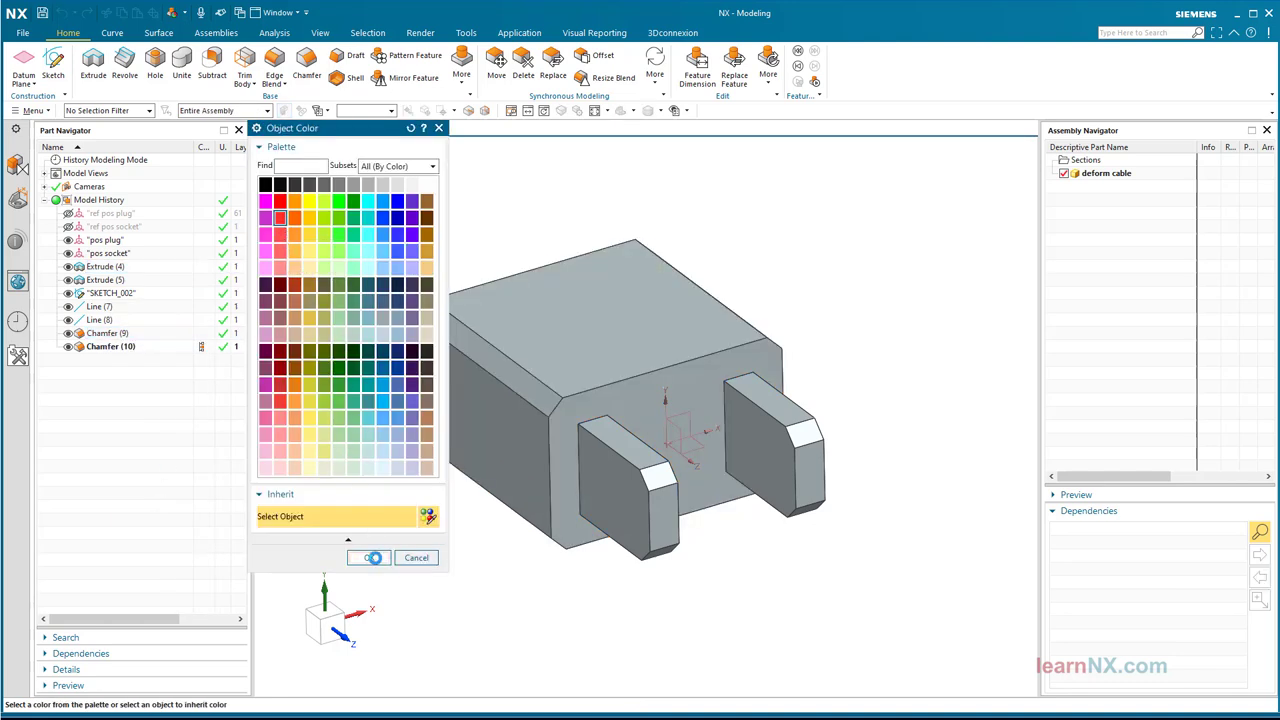
{"action": "left_click", "coordinate": [369, 557]}
{"action": "left_click", "coordinate": [321, 349]}
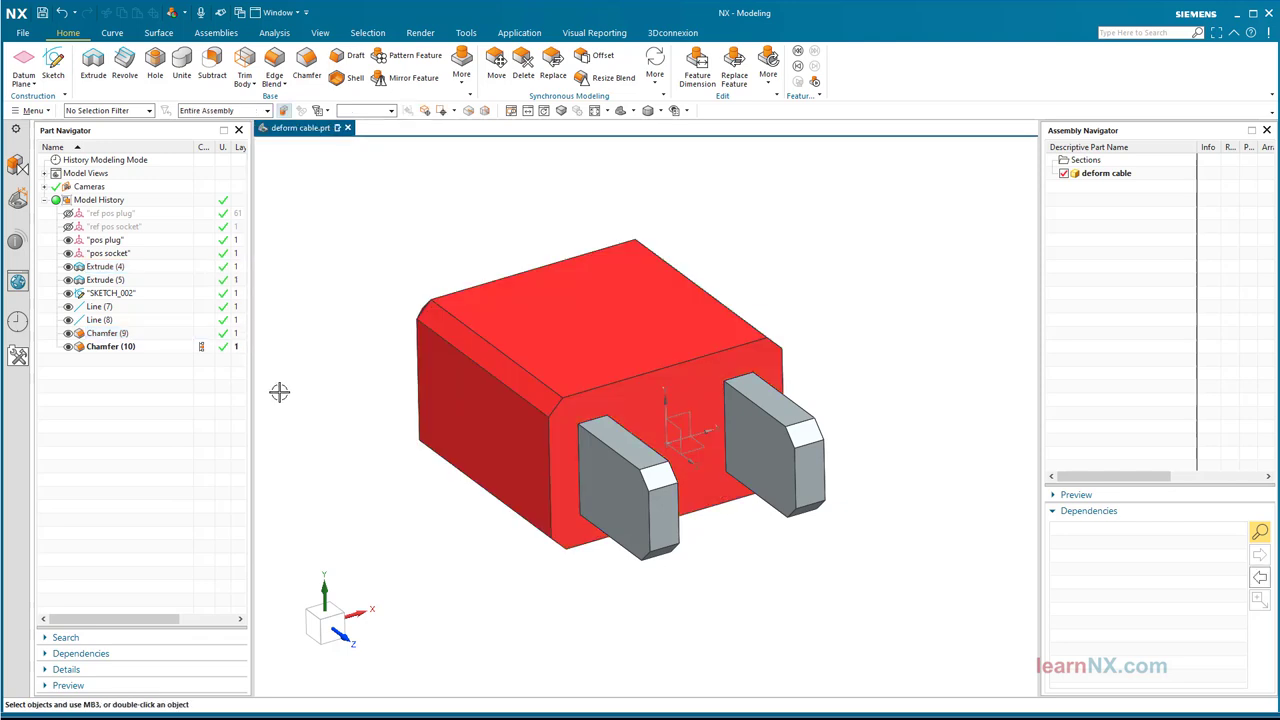
Assign a brass-yellow feature color to the prong extrude and the prong chamfer.
{"action": "left_click", "coordinate": [105, 280]}
{"action": "left_click", "coordinate": [110, 346], "text": "ctrl"}
{"action": "right_click", "coordinate": [112, 346]}
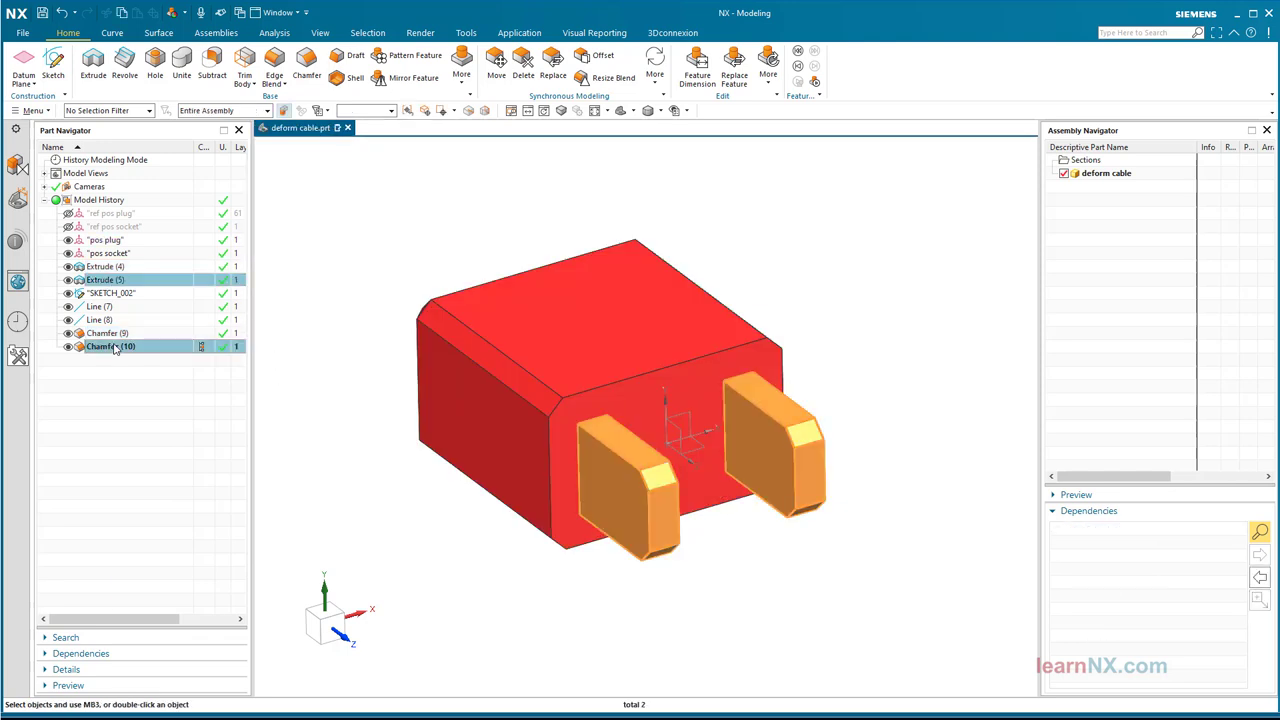
{"action": "left_click", "coordinate": [172, 487]}
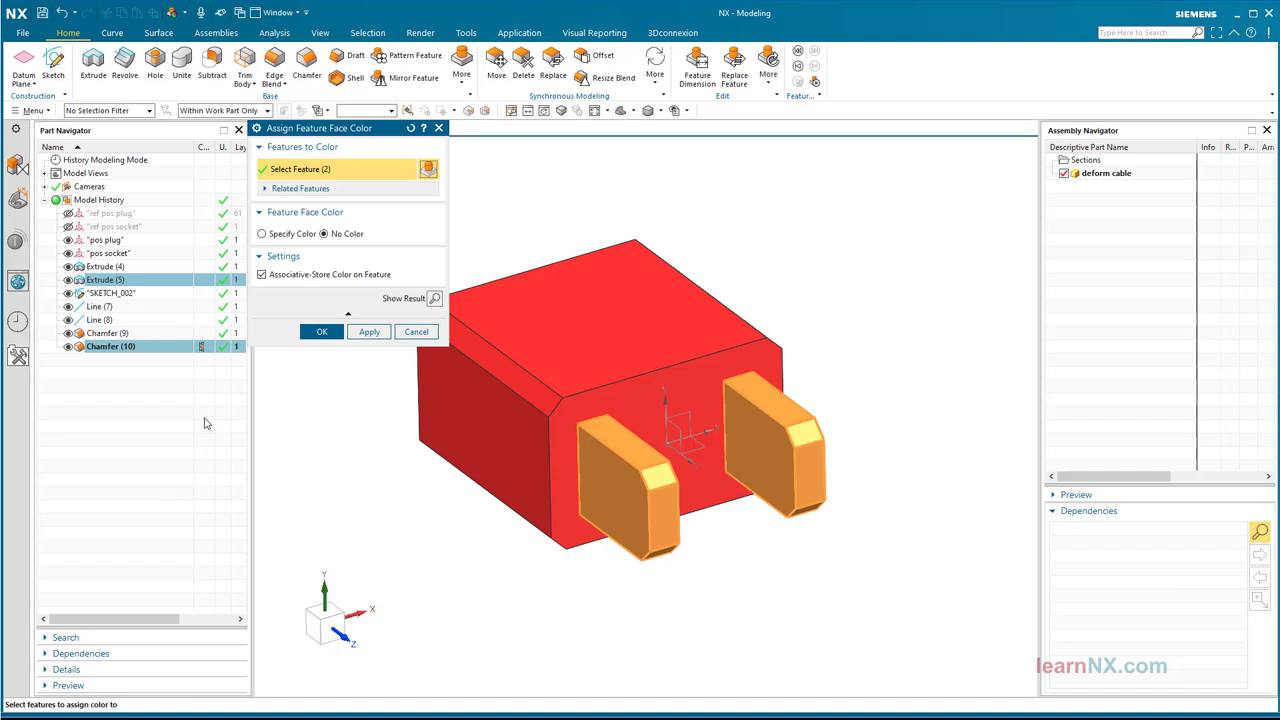
{"action": "left_click", "coordinate": [289, 234]}
{"action": "left_click", "coordinate": [413, 251]}
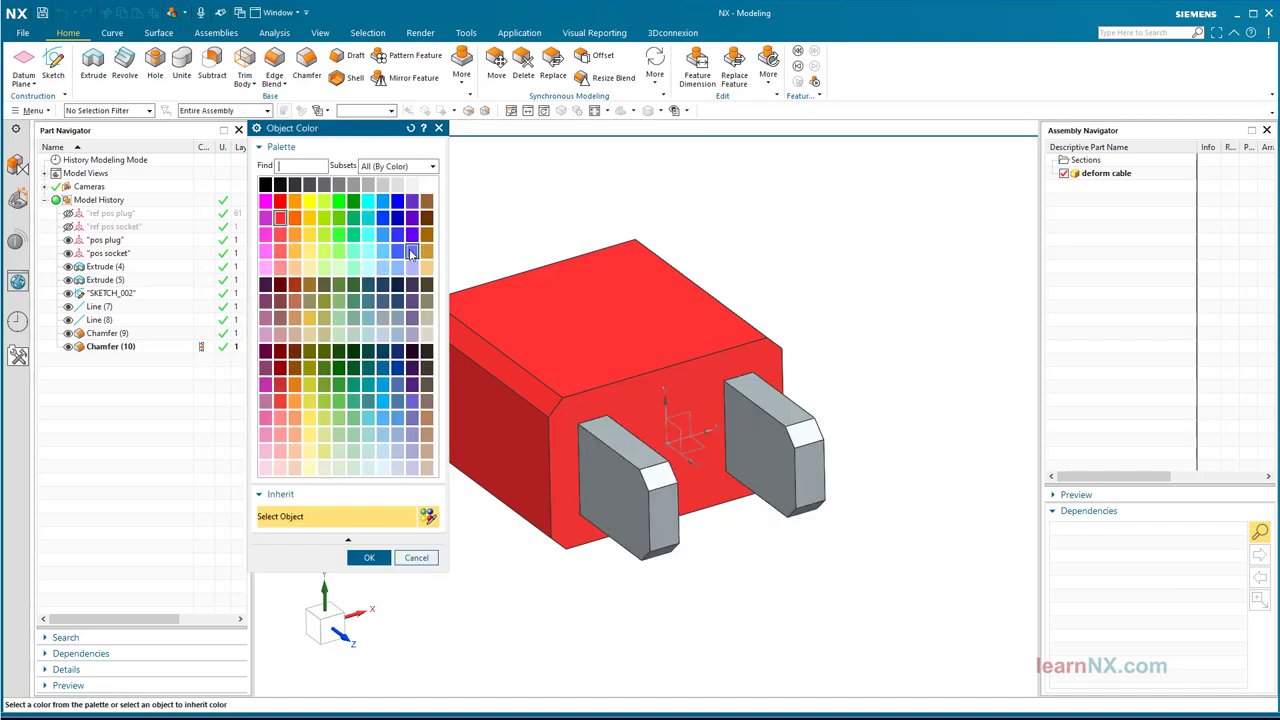
{"action": "left_click", "coordinate": [309, 318]}
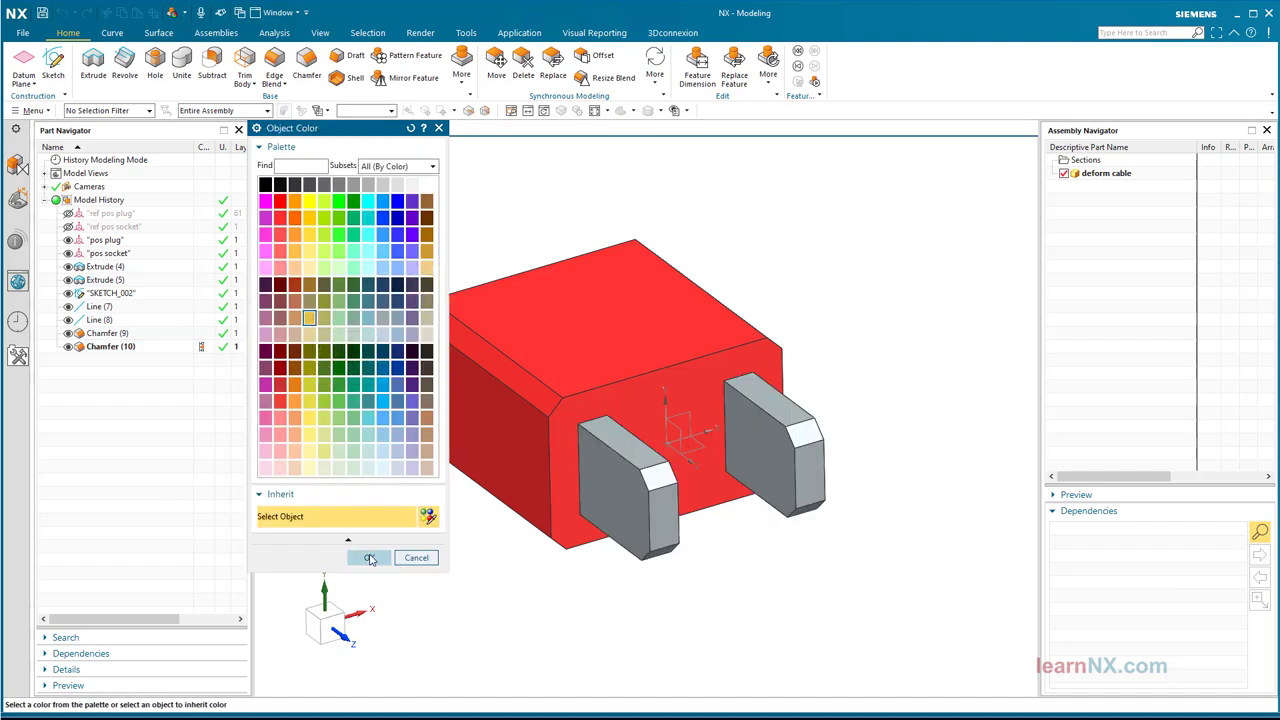
{"action": "left_click", "coordinate": [369, 557]}
{"action": "left_click", "coordinate": [322, 348]}
Copy all seven plug features, from the block extrude, Extrude (4), through the prong chamfer, Chamfer (10).
{"action": "middle_click_drag", "start_coordinate": [291, 376], "coordinate": [723, 241]}
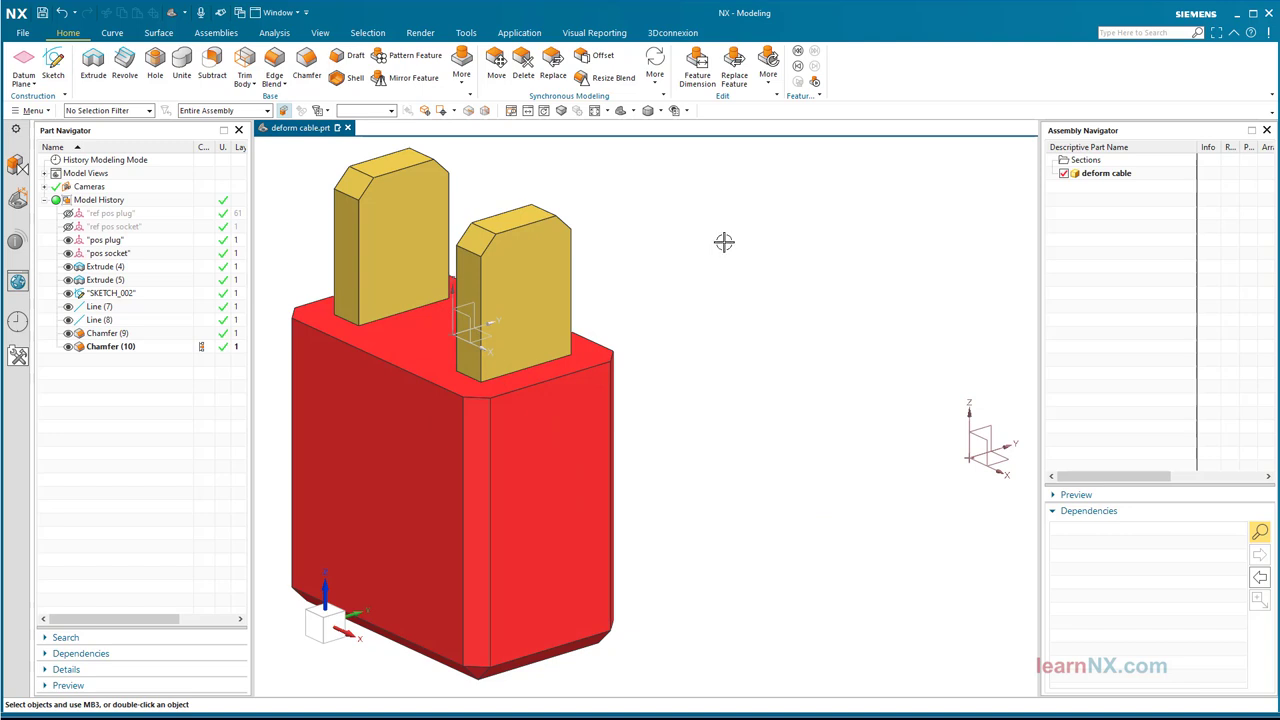
{"action": "left_click", "coordinate": [110, 267]}
{"action": "left_click", "coordinate": [116, 349], "text": "shift"}
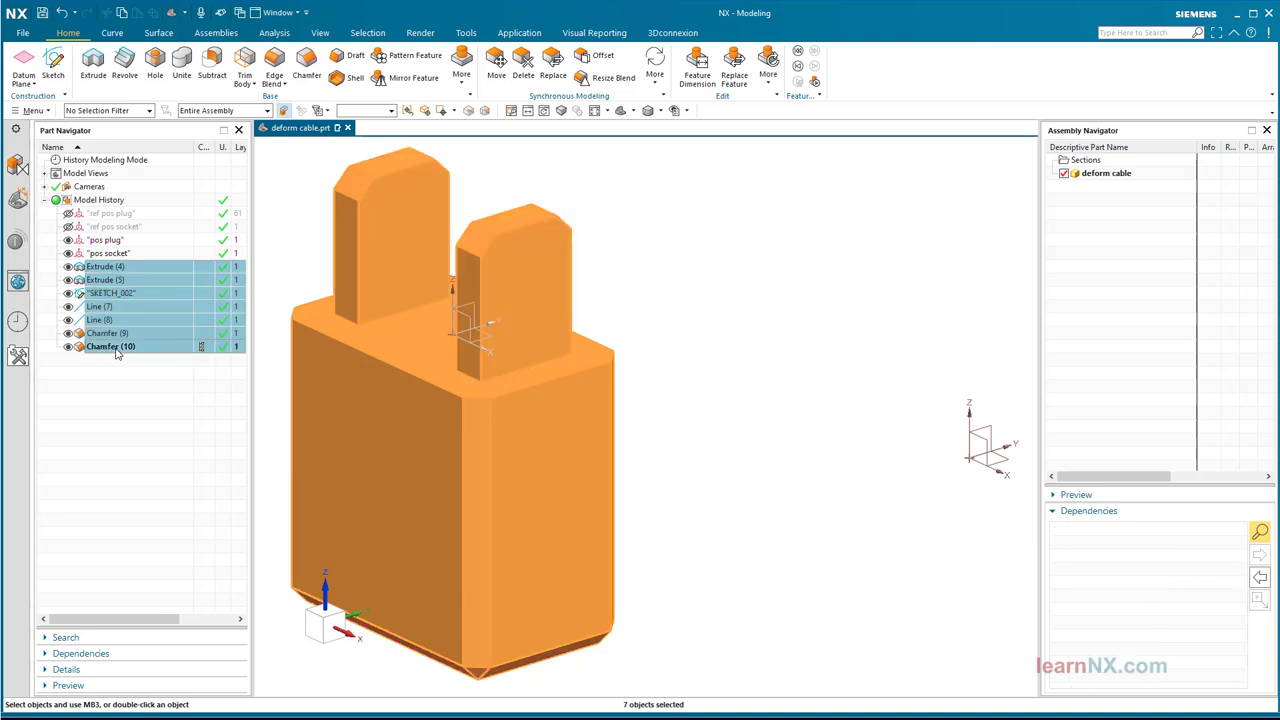
{"action": "right_click", "coordinate": [116, 350]}
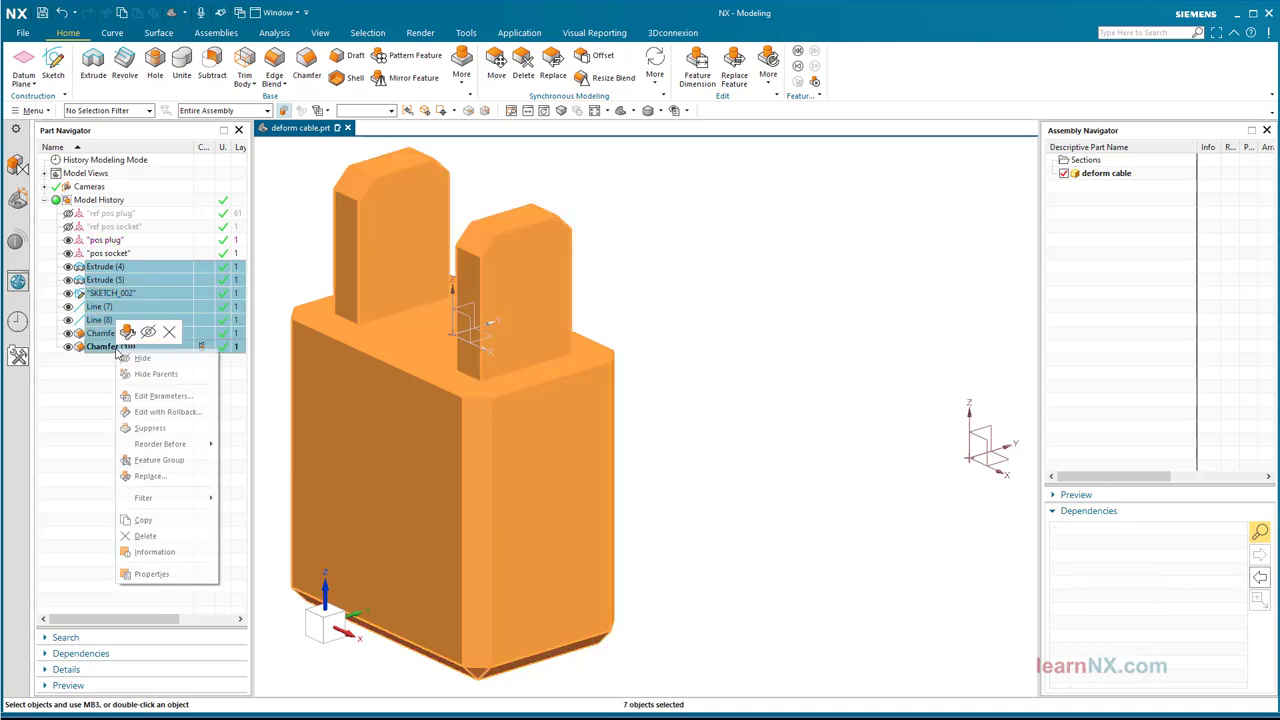
{"action": "left_click", "coordinate": [143, 521]}
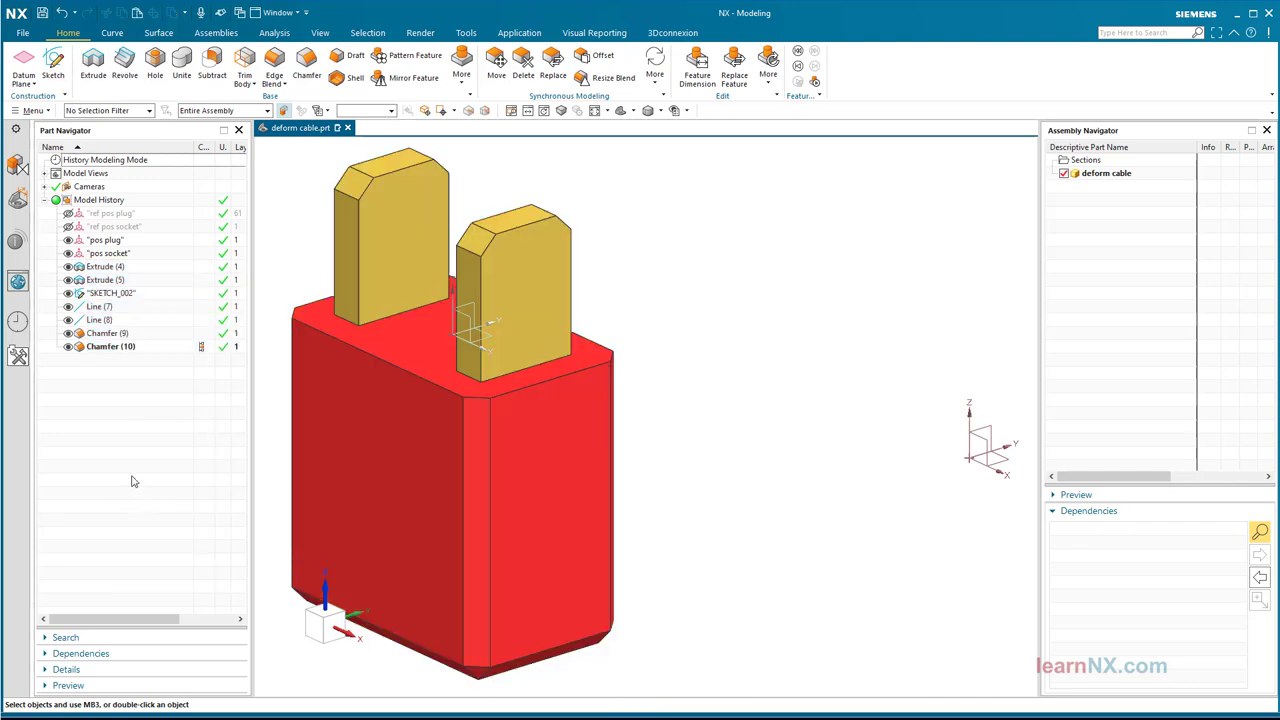
Paste the copied features using the datum plane and X axis of the "pos socket" coordinate system as new parents.
{"action": "right_click", "coordinate": [124, 415]}
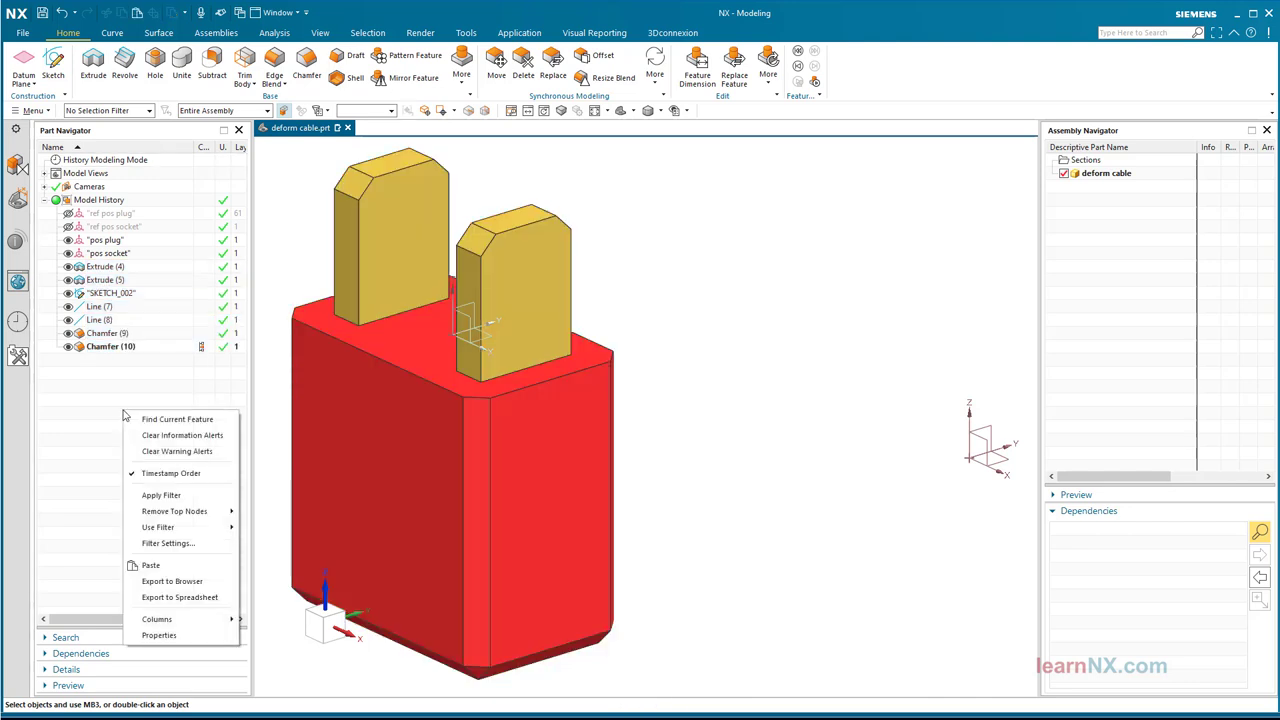
{"action": "left_click", "coordinate": [152, 566]}
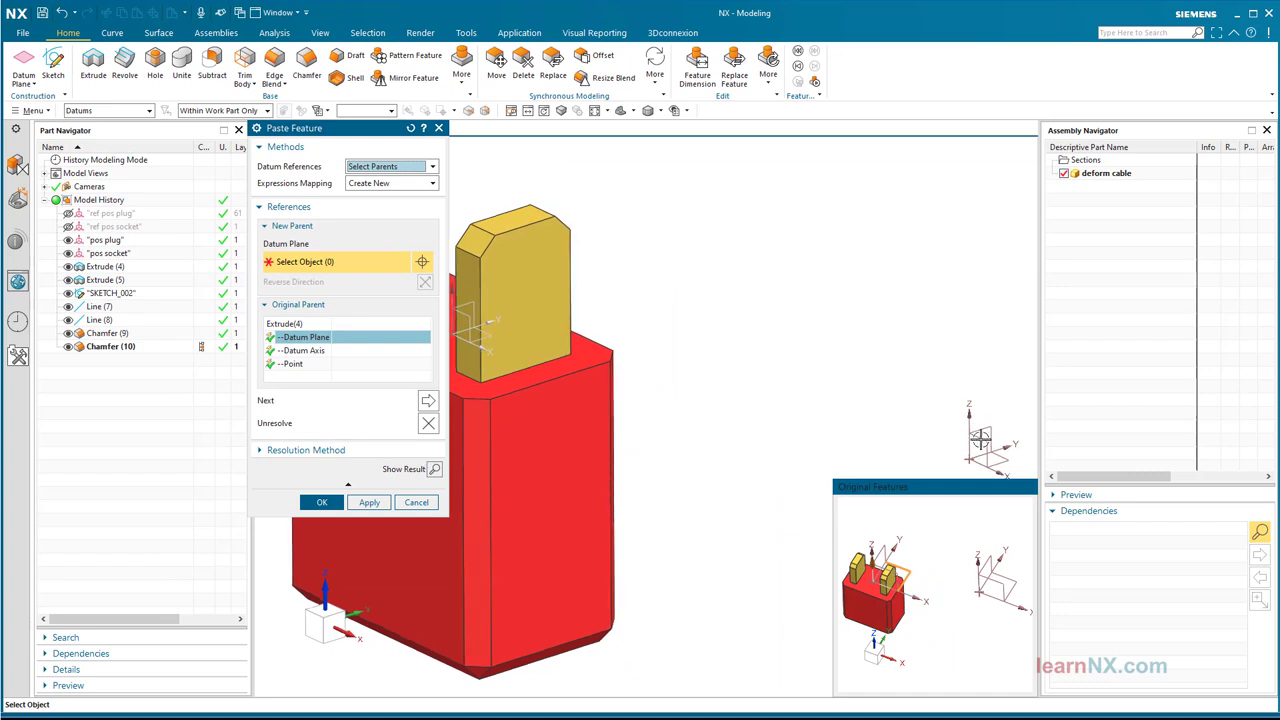
{"action": "left_click", "coordinate": [1002, 460]}
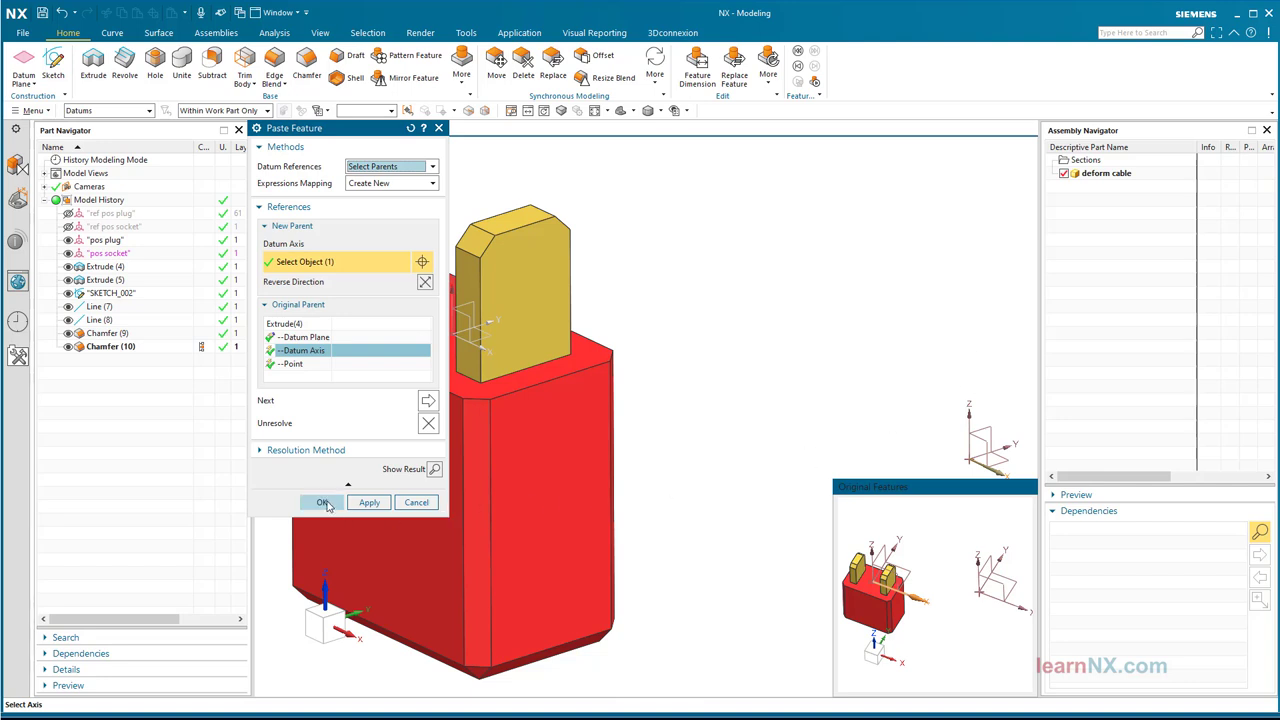
{"action": "left_click", "coordinate": [323, 503]}
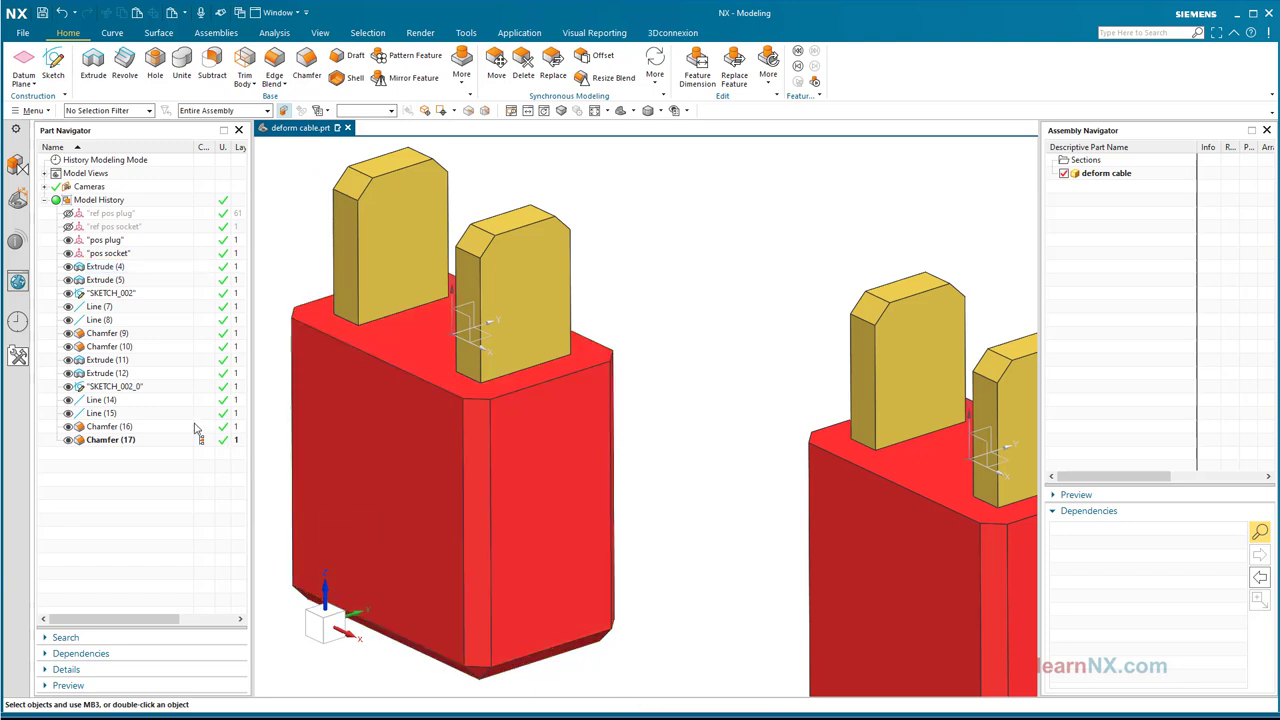
Examine the parent and child relations of the pasted block extrude, Extrude (11), in the feature browser.
{"action": "left_click", "coordinate": [101, 360]}
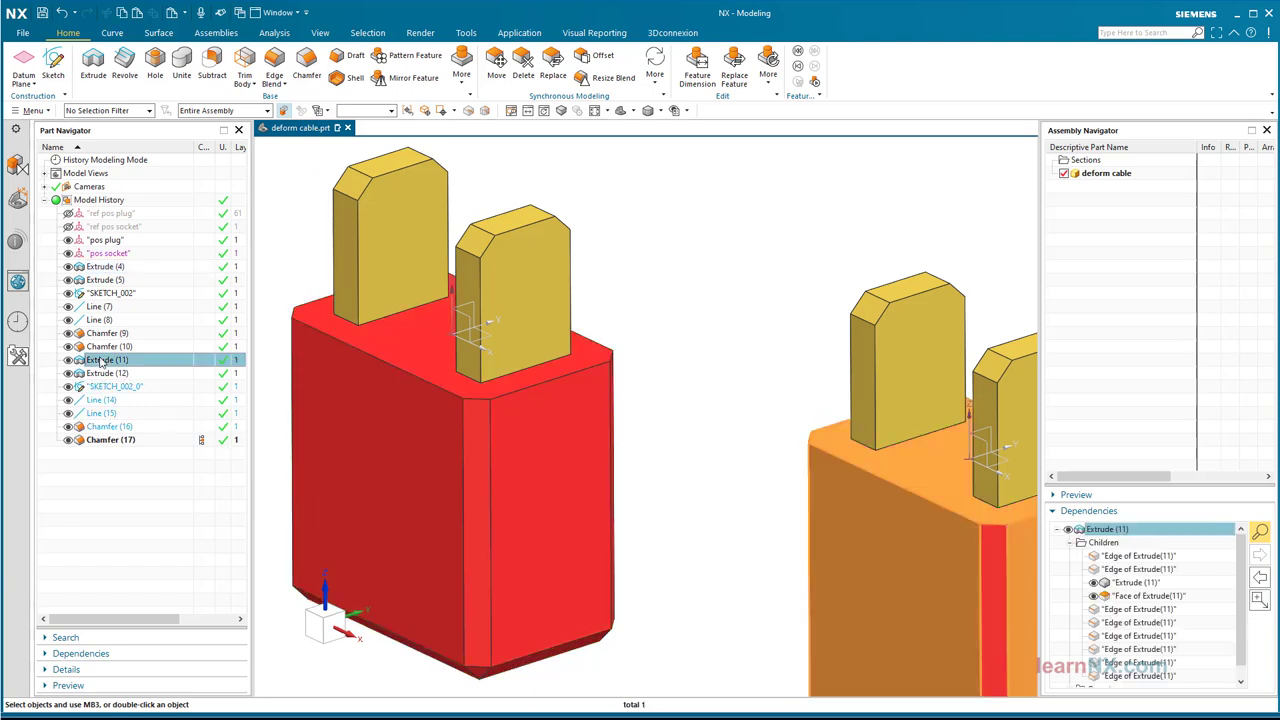
{"action": "key", "text": "ctrl+f"}
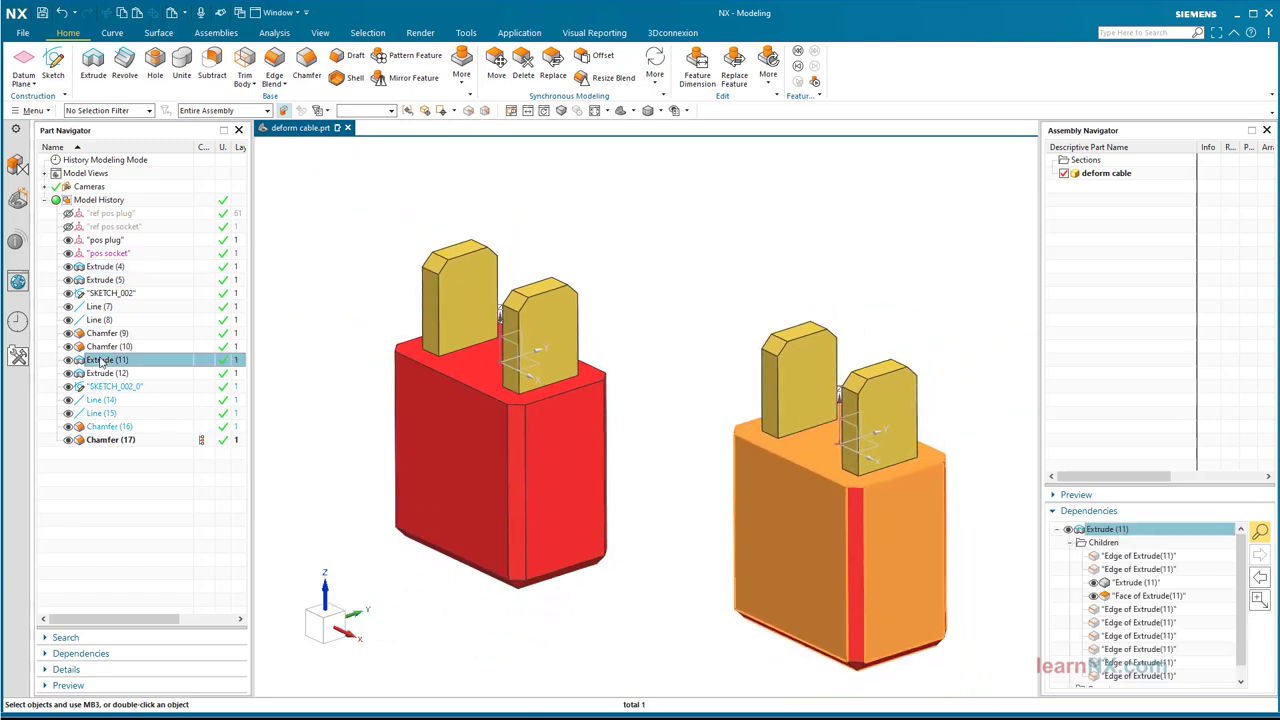
{"action": "right_click", "coordinate": [101, 362]}
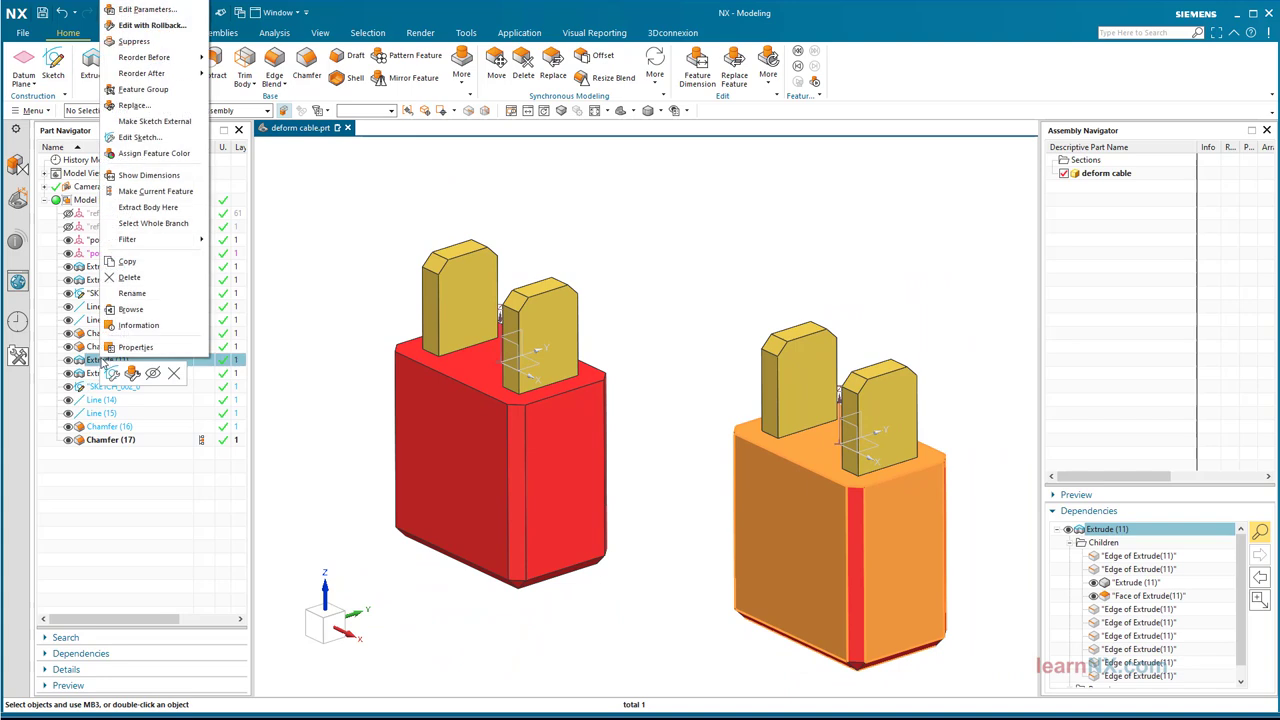
{"action": "left_click", "coordinate": [131, 309]}
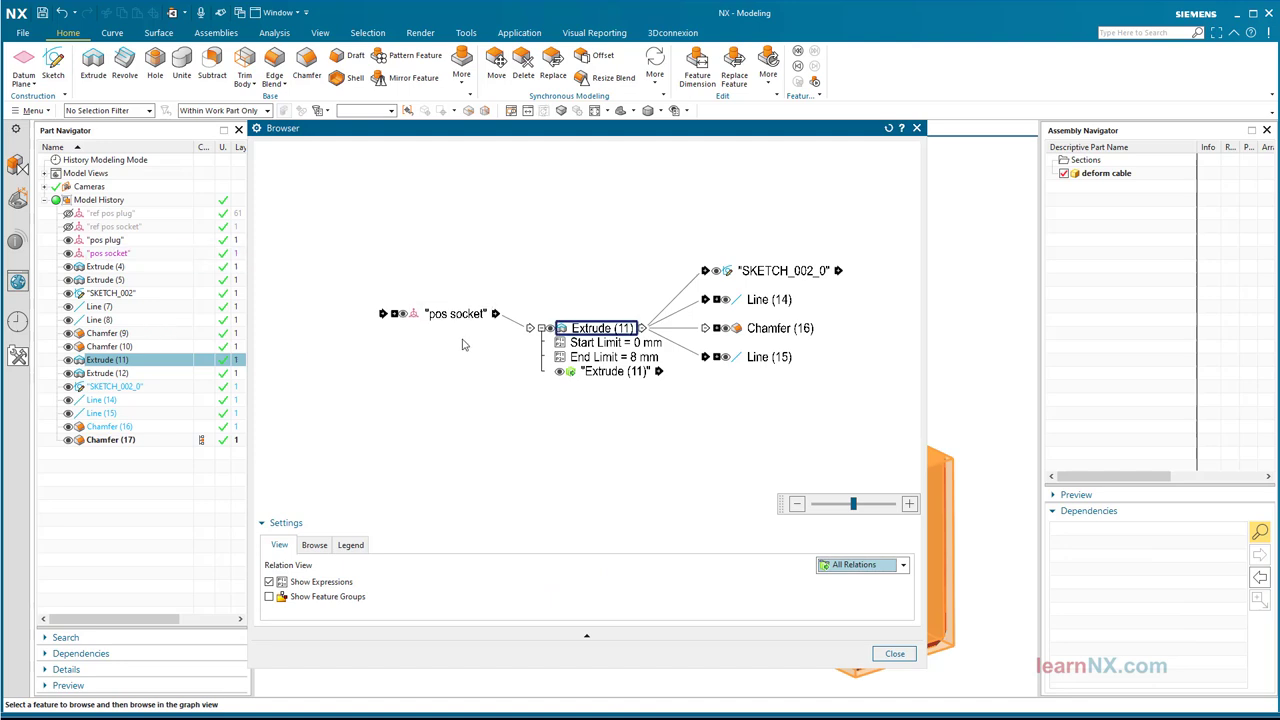
{"action": "left_click", "coordinate": [891, 653]}
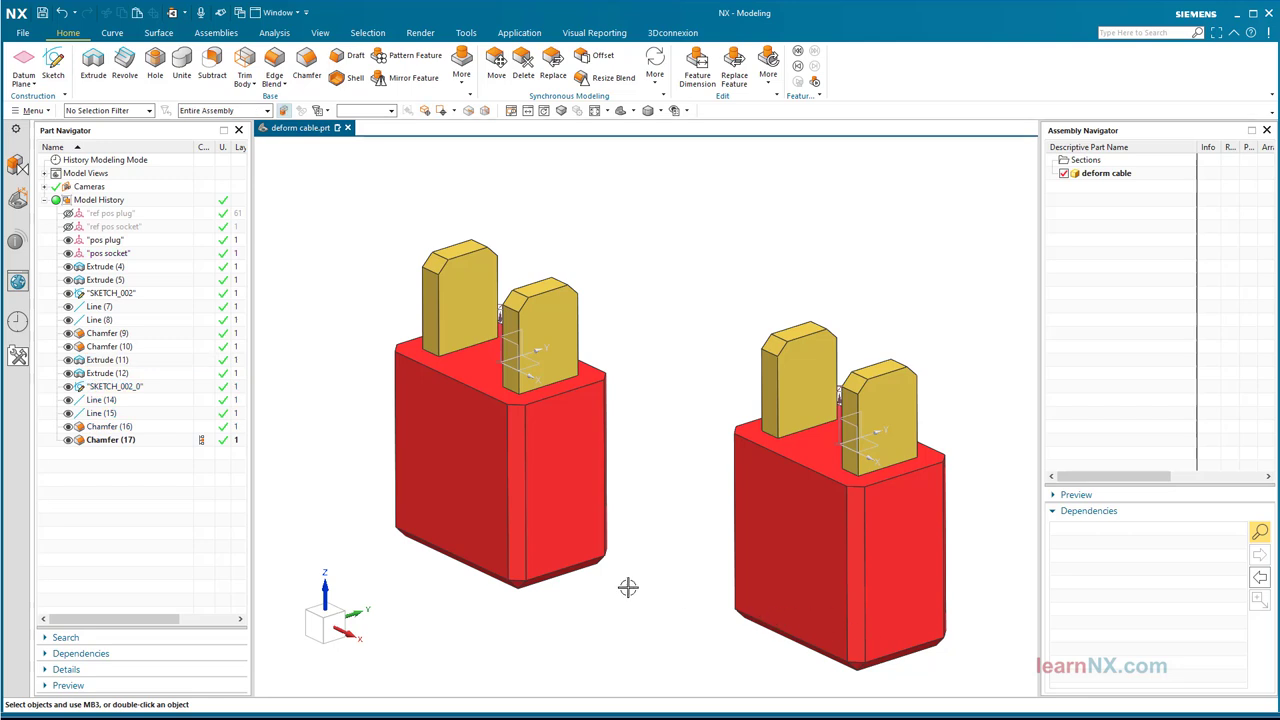
Assign a bright blue feature color to the pasted block extrude, Extrude (11), and its chamfer, Chamfer (16).
{"action": "left_click", "coordinate": [96, 360]}
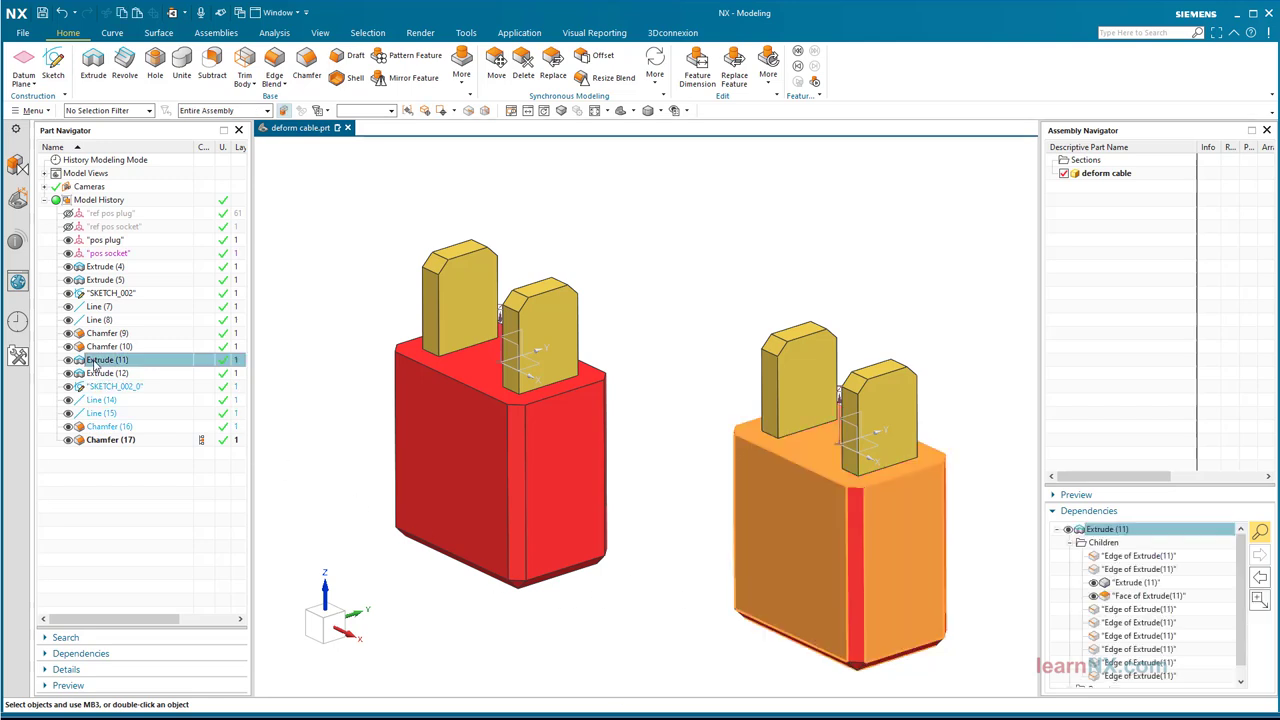
{"action": "left_click", "coordinate": [108, 426], "text": "ctrl"}
{"action": "right_click", "coordinate": [112, 430]}
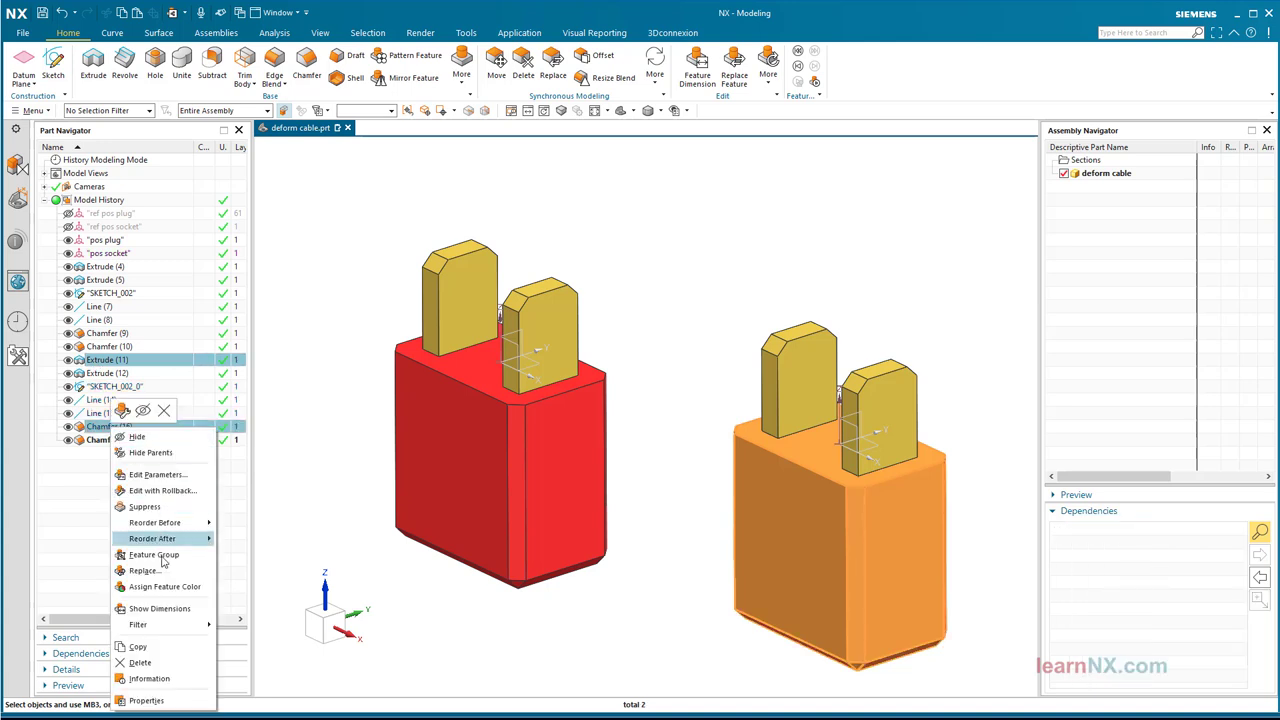
{"action": "left_click", "coordinate": [172, 592]}
{"action": "left_click", "coordinate": [414, 249]}
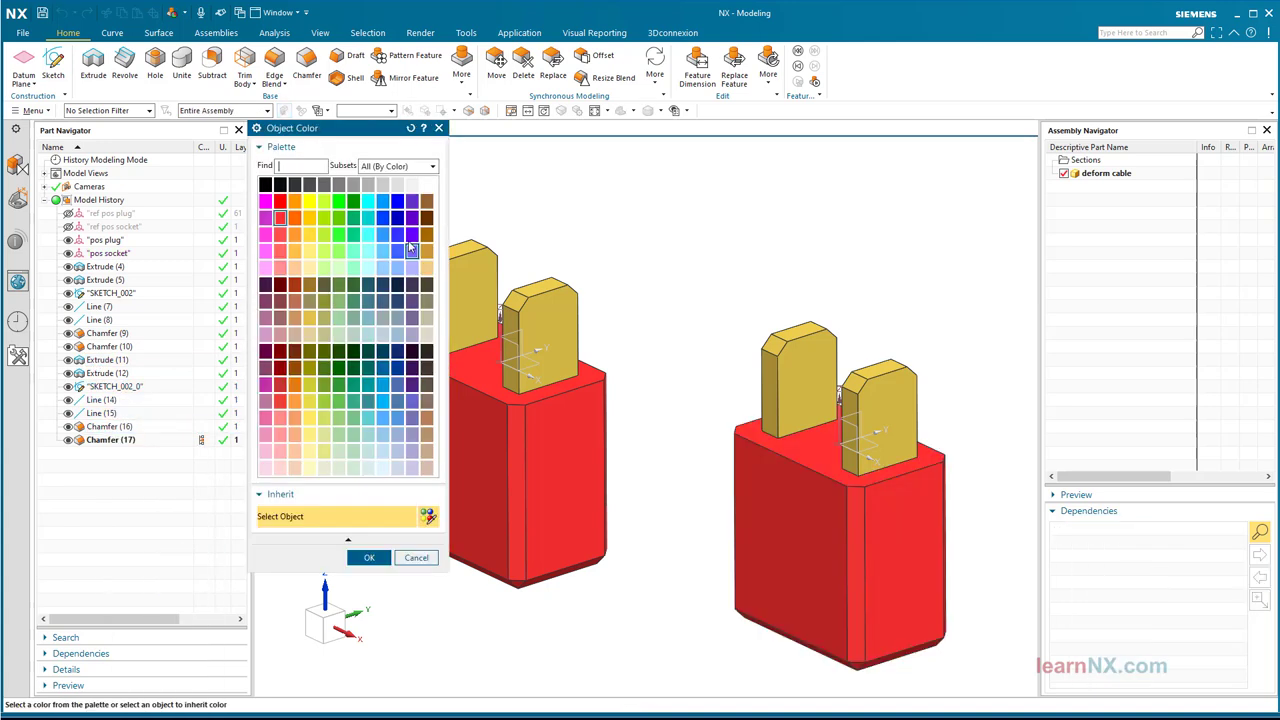
{"action": "left_click", "coordinate": [381, 205]}
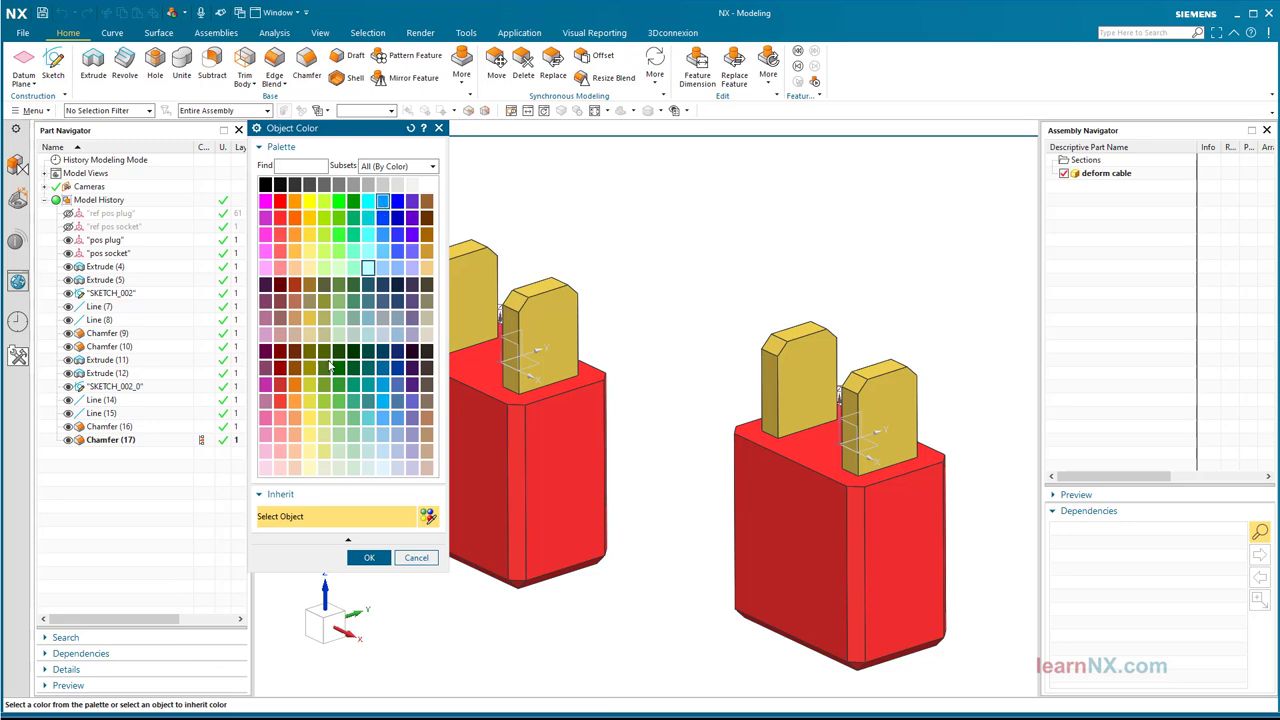
{"action": "left_click", "coordinate": [367, 557]}
{"action": "left_click", "coordinate": [321, 348]}
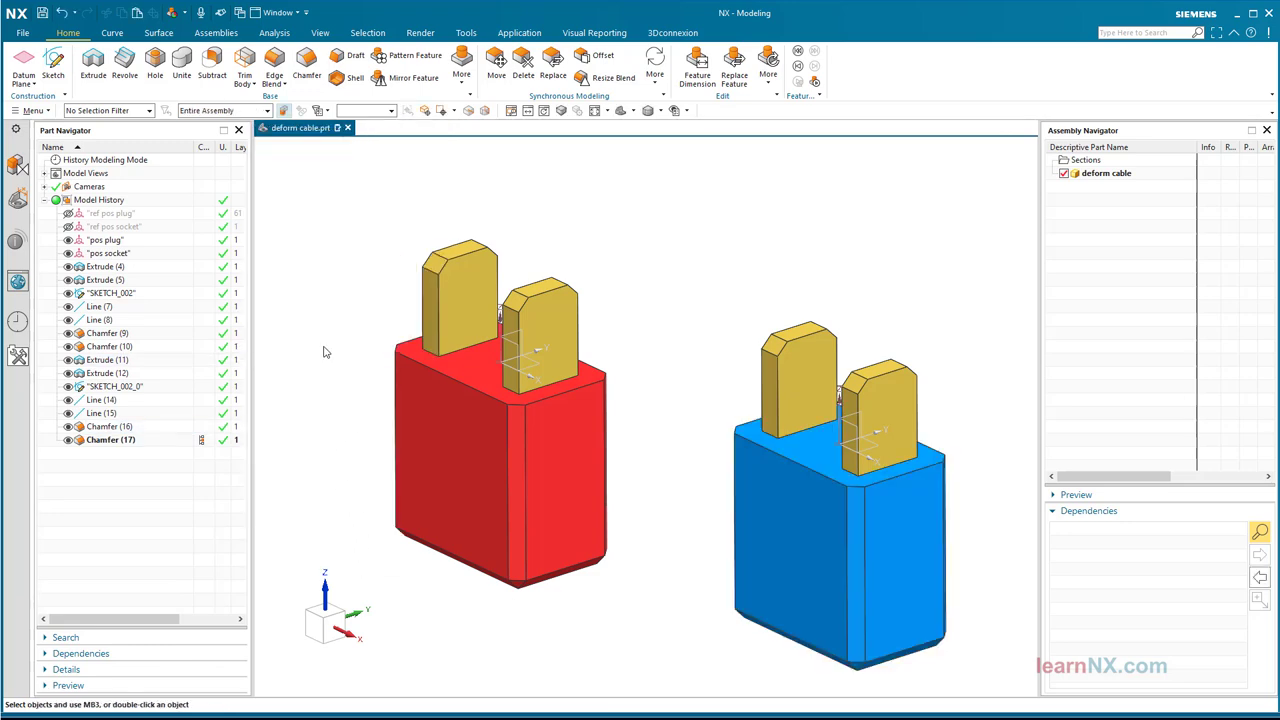
Edit the pasted prong extrude, Extrude (12), reversing its direction and setting its Boolean to Subtract from the blue socket block.
{"action": "left_click", "coordinate": [112, 374]}
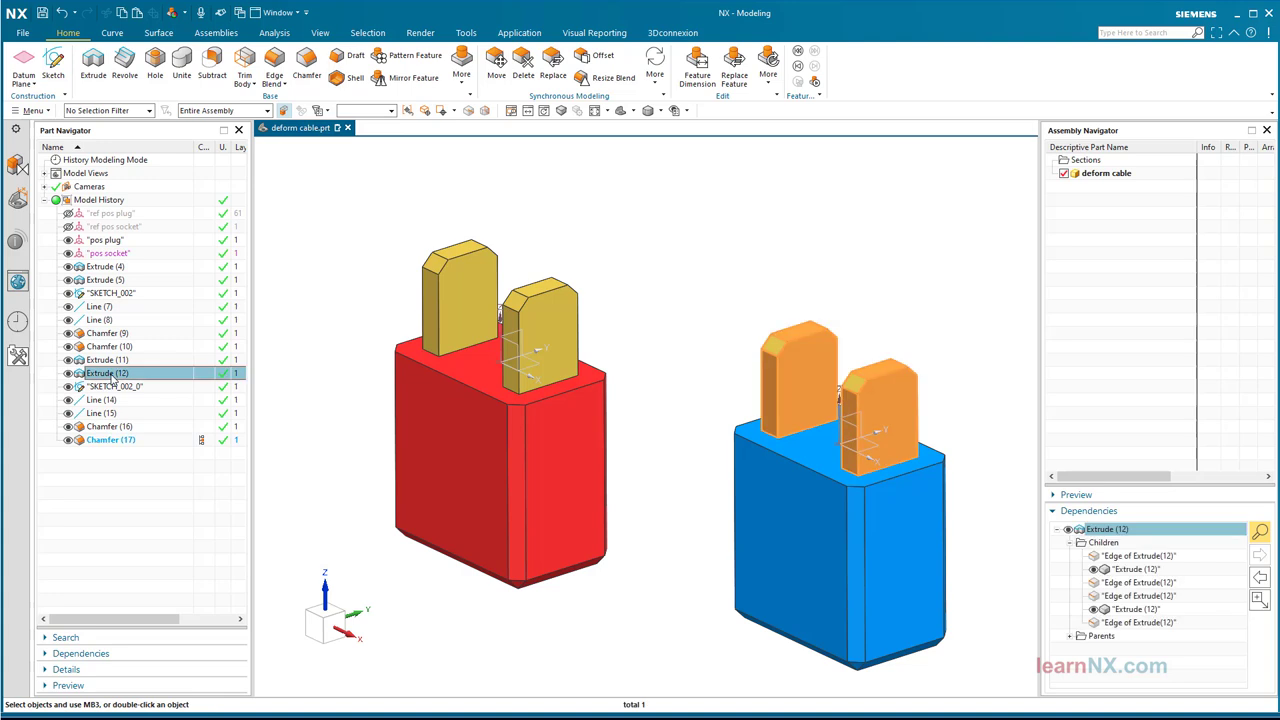
{"action": "double_click", "coordinate": [112, 374]}
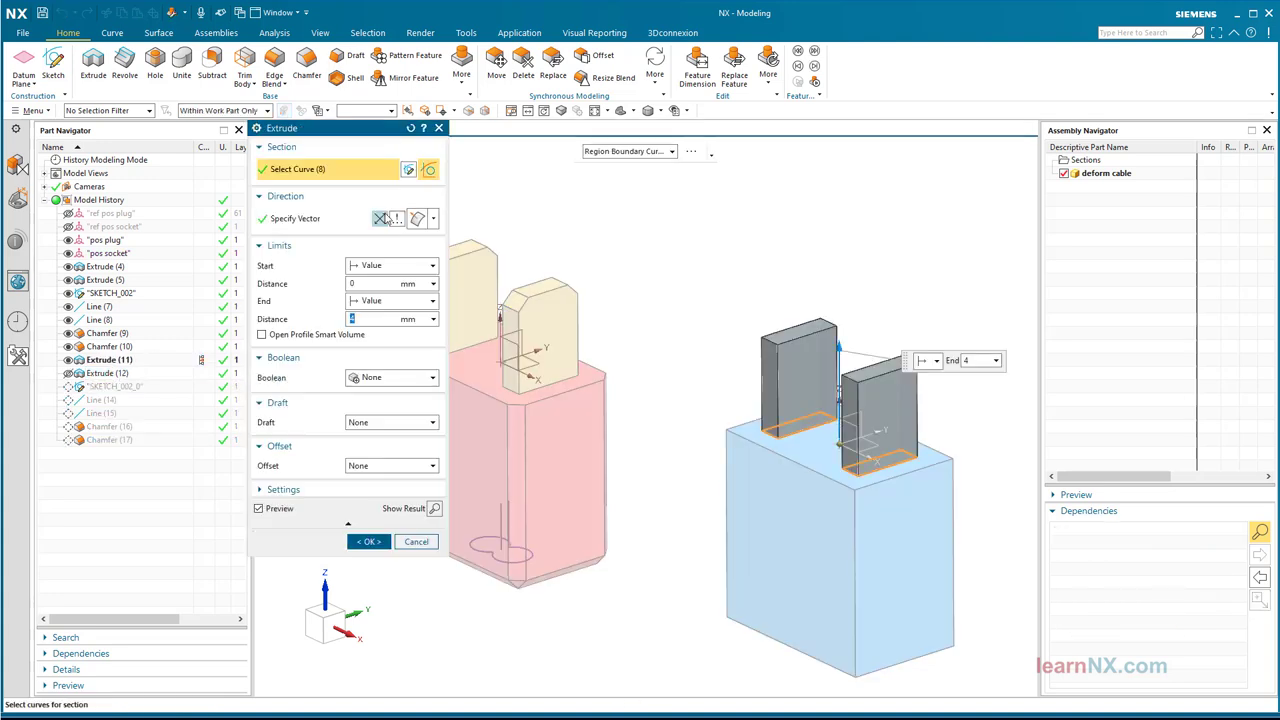
{"action": "left_click", "coordinate": [396, 379]}
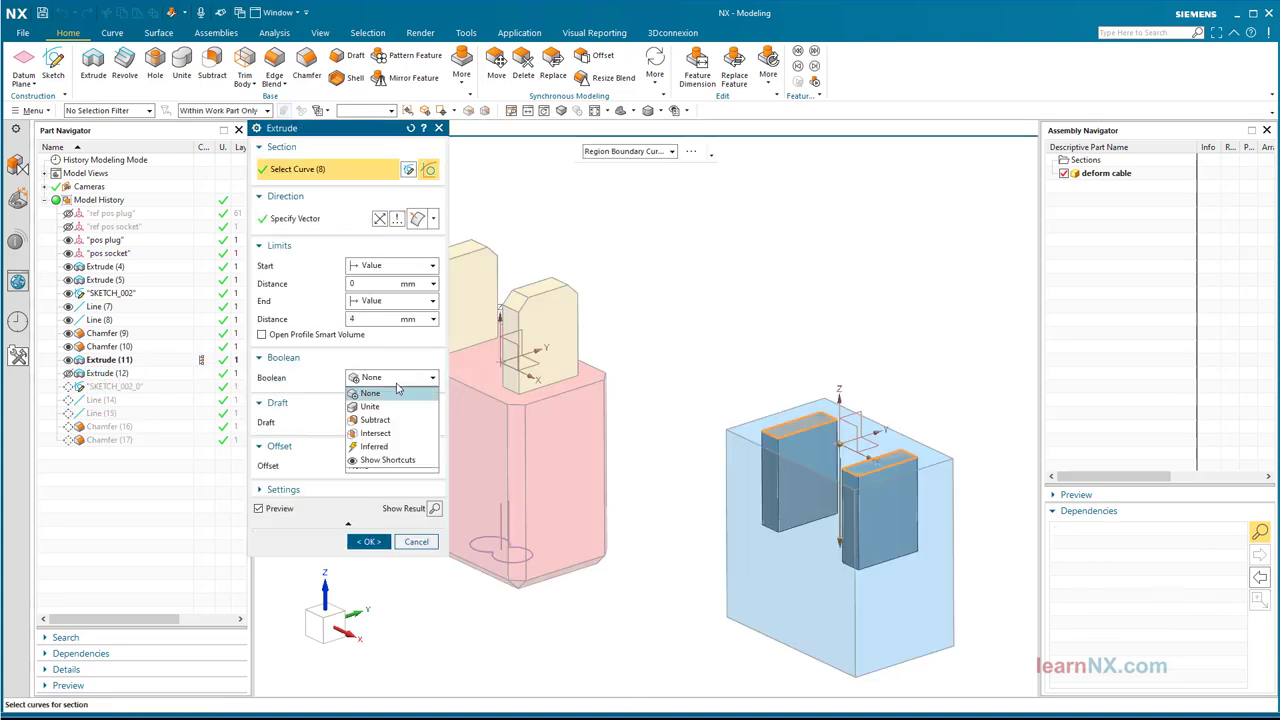
{"action": "left_click", "coordinate": [383, 420]}
{"action": "left_click", "coordinate": [745, 515]}
{"action": "left_click", "coordinate": [369, 564]}
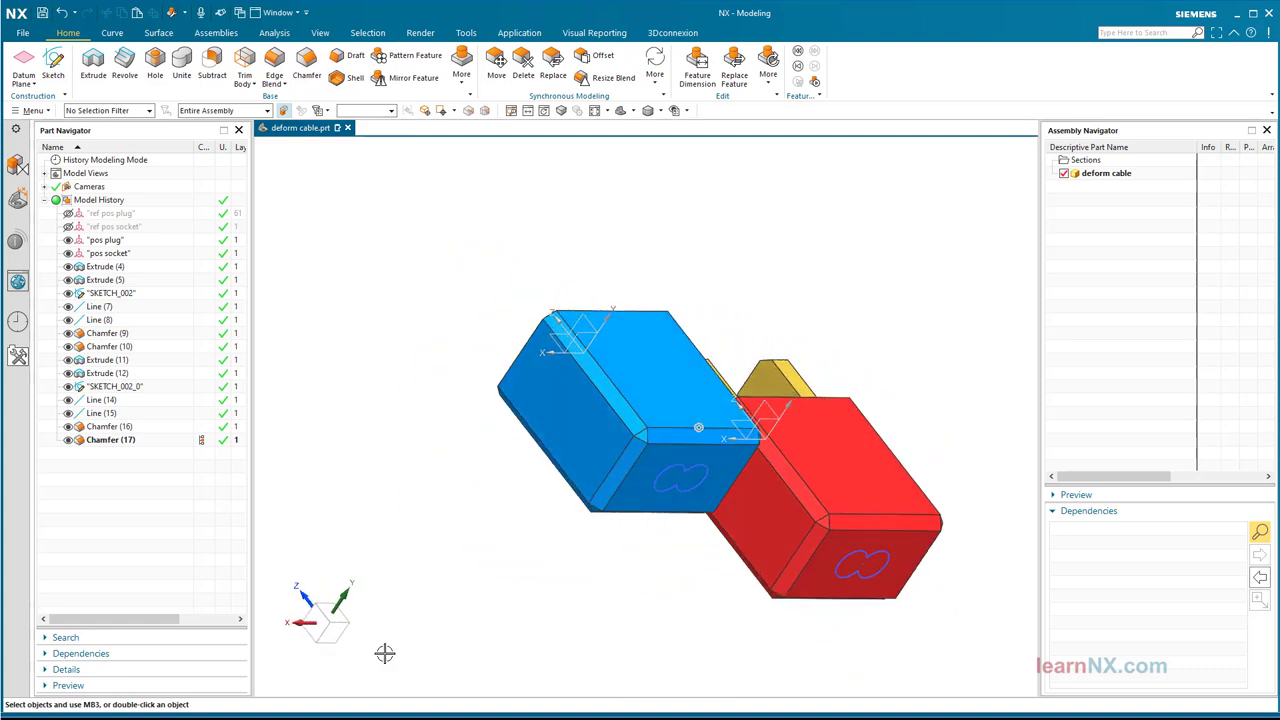
Switch the display to Static Wireframe and create a G1 bridge curve from the socket's Line (14) to the plug's Line (7).
{"action": "left_click", "coordinate": [659, 113]}
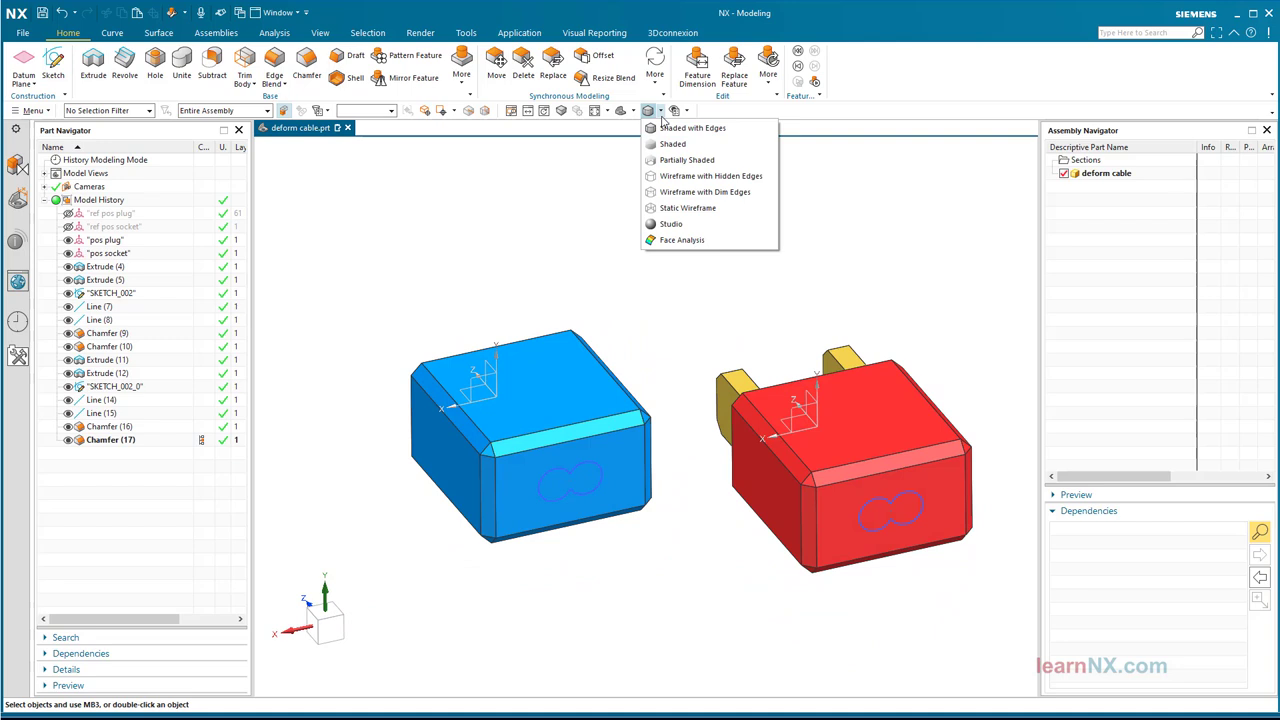
{"action": "left_click", "coordinate": [690, 211]}
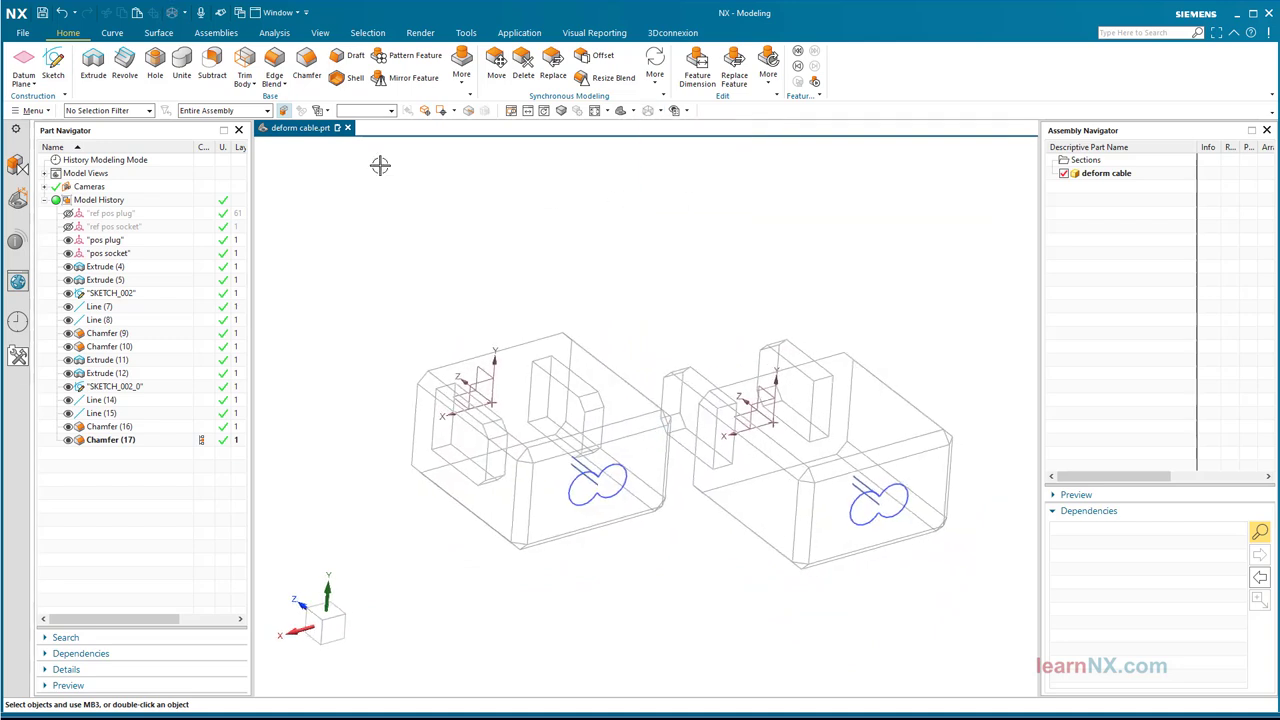
{"action": "left_click", "coordinate": [113, 33]}
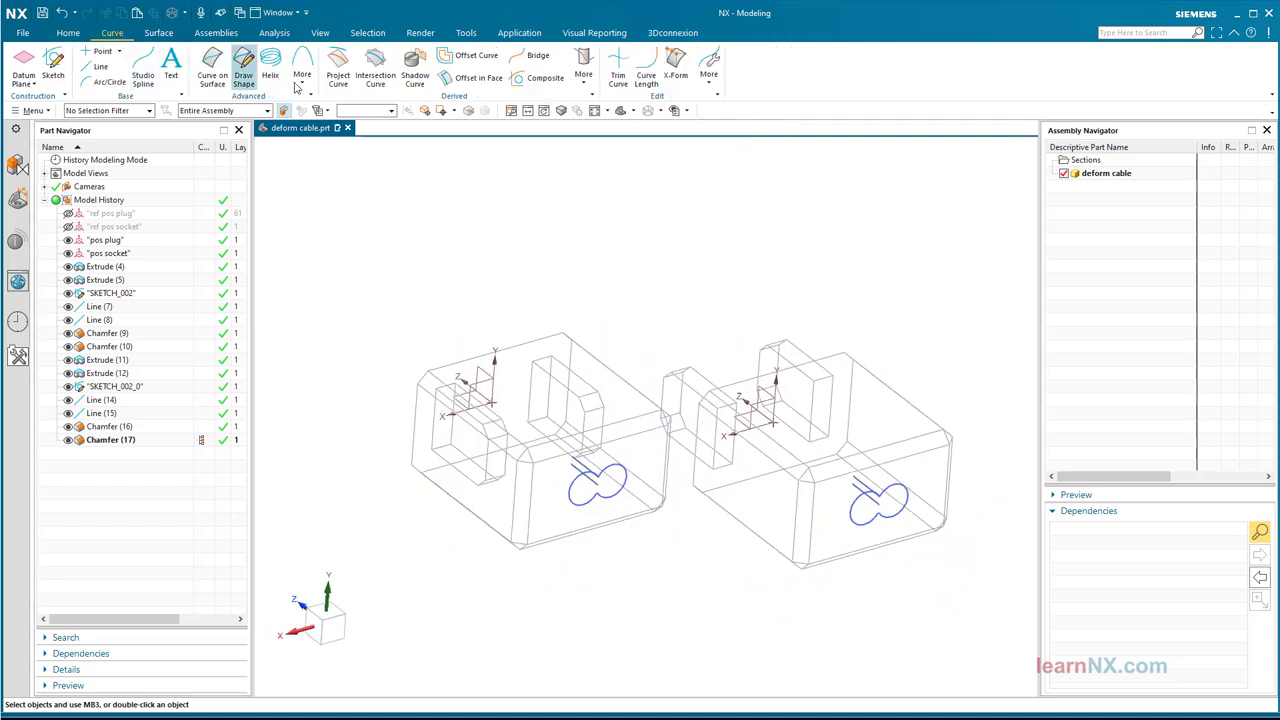
{"action": "left_click", "coordinate": [538, 56]}
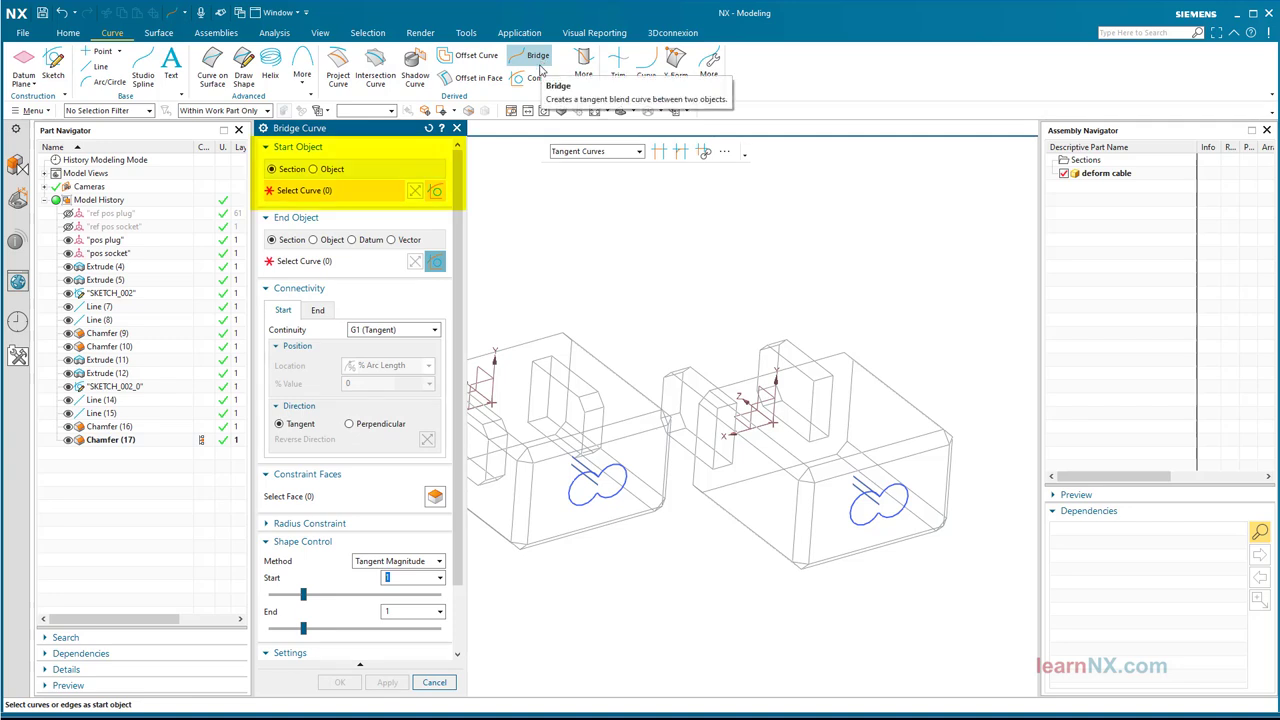
{"action": "scroll", "coordinate": [605, 490], "scroll_direction": "up", "scroll_amount": 5}
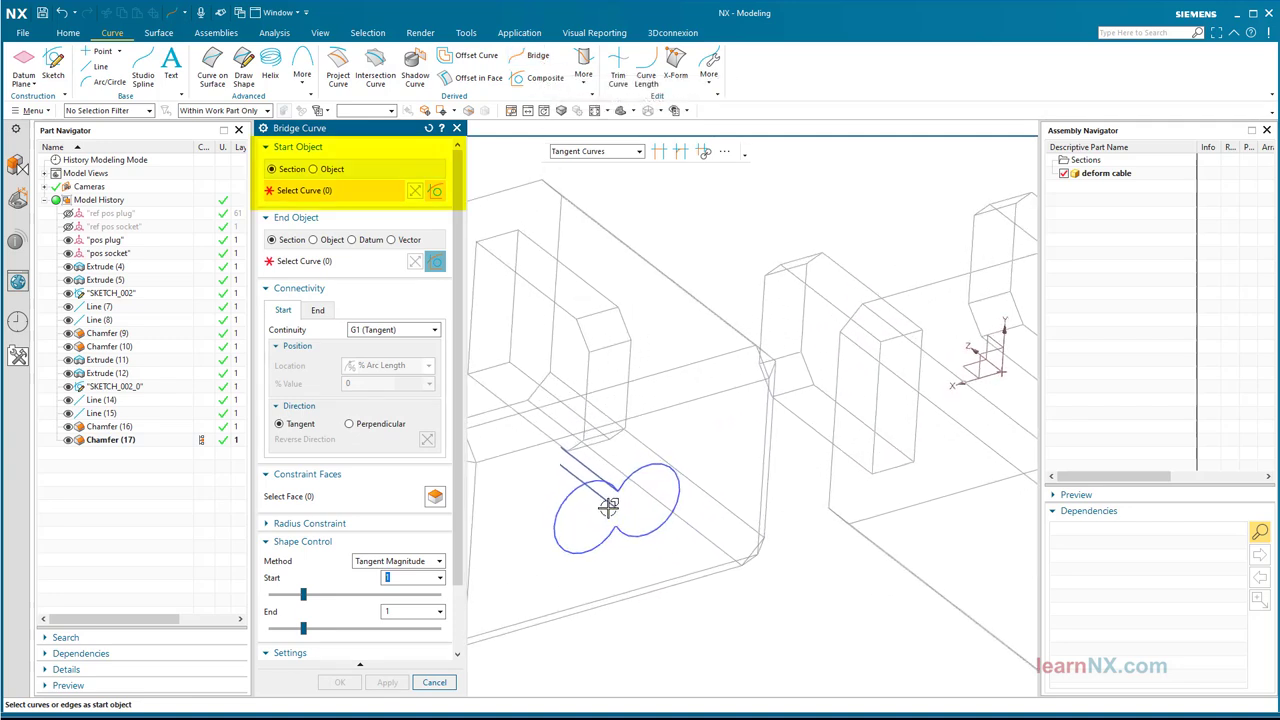
{"action": "left_click", "coordinate": [605, 503]}
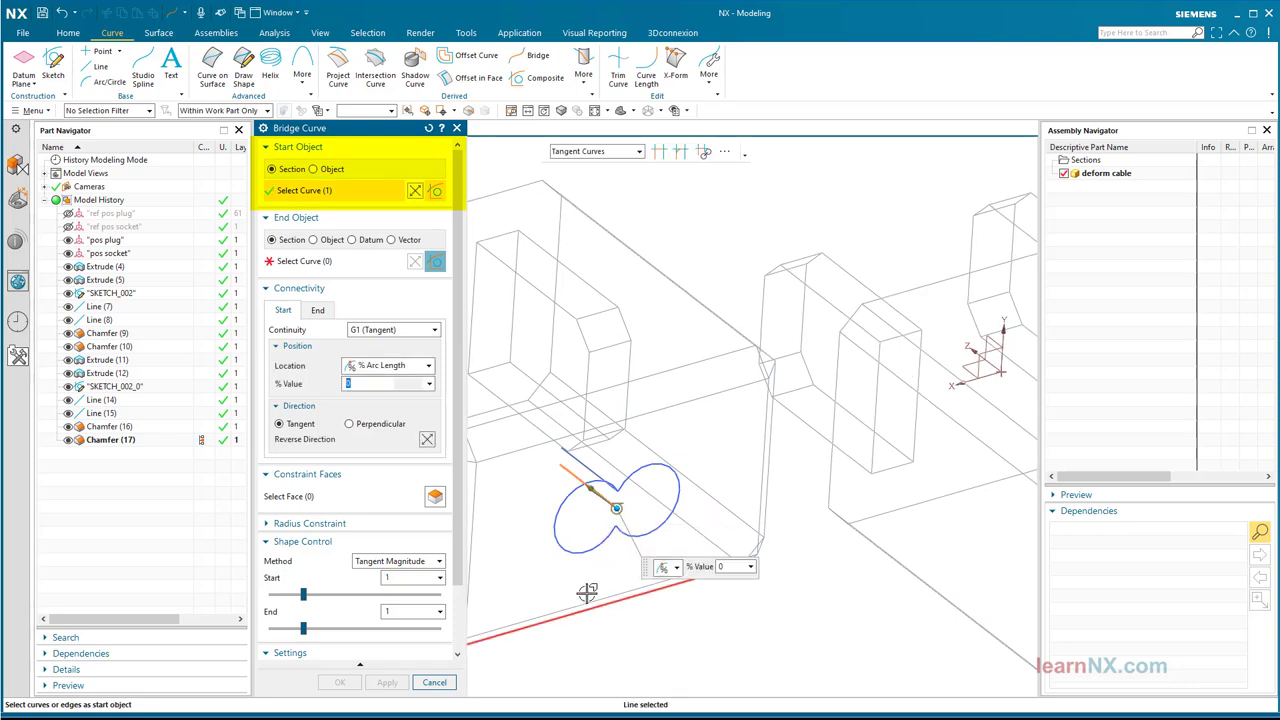
{"action": "left_click", "coordinate": [350, 264]}
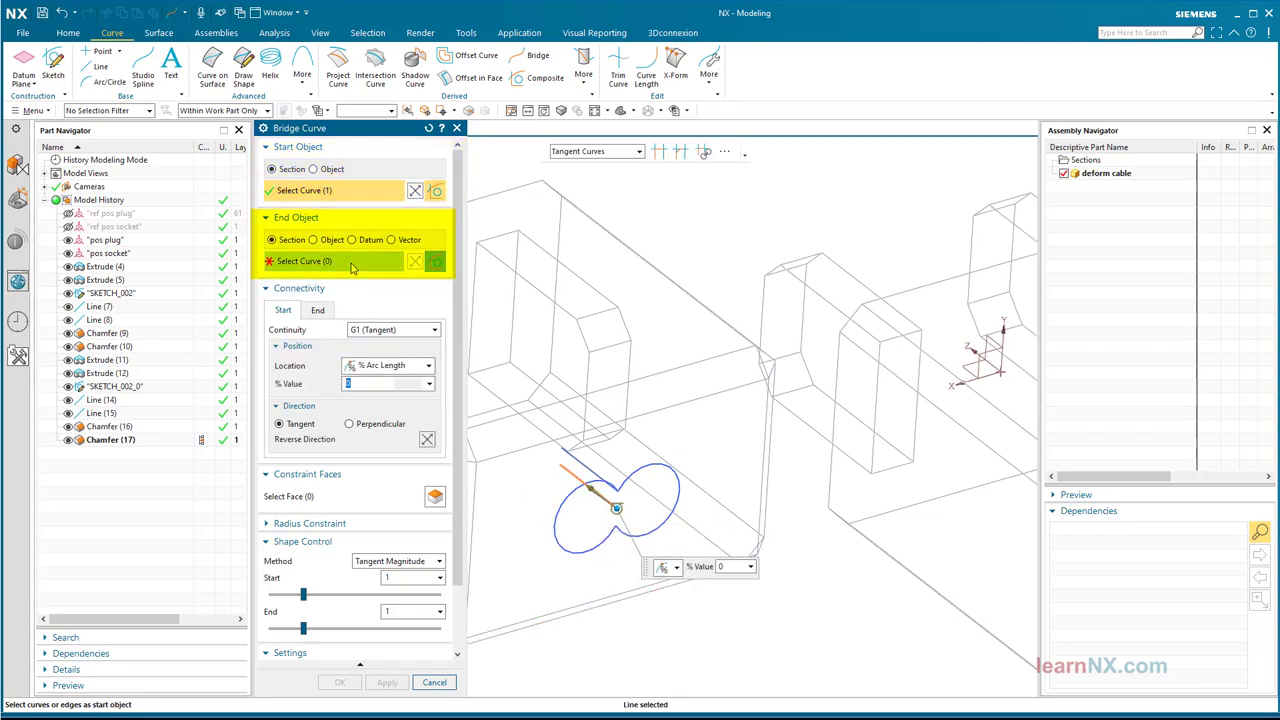
{"action": "middle_click_drag", "start_coordinate": [600, 480], "coordinate": [851, 523]}
{"action": "left_click", "coordinate": [845, 514]}
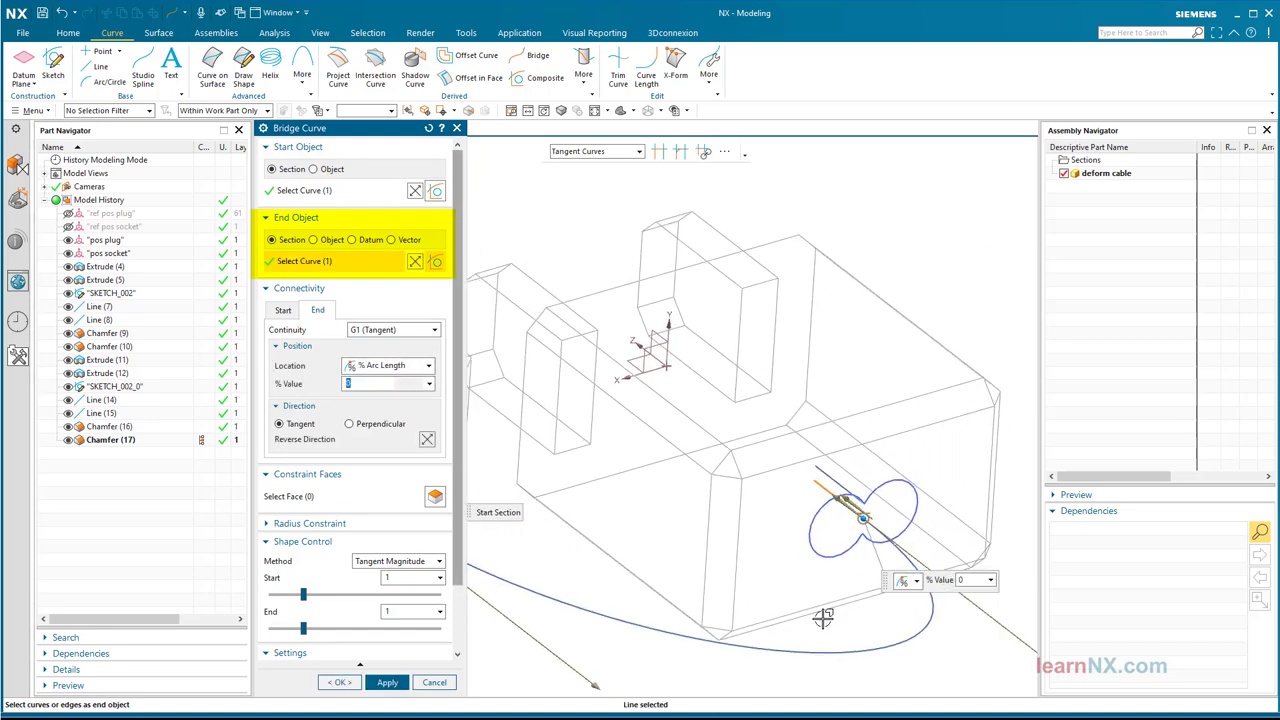
{"action": "key", "text": "Home"}
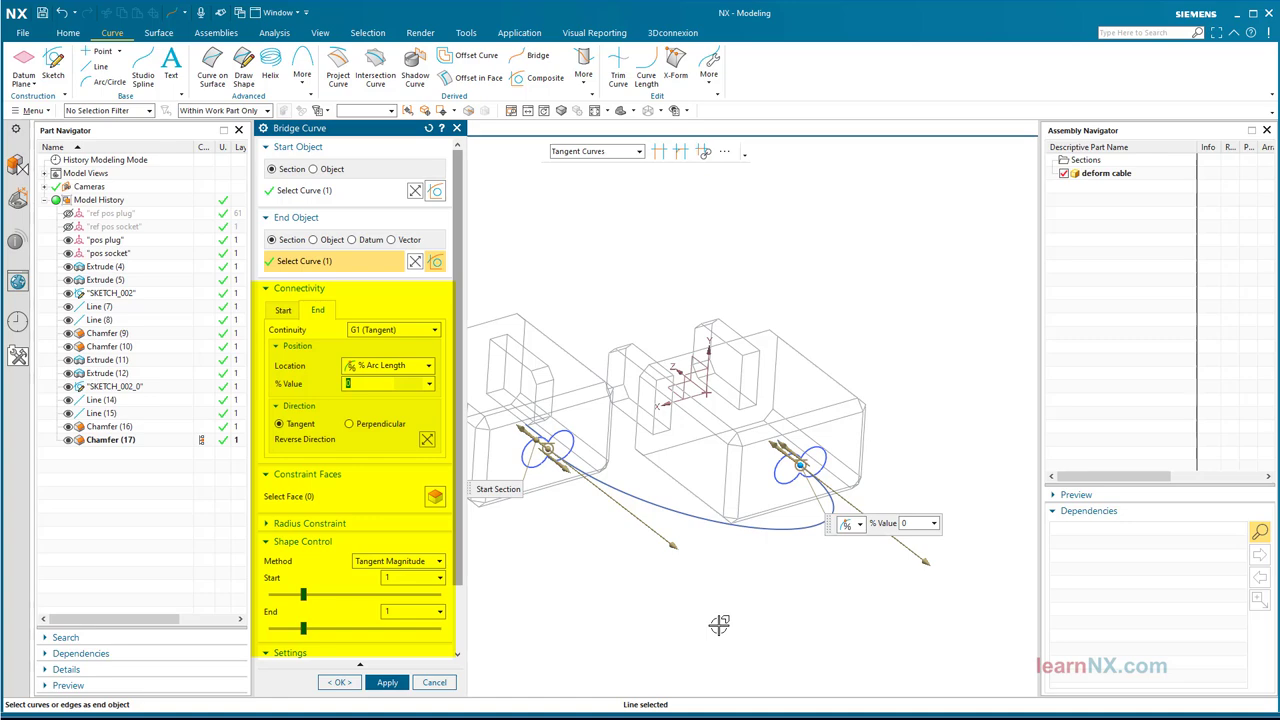
{"action": "left_click", "coordinate": [339, 683]}
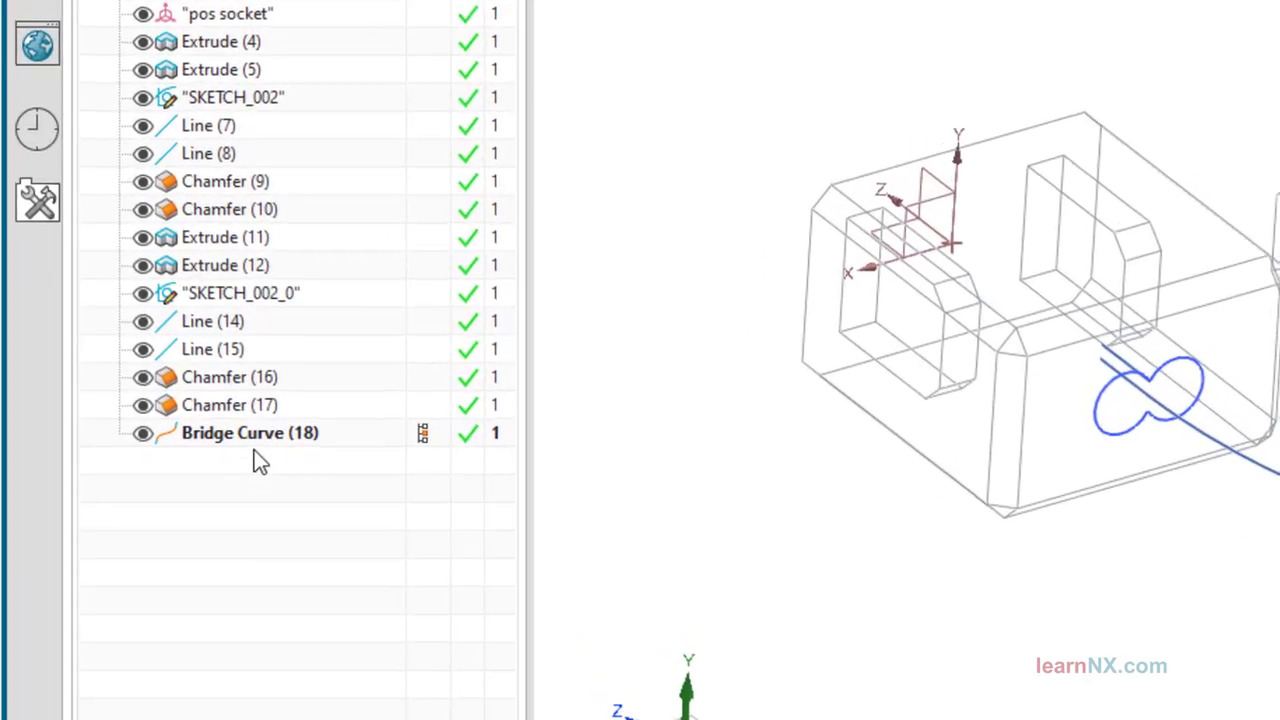
Rename the bridge curve between Line (14) and Line (7) as "Spine Curve".
{"action": "left_click", "coordinate": [119, 466]}
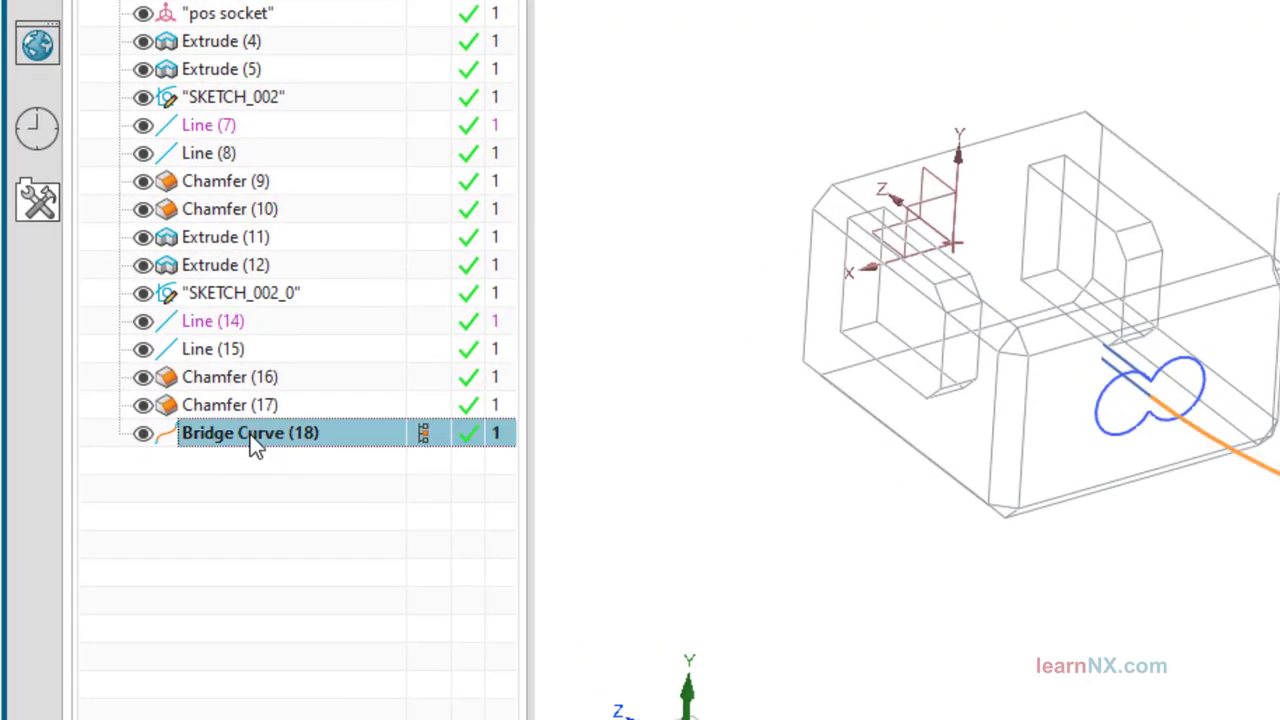
{"action": "left_click", "coordinate": [250, 434]}
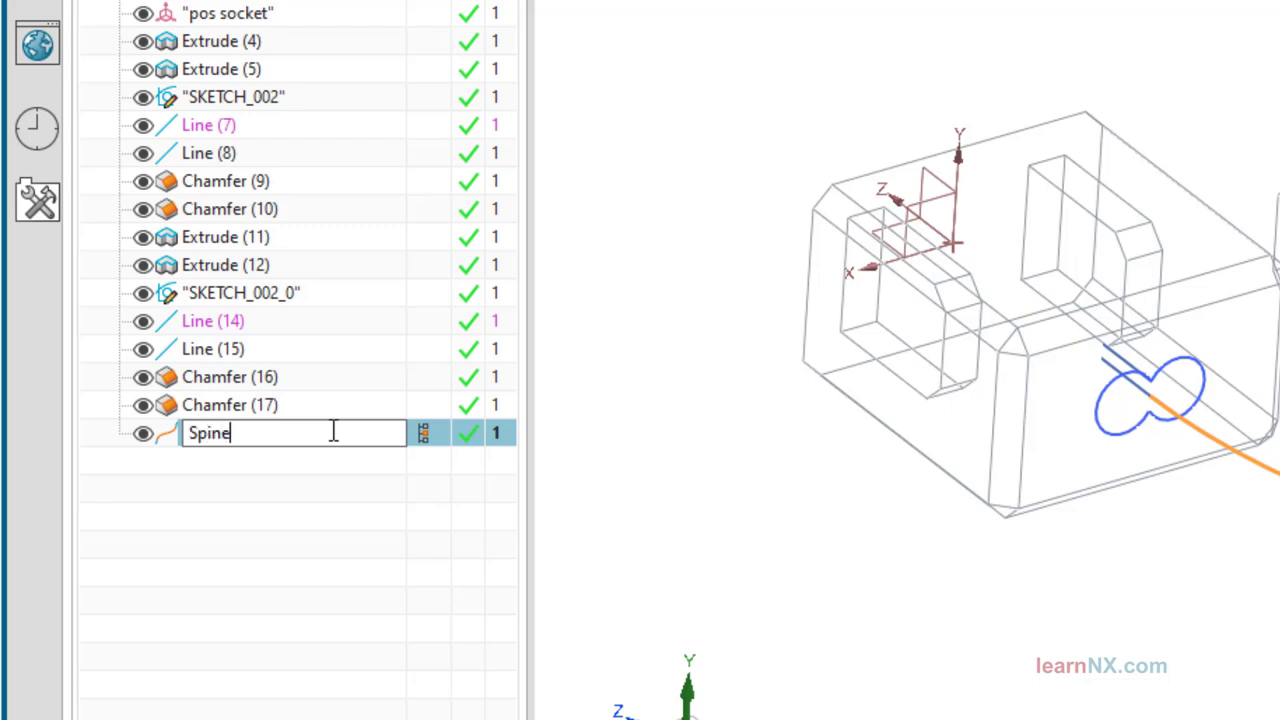
{"action": "type", "text": "Spine Curve"}
{"action": "key", "text": "Return"}
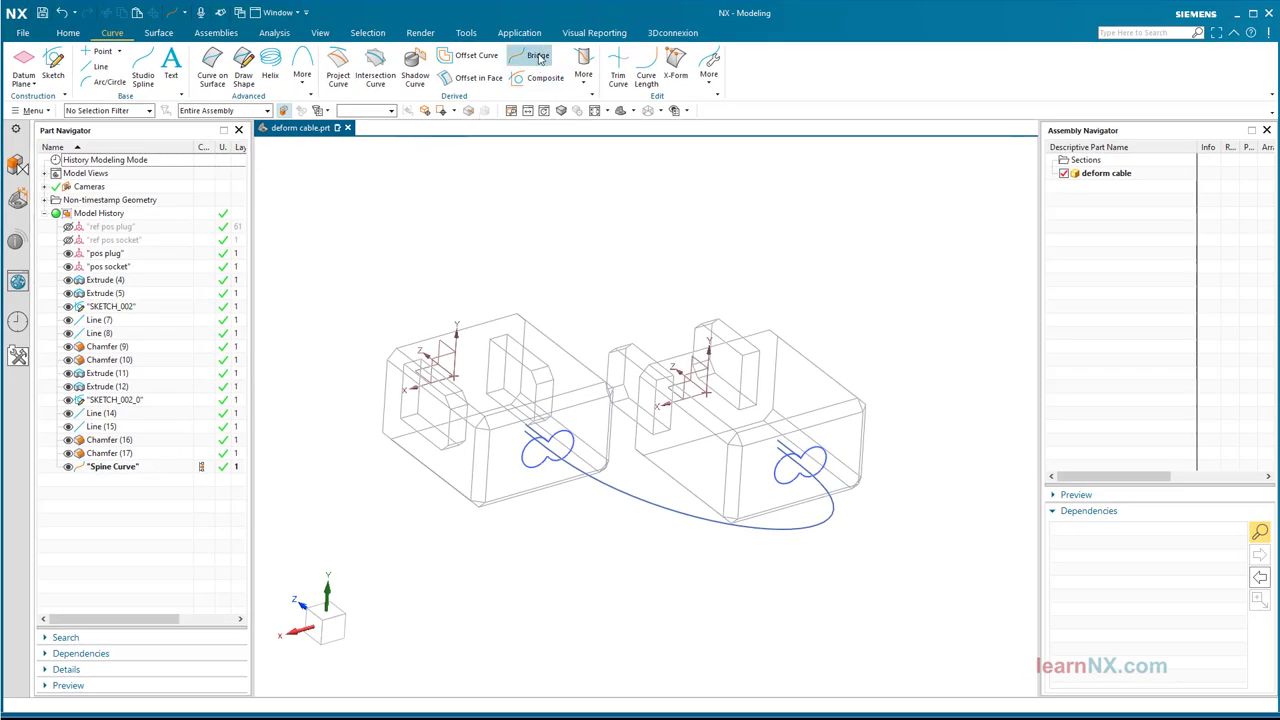
Create a second G1 bridge curve from the socket's Line (15) to the plug's Line (8).
{"action": "left_click", "coordinate": [538, 55]}
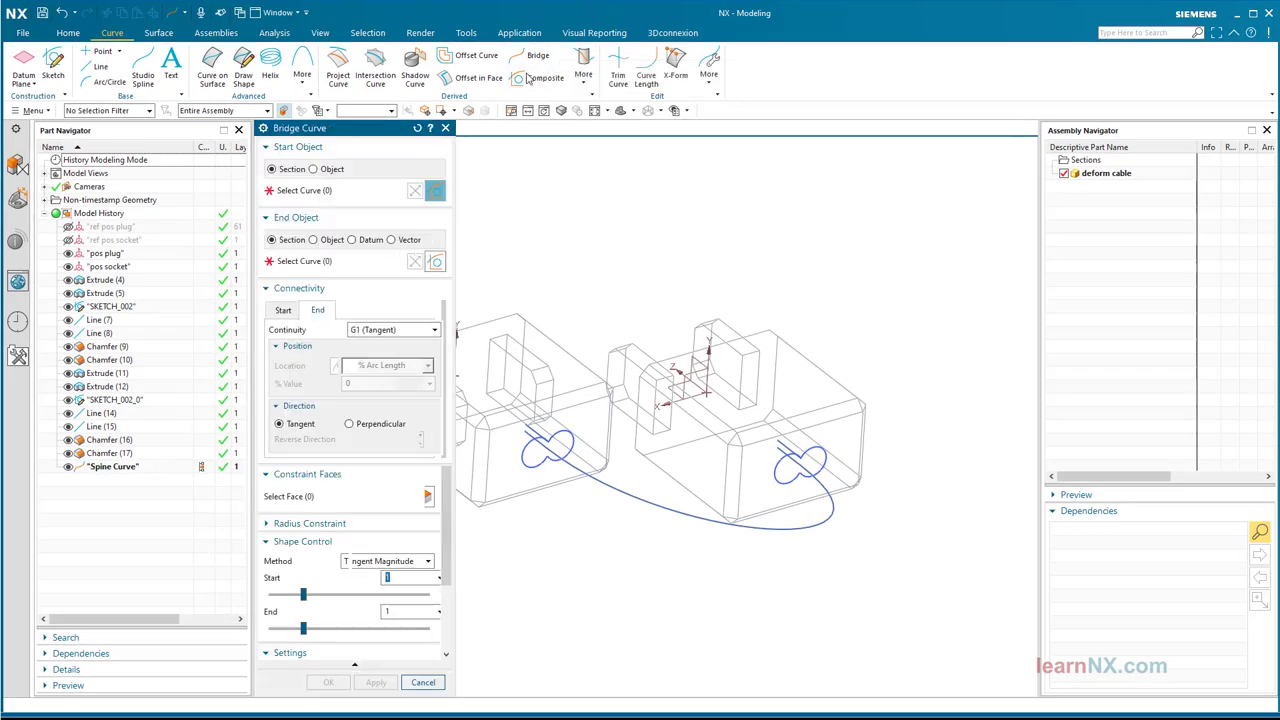
{"action": "scroll", "coordinate": [606, 366], "scroll_direction": "up", "scroll_amount": 5}
{"action": "scroll", "coordinate": [606, 366], "scroll_direction": "up", "scroll_amount": 4}
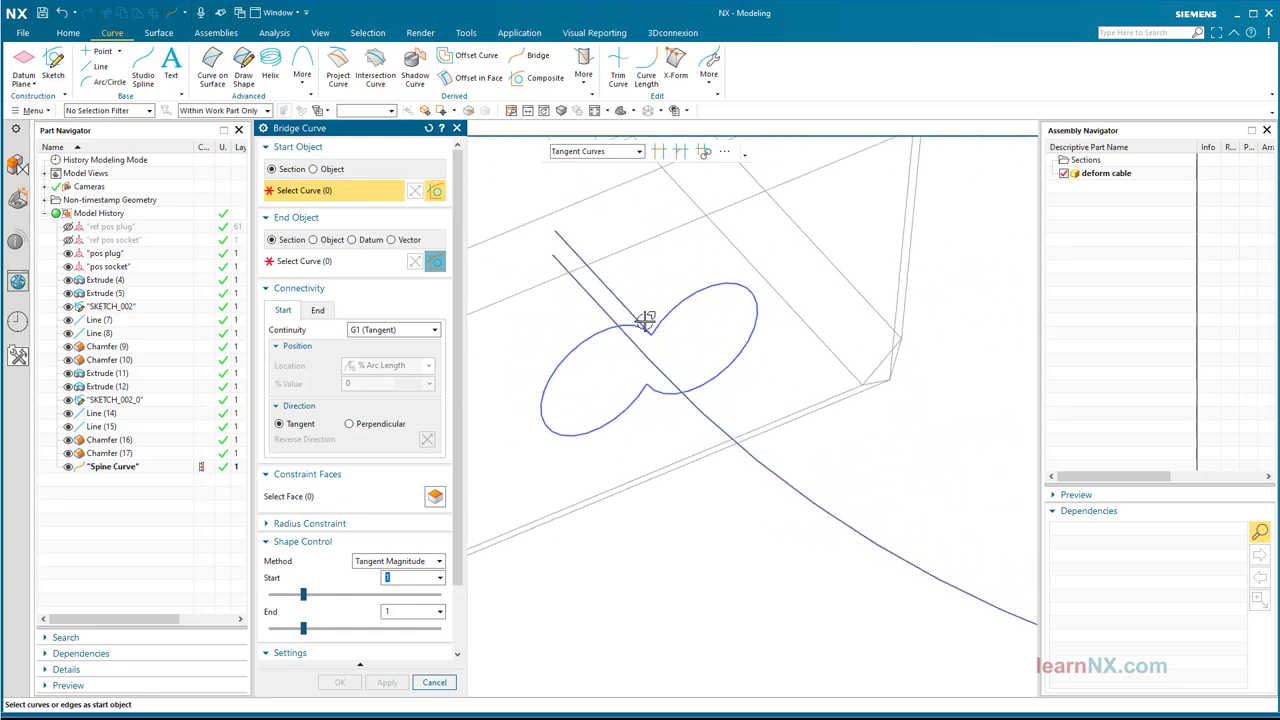
{"action": "left_click", "coordinate": [645, 316]}
{"action": "scroll", "coordinate": [645, 316], "scroll_direction": "down", "scroll_amount": 8}
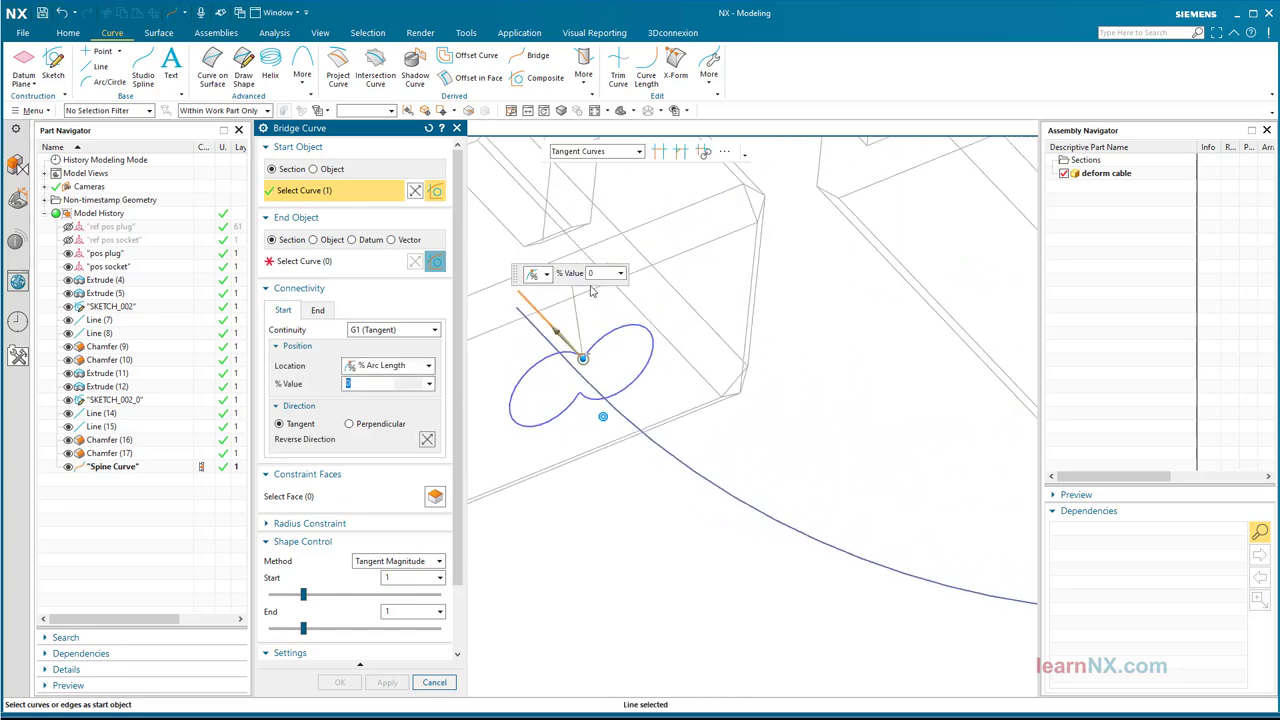
{"action": "left_click", "coordinate": [338, 260]}
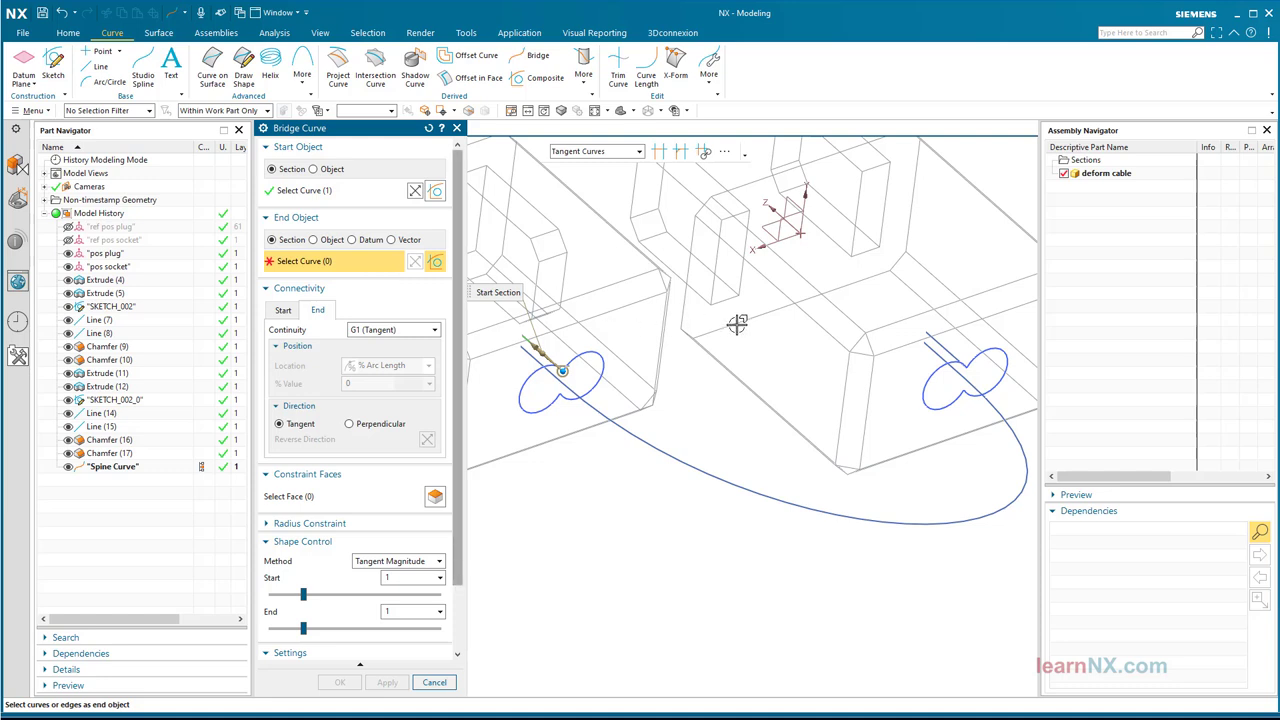
{"action": "left_click", "coordinate": [960, 358]}
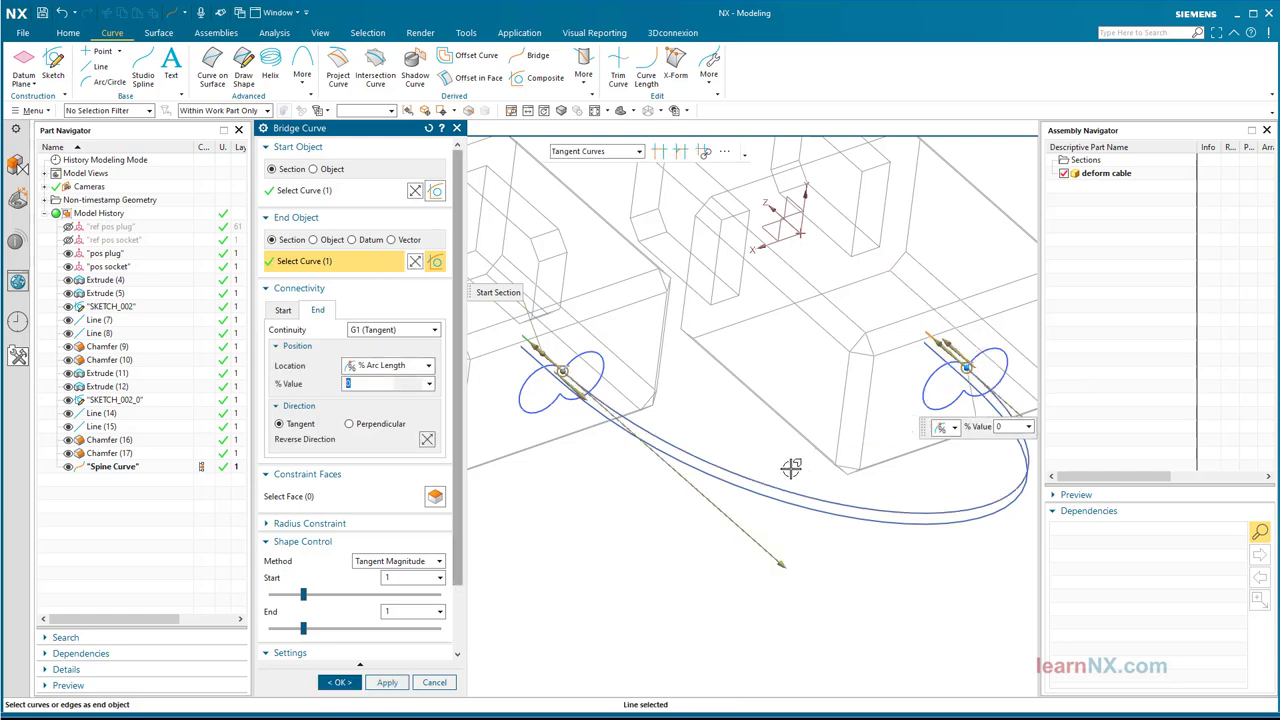
{"action": "left_click", "coordinate": [350, 686]}
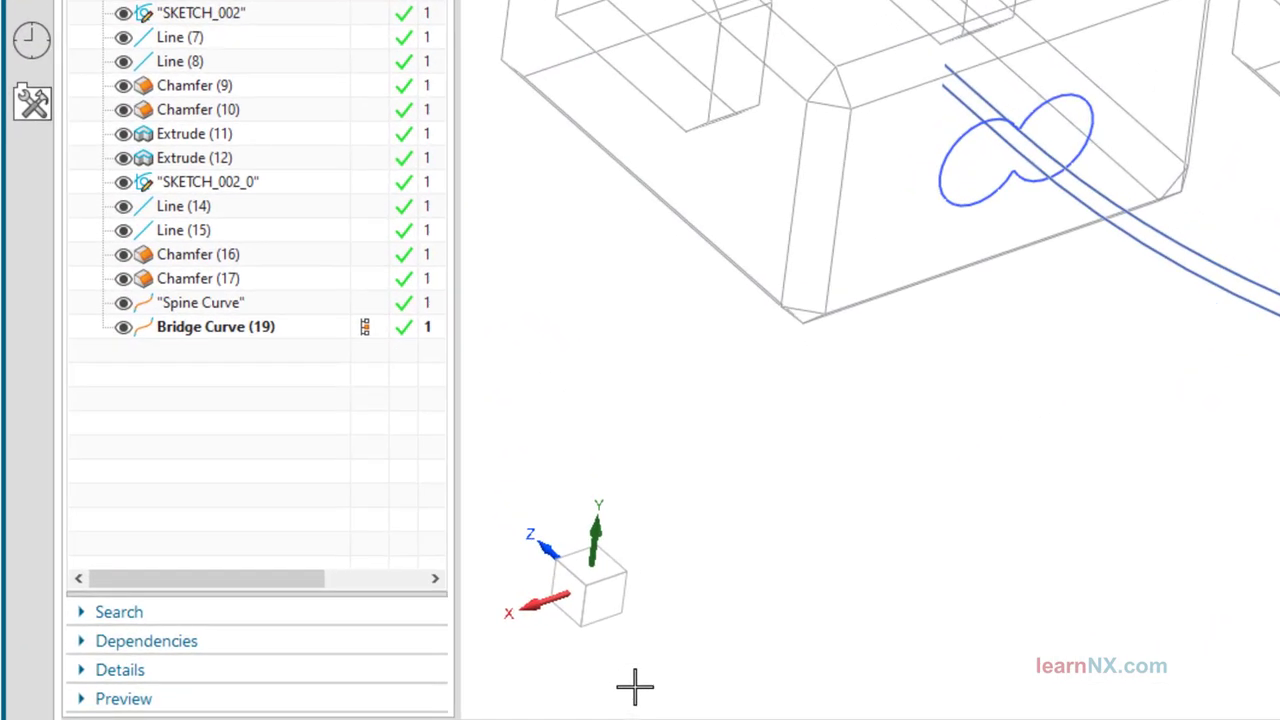
Rename the second bridge curve as "Guide Curve".
{"action": "left_click", "coordinate": [197, 334]}
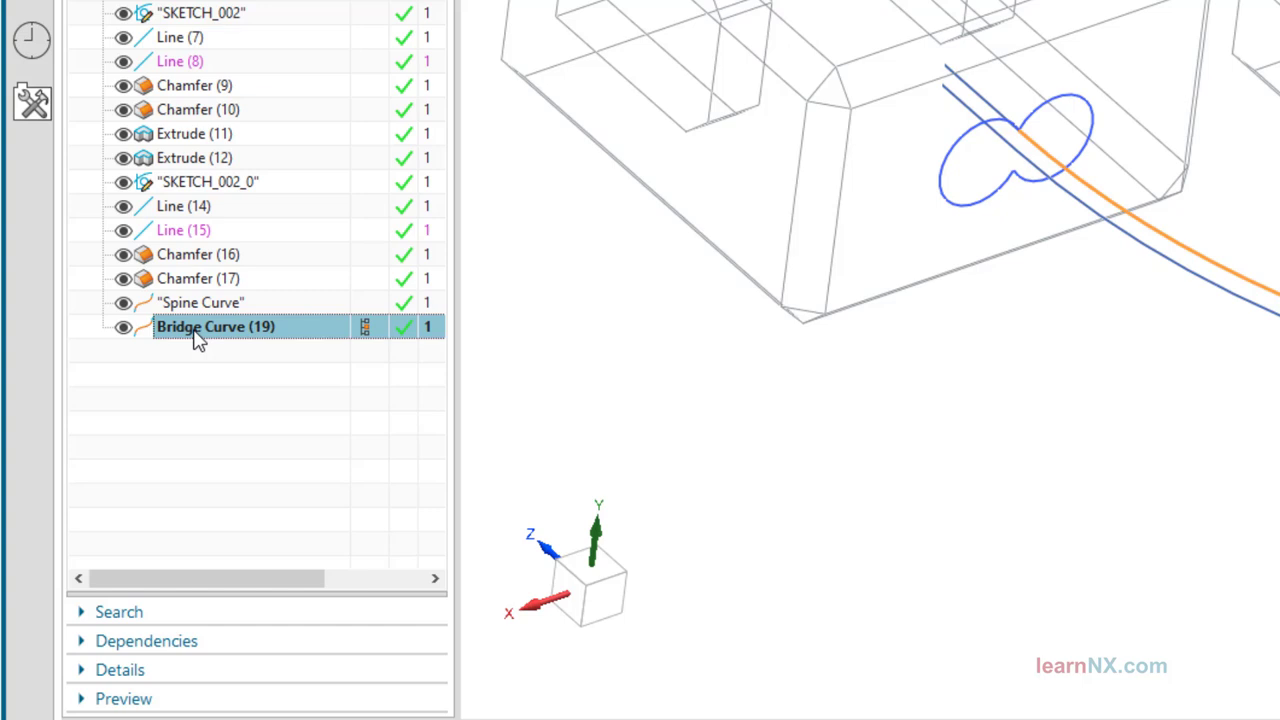
{"action": "left_click", "coordinate": [197, 334]}
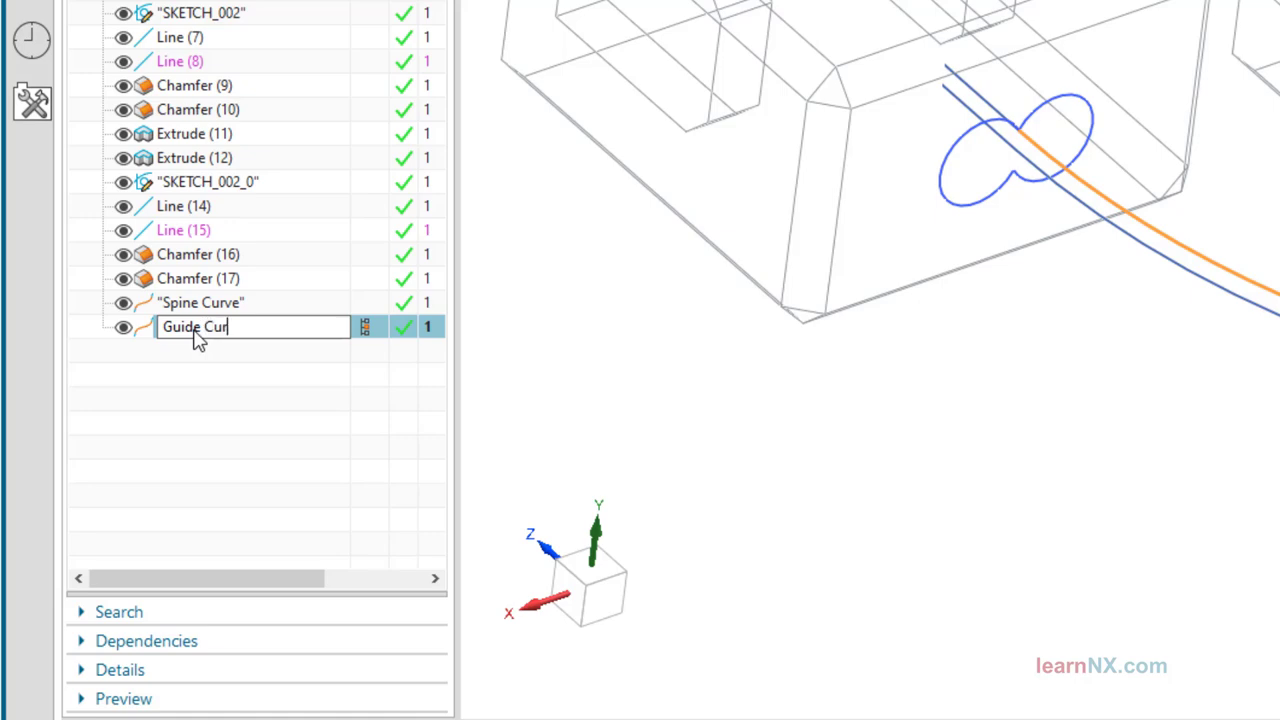
{"action": "key", "text": "Return"}
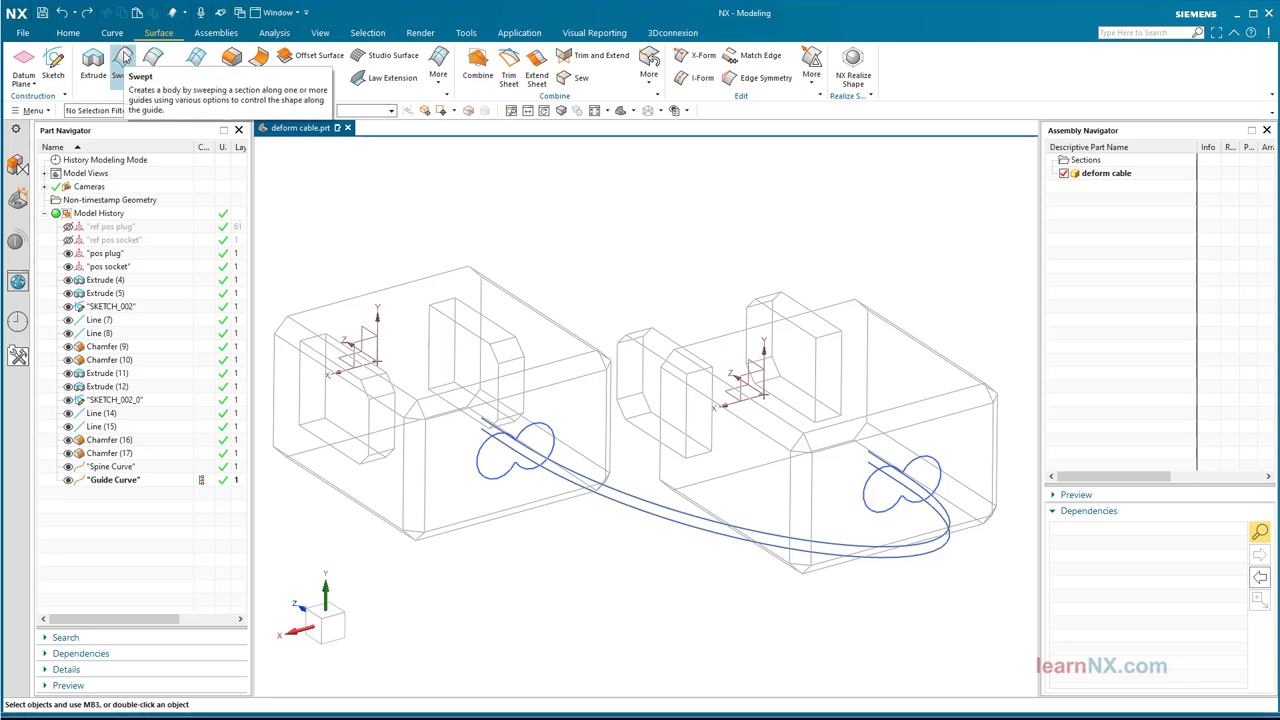
Start a Swept feature with the socket's double-circle profile as the section and the Guide Curve as its guide.
{"action": "left_click", "coordinate": [123, 57]}
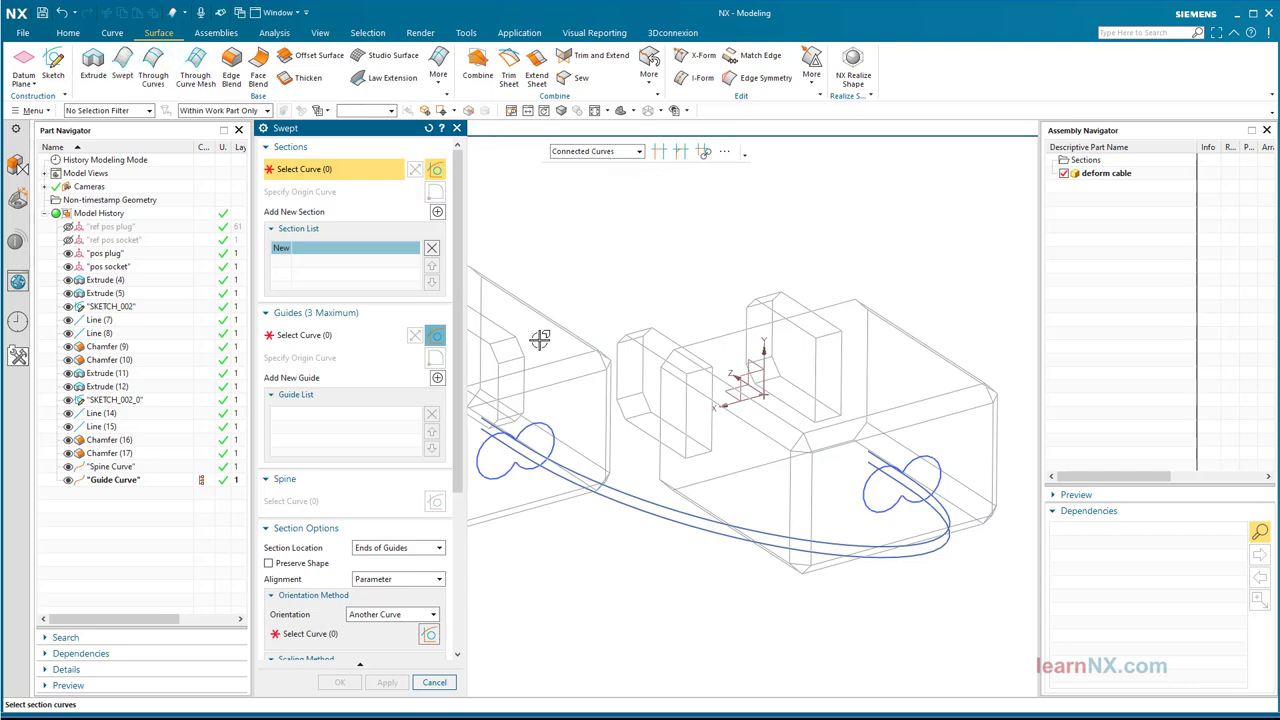
{"action": "left_click", "coordinate": [512, 436]}
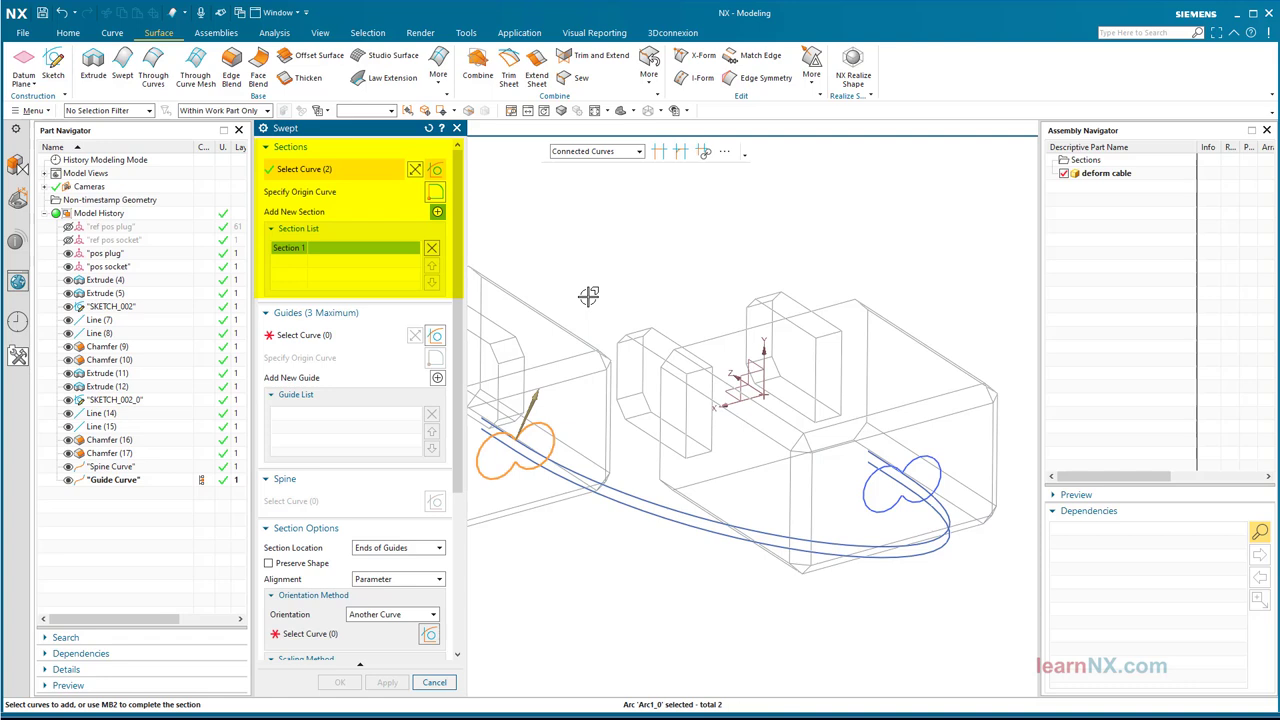
{"action": "middle_click", "coordinate": [588, 296]}
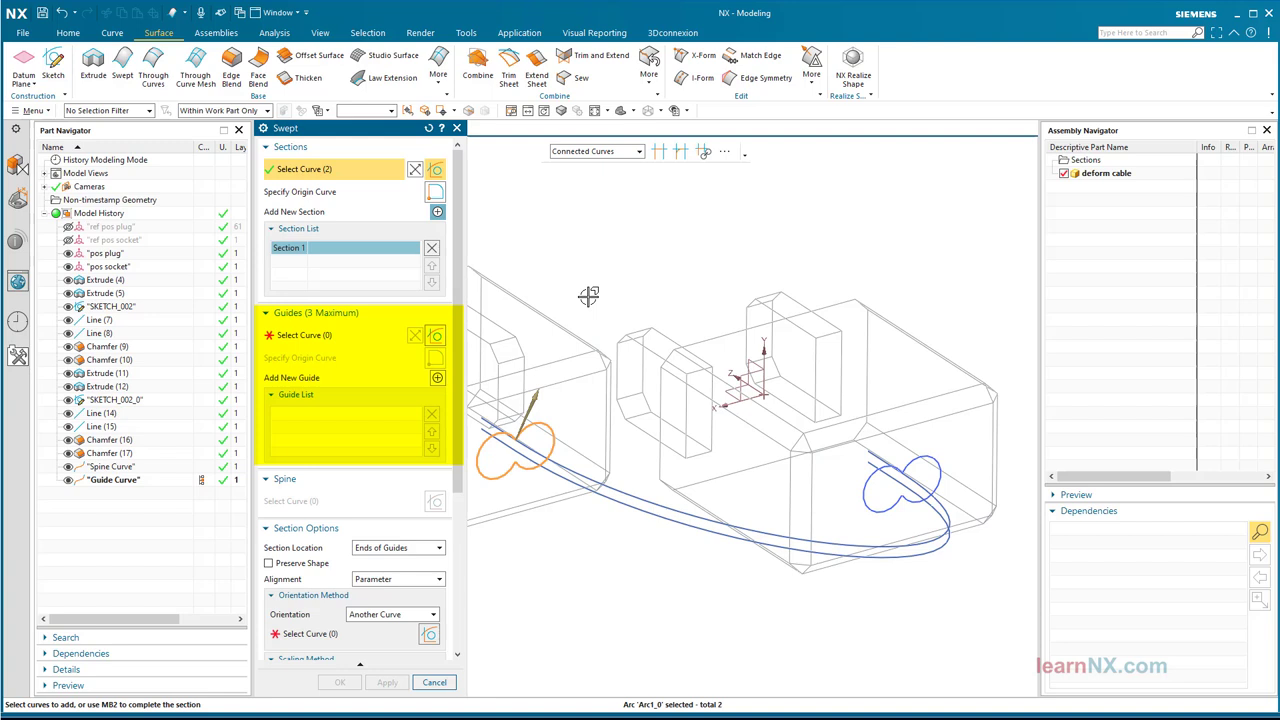
{"action": "left_click", "coordinate": [368, 341]}
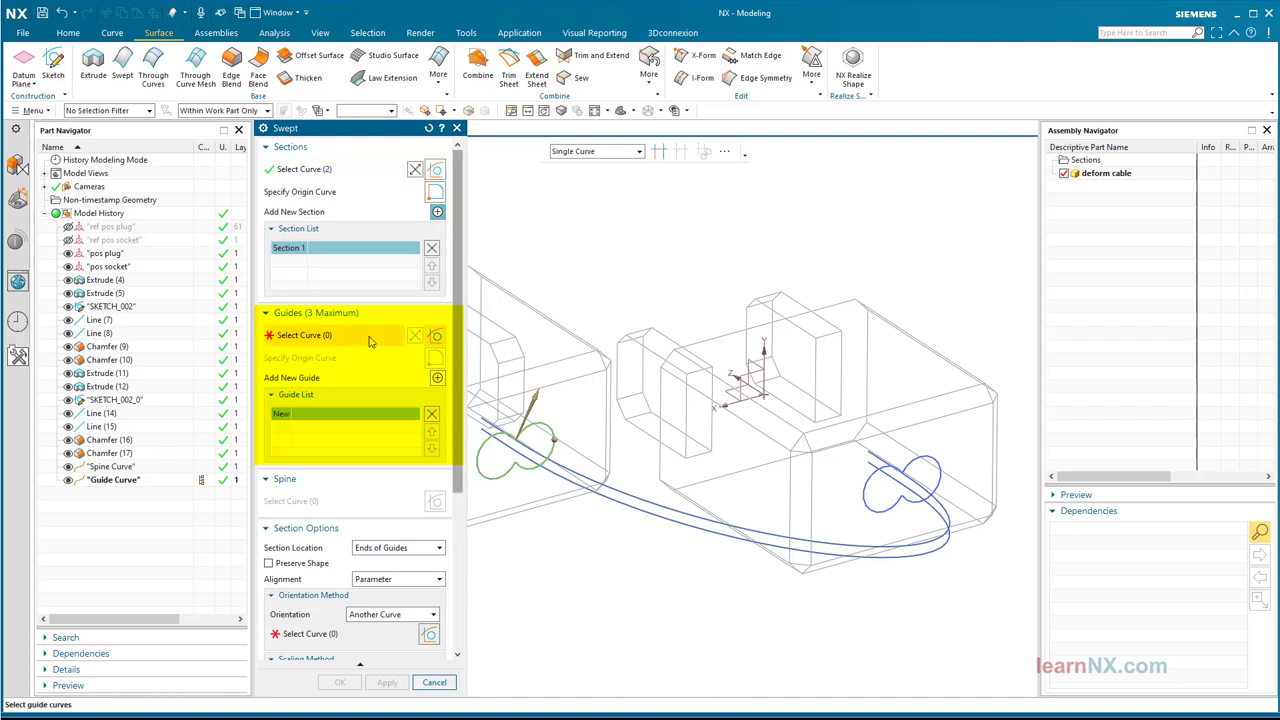
{"action": "left_click", "coordinate": [130, 481]}
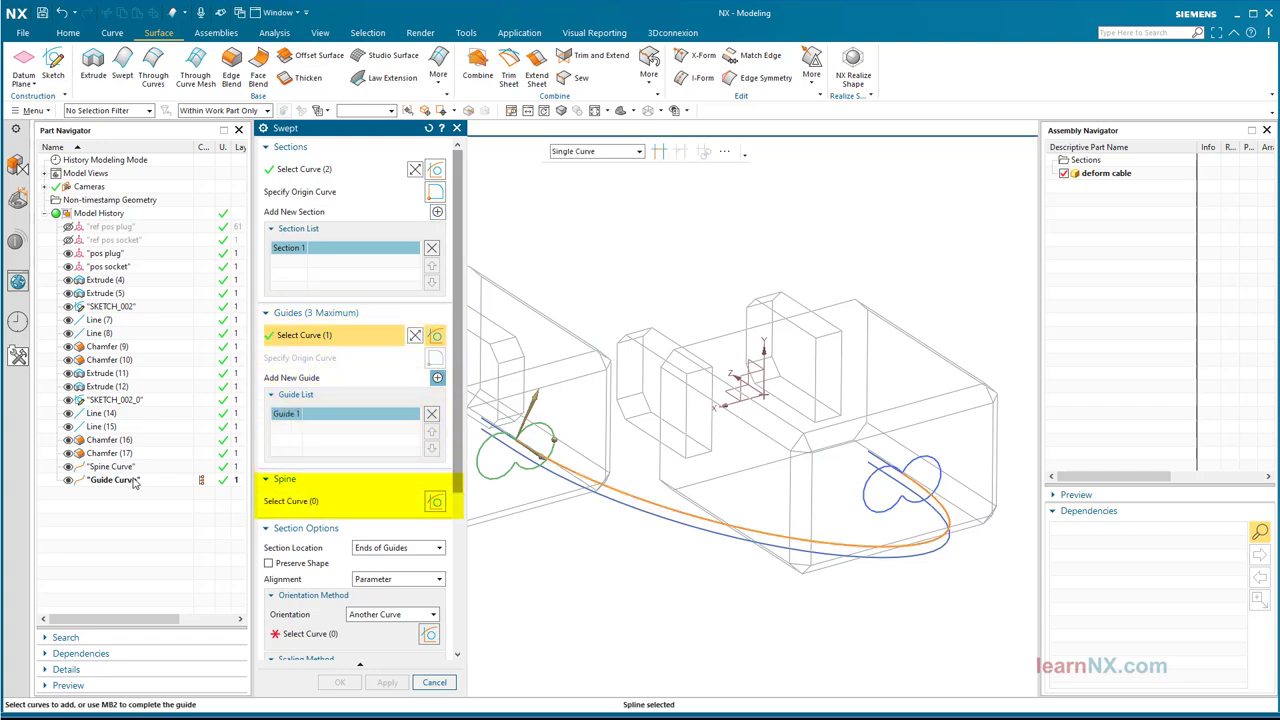
Use the Spine Curve as both spine and orientation curve, complete the sweep, and switch the display to shaded.
{"action": "left_click", "coordinate": [281, 507]}
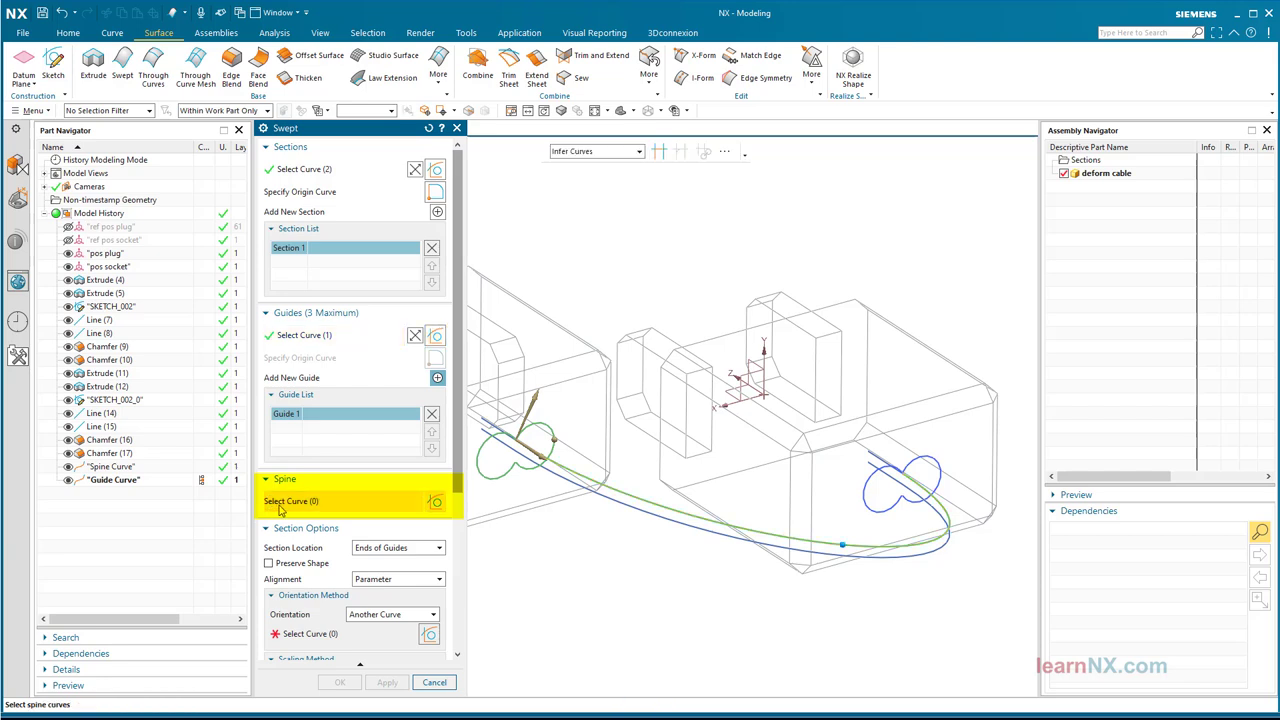
{"action": "left_click", "coordinate": [108, 468]}
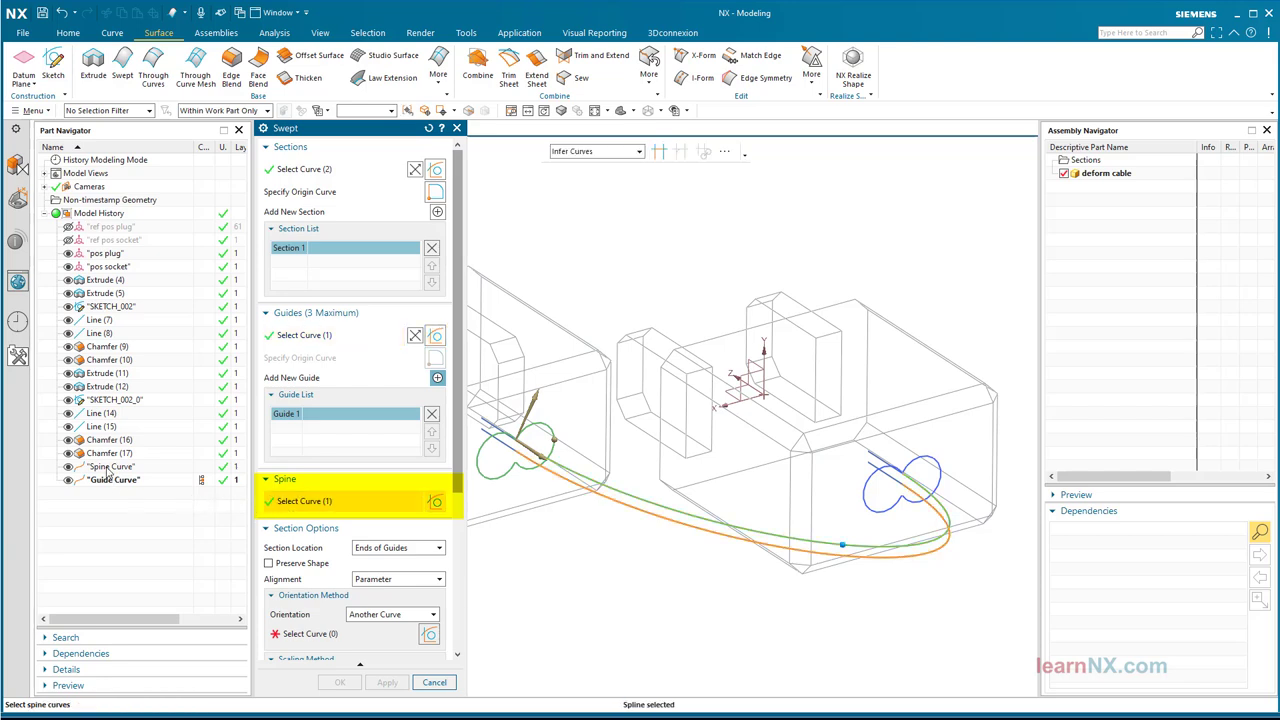
{"action": "left_click", "coordinate": [312, 638]}
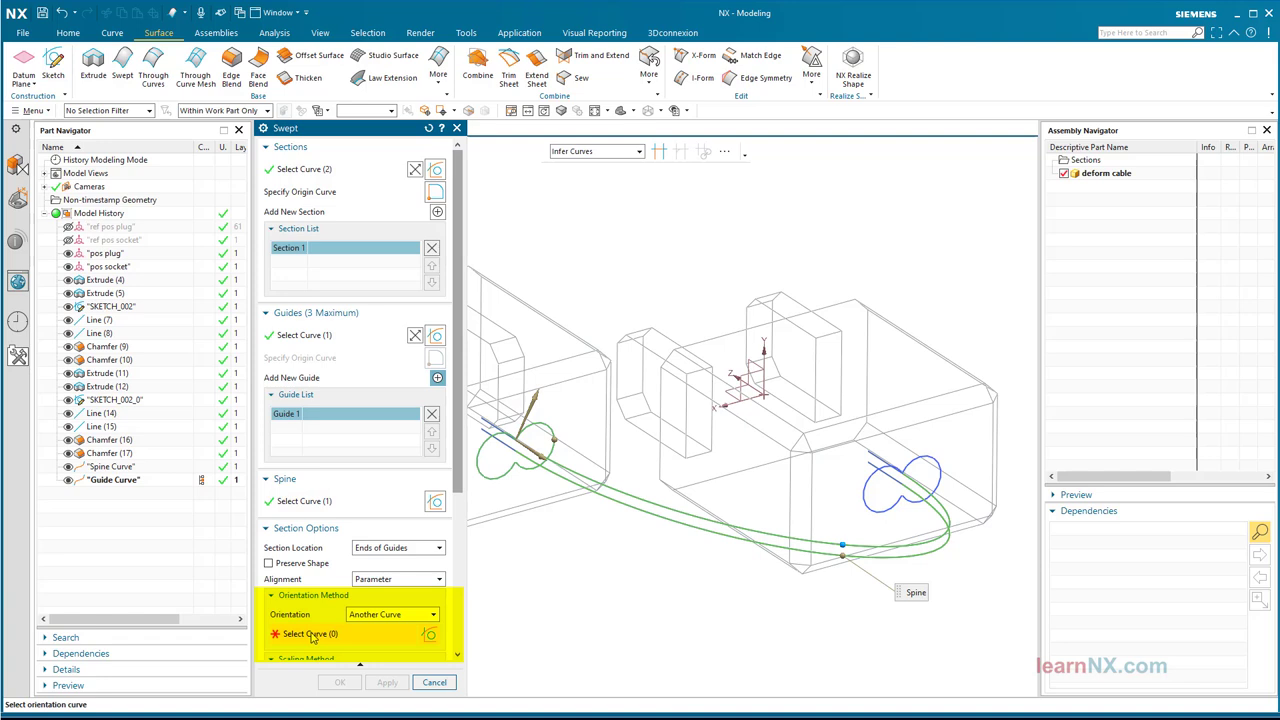
{"action": "left_click", "coordinate": [136, 476]}
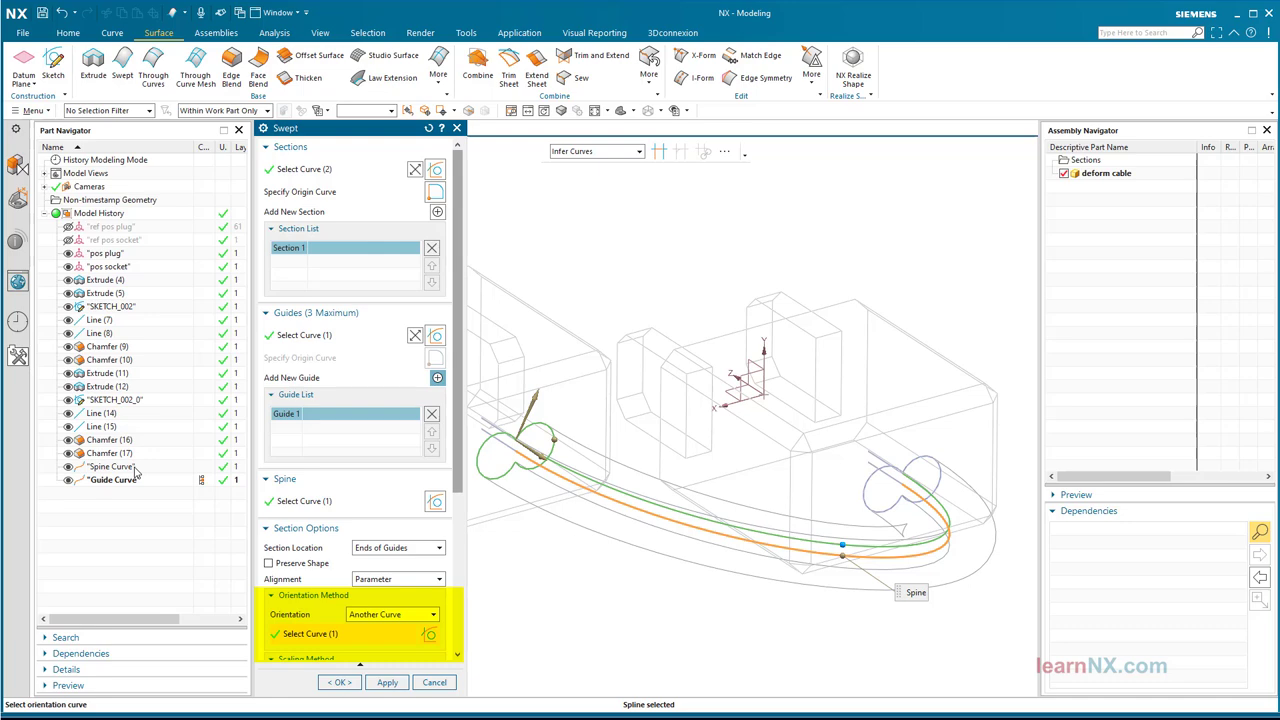
{"action": "left_click", "coordinate": [340, 682]}
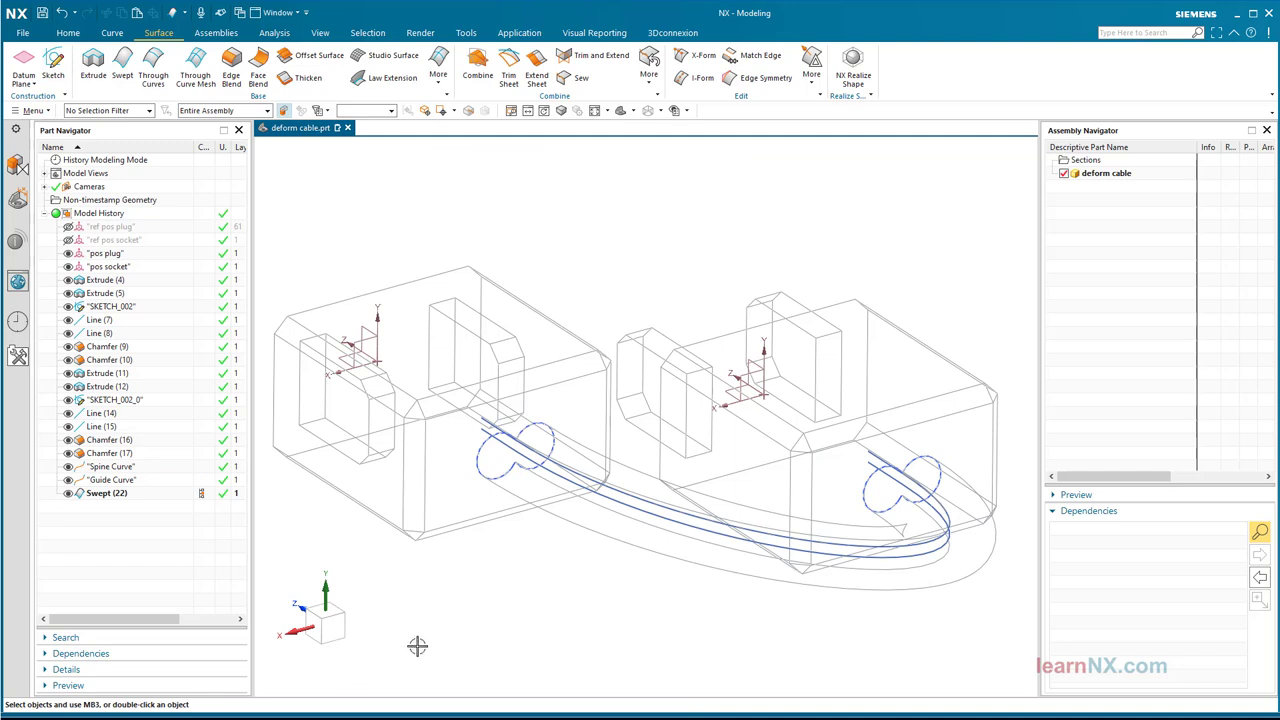
{"action": "right_click_drag", "start_coordinate": [448, 613], "coordinate": [446, 590]}
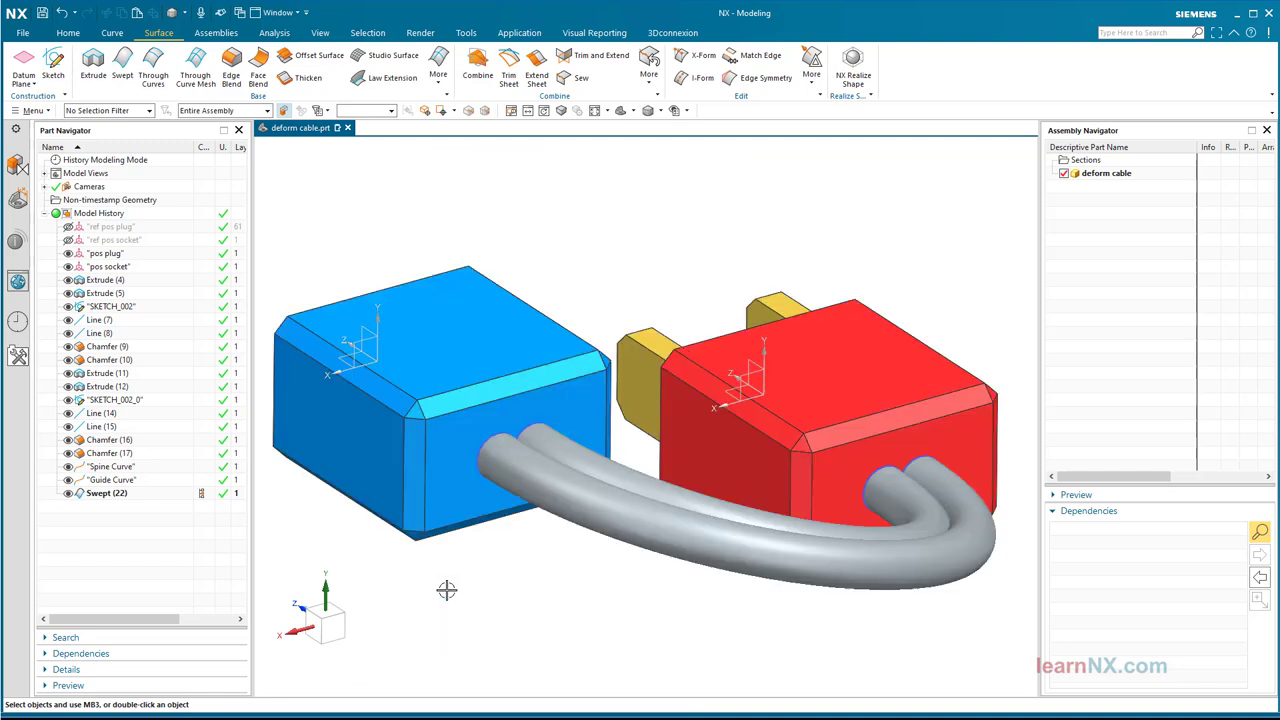
Assign the Light Gray feature color to the swept cable body.
{"action": "right_click", "coordinate": [104, 495]}
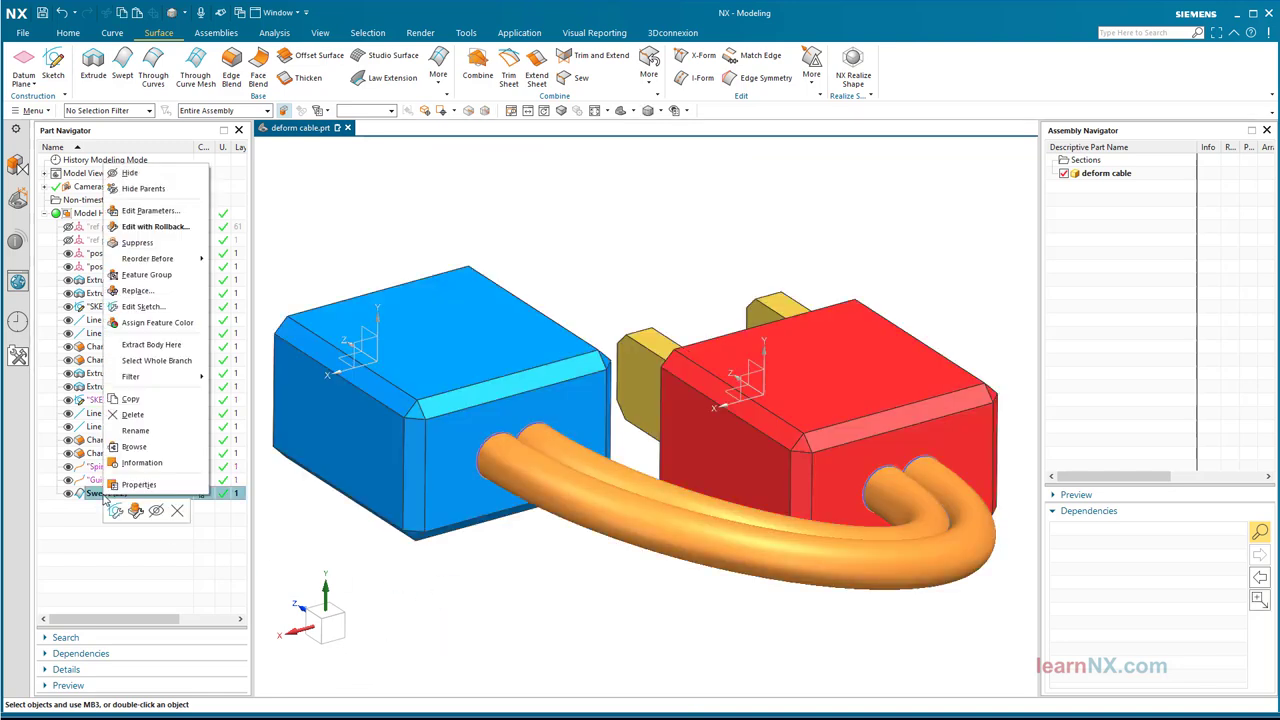
{"action": "left_click", "coordinate": [152, 323]}
{"action": "left_click", "coordinate": [270, 233]}
{"action": "left_click", "coordinate": [423, 250]}
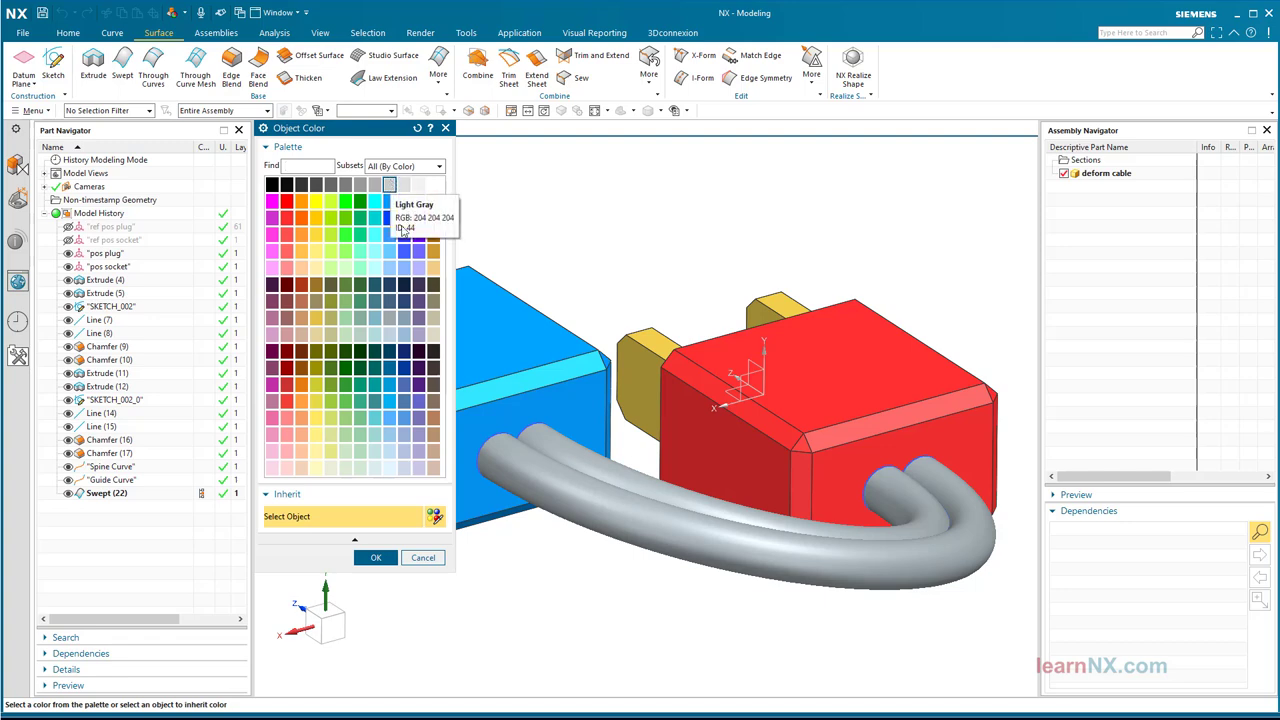
{"action": "left_click", "coordinate": [376, 557]}
{"action": "left_click", "coordinate": [328, 348]}
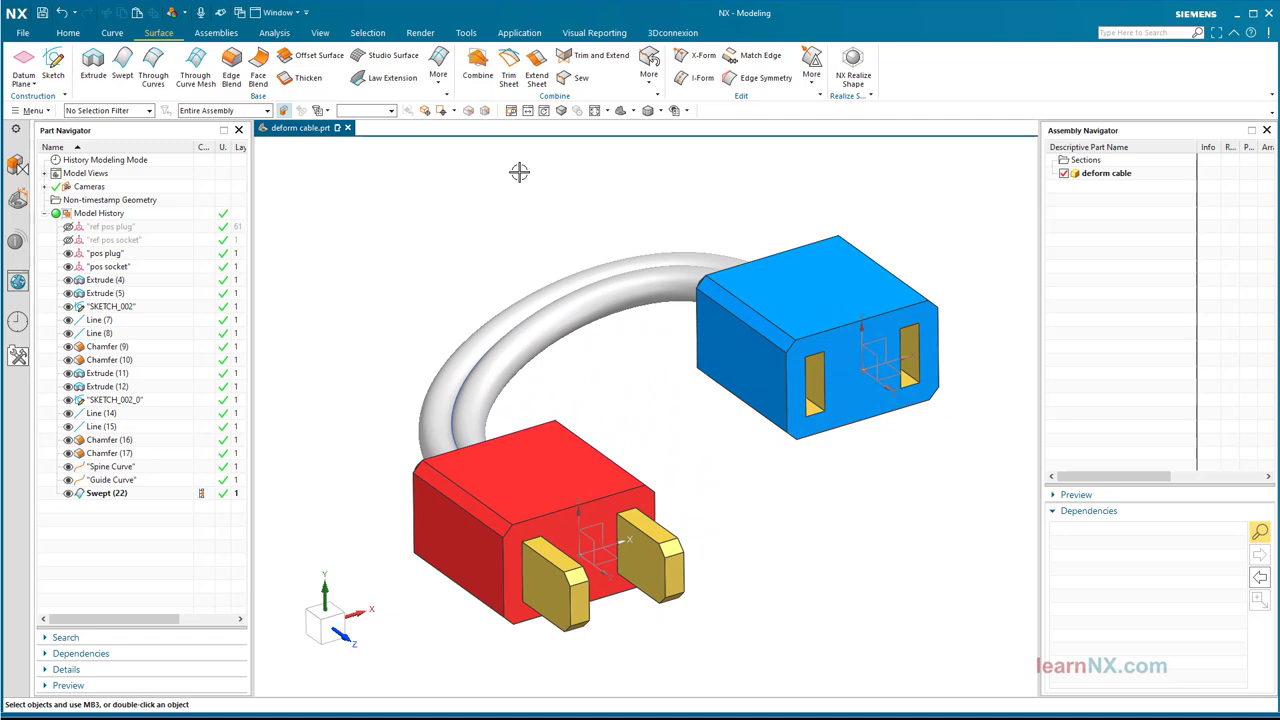
Start defining the deformable part "deform cable" and include all features from pos plug(2) through Swept(22), omitting the two reference coordinate systems.
{"action": "left_click", "coordinate": [36, 110]}
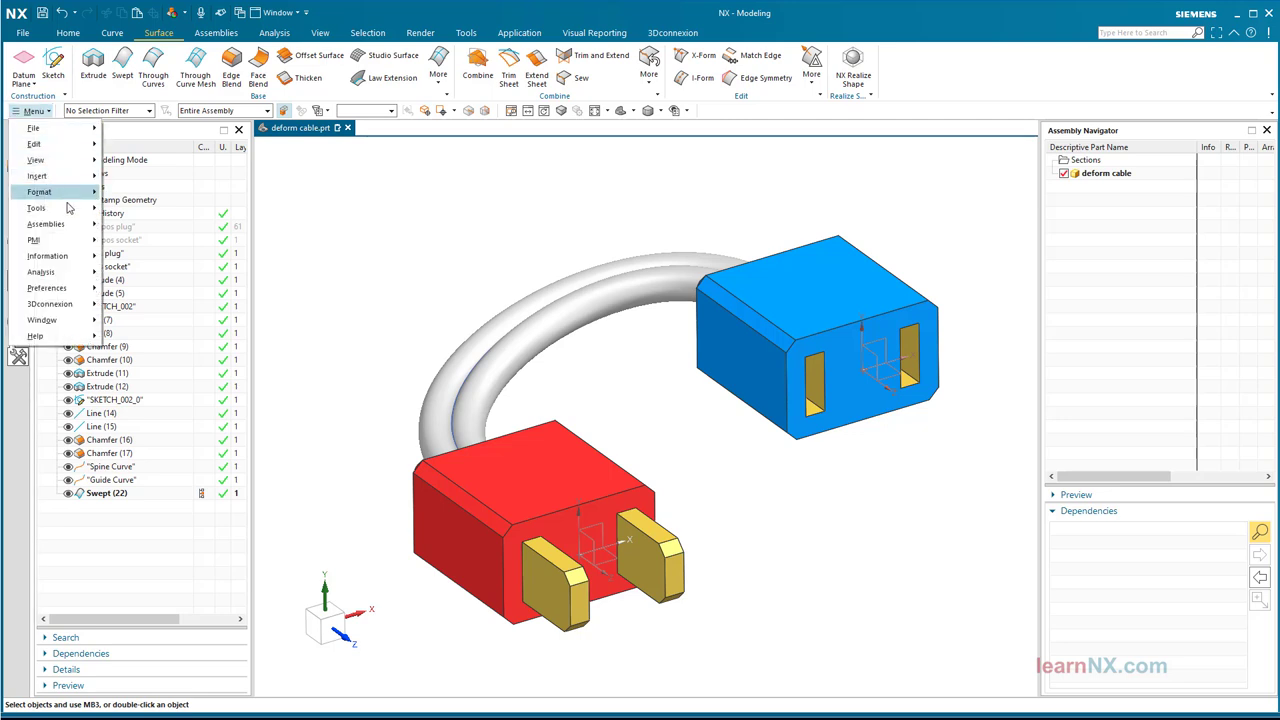
{"action": "mouse_move", "coordinate": [69, 211]}
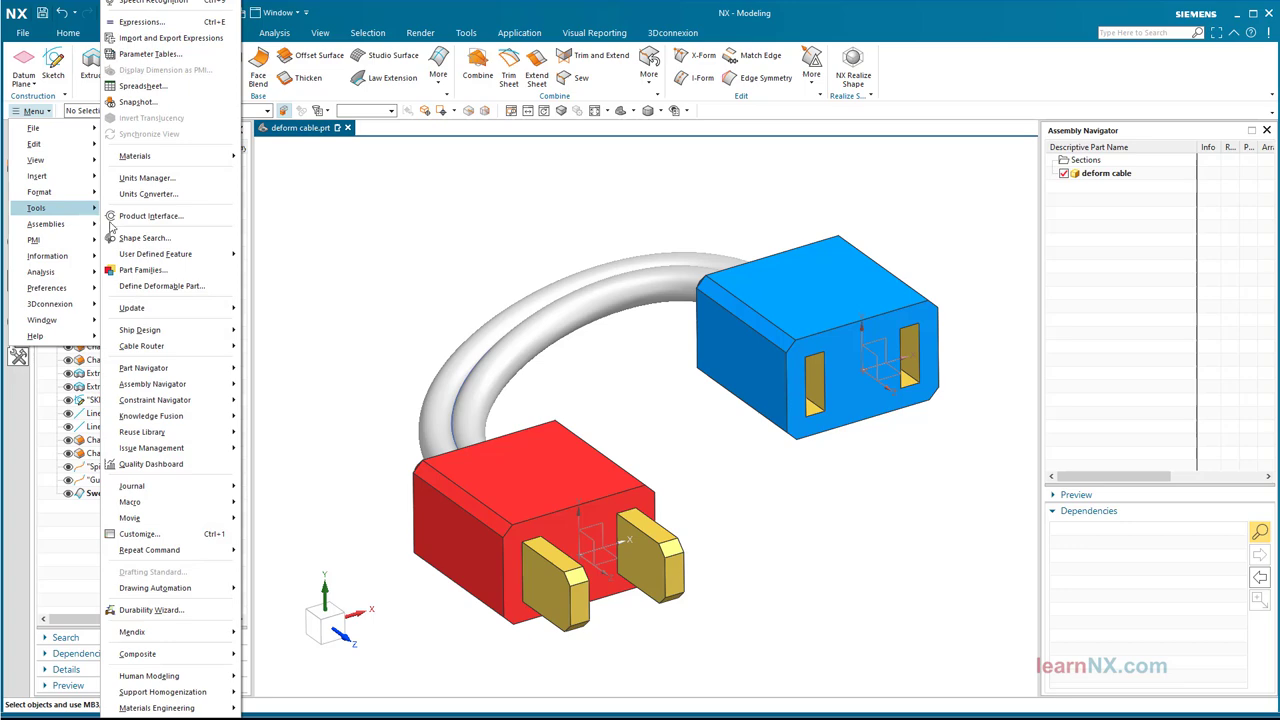
{"action": "left_click", "coordinate": [173, 288]}
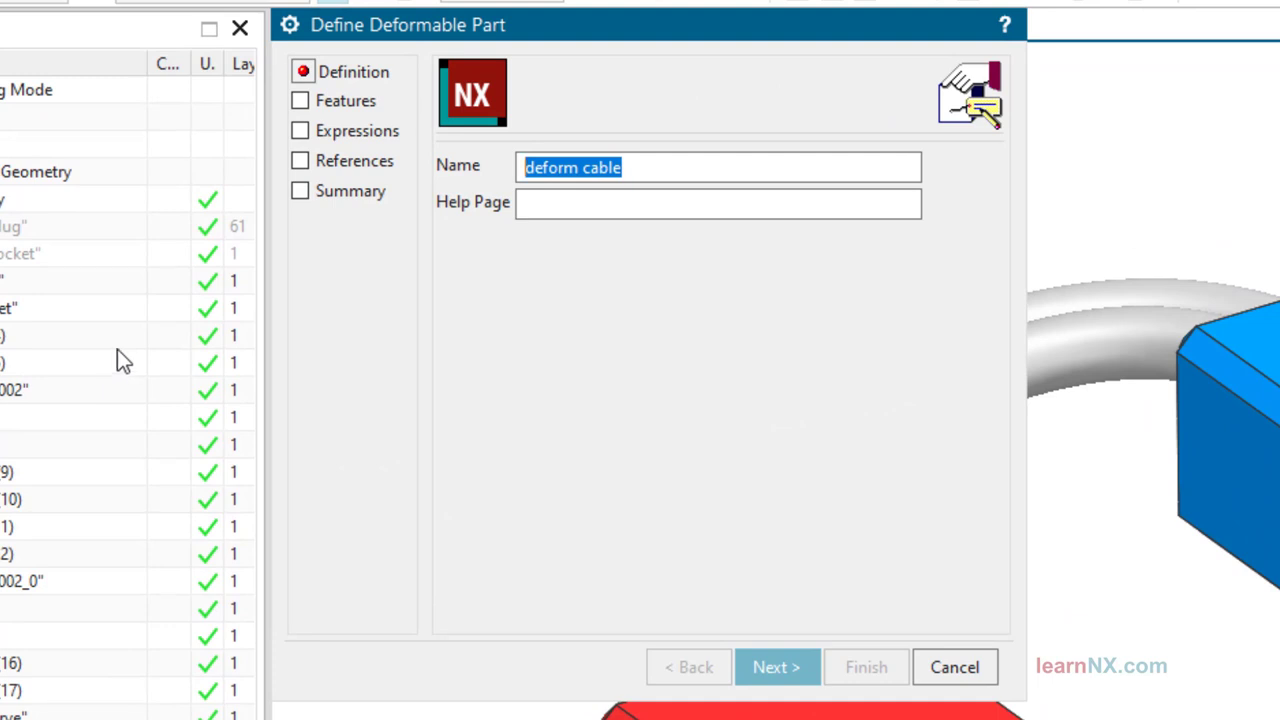
{"action": "left_click", "coordinate": [334, 104]}
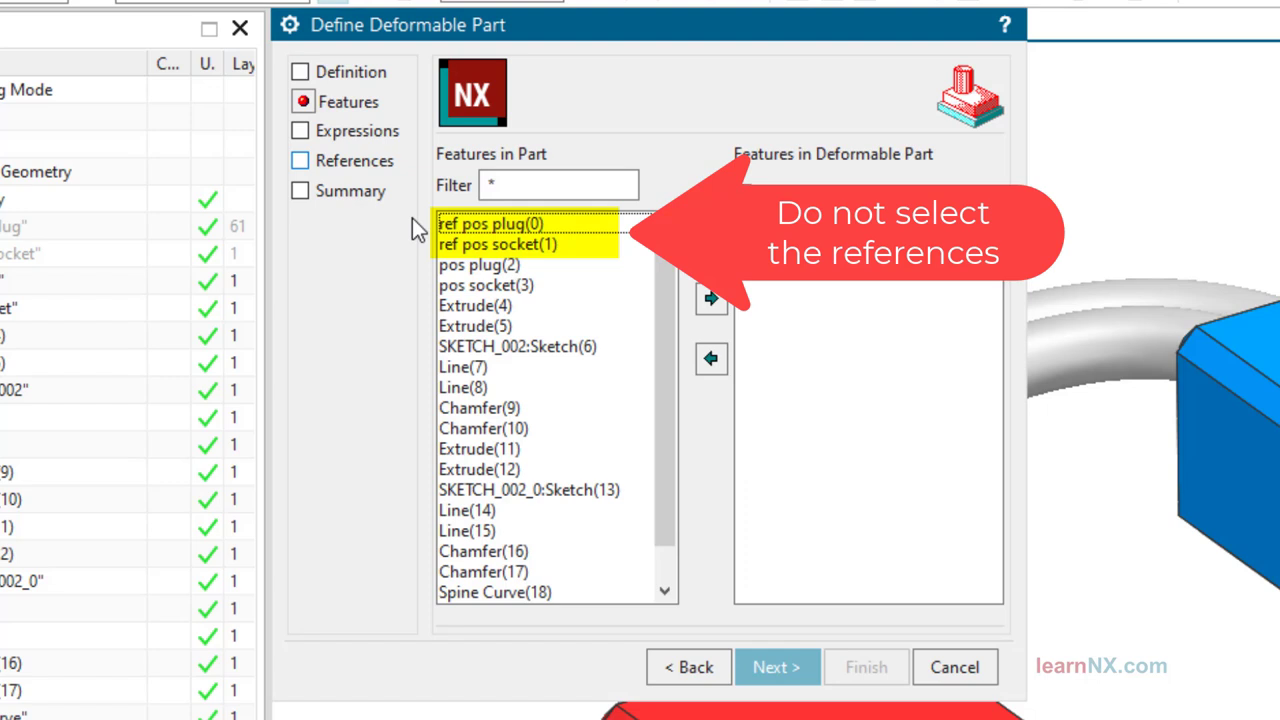
{"action": "left_click", "coordinate": [478, 266]}
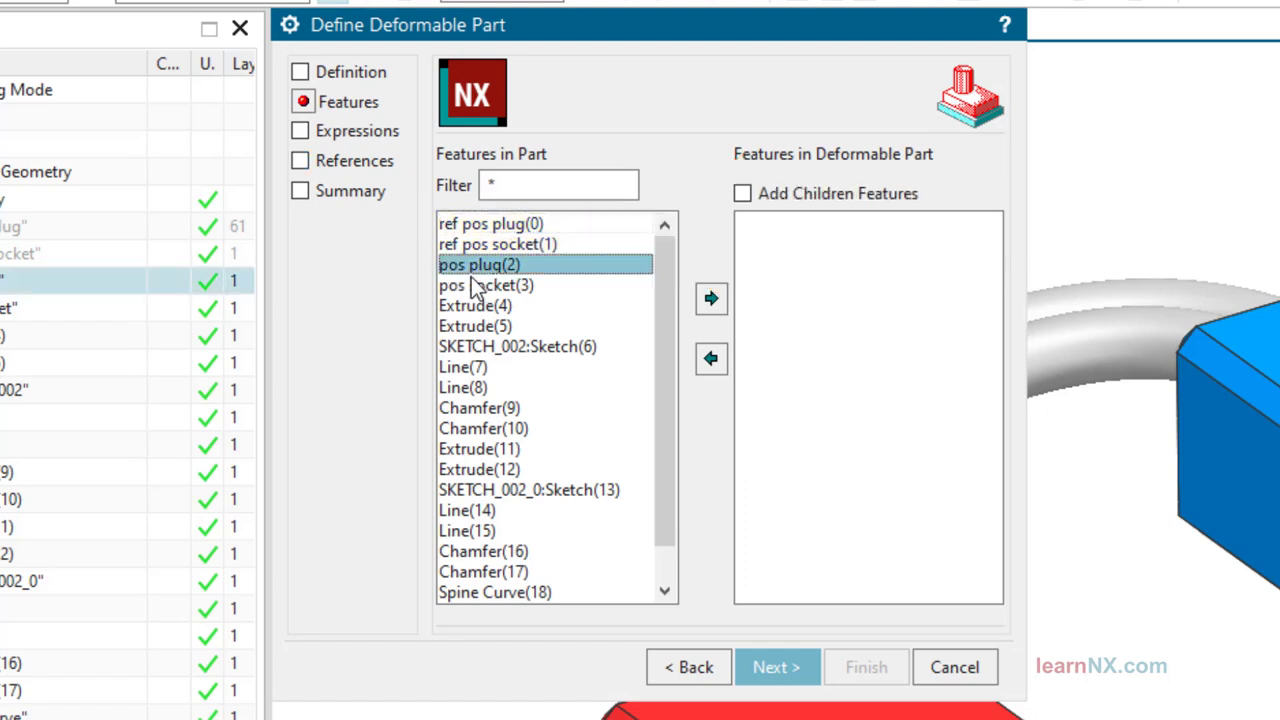
{"action": "scroll", "coordinate": [475, 295], "scroll_direction": "down", "scroll_amount": 1}
{"action": "left_click", "coordinate": [492, 598], "text": "shift"}
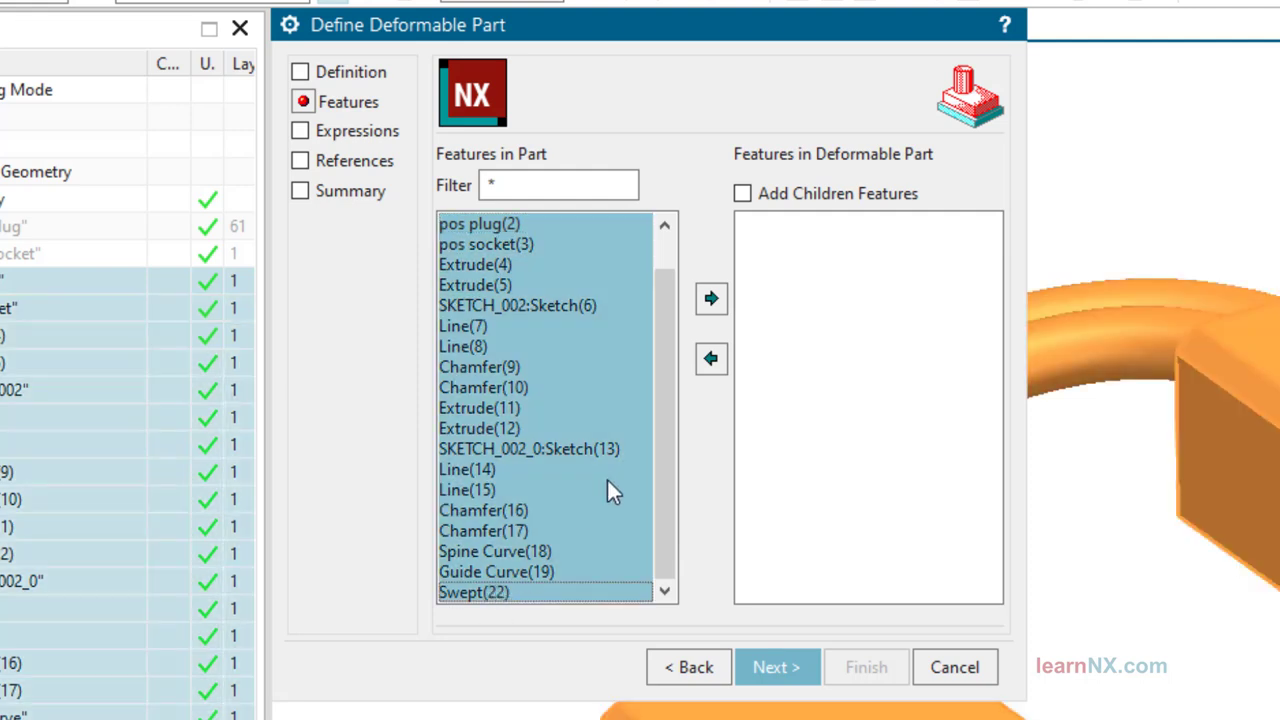
{"action": "left_click", "coordinate": [711, 299]}
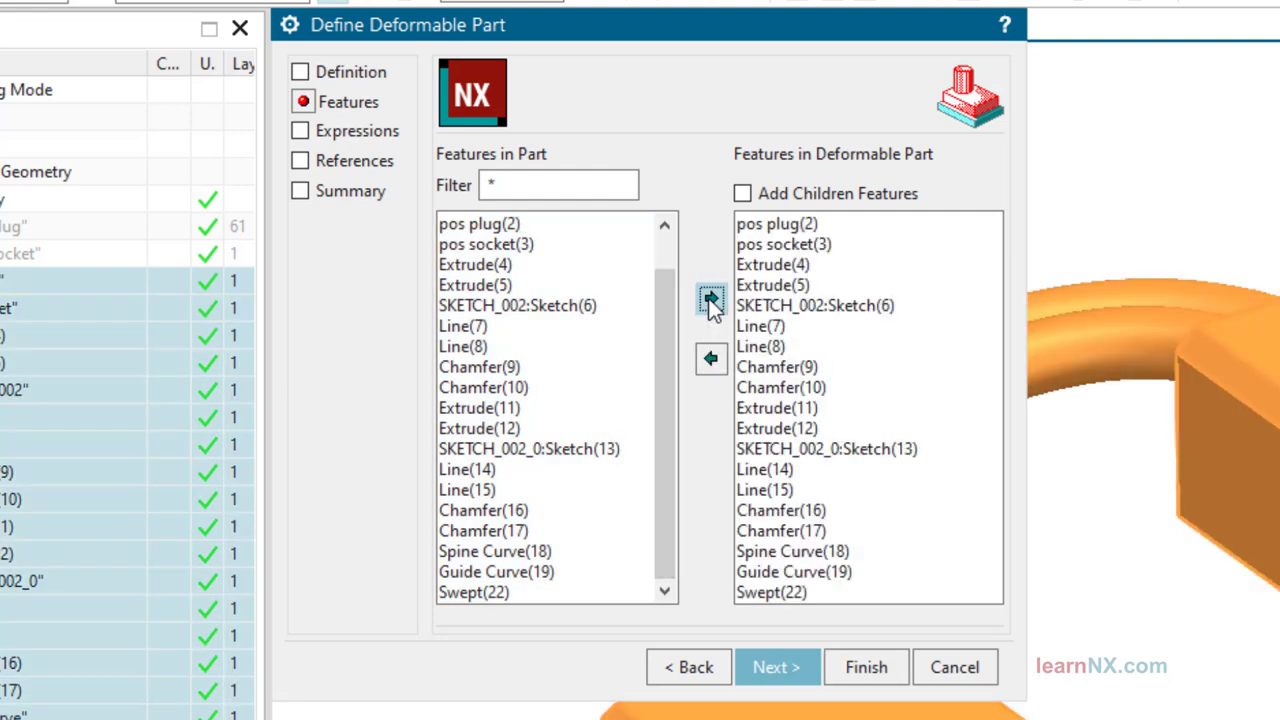
Leave the input expressions empty and set the pos plug(2) reference prompt to "select csys for plug".
{"action": "left_click", "coordinate": [356, 130]}
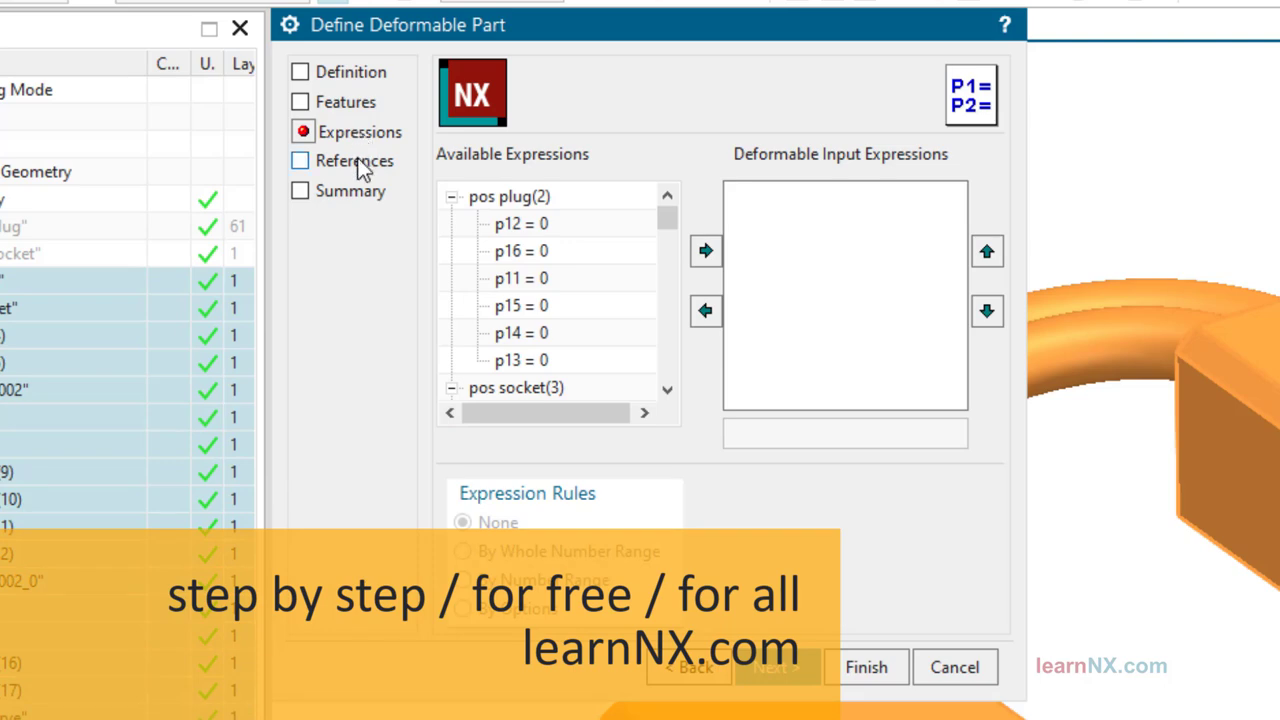
{"action": "left_click", "coordinate": [357, 161]}
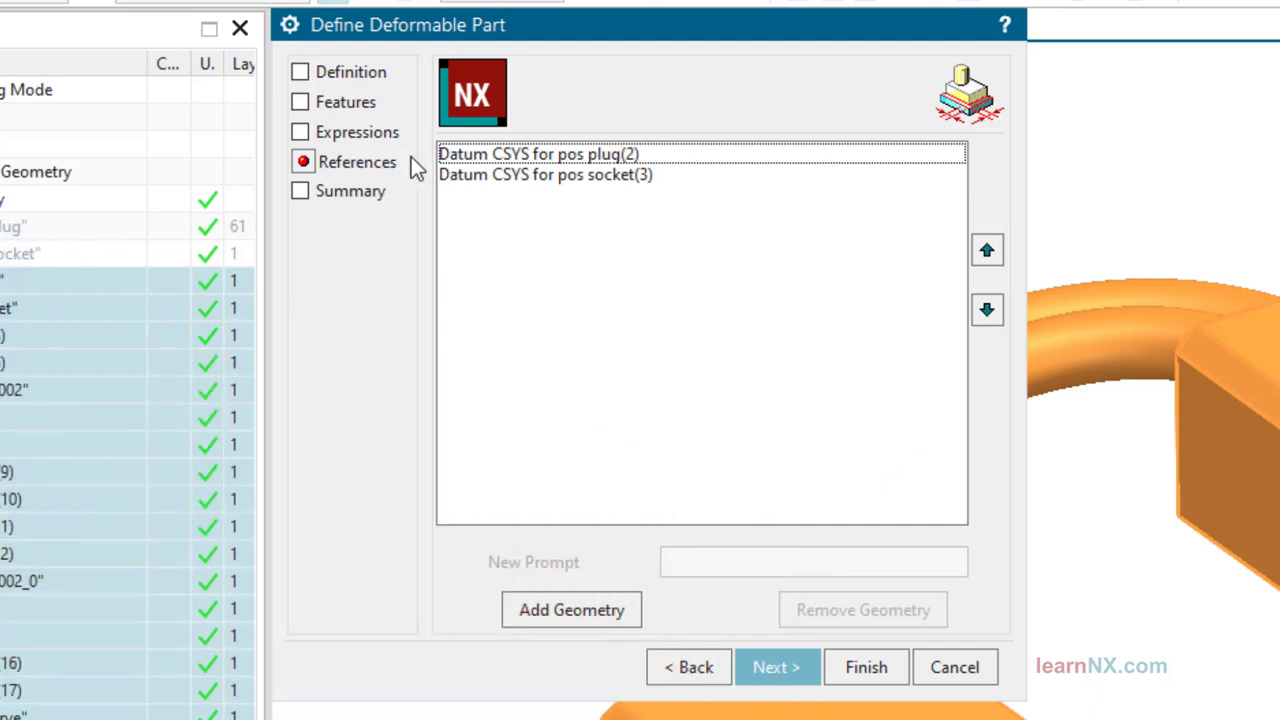
{"action": "left_click", "coordinate": [476, 160]}
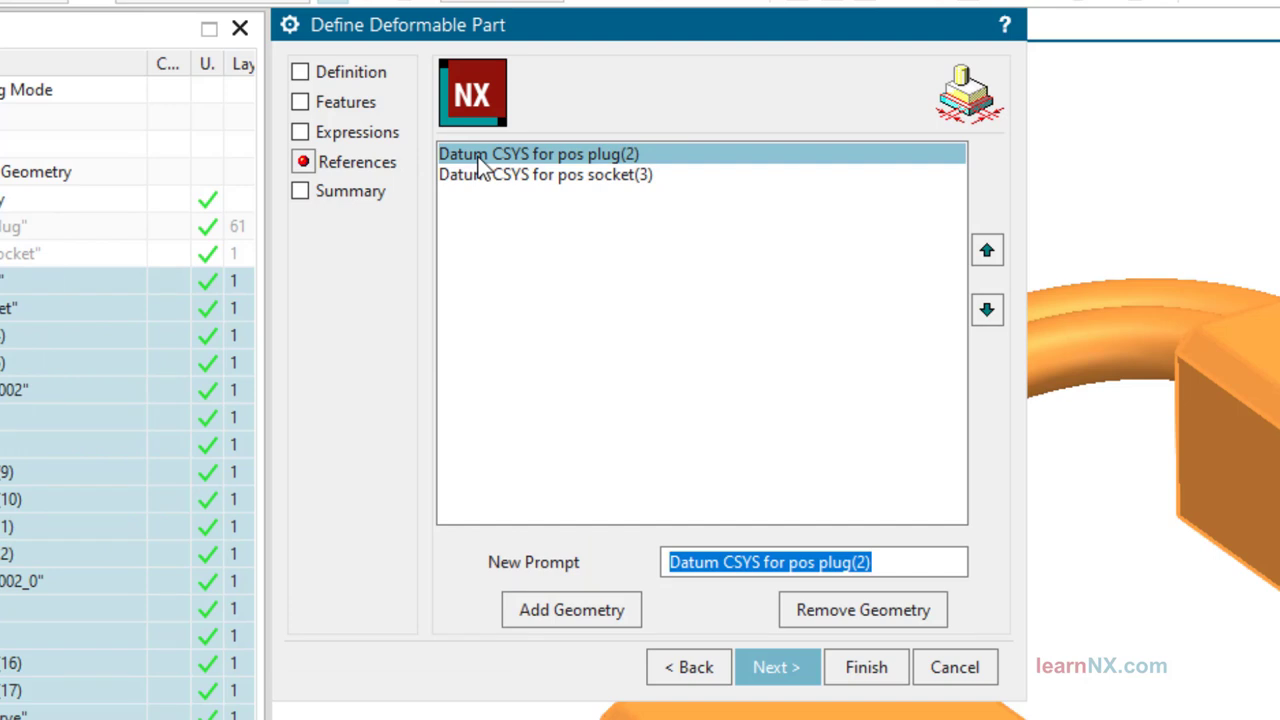
{"action": "type", "text": "select"}
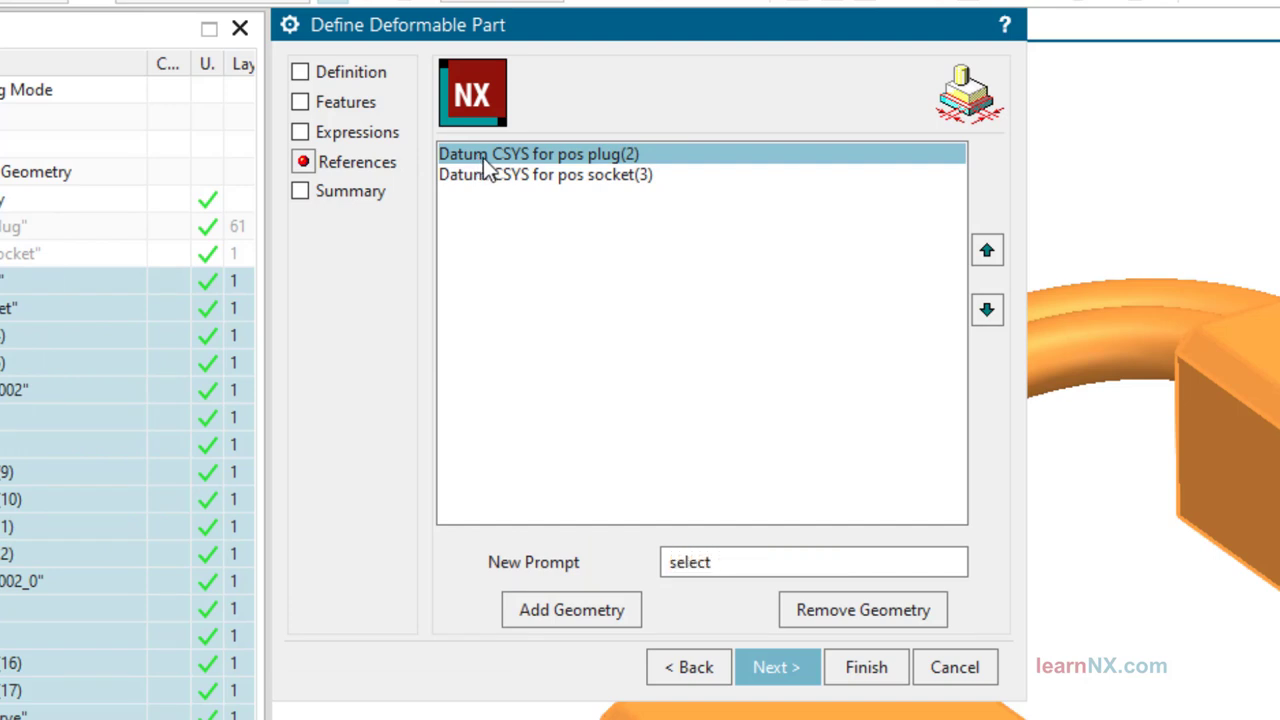
{"action": "type", "text": " csys for plug"}
{"action": "key", "text": "Return"}
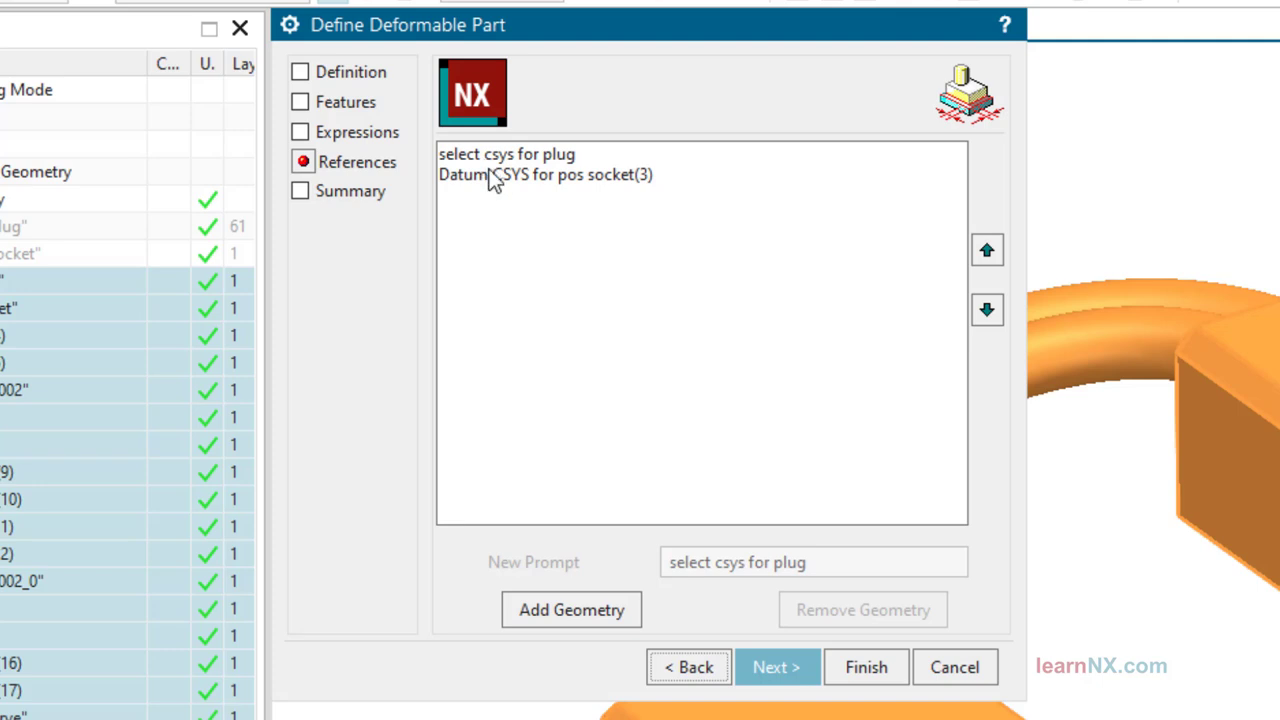
Set the prompt of the Datum CSYS reference for pos socket(3) to "select csys for socket".
{"action": "left_click", "coordinate": [492, 177]}
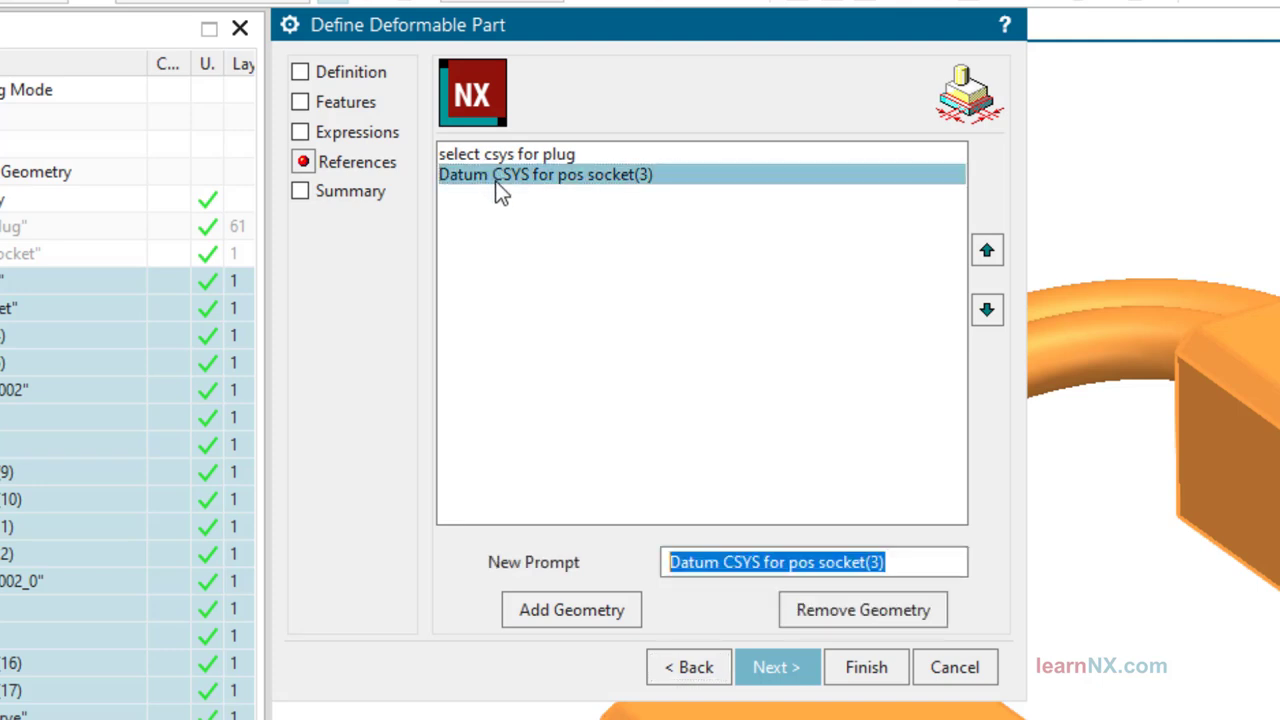
{"action": "type", "text": "select c"}
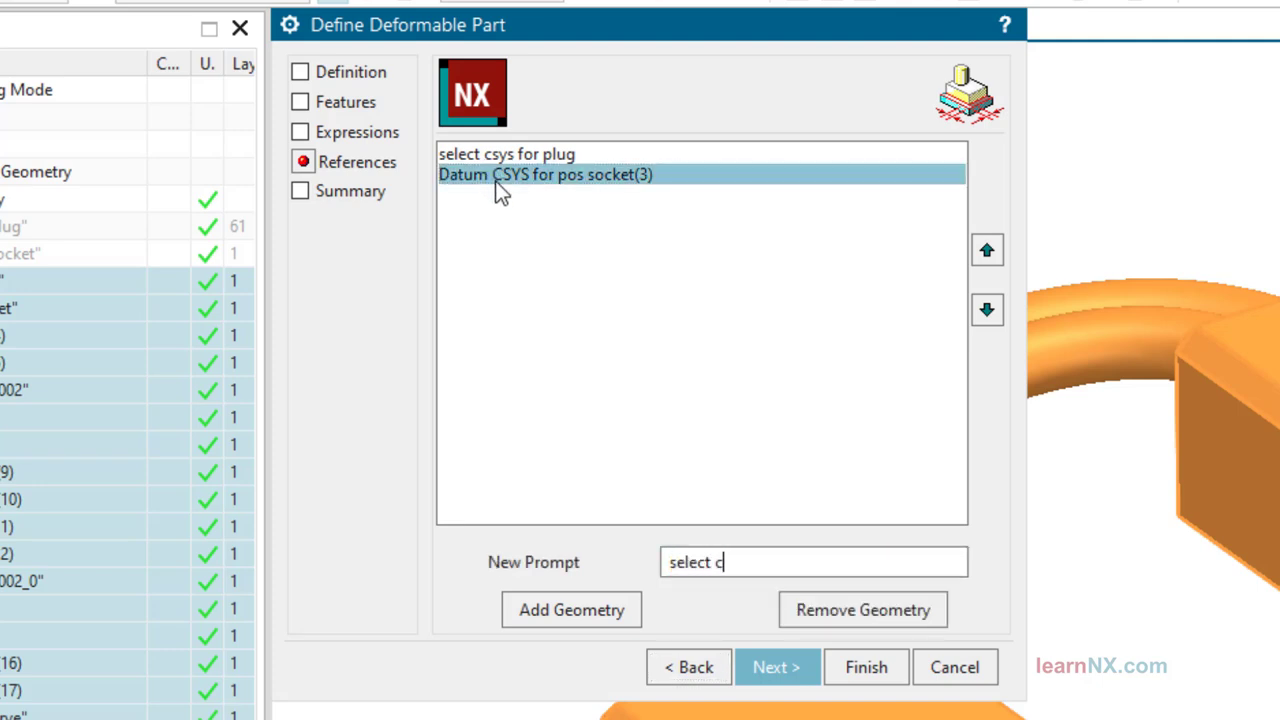
{"action": "type", "text": "sys for socket"}
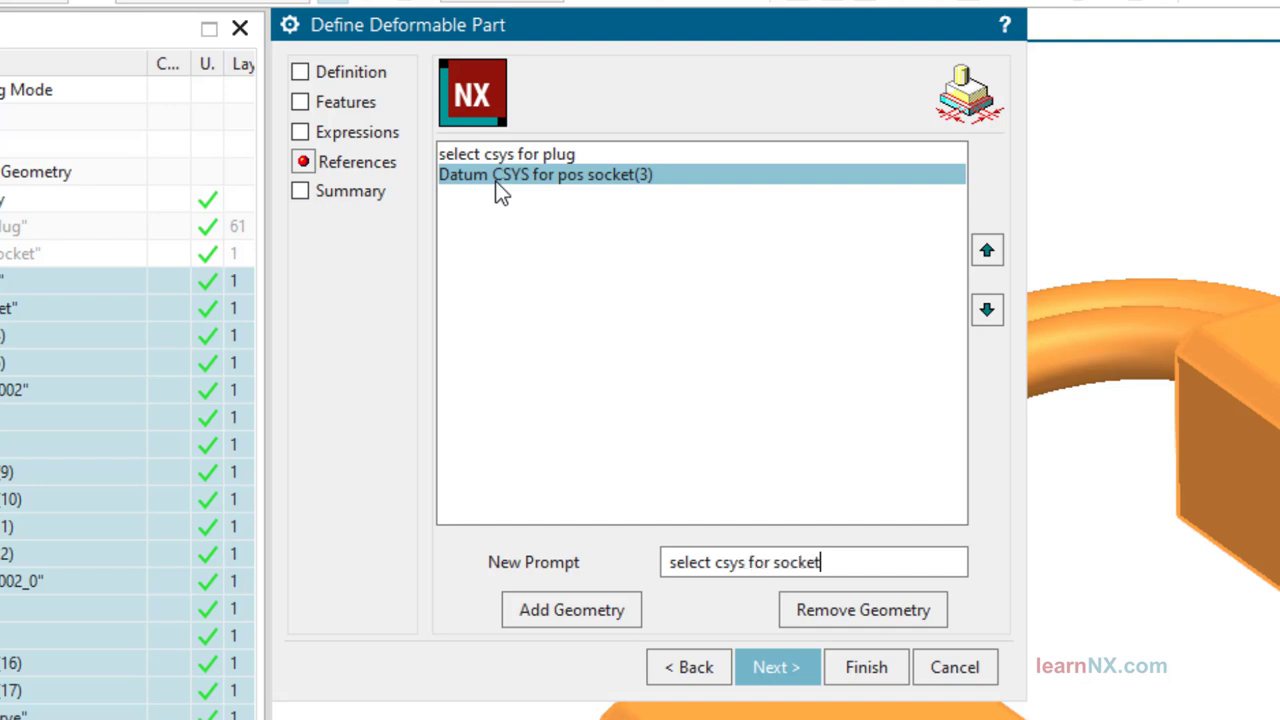
{"action": "key", "text": "Return"}
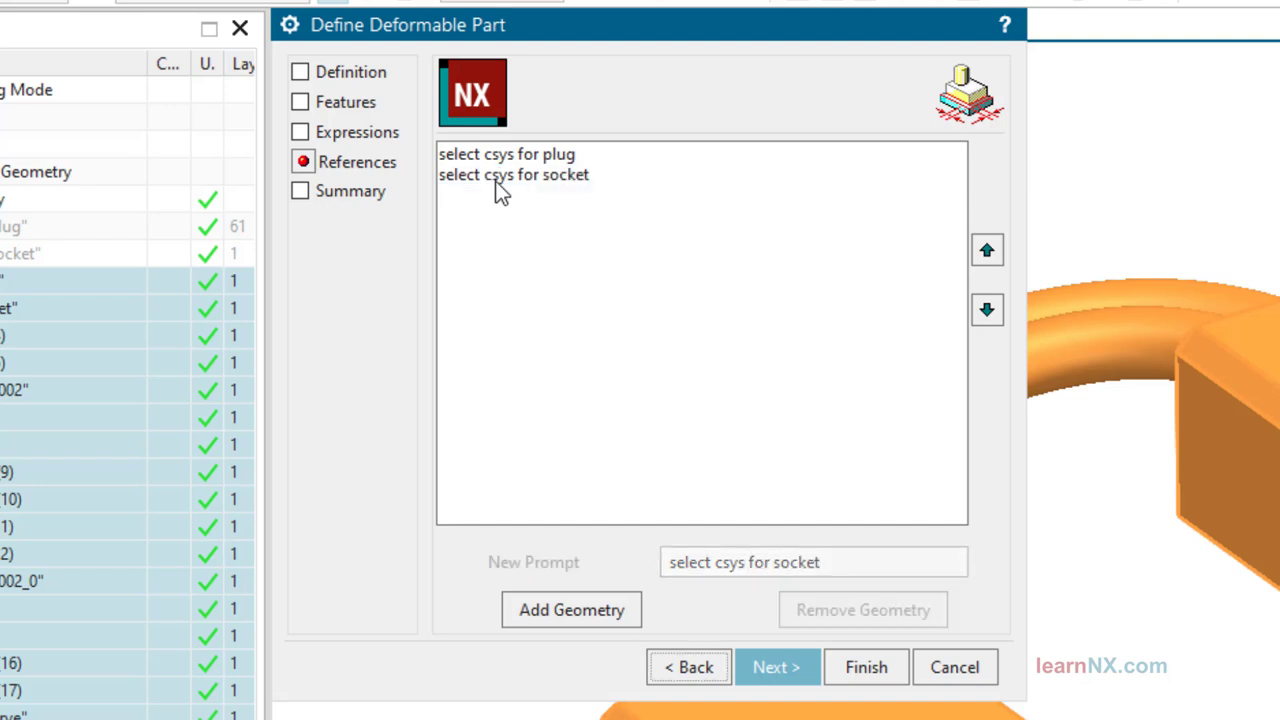
Review the deformable part's summary, finish the definition, and save the part file.
{"action": "left_click", "coordinate": [321, 196]}
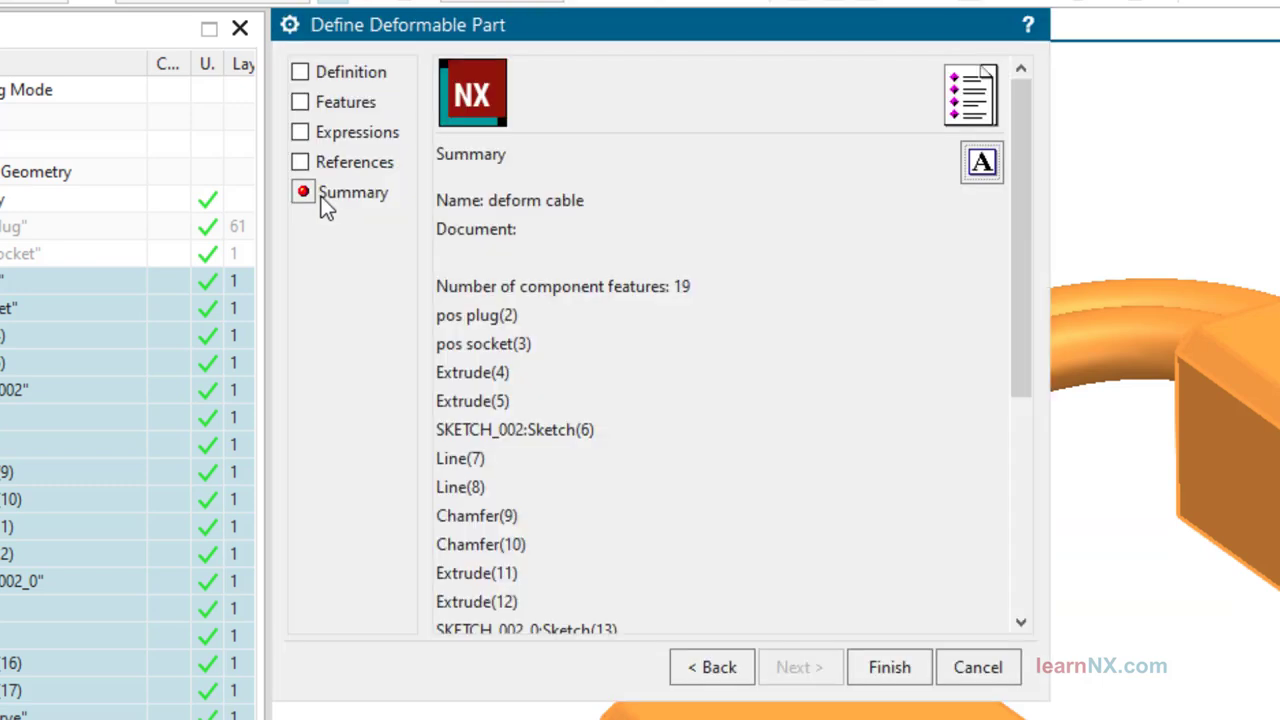
{"action": "scroll", "coordinate": [740, 244], "scroll_direction": "down", "scroll_amount": 5}
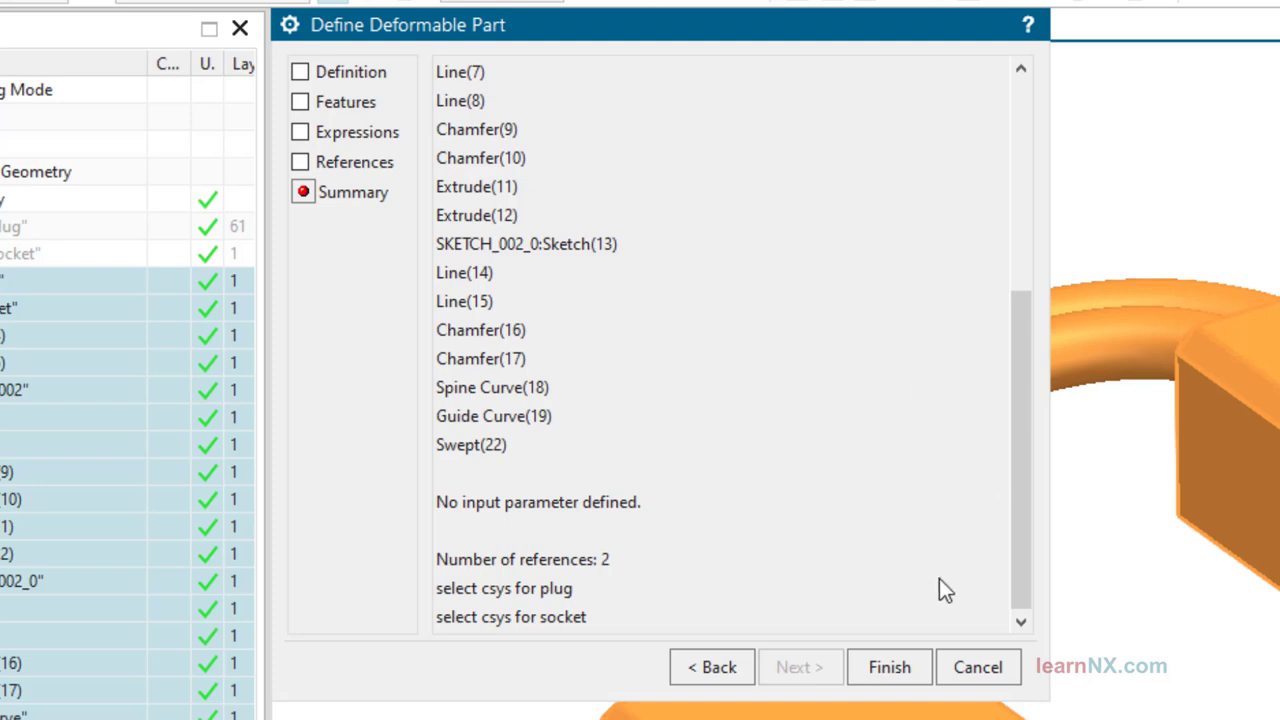
{"action": "left_click", "coordinate": [916, 667]}
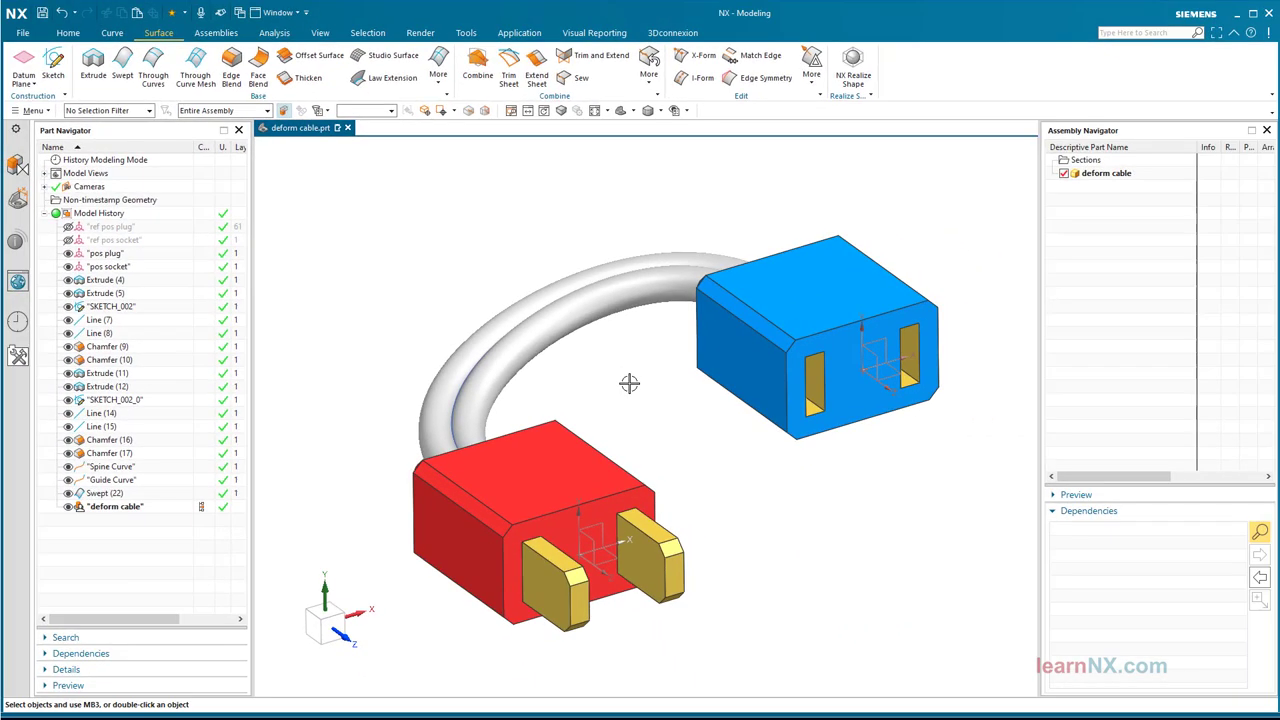
{"action": "left_click", "coordinate": [42, 14]}
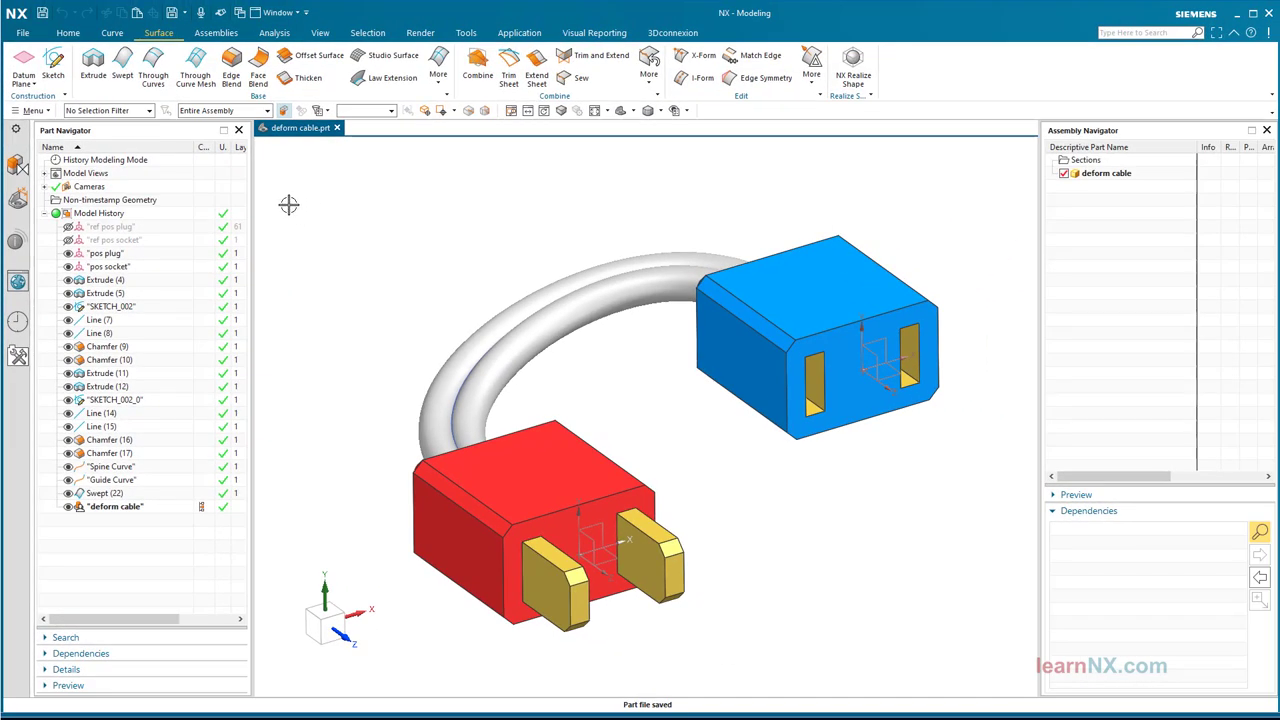
Create a new part file from the millimetre Model template with the name "switch box".
{"action": "left_click", "coordinate": [22, 33]}
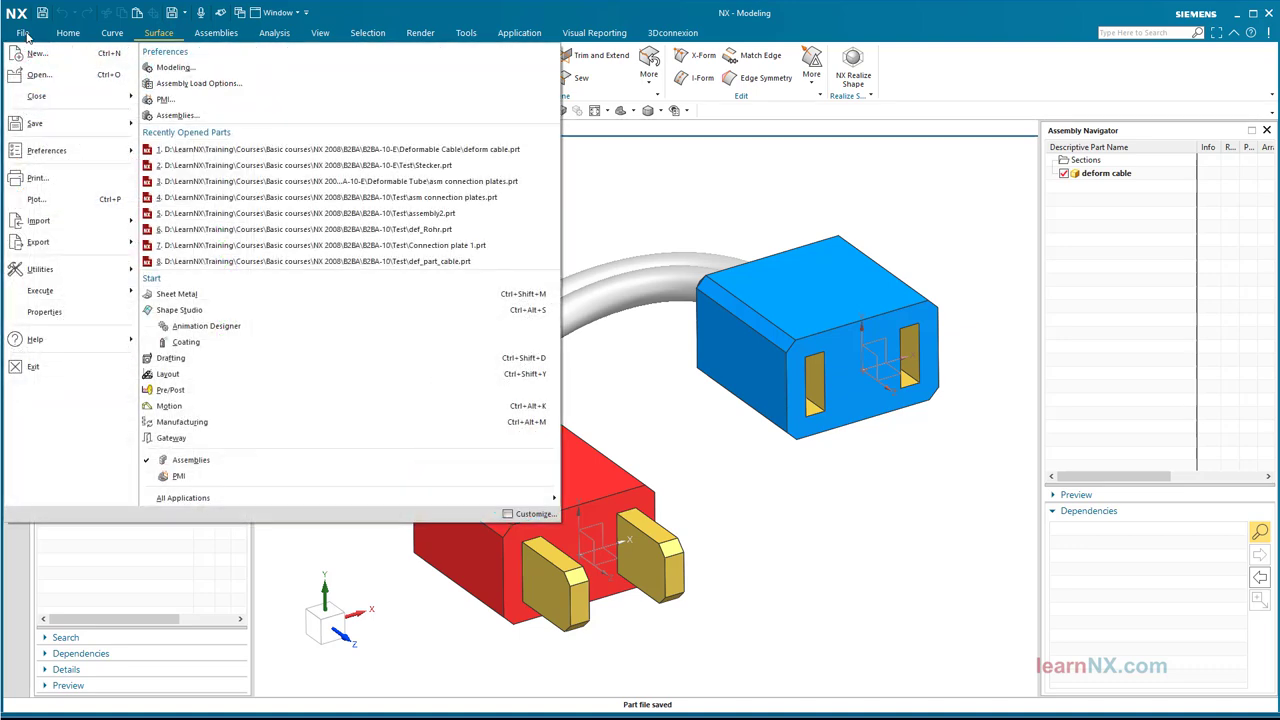
{"action": "key", "text": "Escape"}
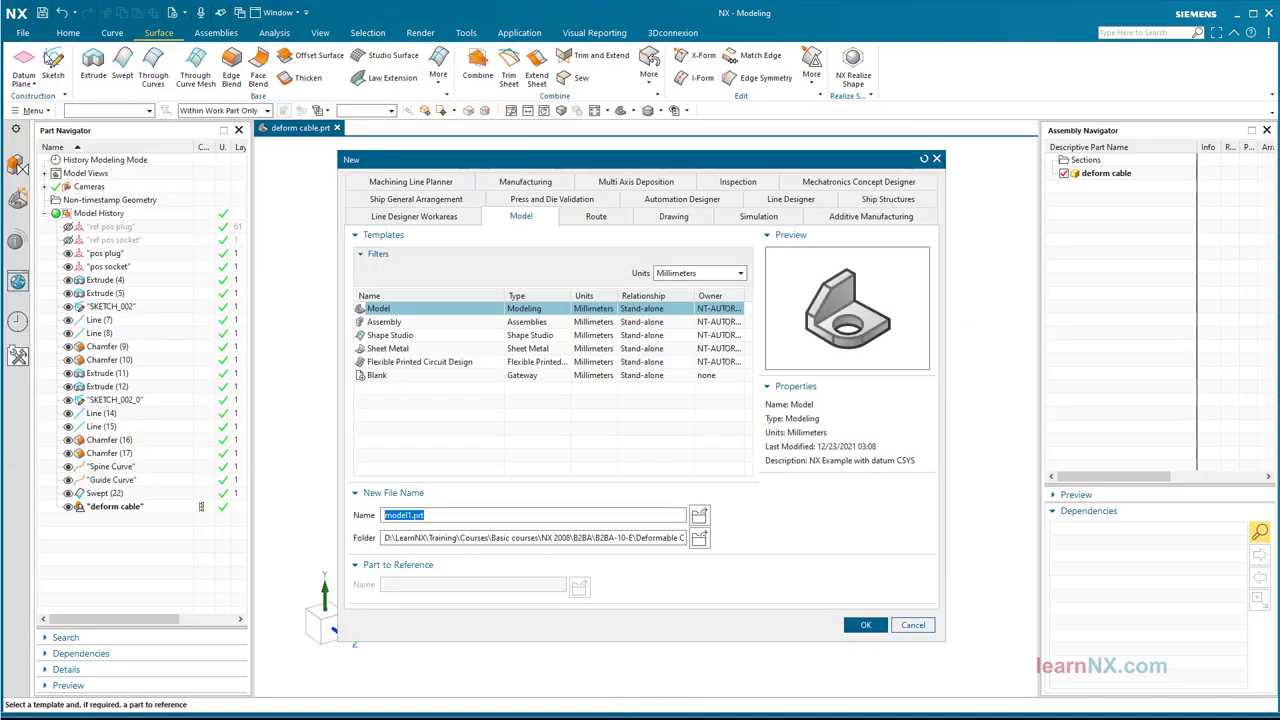
{"action": "type", "text": "switch box"}
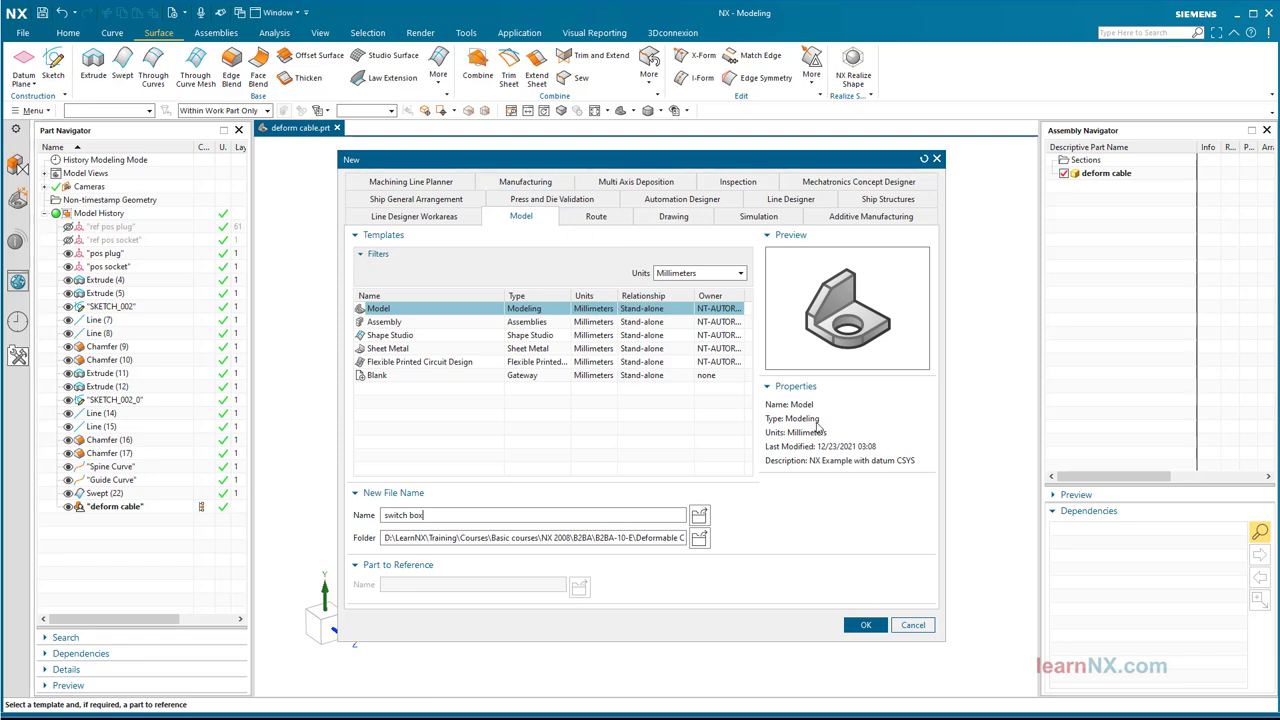
{"action": "left_click", "coordinate": [866, 625]}
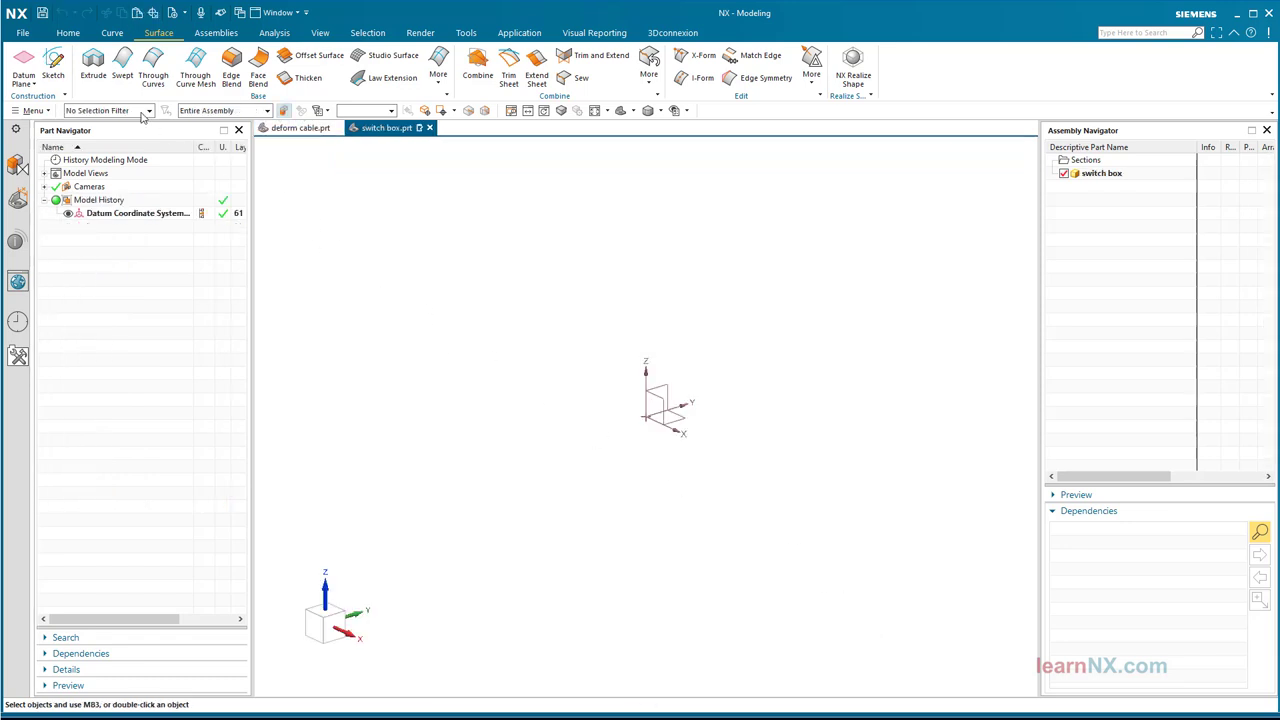
Start an Extrude with a new section sketch on the horizontal XY plane of the datum coordinate system.
{"action": "left_click", "coordinate": [95, 63]}
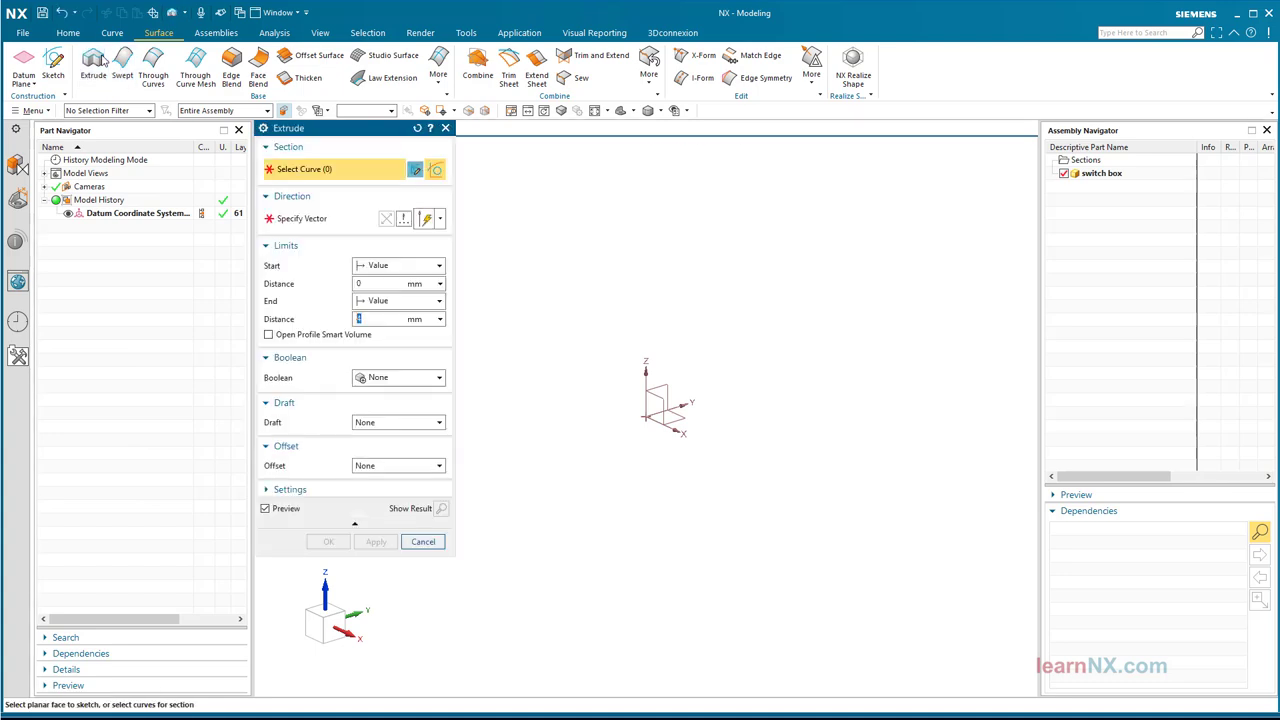
{"action": "left_click", "coordinate": [415, 170]}
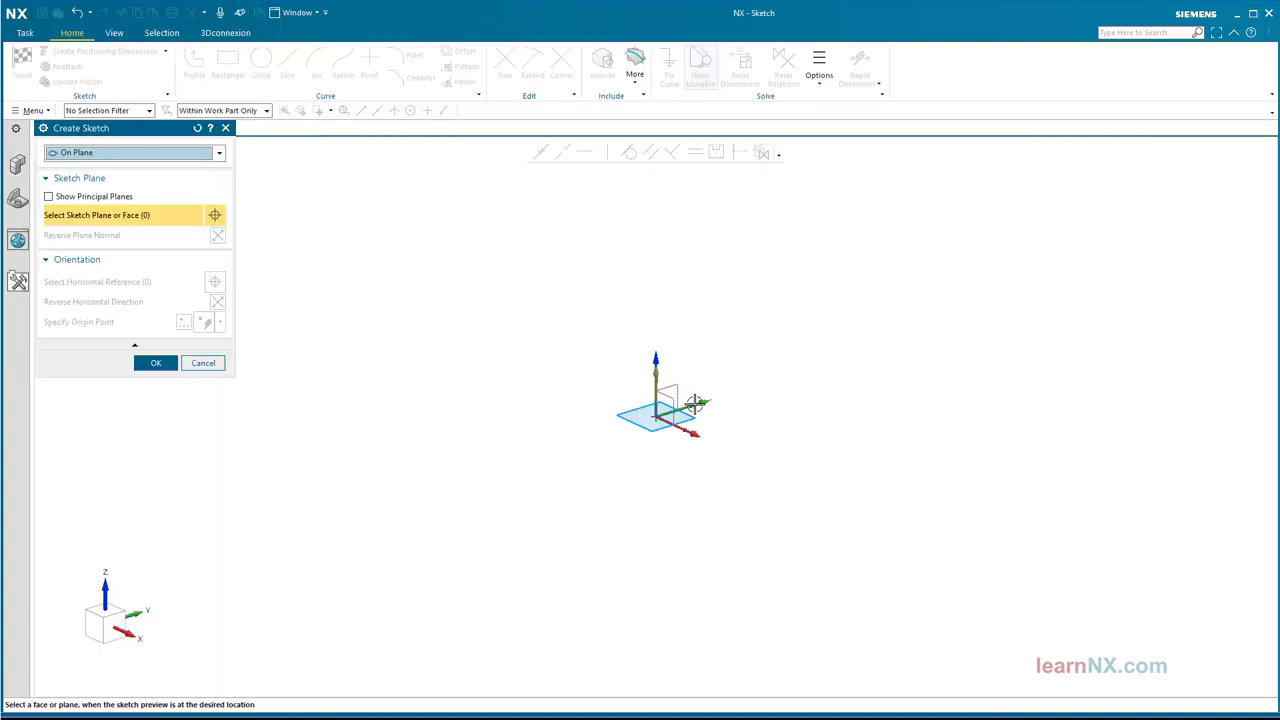
{"action": "left_click", "coordinate": [156, 363]}
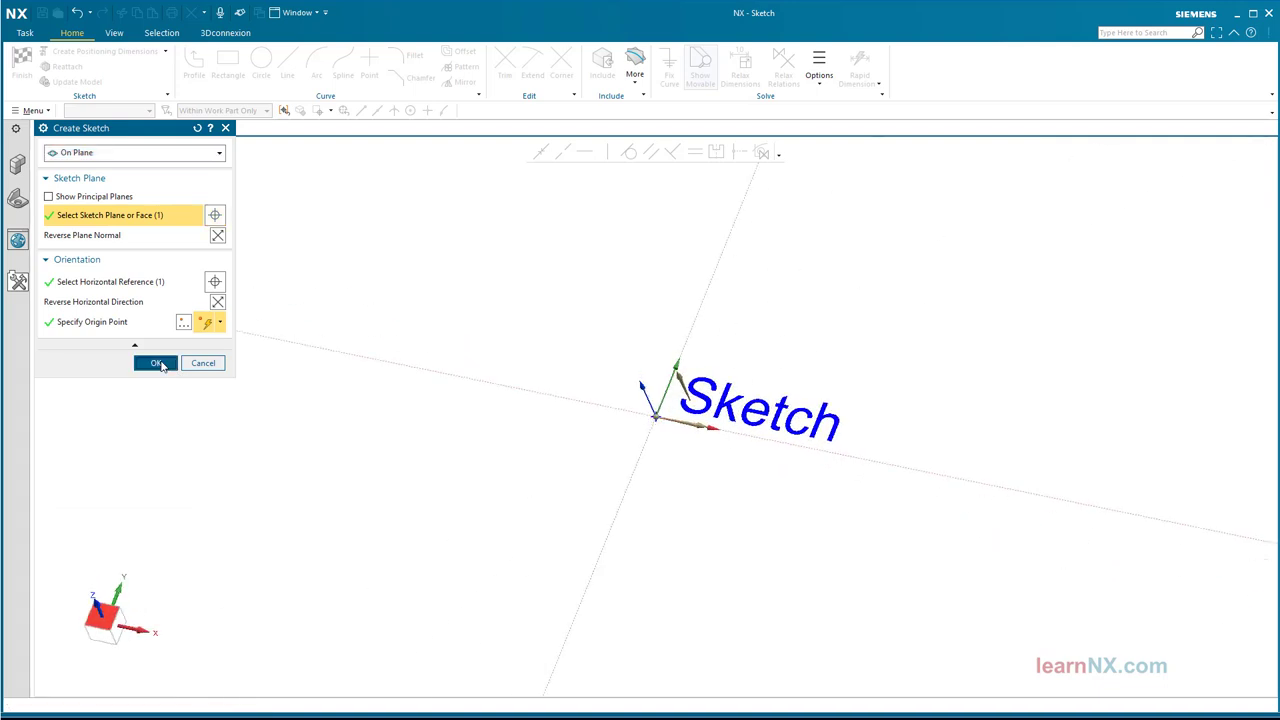
Sketch a rectangle 40 mm wide and 25 mm high centred on the origin, and place its dimensions outside the outline.
{"action": "left_click", "coordinate": [228, 64]}
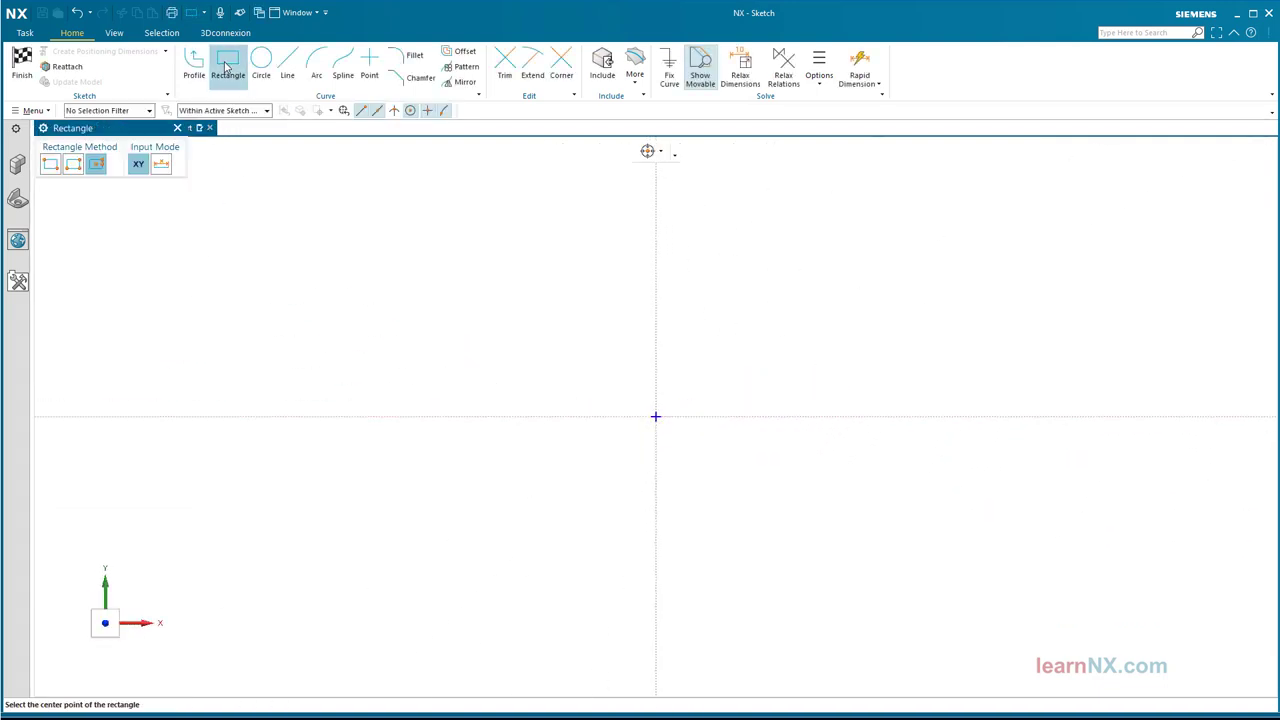
{"action": "left_click", "coordinate": [160, 164]}
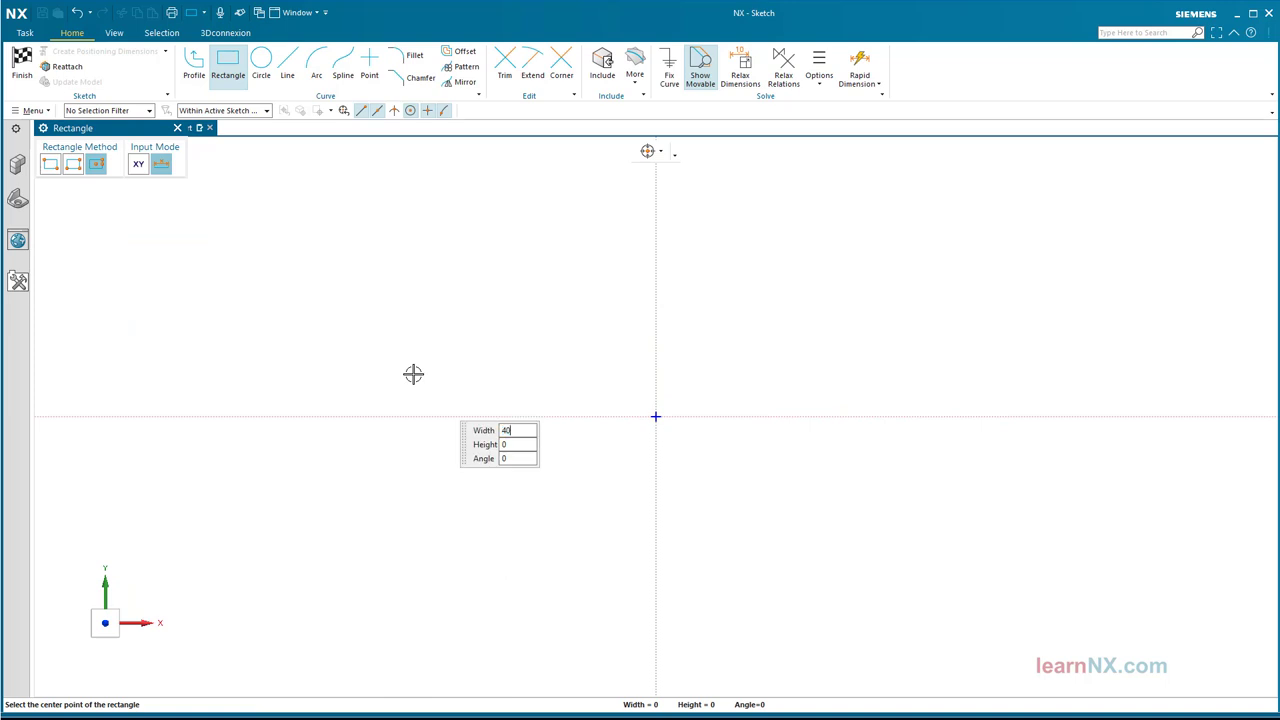
{"action": "type", "text": "40"}
{"action": "key", "text": "Tab"}
{"action": "type", "text": "25"}
{"action": "key", "text": "Tab"}
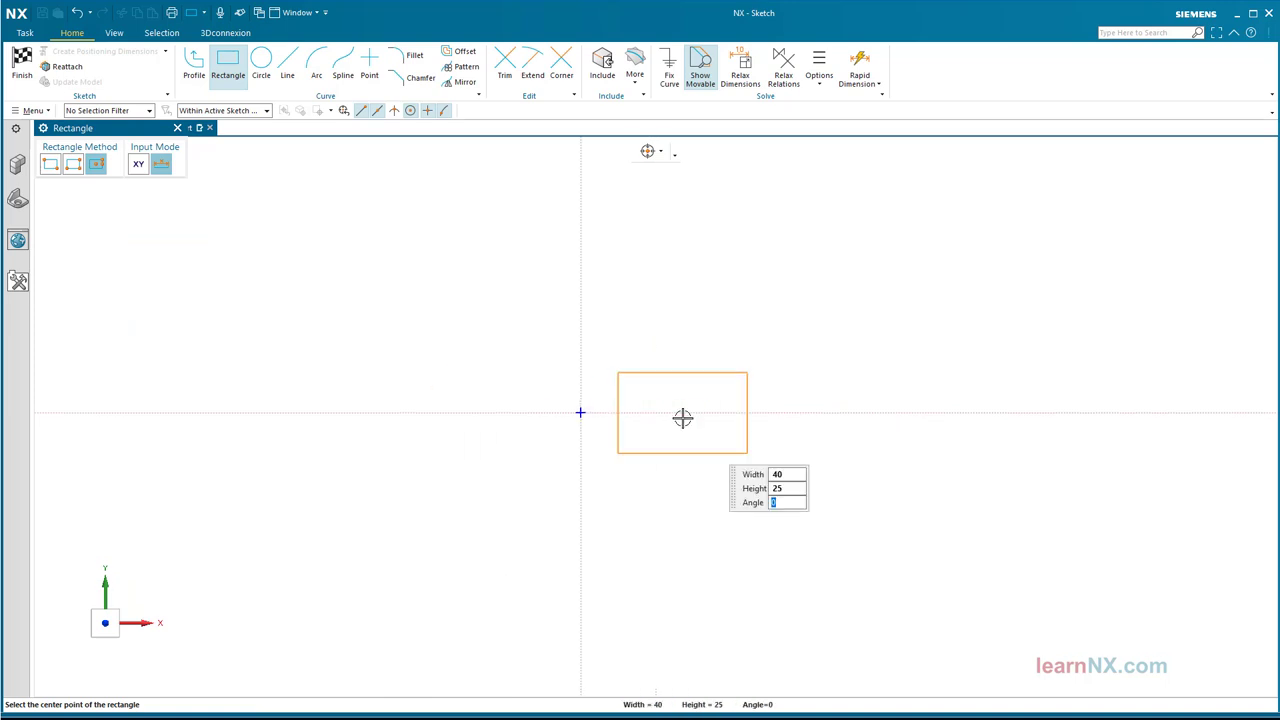
{"action": "left_click", "coordinate": [580, 412]}
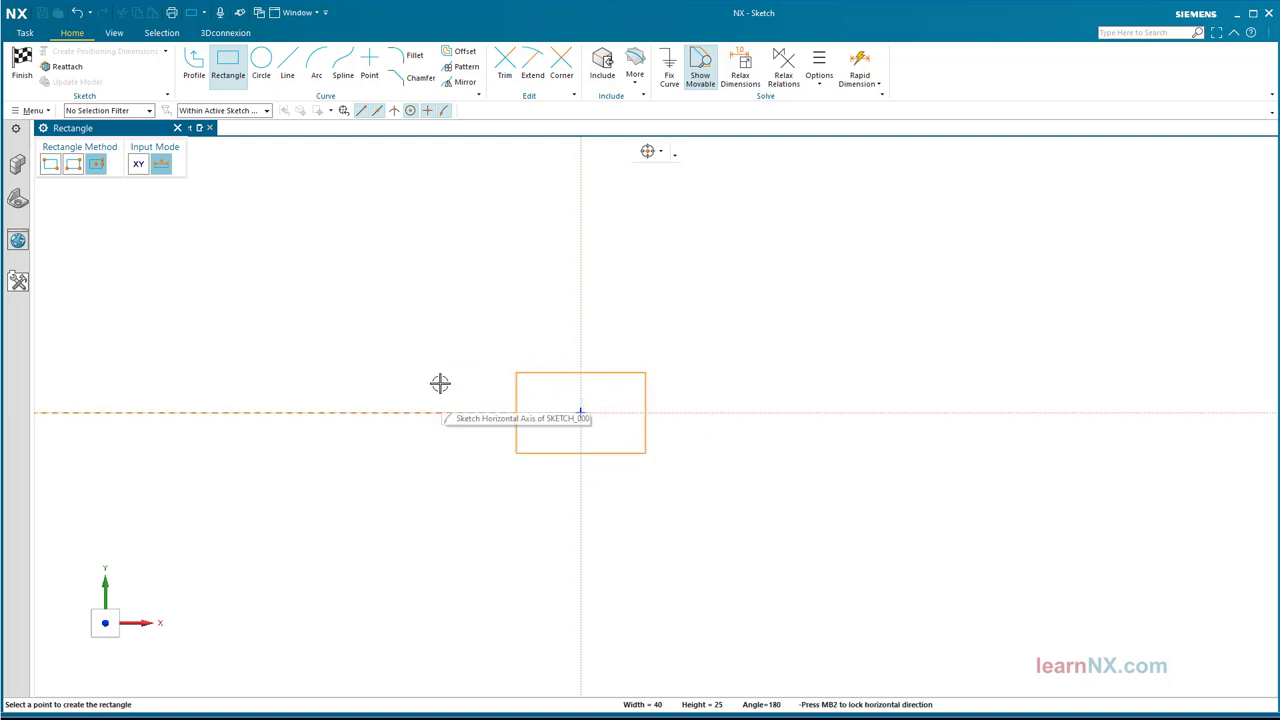
{"action": "left_click", "coordinate": [429, 401]}
{"action": "key", "text": "Escape"}
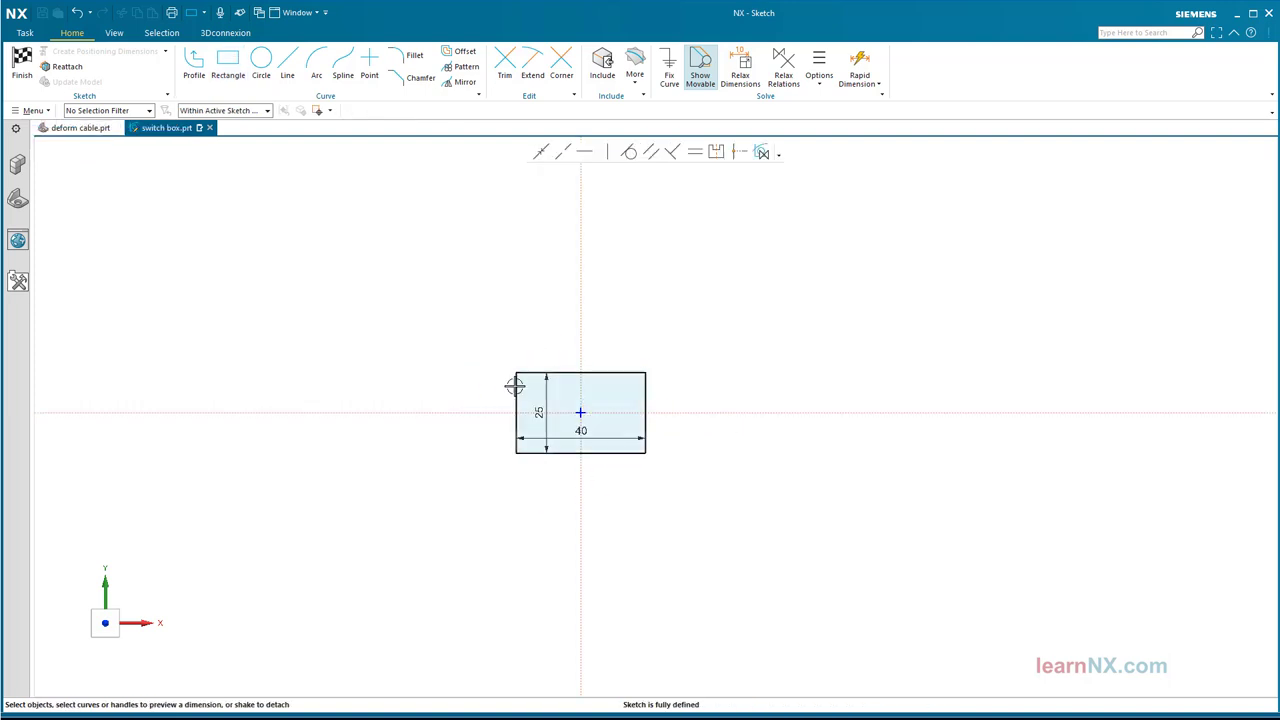
{"action": "left_click_drag", "start_coordinate": [540, 408], "coordinate": [462, 402]}
{"action": "left_click_drag", "start_coordinate": [580, 430], "coordinate": [579, 492]}
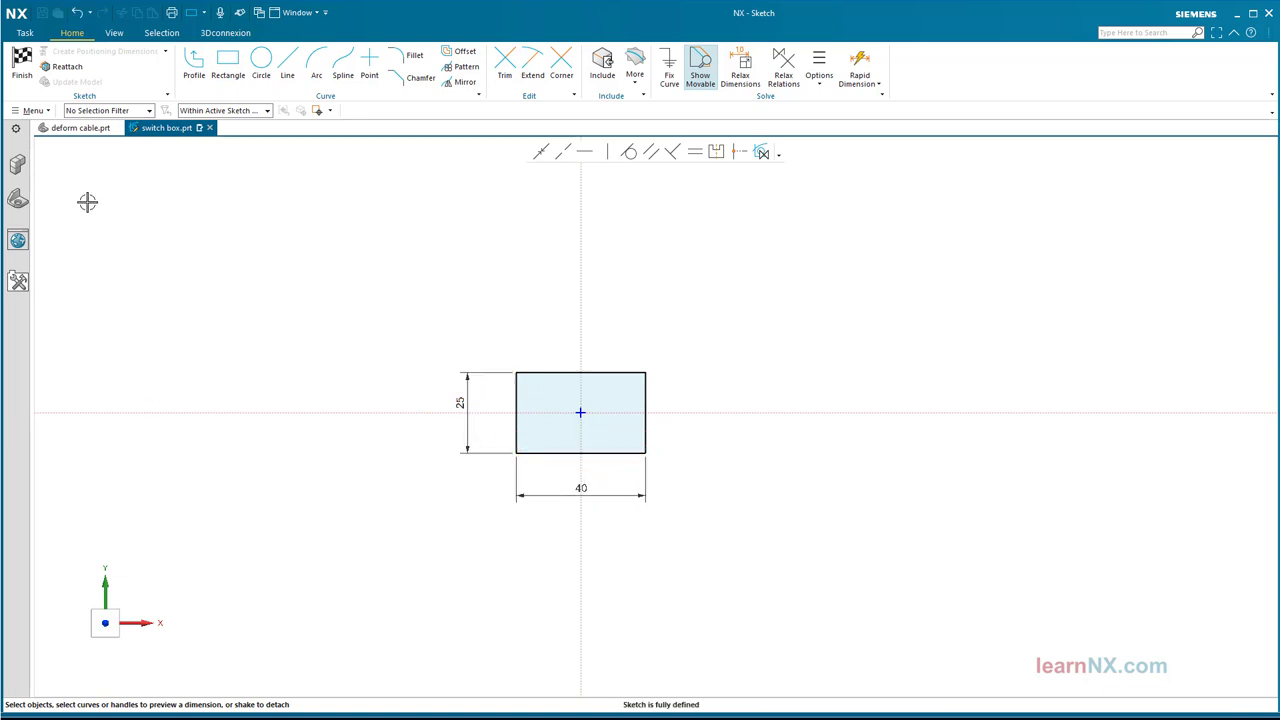
Finish the sketch and extrude the rectangle from 0 to 15 mm as a solid block.
{"action": "left_click", "coordinate": [21, 62]}
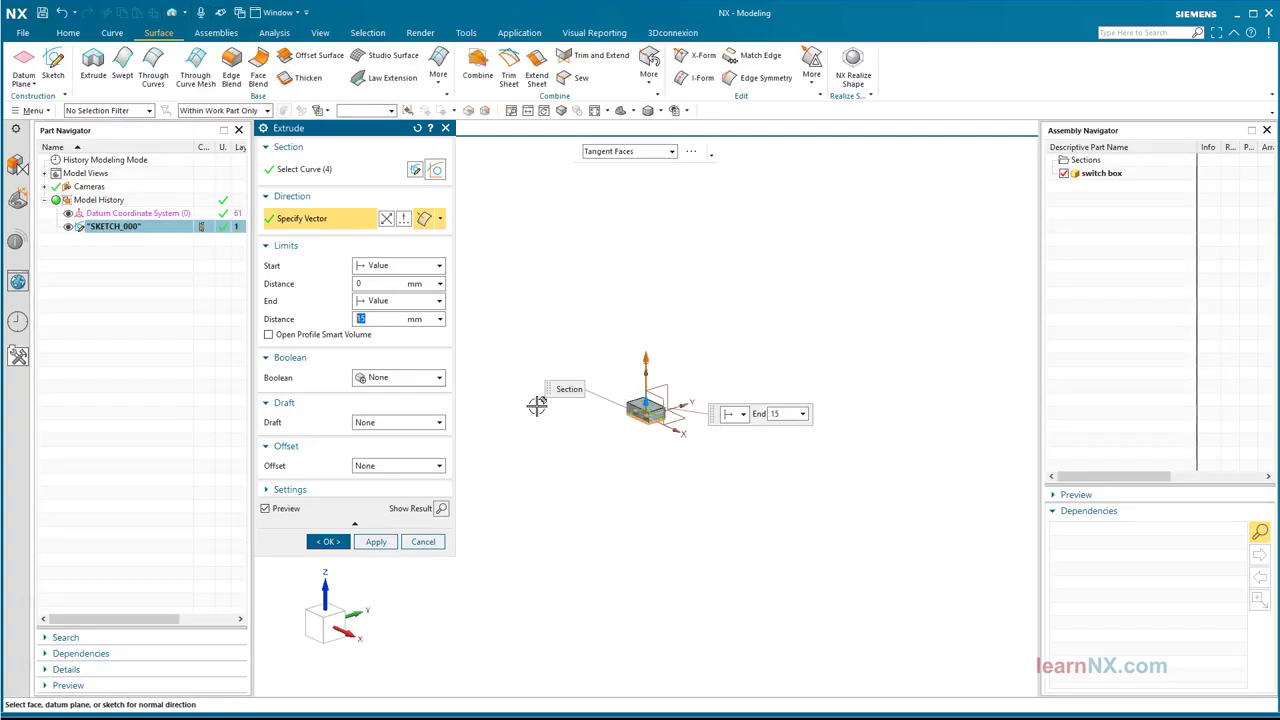
{"action": "scroll", "coordinate": [692, 484], "scroll_direction": "up", "scroll_amount": 5}
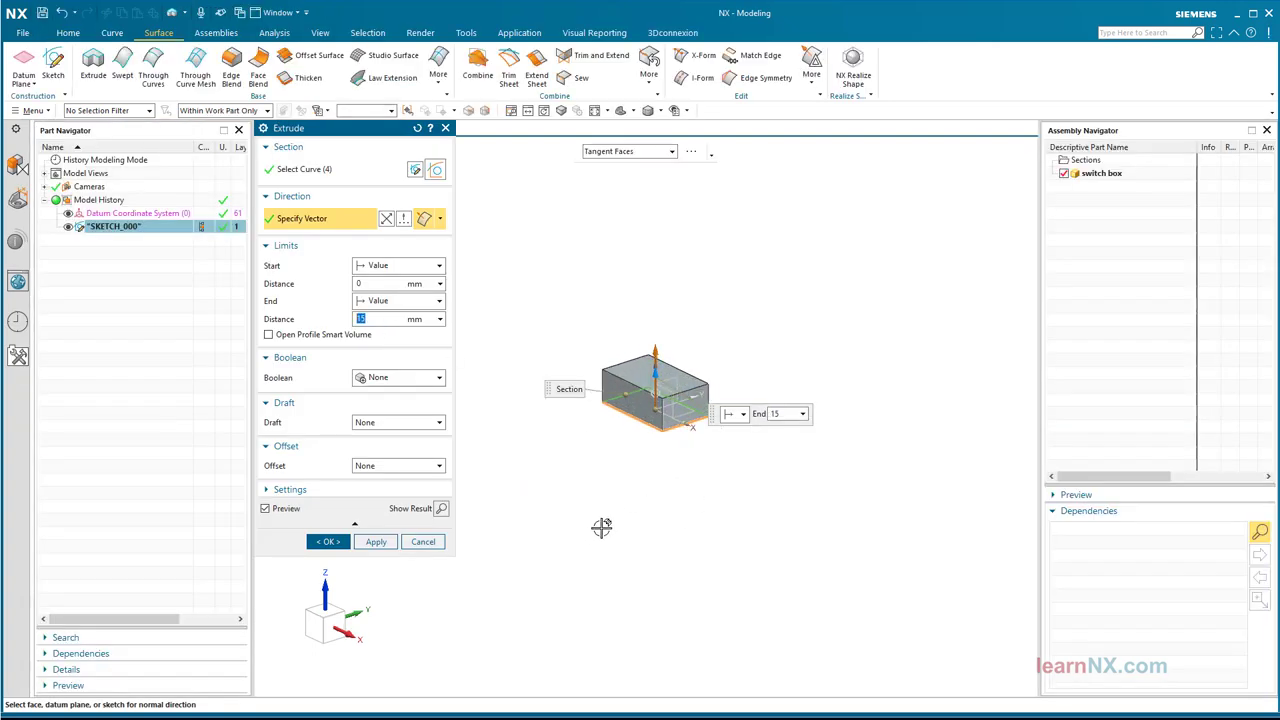
{"action": "left_click", "coordinate": [331, 542]}
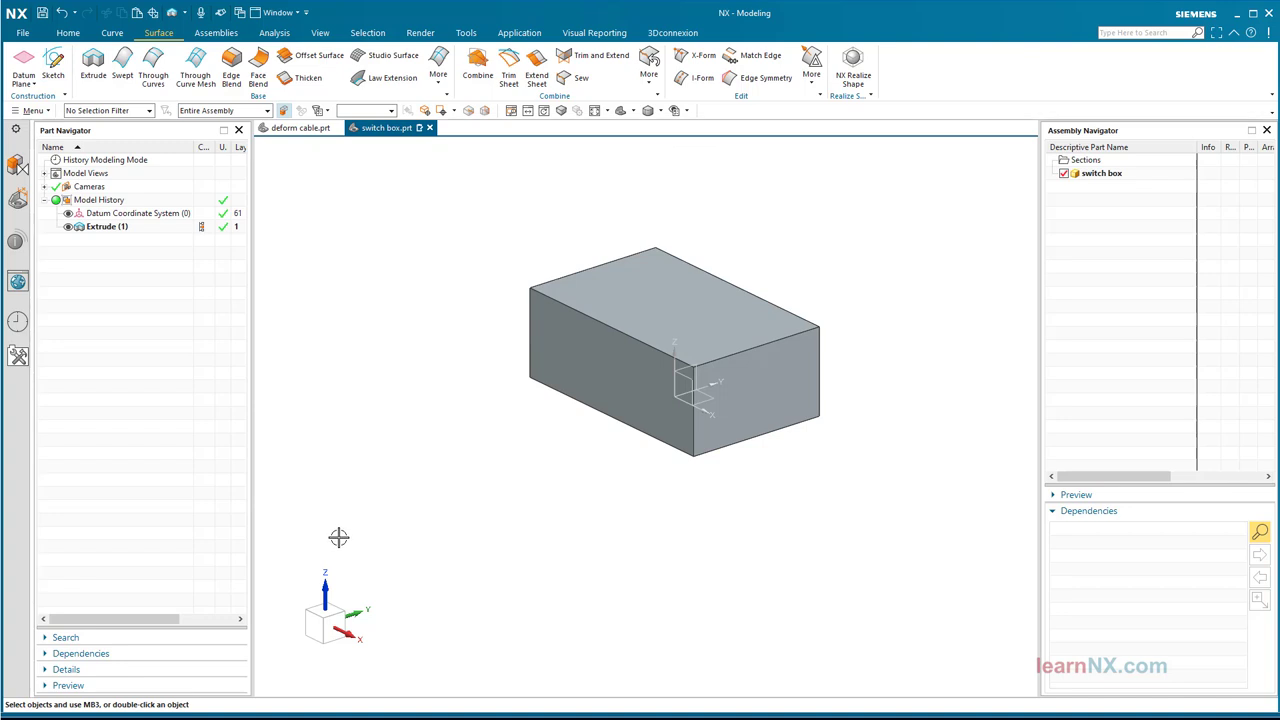
Start a new sketch on the top face of the block.
{"action": "left_click", "coordinate": [53, 68]}
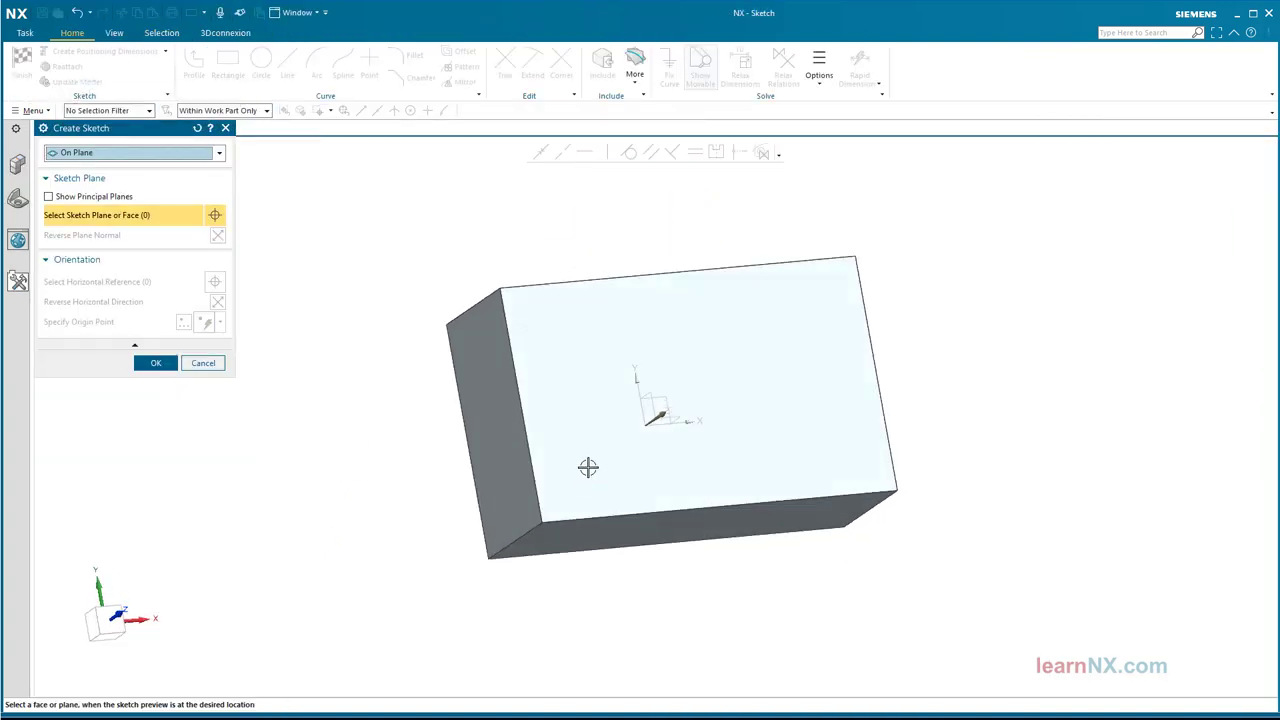
Start a sketch on the box's large top face and place two points near its lower-left and upper-right corners.
{"action": "left_click", "coordinate": [583, 466]}
{"action": "left_click", "coordinate": [157, 363]}
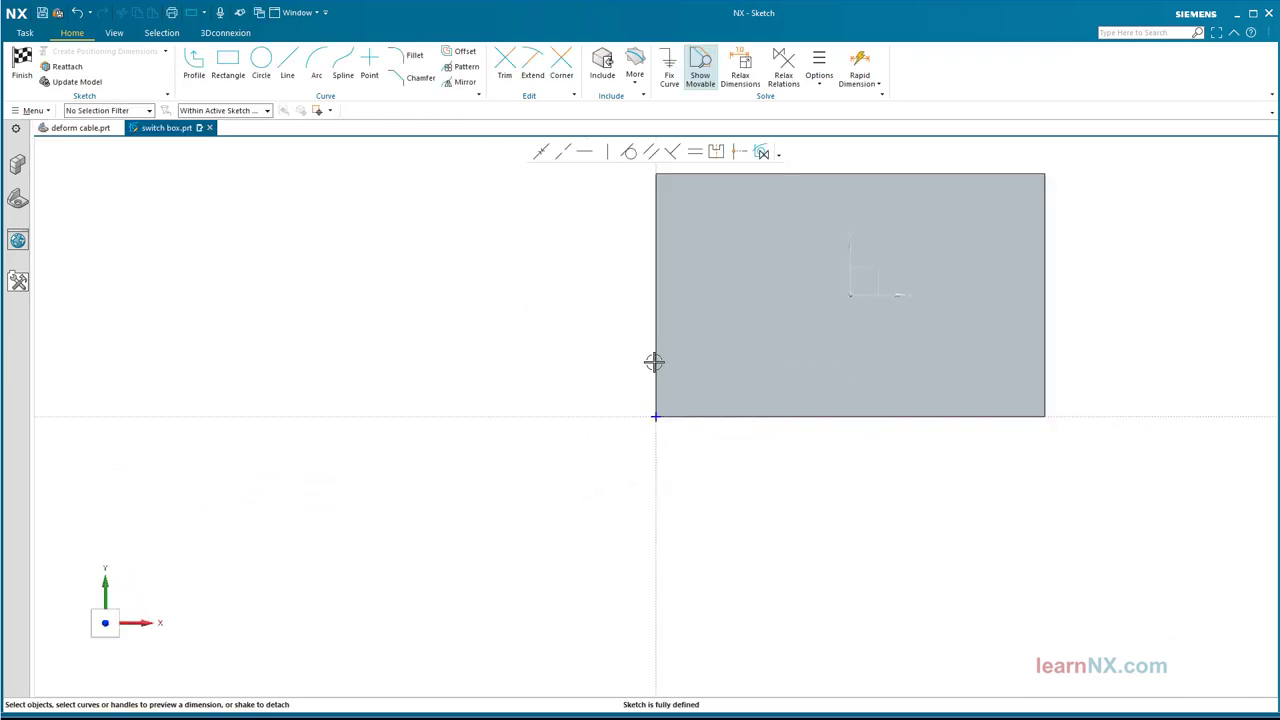
{"action": "left_click", "coordinate": [370, 65]}
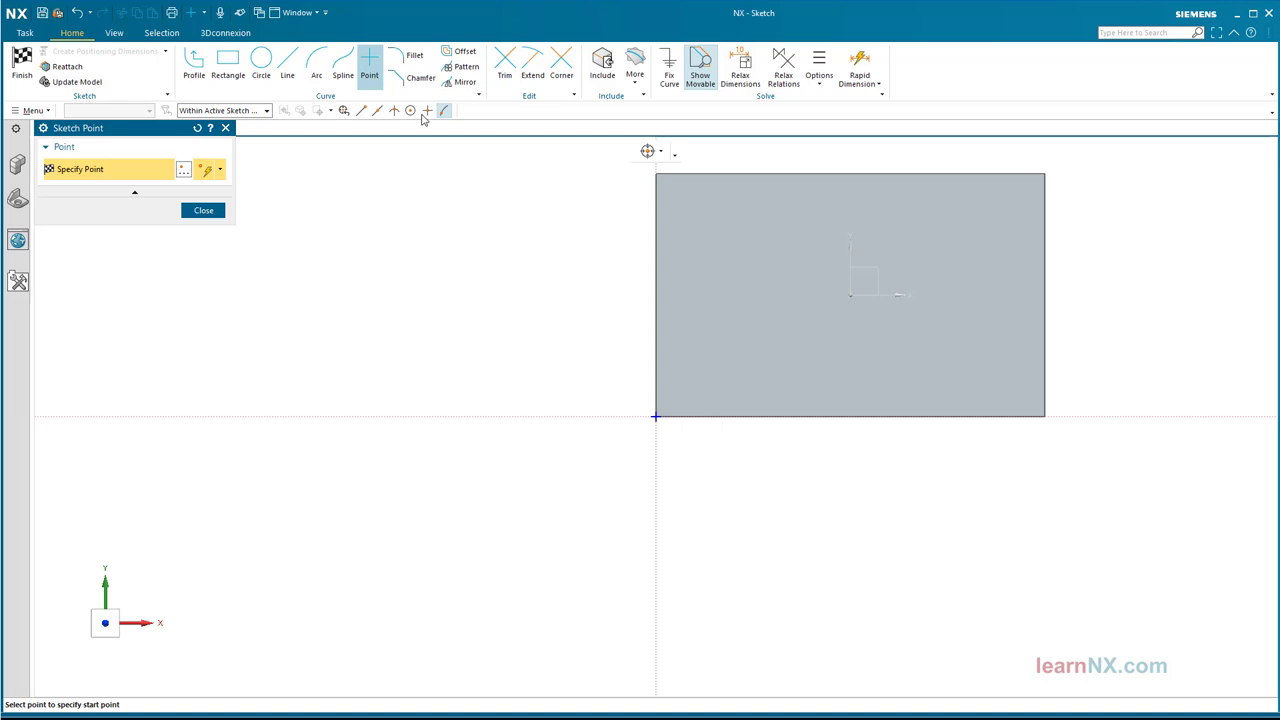
{"action": "left_click", "coordinate": [718, 357]}
{"action": "left_click", "coordinate": [961, 225]}
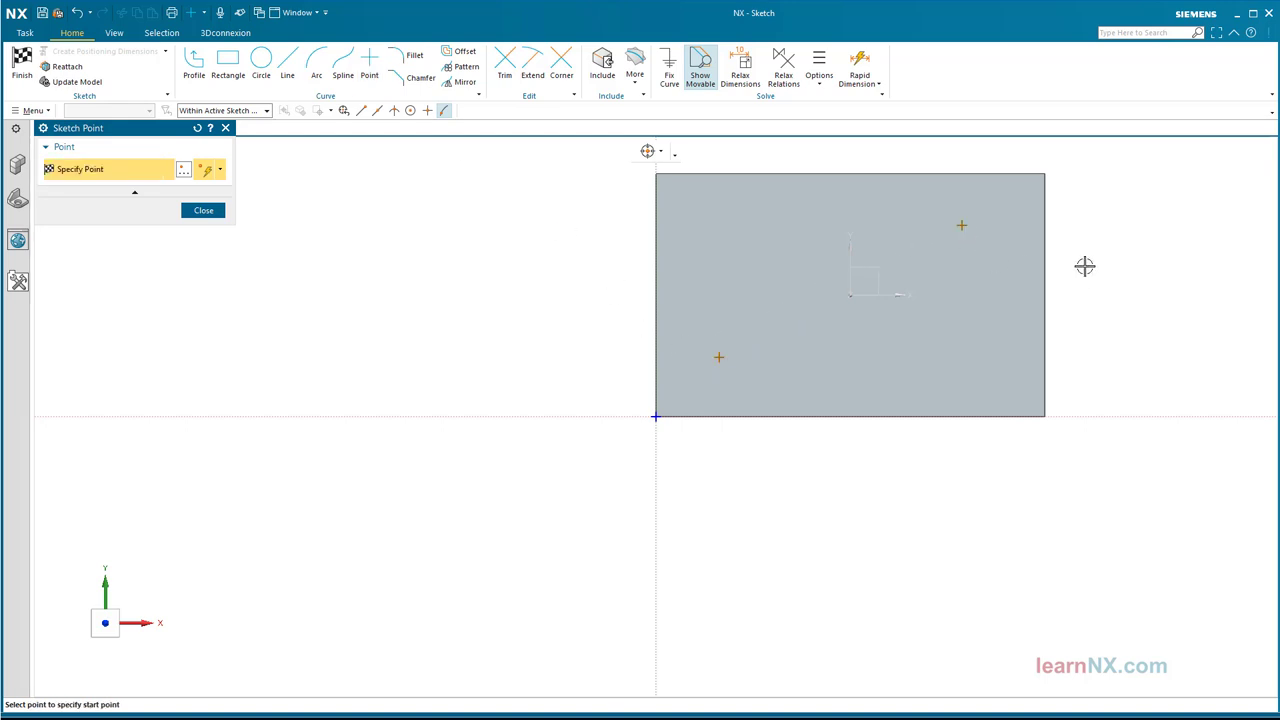
{"action": "key", "text": "Escape"}
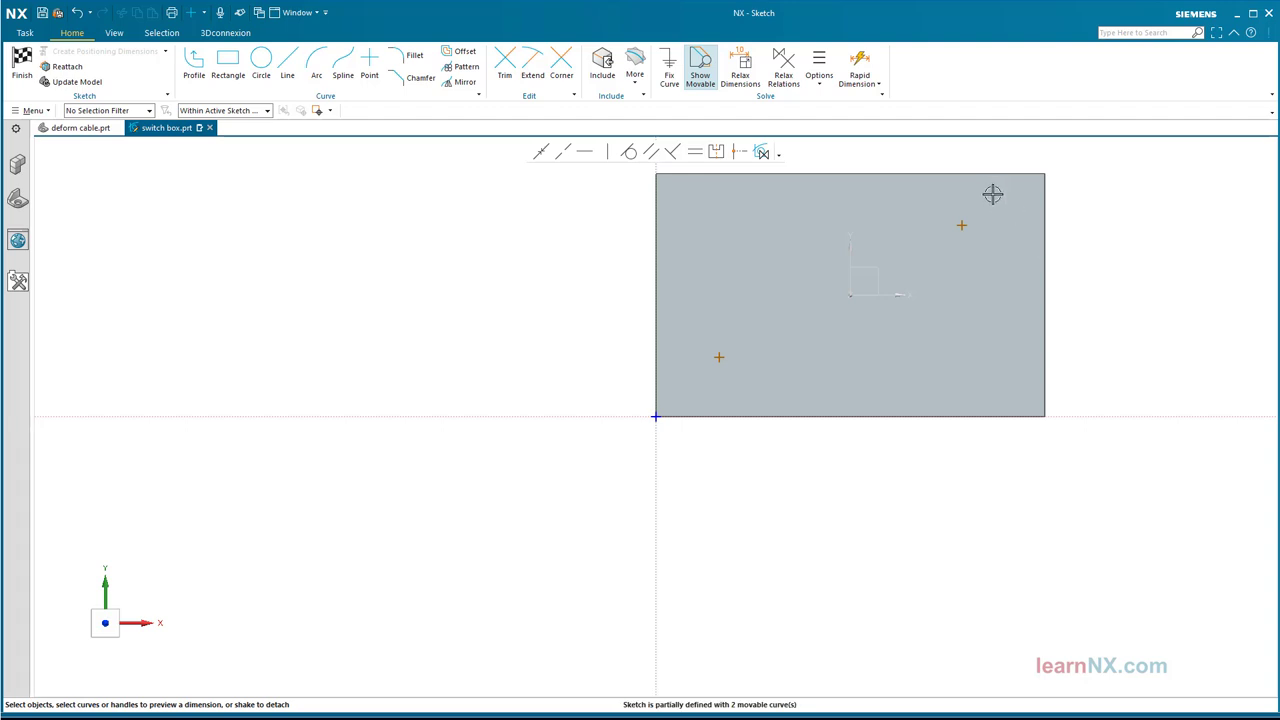
Set the selection scope to Within Work Part Only and dimension the upper-right point 10 mm from the face's right edge.
{"action": "left_click", "coordinate": [255, 111]}
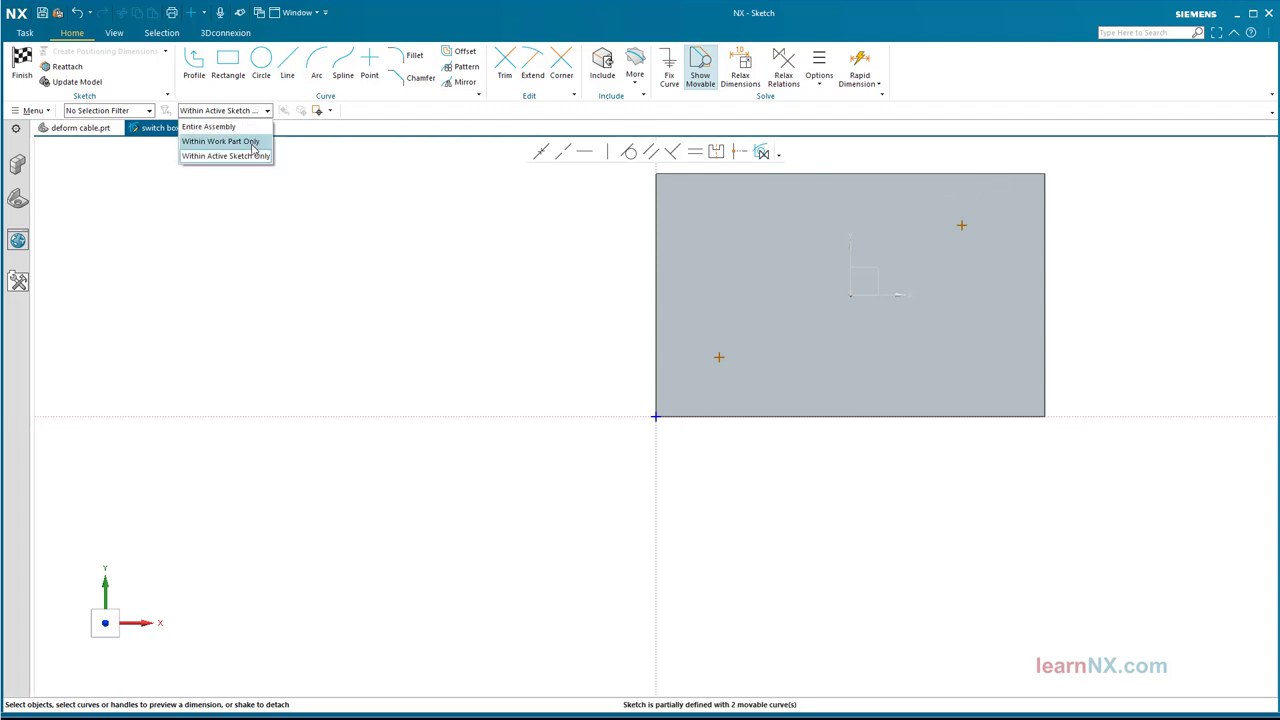
{"action": "left_click", "coordinate": [250, 140]}
{"action": "left_click", "coordinate": [1043, 220]}
{"action": "left_click", "coordinate": [961, 225]}
{"action": "left_click", "coordinate": [1000, 230]}
{"action": "type", "text": "10"}
{"action": "key", "text": "Return"}
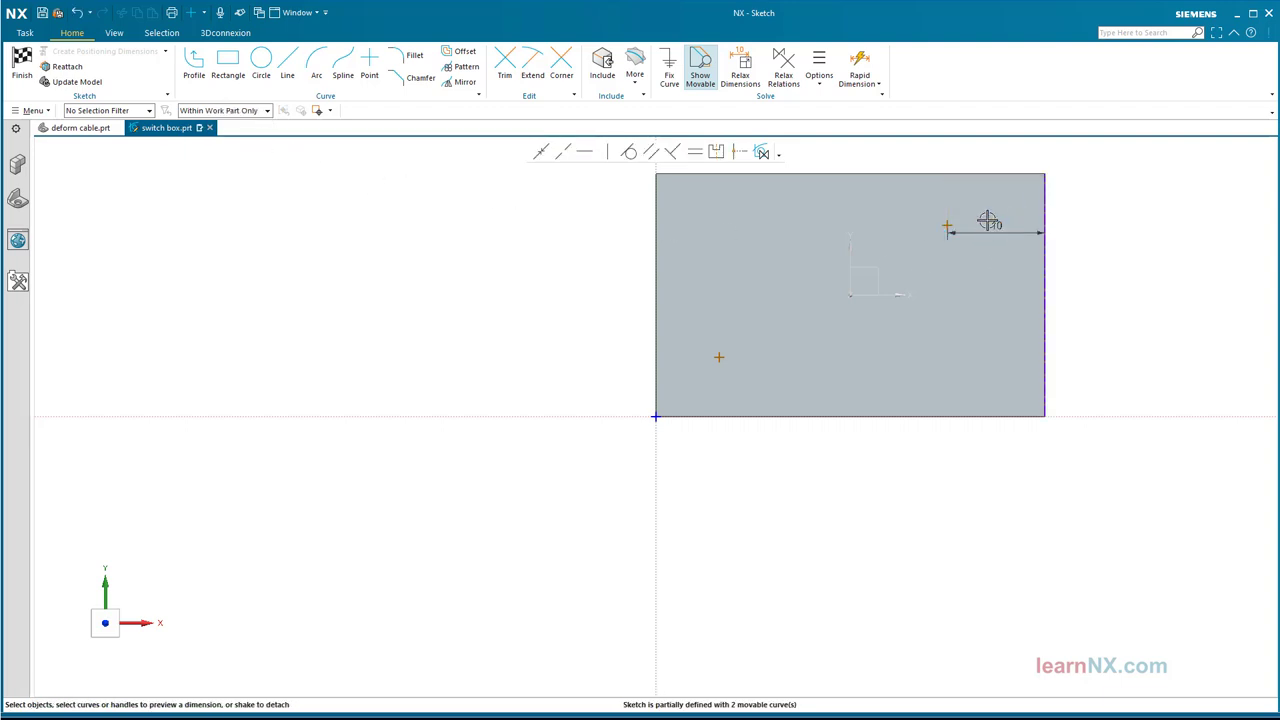
Dimension the upper-right point 10 mm from the face's upper edge.
{"action": "left_click", "coordinate": [934, 176]}
{"action": "left_click", "coordinate": [947, 226]}
{"action": "left_click", "coordinate": [944, 198]}
{"action": "type", "text": "10"}
{"action": "key", "text": "Return"}
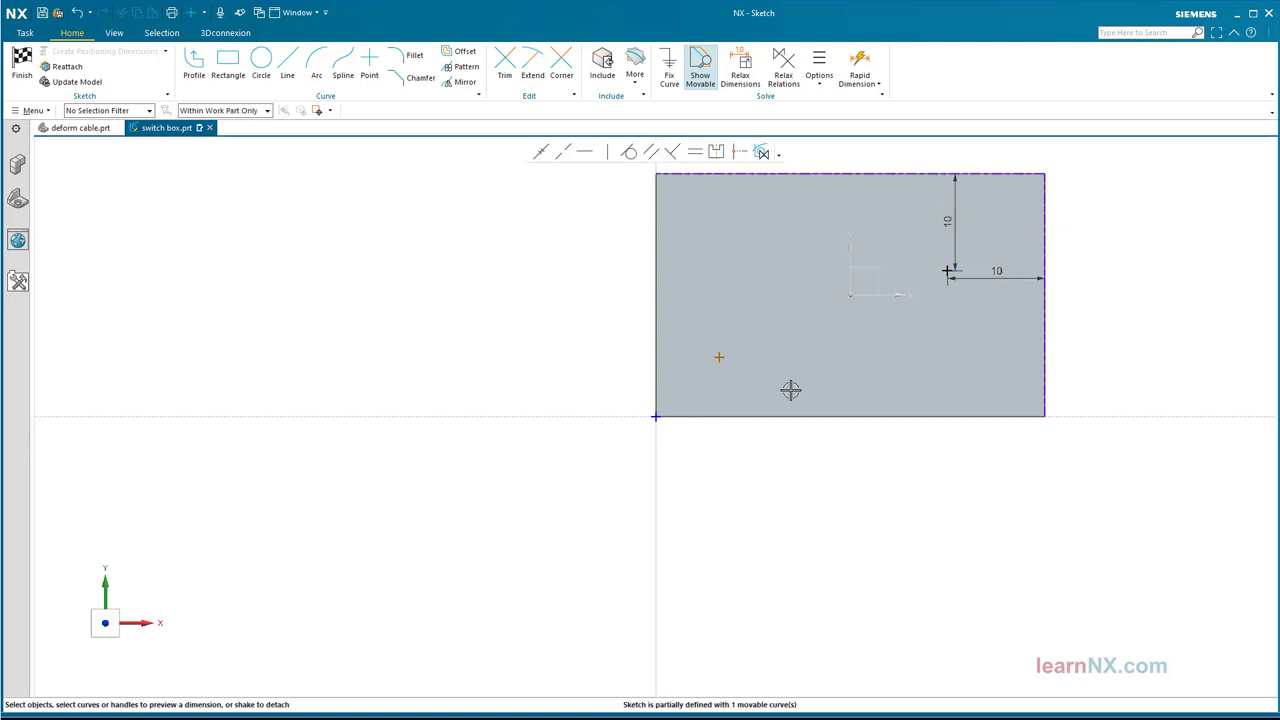
Dimension the lower-left point 10 mm from the face's lower edge.
{"action": "left_click", "coordinate": [777, 417]}
{"action": "left_click", "coordinate": [718, 357]}
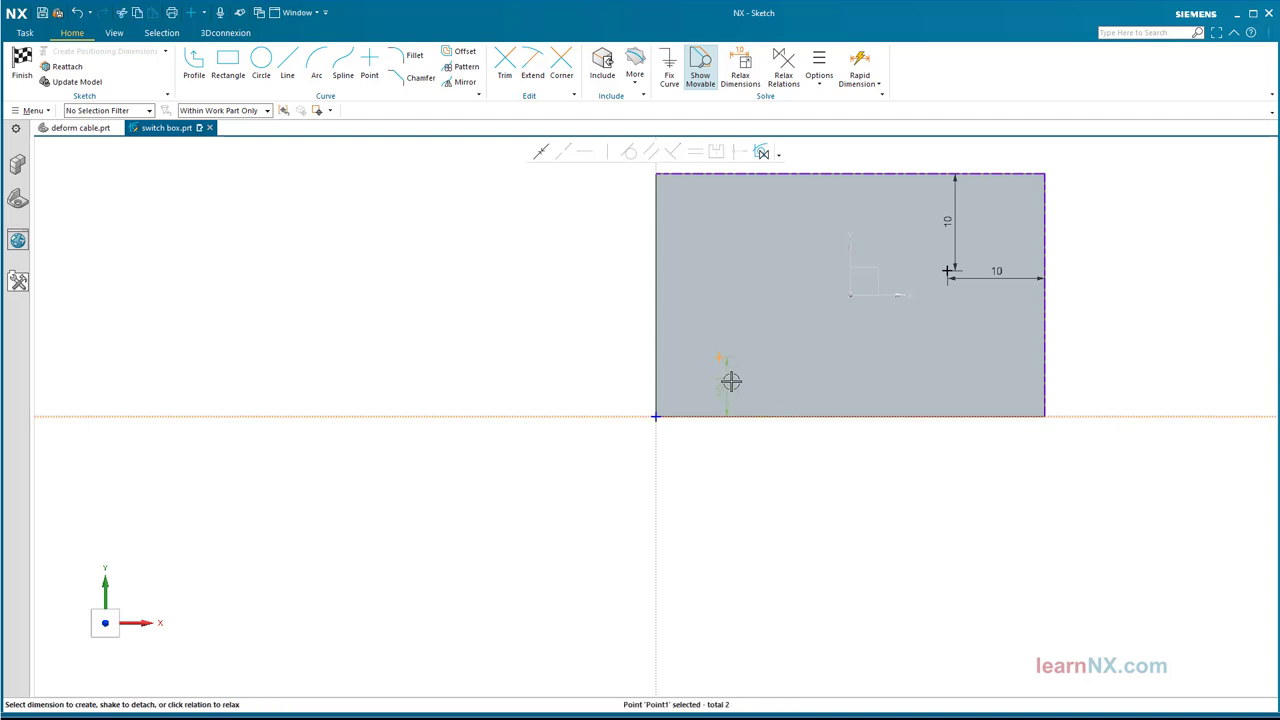
{"action": "double_click", "coordinate": [729, 381]}
{"action": "type", "text": "10"}
{"action": "key", "text": "Return"}
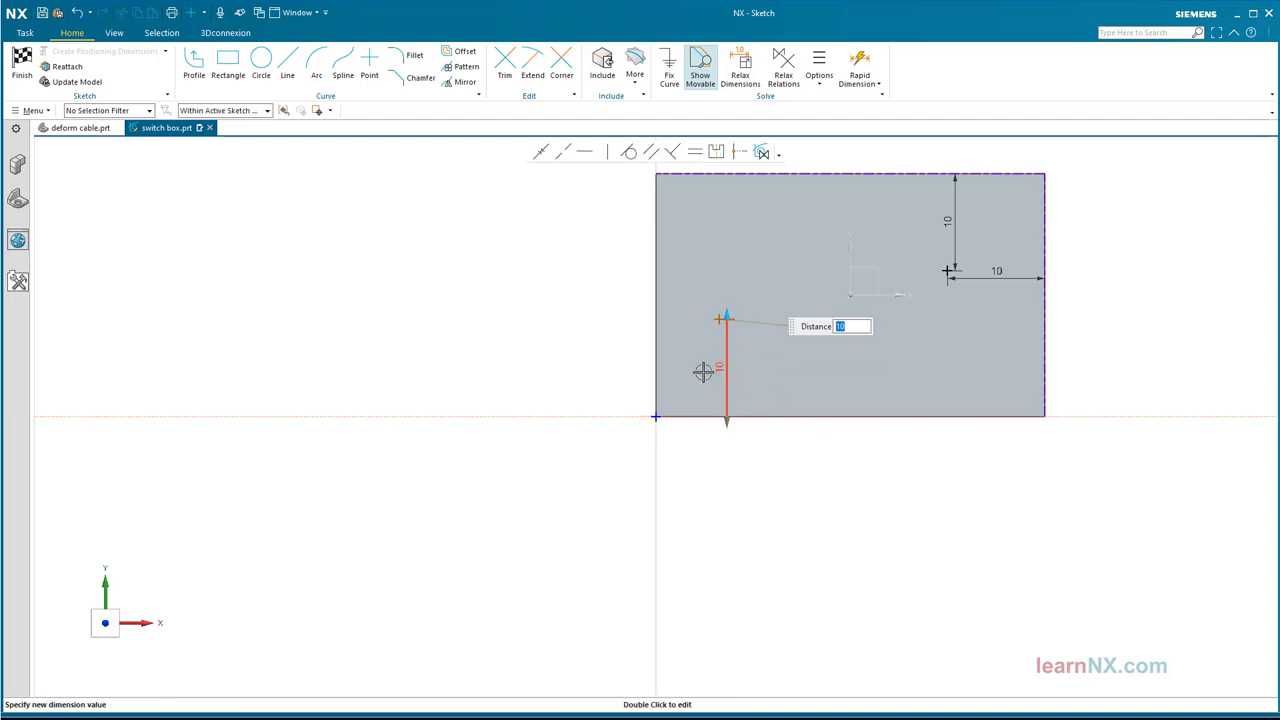
Dimension the lower-left point 10 mm from the face's left edge.
{"action": "left_click", "coordinate": [719, 320]}
{"action": "left_click", "coordinate": [696, 318]}
{"action": "type", "text": "10"}
{"action": "key", "text": "Return"}
Move the point dimensions clear of the points and finish the top-face sketch.
{"action": "left_click_drag", "start_coordinate": [754, 357], "coordinate": [793, 345]}
{"action": "left_click_drag", "start_coordinate": [946, 214], "coordinate": [900, 216]}
{"action": "left_click_drag", "start_coordinate": [994, 258], "coordinate": [997, 292]}
{"action": "left_click", "coordinate": [24, 66]}
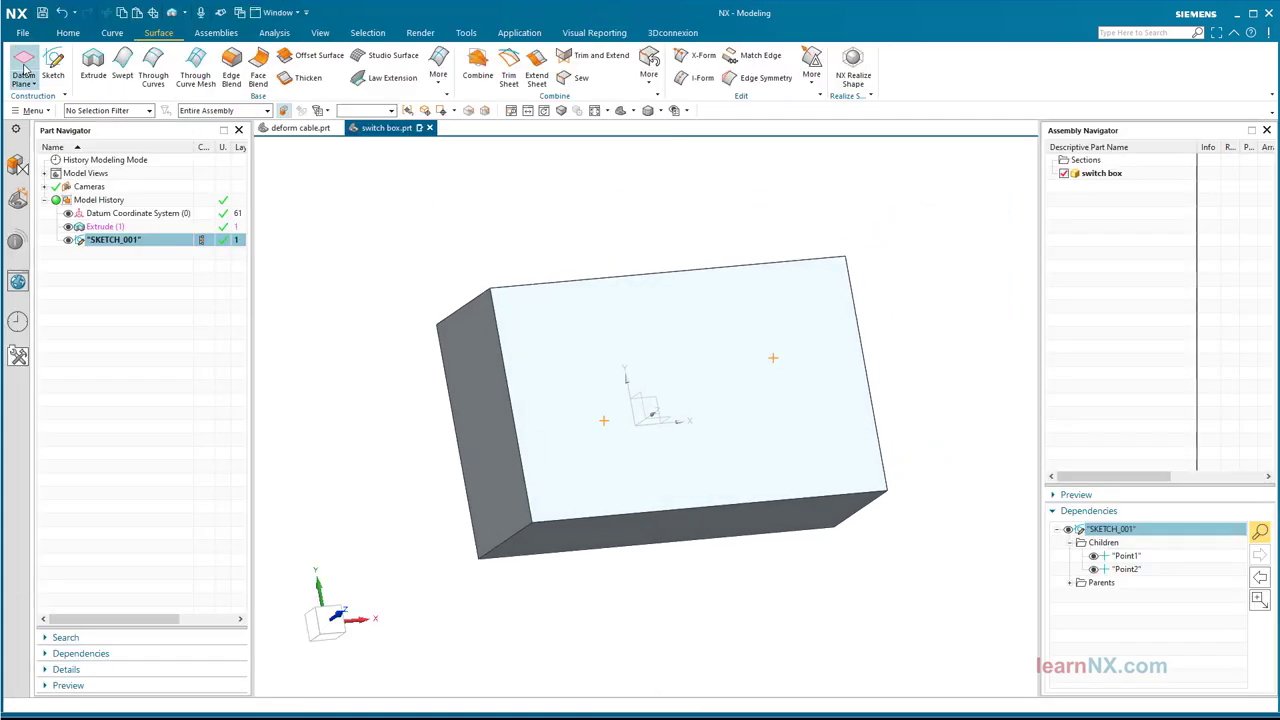
Start a sketch on the box's long front face and place two points, one lower left and one upper right.
{"action": "left_click", "coordinate": [56, 66]}
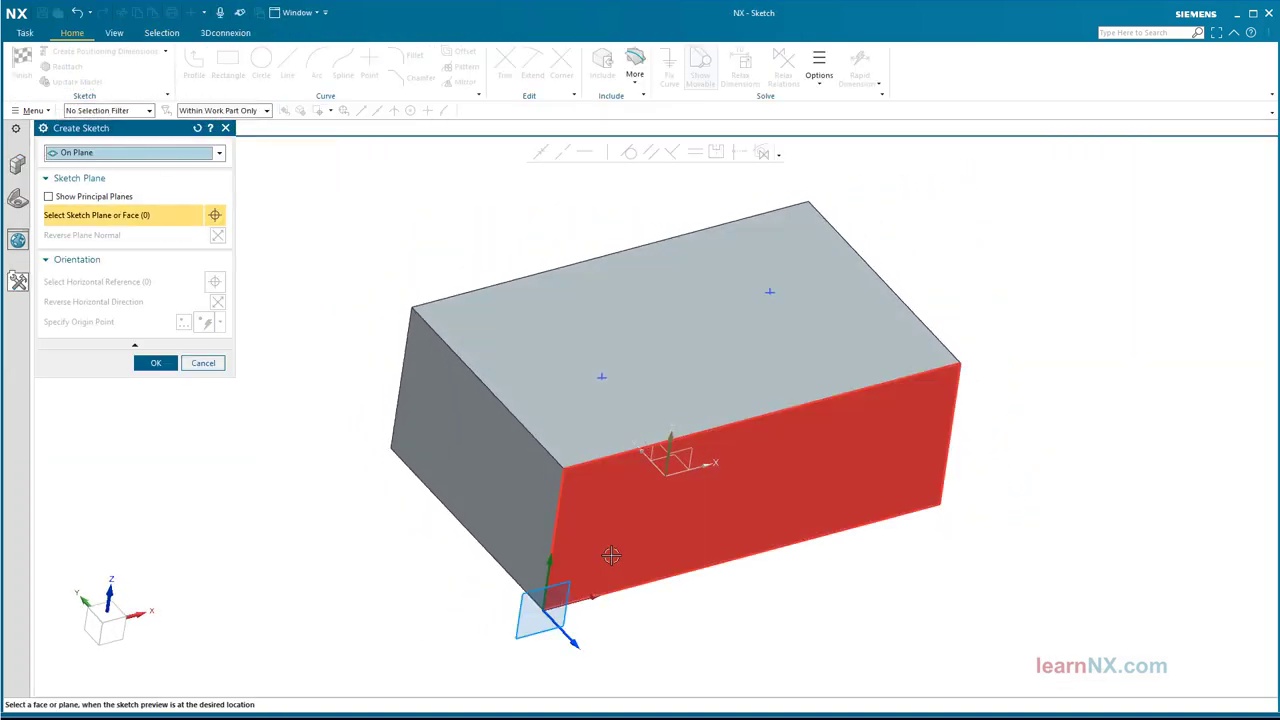
{"action": "left_click", "coordinate": [560, 588]}
{"action": "left_click", "coordinate": [156, 362]}
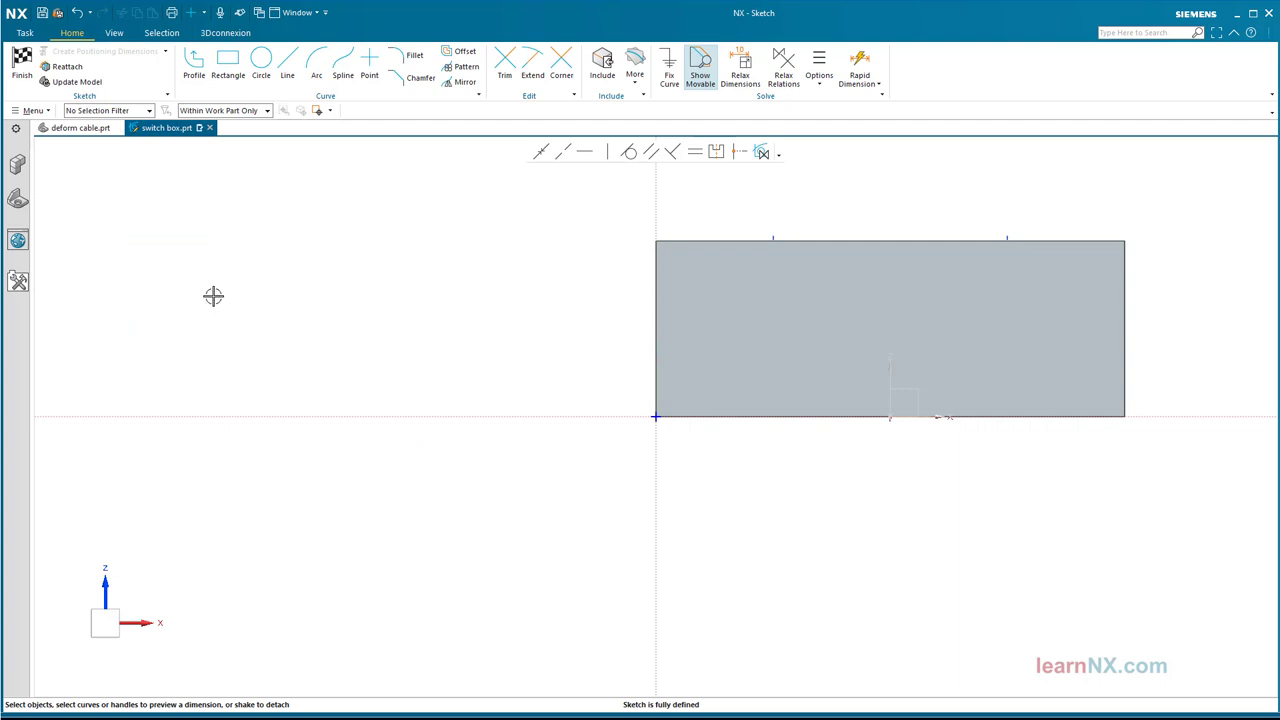
{"action": "left_click", "coordinate": [368, 60]}
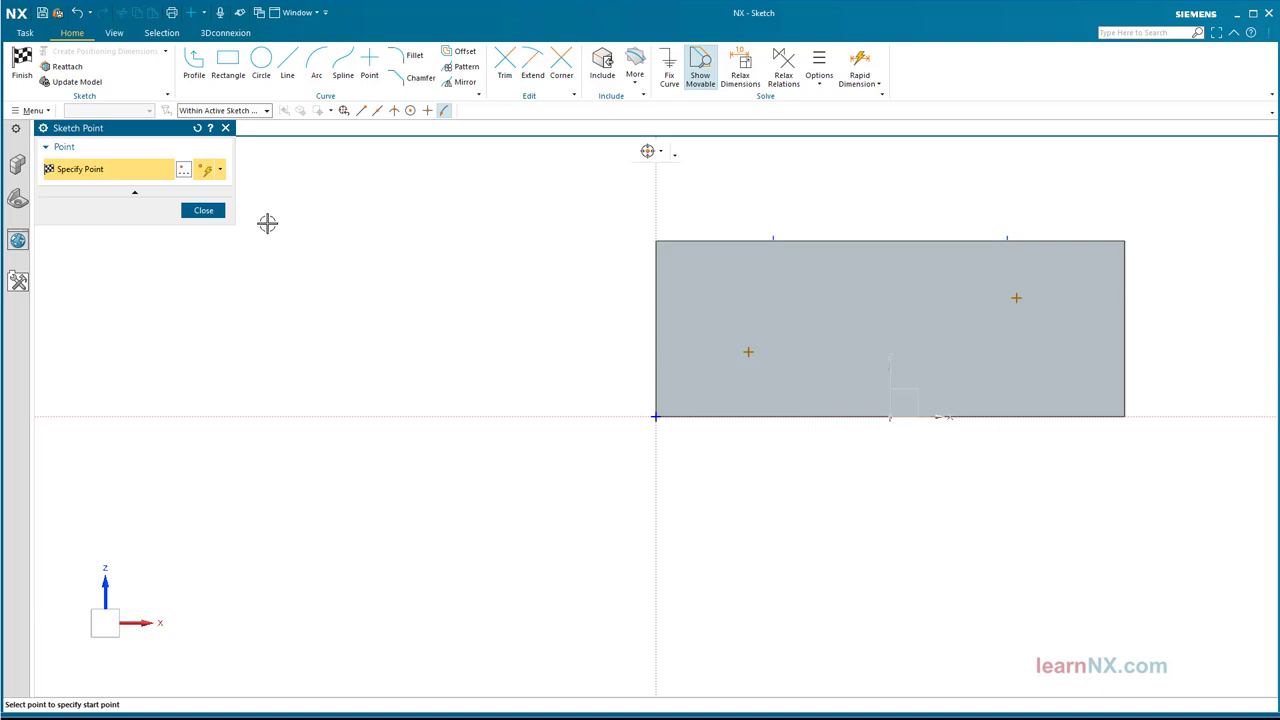
{"action": "left_click", "coordinate": [219, 212]}
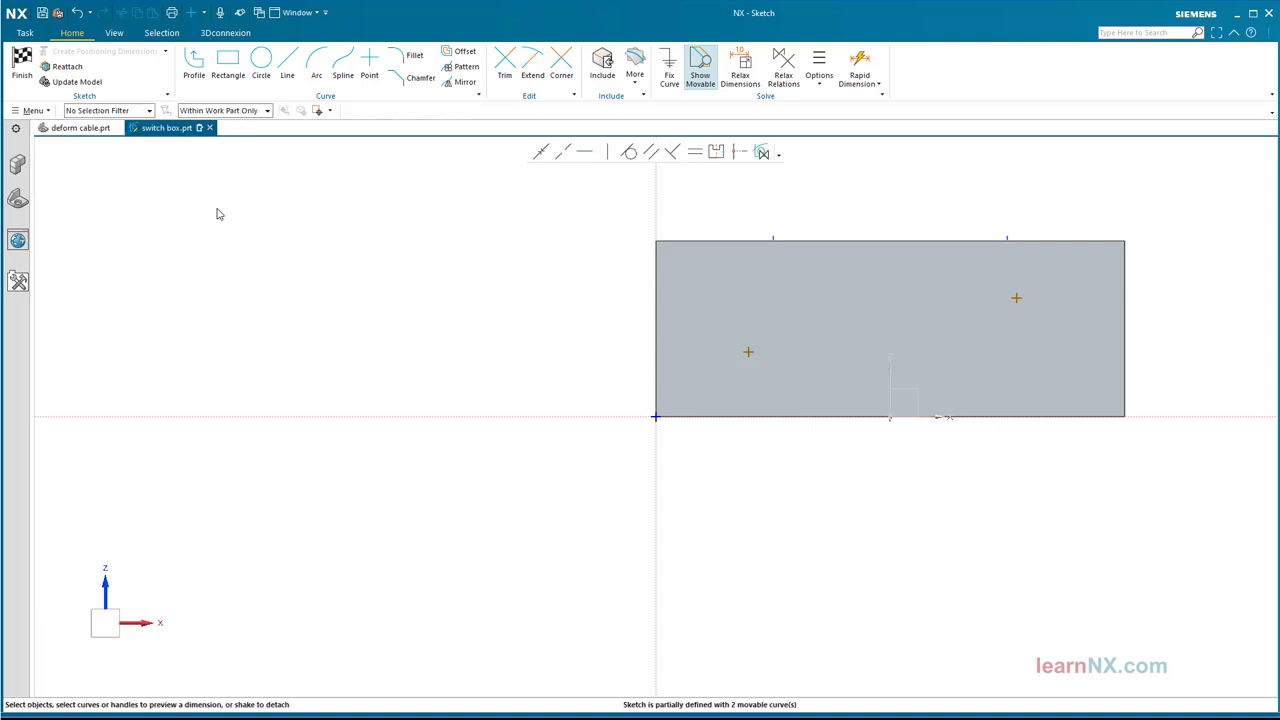
Dimension the upper-right point 6 mm from the front face's upper edge.
{"action": "left_click", "coordinate": [1050, 241]}
{"action": "left_click", "coordinate": [1016, 298]}
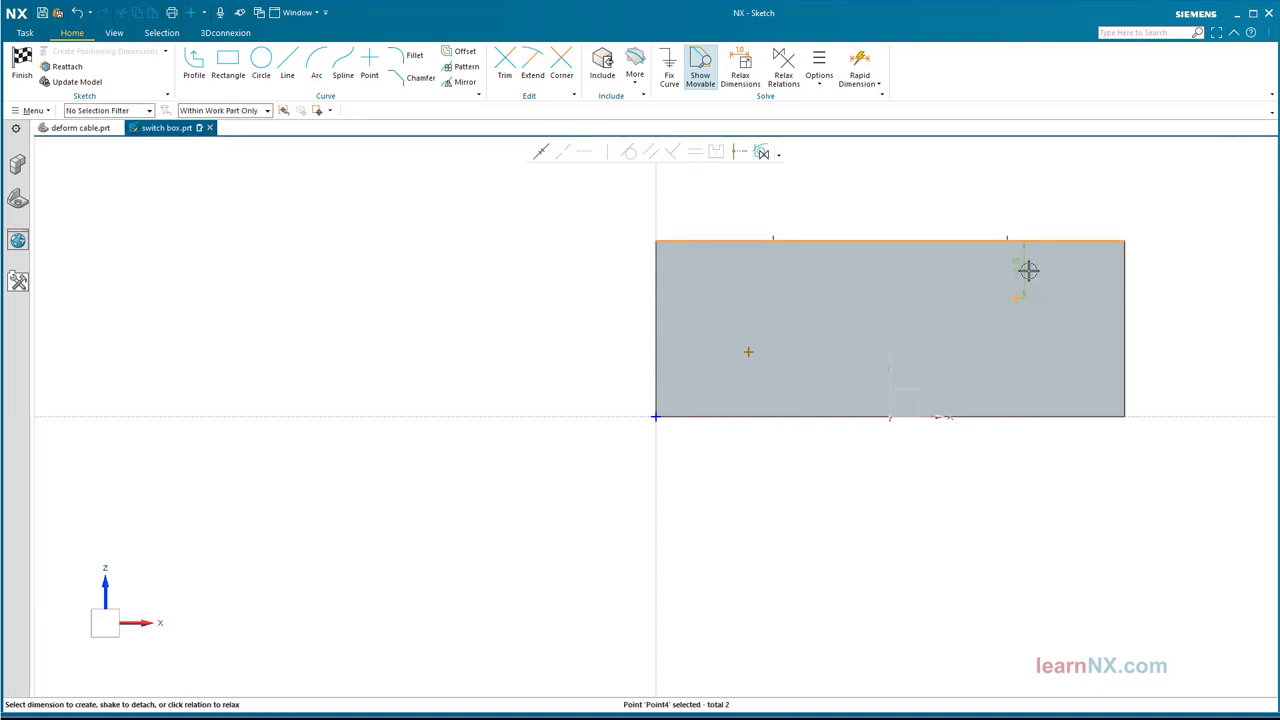
{"action": "left_click", "coordinate": [1027, 270]}
{"action": "type", "text": "6"}
{"action": "key", "text": "Return"}
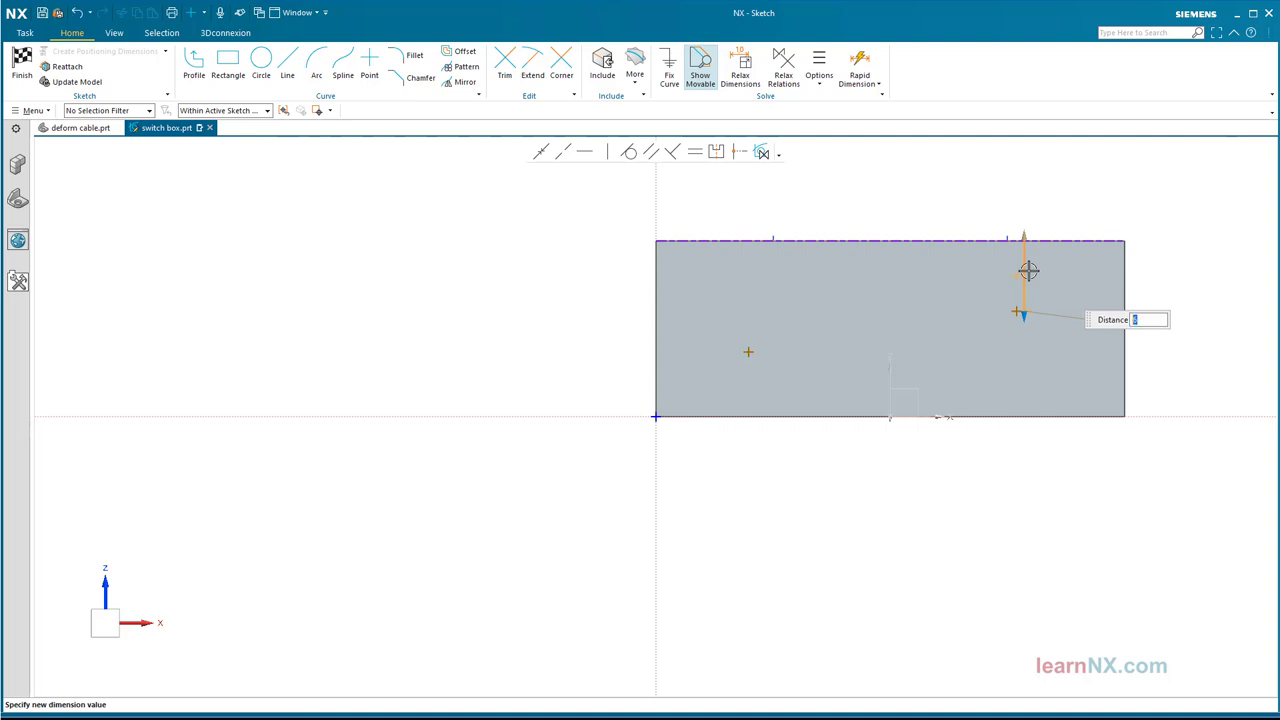
Dimension the upper-right point 12 mm from the front face's right edge.
{"action": "left_click", "coordinate": [1124, 280]}
{"action": "left_click", "coordinate": [1068, 310]}
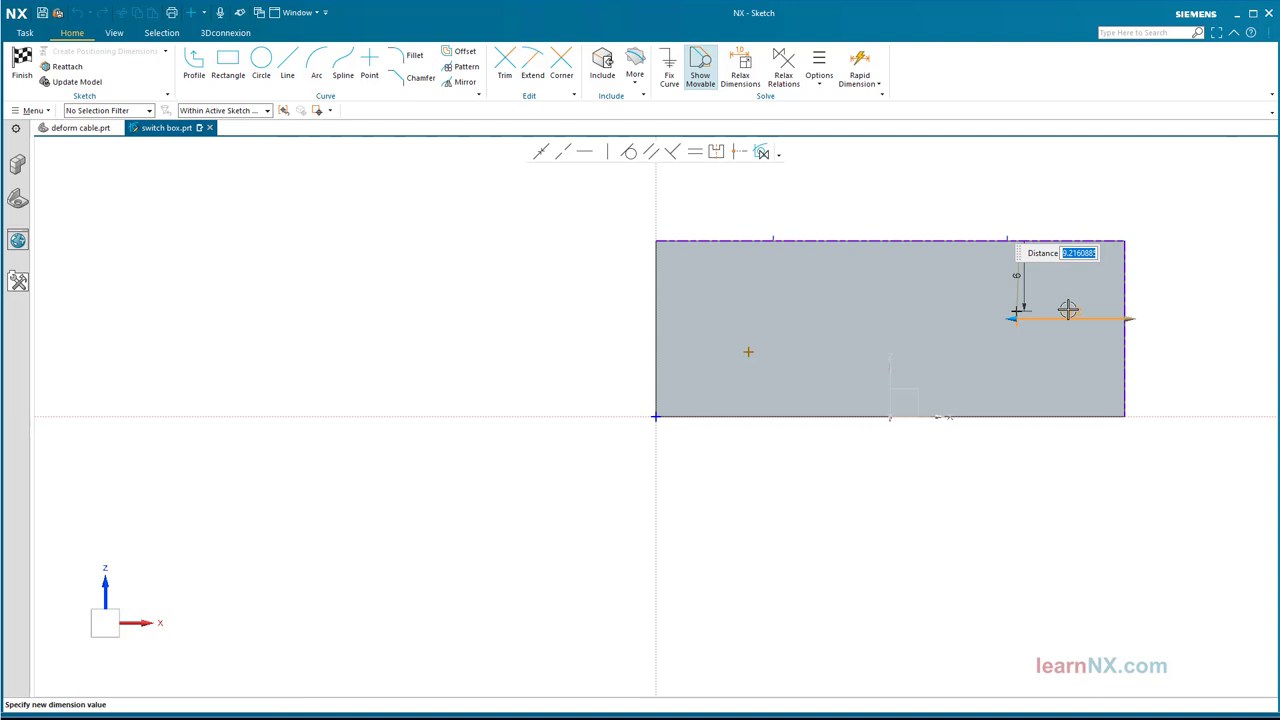
{"action": "type", "text": "12"}
{"action": "key", "text": "Return"}
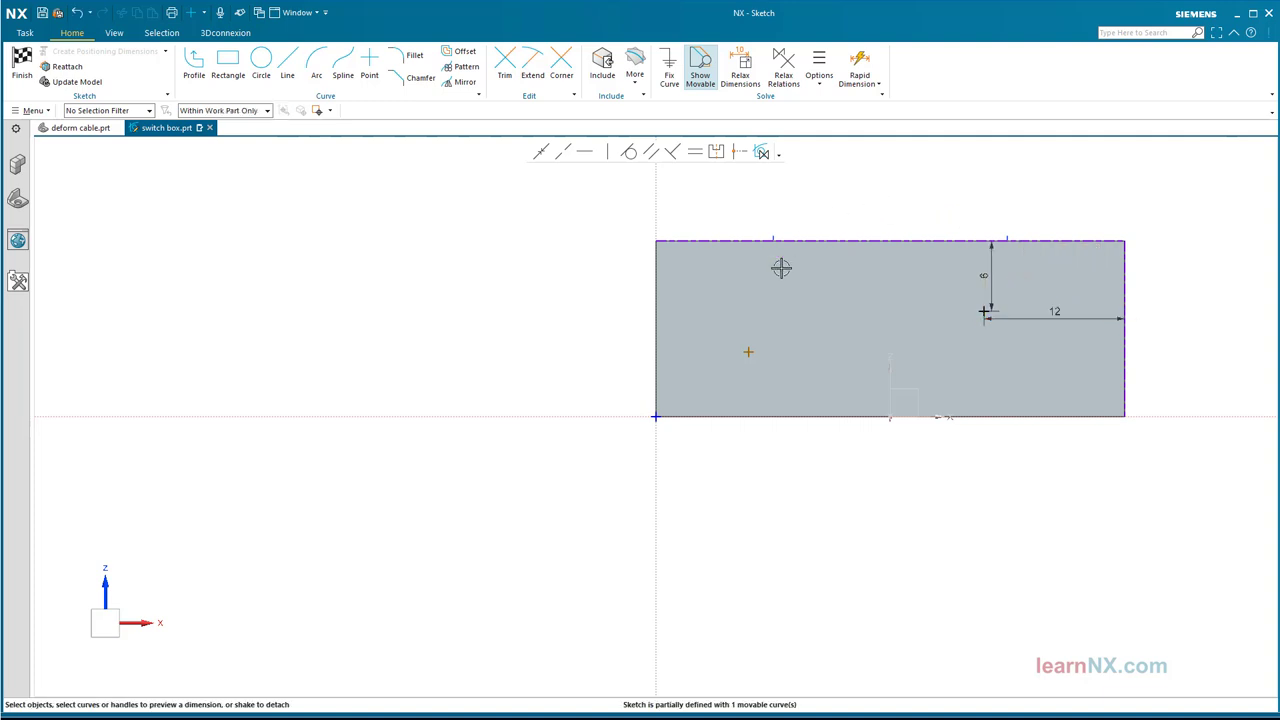
Dimension the lower-left point 6 mm from the front face's lower edge.
{"action": "left_click", "coordinate": [769, 411]}
{"action": "left_click", "coordinate": [749, 353]}
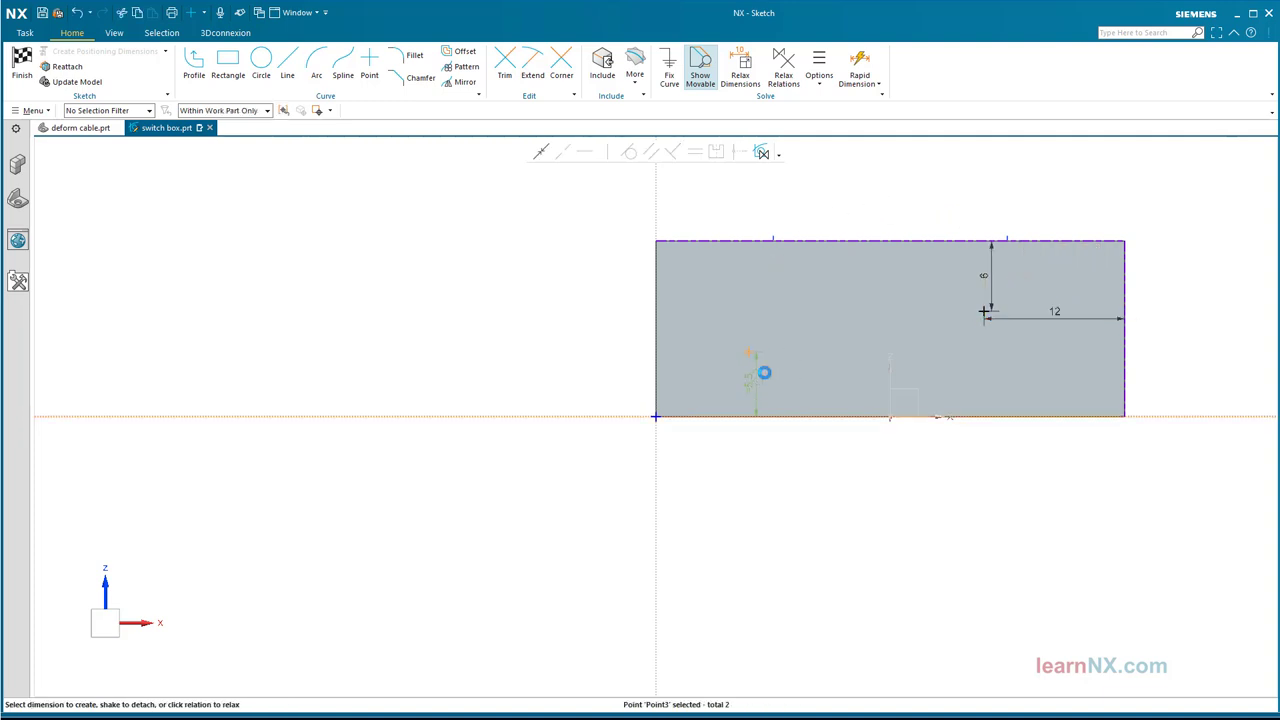
{"action": "left_click", "coordinate": [785, 360]}
{"action": "type", "text": "6"}
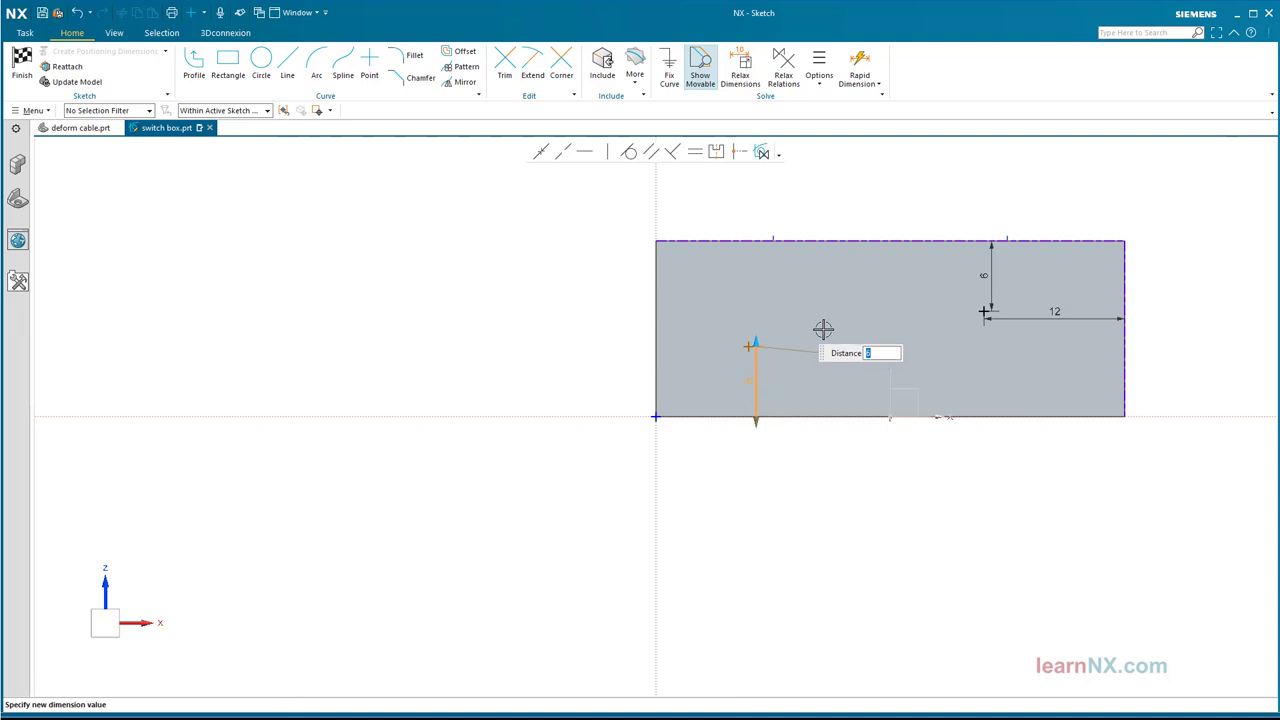
{"action": "key", "text": "Return"}
Dimension the lower-left point 12 mm from the front face's left edge.
{"action": "left_click", "coordinate": [656, 307]}
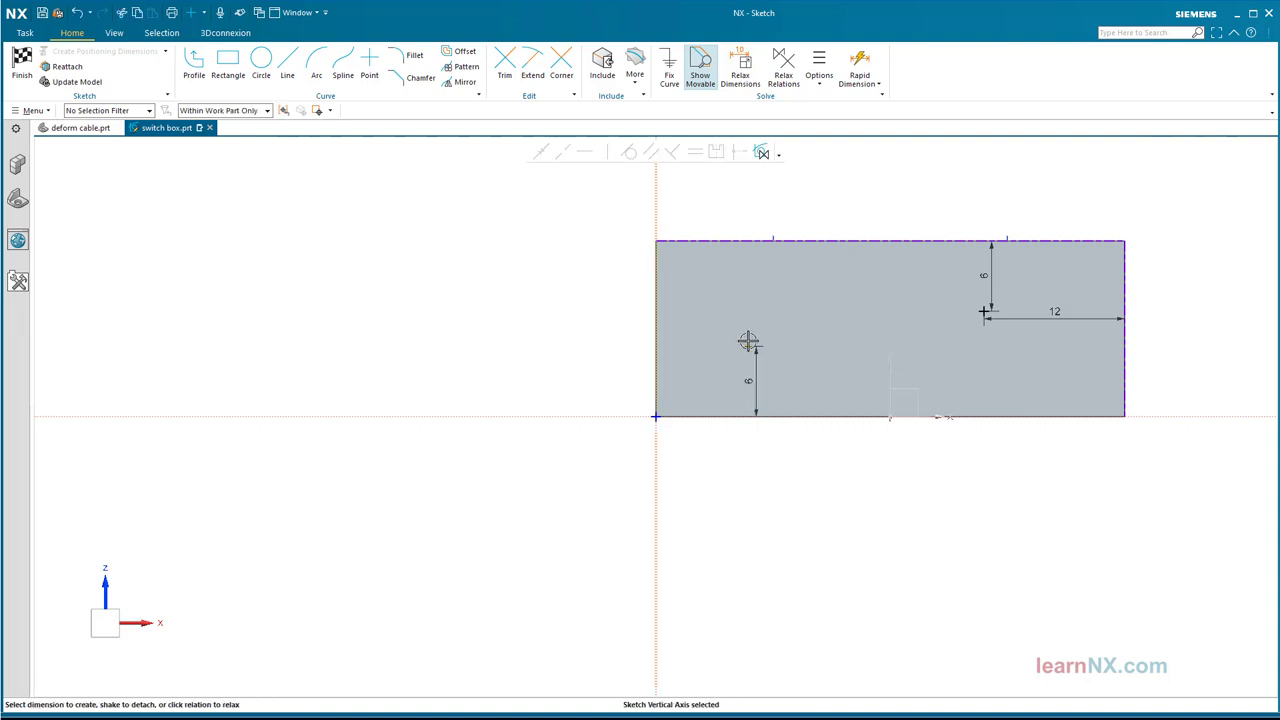
{"action": "left_click", "coordinate": [750, 342]}
{"action": "left_click", "coordinate": [695, 302]}
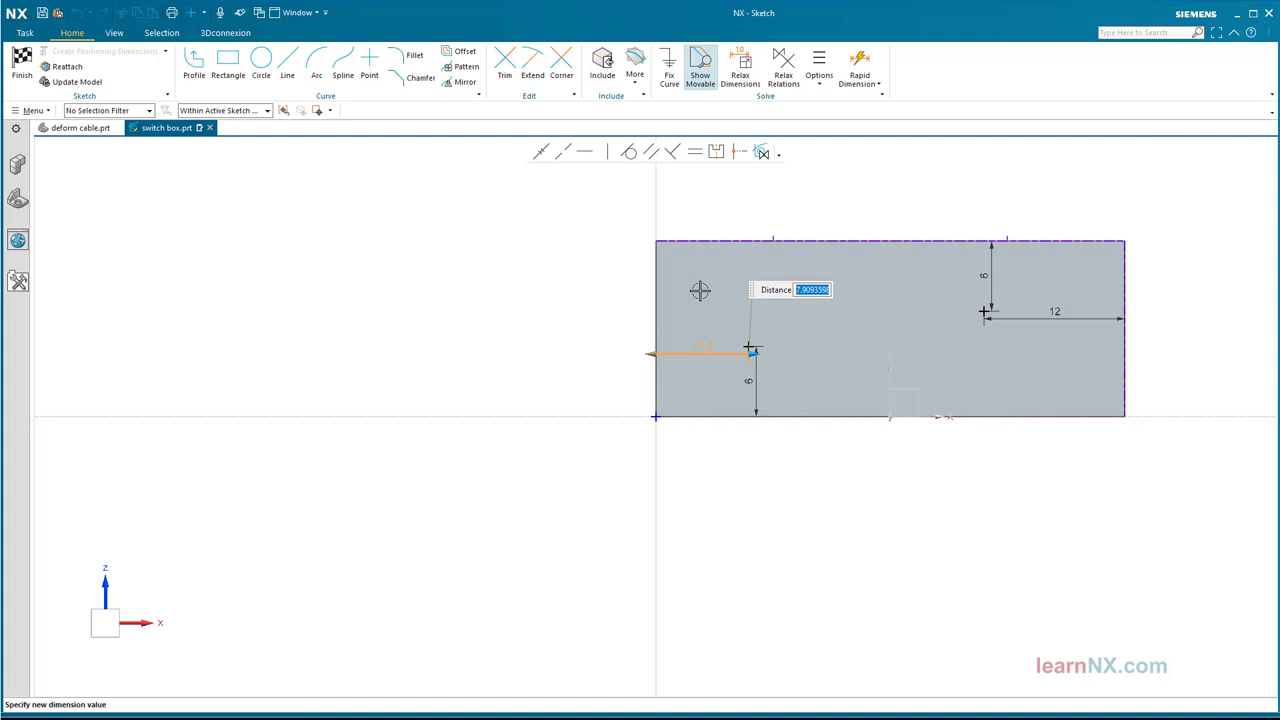
{"action": "type", "text": "12"}
{"action": "key", "text": "Return"}
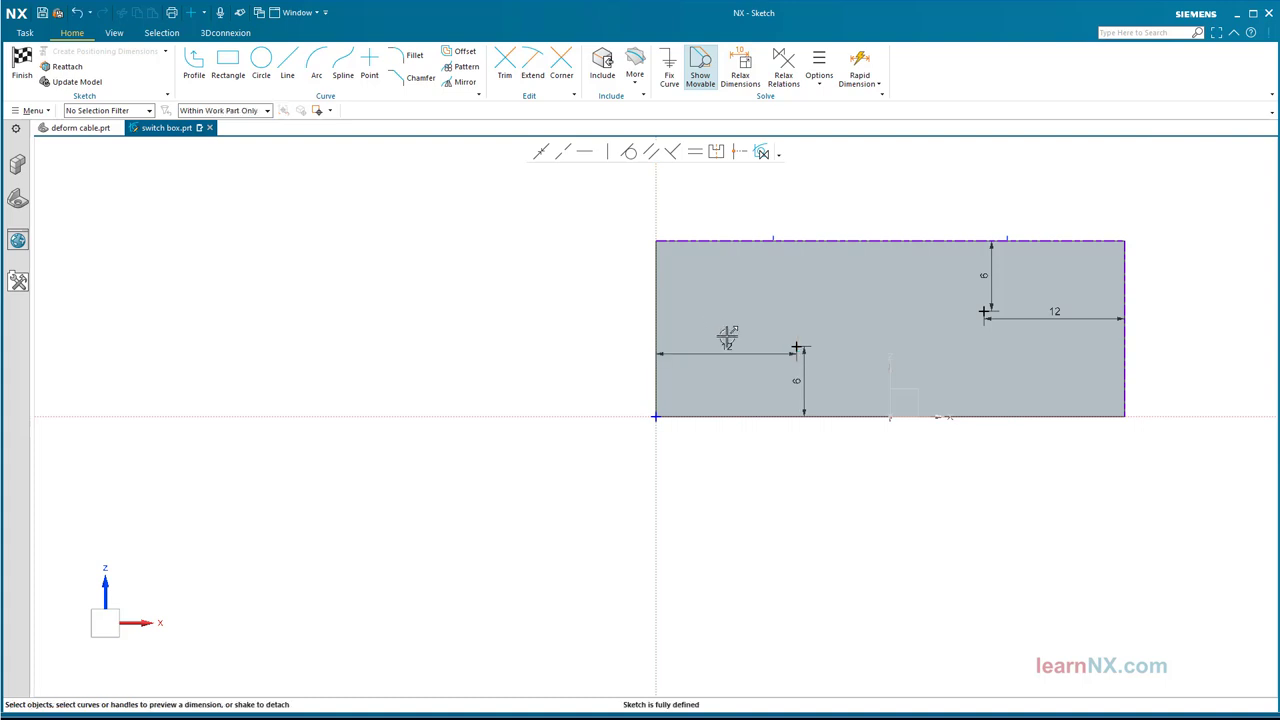
Spread the four point dimensions out for readability and finish the front-face sketch.
{"action": "left_click_drag", "start_coordinate": [729, 337], "coordinate": [720, 294]}
{"action": "left_click_drag", "start_coordinate": [800, 371], "coordinate": [840, 368]}
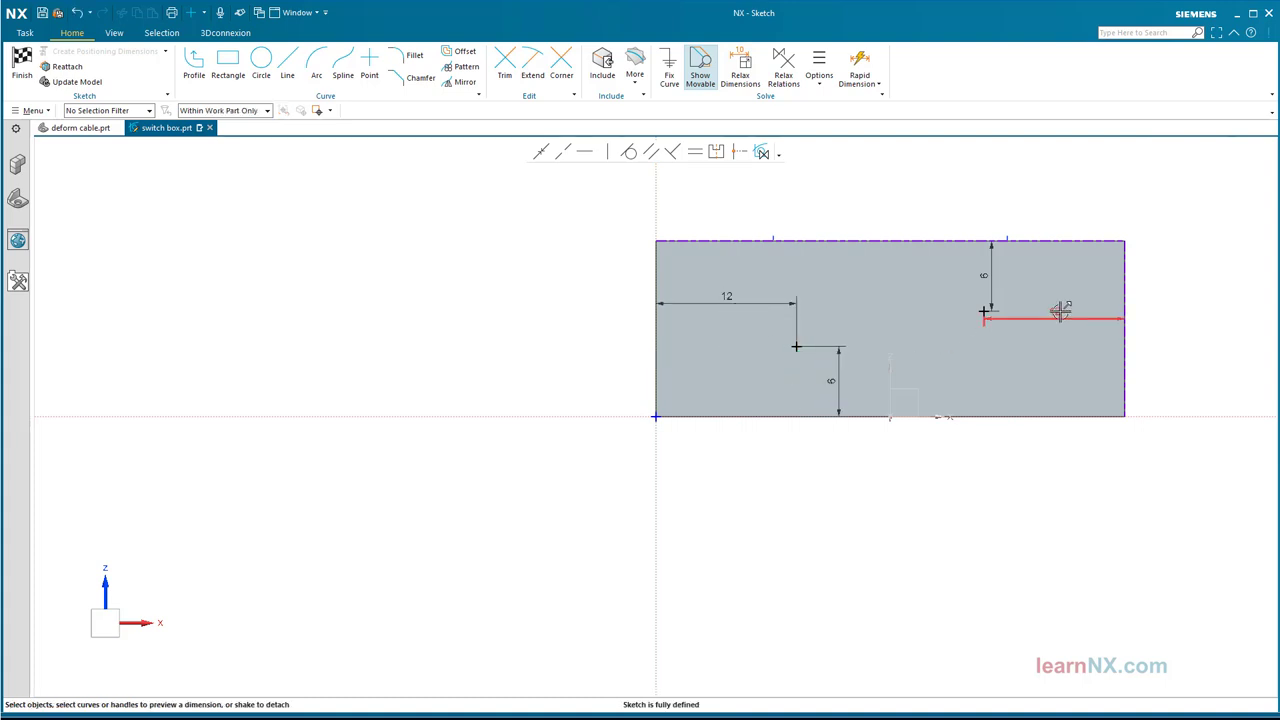
{"action": "left_click_drag", "start_coordinate": [1060, 310], "coordinate": [1058, 338]}
{"action": "left_click_drag", "start_coordinate": [1000, 275], "coordinate": [946, 277]}
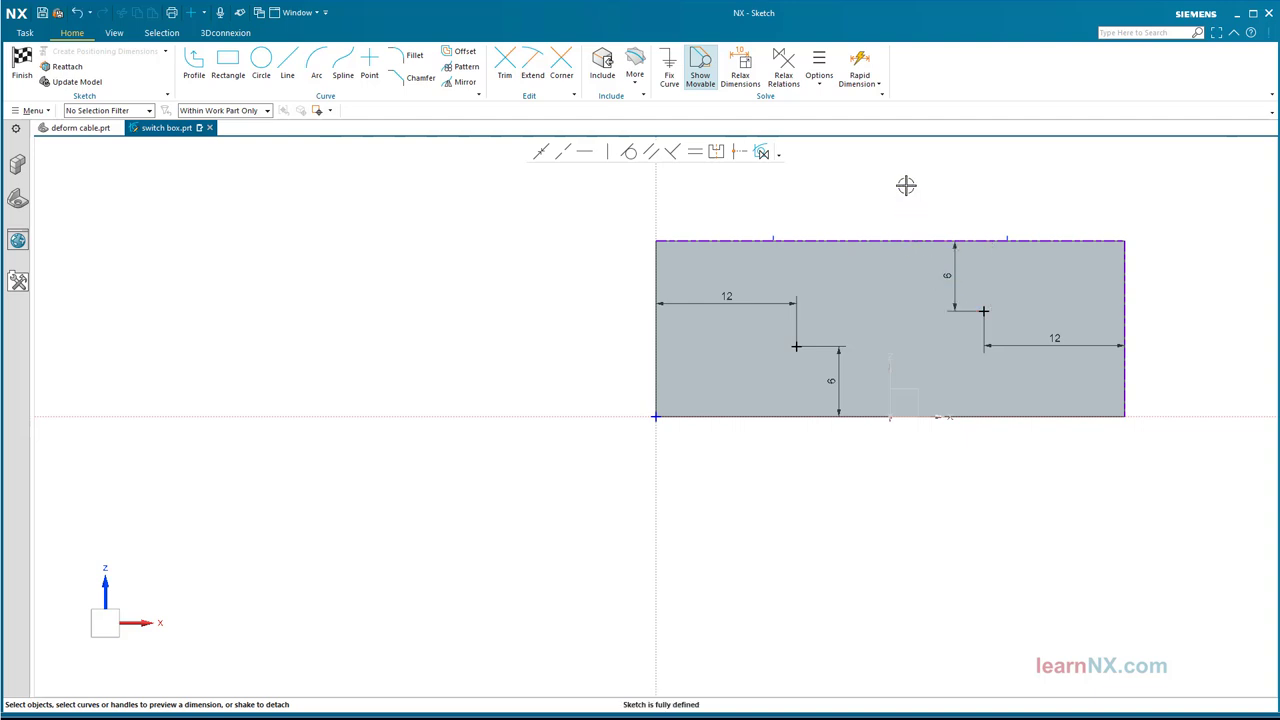
{"action": "left_click", "coordinate": [22, 62]}
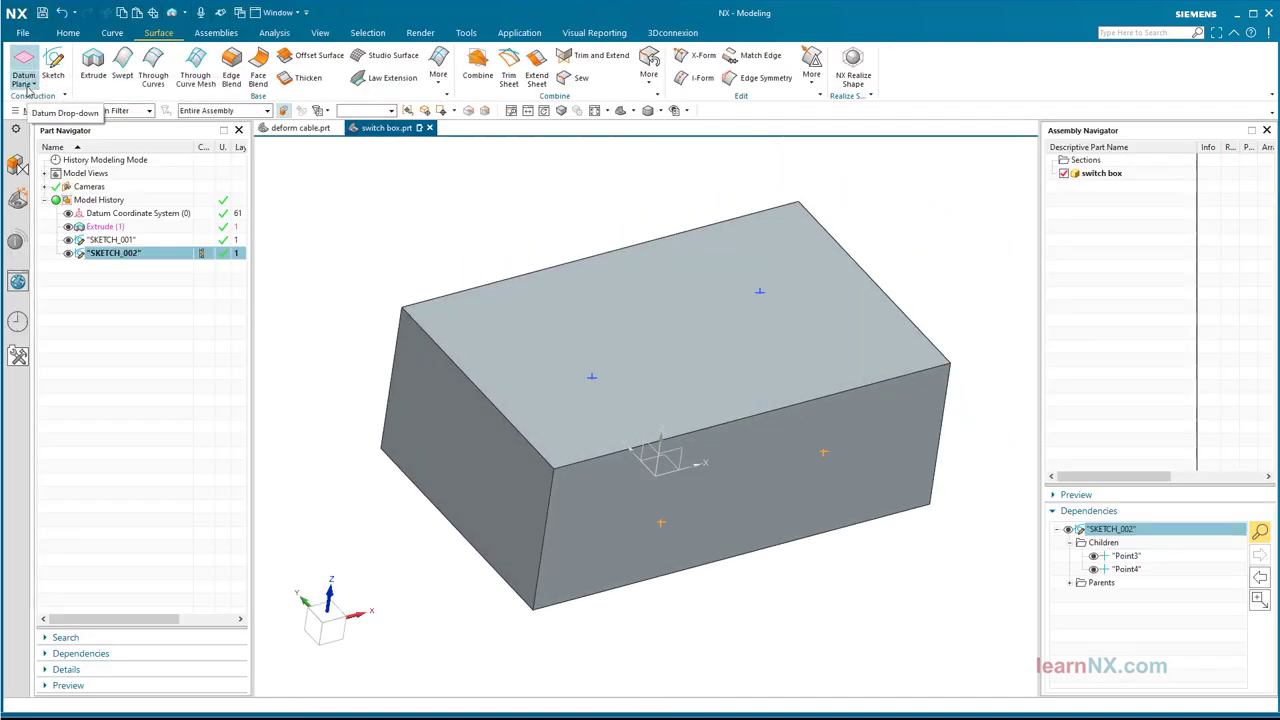
Create a Plane, X-axis, Point datum CSYS on the top face's left point, with Z pointing into the box and X along its length.
{"action": "left_click", "coordinate": [33, 84]}
{"action": "left_click", "coordinate": [55, 132]}
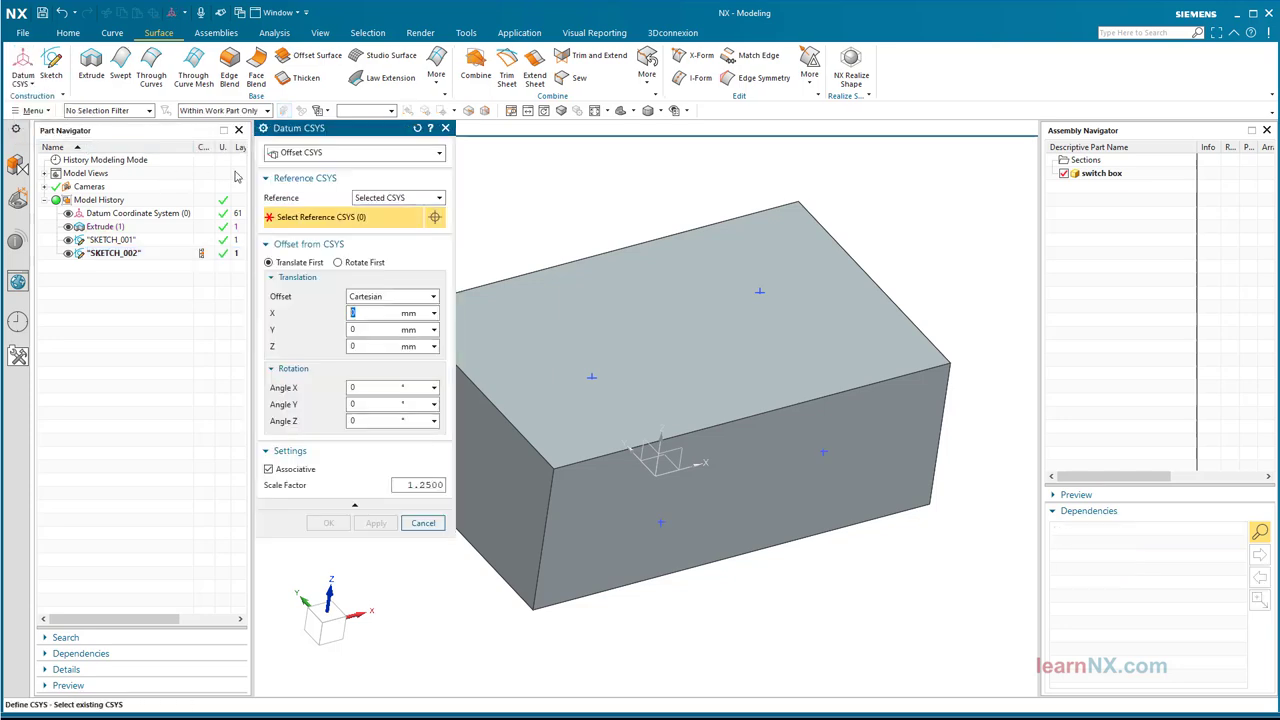
{"action": "left_click", "coordinate": [323, 155]}
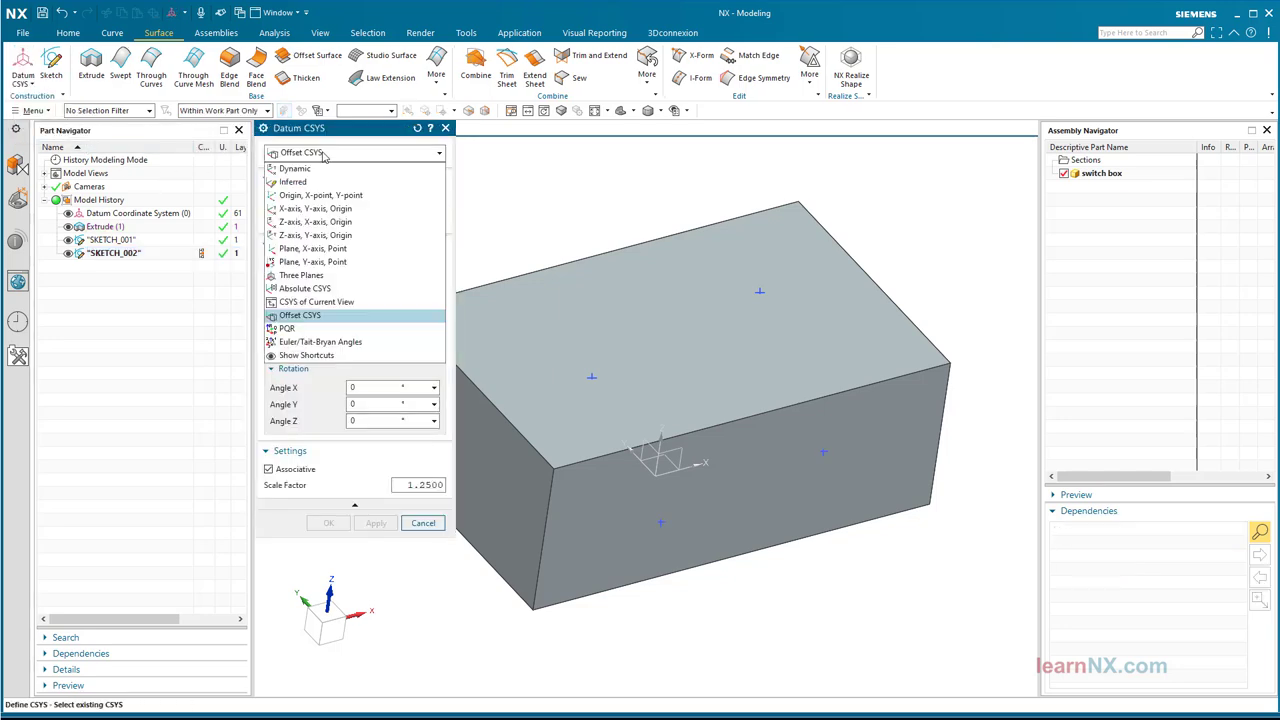
{"action": "left_click", "coordinate": [324, 249]}
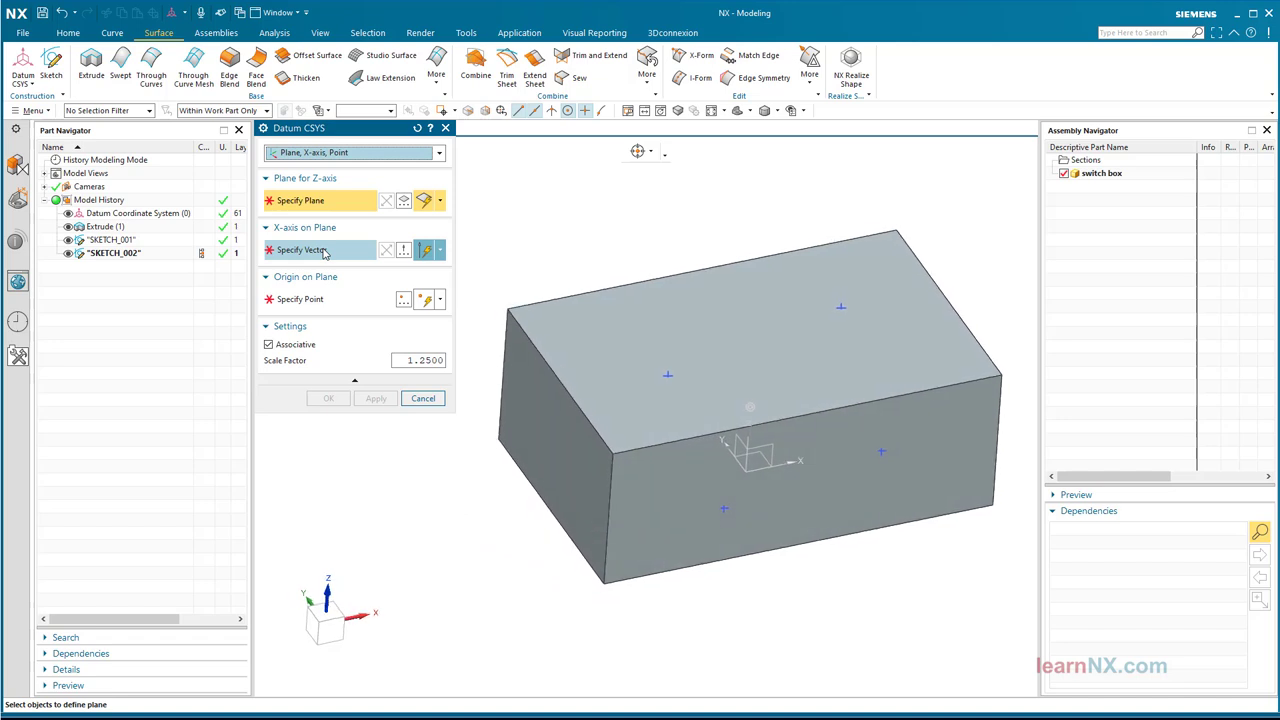
{"action": "left_click", "coordinate": [609, 309]}
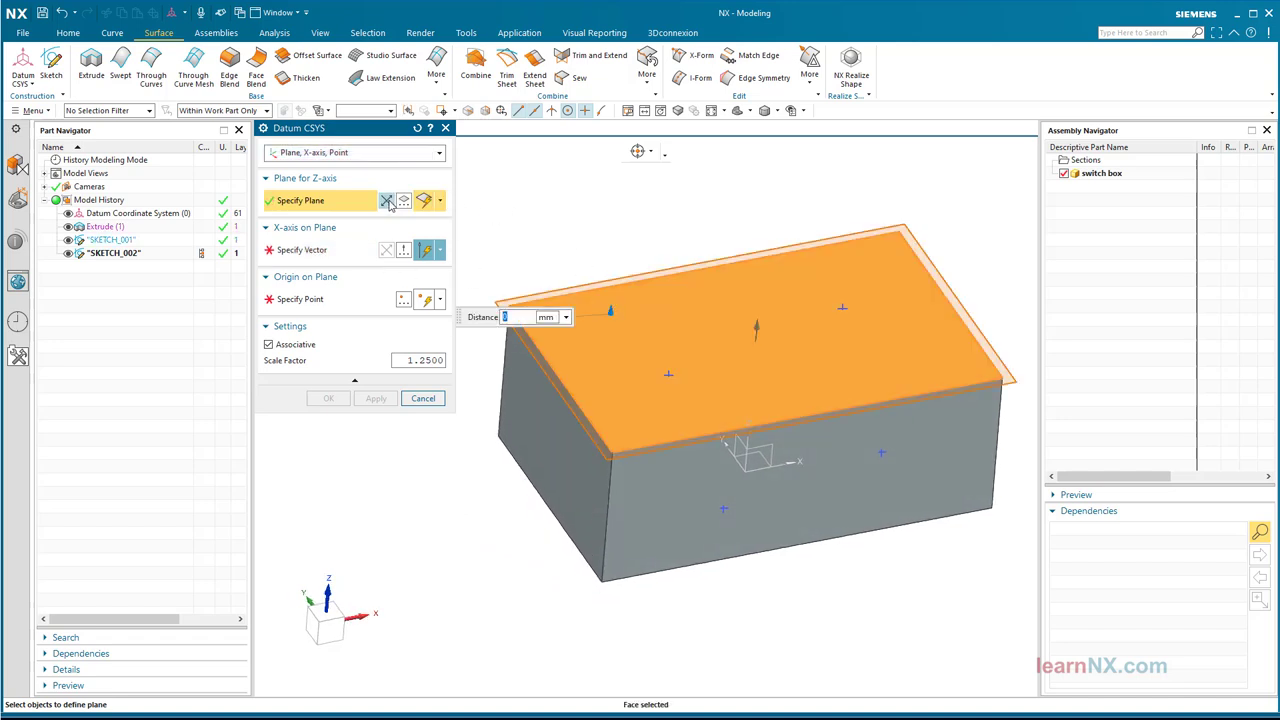
{"action": "left_click", "coordinate": [310, 249]}
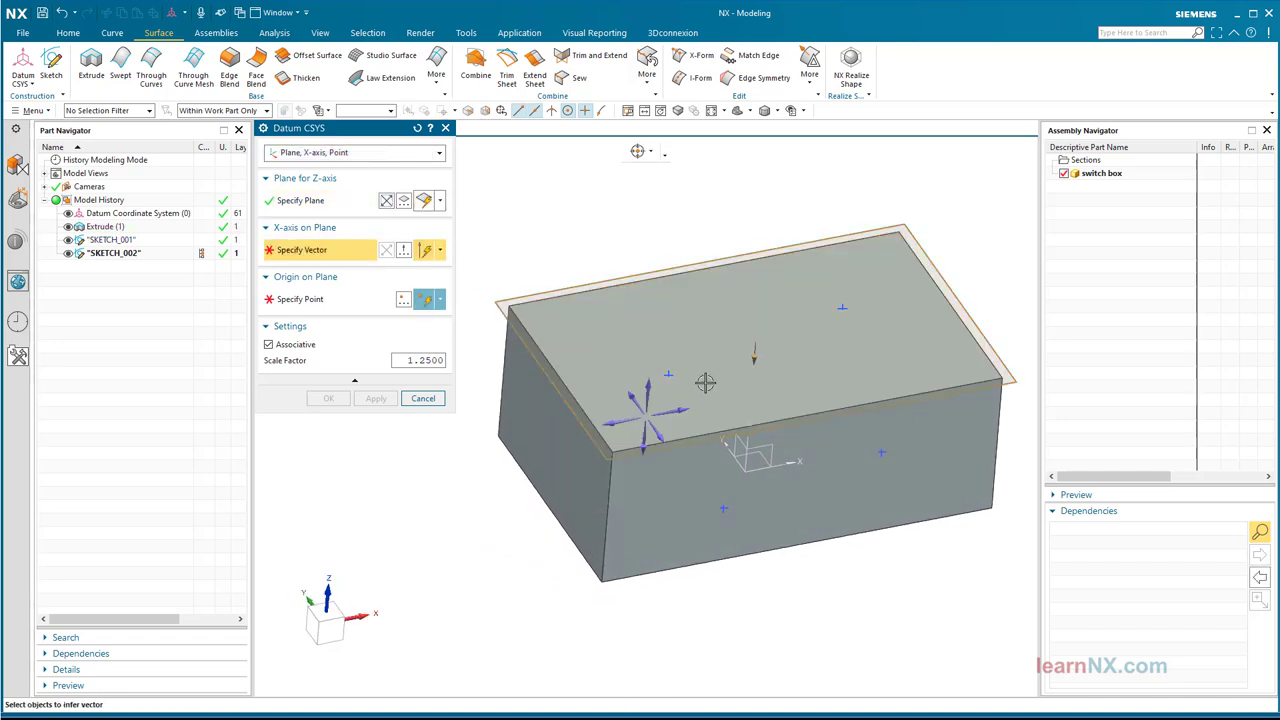
{"action": "left_click", "coordinate": [683, 413]}
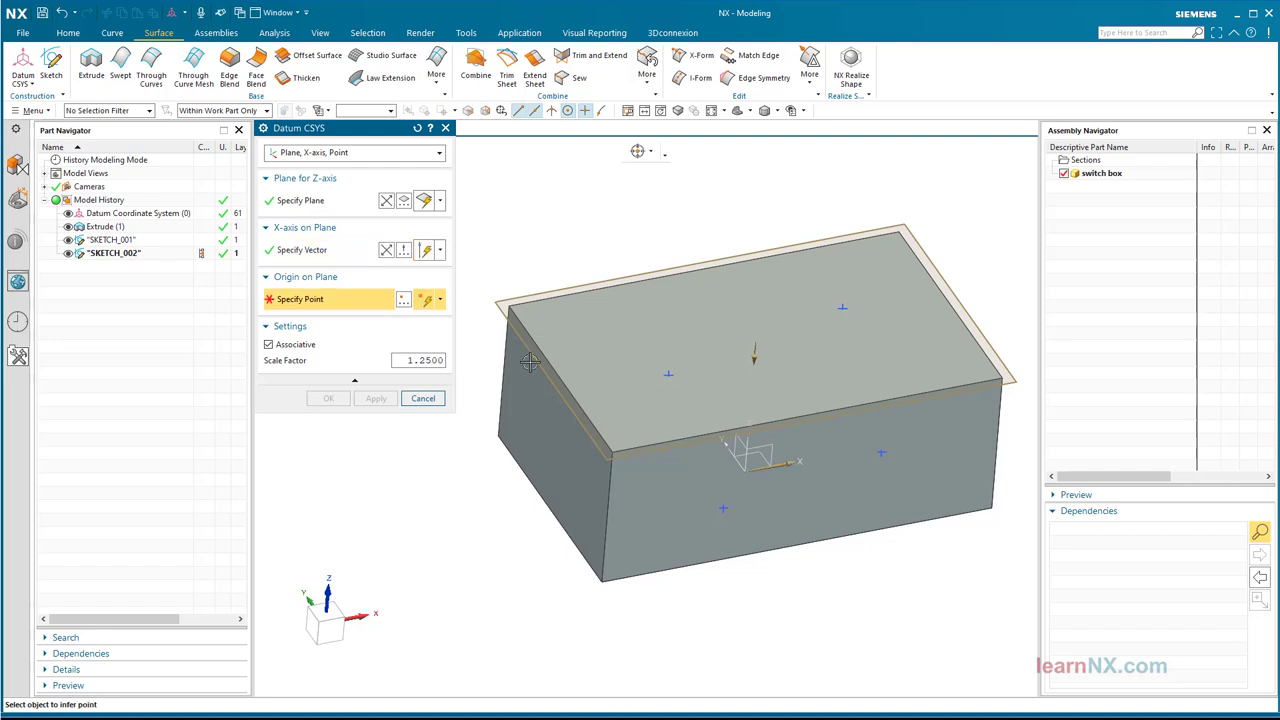
{"action": "left_click", "coordinate": [667, 375]}
{"action": "left_click", "coordinate": [376, 398]}
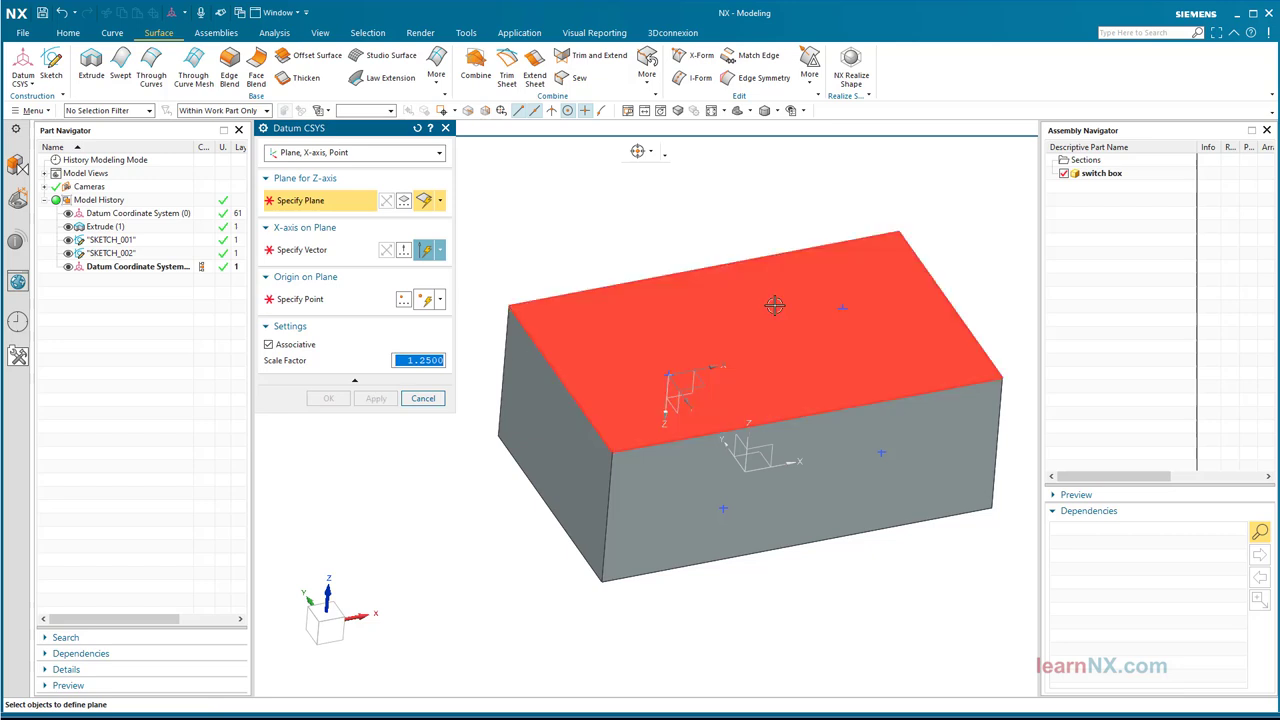
Create a Plane, X-axis, Point datum CSYS on the top face's right point, with Z pointing into the box and X along its length.
{"action": "left_click", "coordinate": [765, 303]}
{"action": "left_click", "coordinate": [355, 251]}
{"action": "left_click", "coordinate": [680, 411]}
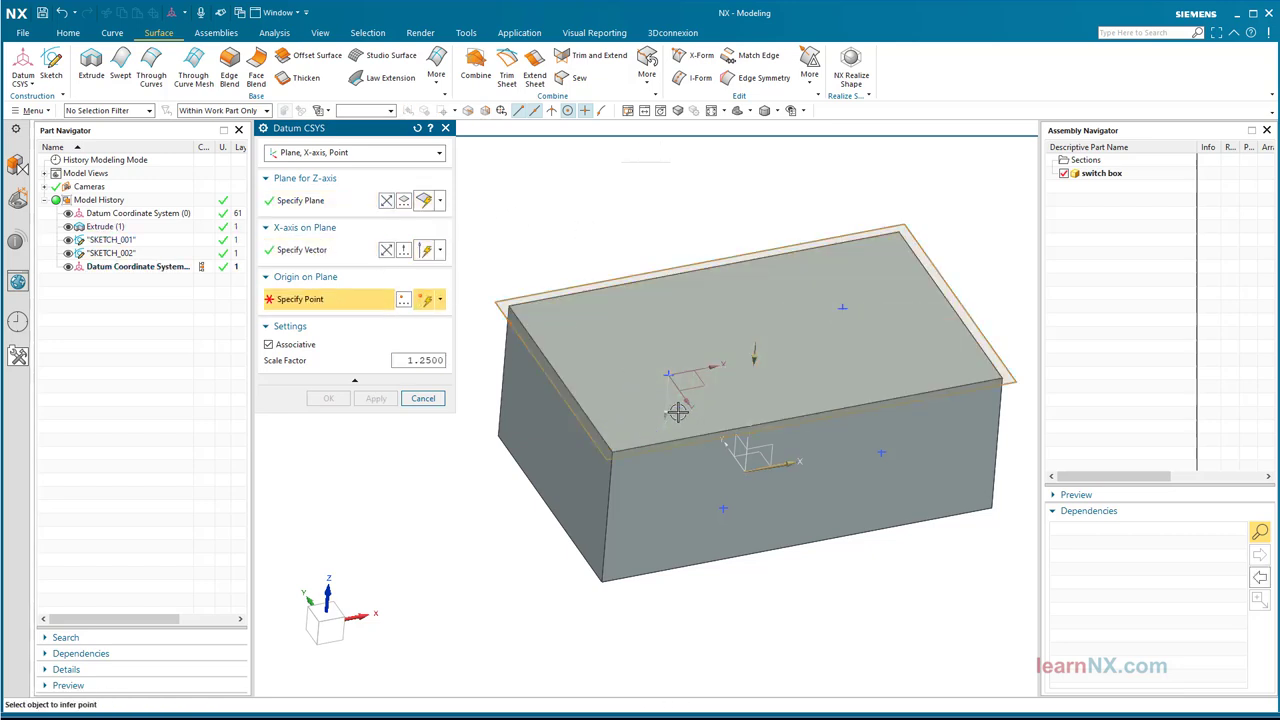
{"action": "left_click", "coordinate": [840, 307]}
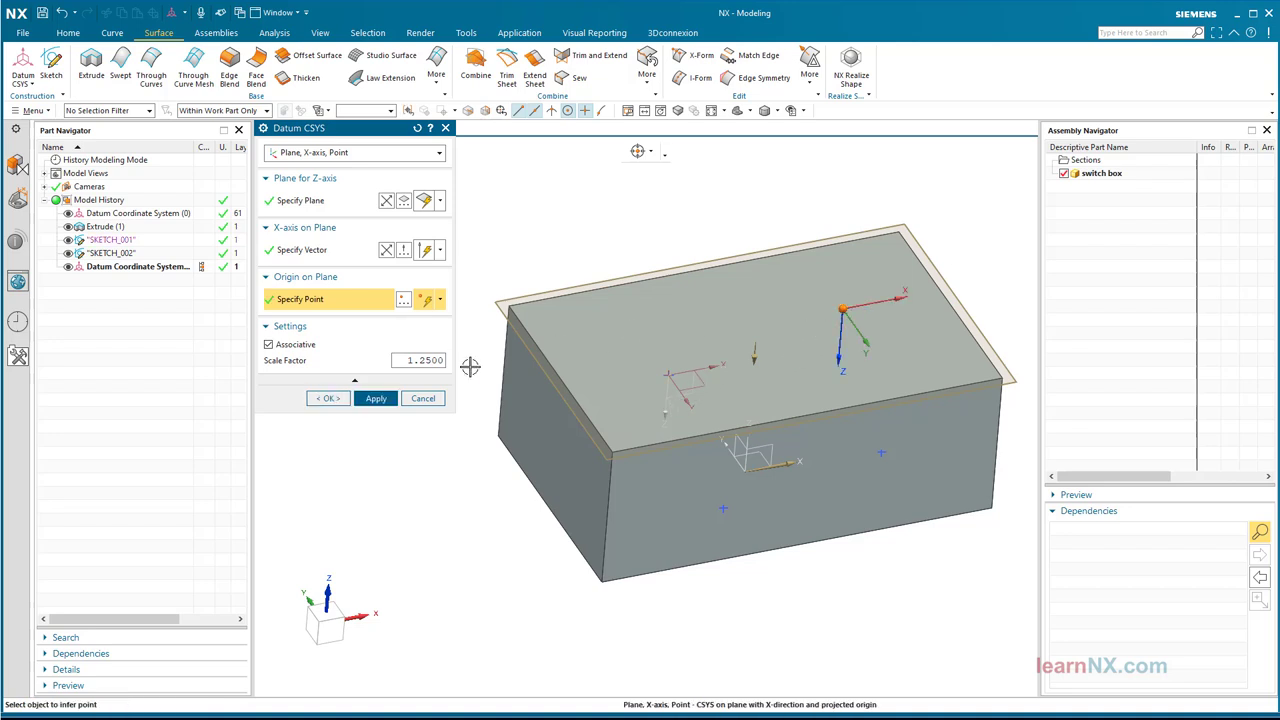
{"action": "left_click", "coordinate": [376, 398]}
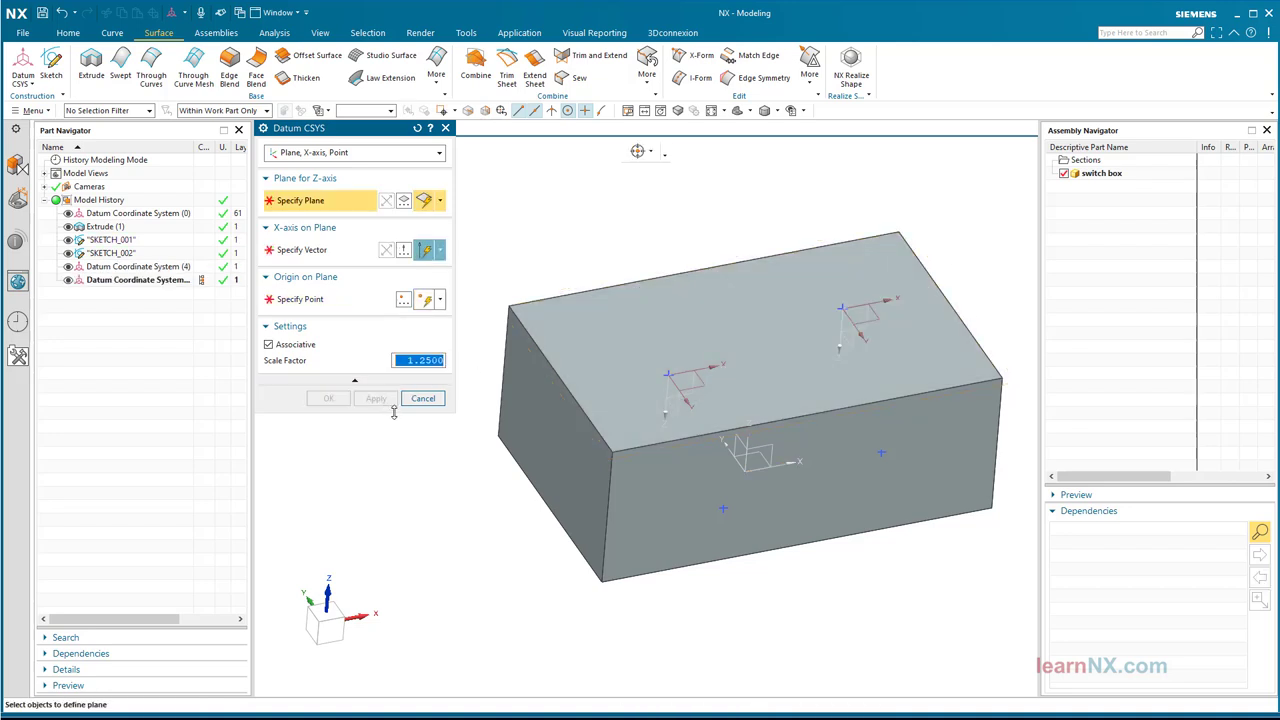
Create a datum CSYS on the front face's lower-left point, with Z pointing into the box and X along its length.
{"action": "left_click", "coordinate": [673, 511]}
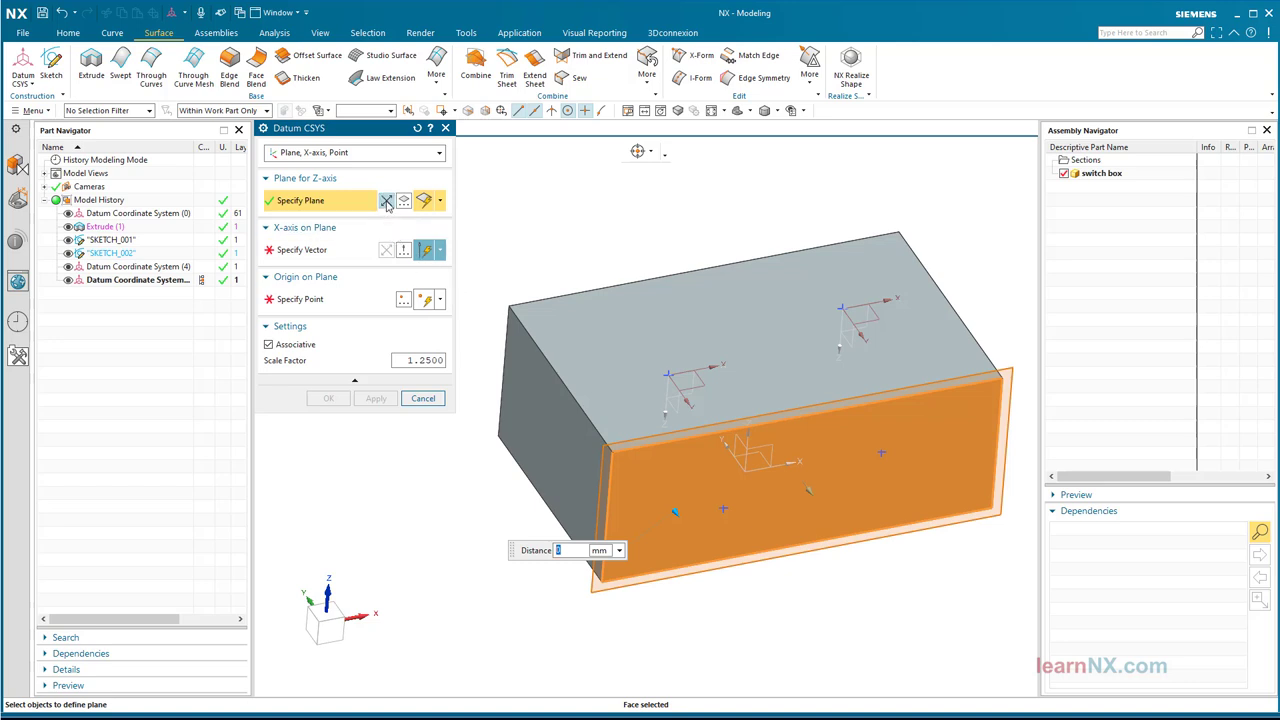
{"action": "left_click", "coordinate": [339, 252]}
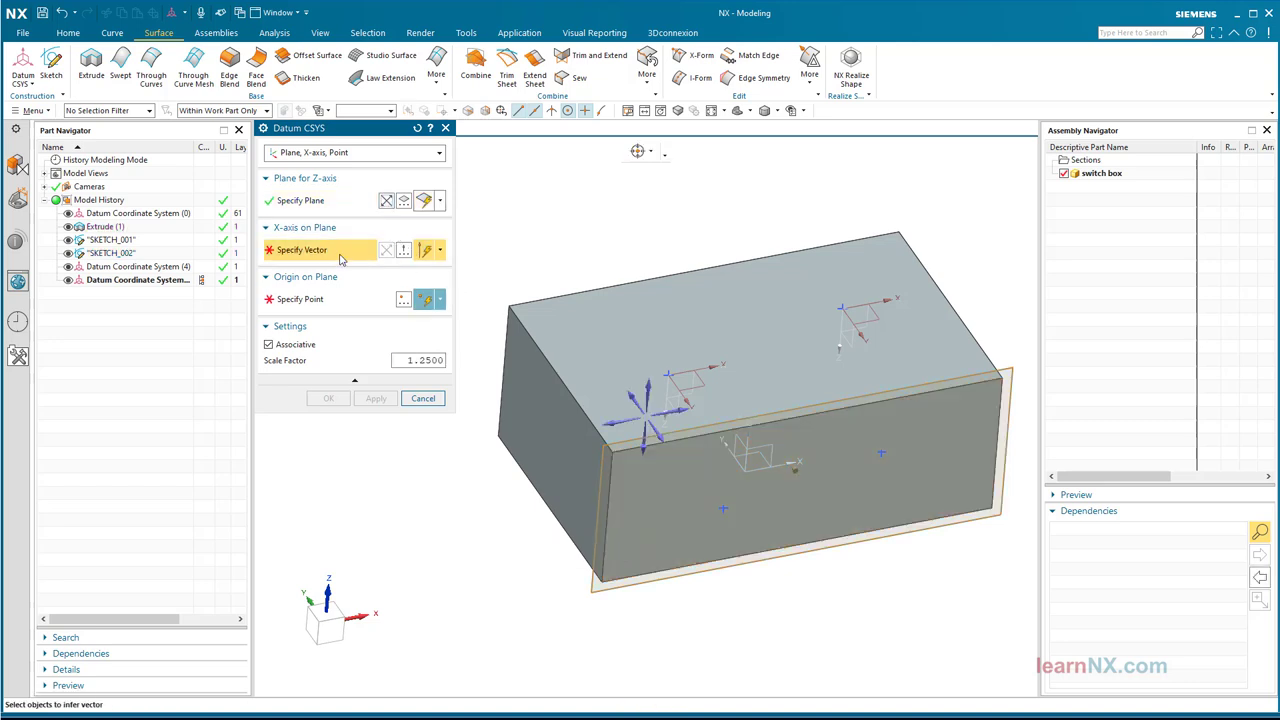
{"action": "left_click", "coordinate": [681, 408]}
{"action": "left_click", "coordinate": [722, 510]}
{"action": "left_click", "coordinate": [376, 398]}
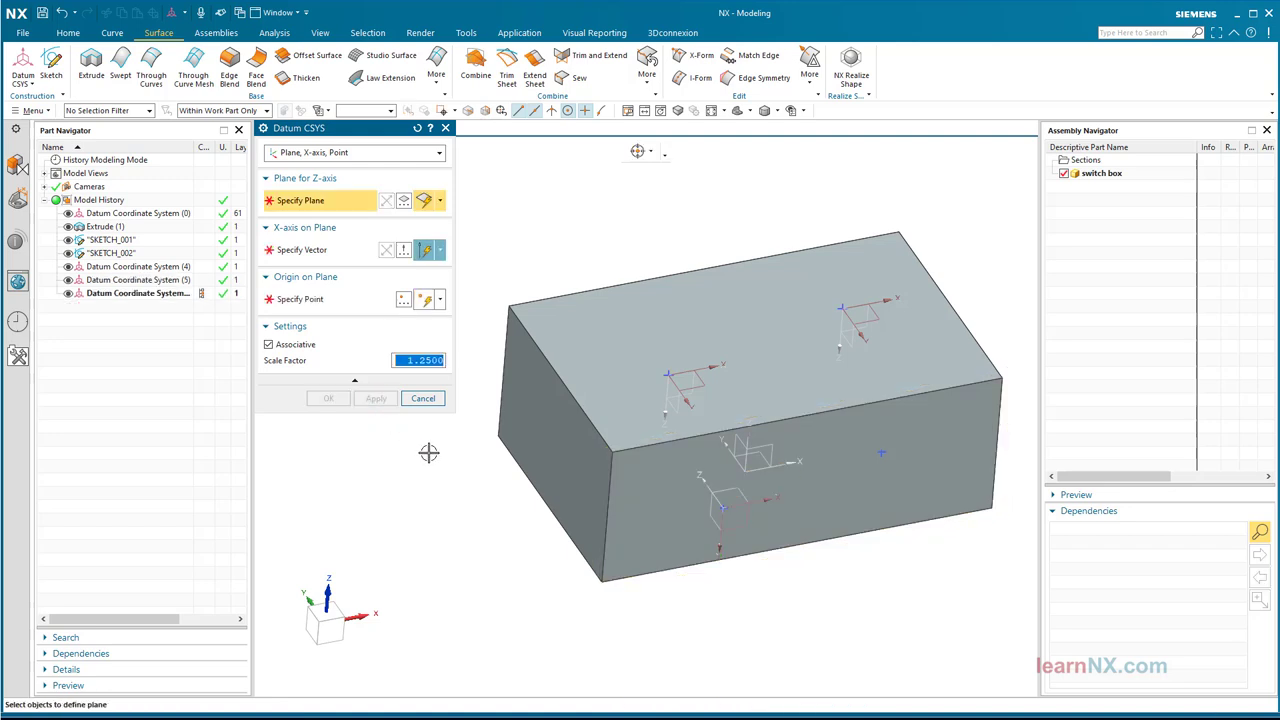
Create the last datum CSYS on the front face's upper-right point, with Z pointing into the box and X along its length.
{"action": "left_click", "coordinate": [808, 490]}
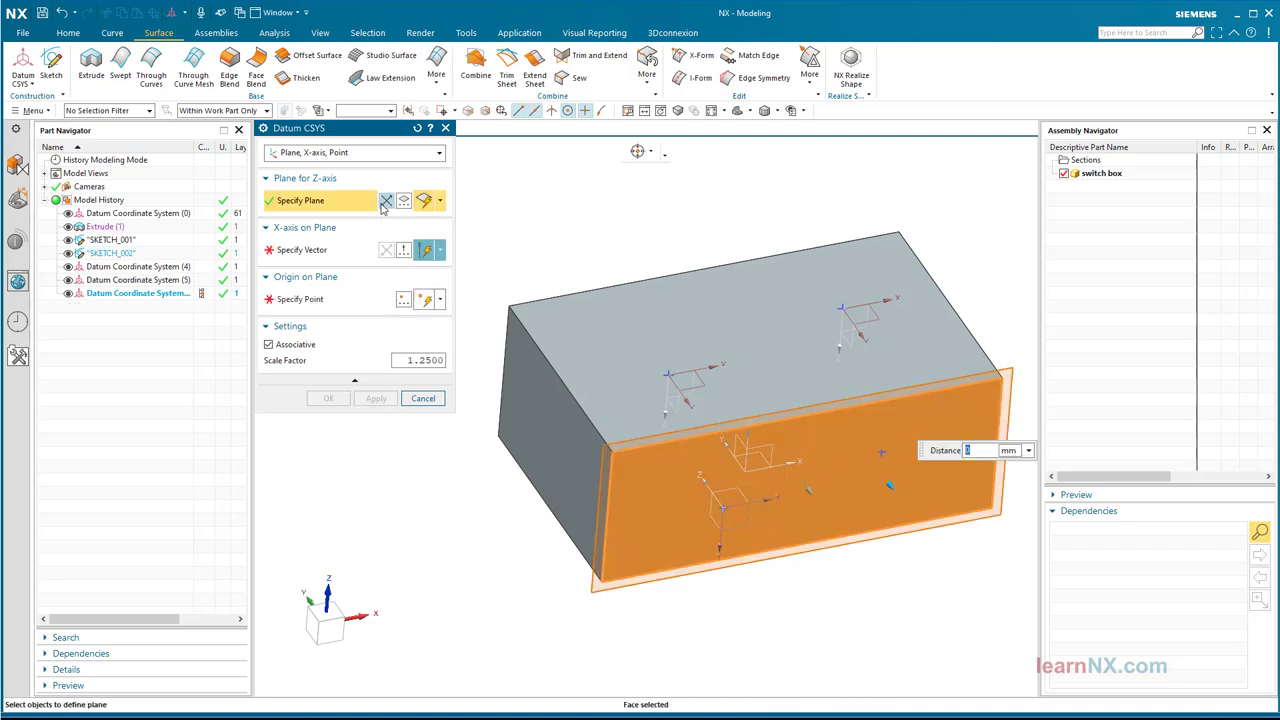
{"action": "left_click", "coordinate": [330, 250]}
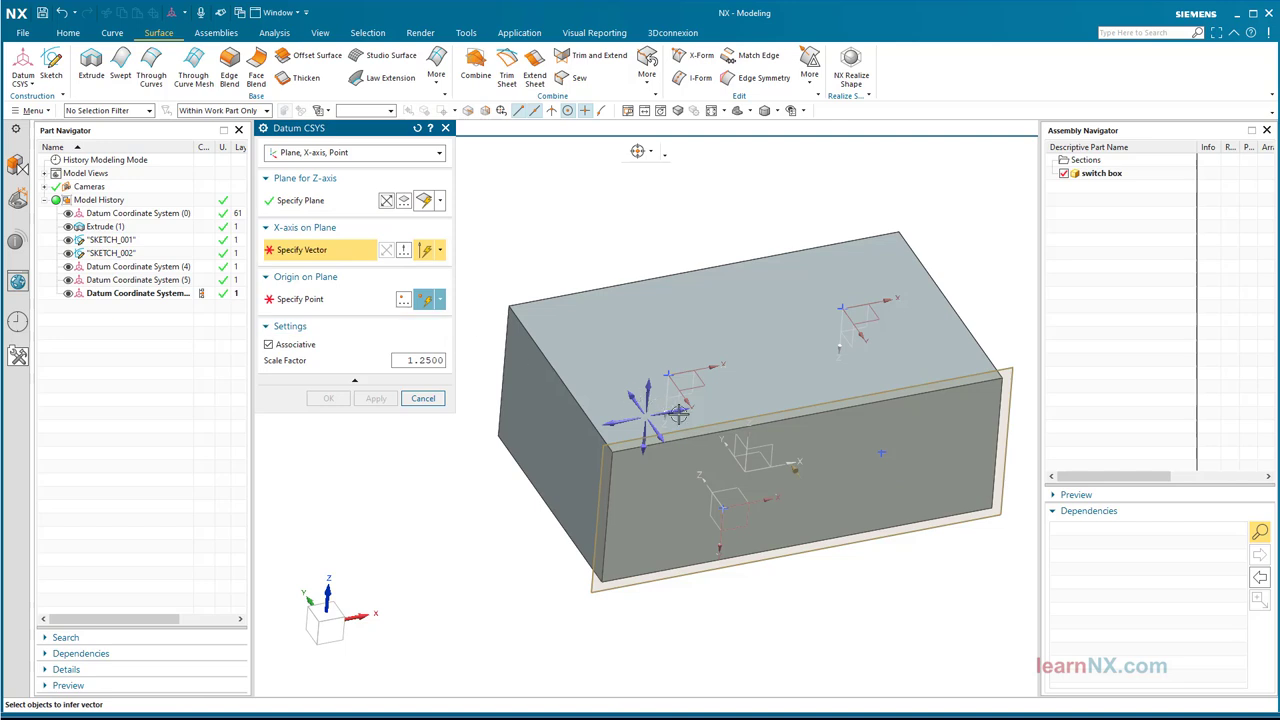
{"action": "left_click", "coordinate": [683, 411]}
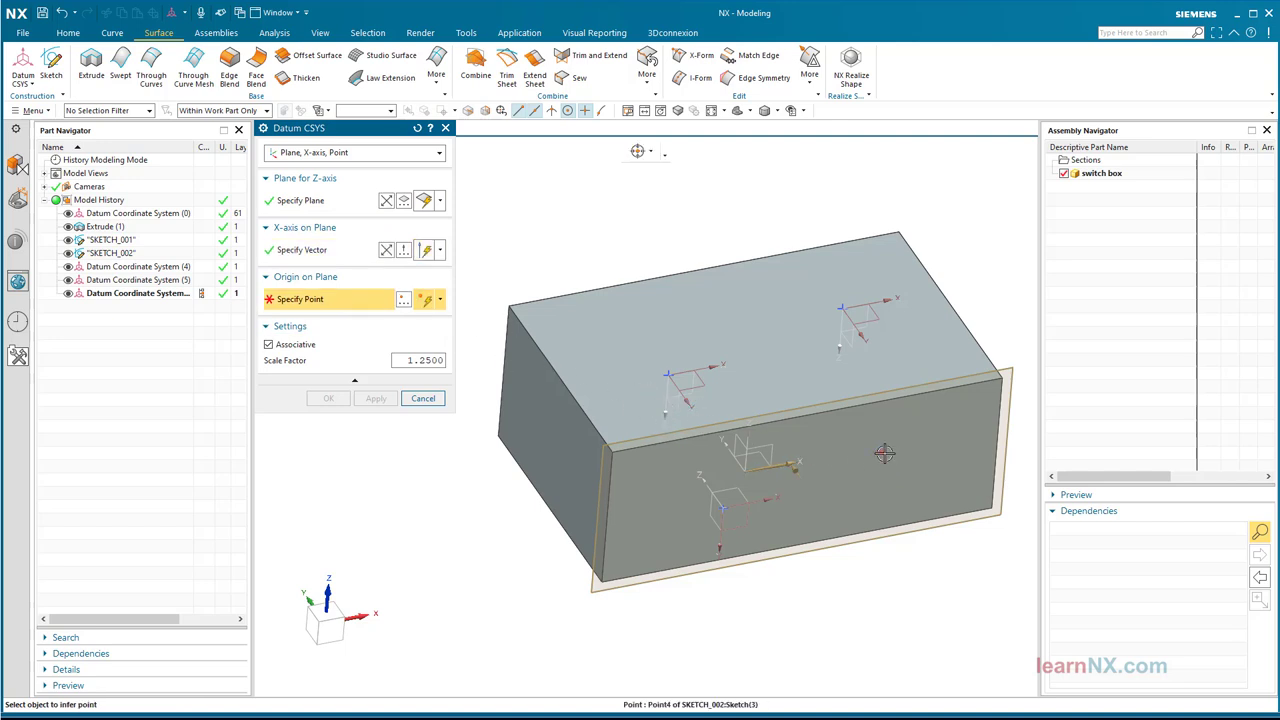
{"action": "left_click", "coordinate": [879, 451]}
{"action": "left_click", "coordinate": [333, 402]}
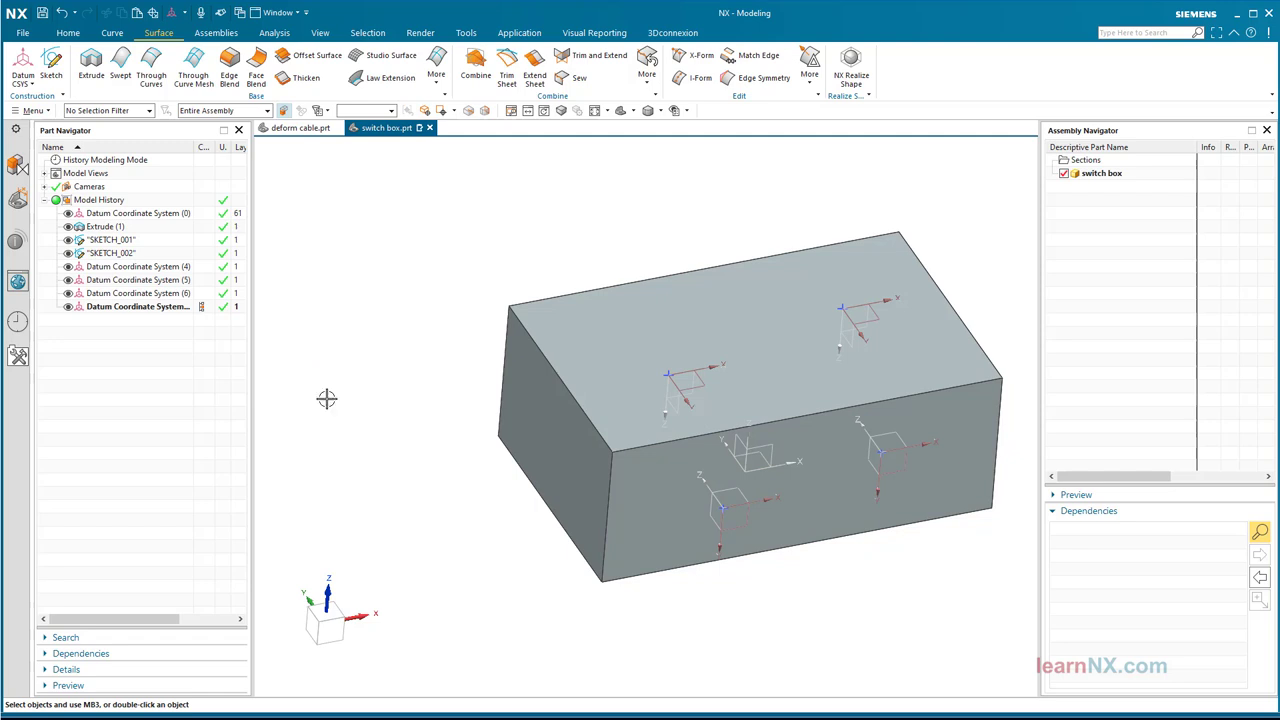
Start an Extrude section sketch on the XY plane of the top face's left CSYS, with its Y direction reversed and normal facing outward.
{"action": "left_click", "coordinate": [91, 62]}
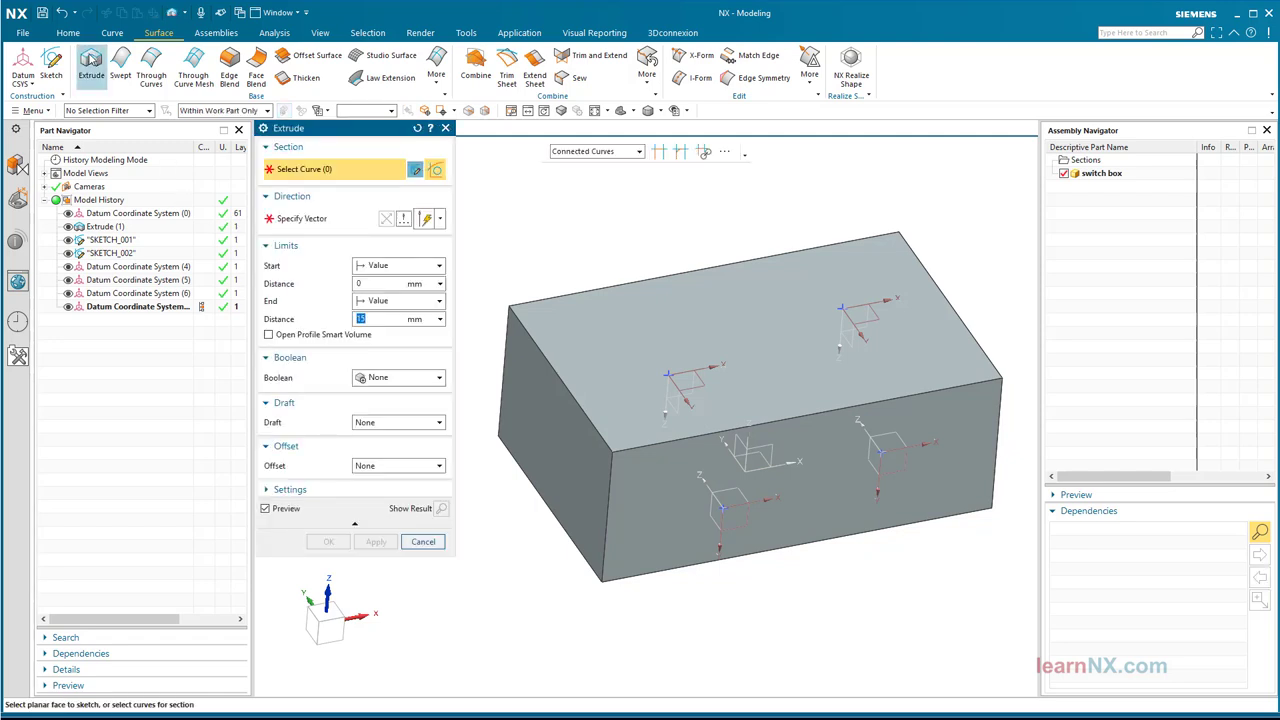
{"action": "left_click", "coordinate": [415, 169]}
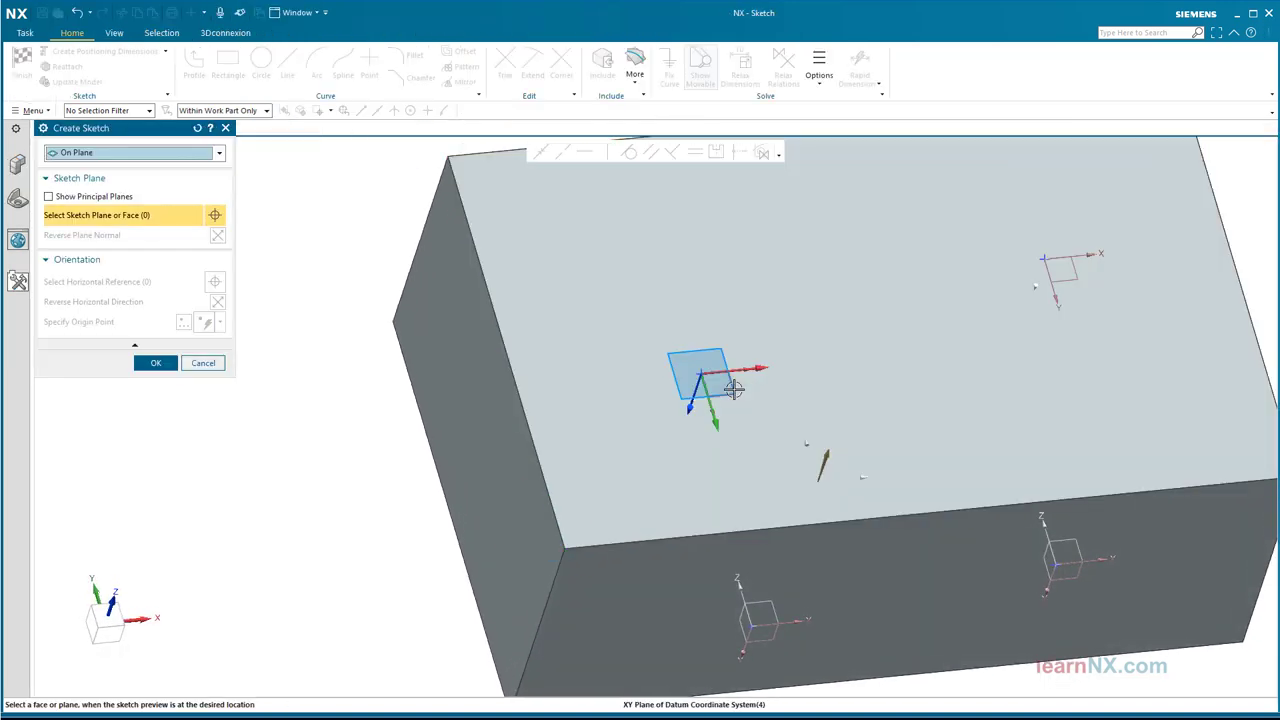
{"action": "left_click", "coordinate": [734, 390]}
{"action": "double_click", "coordinate": [722, 414]}
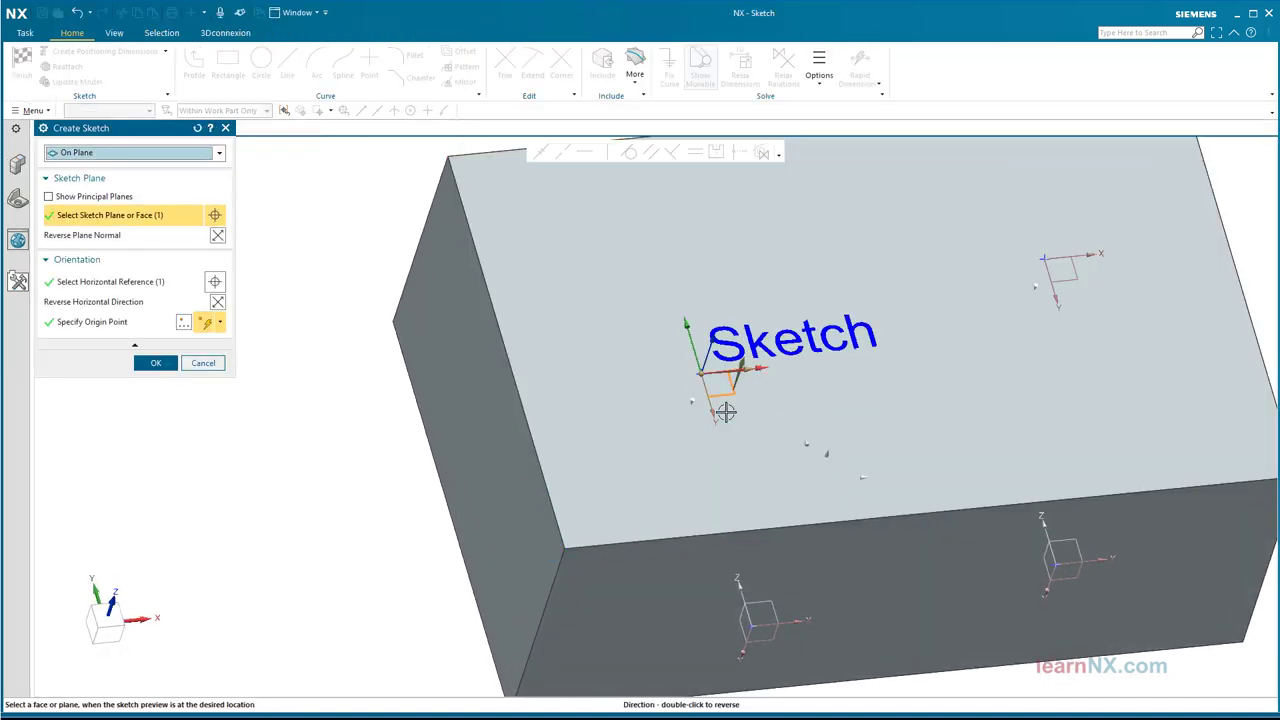
{"action": "left_click", "coordinate": [156, 363]}
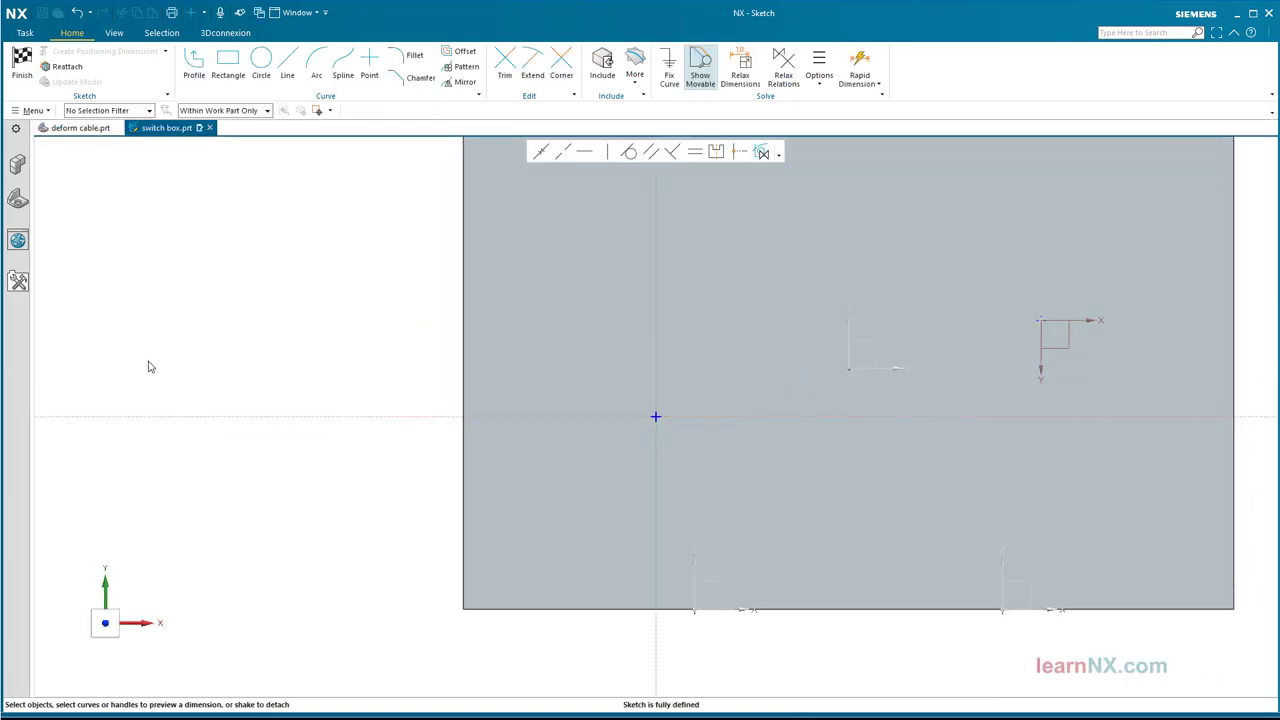
Draw a from-center rectangle 1 mm wide and 3 mm high on the horizontal axis, left of the sketch origin.
{"action": "left_click", "coordinate": [228, 64]}
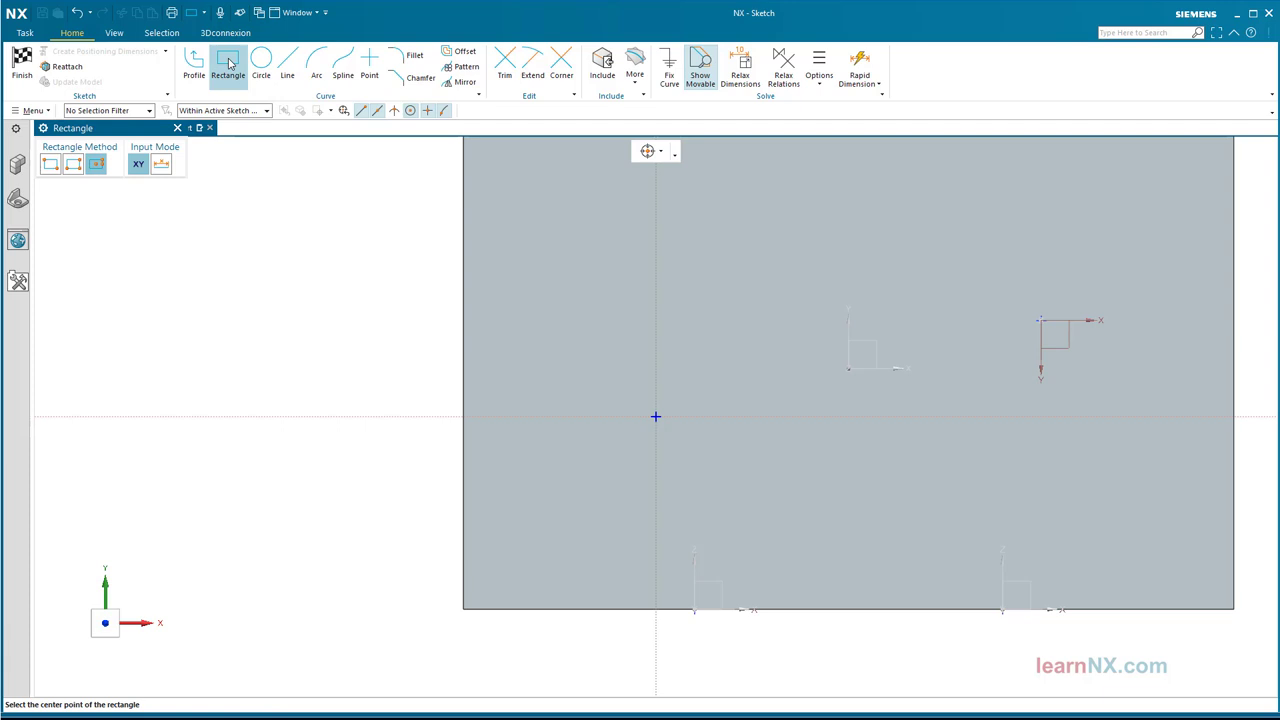
{"action": "left_click", "coordinate": [161, 164]}
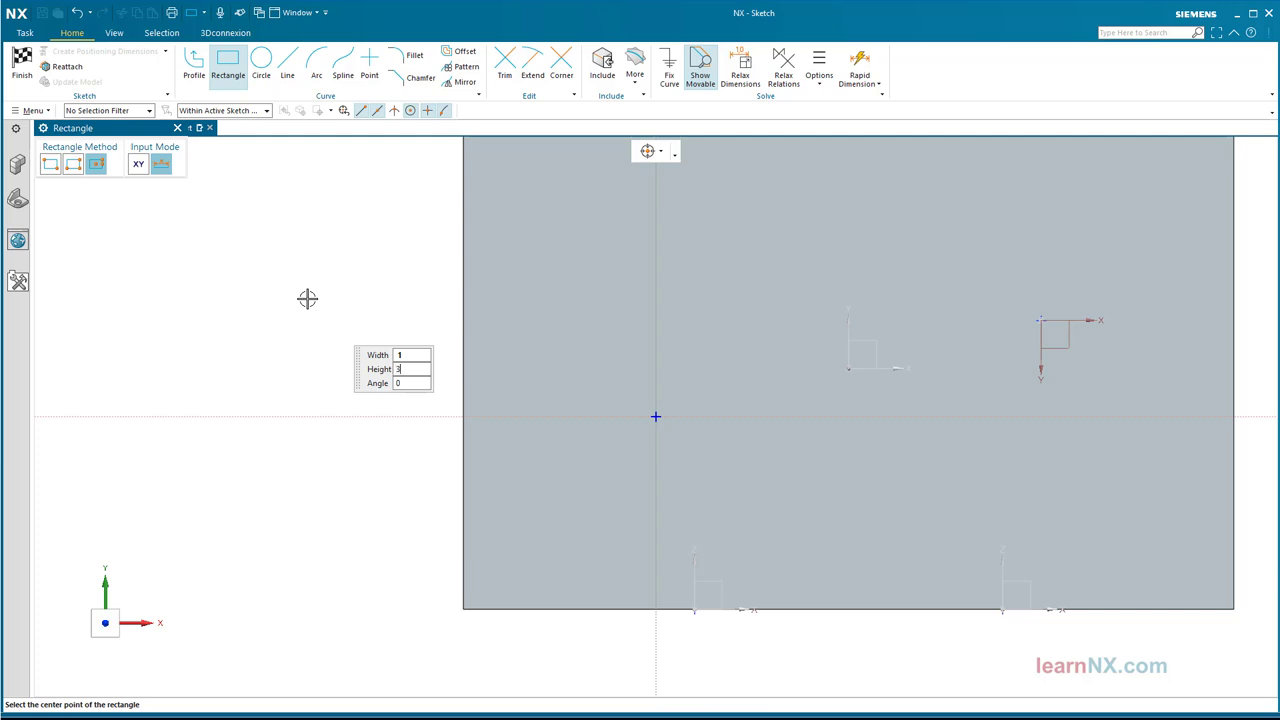
{"action": "key", "text": "Tab"}
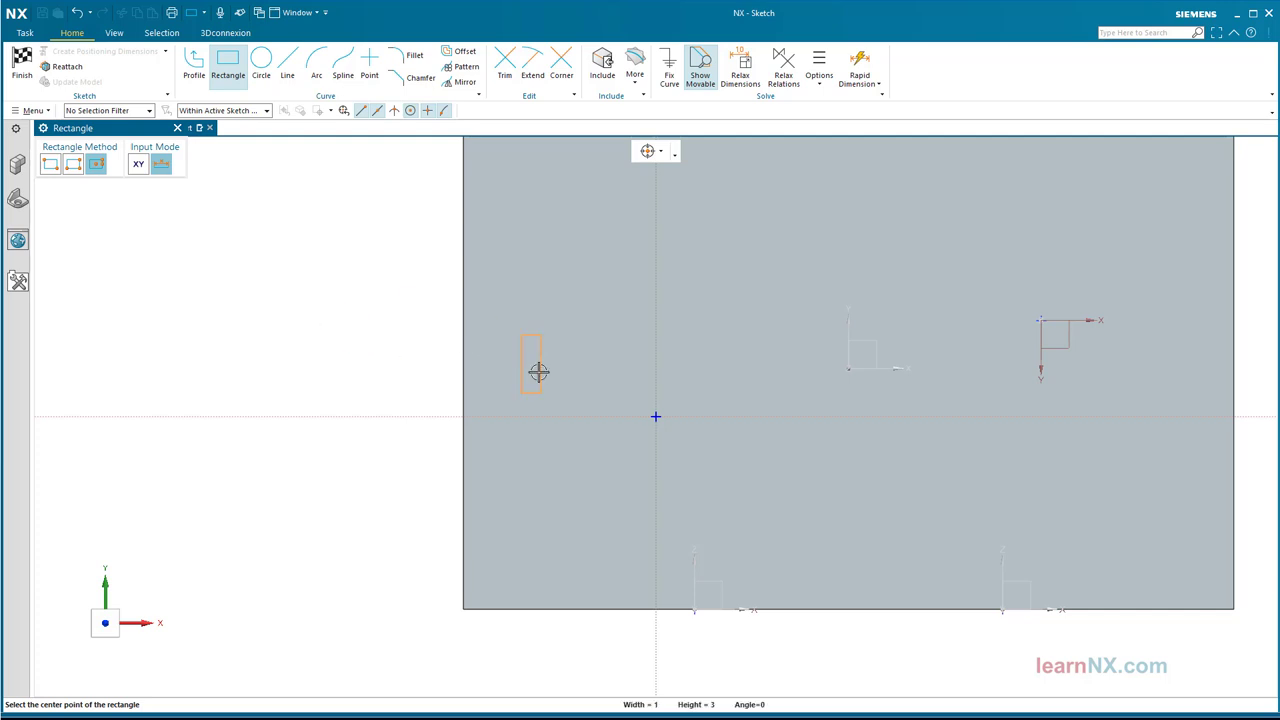
{"action": "left_click", "coordinate": [617, 416]}
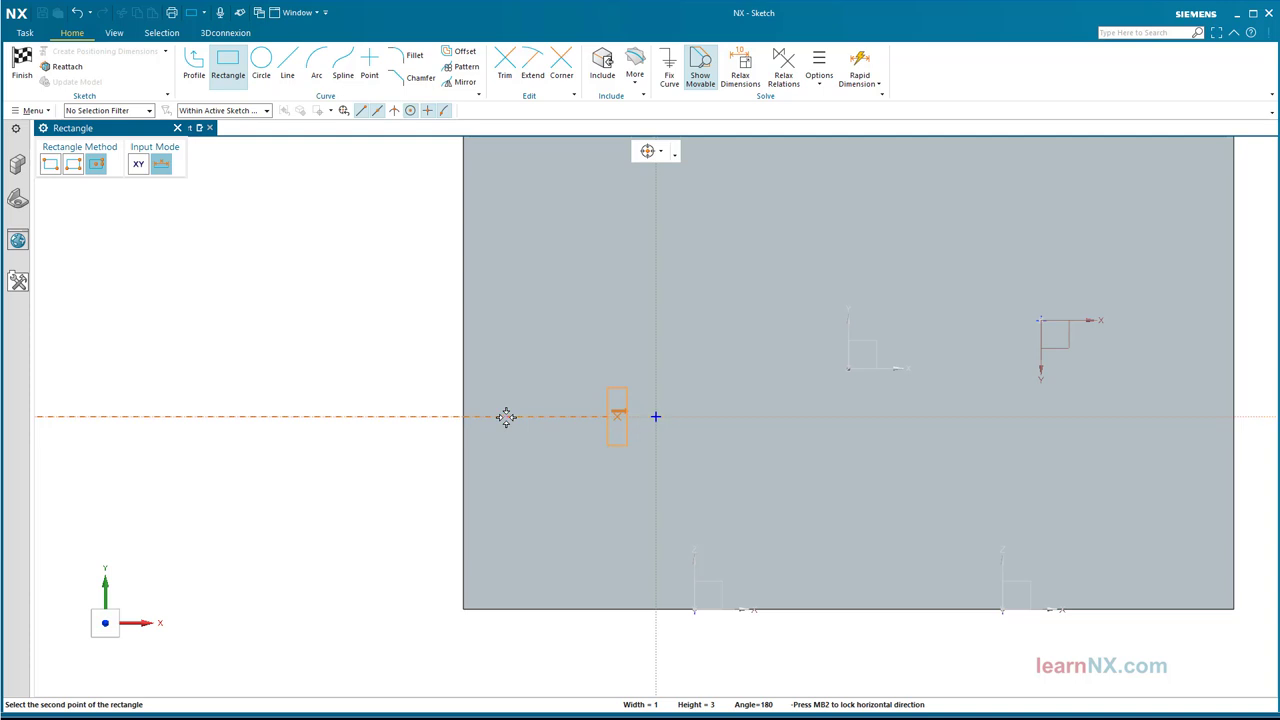
{"action": "left_click", "coordinate": [354, 363]}
{"action": "key", "text": "Escape"}
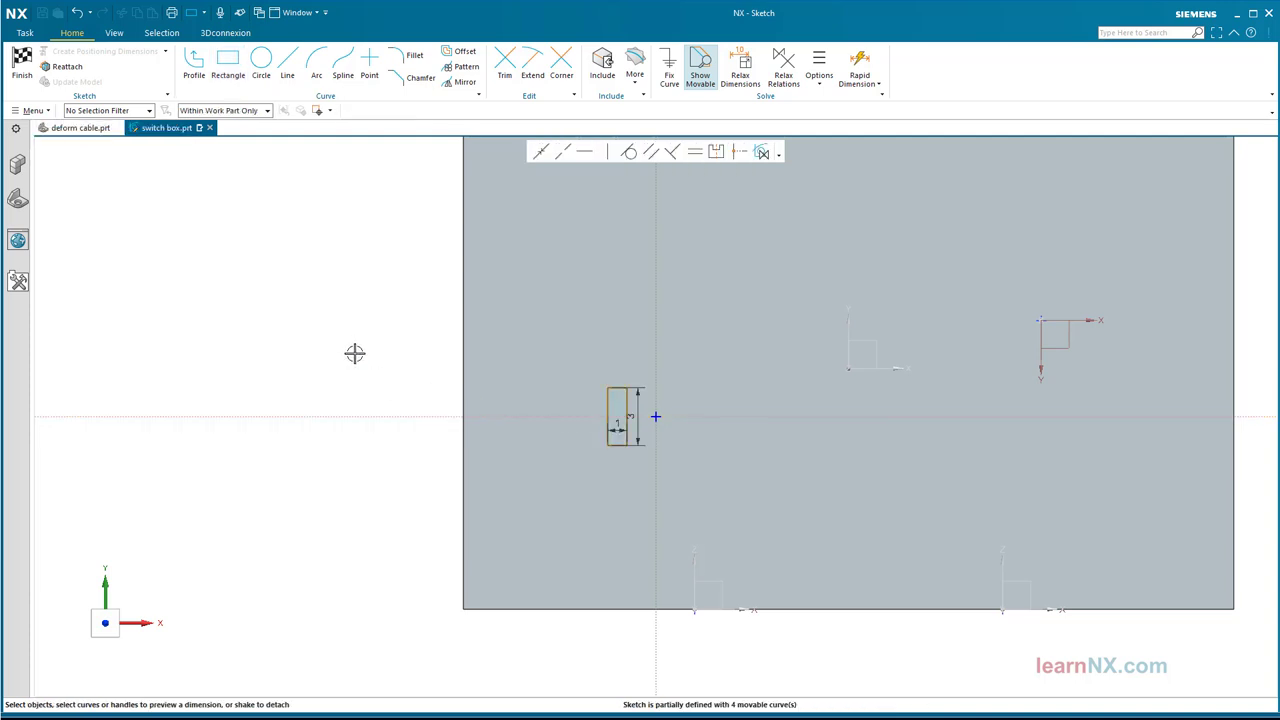
Mirror the rectangle's four curves about the sketch's vertical axis.
{"action": "left_click", "coordinate": [465, 83]}
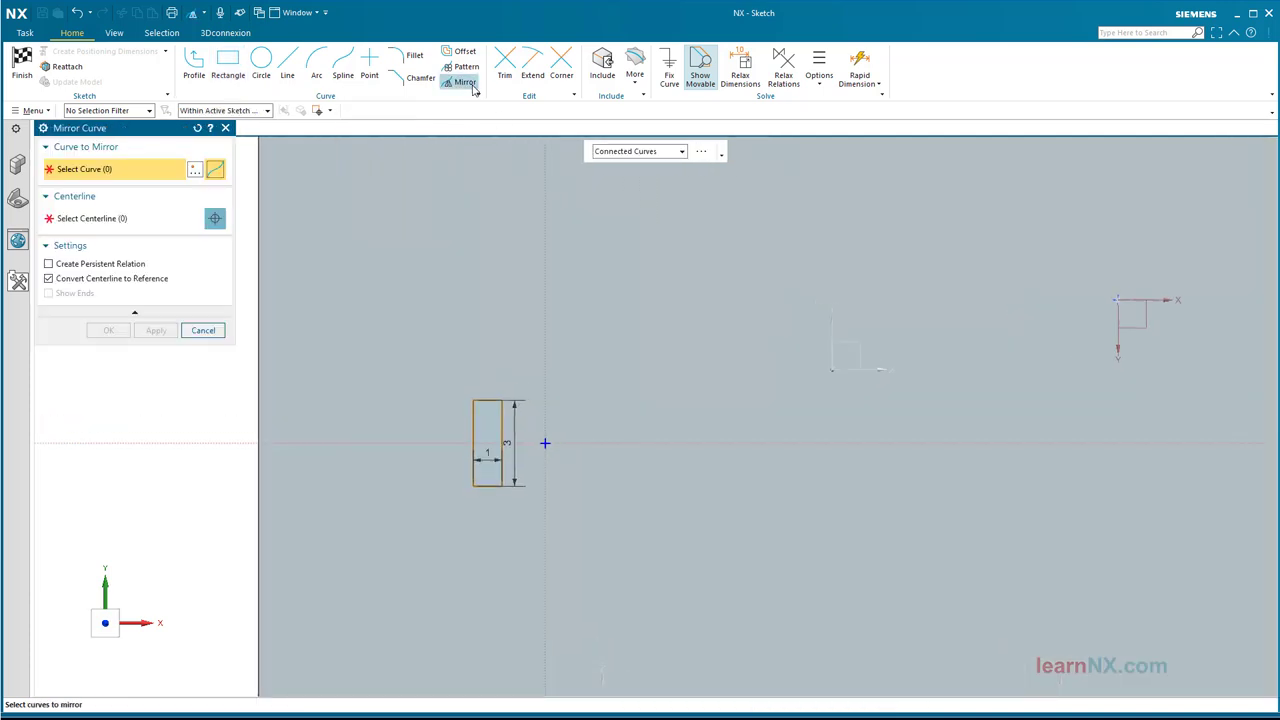
{"action": "mouse_move", "coordinate": [412, 336]}
{"action": "left_mouse_down"}
{"action": "mouse_move", "coordinate": [437, 466]}
{"action": "mouse_move", "coordinate": [523, 537]}
{"action": "mouse_move", "coordinate": [534, 564]}
{"action": "left_mouse_up"}
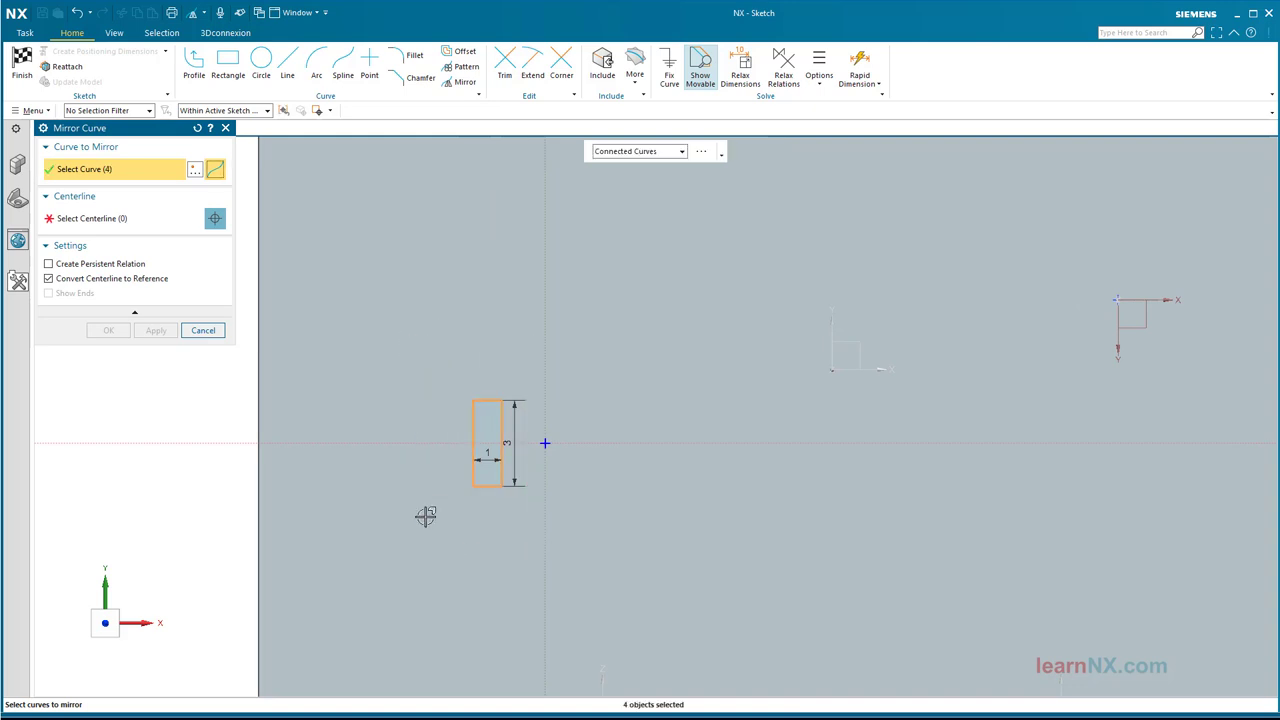
{"action": "left_click", "coordinate": [190, 219]}
{"action": "left_click", "coordinate": [549, 285]}
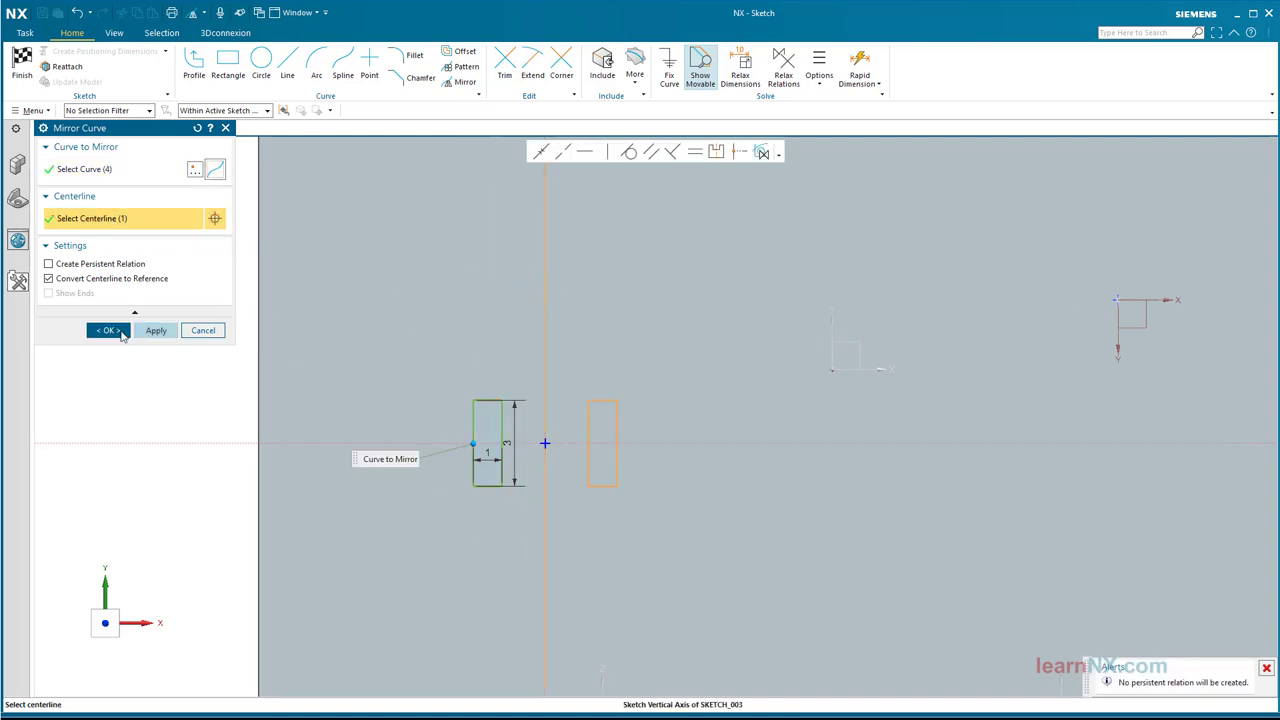
{"action": "left_click", "coordinate": [108, 330]}
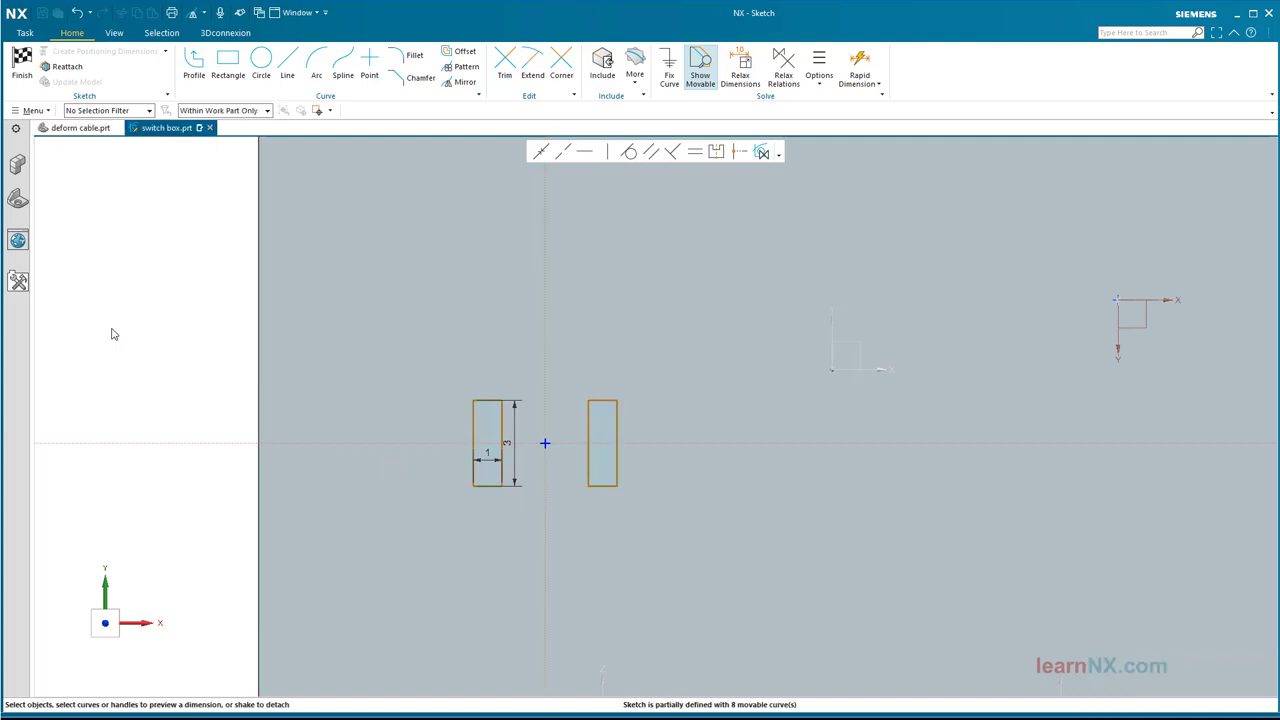
Dimension the distance between the outer edges of the two rectangles to 6 mm.
{"action": "left_click", "coordinate": [474, 420]}
{"action": "left_click", "coordinate": [616, 414]}
{"action": "left_click", "coordinate": [550, 412]}
{"action": "type", "text": "6"}
{"action": "key", "text": "Return"}
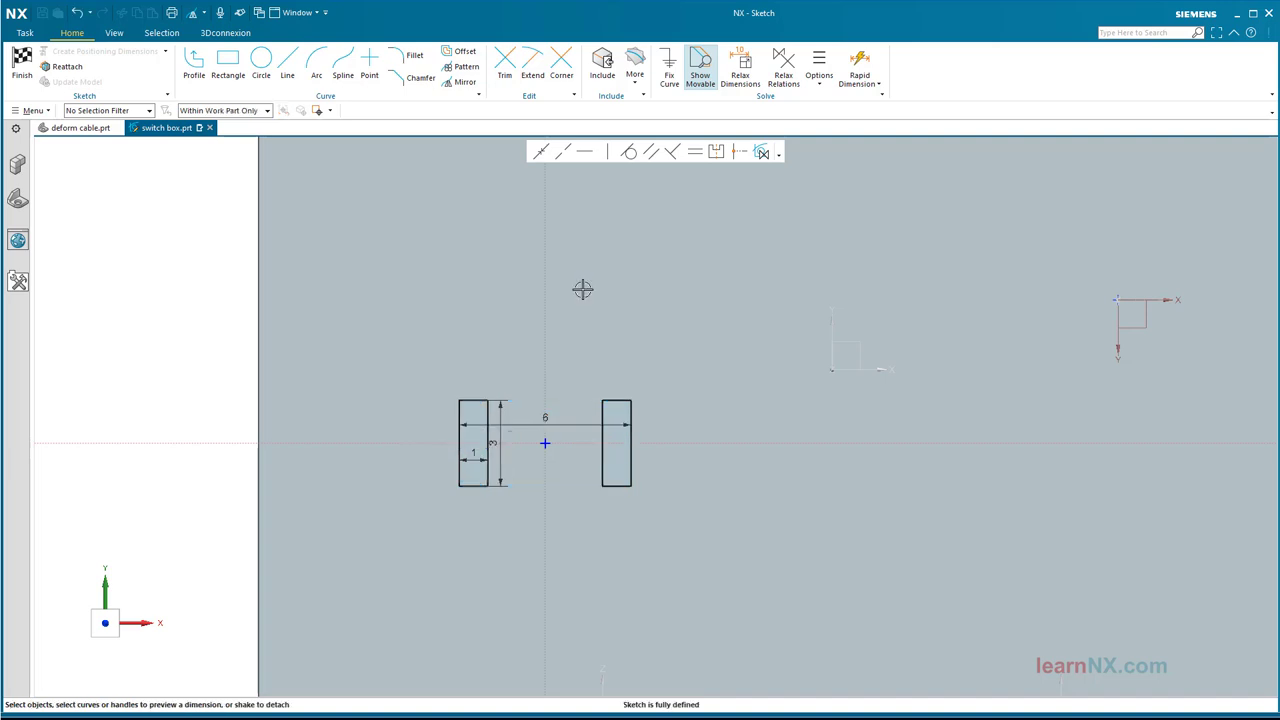
Move the overall, height and width dimensions clear of the rectangles for readability.
{"action": "left_click_drag", "start_coordinate": [564, 426], "coordinate": [563, 362]}
{"action": "left_click_drag", "start_coordinate": [503, 414], "coordinate": [410, 432]}
{"action": "left_click_drag", "start_coordinate": [475, 460], "coordinate": [473, 528]}
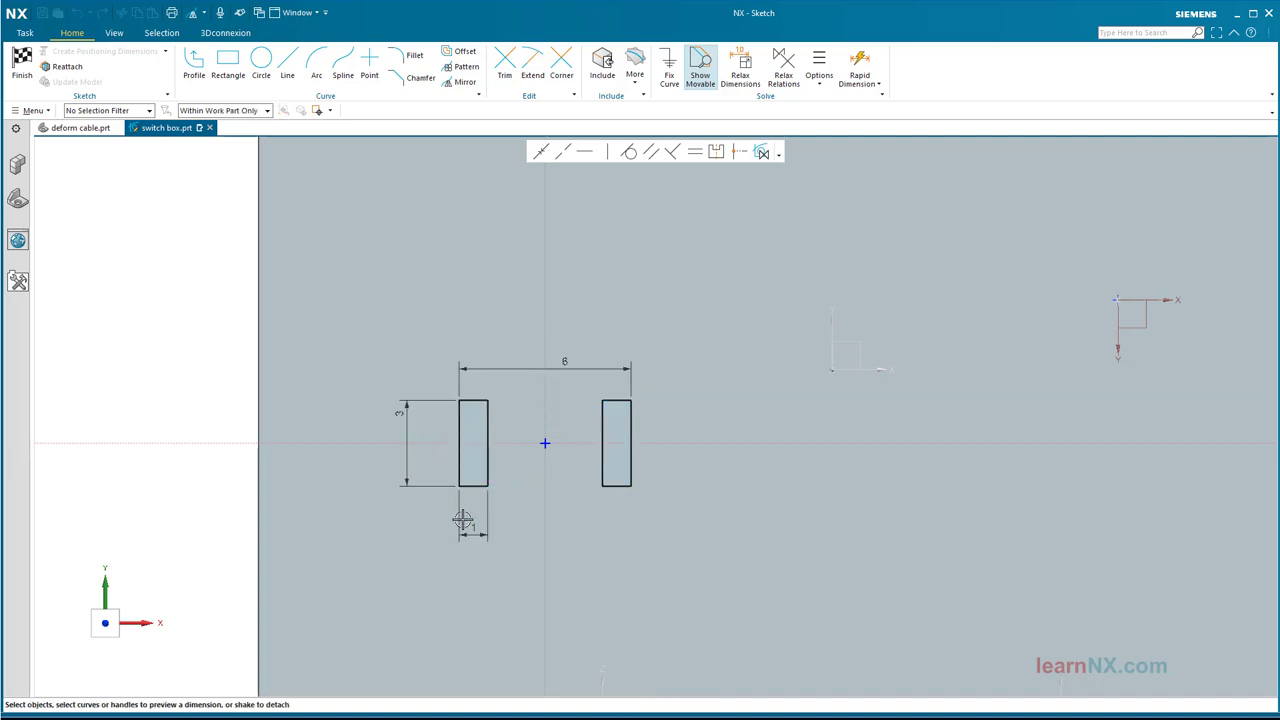
Finish the sketch and extrude both rectangles 4 mm outward from the top face as separate bodies without a Boolean.
{"action": "left_click", "coordinate": [20, 58]}
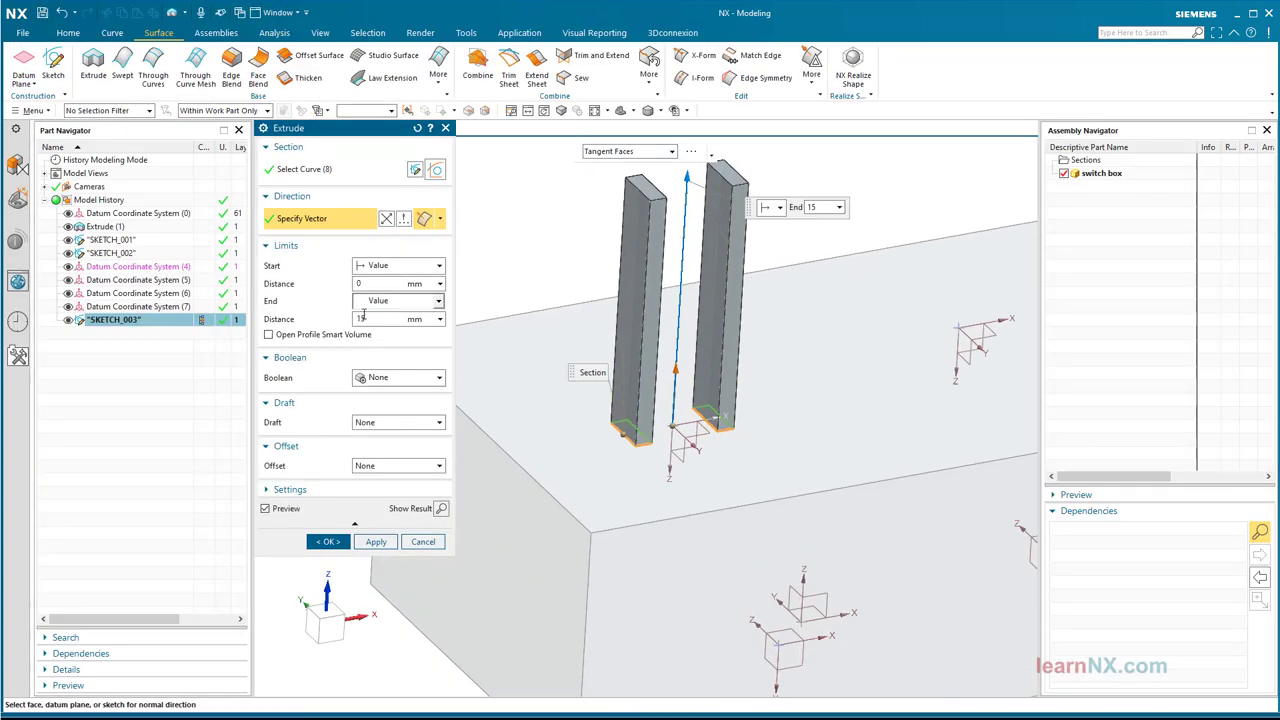
{"action": "type", "text": "4"}
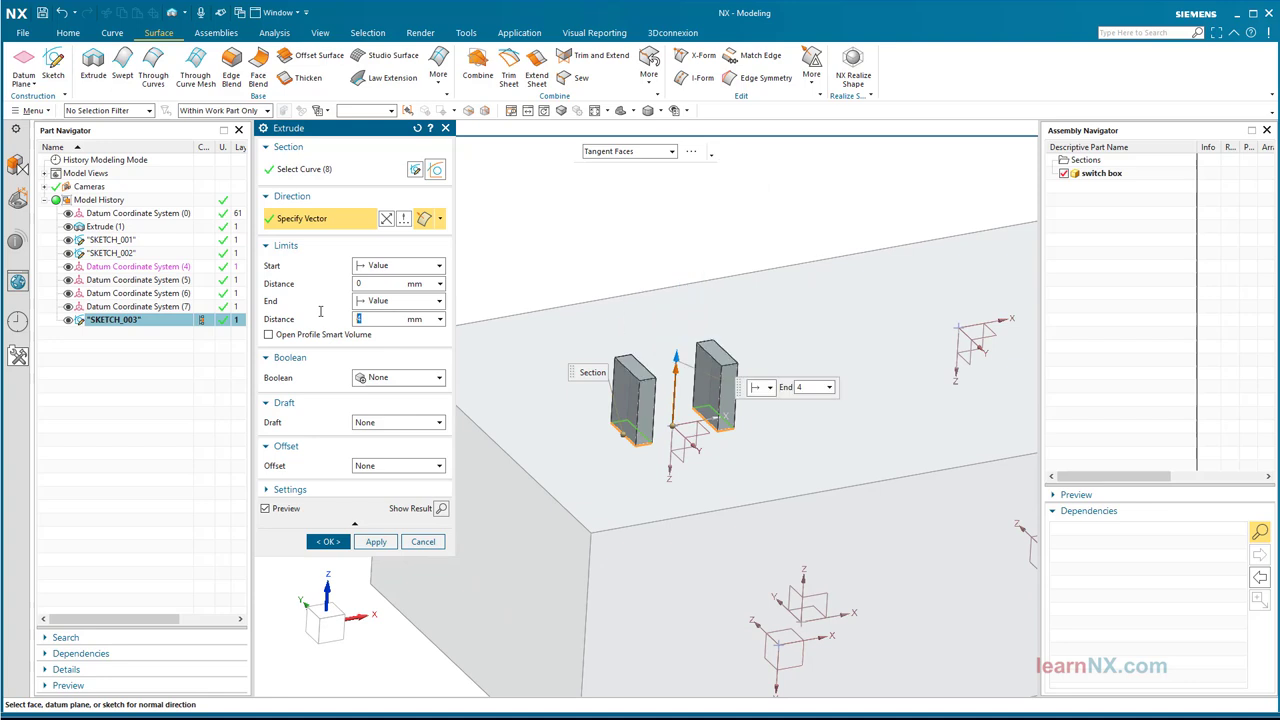
{"action": "left_click", "coordinate": [323, 543]}
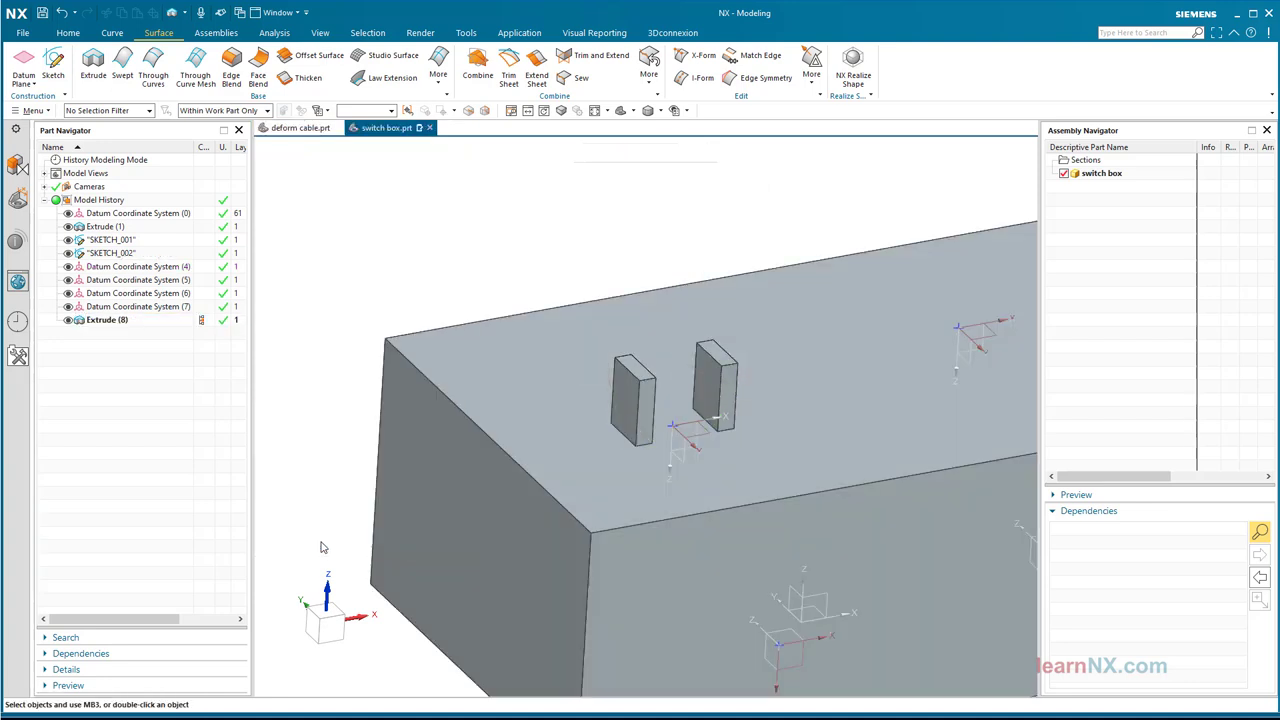
Chamfer the four short upper edges of the two contact blades with a symmetric 0.5 mm distance.
{"action": "left_click", "coordinate": [68, 33]}
{"action": "left_click", "coordinate": [307, 65]}
{"action": "scroll", "coordinate": [597, 340], "scroll_direction": "up", "scroll_amount": 3}
{"action": "left_click", "coordinate": [597, 358]}
{"action": "left_click", "coordinate": [636, 396]}
{"action": "left_click", "coordinate": [740, 362]}
{"action": "left_click", "coordinate": [740, 362]}
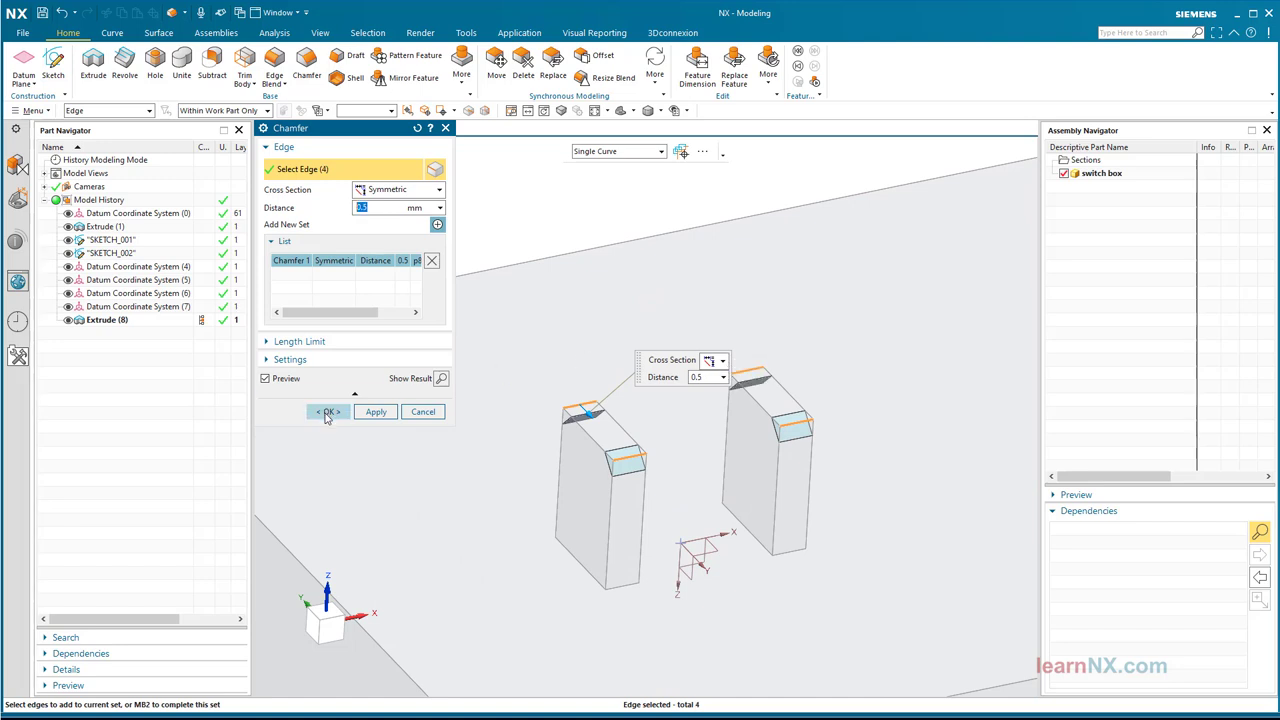
{"action": "left_click", "coordinate": [329, 412]}
Assign a golden-yellow feature face color to the contact blades' extrude and chamfer features.
{"action": "scroll", "coordinate": [349, 309], "scroll_direction": "down", "scroll_amount": 3}
{"action": "scroll", "coordinate": [350, 232], "scroll_direction": "up", "scroll_amount": 2}
{"action": "scroll", "coordinate": [350, 232], "scroll_direction": "up", "scroll_amount": 1}
{"action": "left_click", "coordinate": [104, 320]}
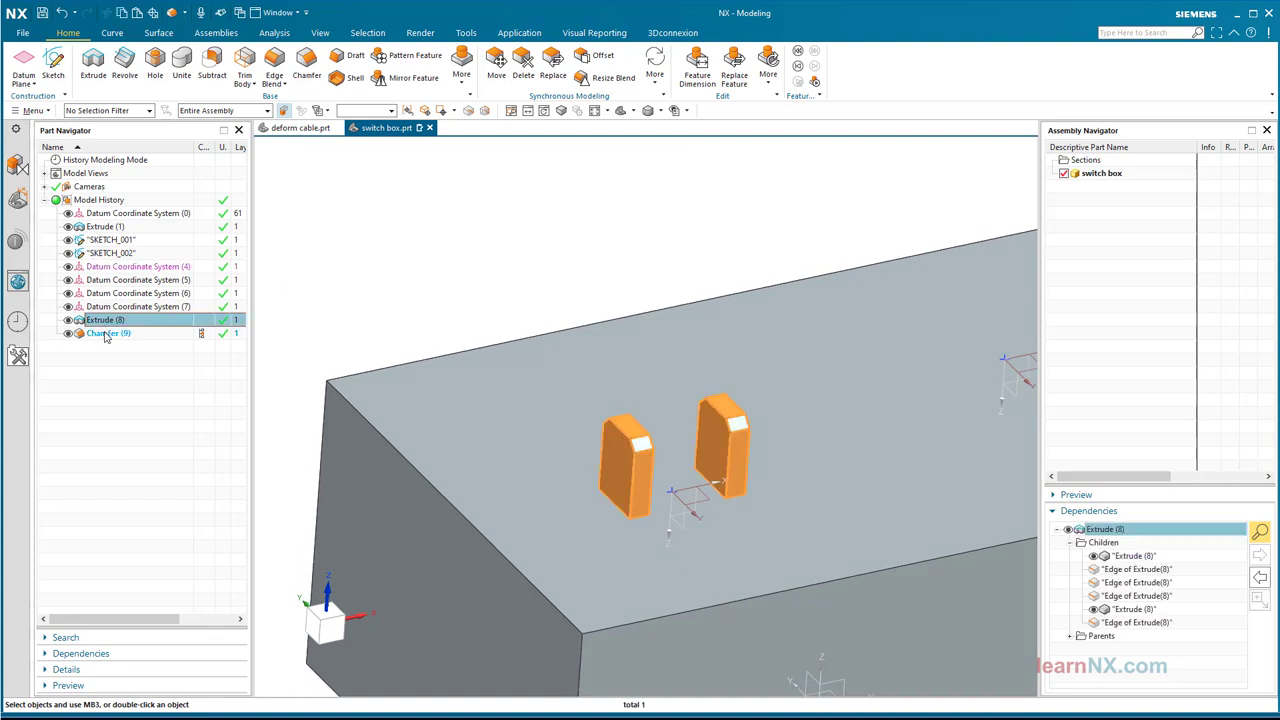
{"action": "left_click", "coordinate": [105, 334], "text": "ctrl"}
{"action": "right_click", "coordinate": [105, 336]}
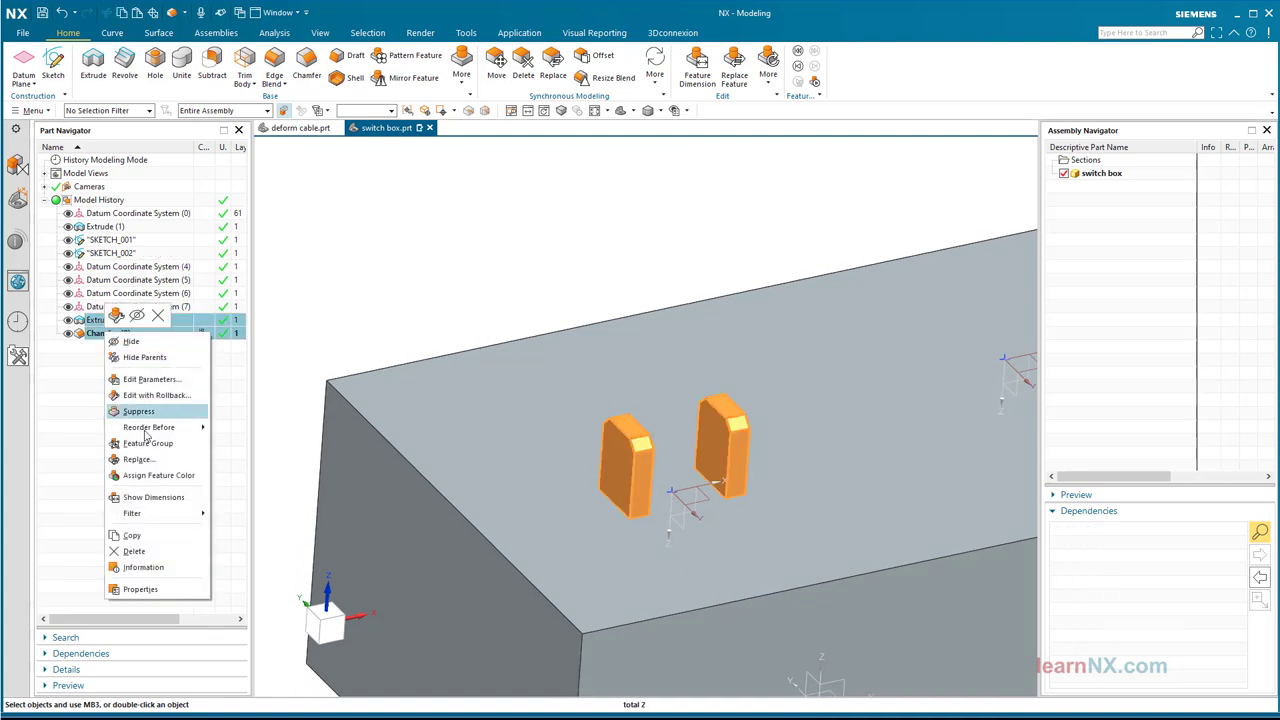
{"action": "left_click", "coordinate": [152, 476]}
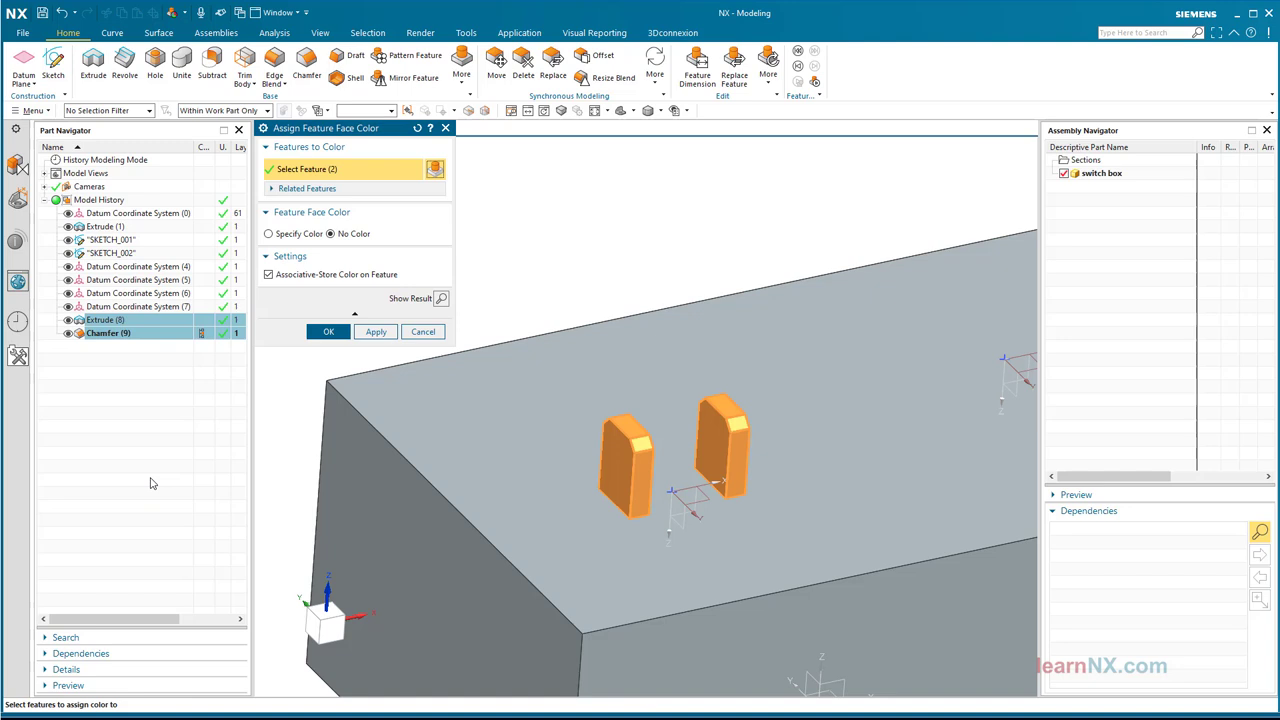
{"action": "left_click", "coordinate": [298, 234]}
{"action": "left_click", "coordinate": [421, 251]}
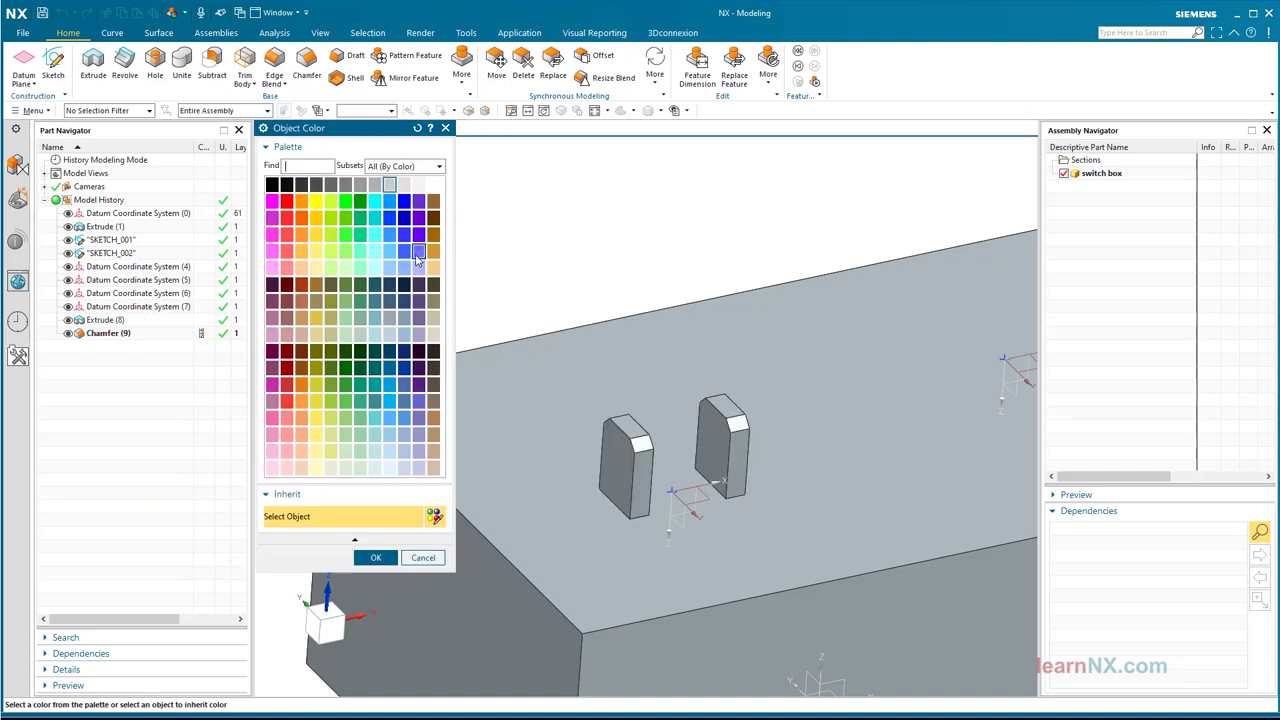
{"action": "left_click", "coordinate": [315, 320]}
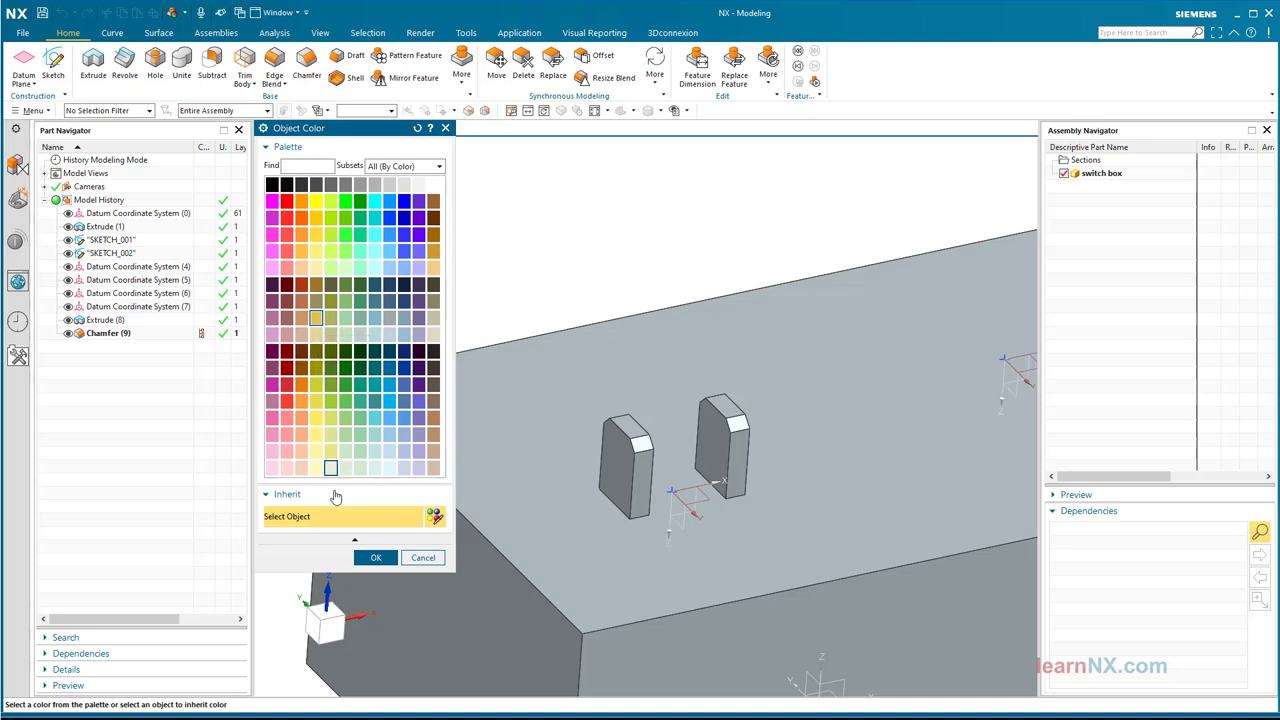
{"action": "left_click", "coordinate": [376, 557]}
{"action": "left_click", "coordinate": [328, 348]}
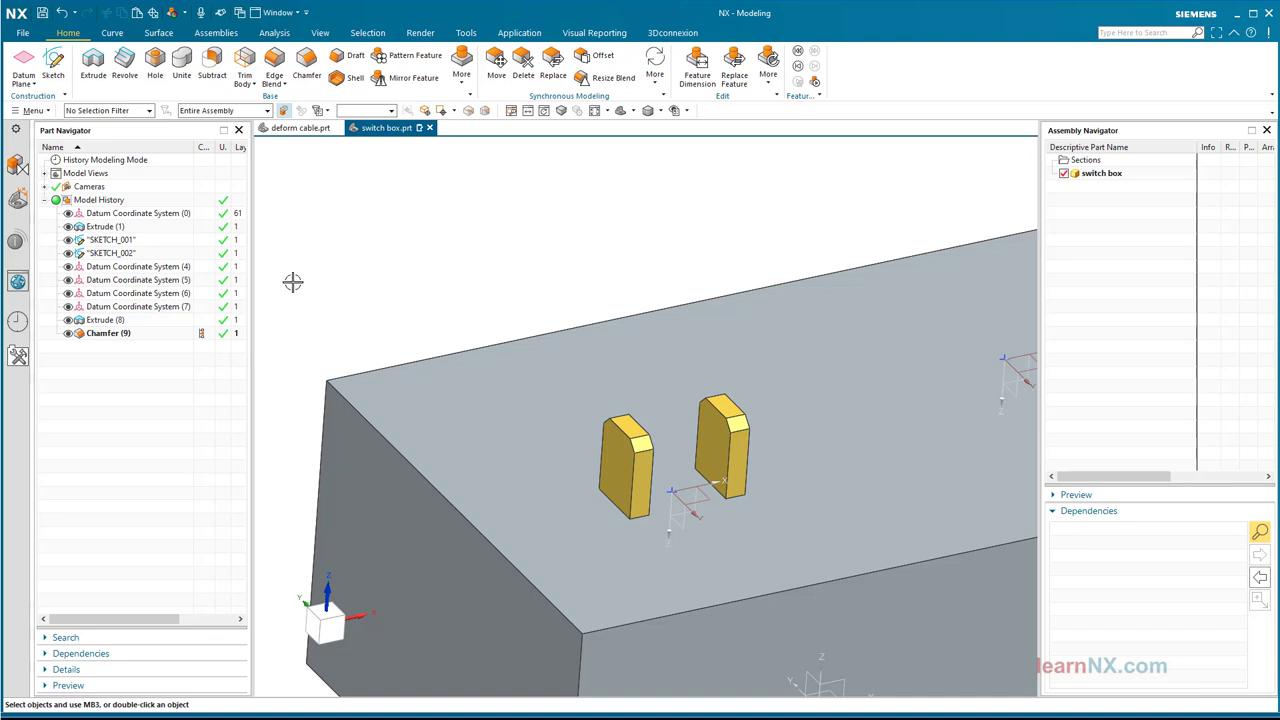
Copy the contact blades' extrude and chamfer features and paste them onto the second datum coordinate system on the top face.
{"action": "left_click", "coordinate": [106, 321]}
{"action": "left_click", "coordinate": [112, 334], "text": "shift"}
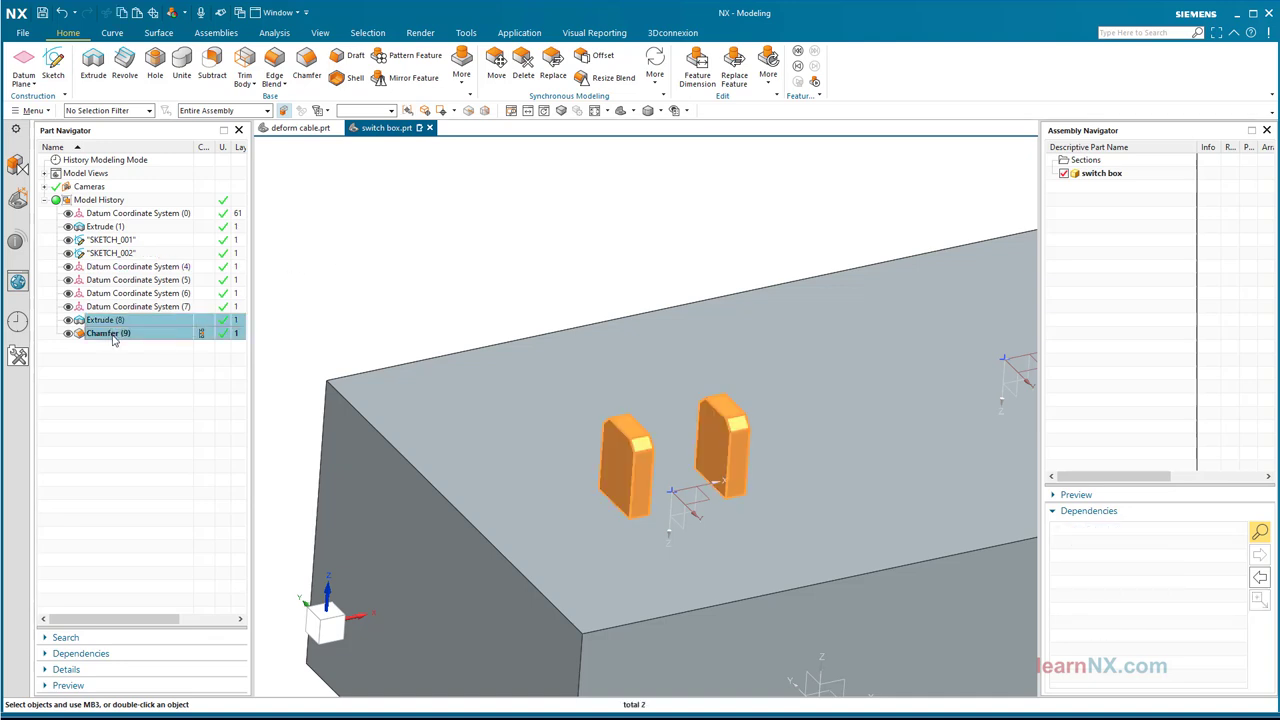
{"action": "right_click", "coordinate": [113, 338]}
{"action": "left_click", "coordinate": [152, 541]}
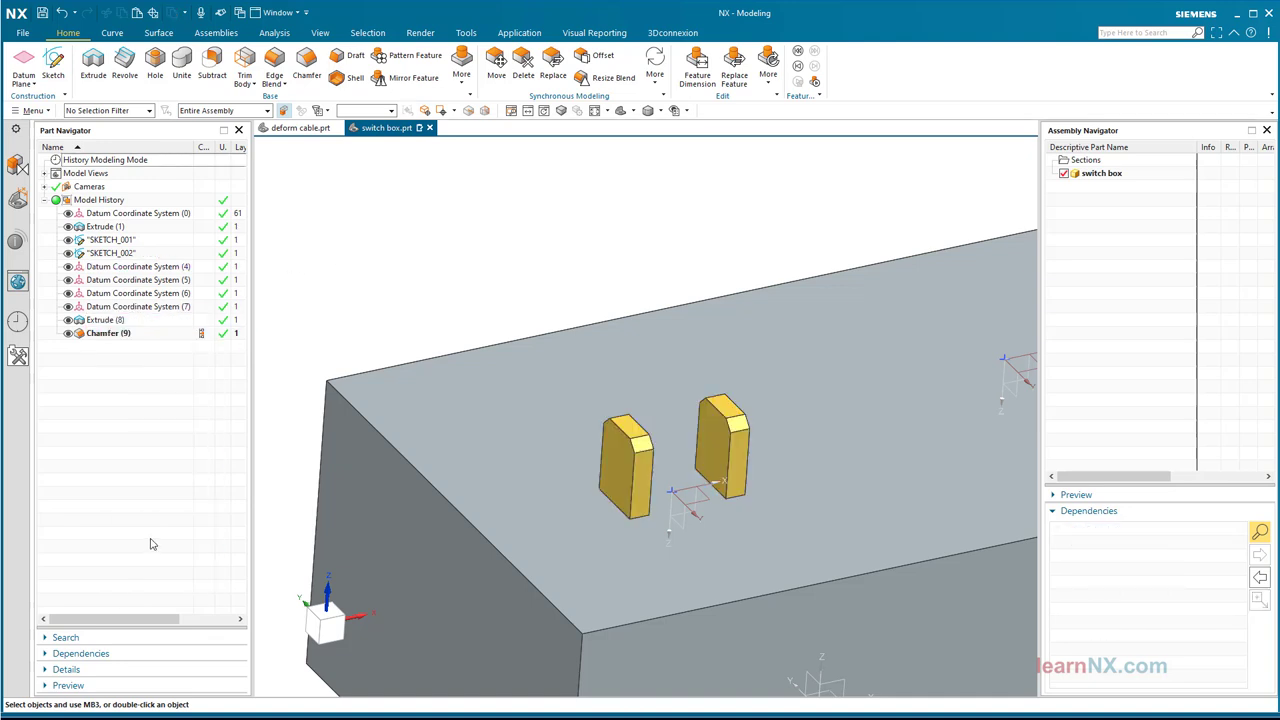
{"action": "right_click", "coordinate": [113, 402]}
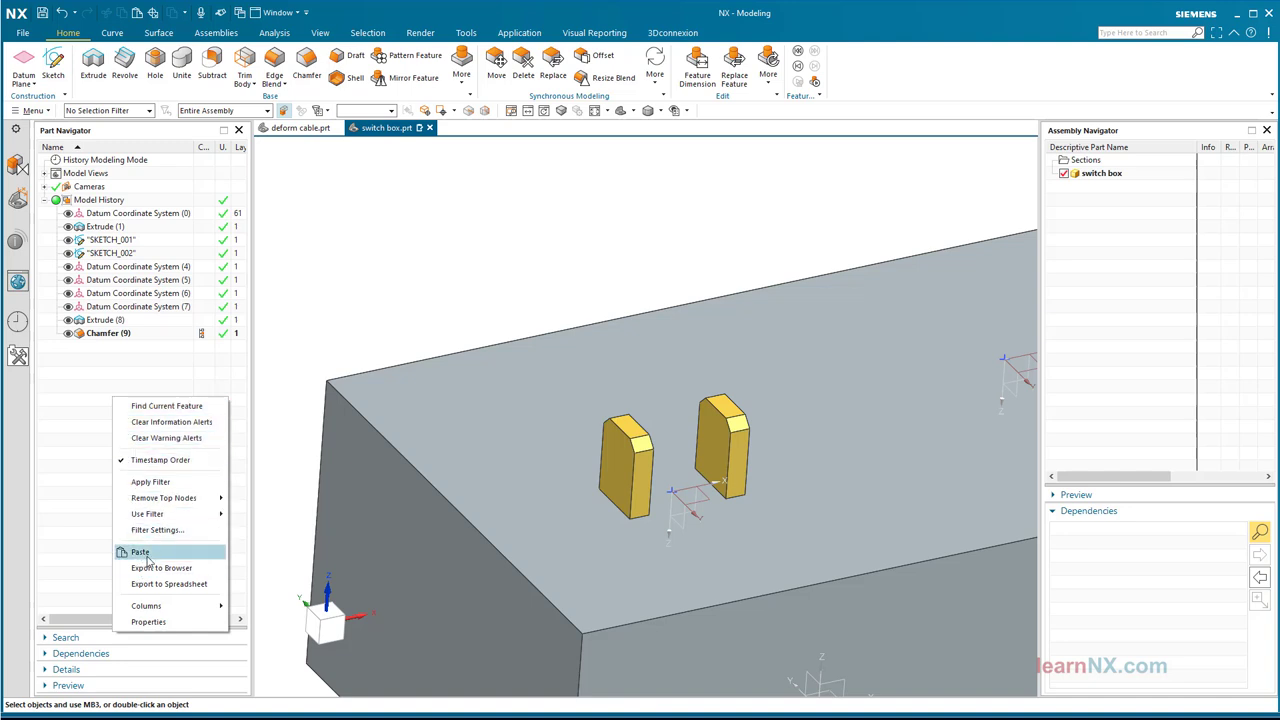
{"action": "left_click", "coordinate": [145, 553]}
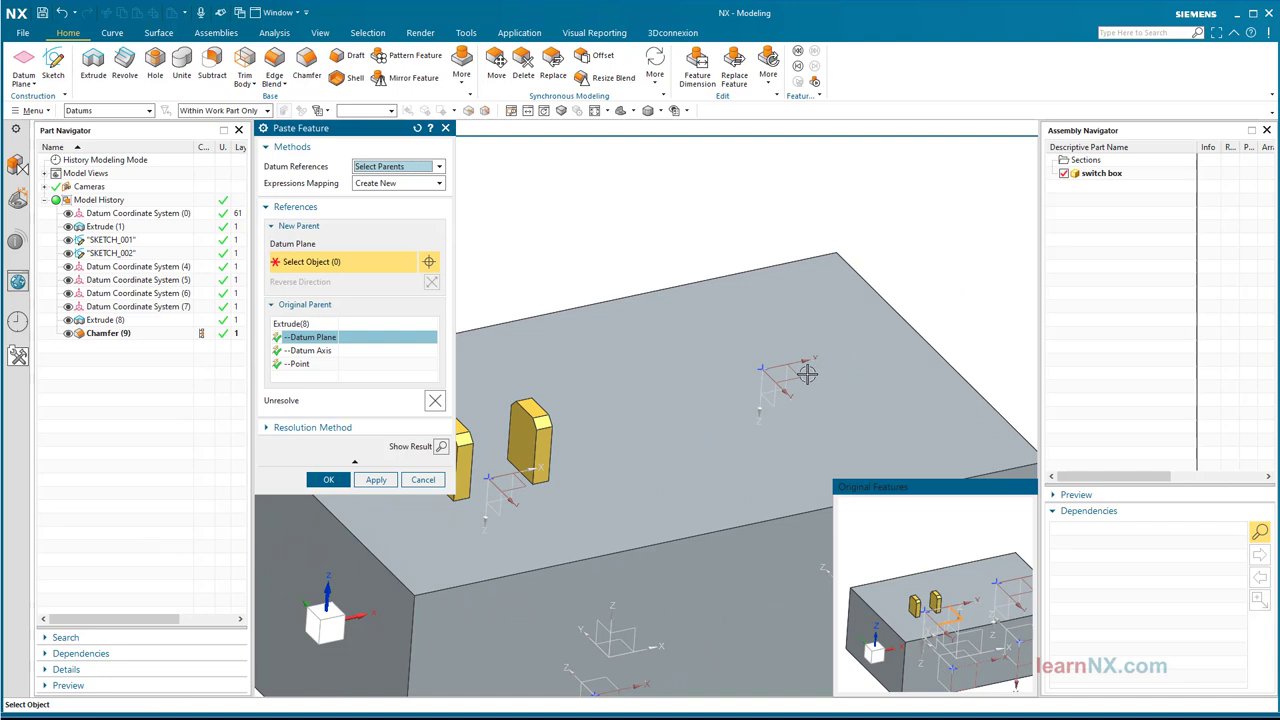
{"action": "left_click", "coordinate": [805, 375]}
{"action": "left_click", "coordinate": [375, 480]}
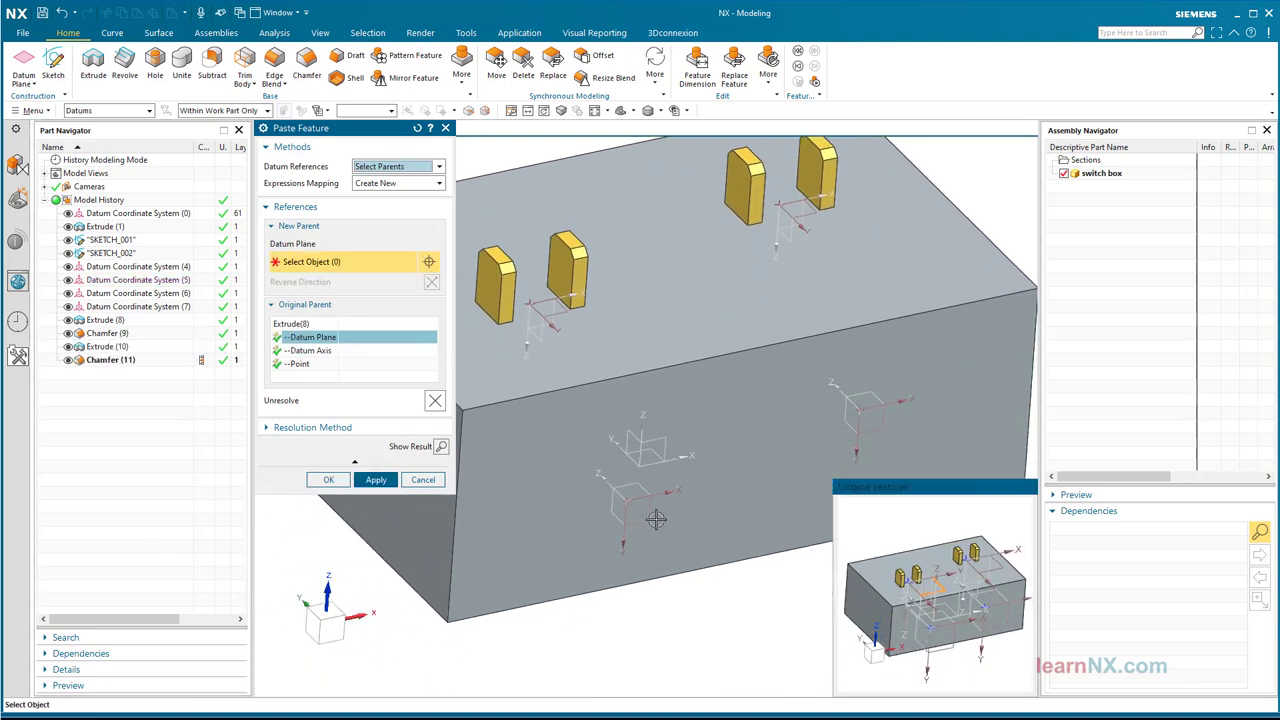
Paste the copied blade extrude and chamfer onto each of the two datum coordinate systems on the front face.
{"action": "left_click", "coordinate": [655, 518]}
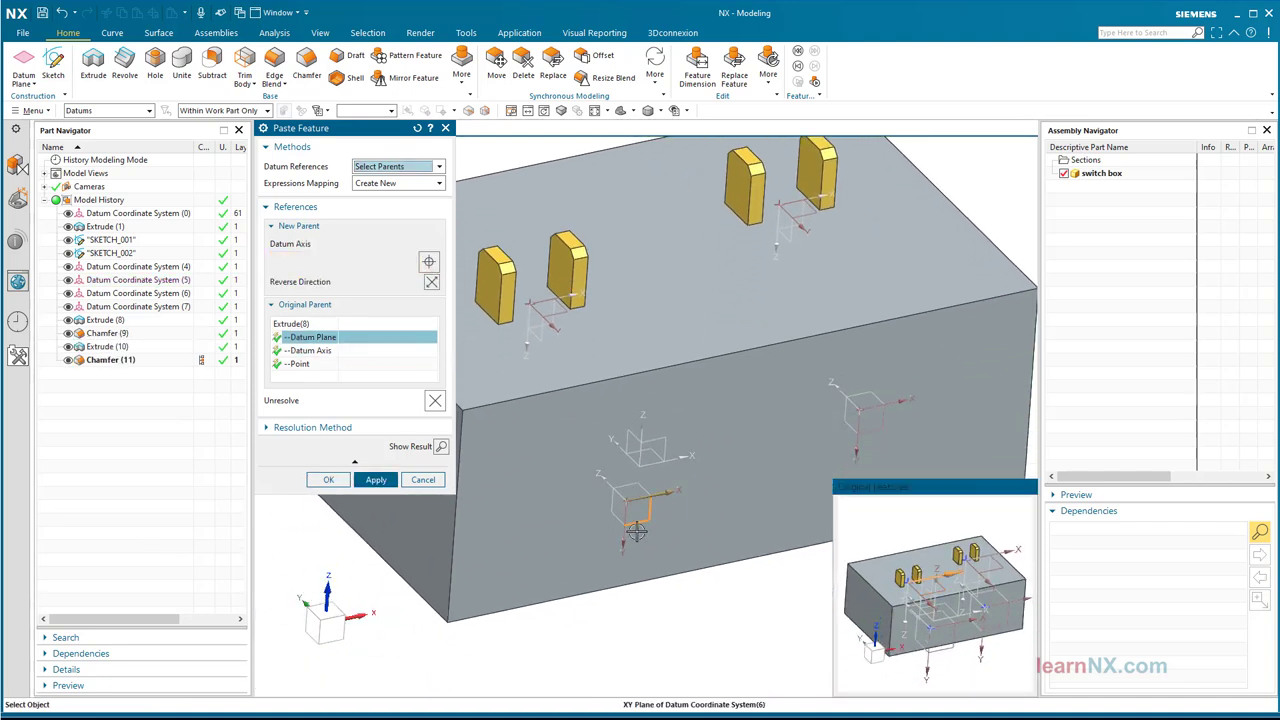
{"action": "left_click", "coordinate": [376, 480]}
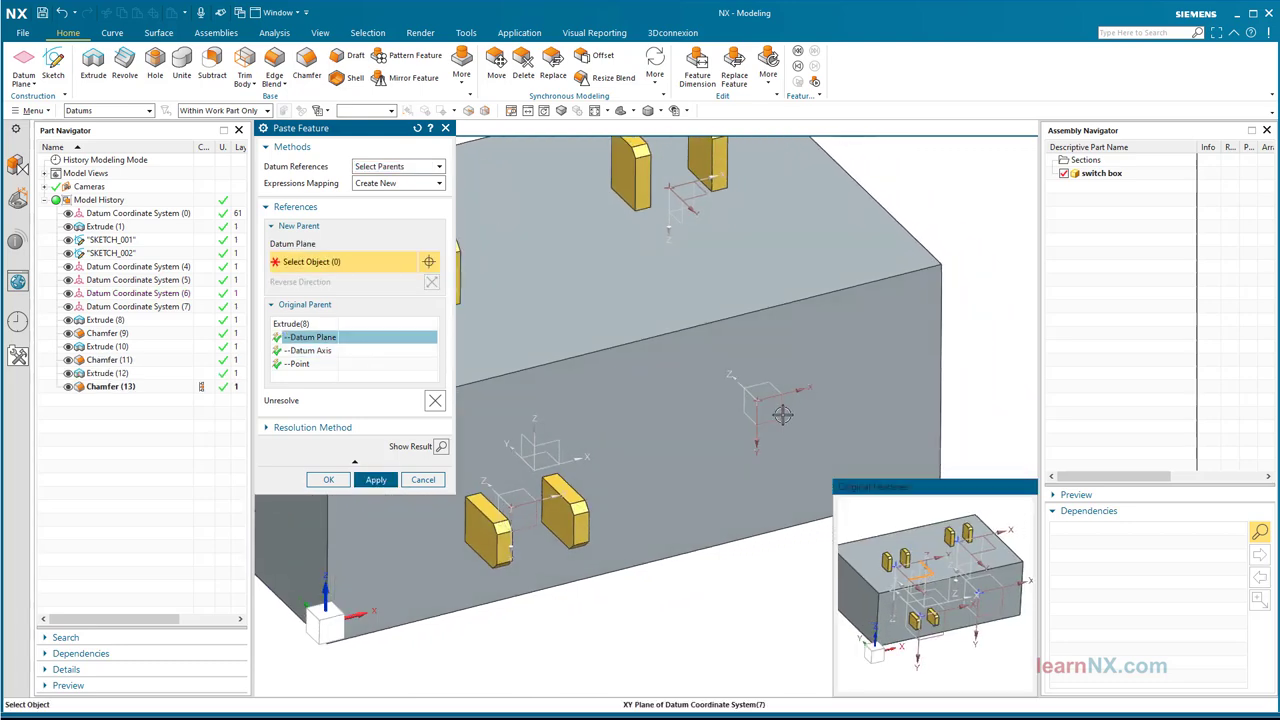
{"action": "left_click", "coordinate": [768, 424]}
{"action": "left_click", "coordinate": [328, 480]}
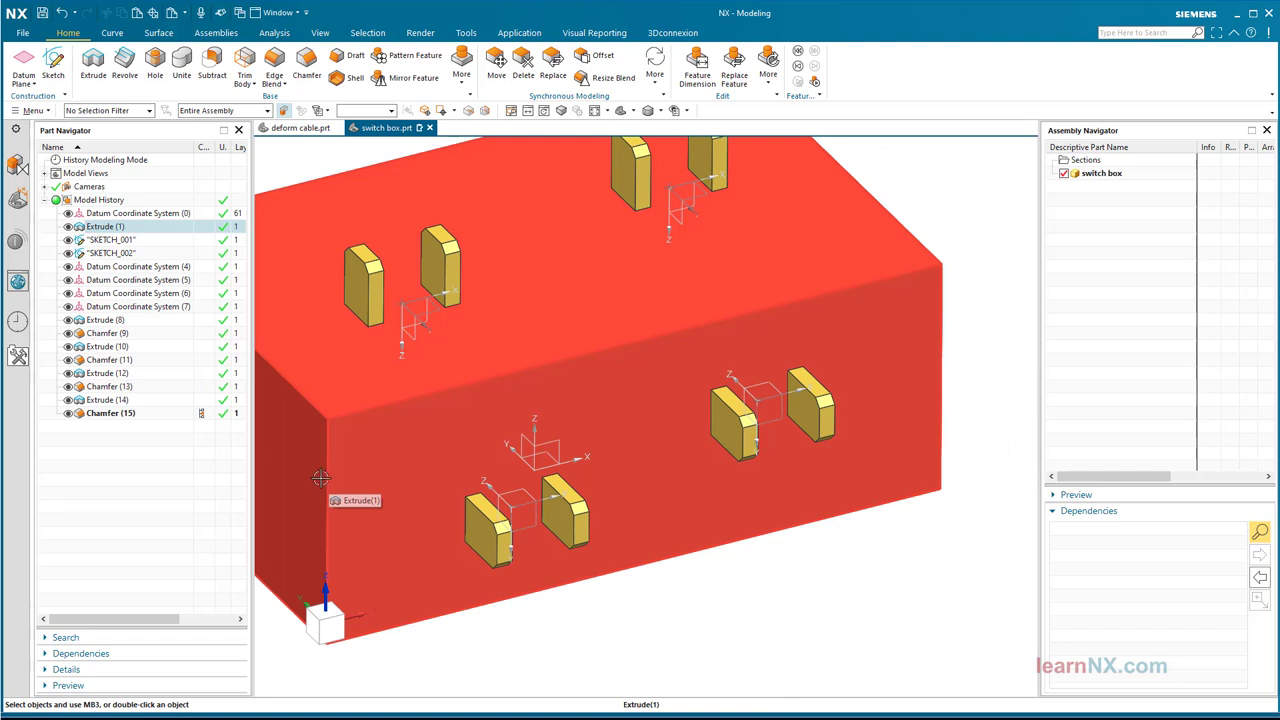
{"action": "key", "text": "ctrl+f"}
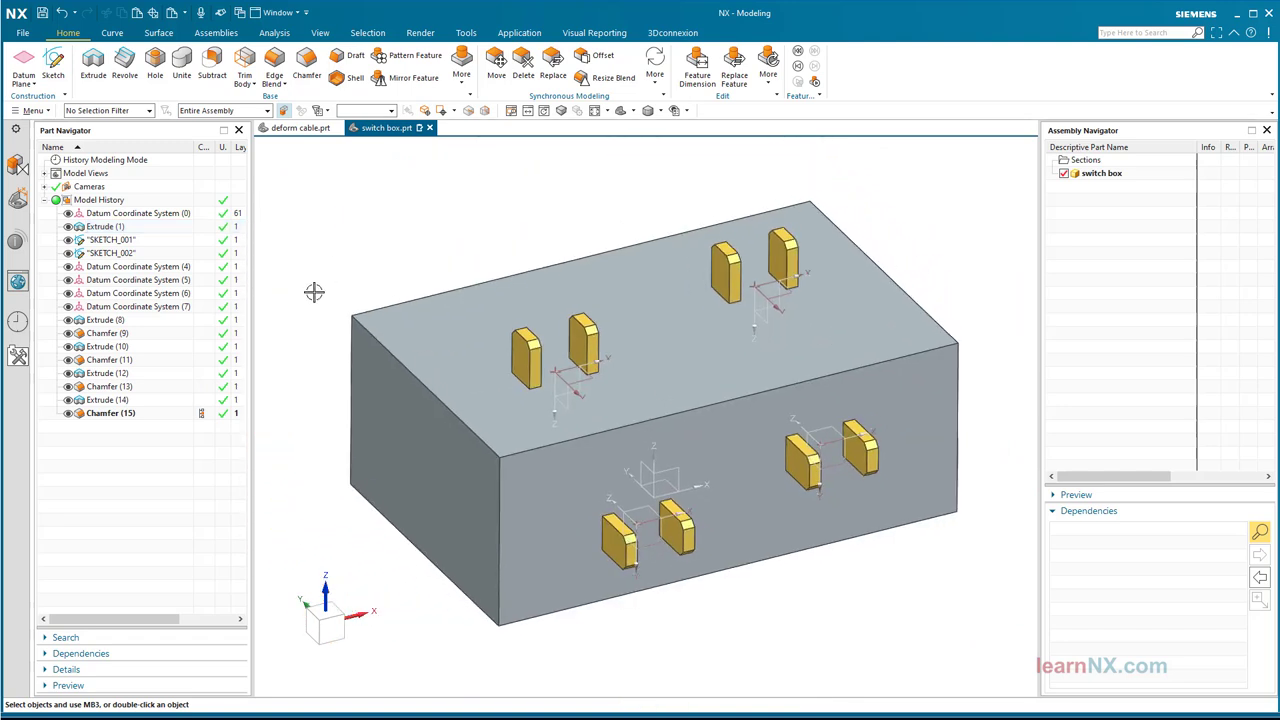
Reverse the extrude direction of the first front-face blade pair and subtract it from the box body.
{"action": "left_click", "coordinate": [99, 373]}
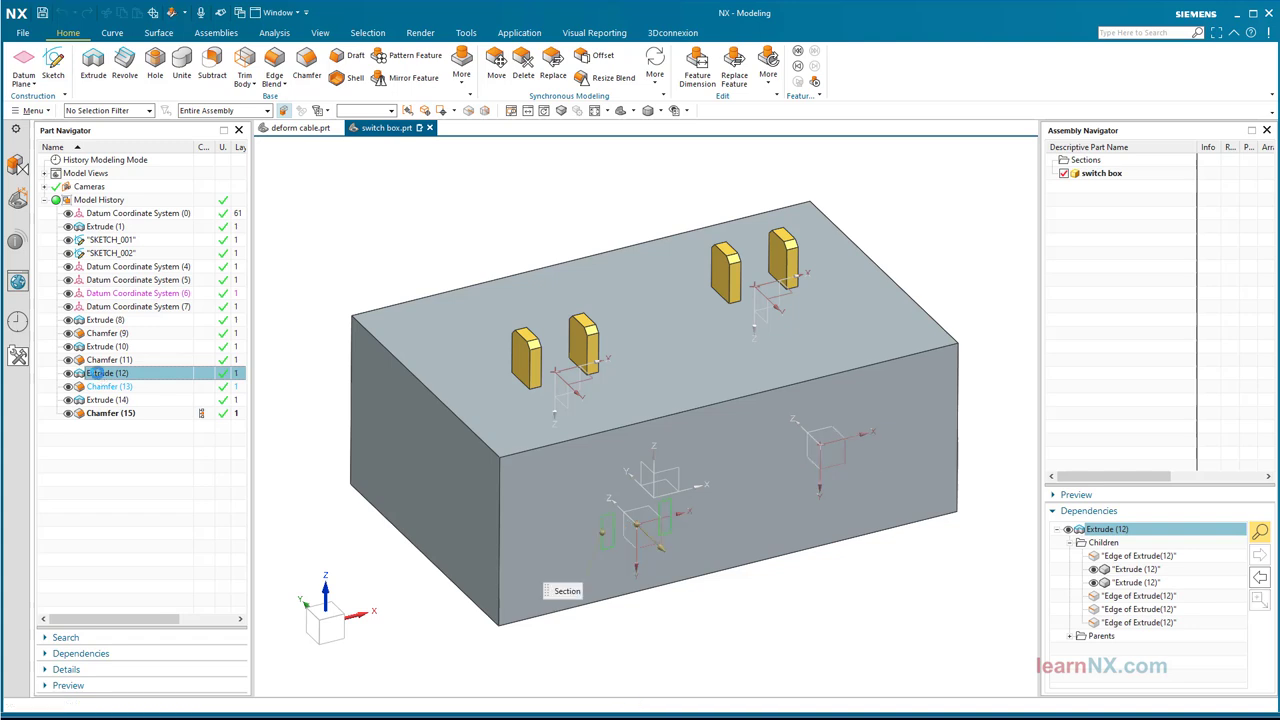
{"action": "double_click", "coordinate": [99, 374]}
{"action": "left_click", "coordinate": [403, 219]}
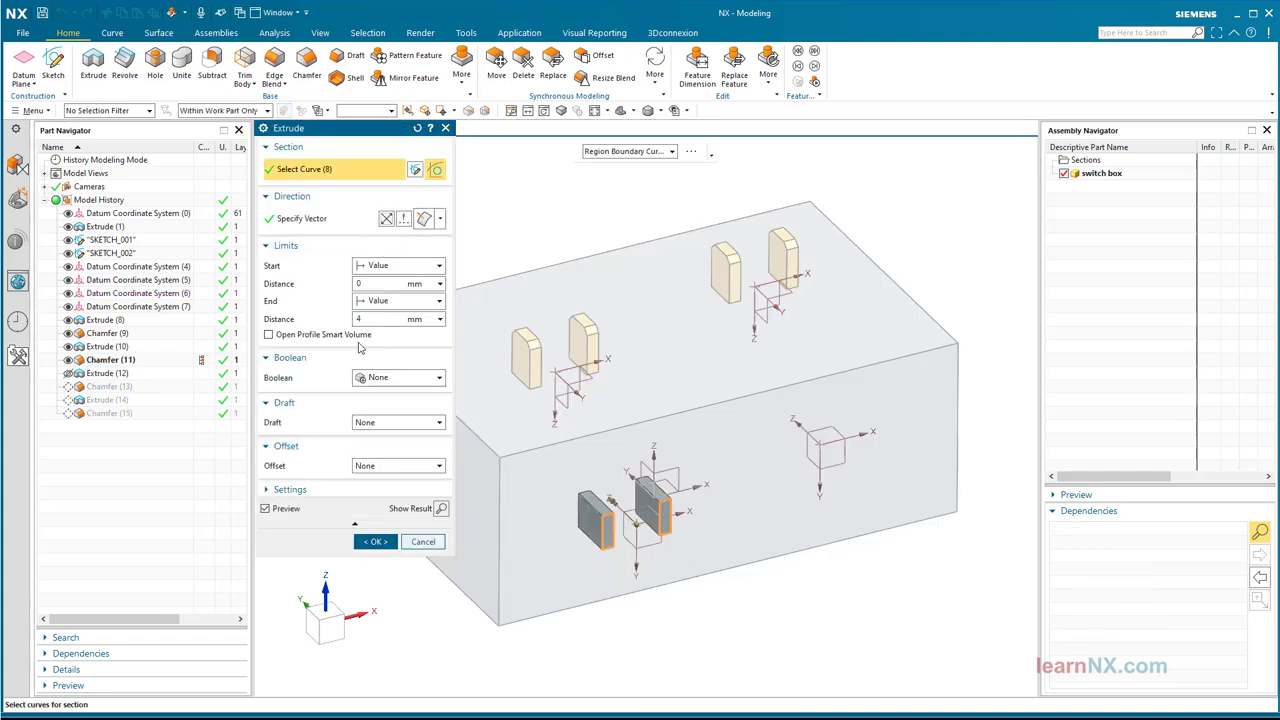
{"action": "left_click", "coordinate": [372, 378]}
{"action": "left_click", "coordinate": [374, 421]}
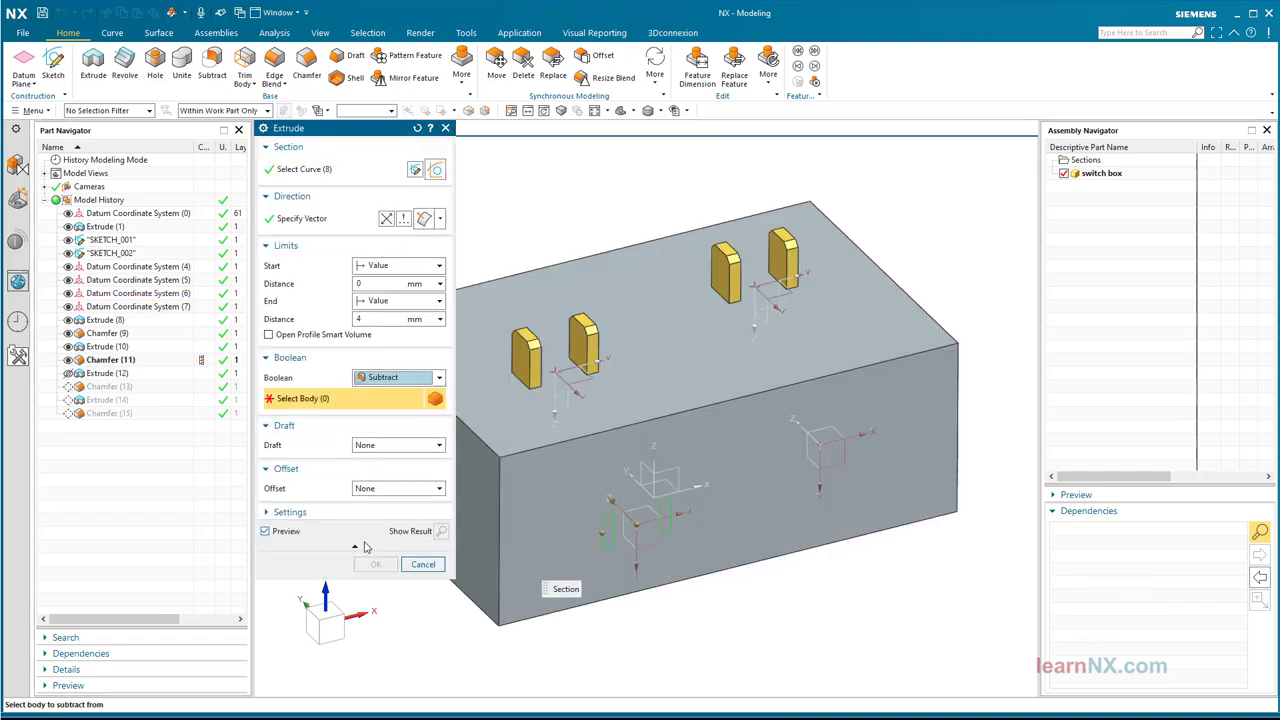
{"action": "left_click", "coordinate": [470, 490]}
{"action": "left_click", "coordinate": [375, 564]}
Reverse the extrude direction of the second front-face blade pair and subtract it from the box body.
{"action": "double_click", "coordinate": [101, 399]}
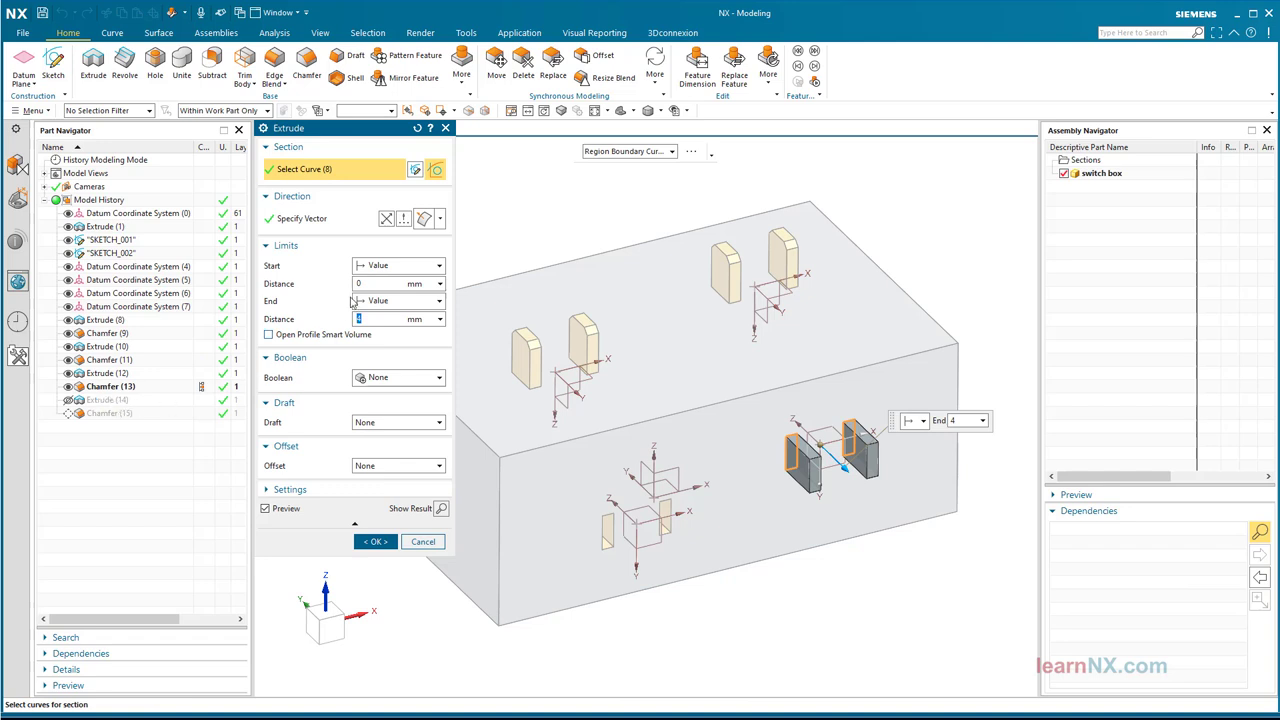
{"action": "left_click", "coordinate": [388, 220]}
{"action": "left_click", "coordinate": [398, 377]}
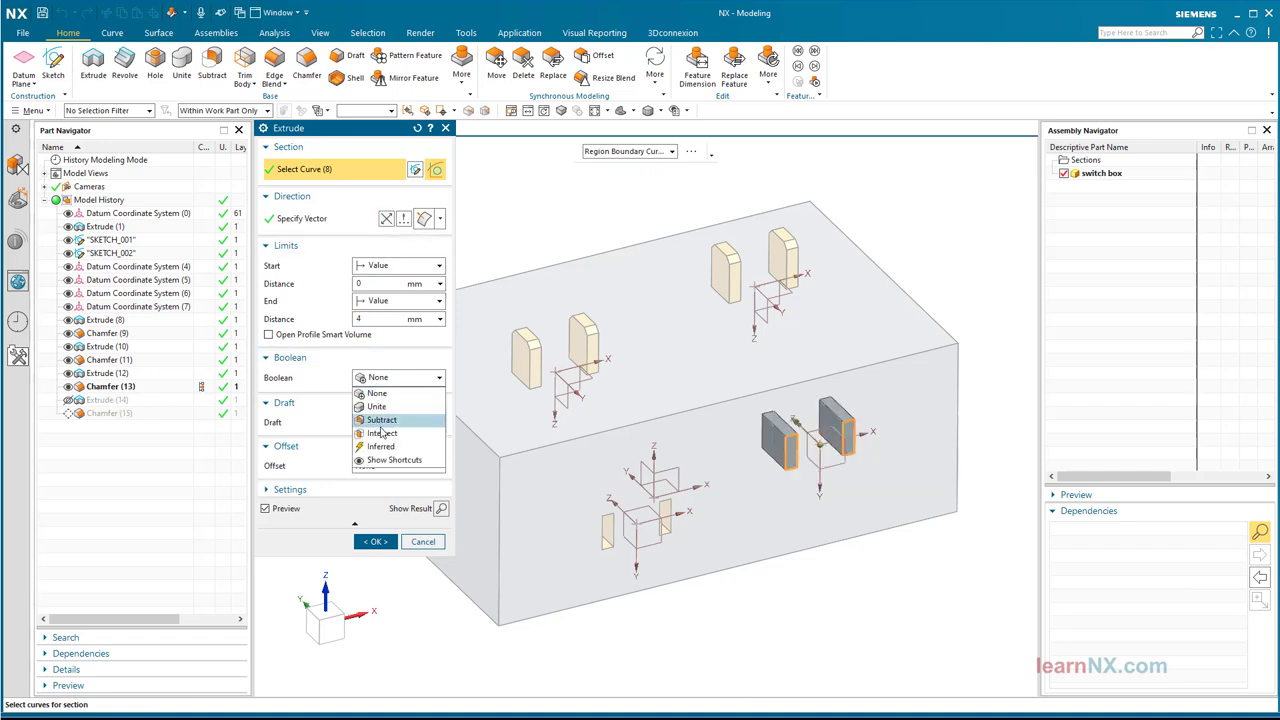
{"action": "left_click", "coordinate": [382, 421]}
{"action": "left_click", "coordinate": [491, 471]}
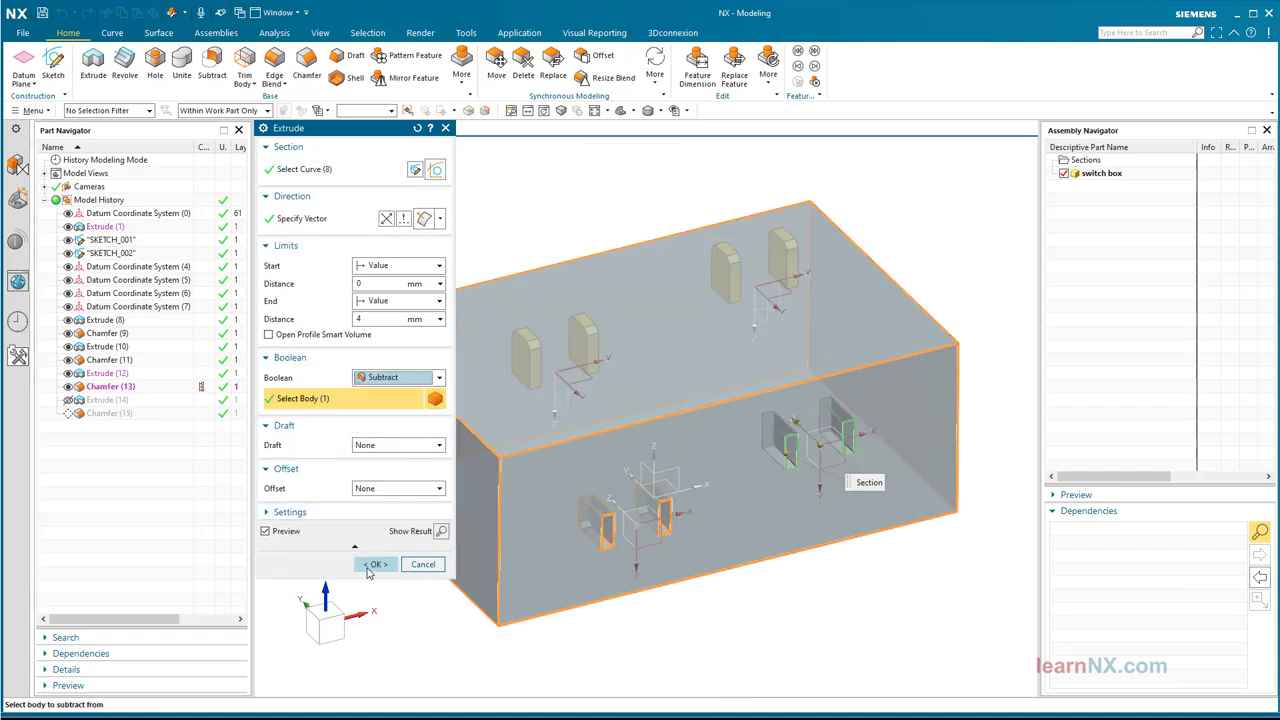
{"action": "left_click", "coordinate": [374, 565]}
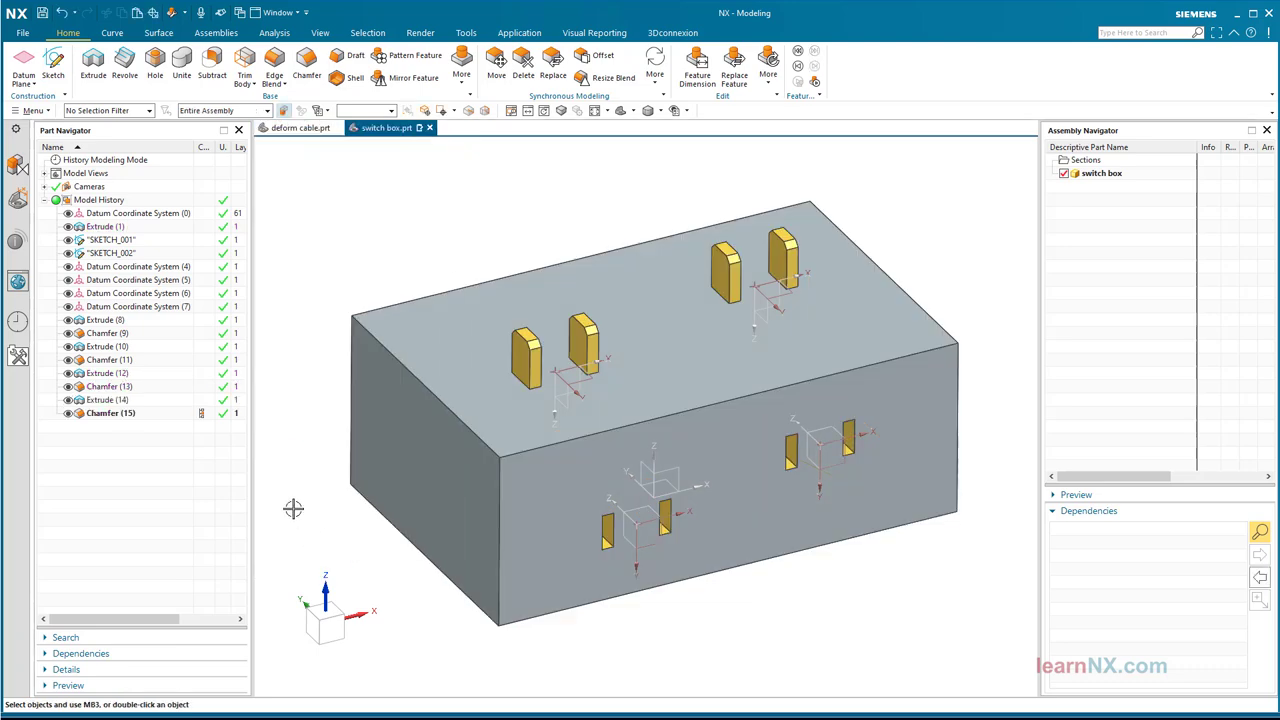
Blend the box's four top edges and four vertical edges with a 2 mm radius, using the vertex edges at the upper corners.
{"action": "left_click", "coordinate": [274, 60]}
{"action": "middle_click_drag", "start_coordinate": [560, 330], "coordinate": [492, 323]}
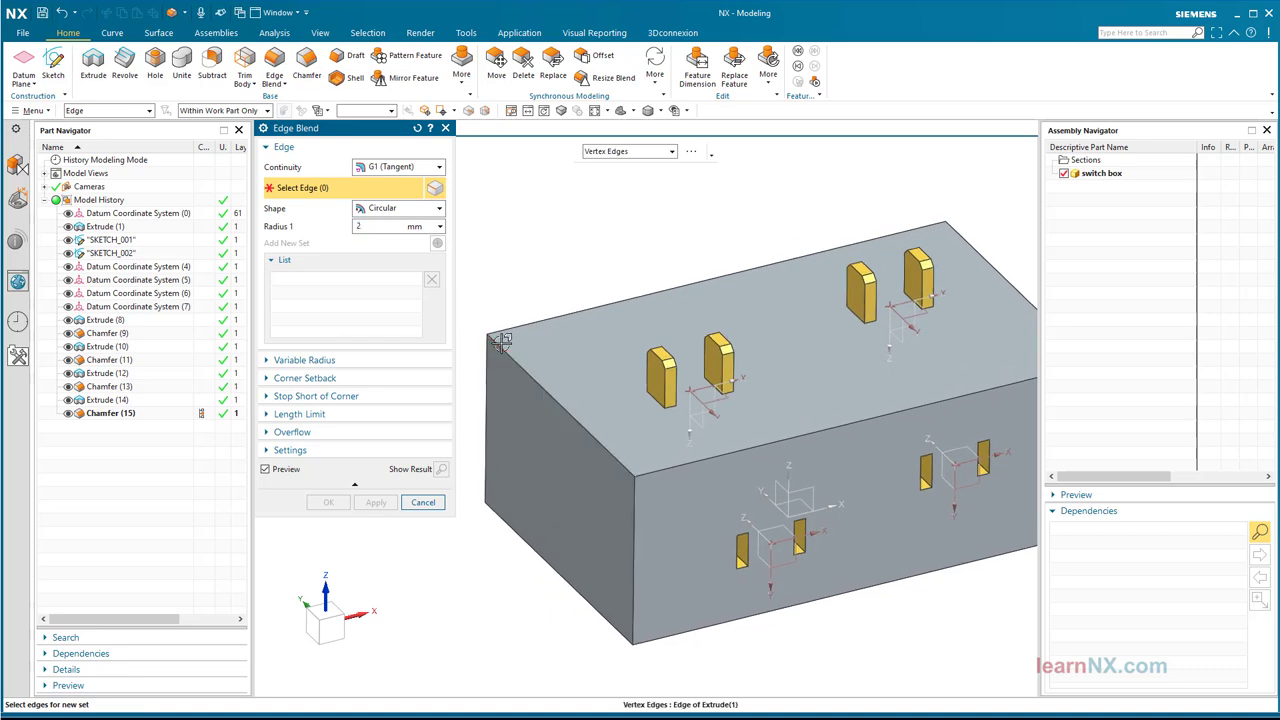
{"action": "left_click", "coordinate": [489, 333]}
{"action": "left_click", "coordinate": [636, 520]}
{"action": "middle_click_drag", "start_coordinate": [636, 520], "coordinate": [885, 430]}
{"action": "left_click", "coordinate": [920, 385]}
{"action": "left_click", "coordinate": [880, 440]}
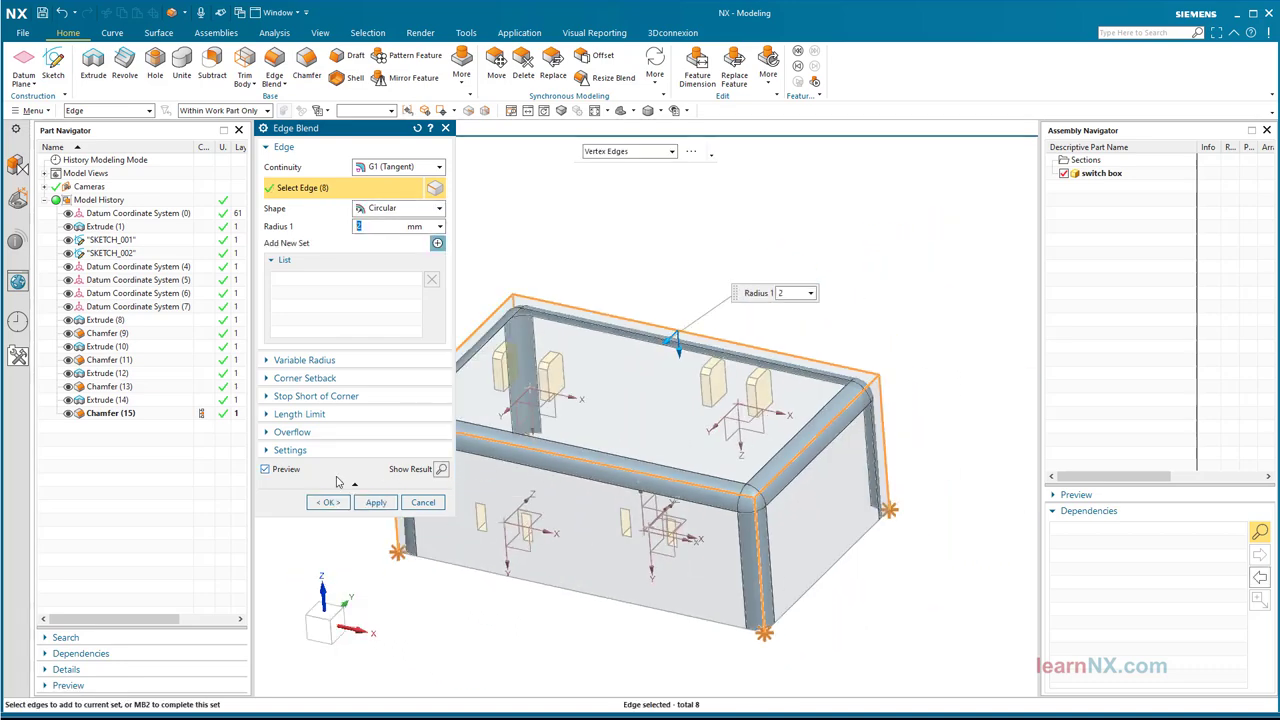
{"action": "left_click", "coordinate": [328, 503]}
{"action": "middle_click_drag", "start_coordinate": [403, 323], "coordinate": [397, 277]}
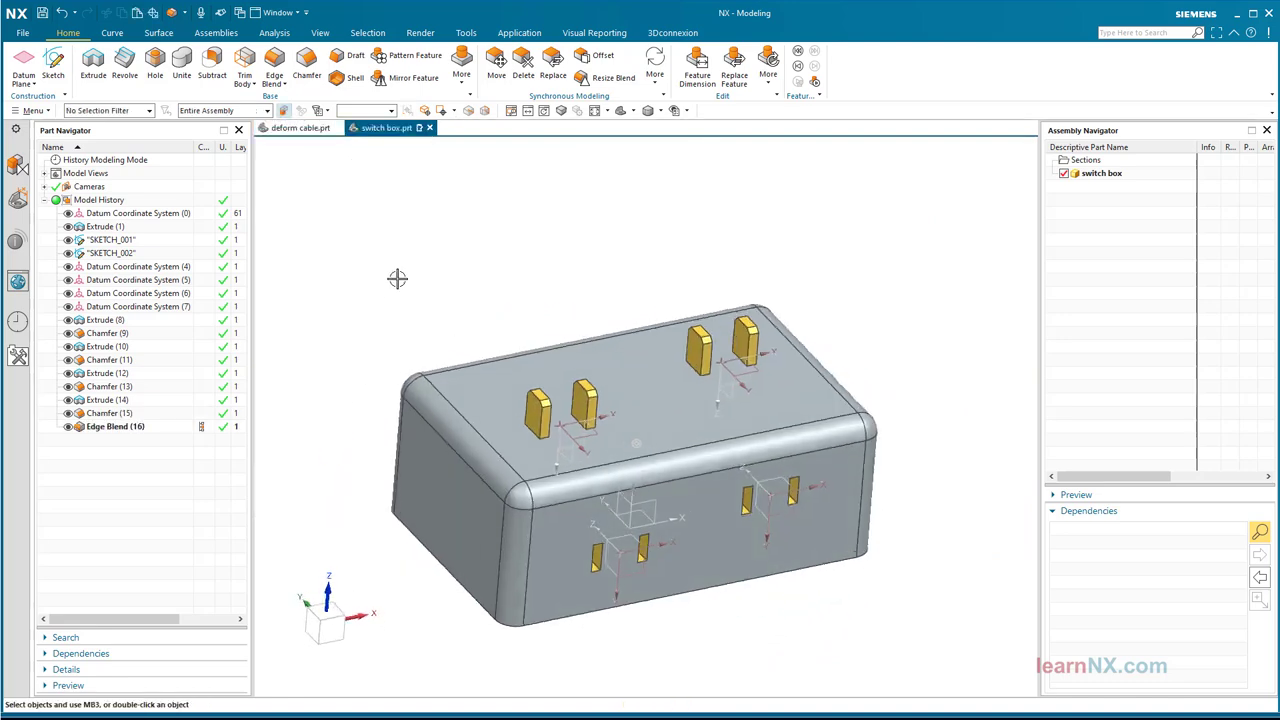
Assign the Iron Gray feature face color to the box's base extrude and edge blend, and save the part.
{"action": "left_click", "coordinate": [104, 227]}
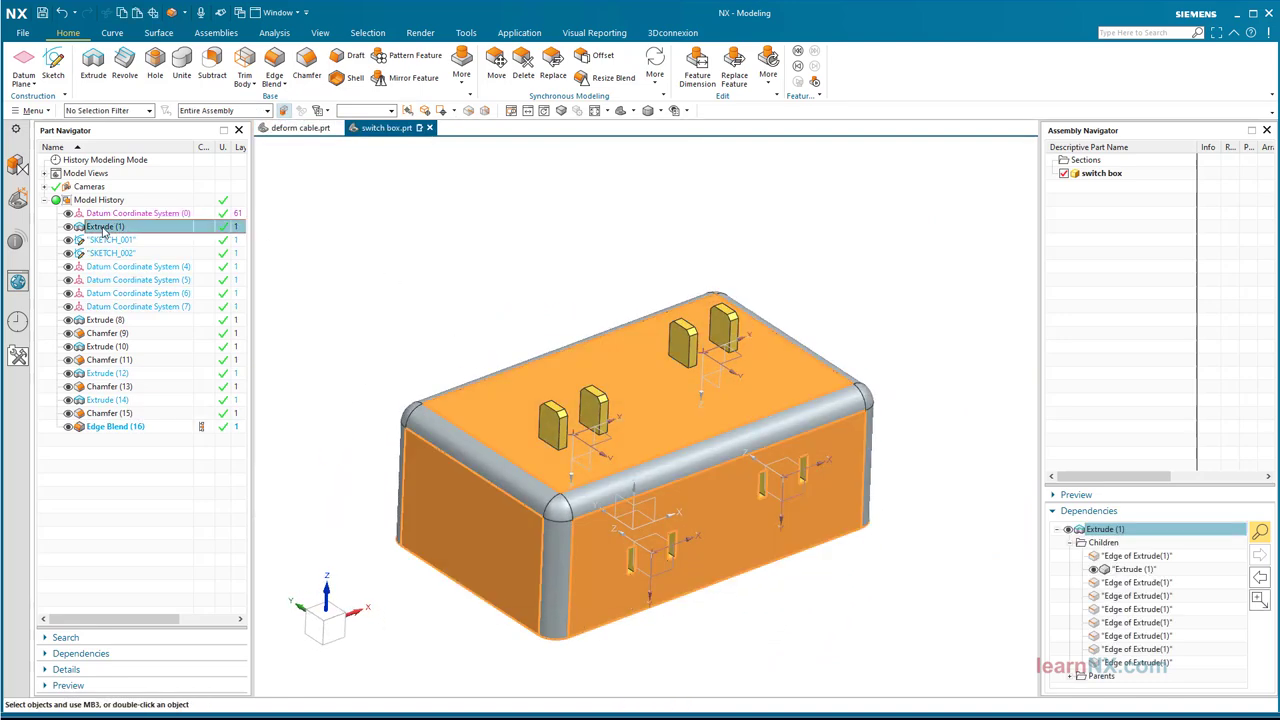
{"action": "left_click", "coordinate": [100, 428], "text": "ctrl"}
{"action": "right_click", "coordinate": [100, 428]}
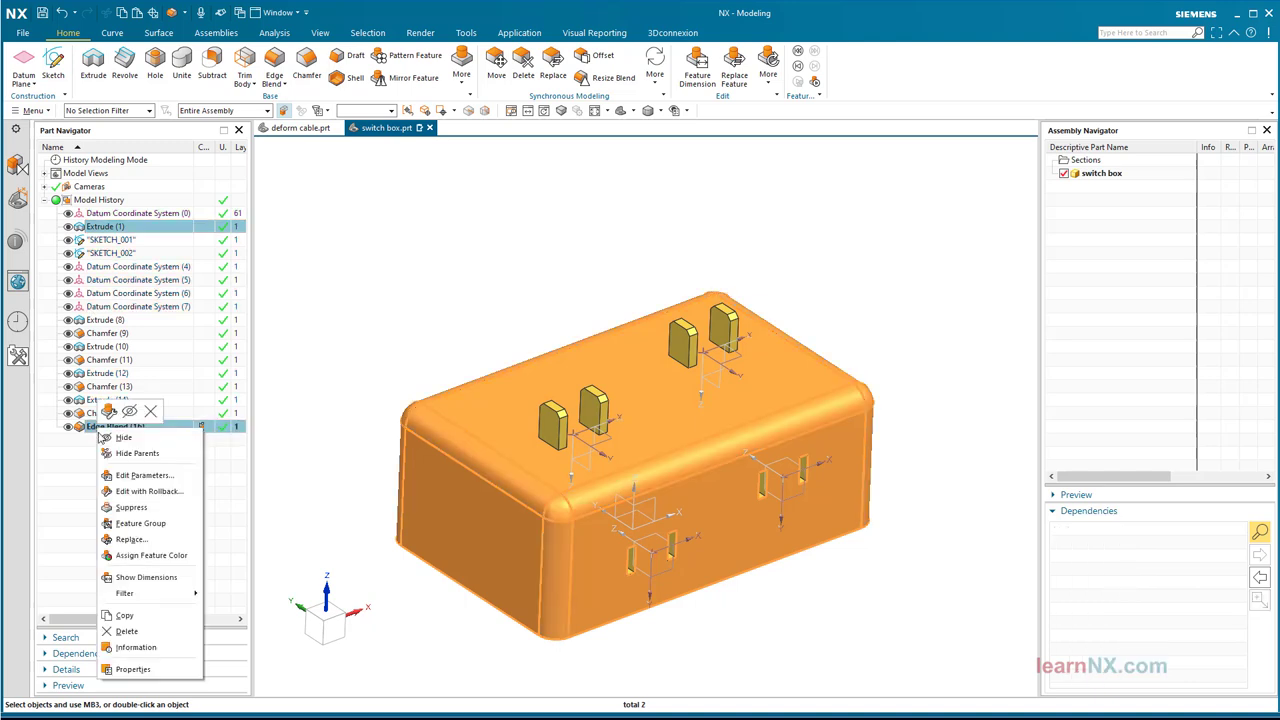
{"action": "left_click", "coordinate": [140, 556]}
{"action": "left_click", "coordinate": [297, 235]}
{"action": "left_click", "coordinate": [424, 250]}
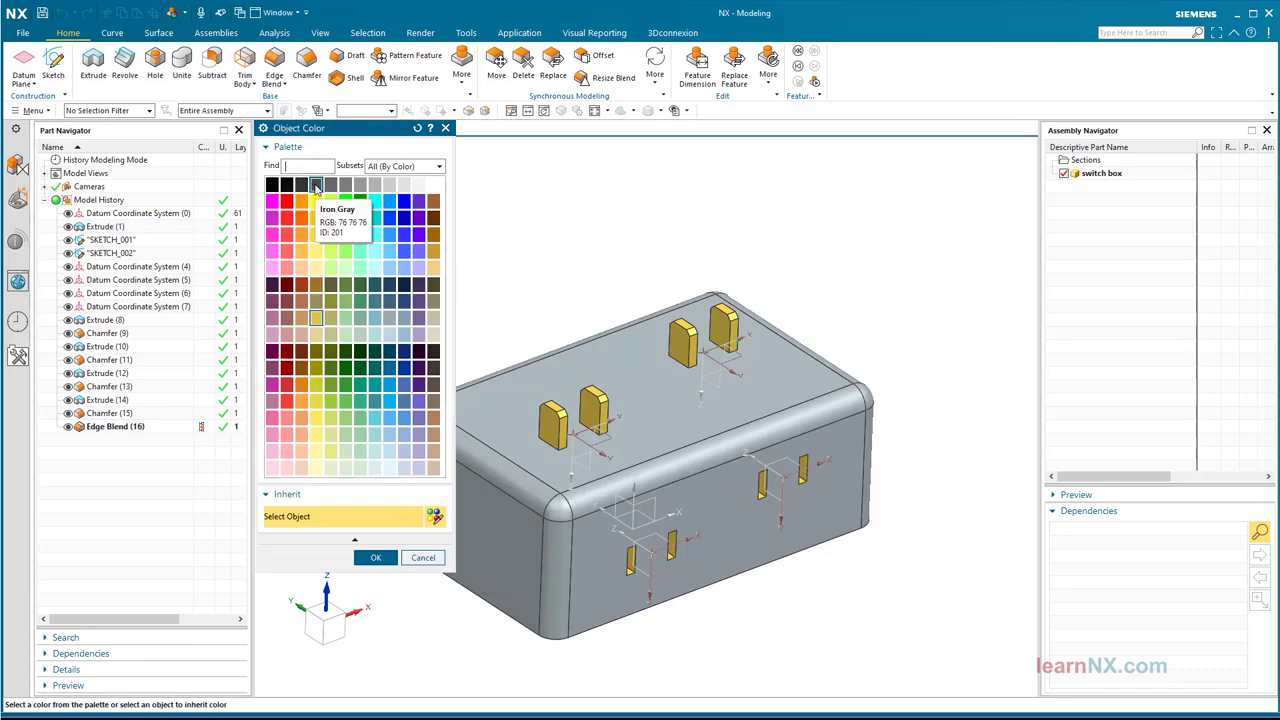
{"action": "left_click", "coordinate": [370, 558]}
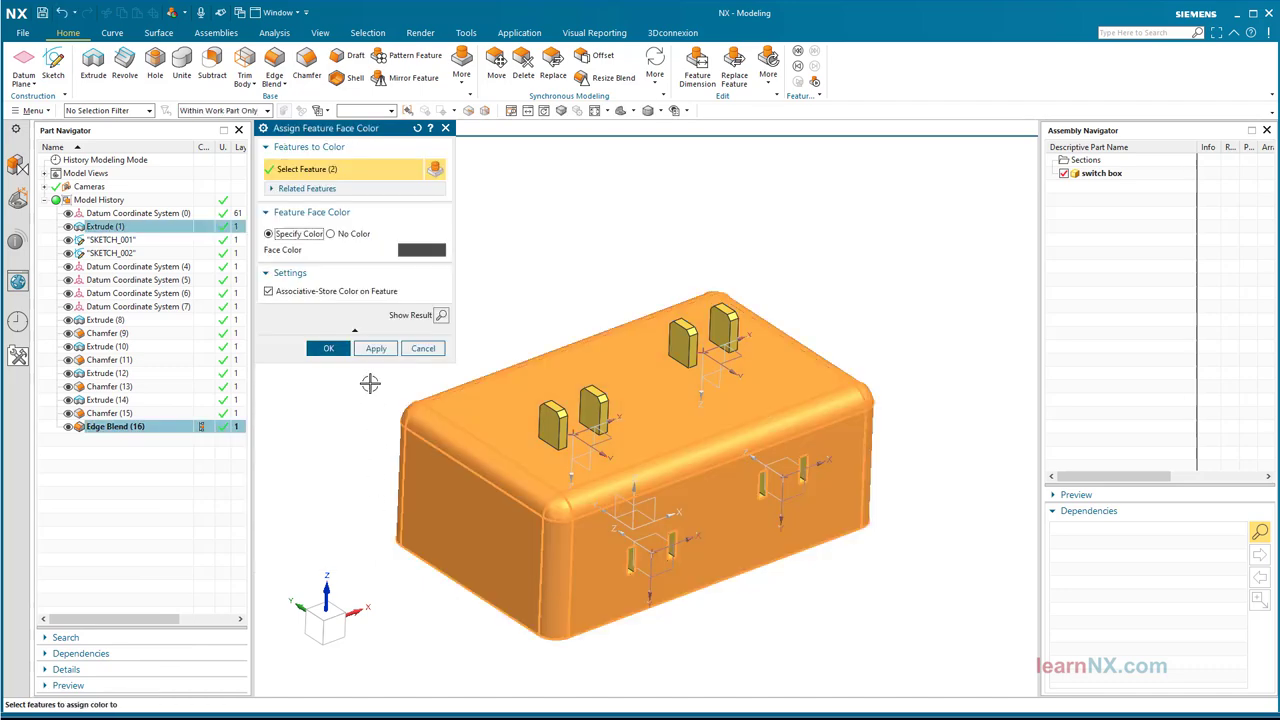
{"action": "left_click", "coordinate": [344, 352]}
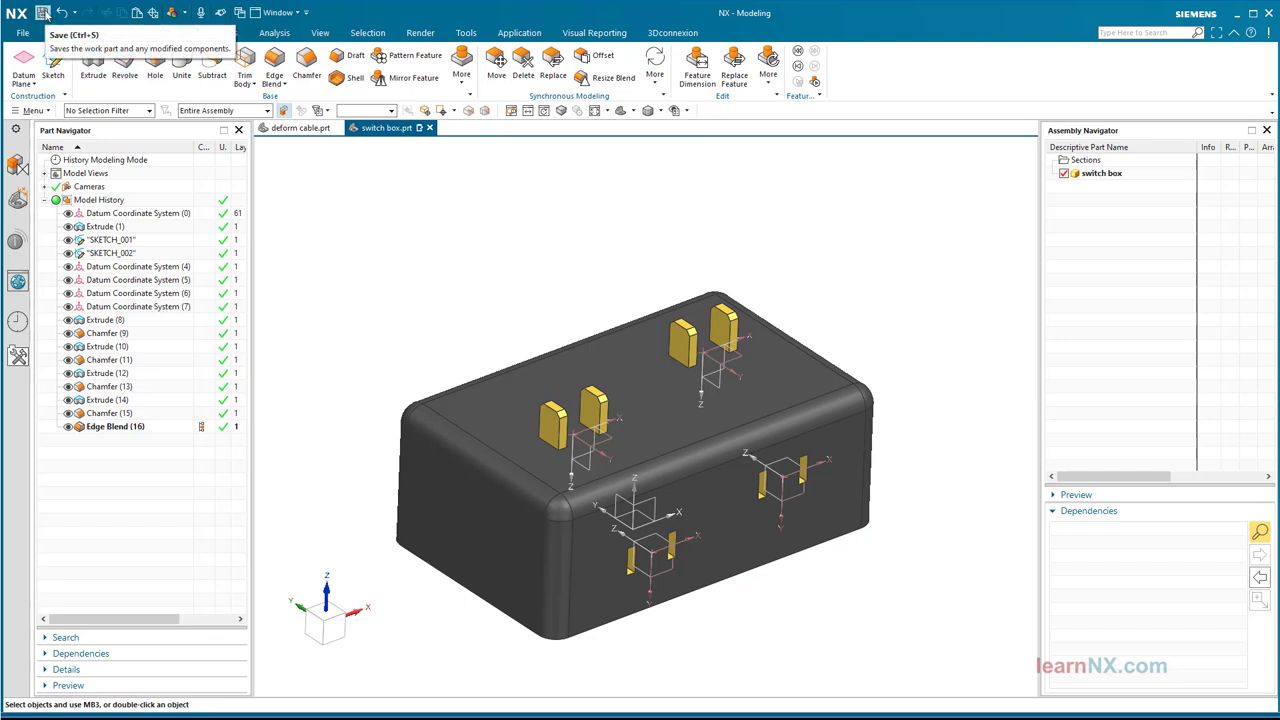
{"action": "left_click", "coordinate": [44, 13]}
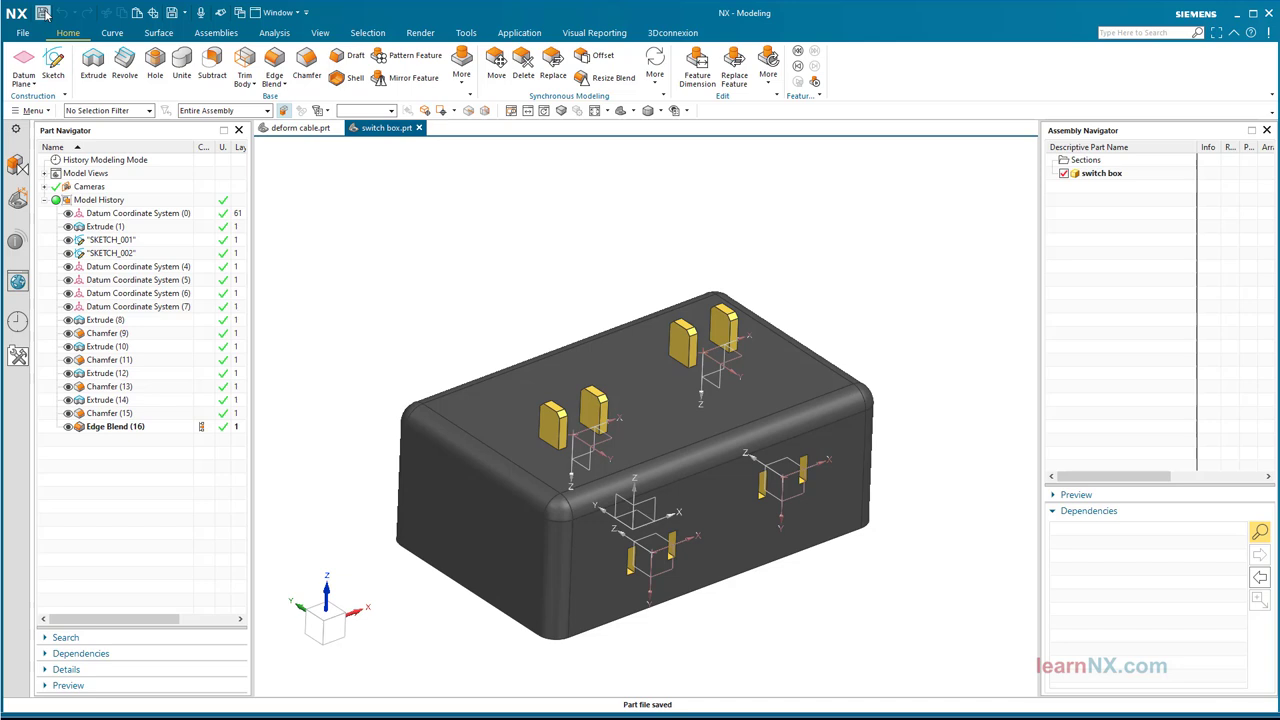
Add the loaded part deform cable.prt as a component at the absolute origin of the work part.
{"action": "left_click", "coordinate": [223, 33]}
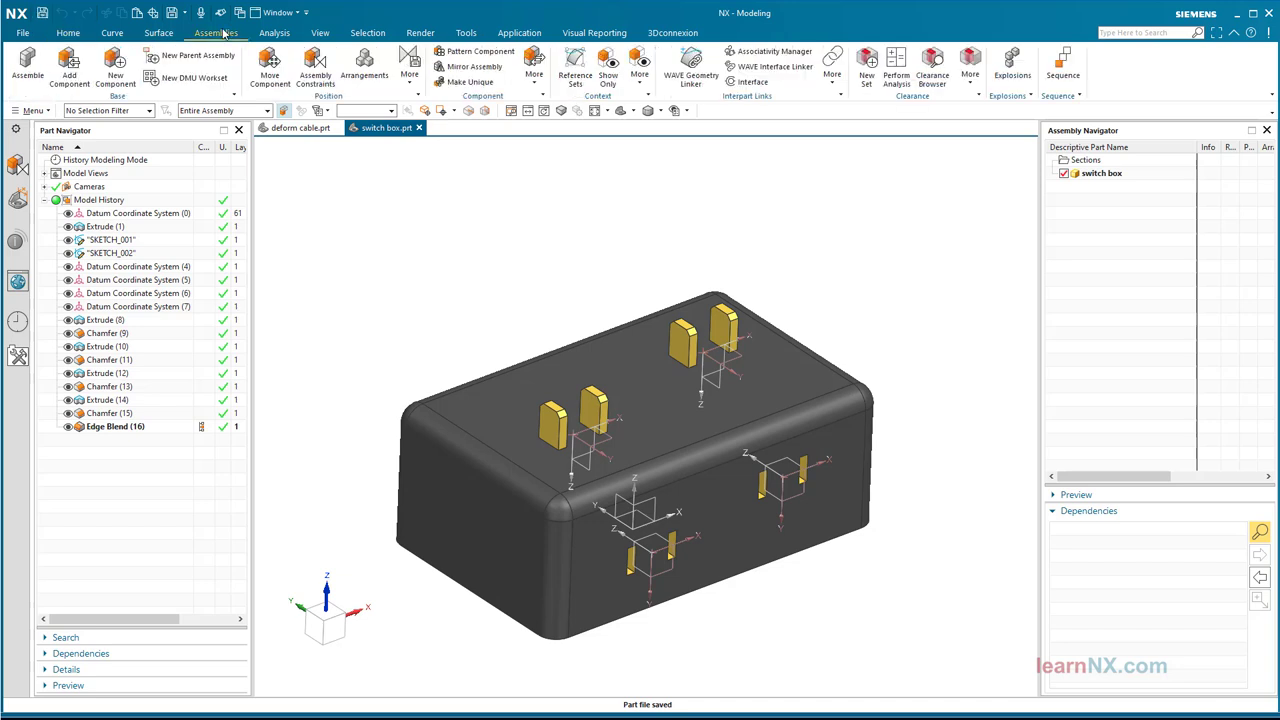
{"action": "left_click", "coordinate": [68, 62]}
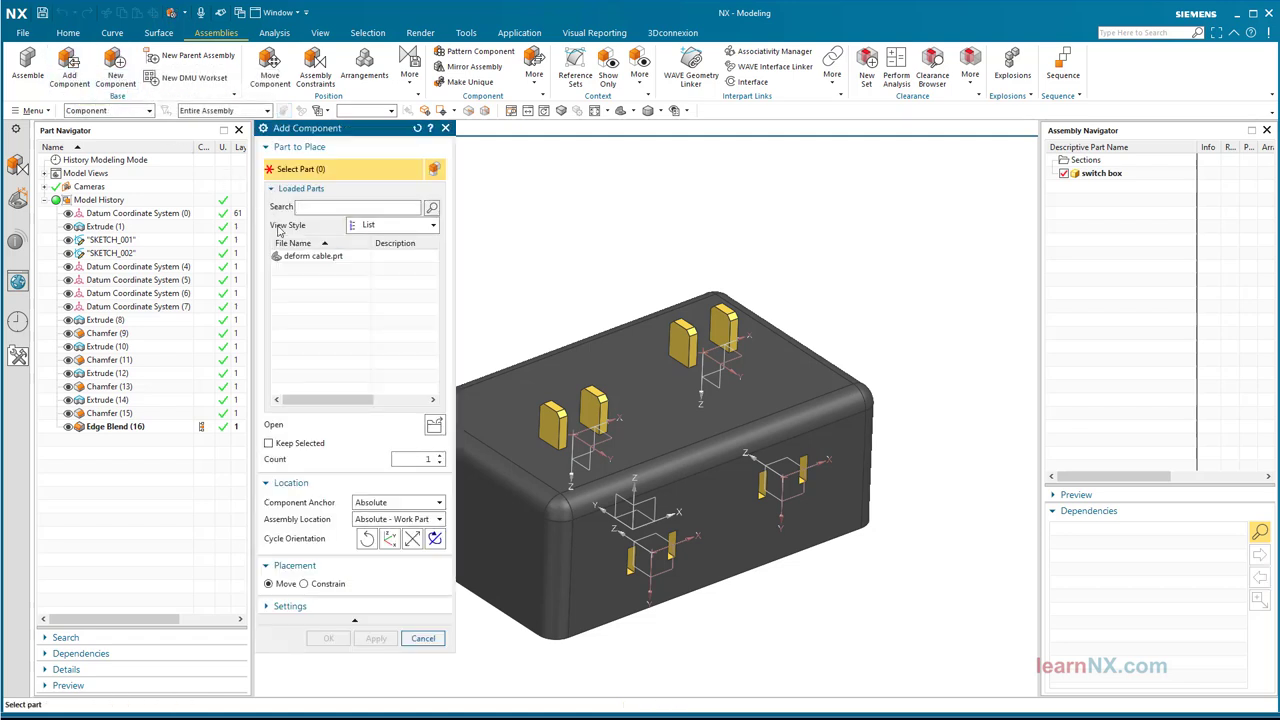
{"action": "left_click", "coordinate": [295, 258]}
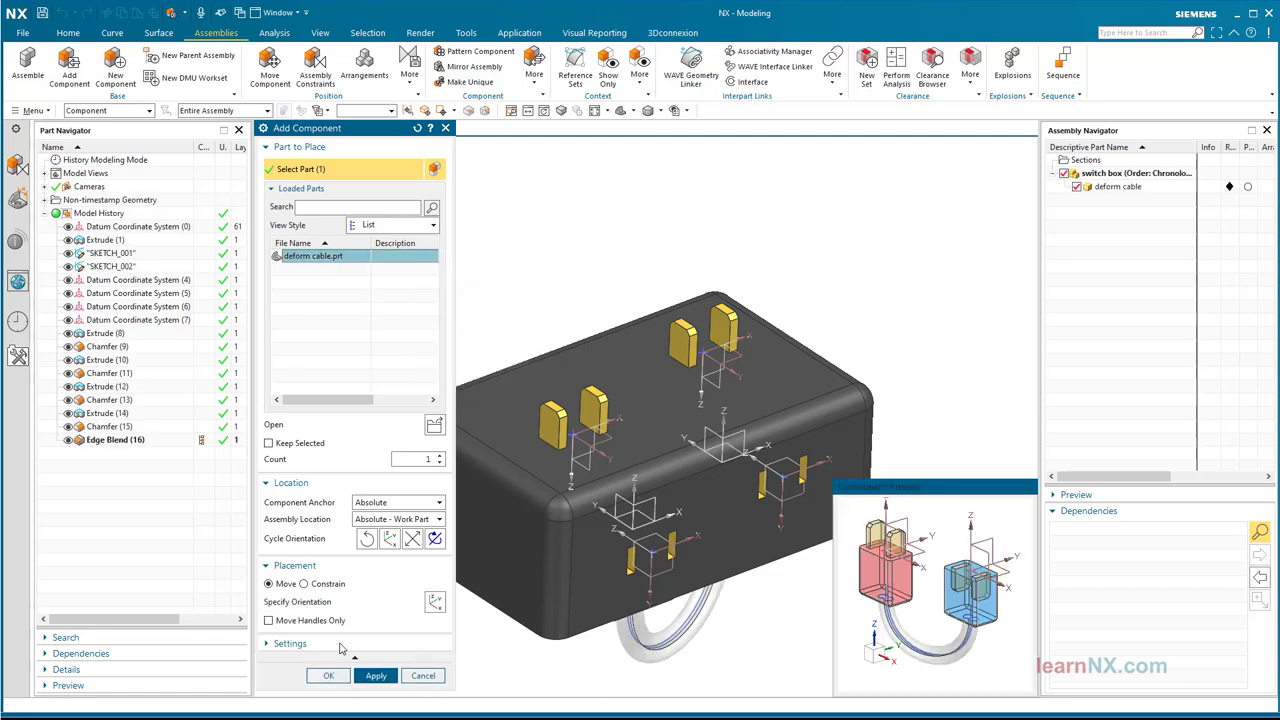
{"action": "left_click", "coordinate": [329, 676]}
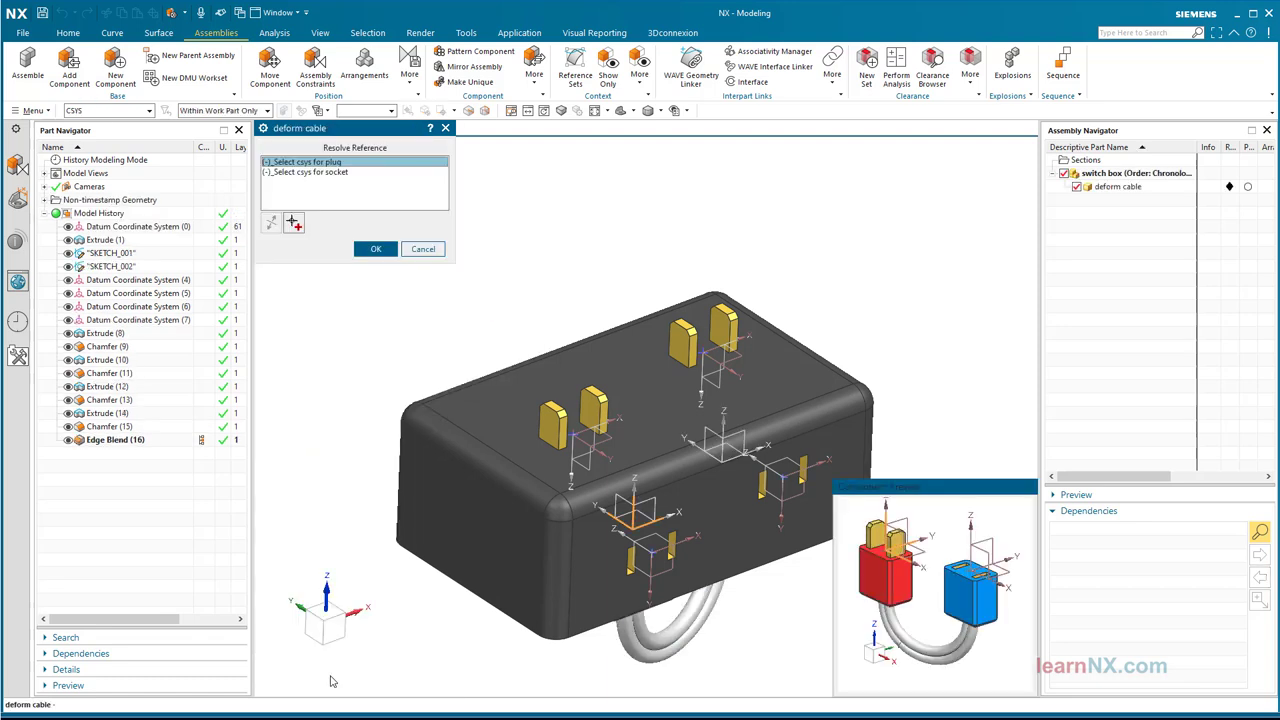
Assign the plug to the right front-face coordinate system and the socket to the left top-face one, and create a Fix constraint.
{"action": "left_click", "coordinate": [772, 466]}
{"action": "left_click", "coordinate": [597, 437]}
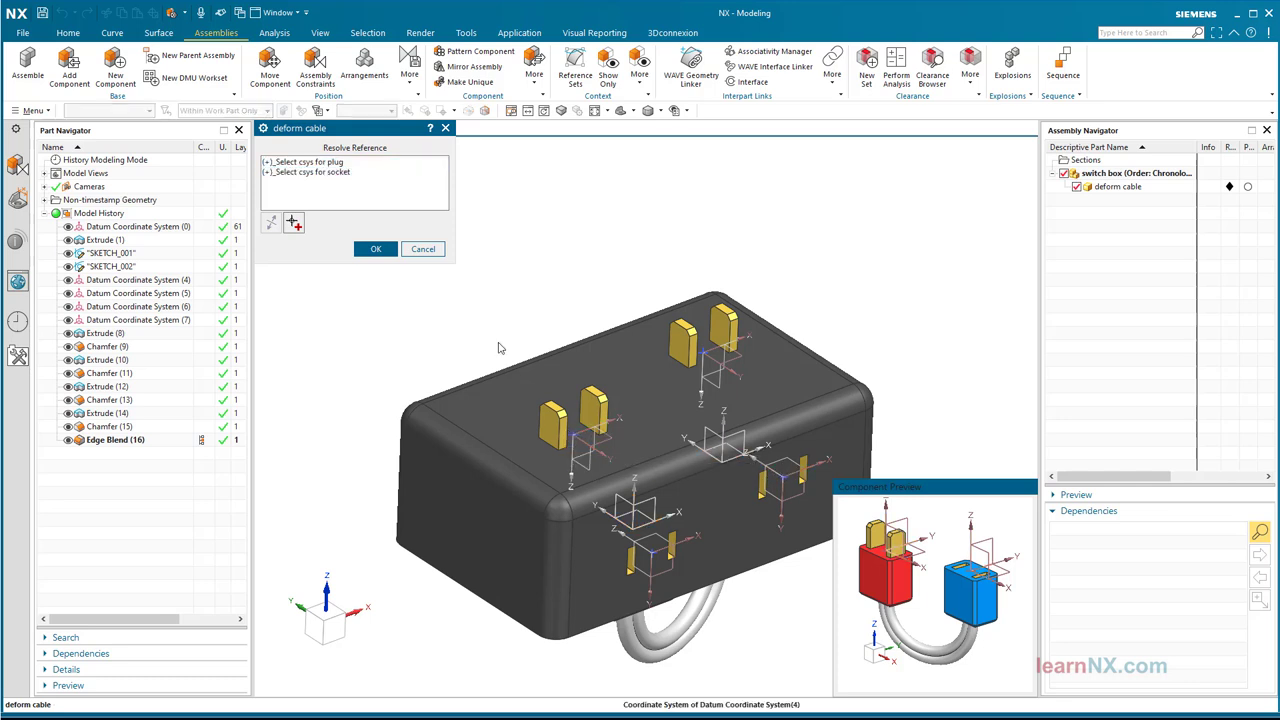
{"action": "left_click", "coordinate": [376, 249]}
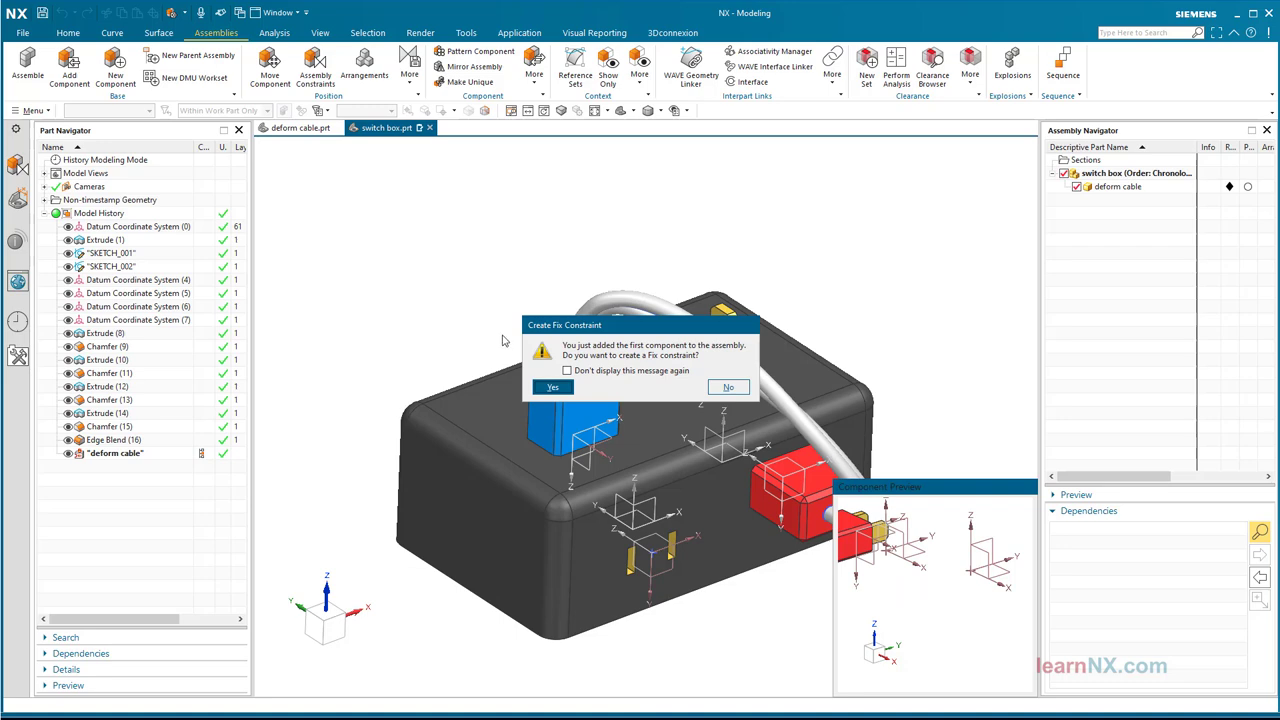
{"action": "left_click", "coordinate": [553, 387]}
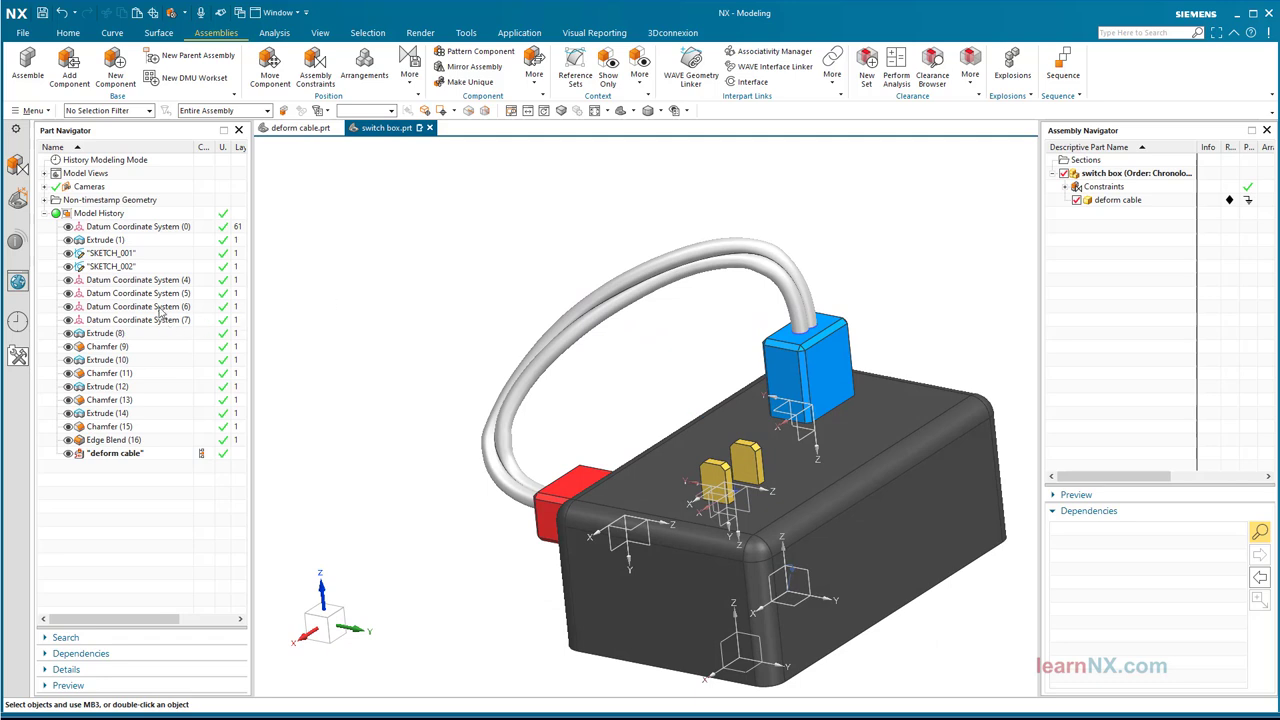
Reverse the X-axis of the front-face datum coordinate system that holds the cable's plug.
{"action": "left_click", "coordinate": [157, 318]}
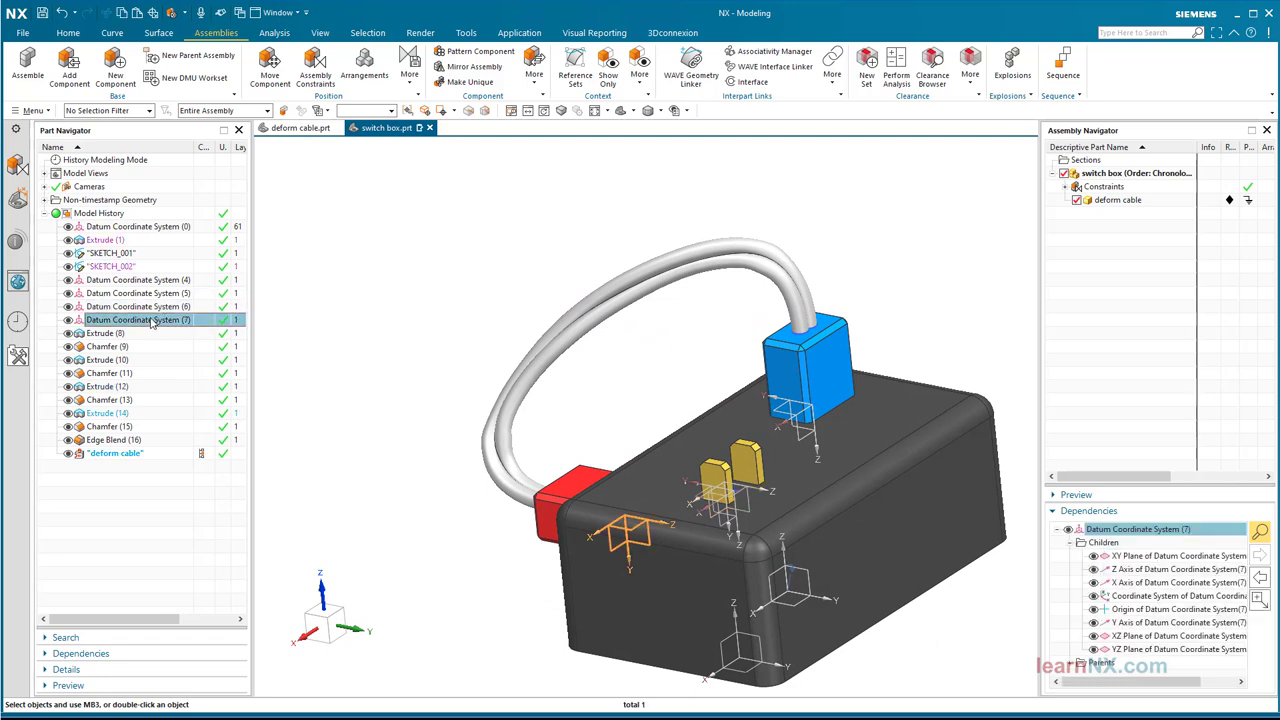
{"action": "double_click", "coordinate": [150, 320]}
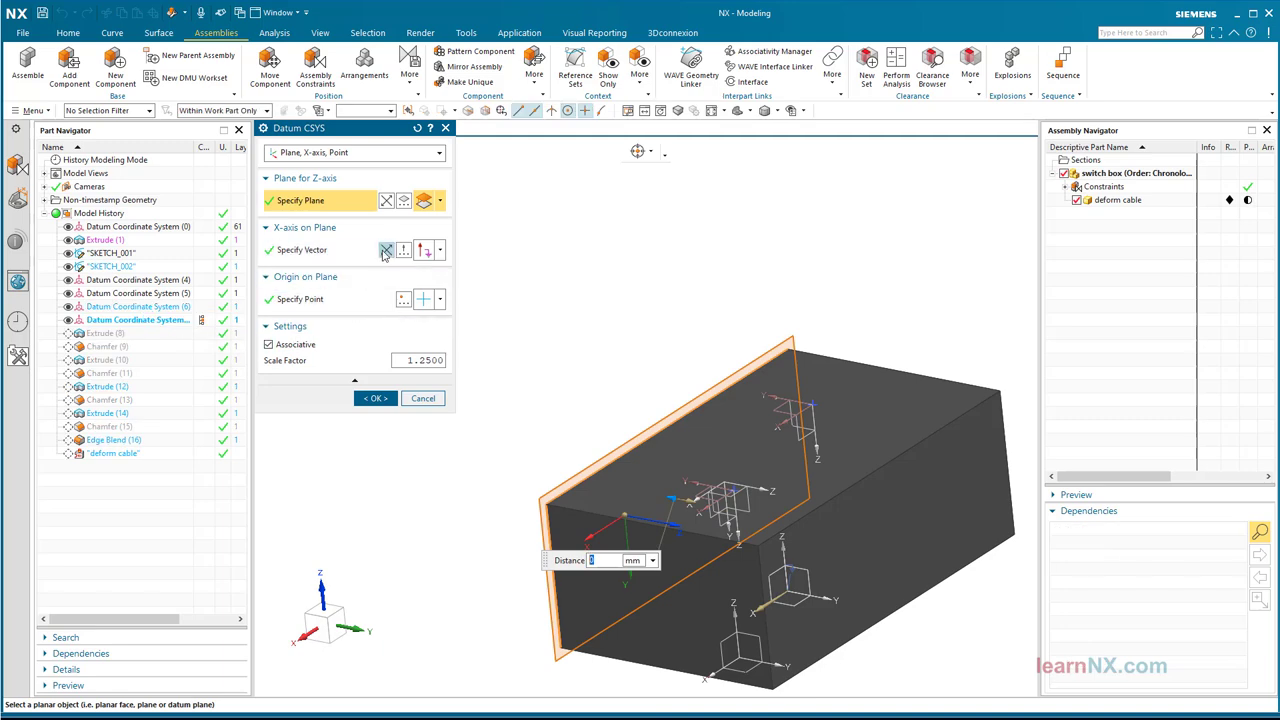
{"action": "left_click", "coordinate": [365, 402]}
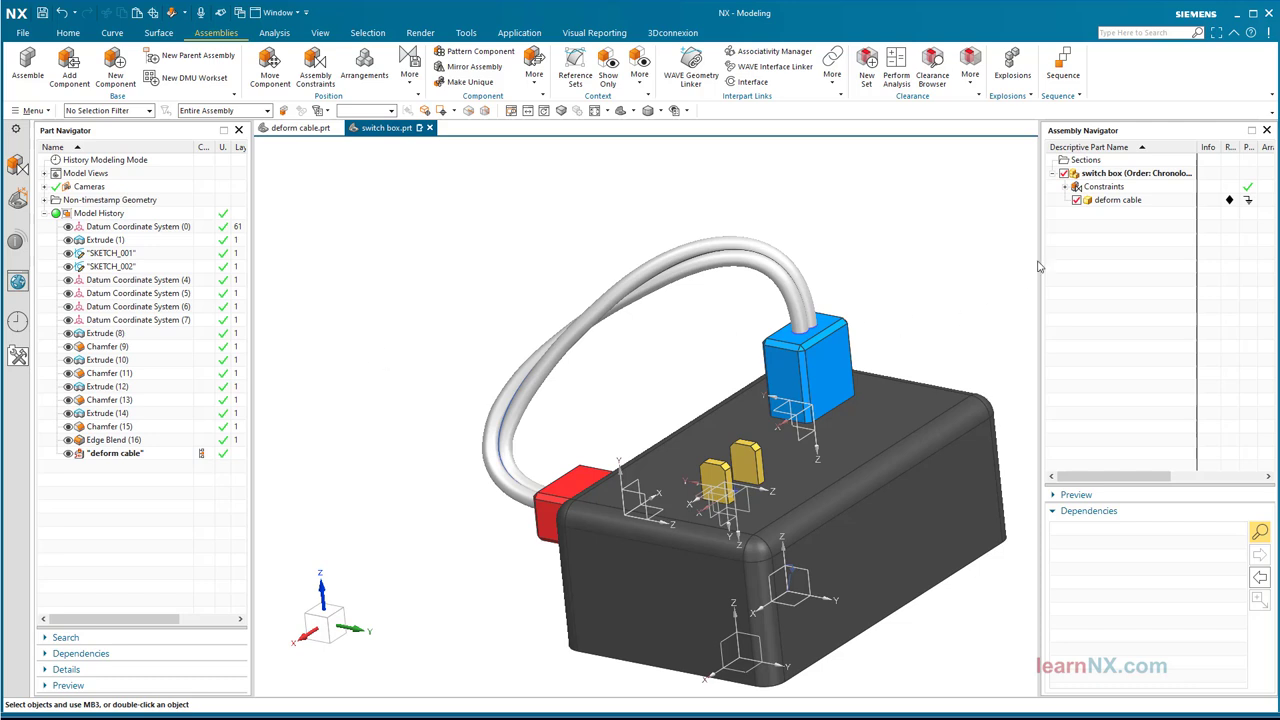
Delete the deform cable component from the switch box part together with its assembly constraints.
{"action": "right_click", "coordinate": [1102, 201]}
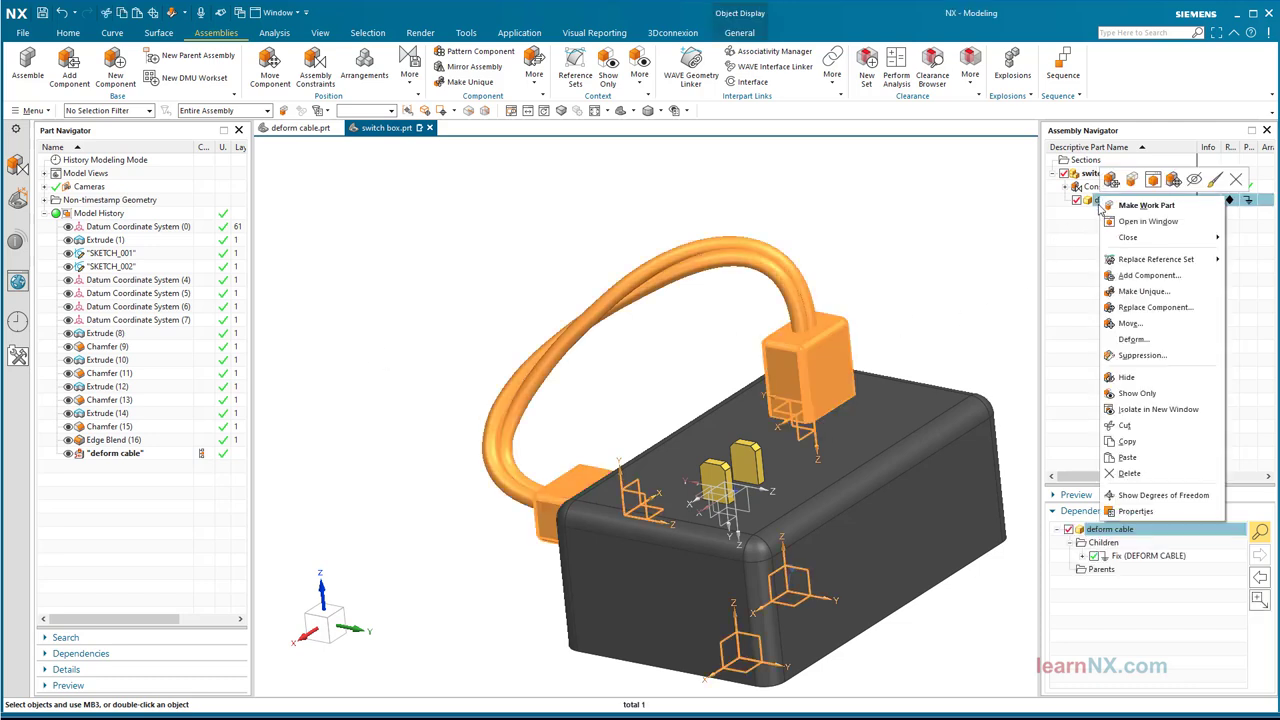
{"action": "left_click", "coordinate": [1128, 472]}
{"action": "left_click", "coordinate": [506, 396]}
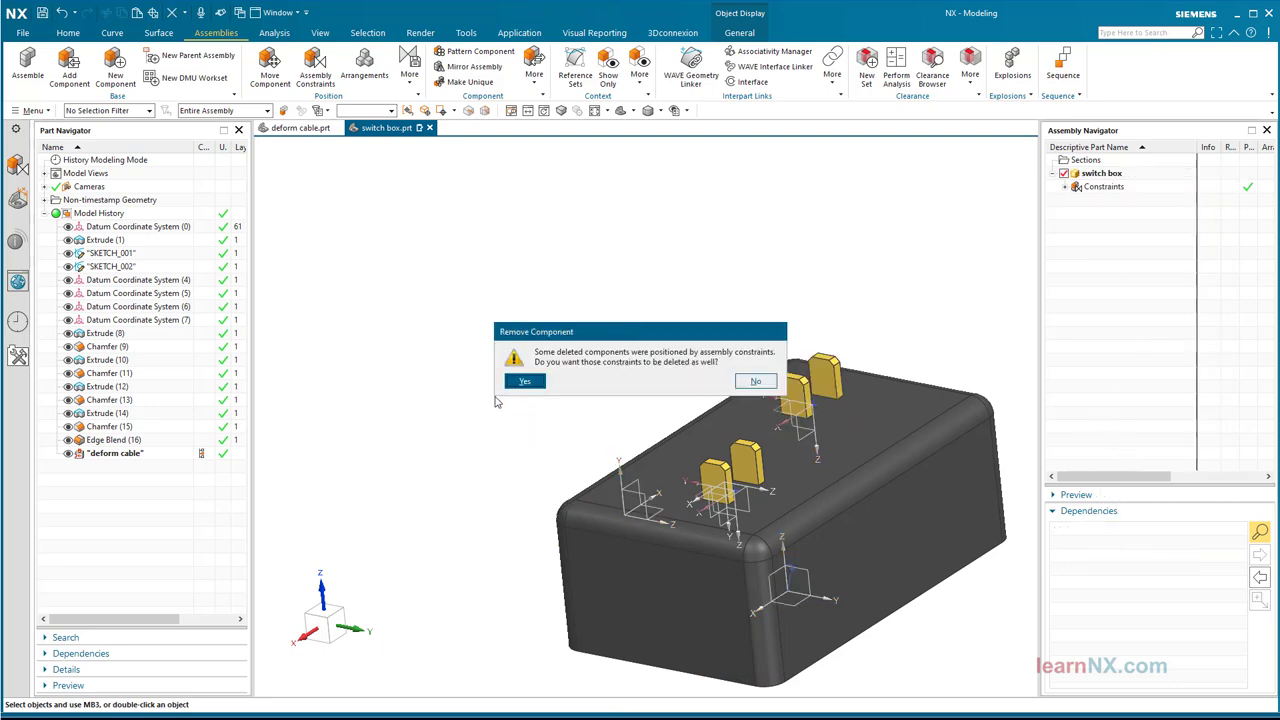
{"action": "left_click", "coordinate": [520, 378]}
{"action": "key", "text": "ctrl+f"}
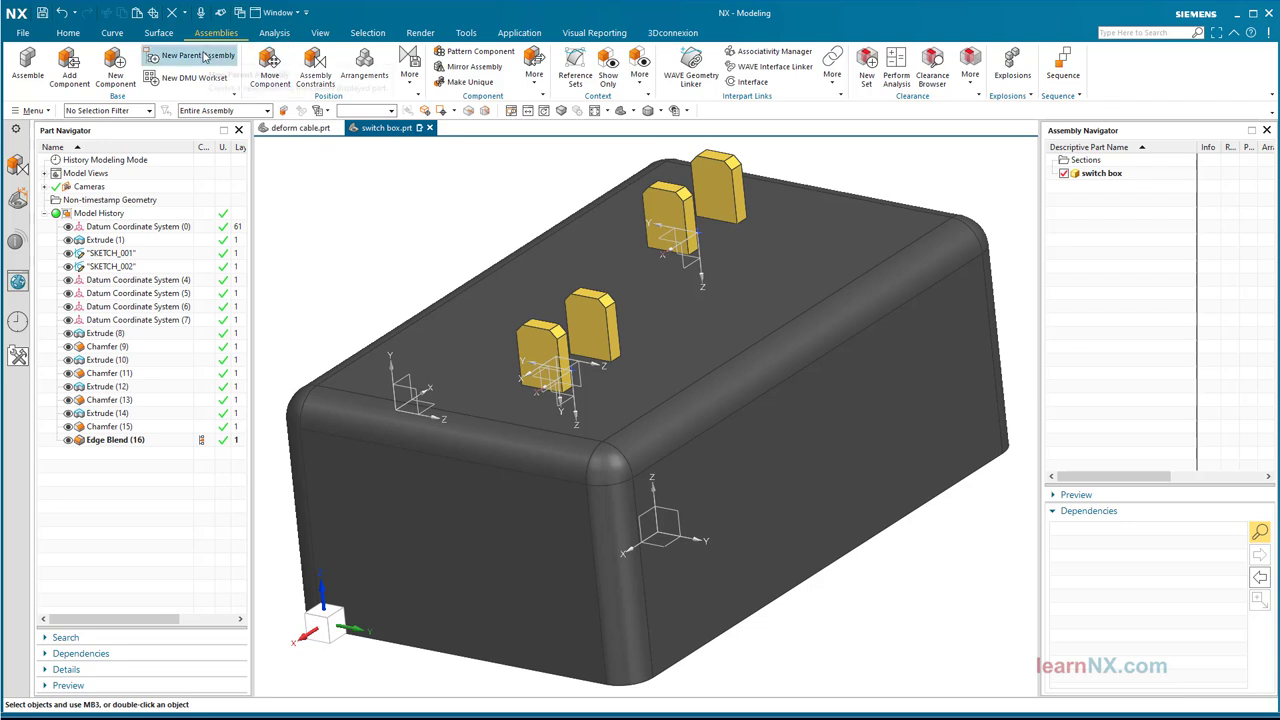
Create a new parent assembly for the switch box and lock the box in place with a Fix constraint.
{"action": "left_click", "coordinate": [203, 57]}
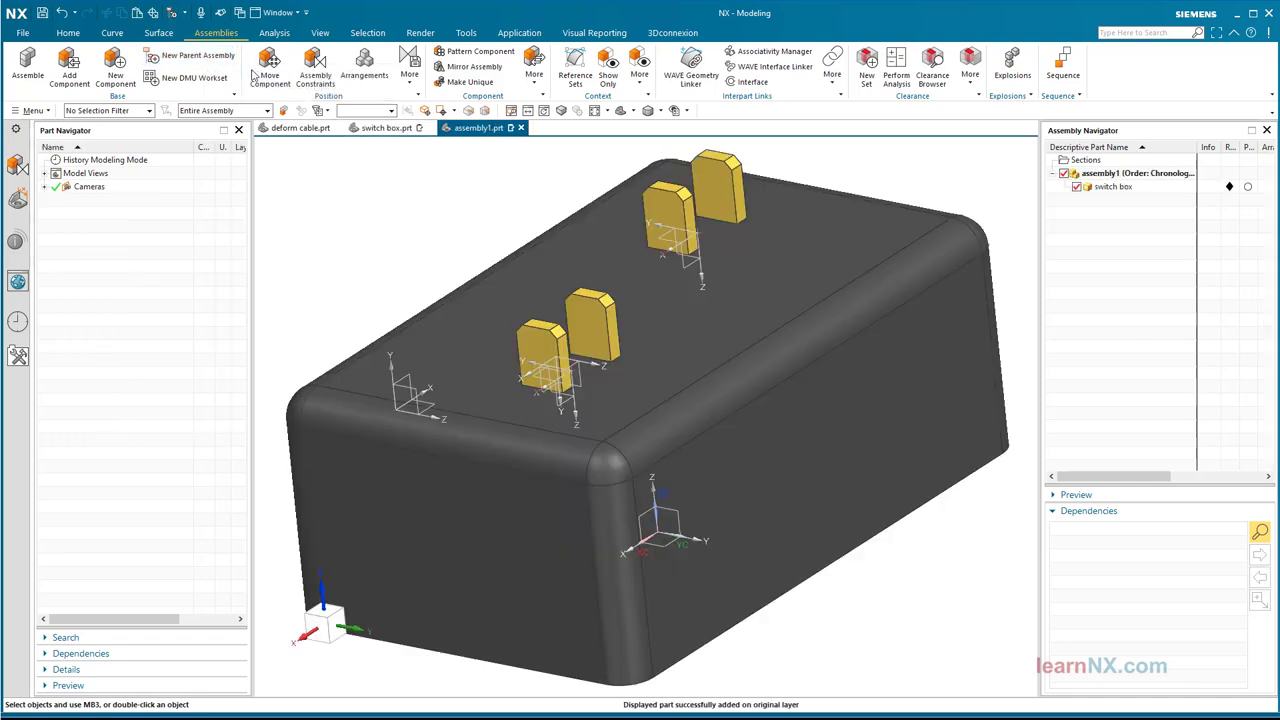
{"action": "left_click", "coordinate": [316, 74]}
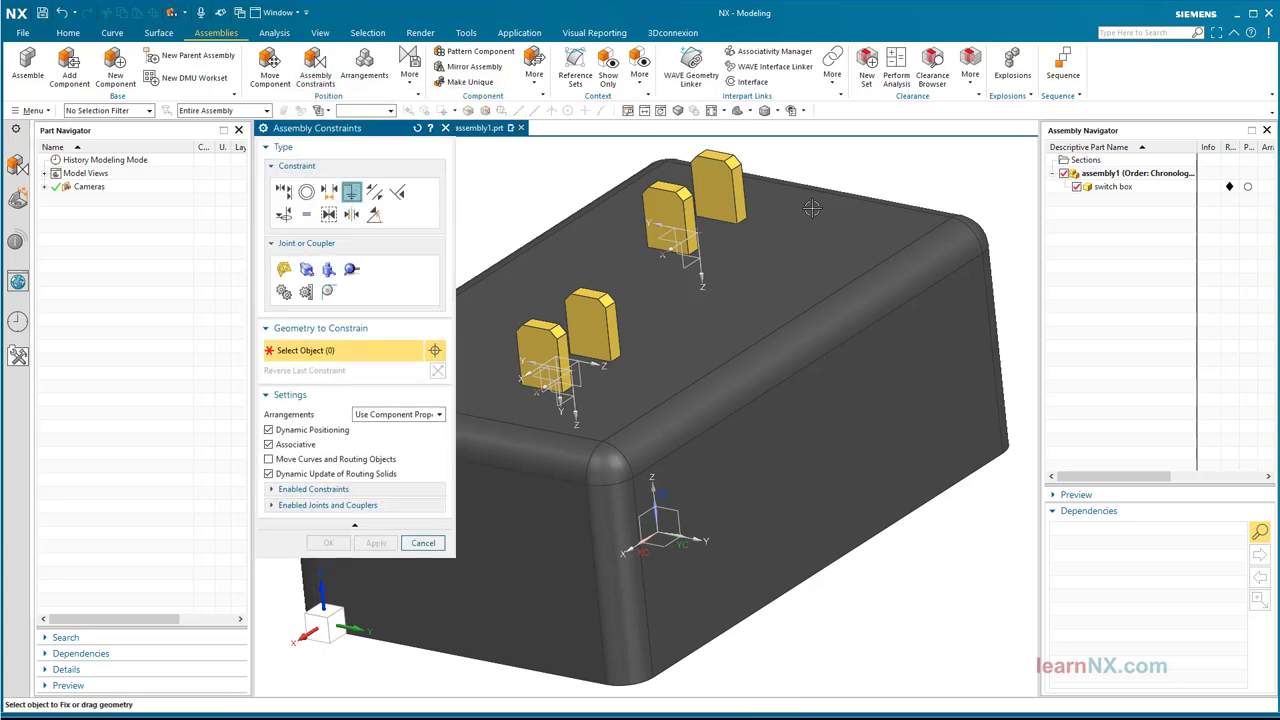
{"action": "left_click", "coordinate": [857, 207]}
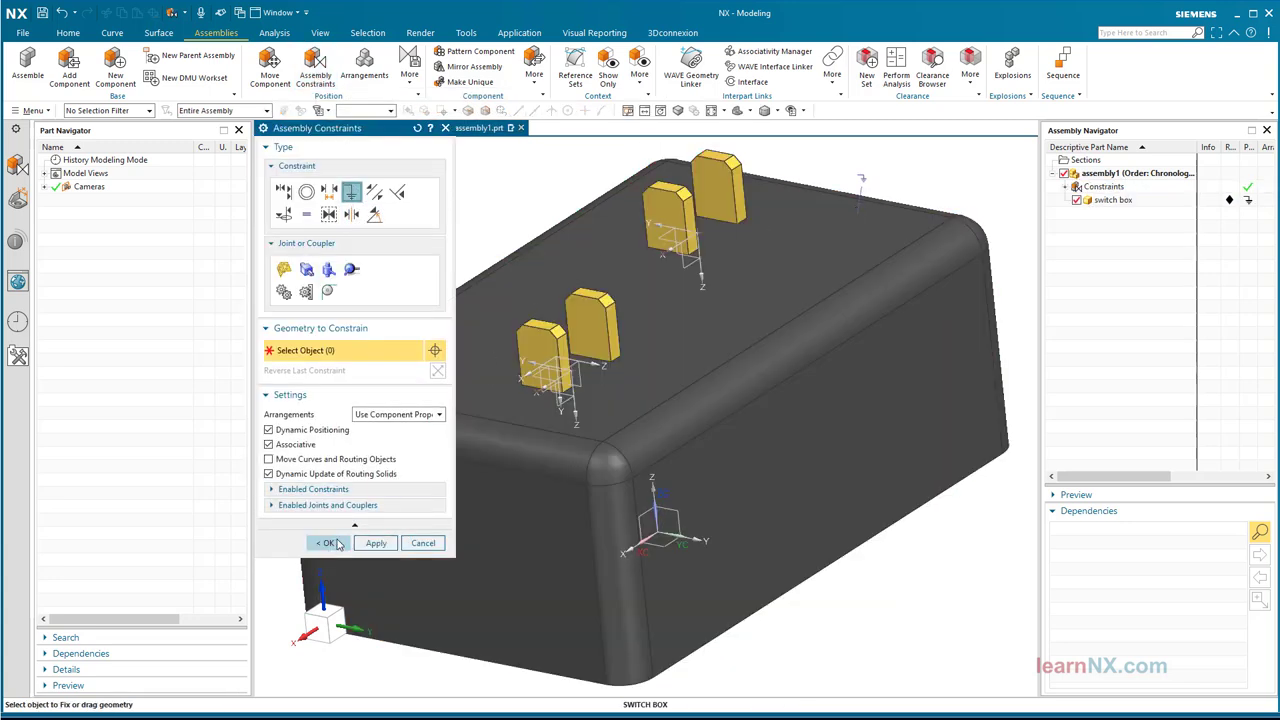
{"action": "left_click", "coordinate": [329, 545]}
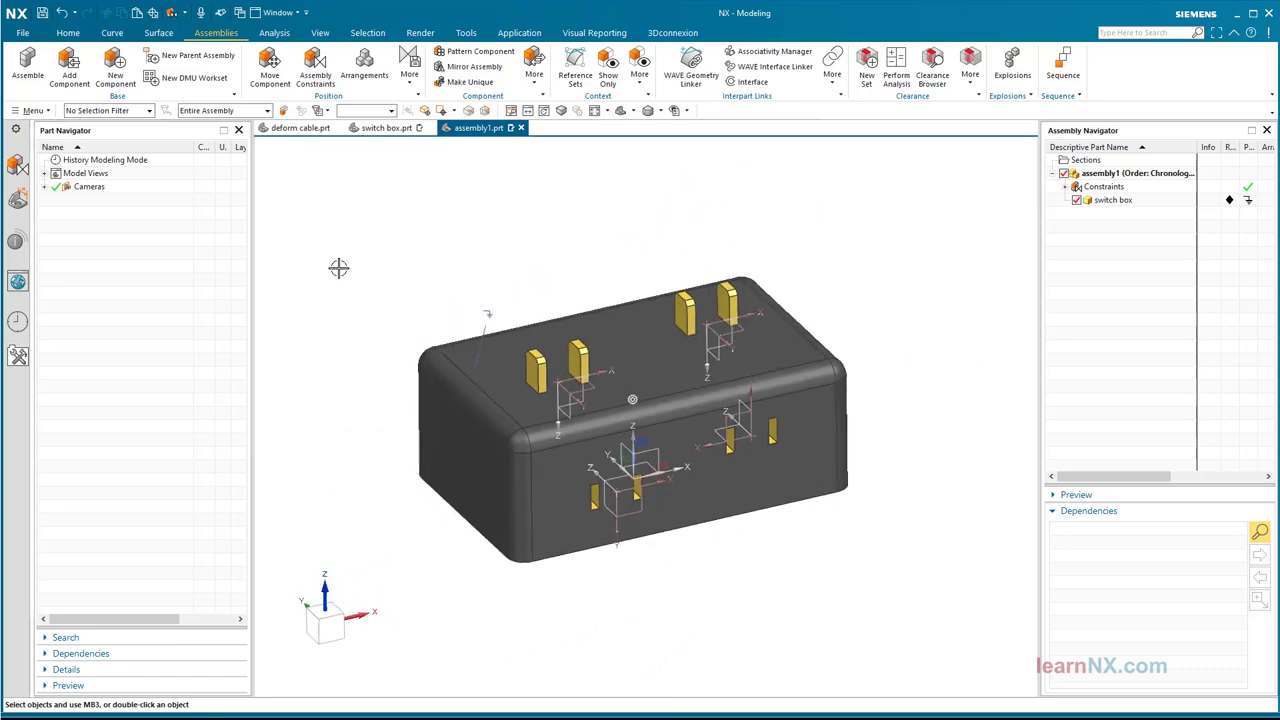
Copy the switch box with Move Component in Copy mode, placing the copy about 45 mm along X.
{"action": "left_click", "coordinate": [264, 63]}
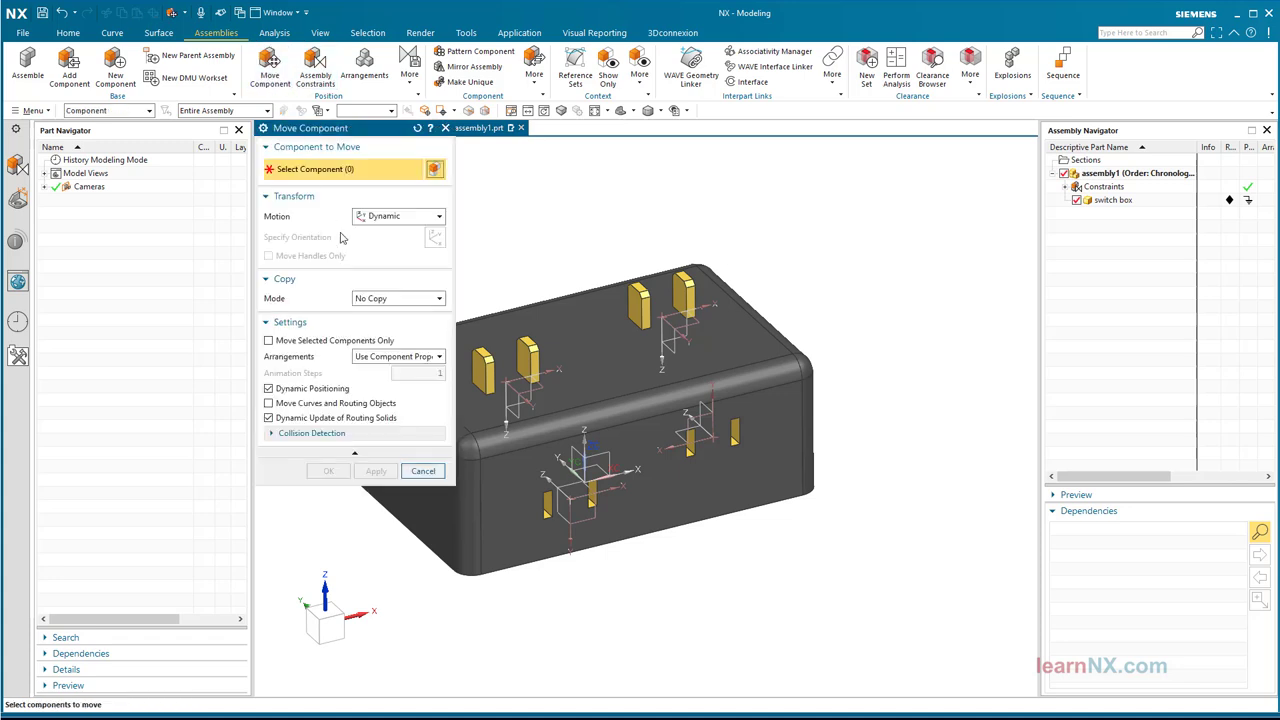
{"action": "left_click", "coordinate": [385, 299]}
{"action": "left_click", "coordinate": [366, 323]}
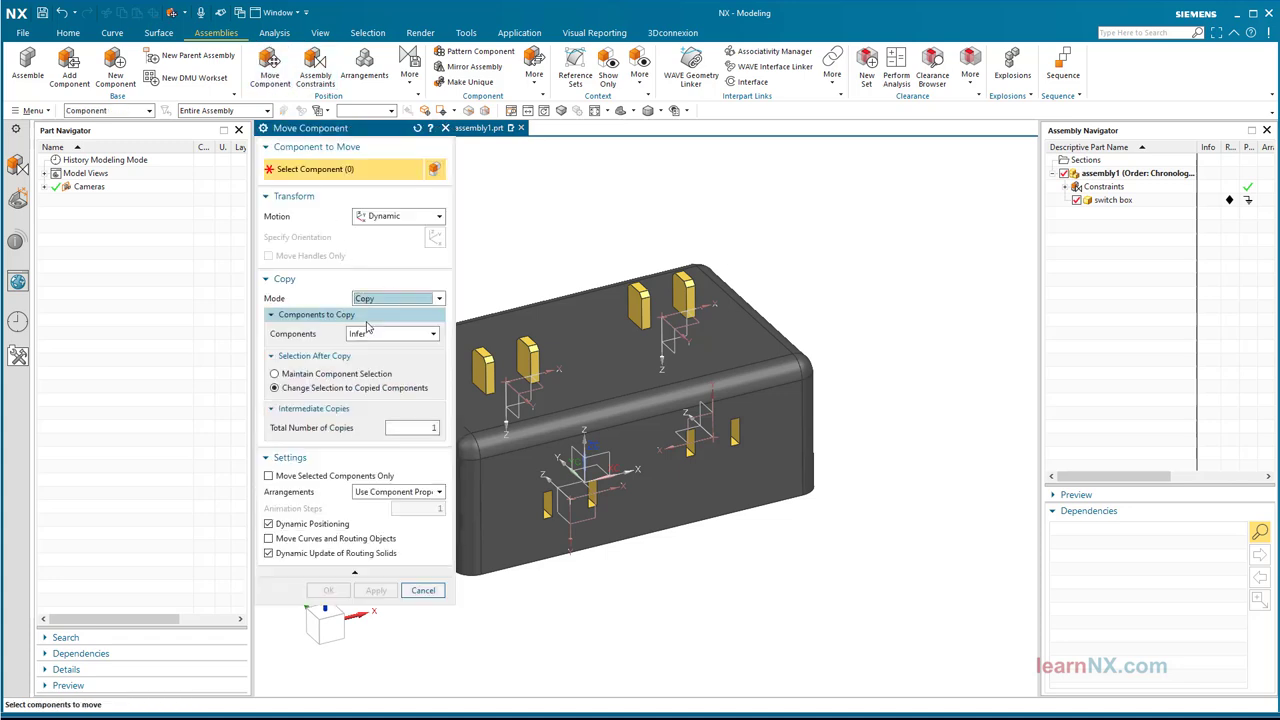
{"action": "middle_click_drag", "start_coordinate": [600, 420], "coordinate": [652, 375]}
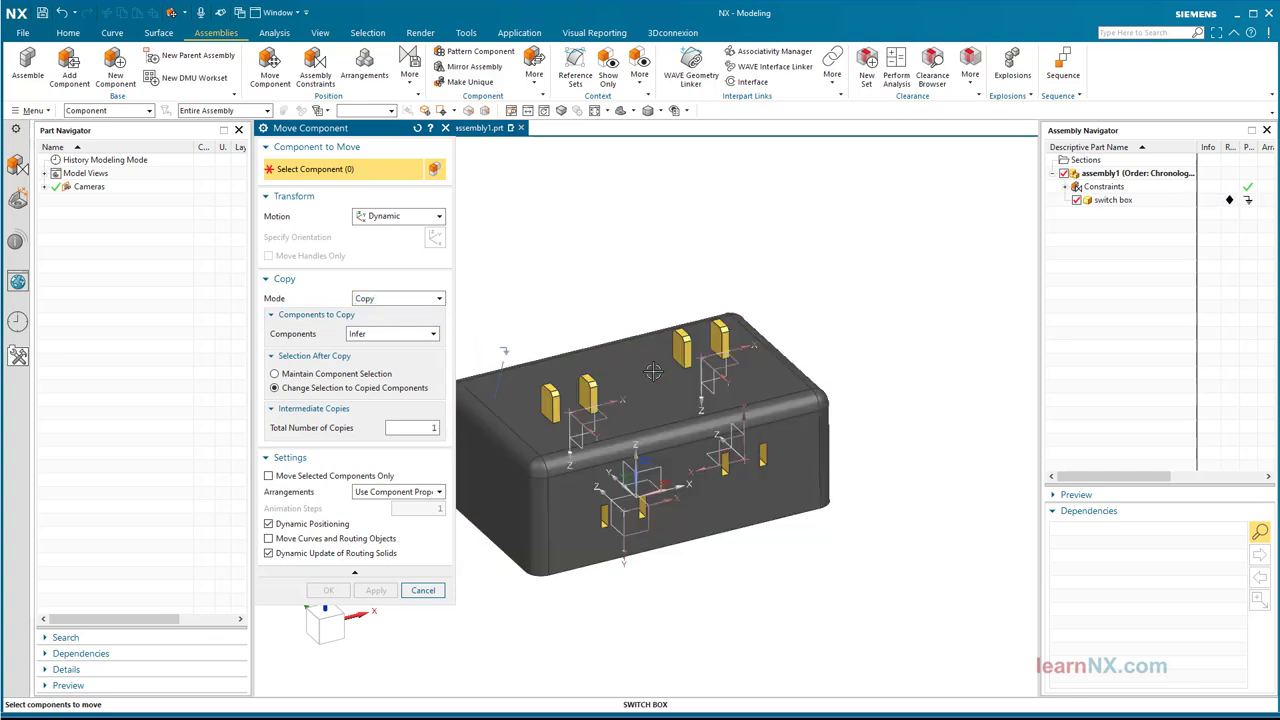
{"action": "left_click", "coordinate": [652, 372]}
{"action": "middle_click", "coordinate": [507, 259]}
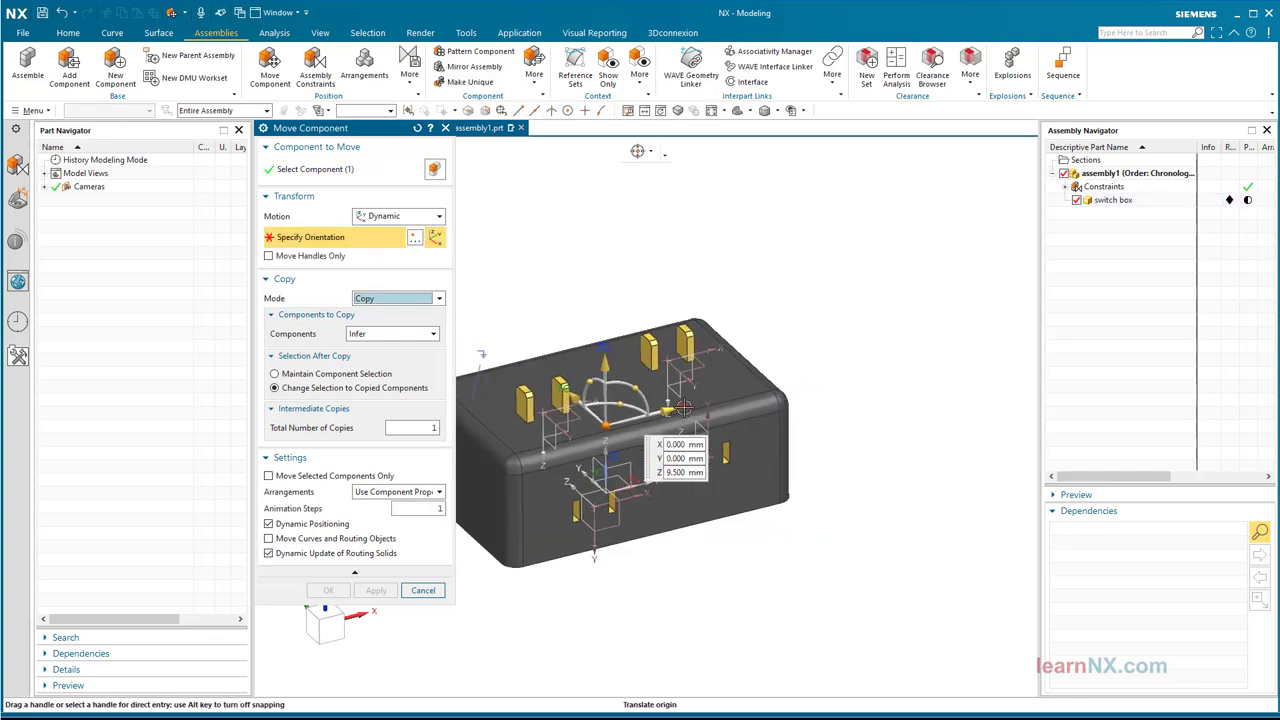
{"action": "left_click_drag", "start_coordinate": [683, 408], "coordinate": [989, 331]}
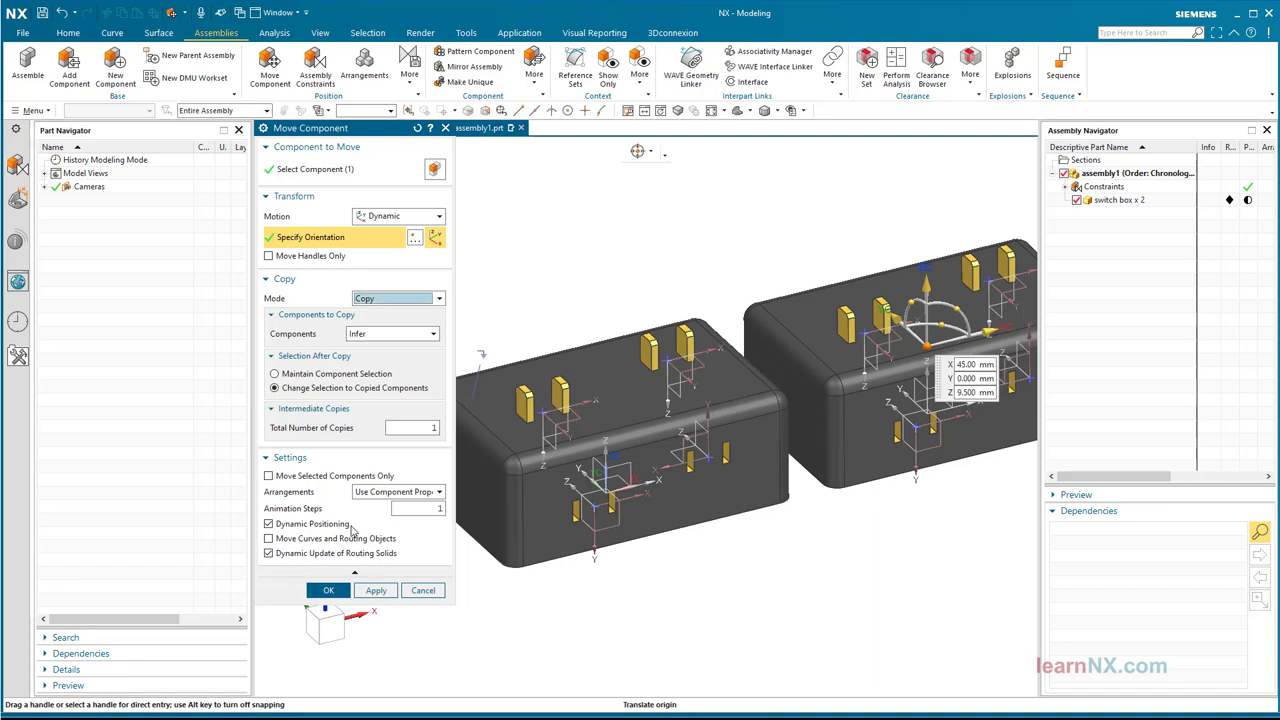
{"action": "left_click", "coordinate": [328, 590]}
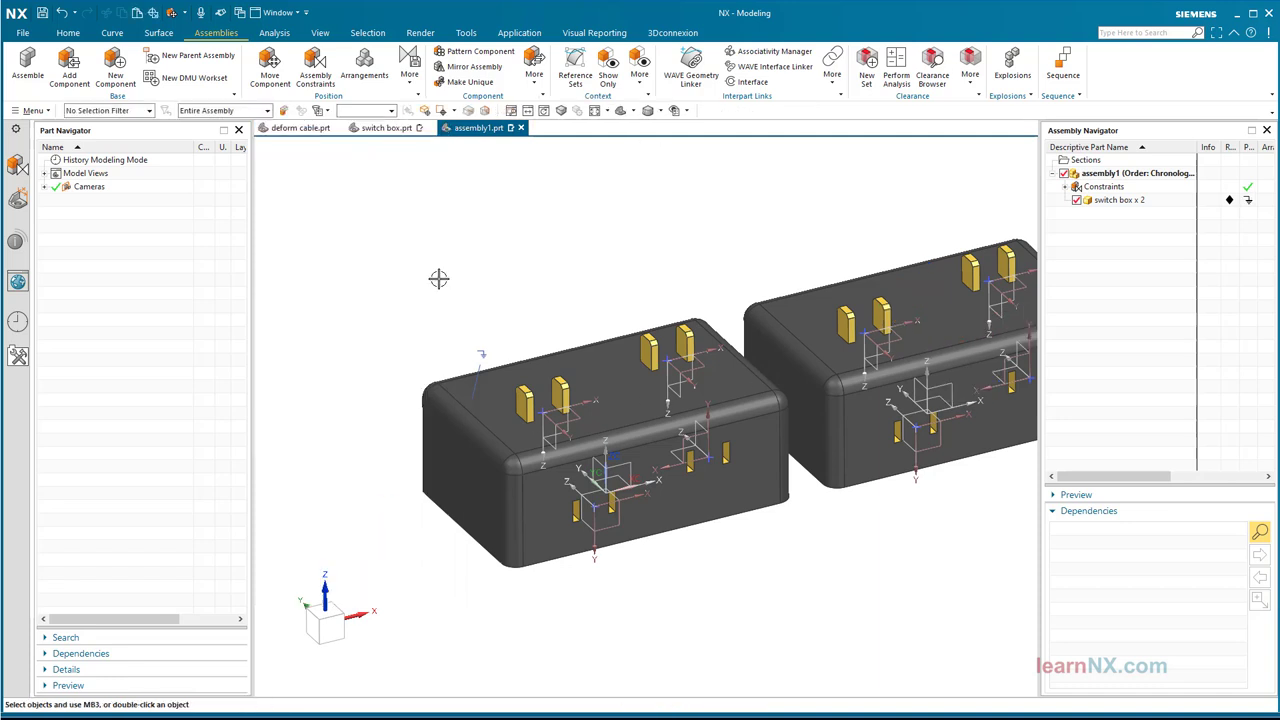
Move the copied switch box to about X 51 mm, Y -22.2 mm and rotate it about its vertical axis.
{"action": "key", "text": "ctrl+f"}
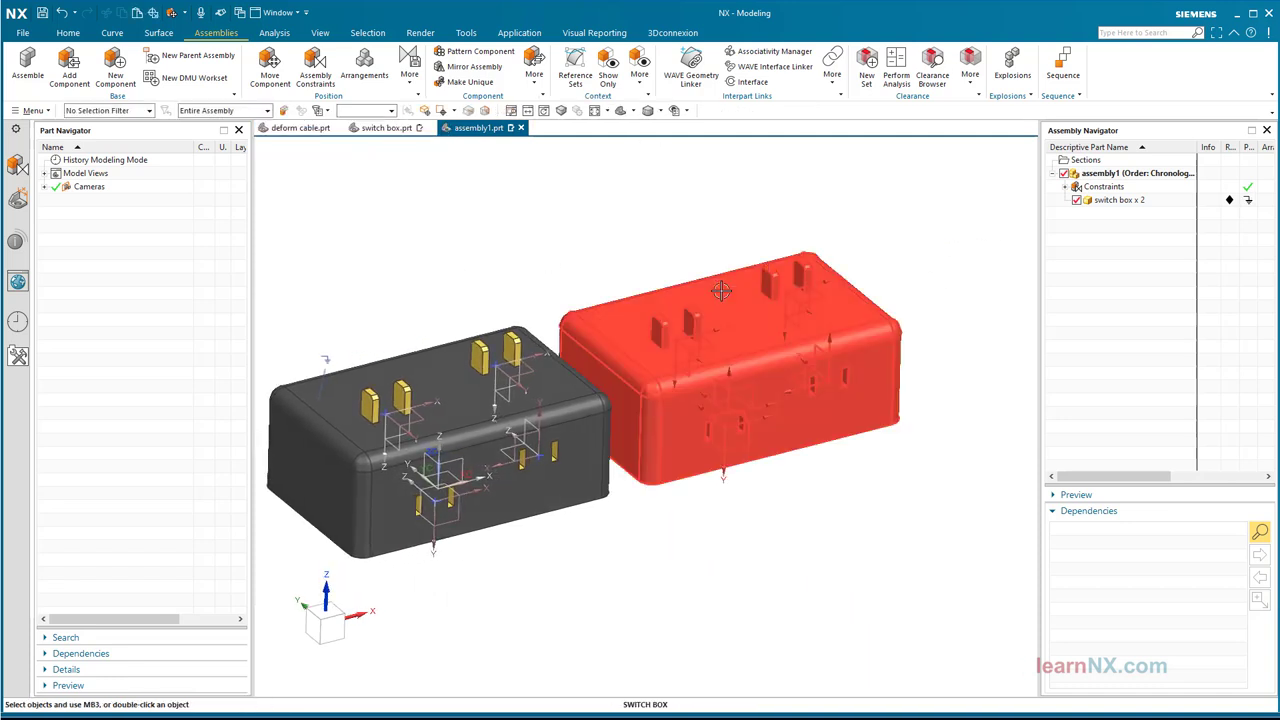
{"action": "left_click", "coordinate": [722, 292]}
{"action": "left_click", "coordinate": [722, 290]}
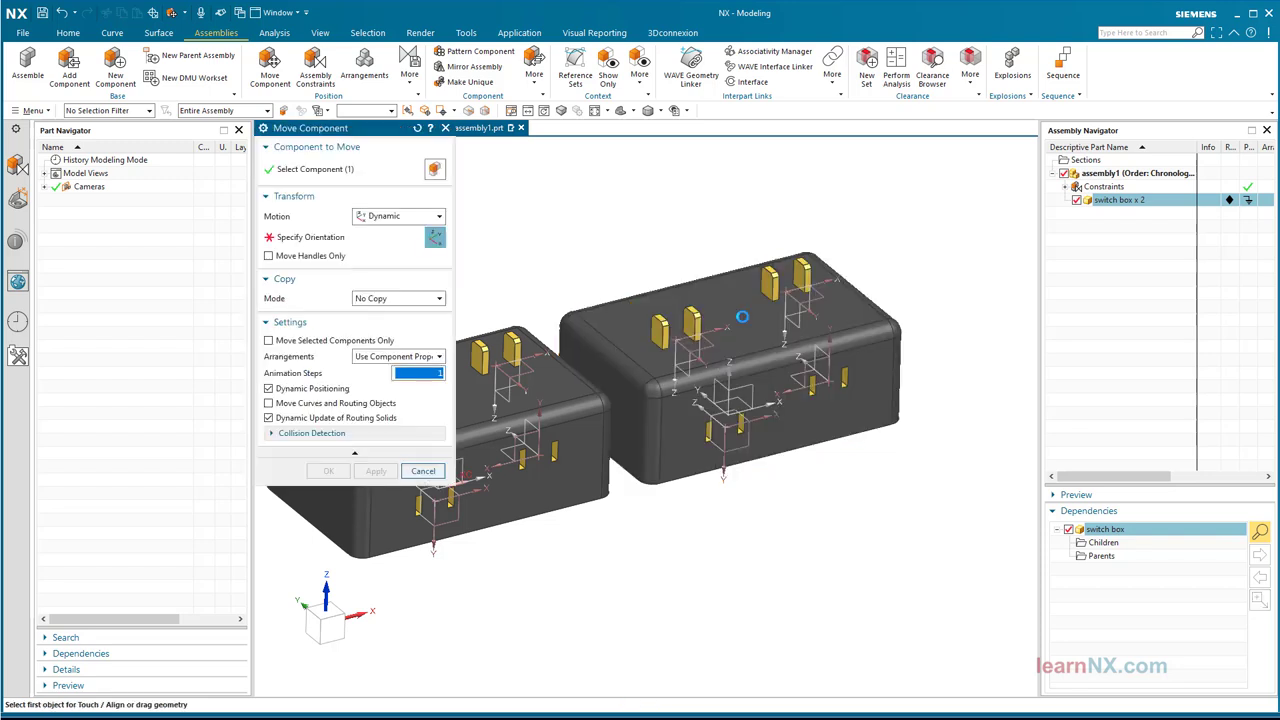
{"action": "left_click_drag", "start_coordinate": [762, 323], "coordinate": [700, 520]}
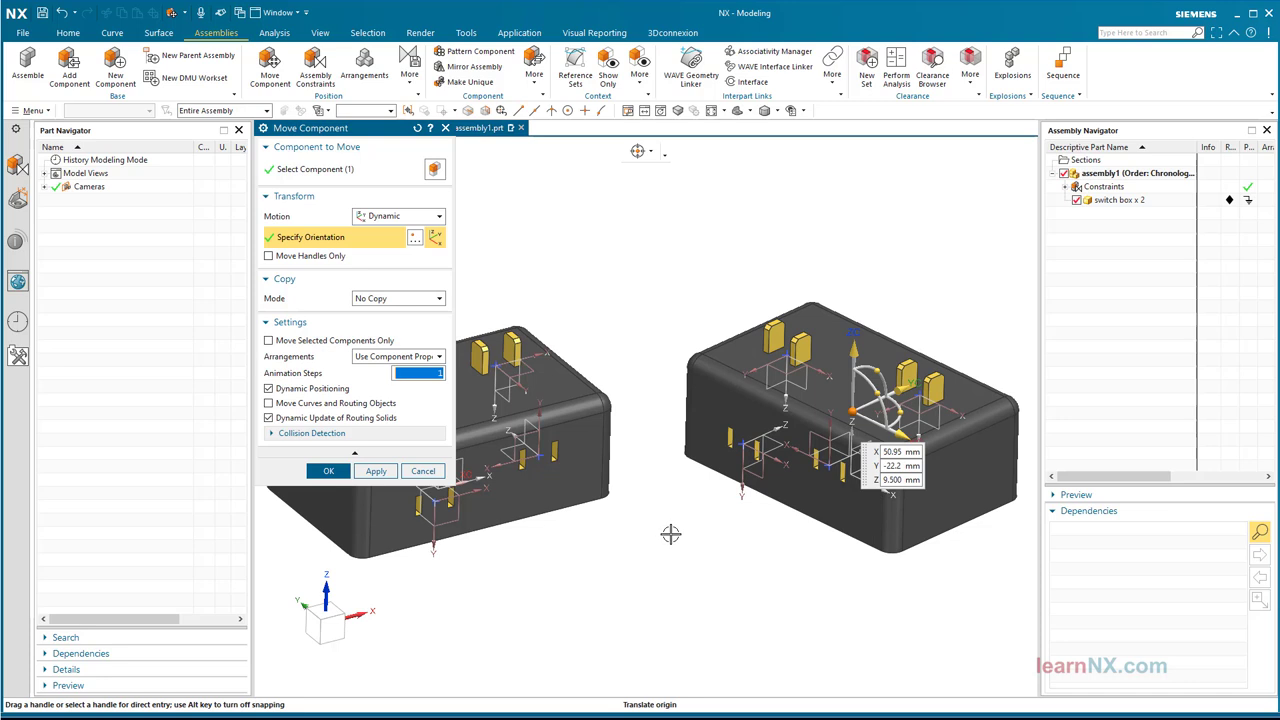
{"action": "middle_click", "coordinate": [672, 535]}
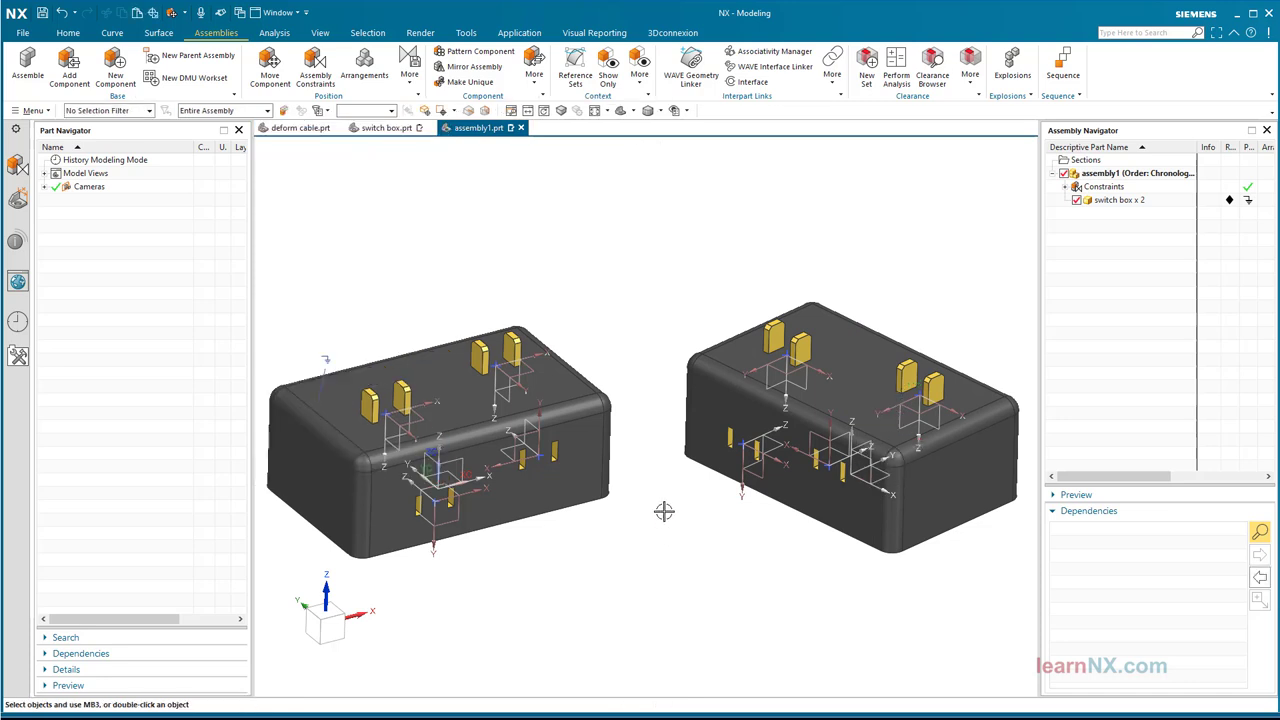
Add deform cable.prt at the absolute origin of the work part without assigning its plug and socket references.
{"action": "left_click", "coordinate": [70, 62]}
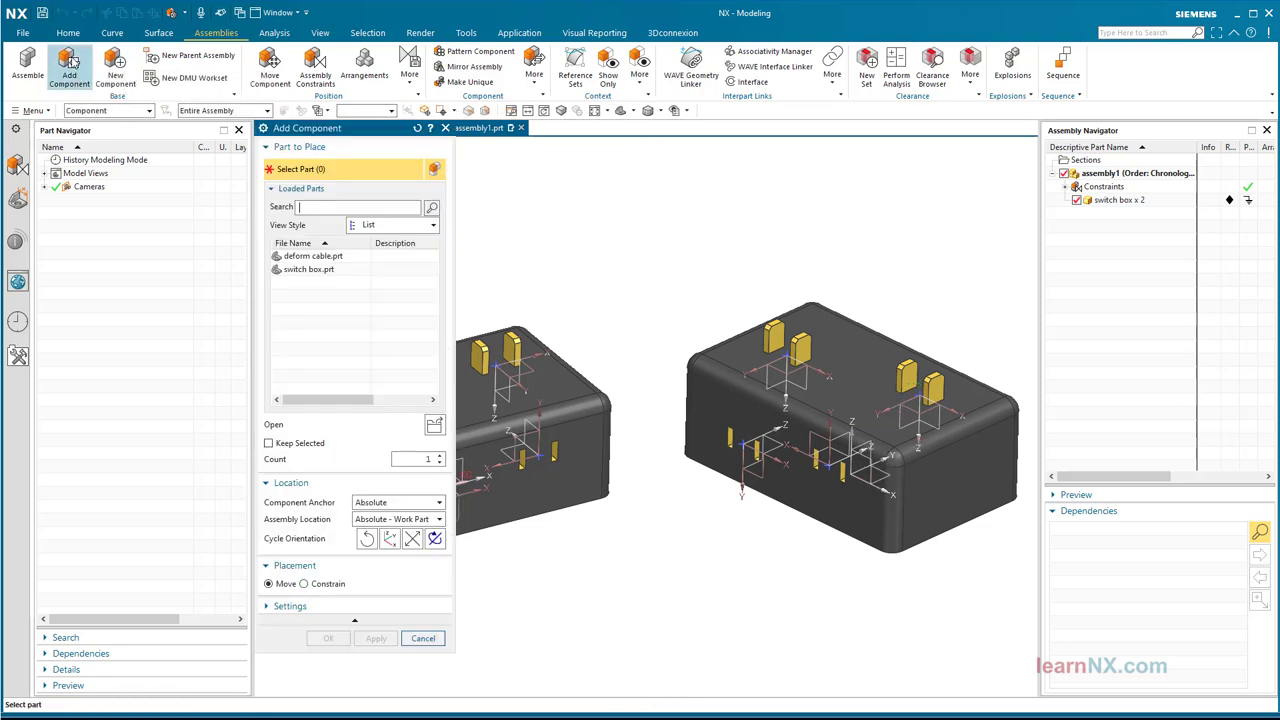
{"action": "left_click", "coordinate": [305, 256]}
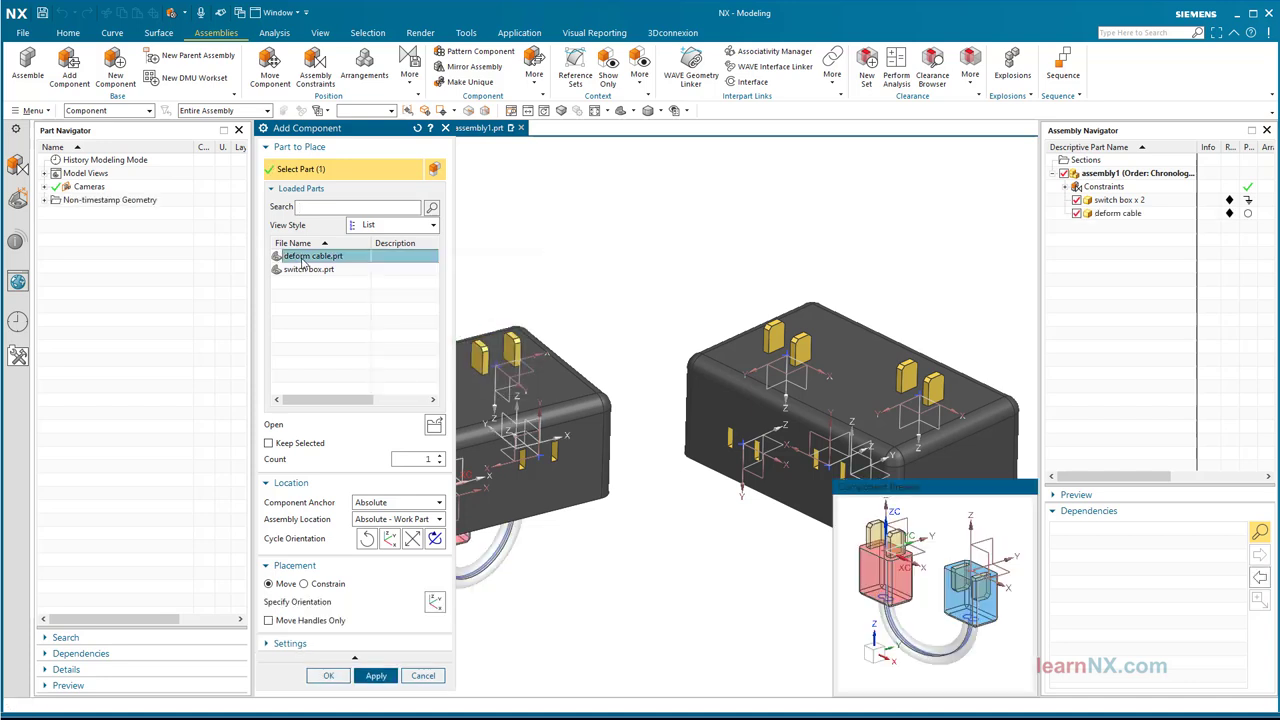
{"action": "left_click", "coordinate": [327, 677]}
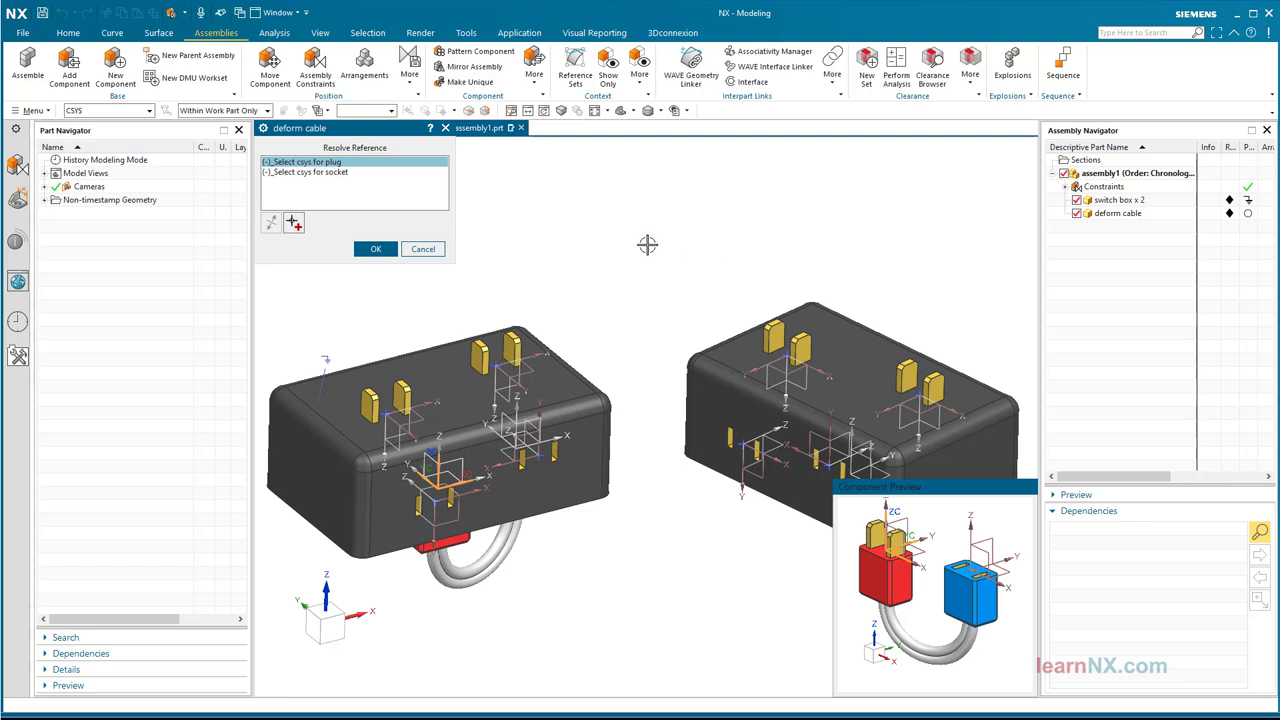
{"action": "left_click", "coordinate": [425, 248]}
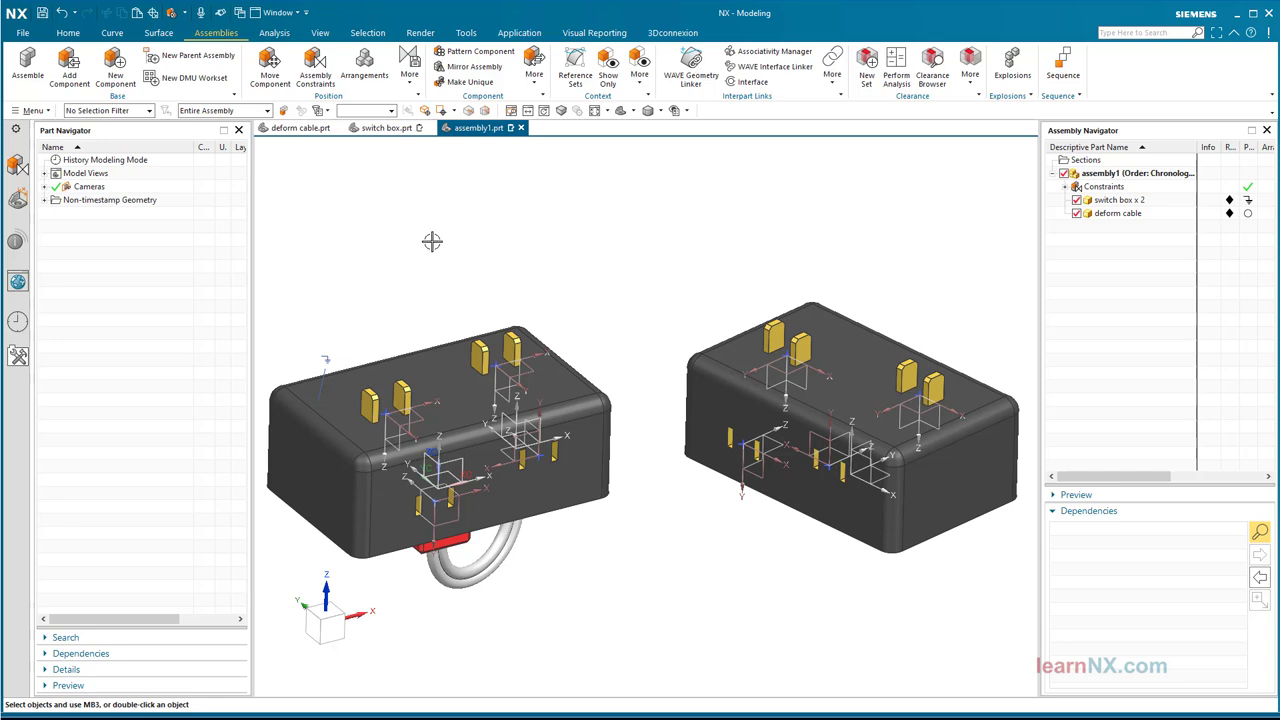
Link the eight contact and socket datum coordinate systems of both switch boxes associatively into the assembly with the WAVE Geometry Linker.
{"action": "left_click", "coordinate": [691, 66]}
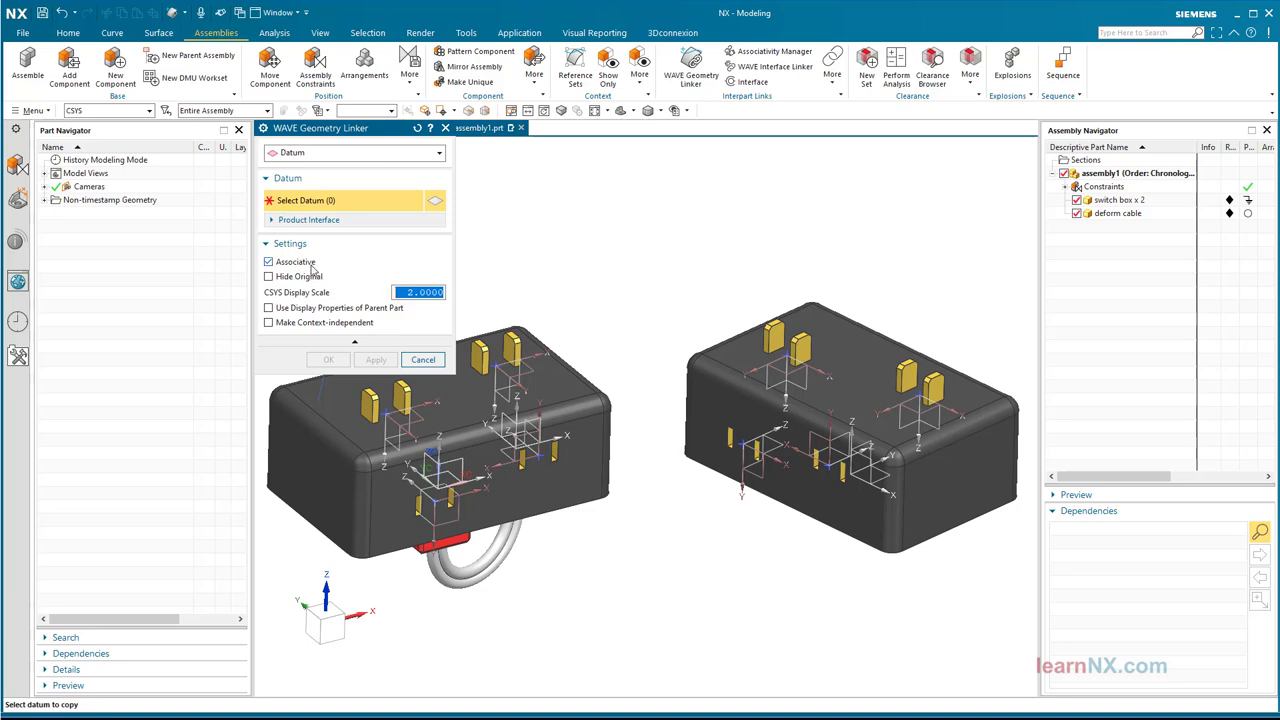
{"action": "scroll", "coordinate": [857, 523], "scroll_direction": "up", "scroll_amount": 3}
{"action": "left_click", "coordinate": [683, 328]}
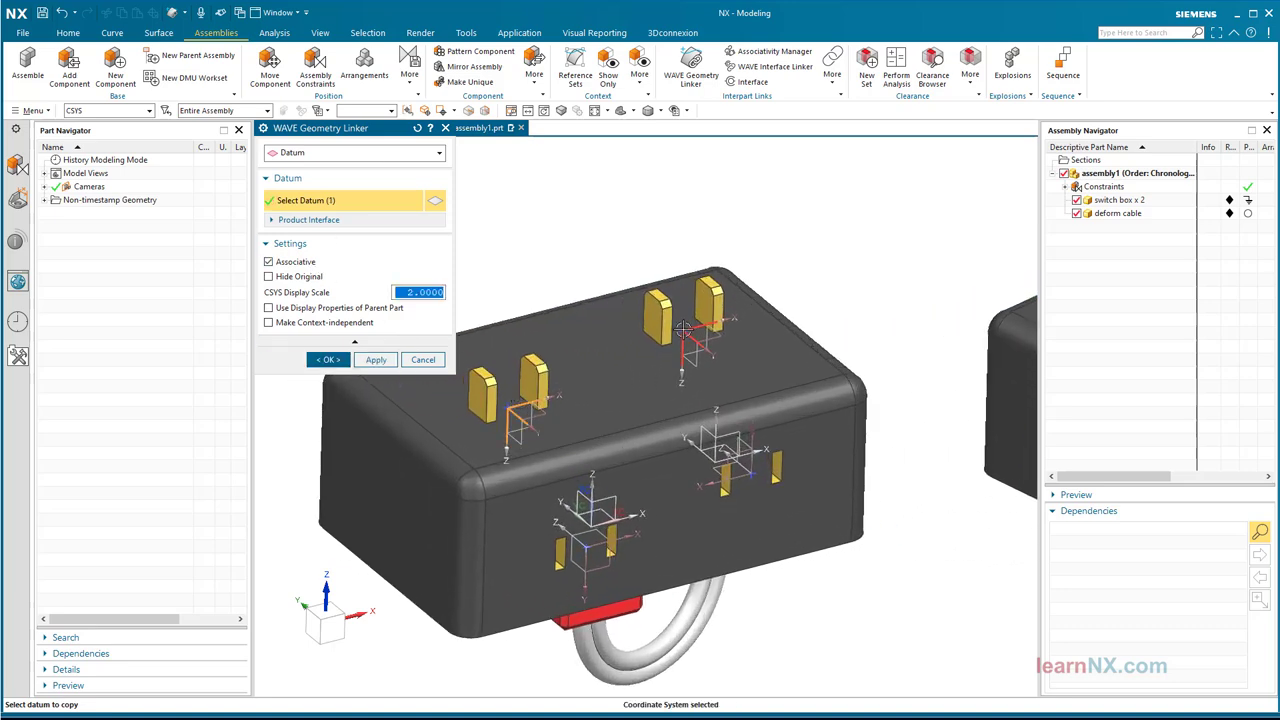
{"action": "left_click", "coordinate": [683, 328]}
{"action": "middle_click_drag", "start_coordinate": [683, 328], "coordinate": [748, 405]}
{"action": "left_click", "coordinate": [725, 490]}
{"action": "left_click", "coordinate": [495, 557]}
{"action": "left_click", "coordinate": [748, 405]}
{"action": "left_click", "coordinate": [915, 465]}
{"action": "scroll", "coordinate": [714, 594], "scroll_direction": "up", "scroll_amount": 2}
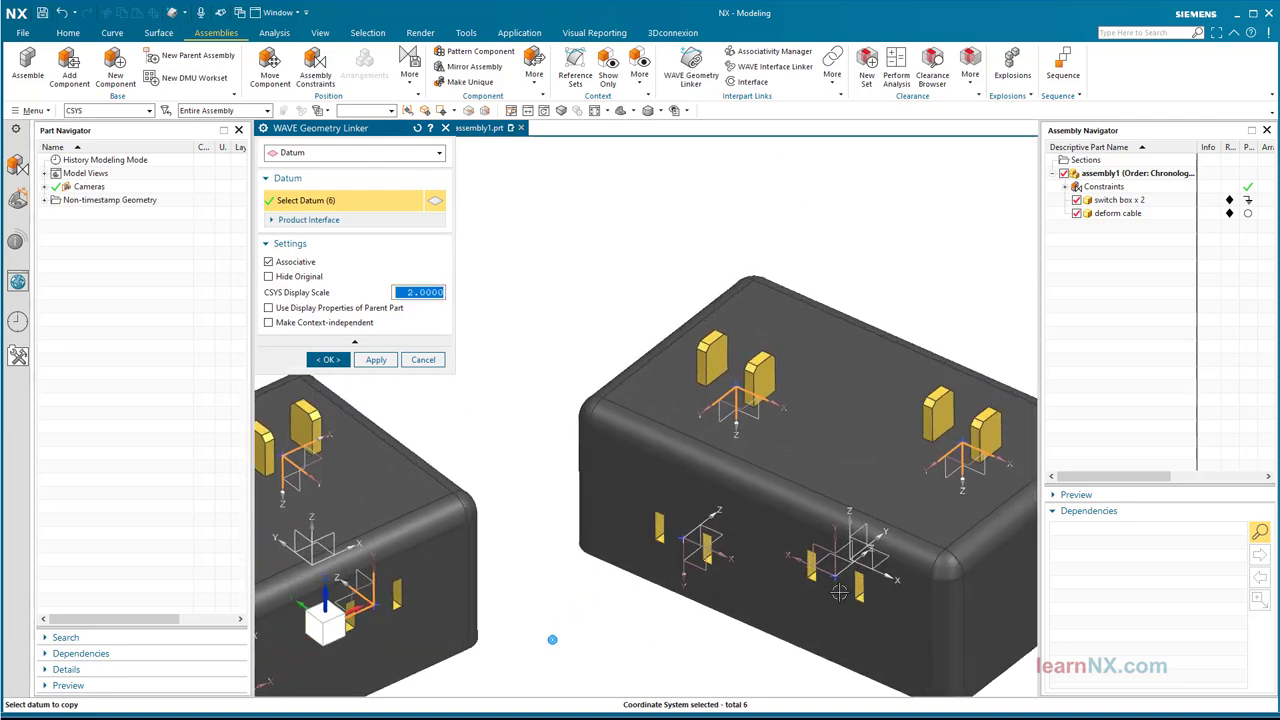
{"action": "left_click", "coordinate": [820, 572]}
{"action": "left_click", "coordinate": [684, 545]}
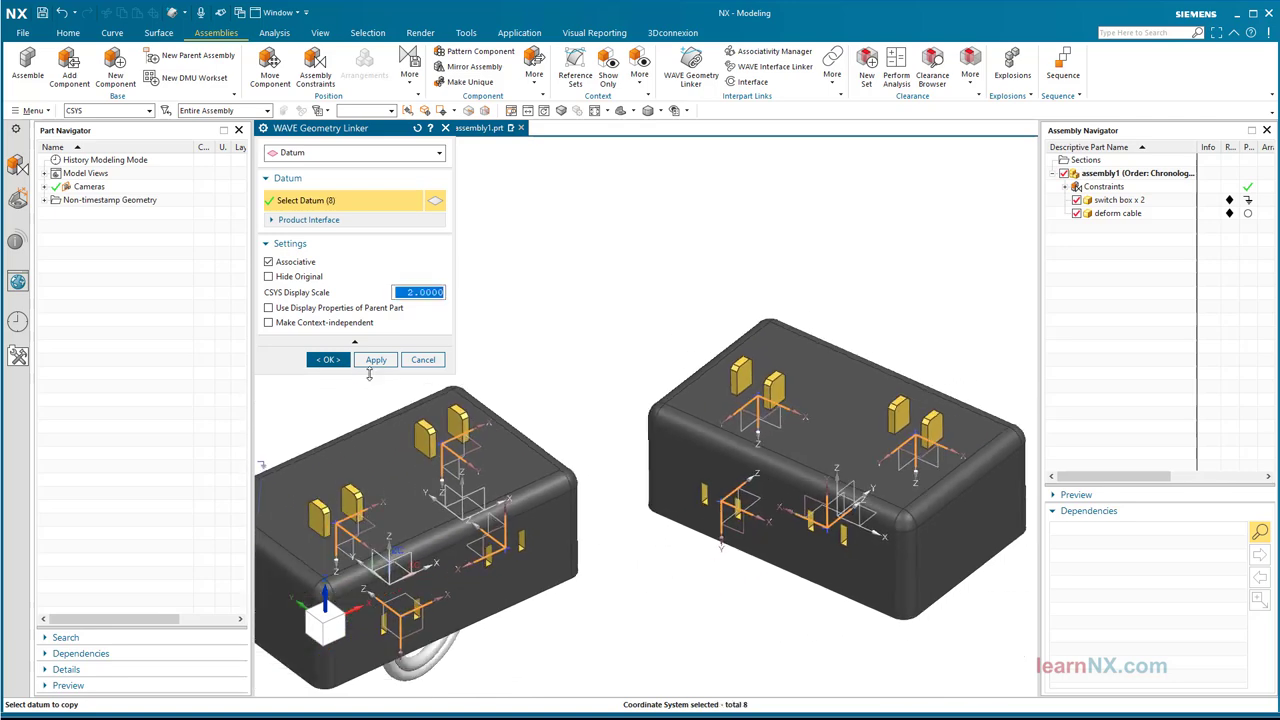
{"action": "left_click", "coordinate": [329, 360]}
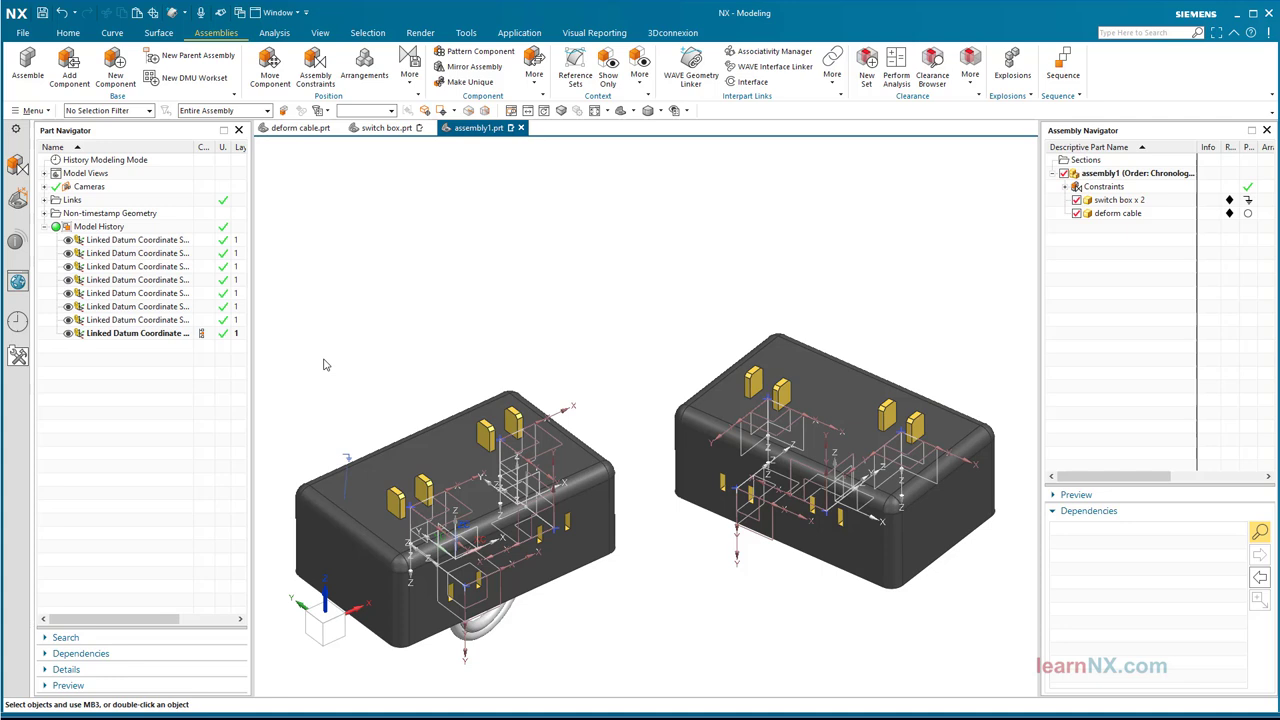
Deform the cable with its plug at the fixed box's left front-face coordinate system and its socket at the copied box's left top-face one.
{"action": "left_click", "coordinate": [1117, 216]}
{"action": "right_click", "coordinate": [1117, 216]}
{"action": "left_click", "coordinate": [1150, 357]}
{"action": "left_click", "coordinate": [380, 289]}
{"action": "scroll", "coordinate": [447, 449], "scroll_direction": "up", "scroll_amount": 3}
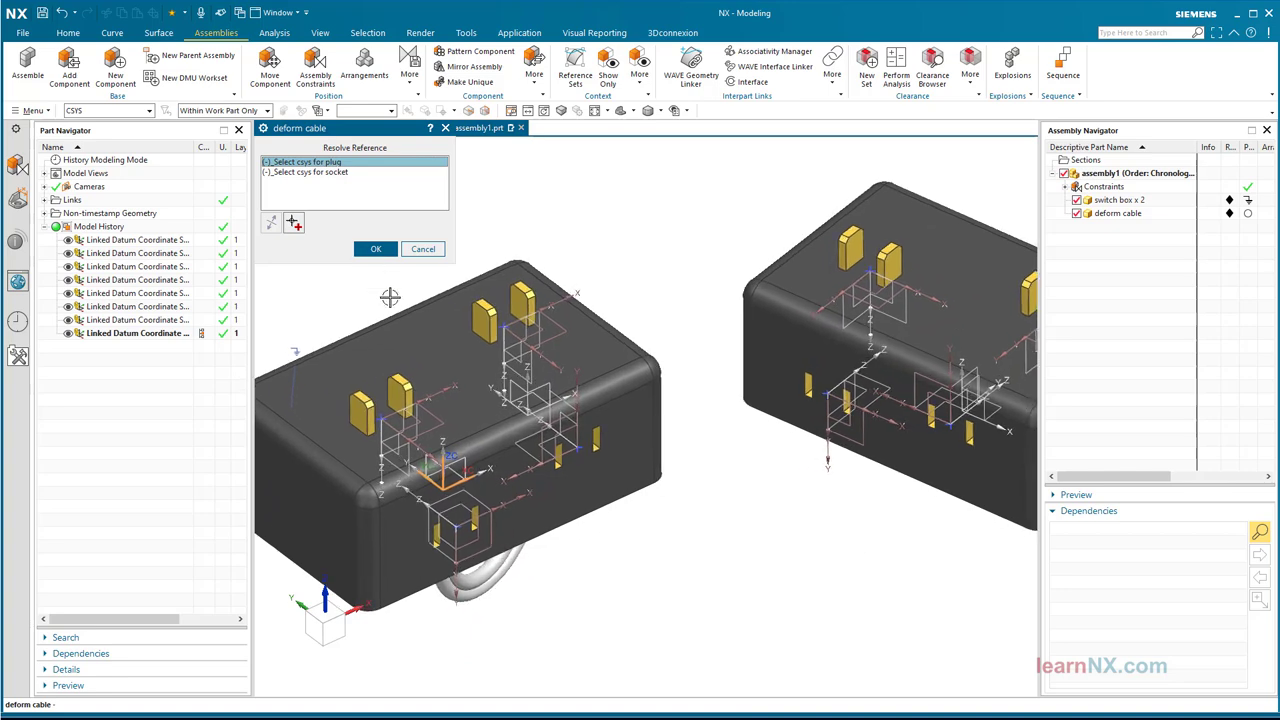
{"action": "left_click", "coordinate": [445, 522]}
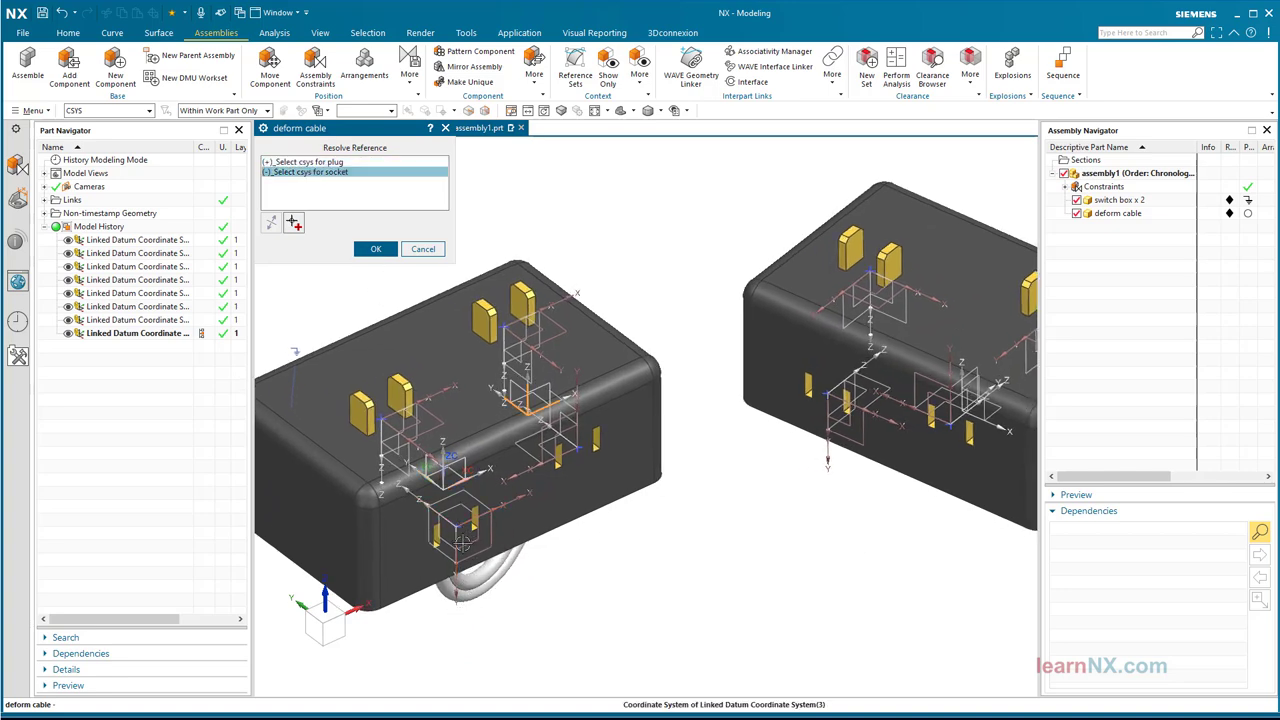
{"action": "scroll", "coordinate": [481, 553], "scroll_direction": "down", "scroll_amount": 2}
{"action": "scroll", "coordinate": [481, 553], "scroll_direction": "down", "scroll_amount": 1}
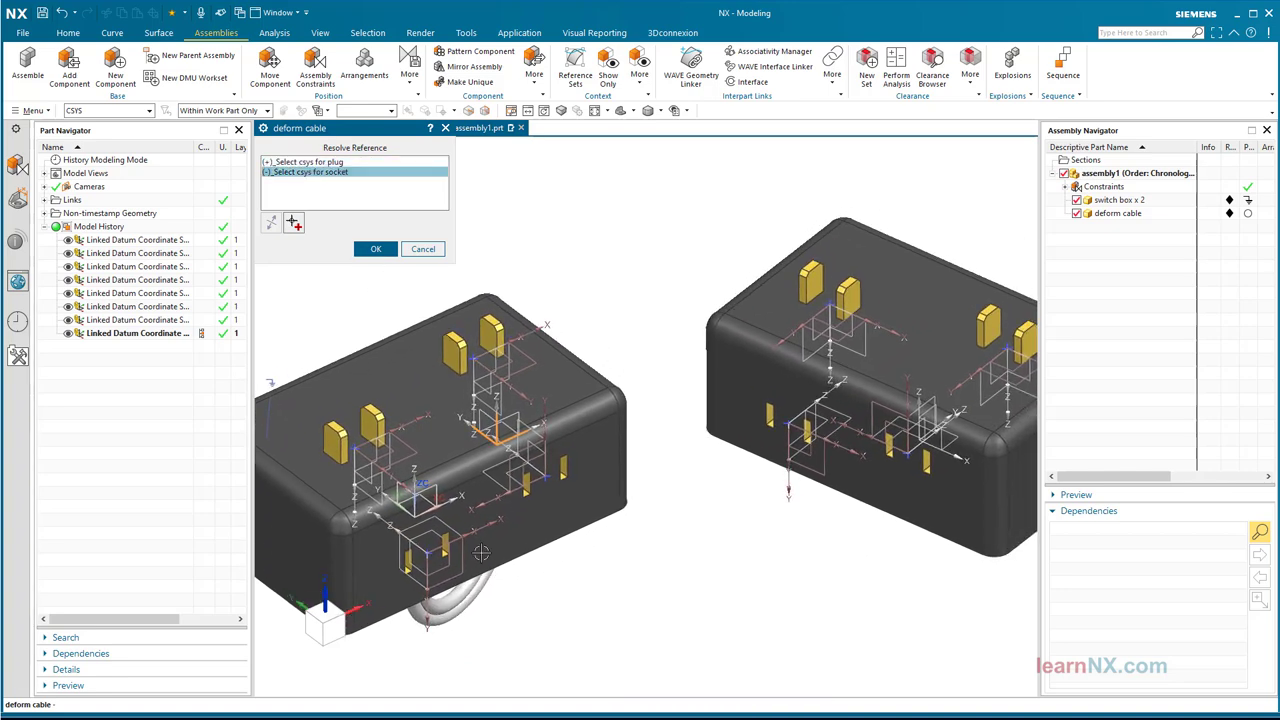
{"action": "left_click", "coordinate": [790, 363]}
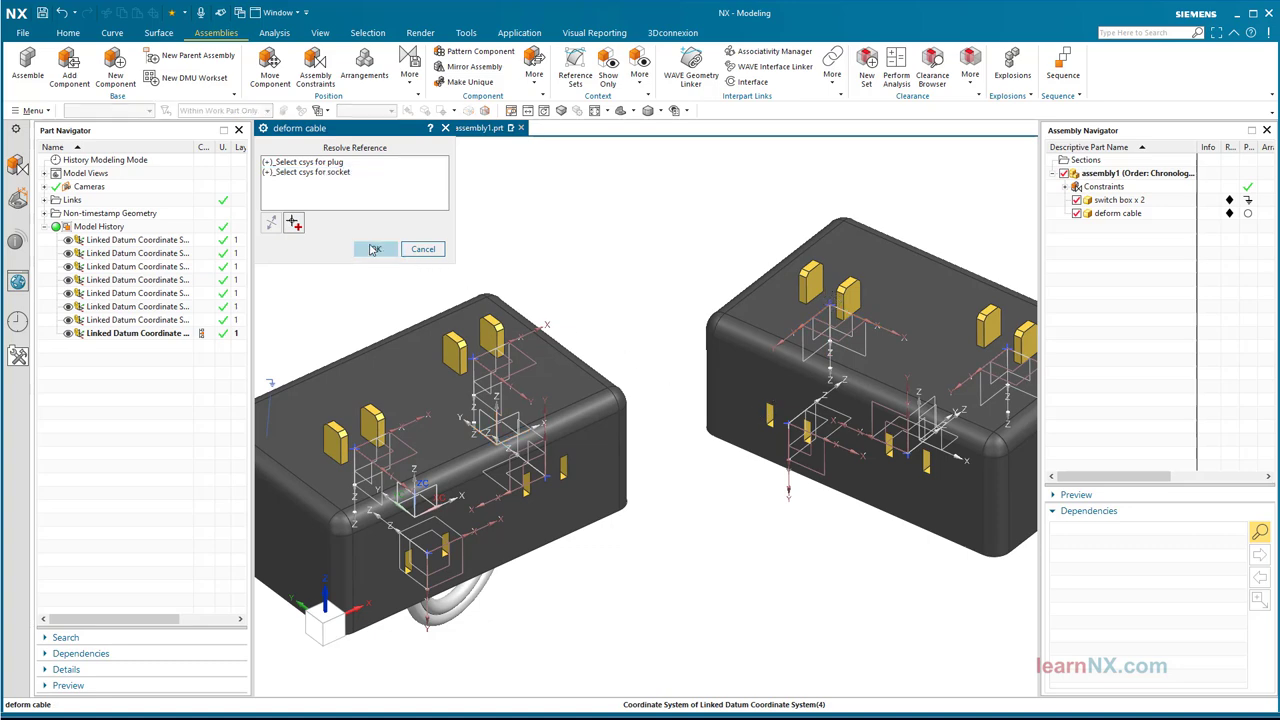
{"action": "left_click", "coordinate": [377, 249]}
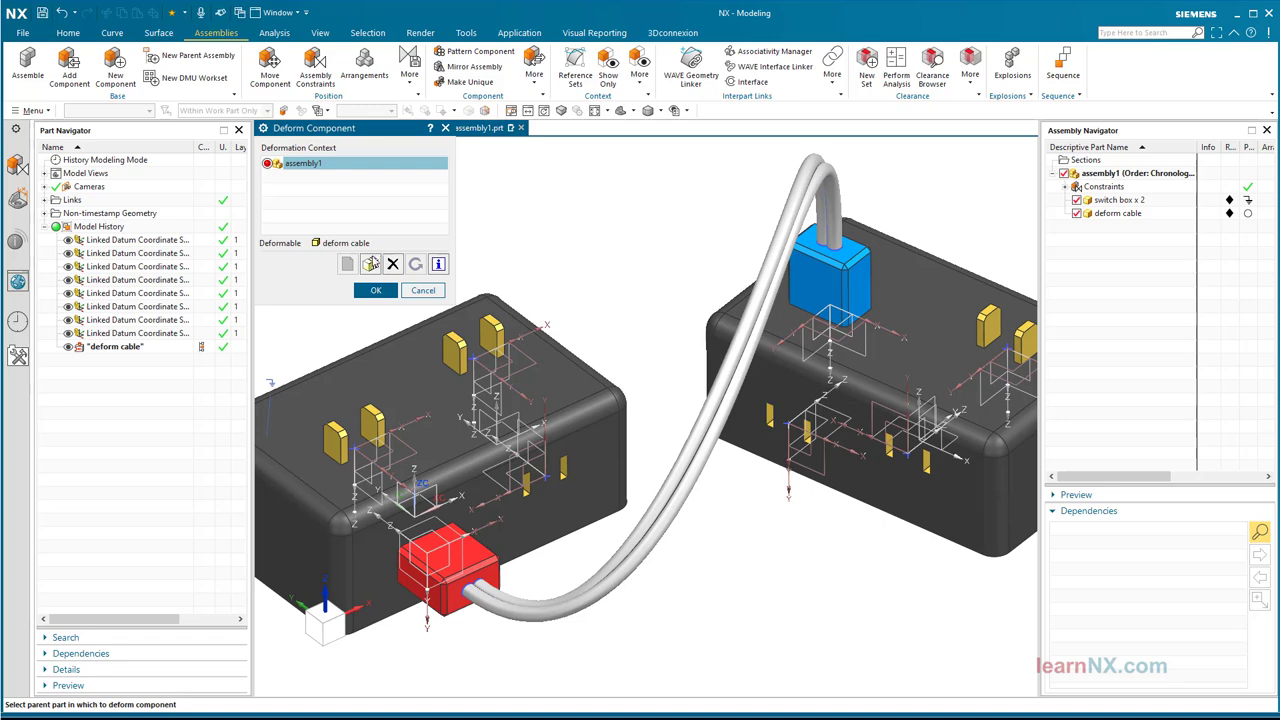
{"action": "left_click", "coordinate": [368, 290]}
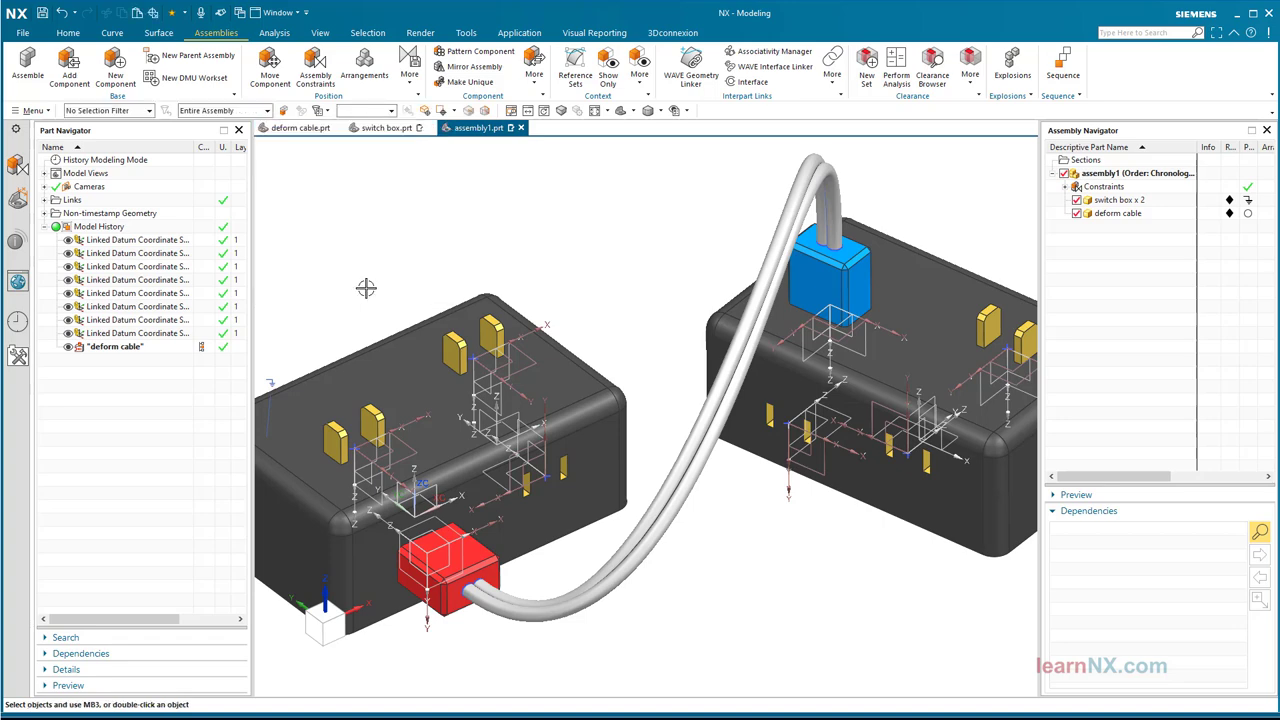
Add a second deform cable.prt with its plug at the fixed box's right front-face coordinate system and its socket at the copied box's right top-face one.
{"action": "left_click", "coordinate": [69, 68]}
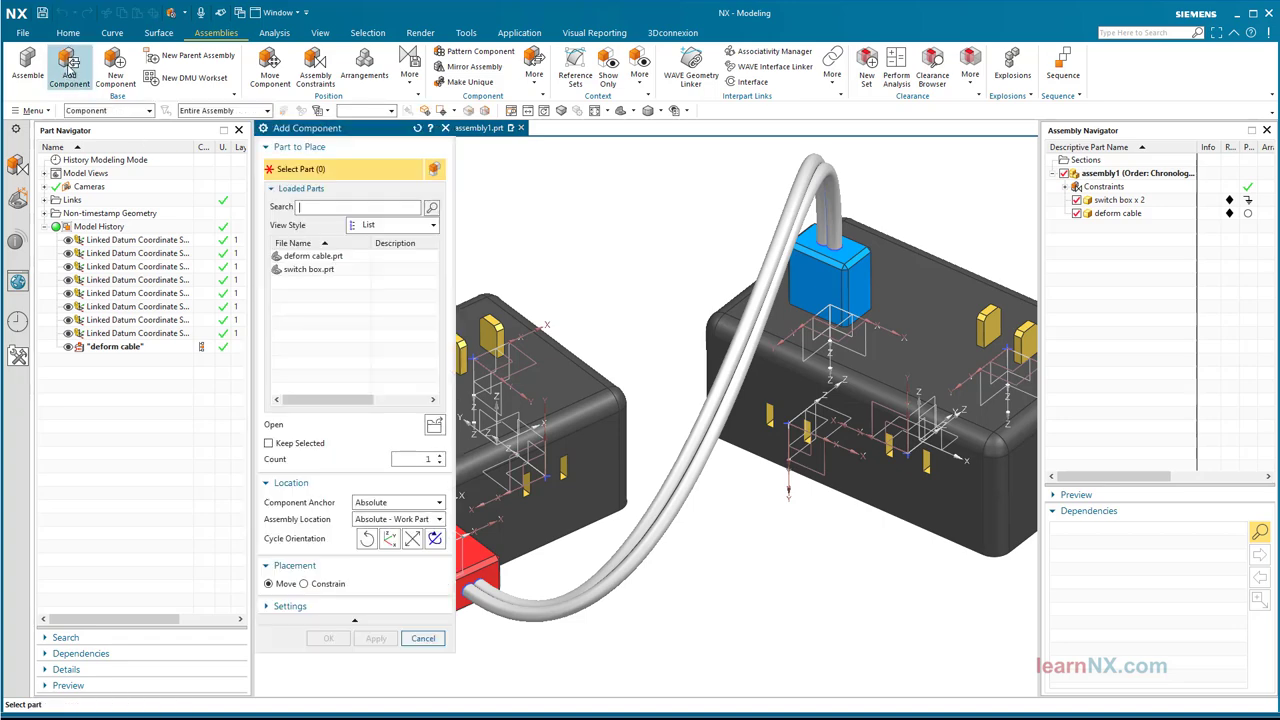
{"action": "left_click", "coordinate": [294, 257]}
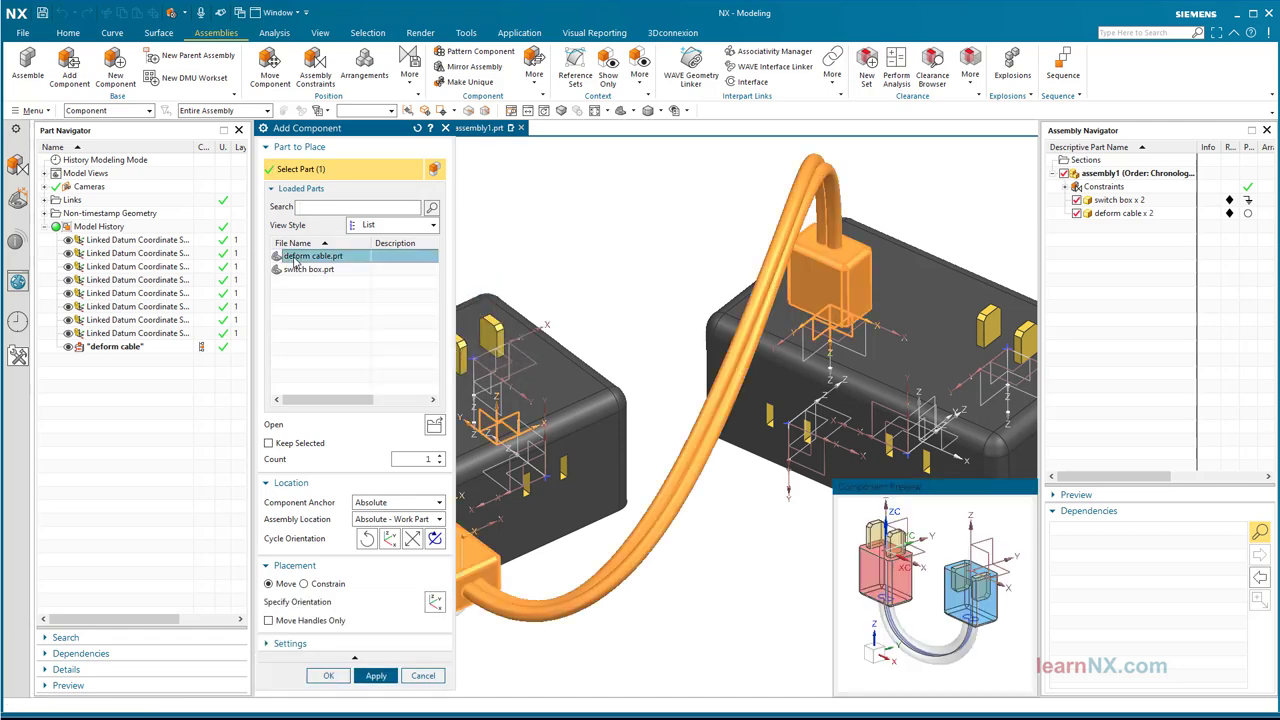
{"action": "left_click", "coordinate": [328, 675]}
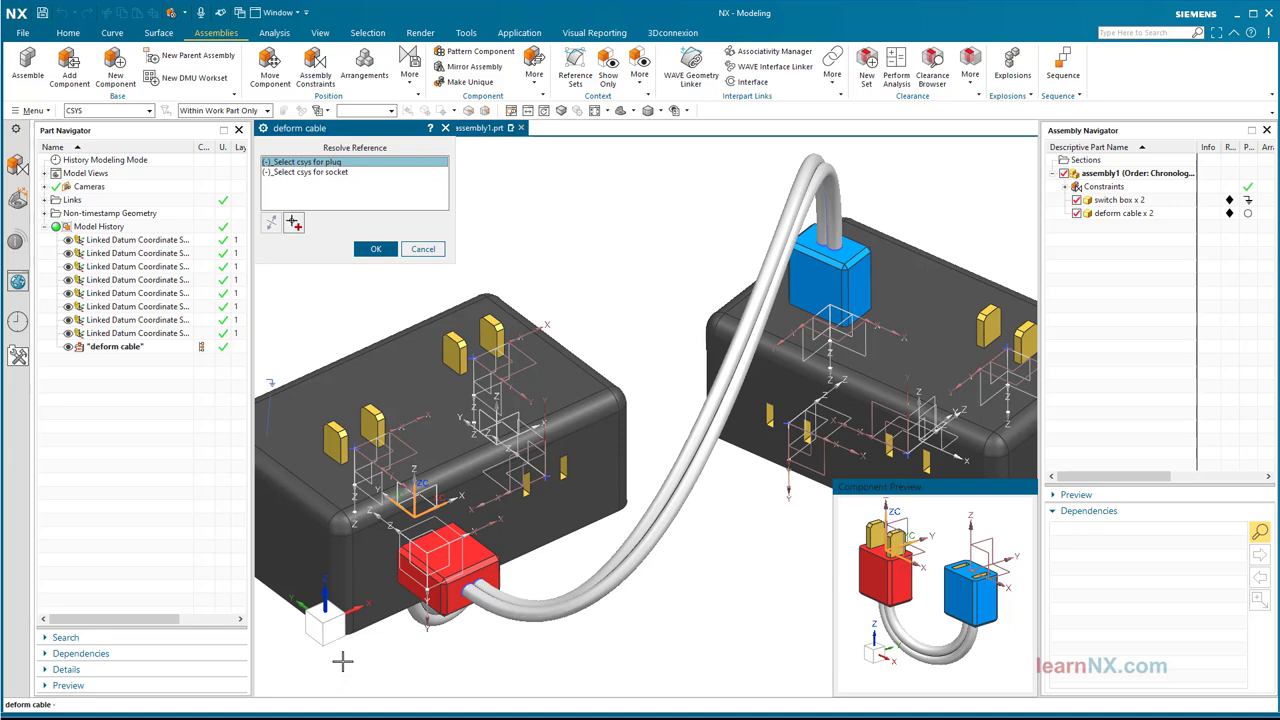
{"action": "left_click", "coordinate": [548, 481]}
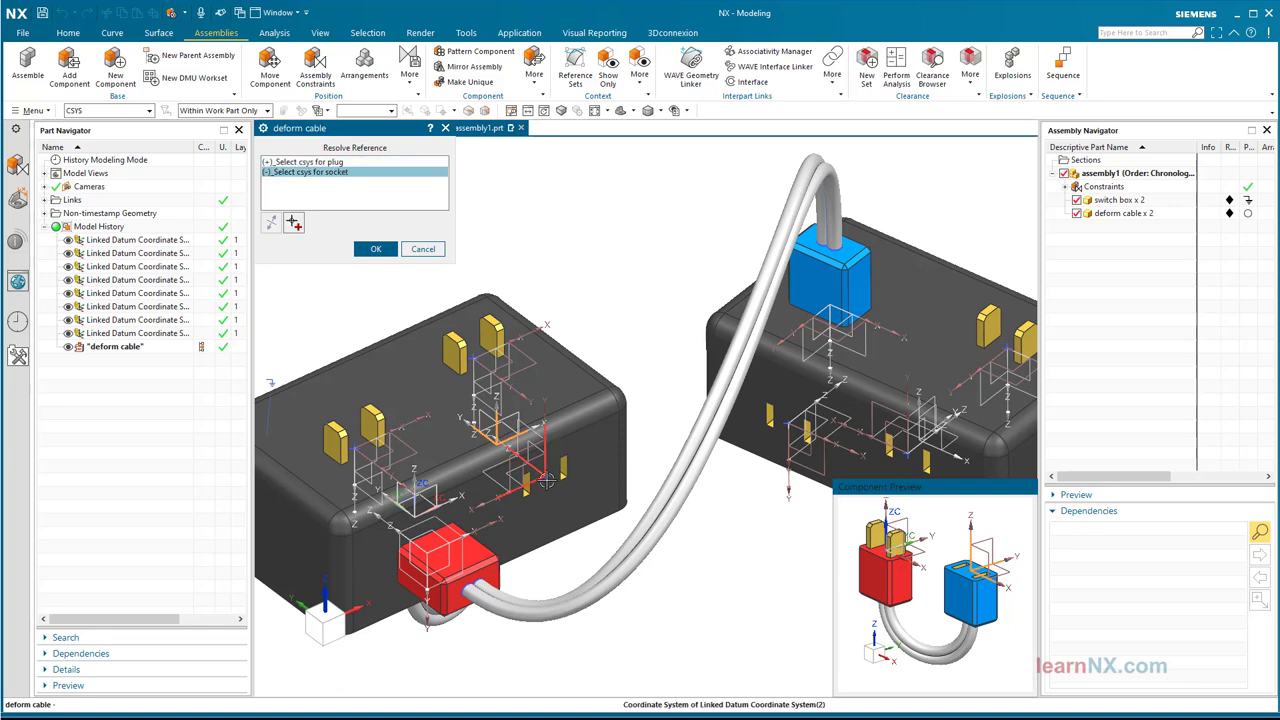
{"action": "middle_click_drag", "start_coordinate": [548, 481], "coordinate": [445, 475], "text": "shift"}
{"action": "left_click", "coordinate": [904, 340]}
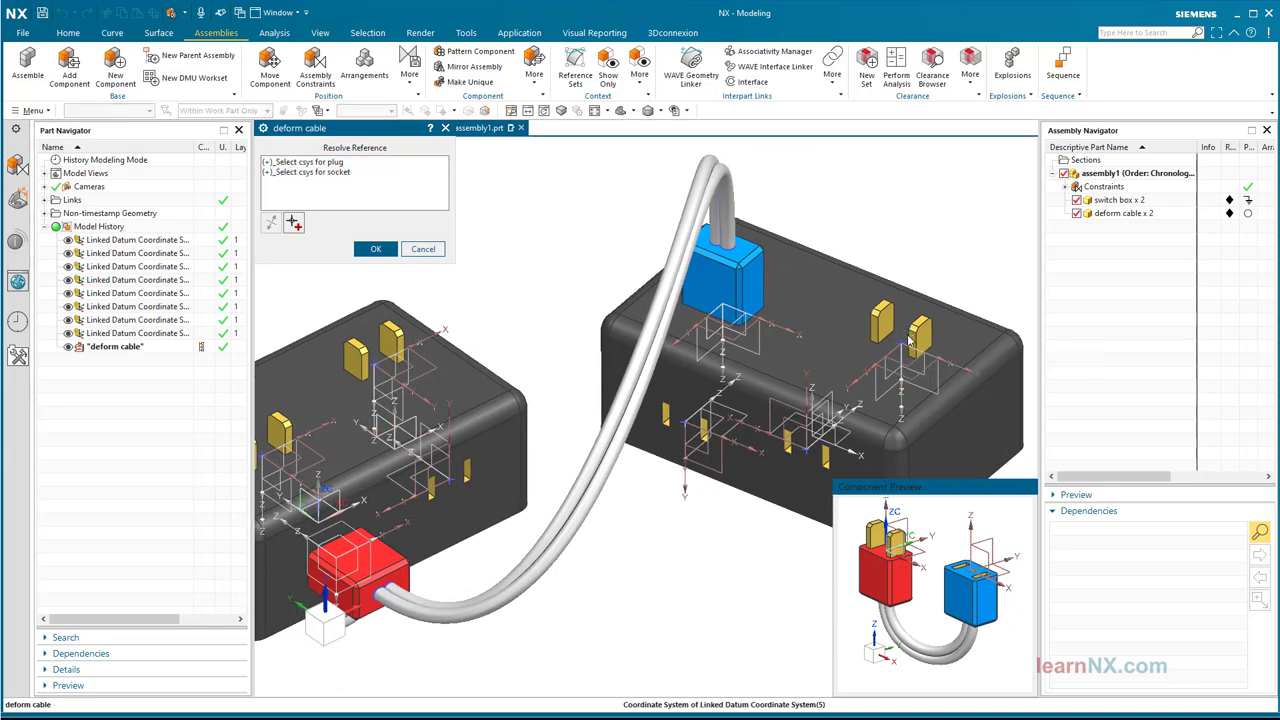
{"action": "left_click", "coordinate": [375, 249]}
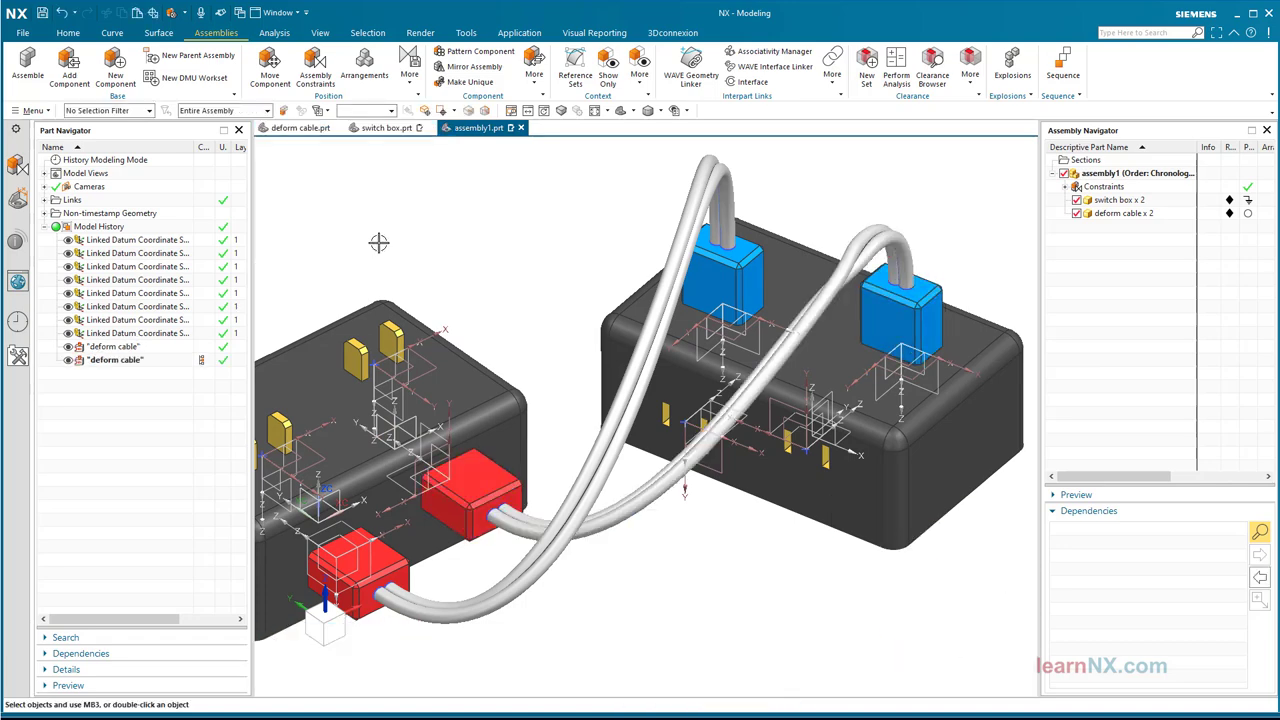
Fit the assembly in view and hide all coordinate systems with Show and Hide.
{"action": "key", "text": "Home"}
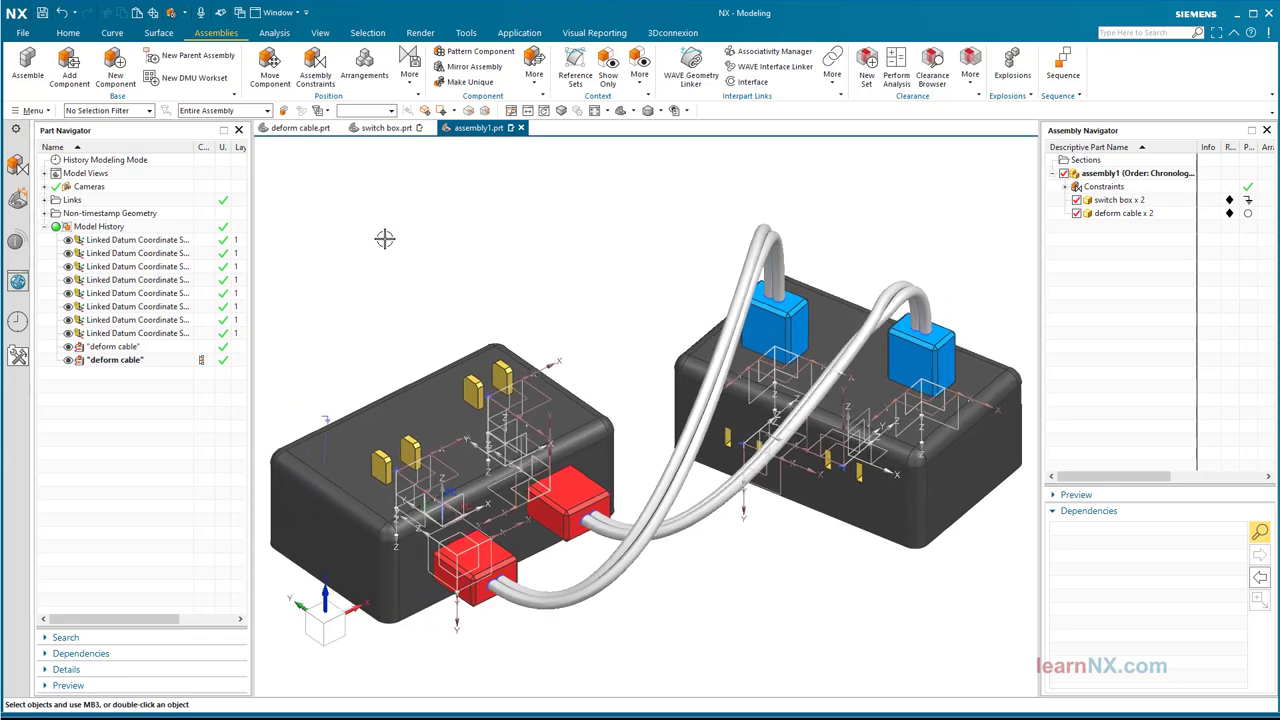
{"action": "left_click", "coordinate": [320, 33]}
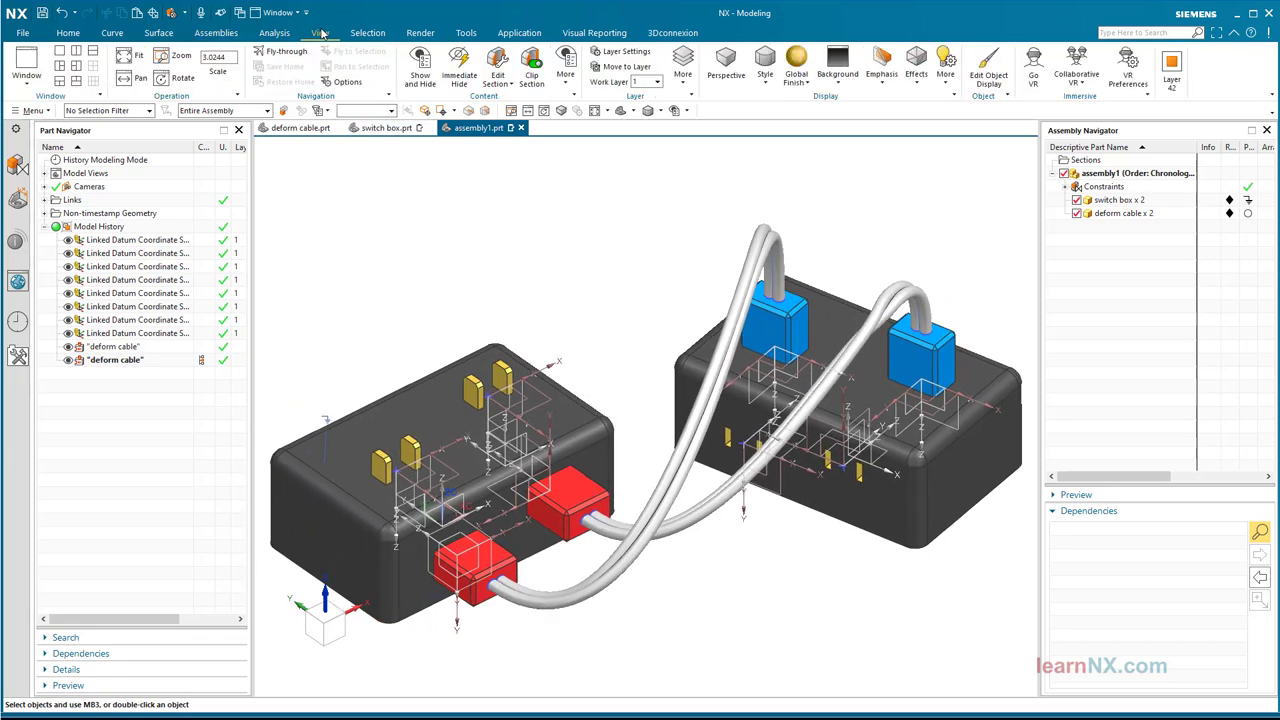
{"action": "left_click", "coordinate": [418, 72]}
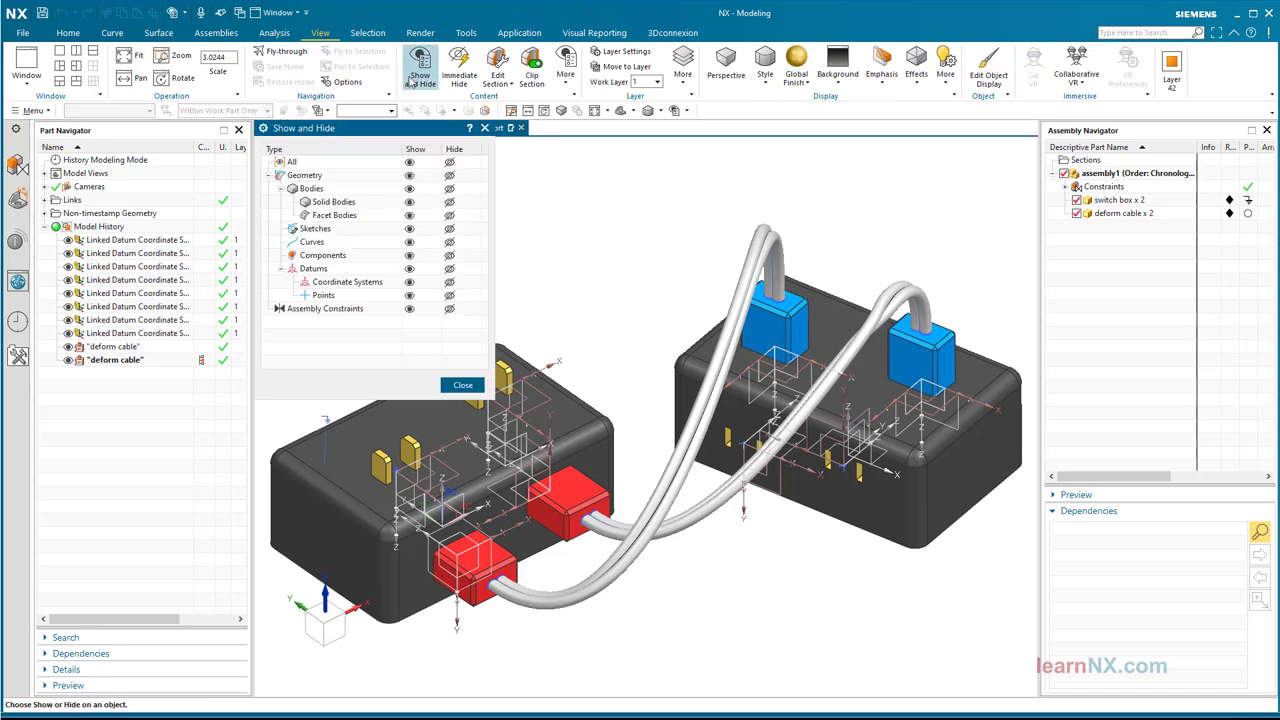
{"action": "left_click", "coordinate": [449, 282]}
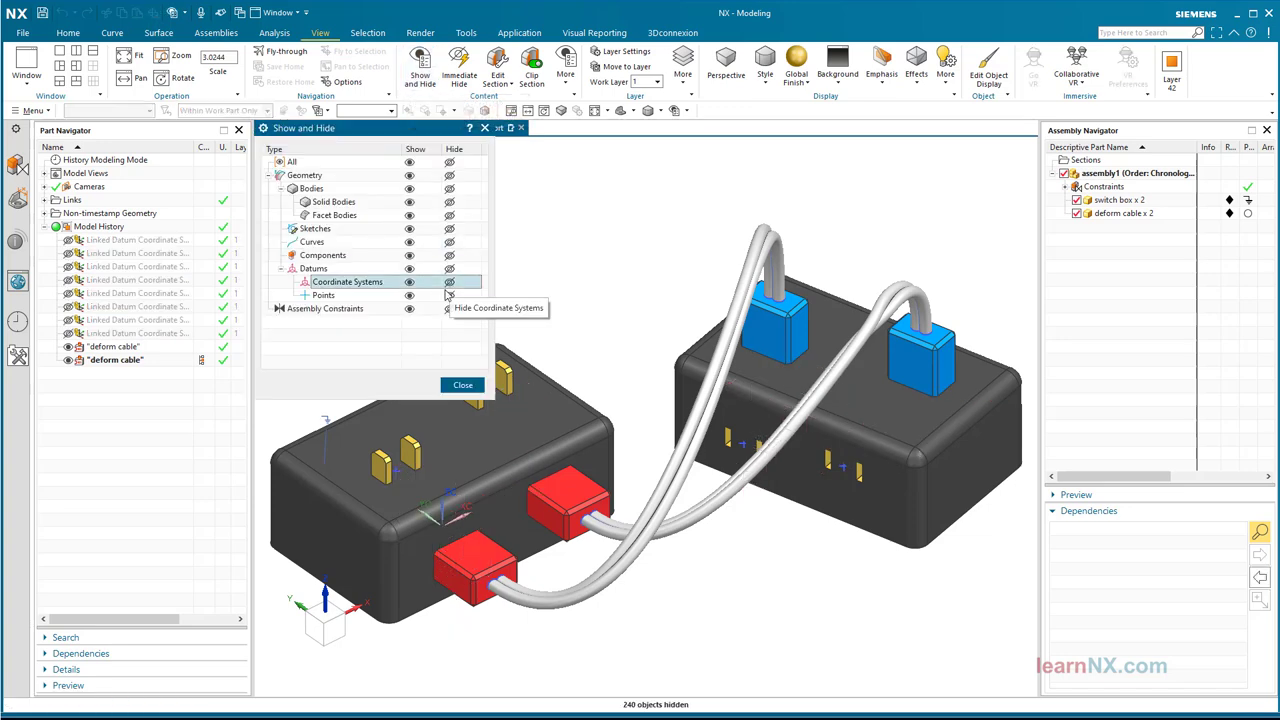
{"action": "left_click", "coordinate": [463, 386]}
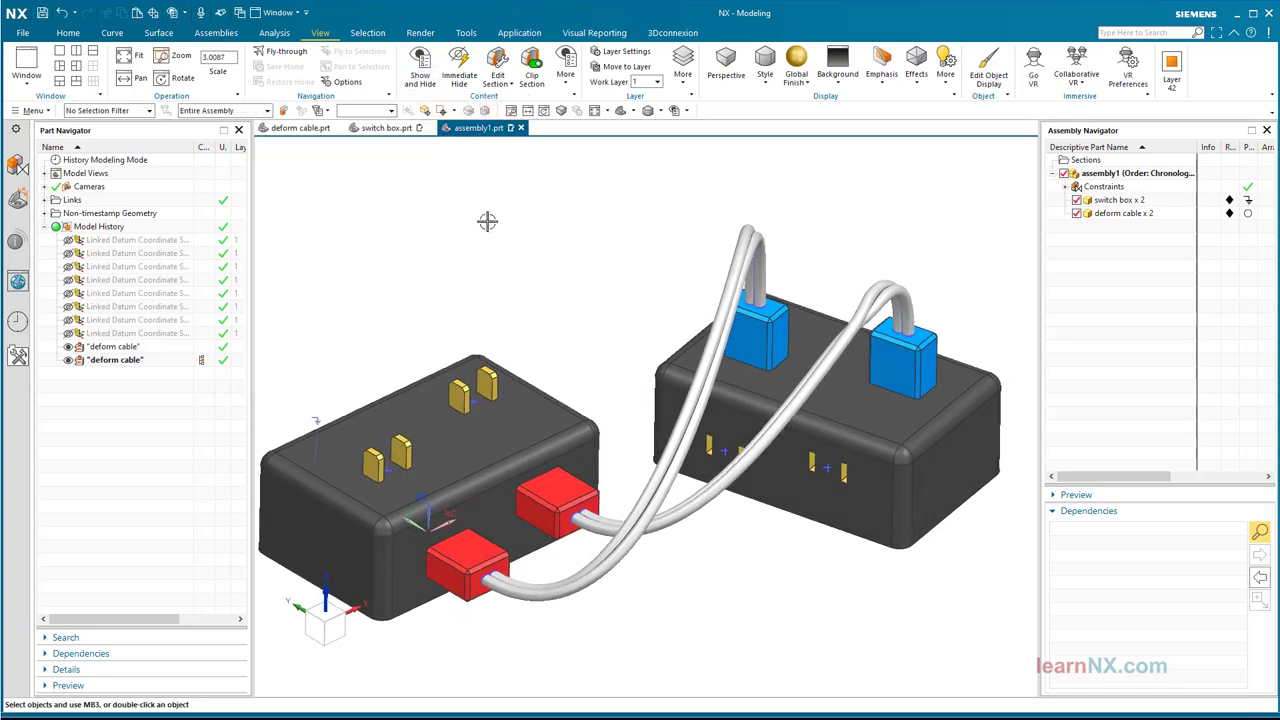
Move the copied switch box along its X axis to about X 54.8 mm, Y -36.7 mm with Move Component.
{"action": "right_click", "coordinate": [808, 314]}
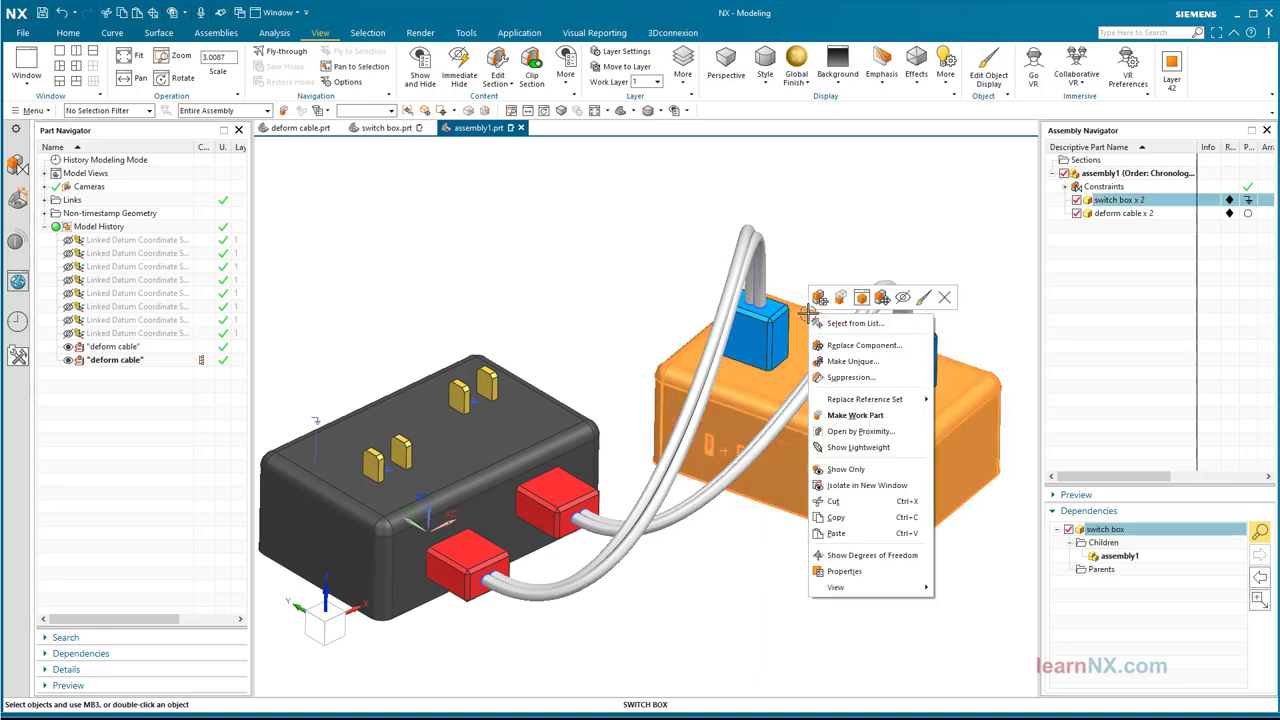
{"action": "left_click", "coordinate": [882, 297]}
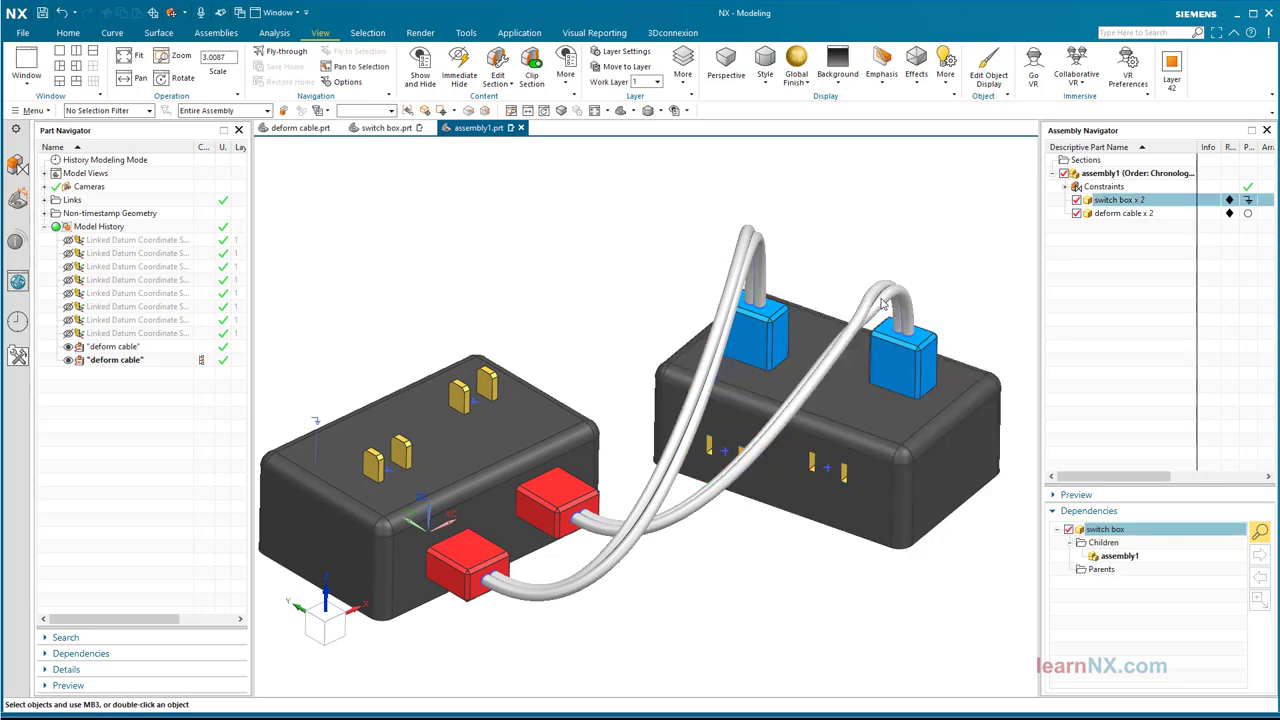
{"action": "scroll", "coordinate": [882, 303], "scroll_direction": "down", "scroll_amount": 2}
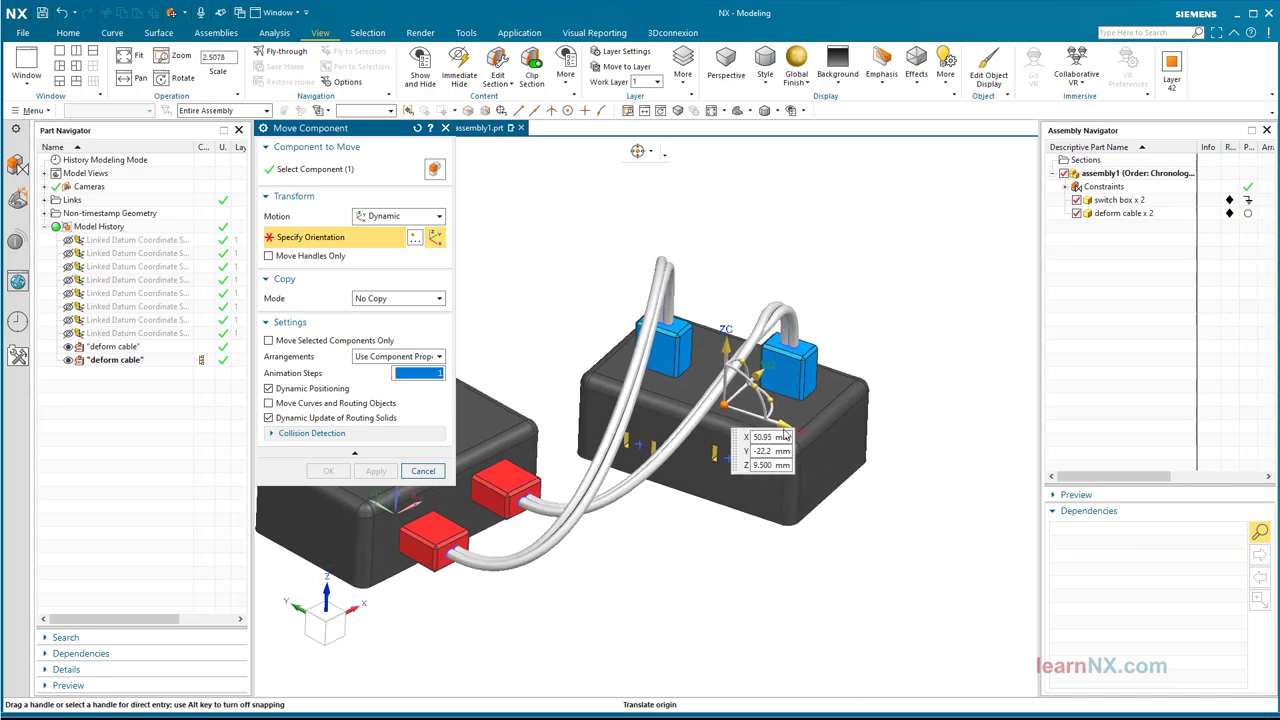
{"action": "left_click", "coordinate": [851, 455]}
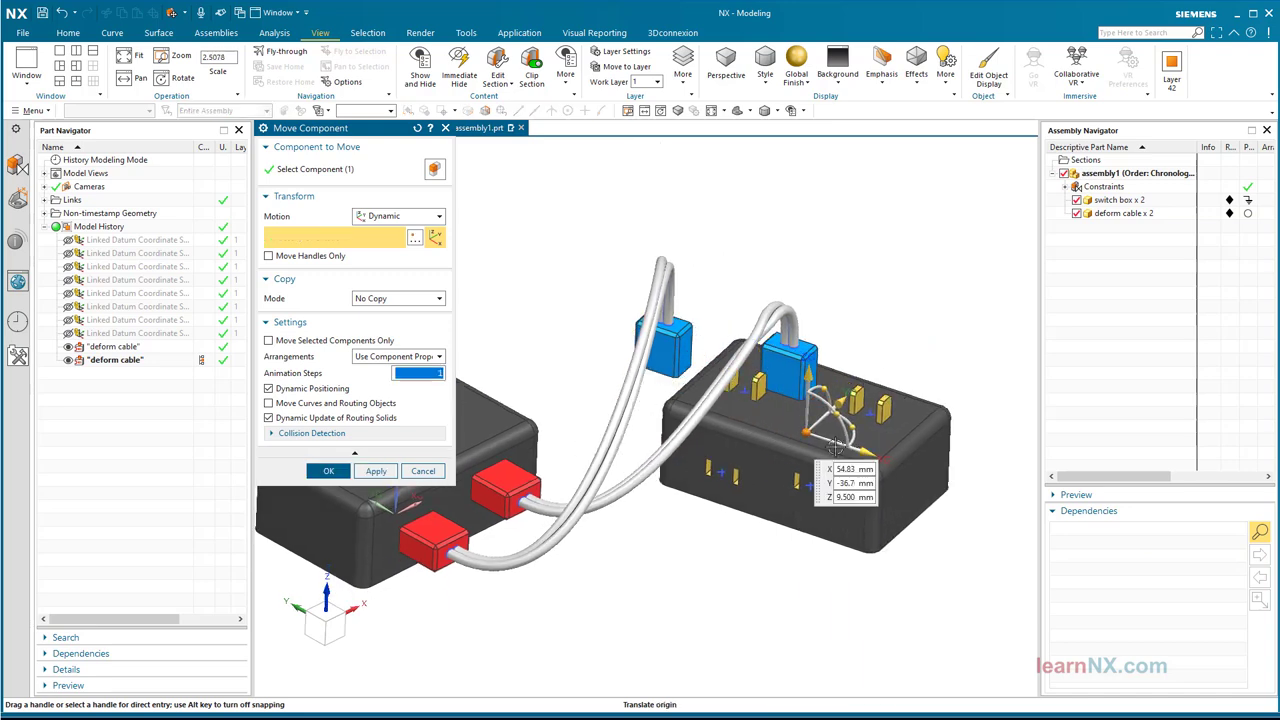
{"action": "left_click", "coordinate": [328, 471]}
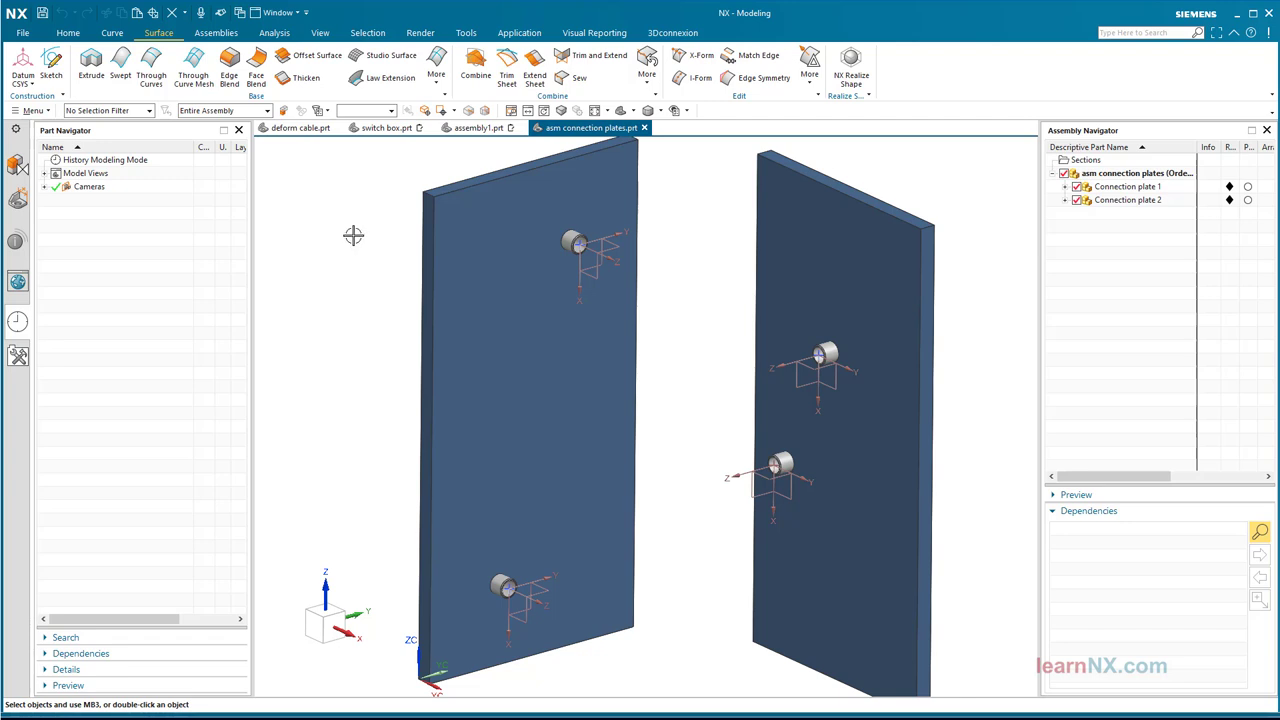
Create a new millimetre part named deform tube from the Model template in the Deformable Tube folder.
{"action": "middle_click_drag", "start_coordinate": [353, 235], "coordinate": [353, 235]}
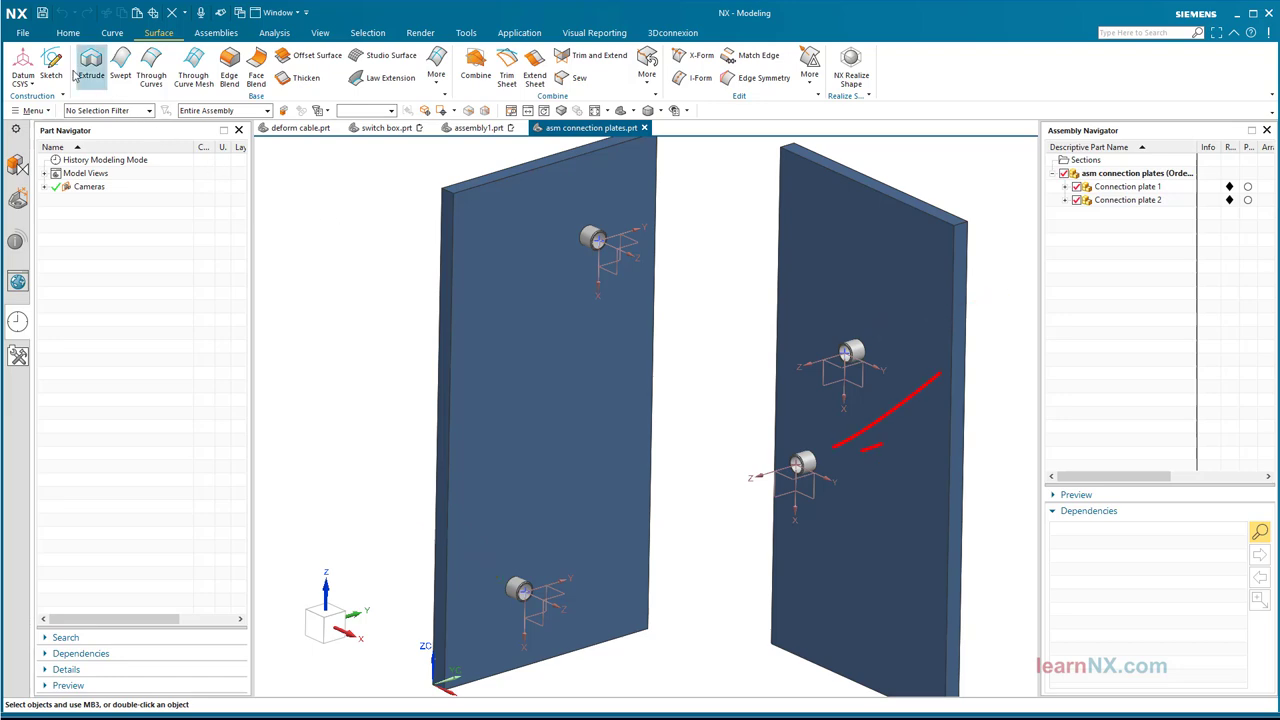
{"action": "left_click", "coordinate": [22, 33]}
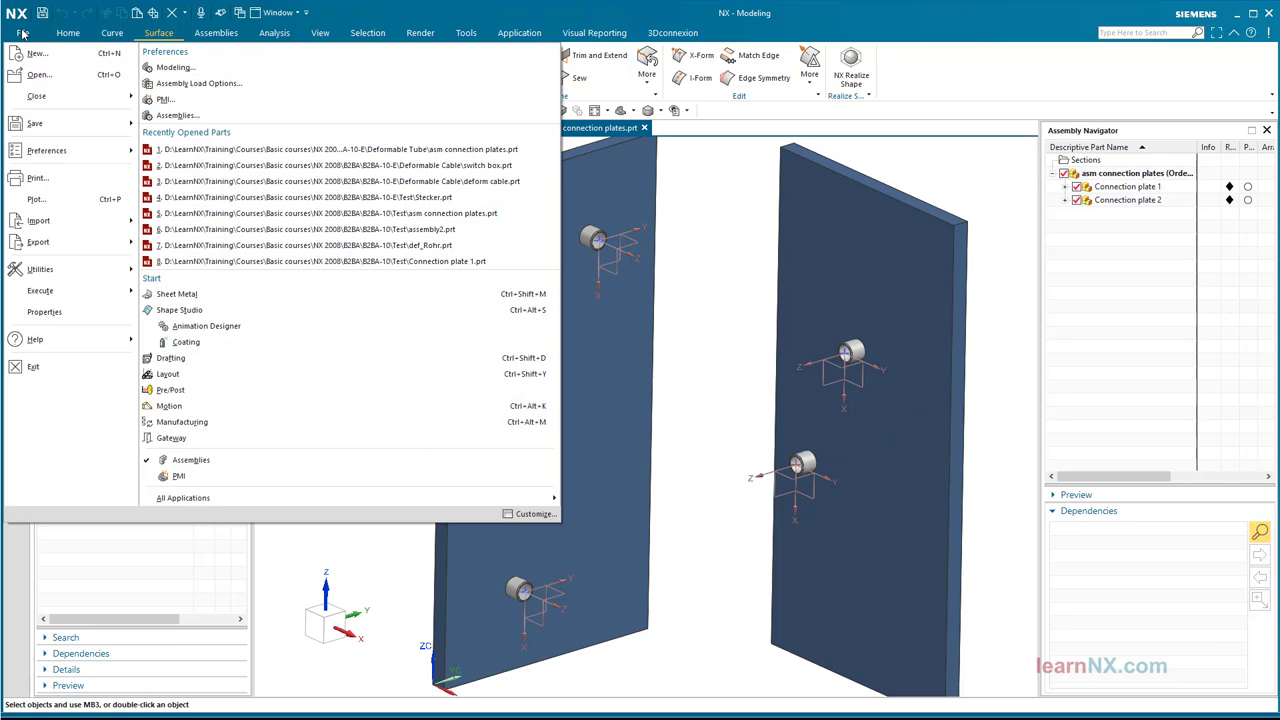
{"action": "left_click", "coordinate": [45, 55]}
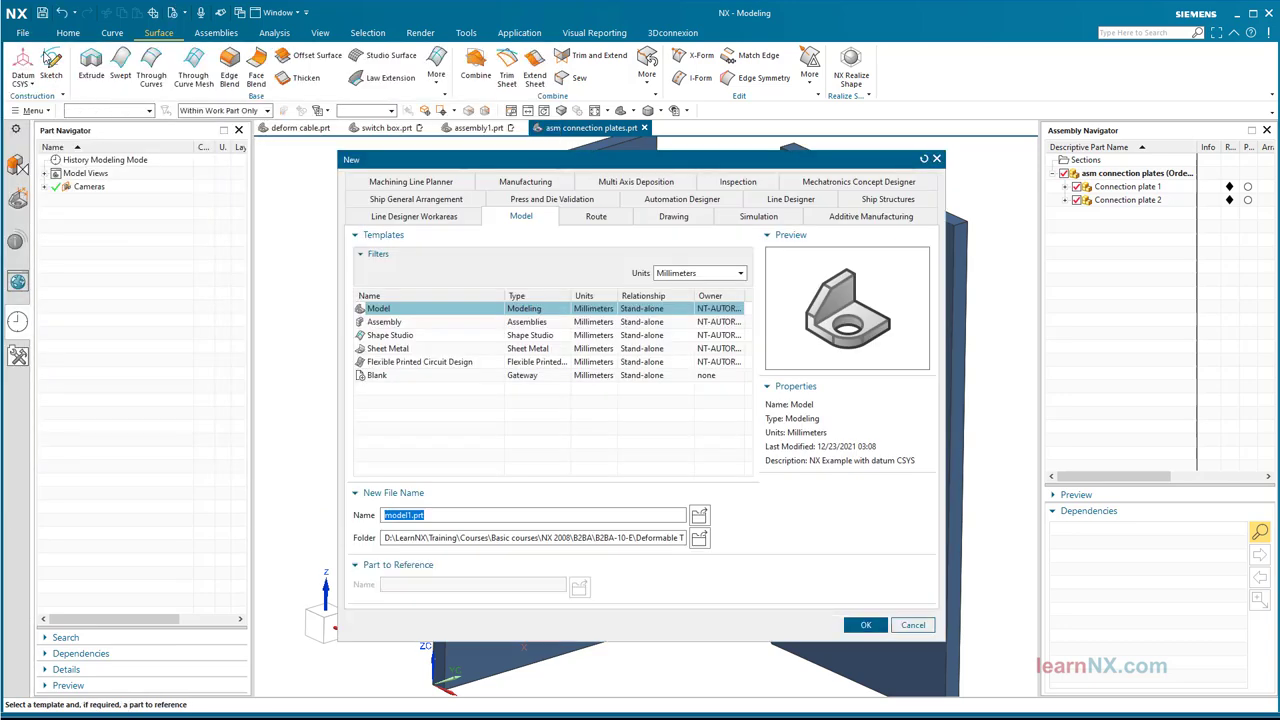
{"action": "type", "text": "deform tube"}
{"action": "left_click", "coordinate": [866, 625]}
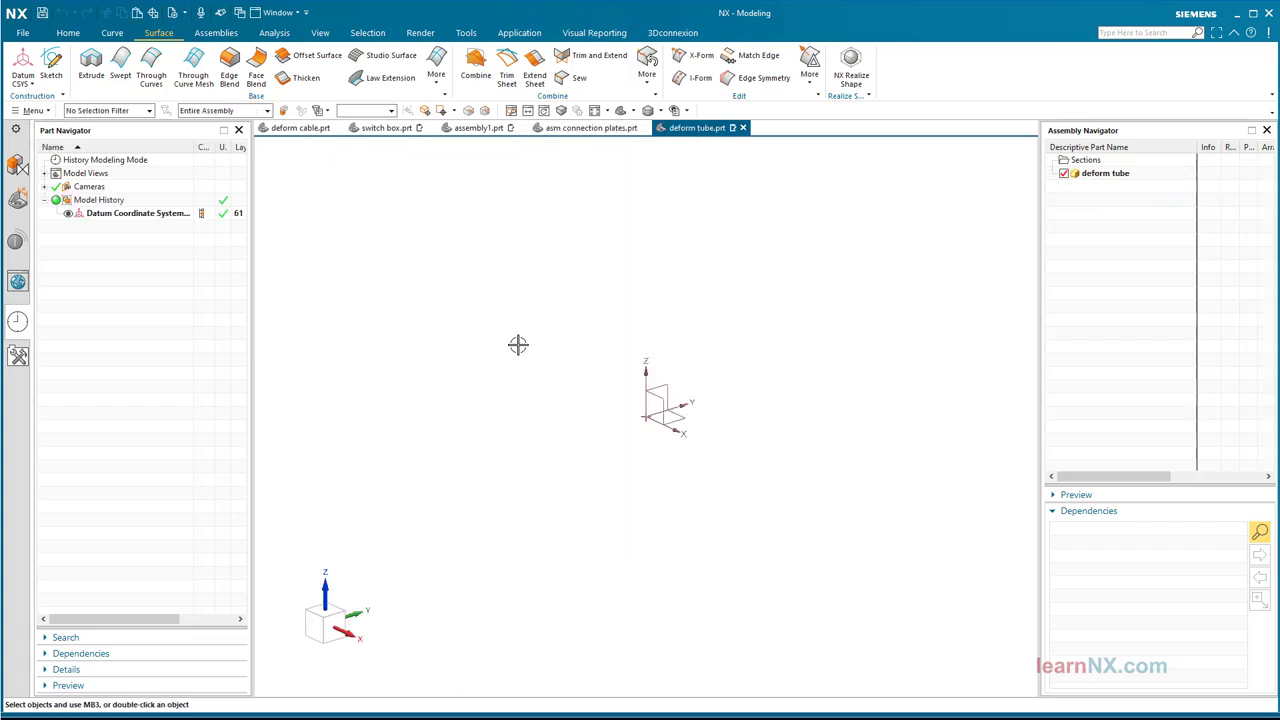
Define a Dynamic datum coordinate system referenced to the part's existing one and set its origin to X 100, Y 100, Z 100 mm.
{"action": "scroll", "coordinate": [307, 83], "scroll_direction": "up", "scroll_amount": 1}
{"action": "left_click", "coordinate": [22, 83]}
{"action": "left_click", "coordinate": [40, 131]}
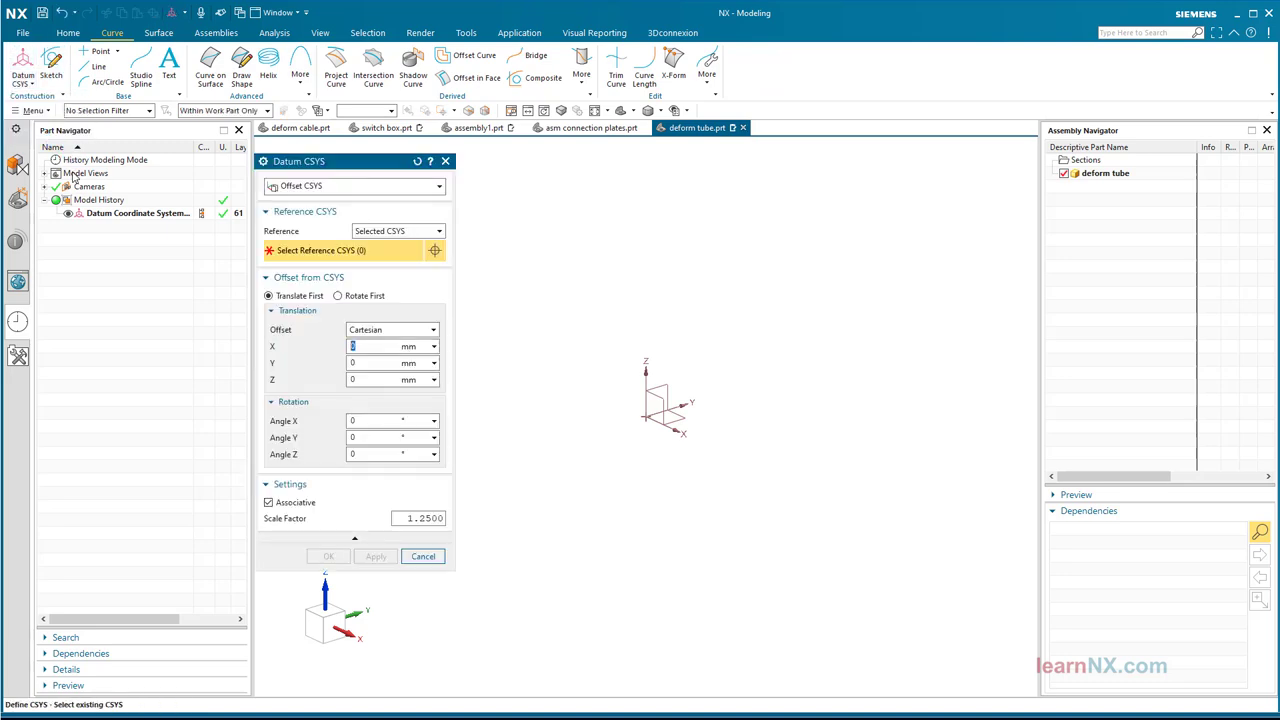
{"action": "left_click", "coordinate": [283, 190]}
{"action": "left_click", "coordinate": [300, 206]}
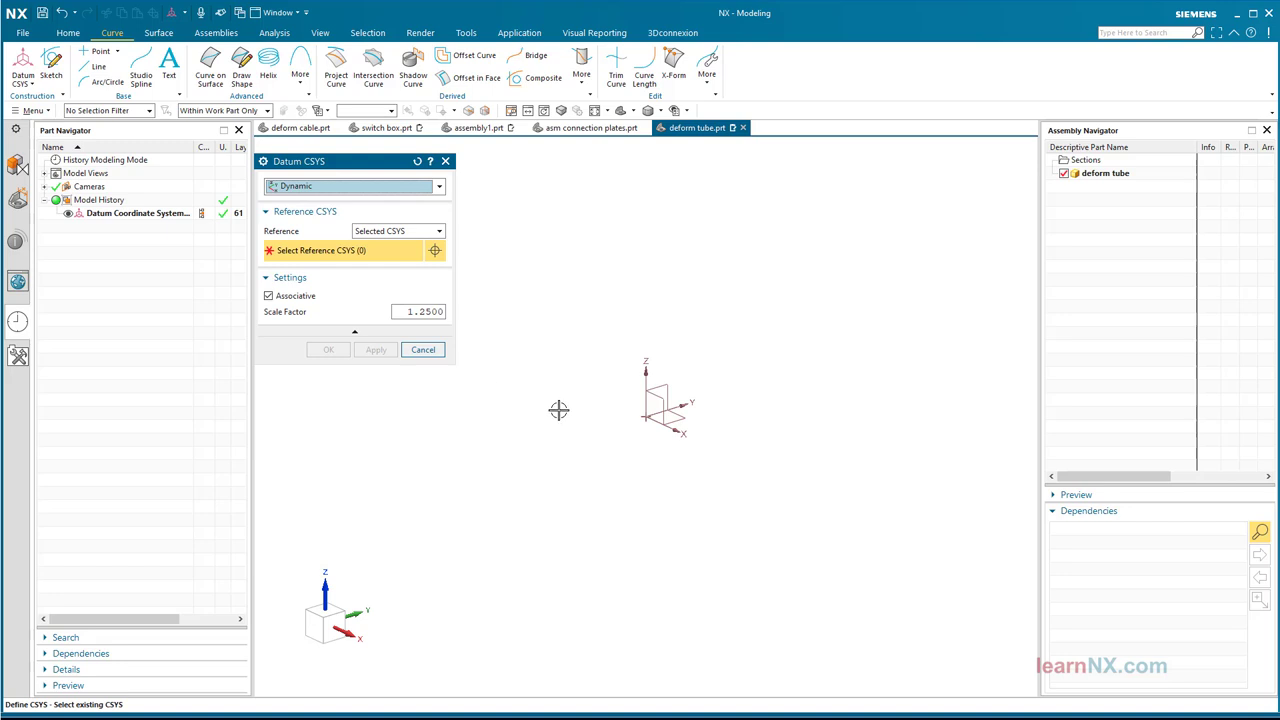
{"action": "left_click", "coordinate": [640, 418]}
{"action": "left_click", "coordinate": [630, 418]}
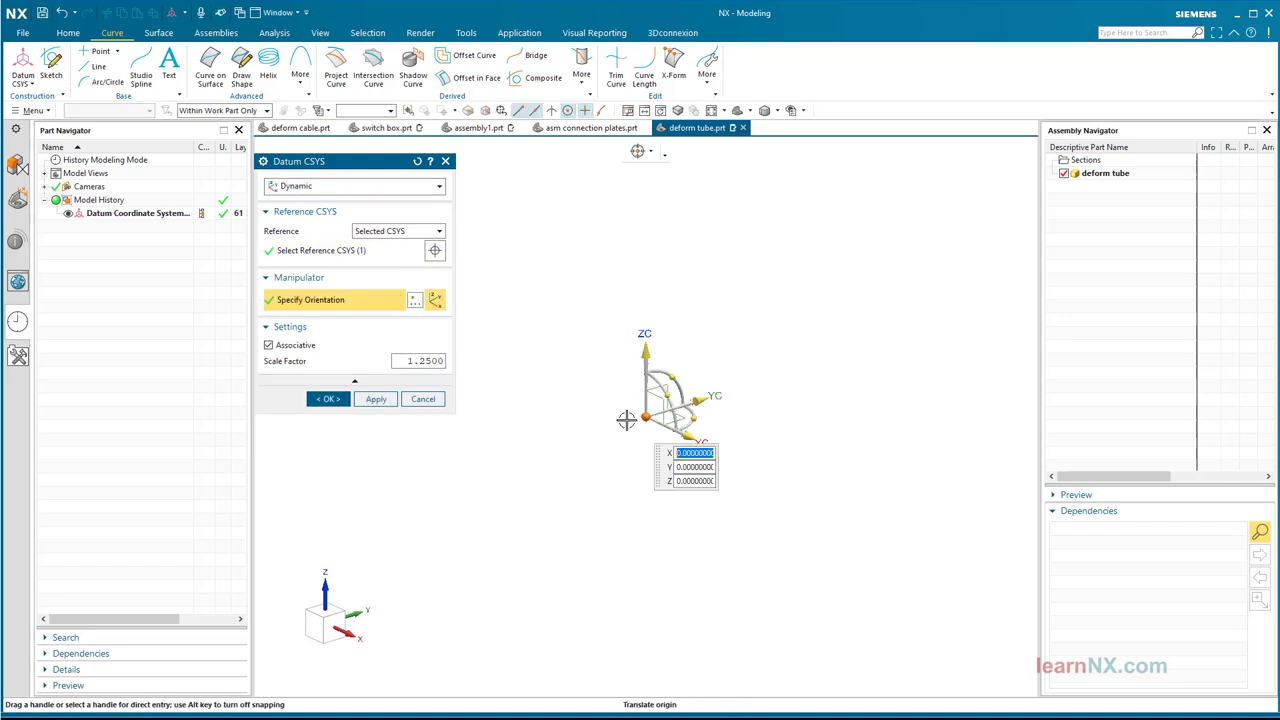
{"action": "type", "text": "100"}
{"action": "key", "text": "Tab"}
{"action": "type", "text": "100"}
{"action": "key", "text": "Tab"}
{"action": "type", "text": "100"}
{"action": "key", "text": "Return"}
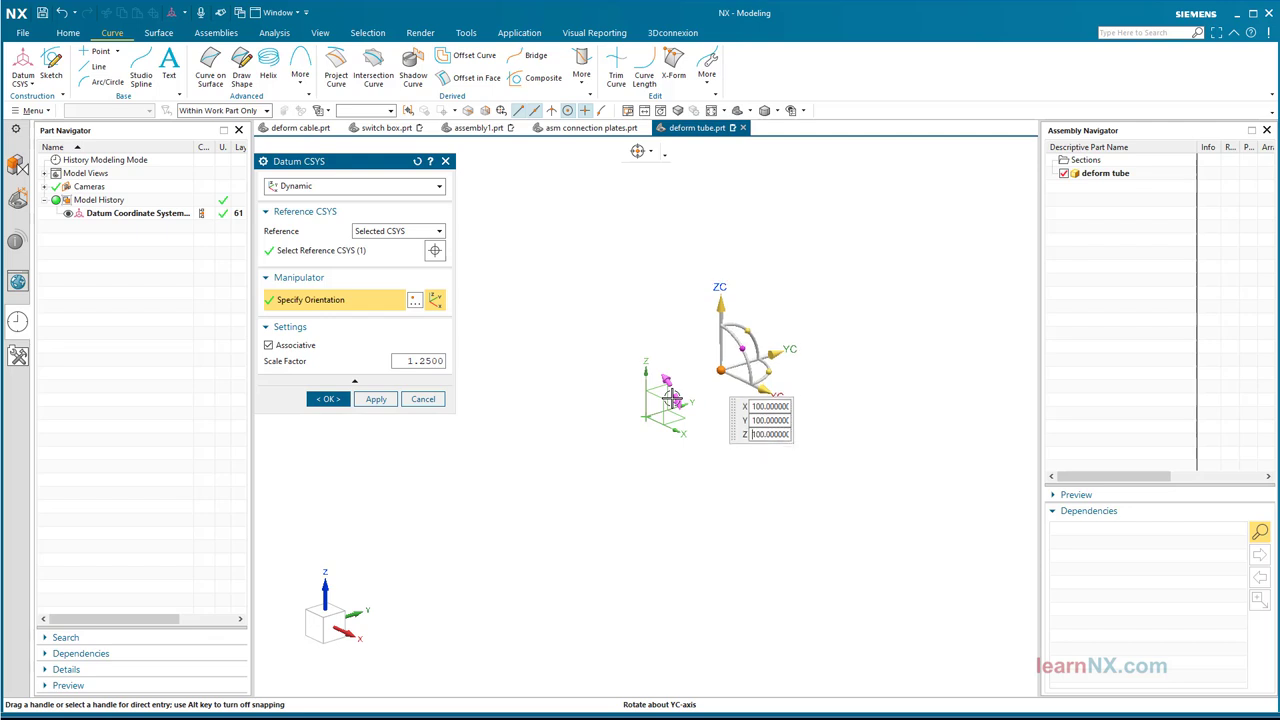
Rotate the new datum coordinate system 100° about its X axis and create it.
{"action": "left_click", "coordinate": [746, 327]}
{"action": "type", "text": "100"}
{"action": "key", "text": "Return"}
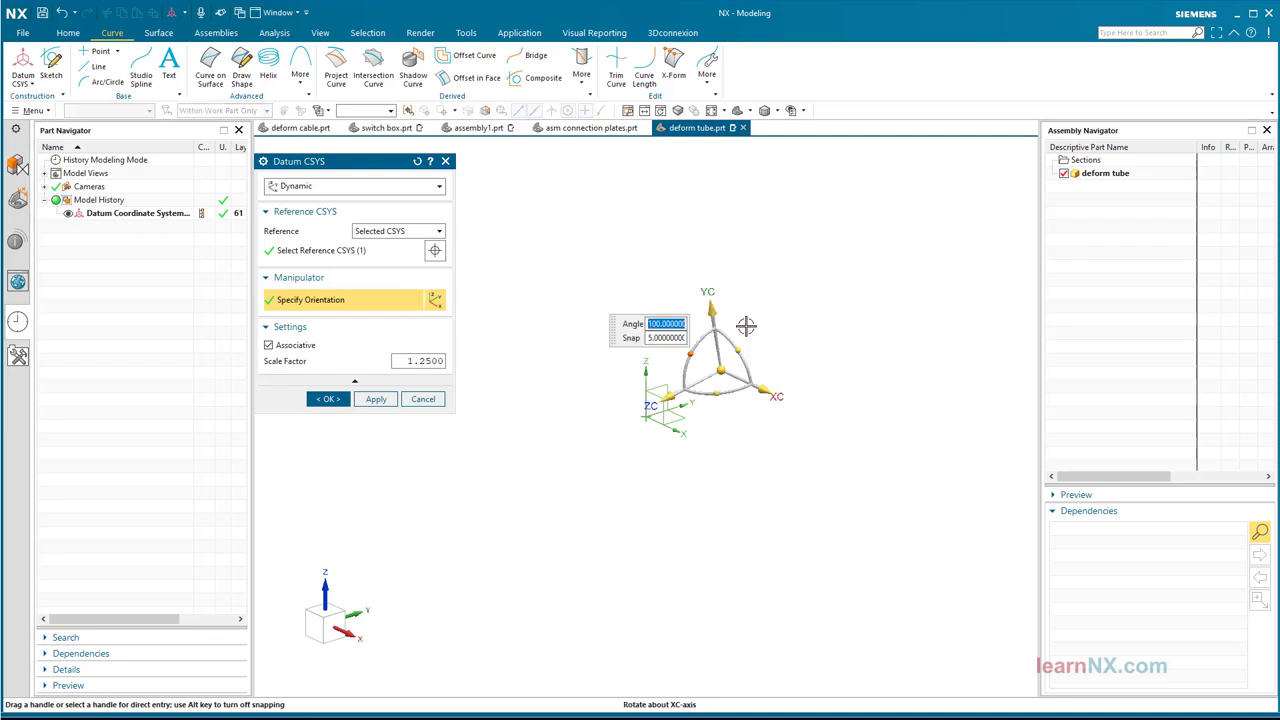
{"action": "left_click", "coordinate": [326, 398]}
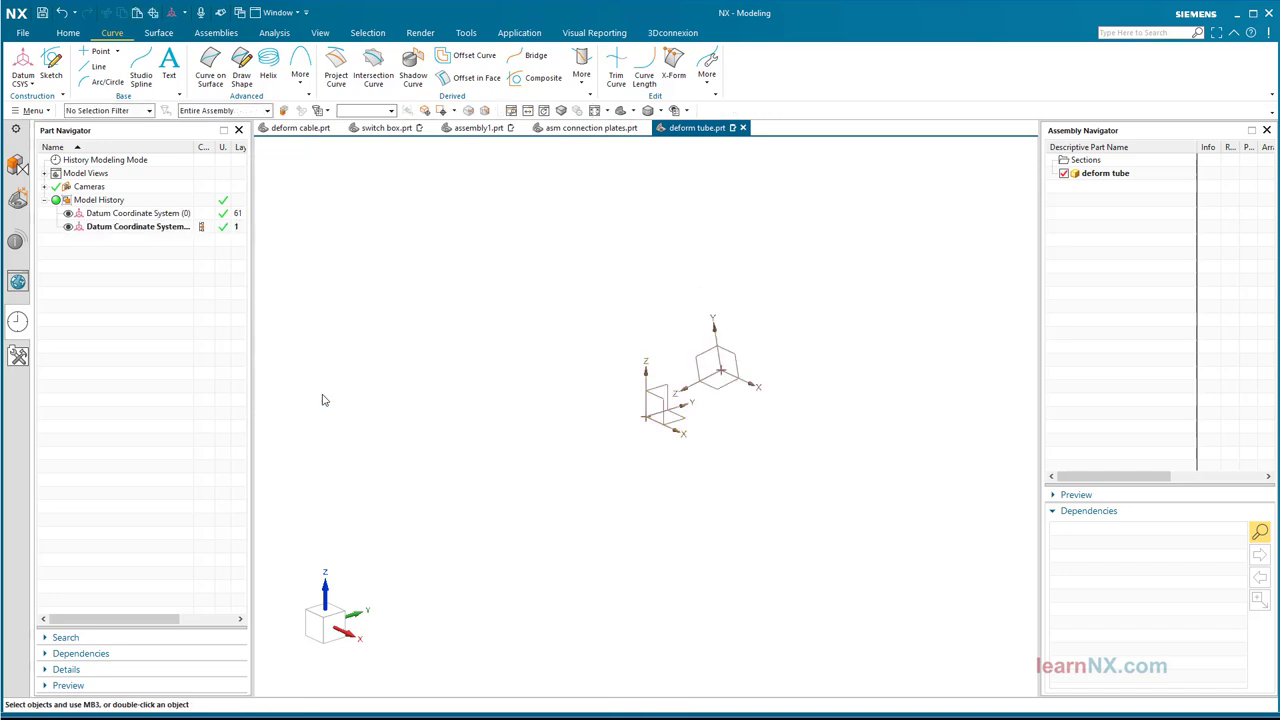
Rename the original datum coordinate system to ref pos 1 and the new one to ref pos 2.
{"action": "left_click", "coordinate": [140, 213]}
{"action": "left_click", "coordinate": [142, 215]}
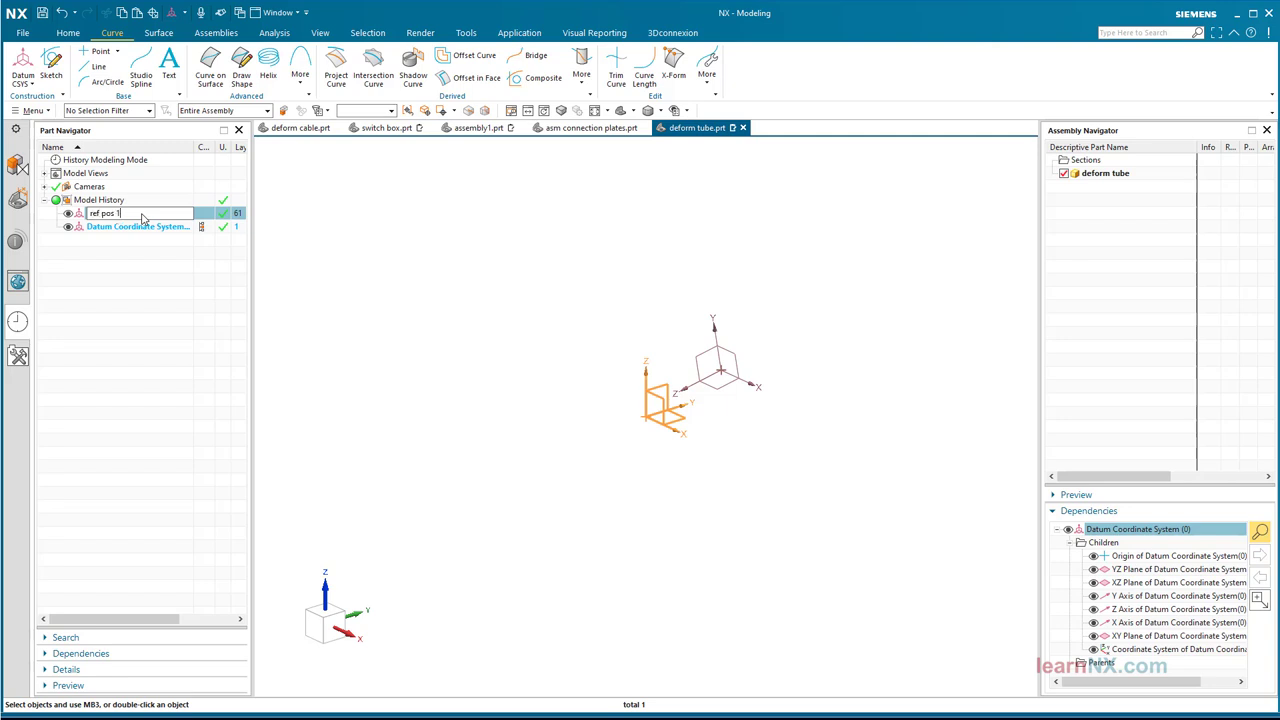
{"action": "key", "text": "Return"}
{"action": "left_click", "coordinate": [145, 228]}
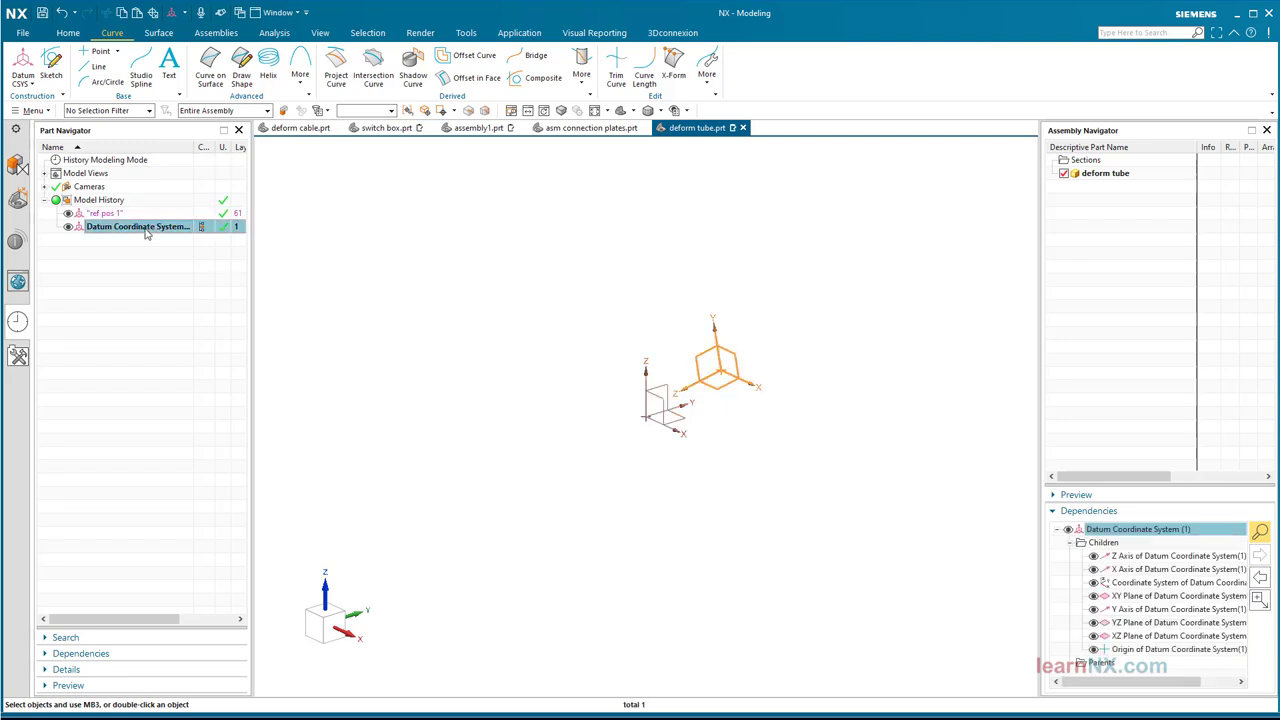
{"action": "left_click", "coordinate": [145, 229]}
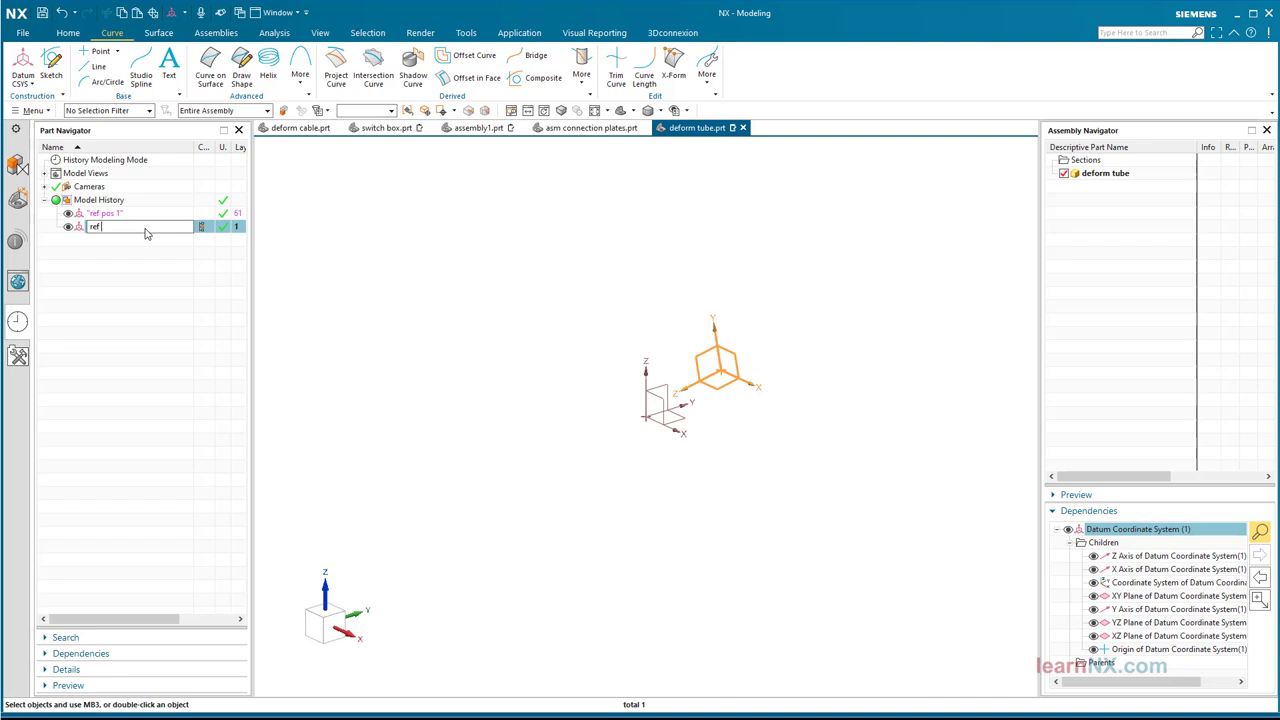
{"action": "key", "text": "Return"}
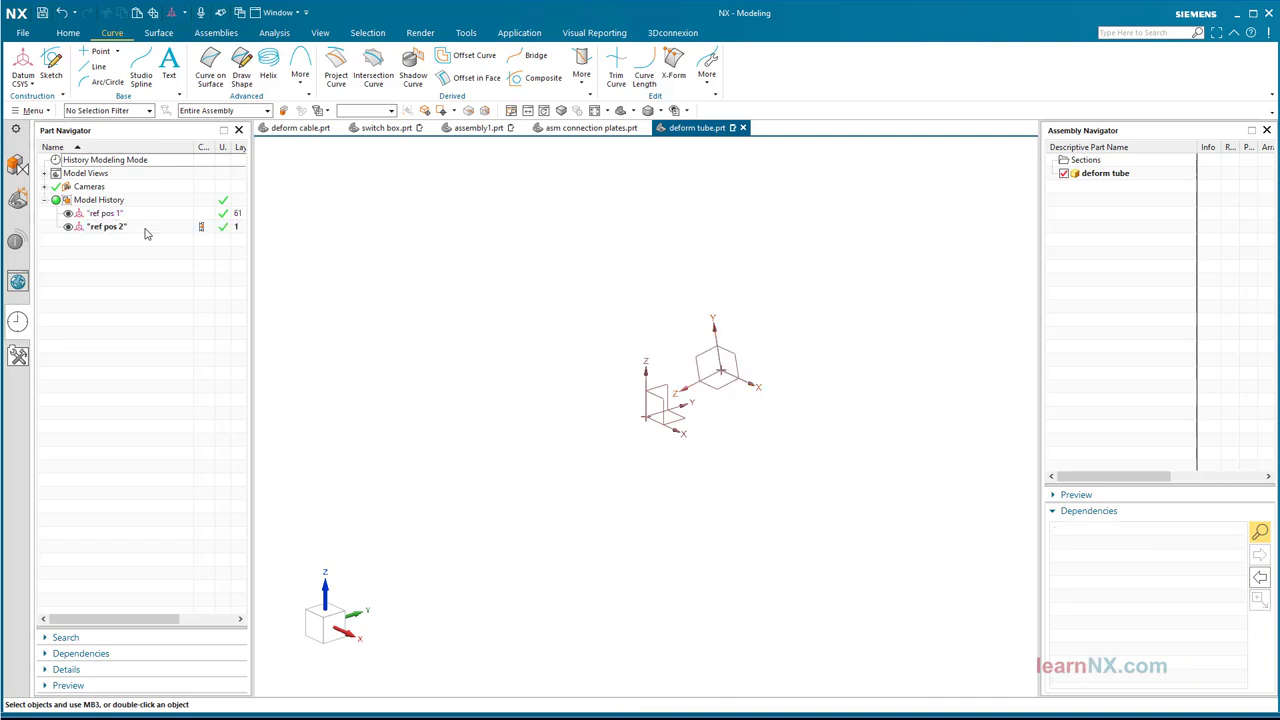
Create two associative Offset CSYS datums with zero offset and rotation, one referenced to ref pos 1 and the other to ref pos 2.
{"action": "left_click", "coordinate": [30, 84]}
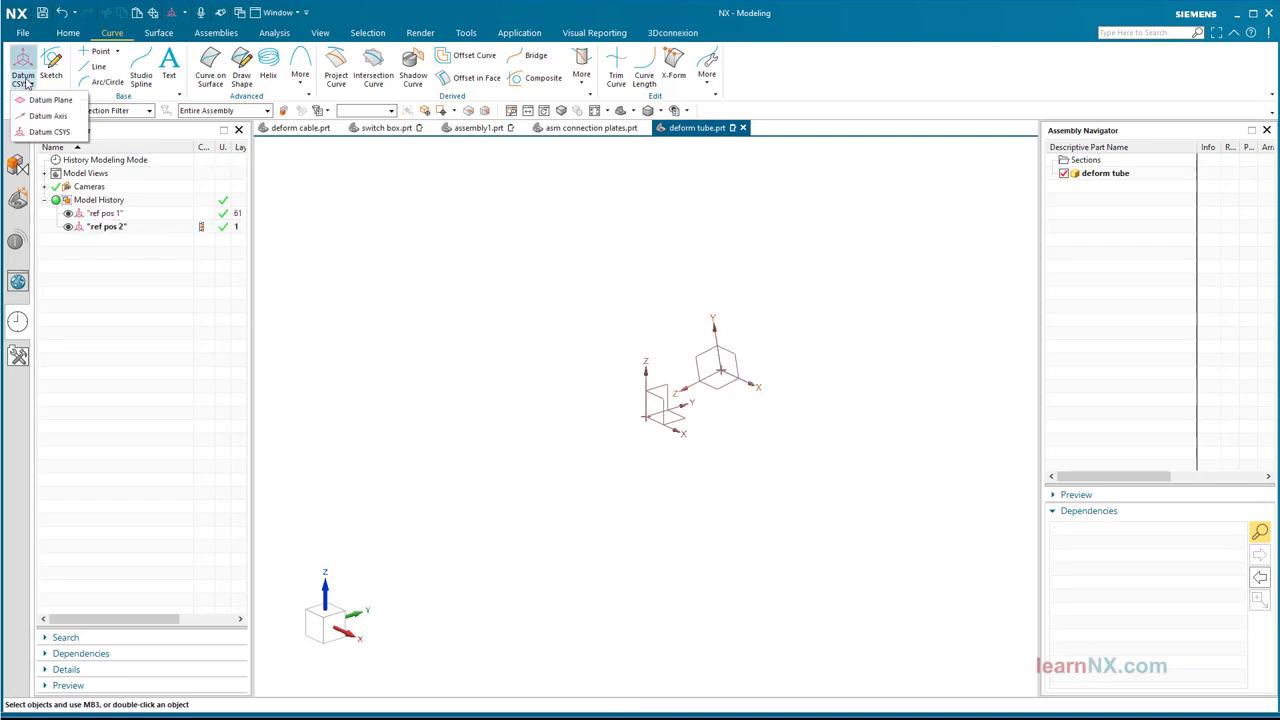
{"action": "left_click", "coordinate": [60, 135]}
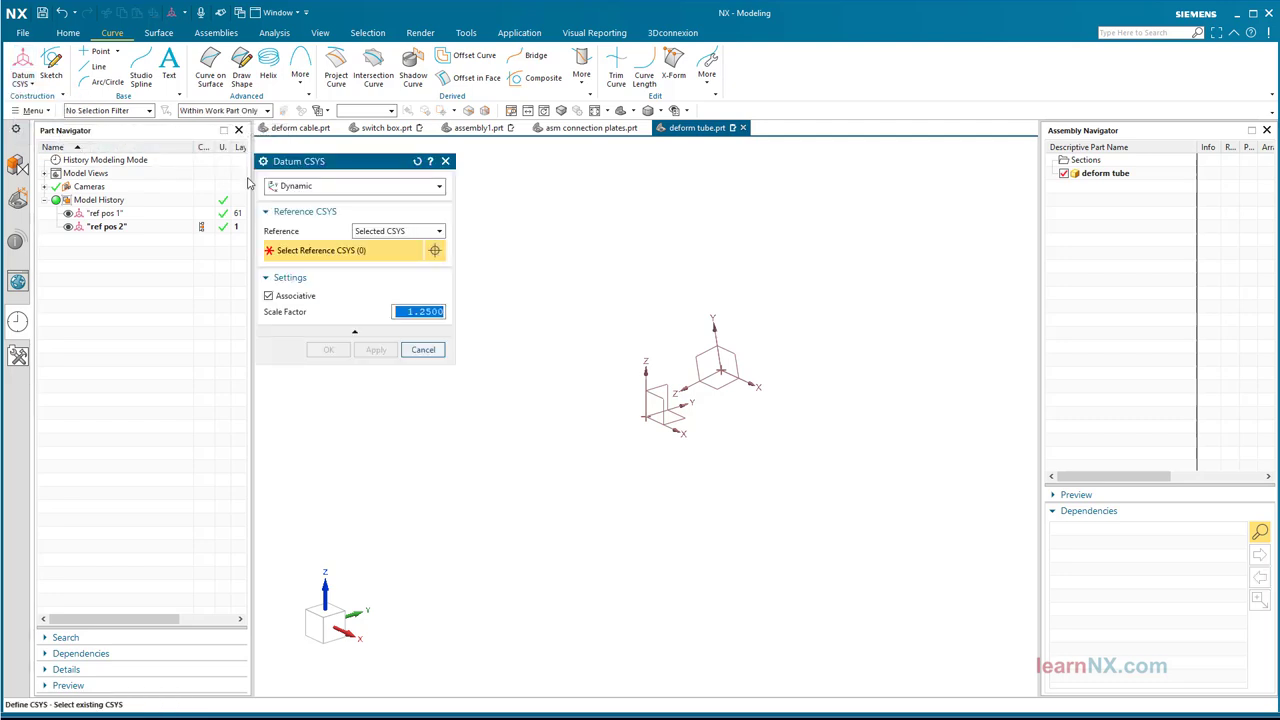
{"action": "left_click", "coordinate": [302, 187]}
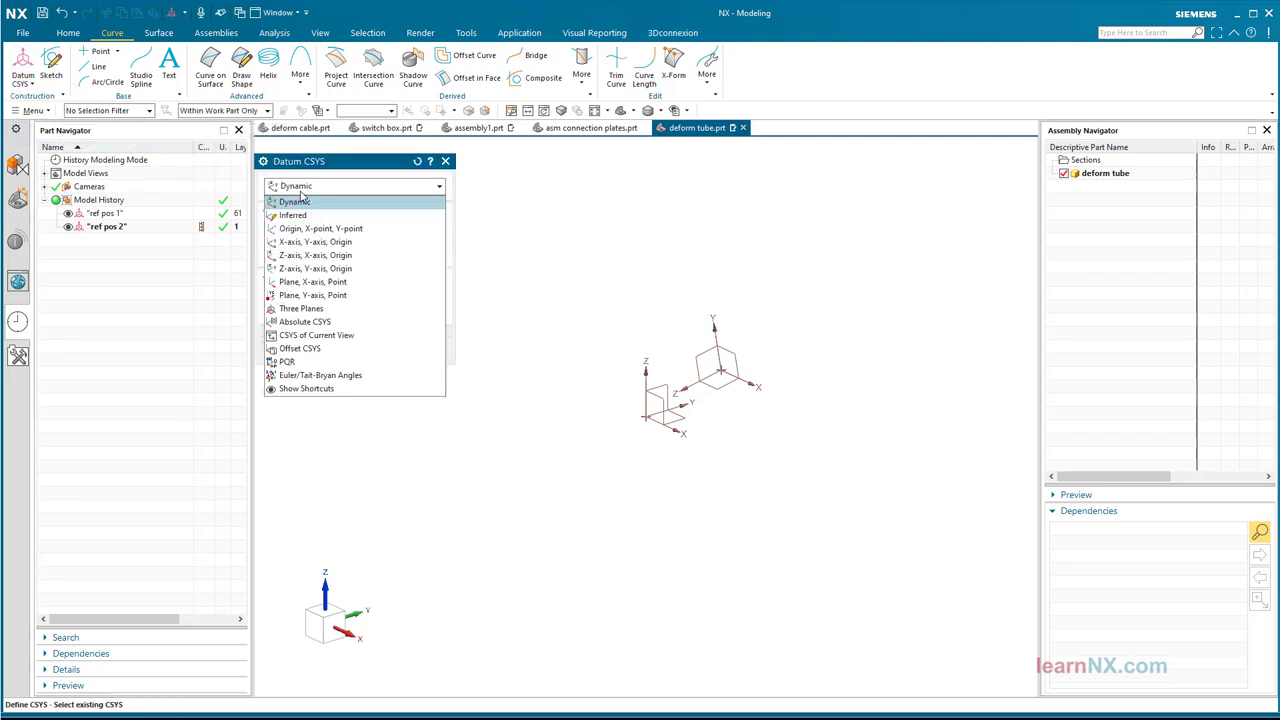
{"action": "left_click", "coordinate": [307, 350]}
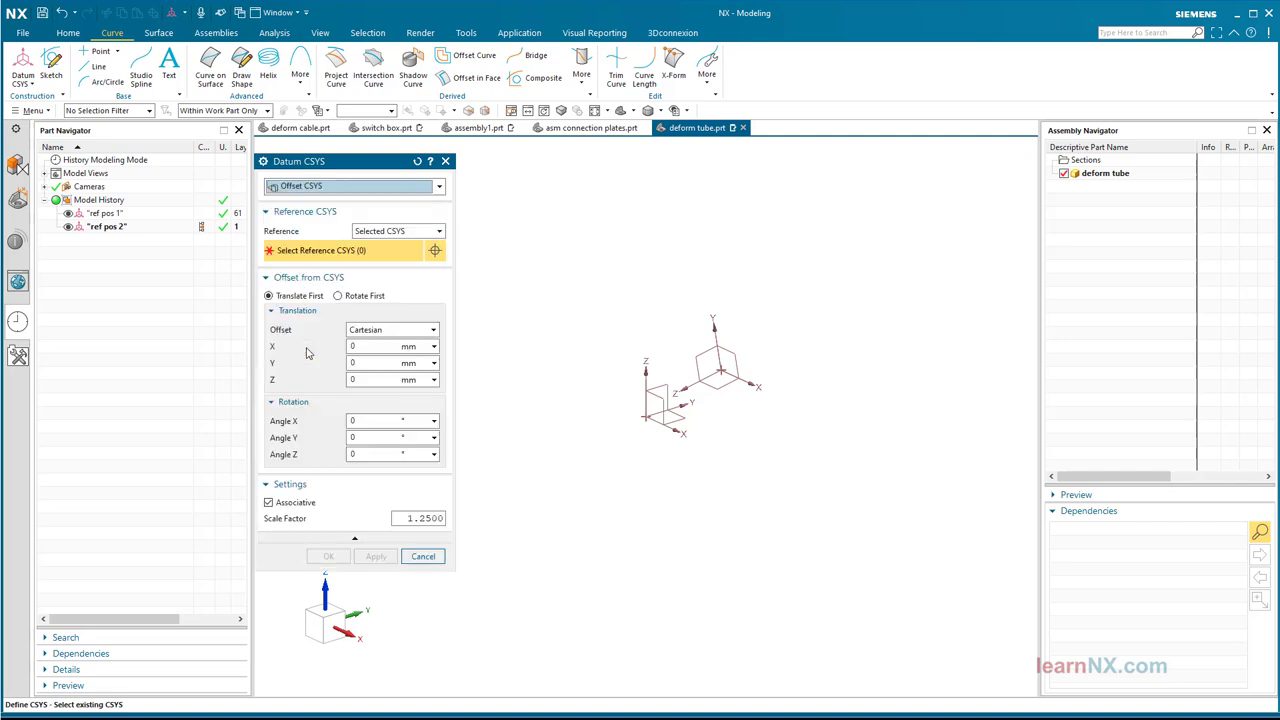
{"action": "left_click", "coordinate": [617, 425]}
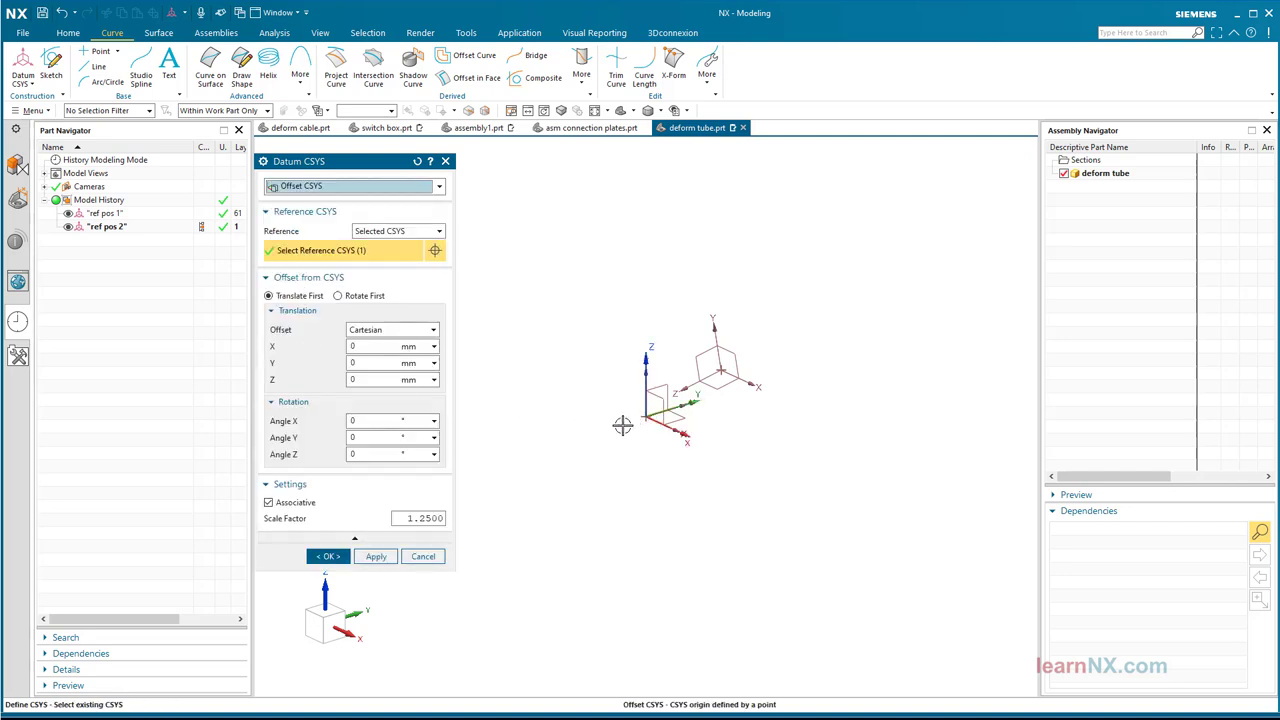
{"action": "left_click", "coordinate": [370, 558]}
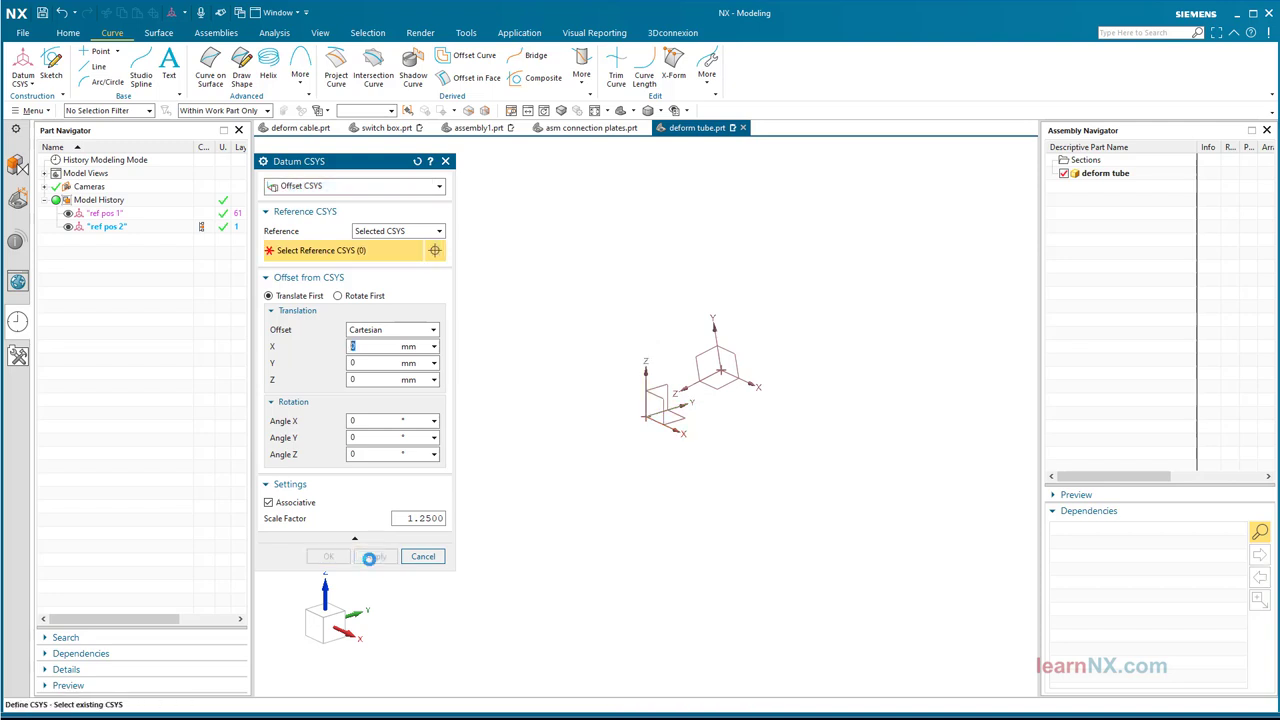
{"action": "left_click", "coordinate": [723, 425]}
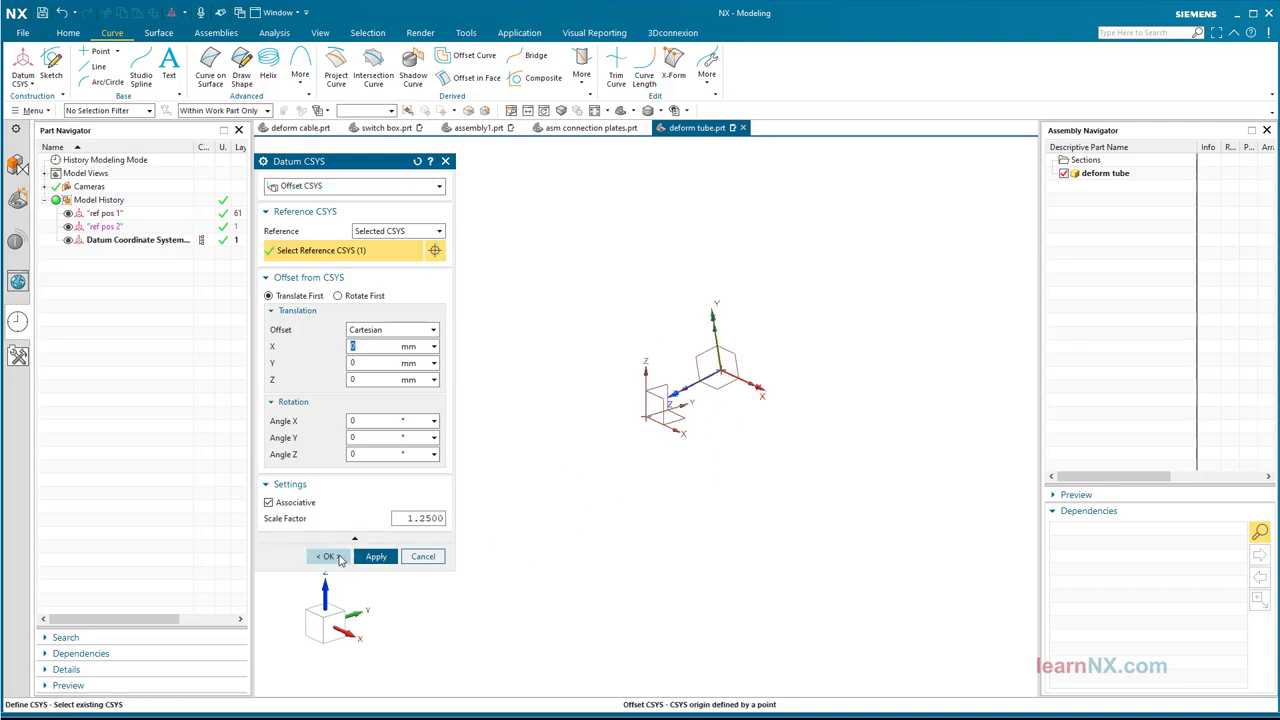
{"action": "left_click", "coordinate": [330, 556]}
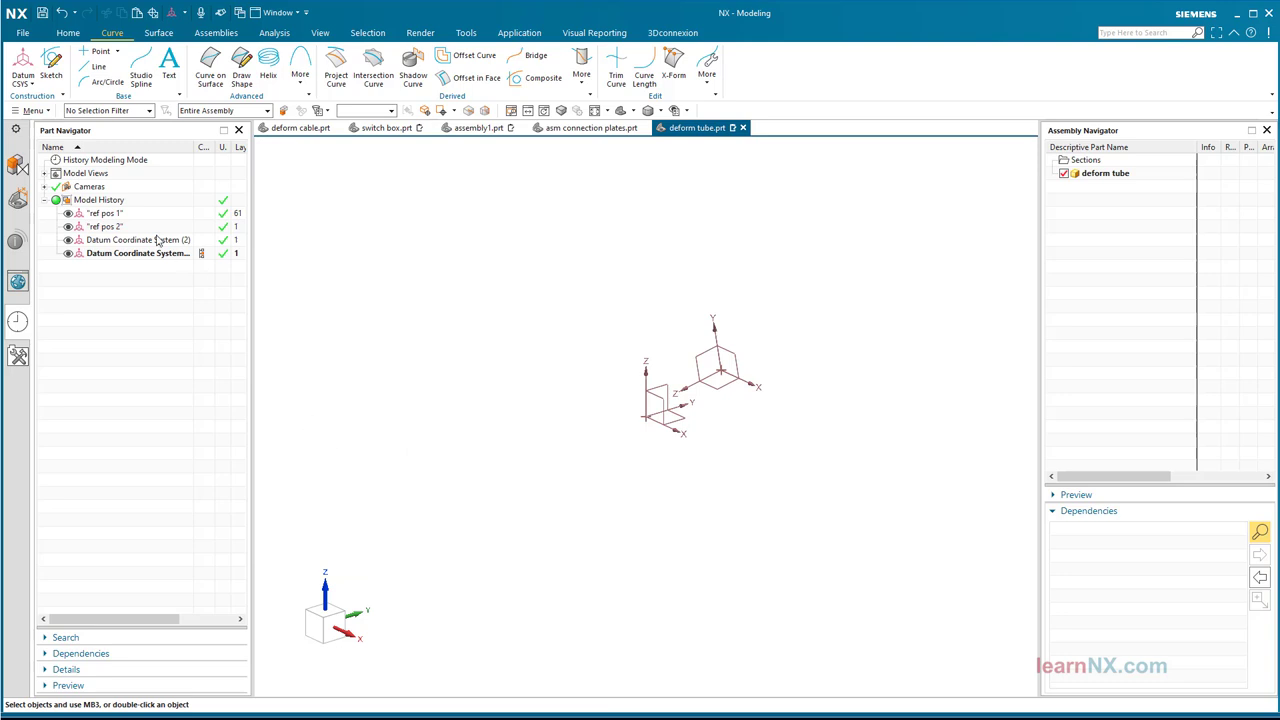
Rename the offset datum coordinate system at ref pos 1 to pos 1 and the one at ref pos 2 to pos 2.
{"action": "left_click", "coordinate": [157, 241]}
{"action": "left_click", "coordinate": [157, 243]}
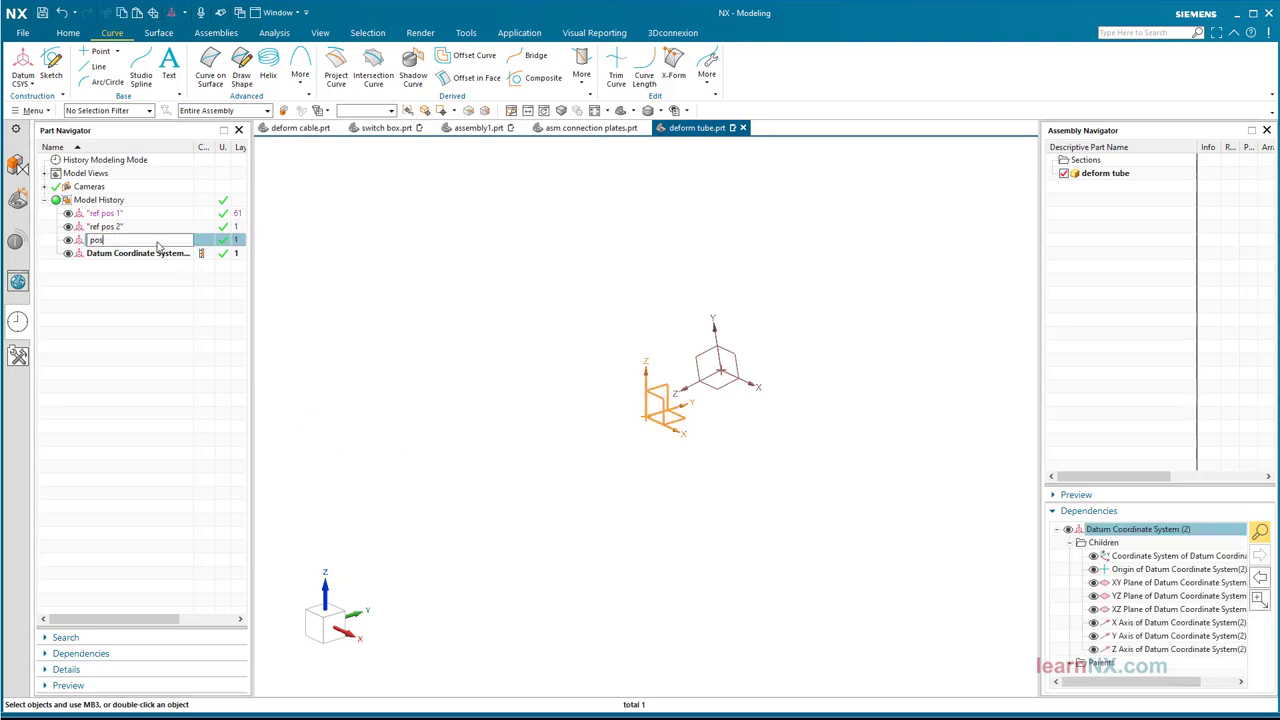
{"action": "key", "text": "Return"}
{"action": "left_click", "coordinate": [117, 255]}
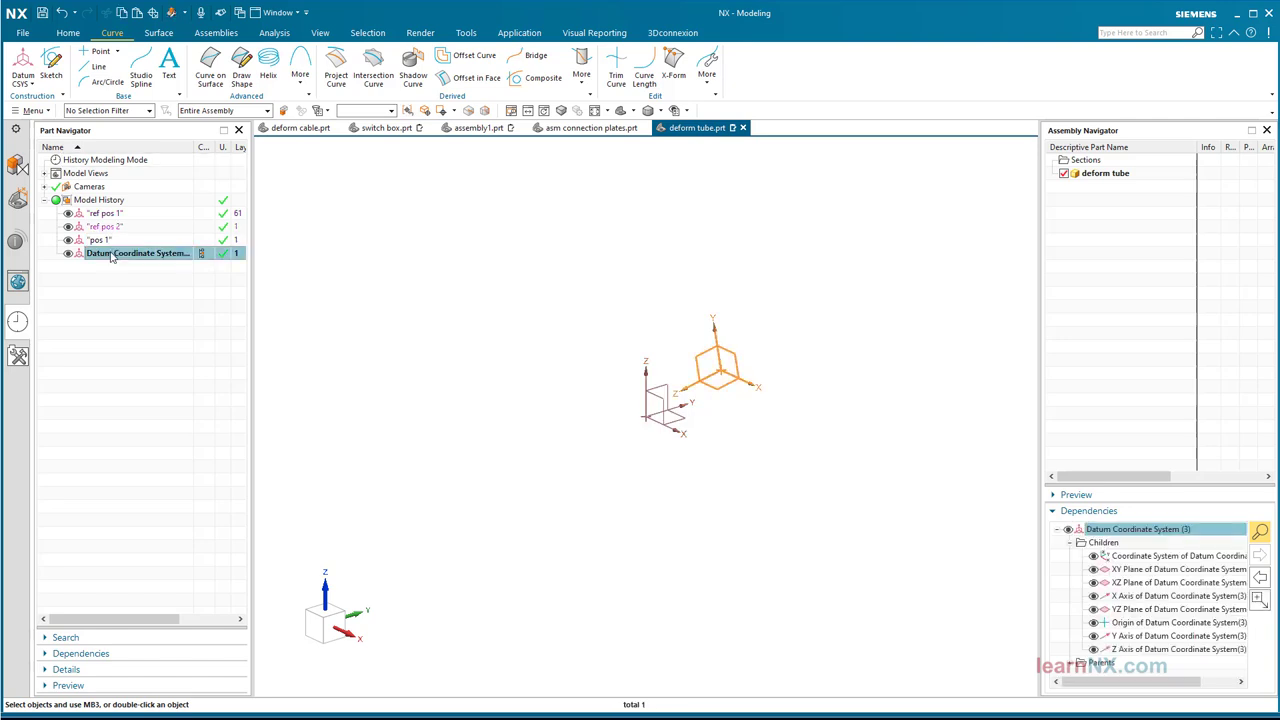
{"action": "left_click", "coordinate": [112, 255]}
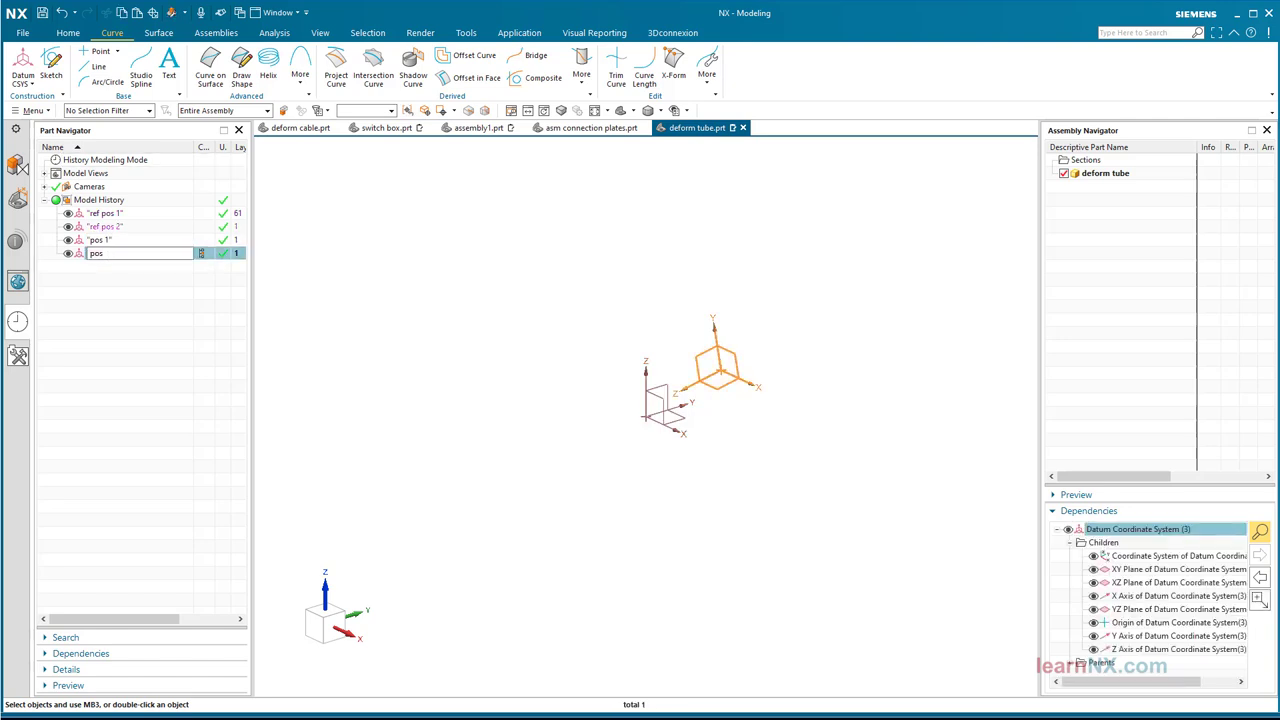
{"action": "key", "text": "Return"}
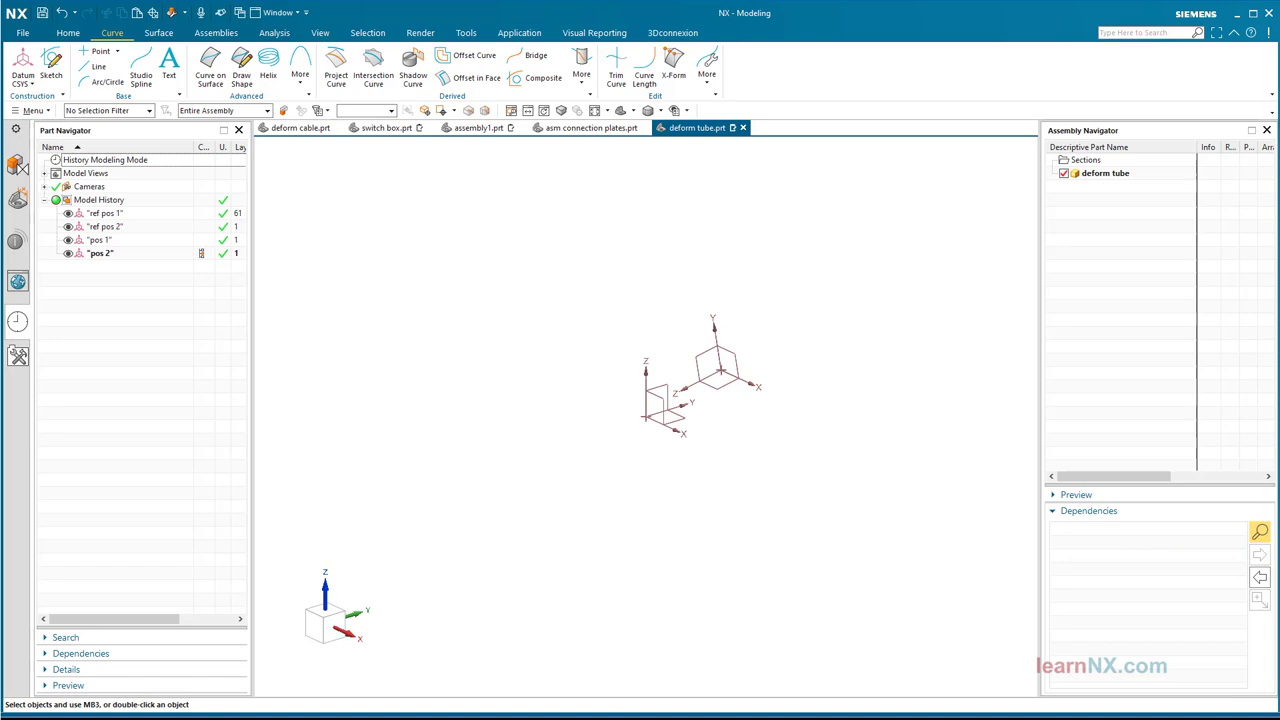
Create an associative line from the origin of pos 1, normal to its XY plane, ending at the XZ plane of pos 2.
{"action": "left_click", "coordinate": [97, 66]}
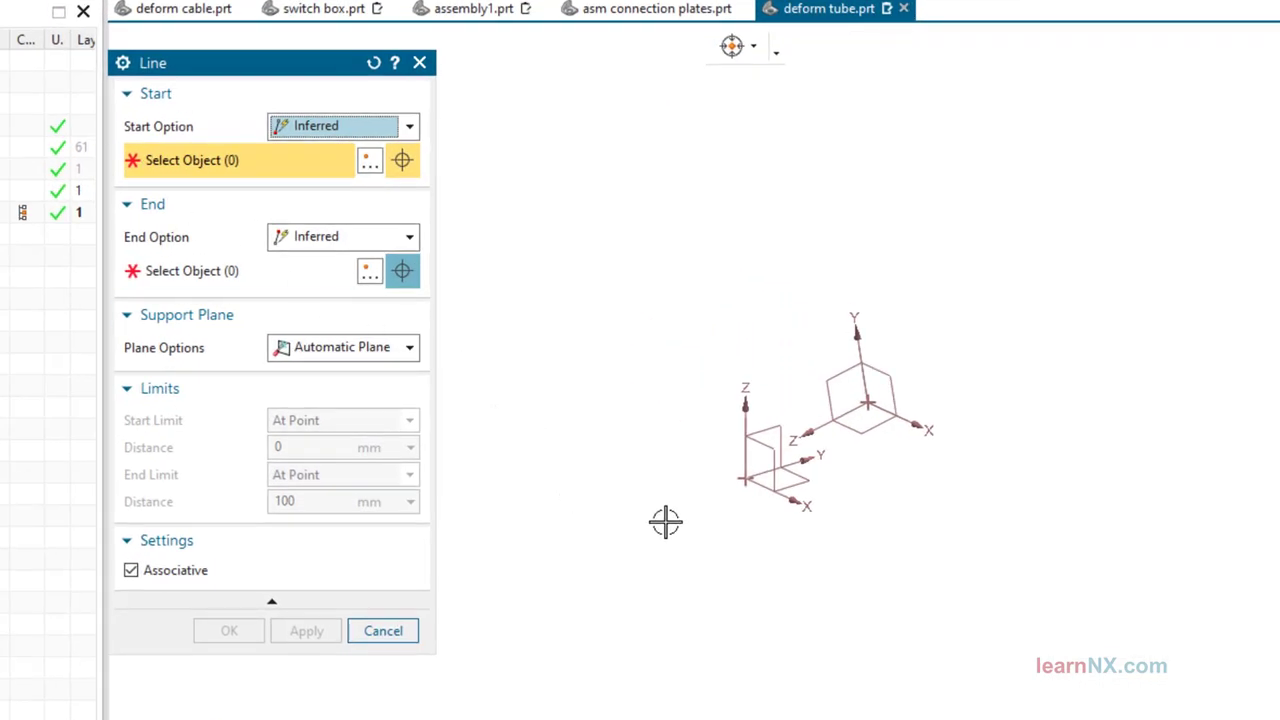
{"action": "left_click", "coordinate": [740, 482]}
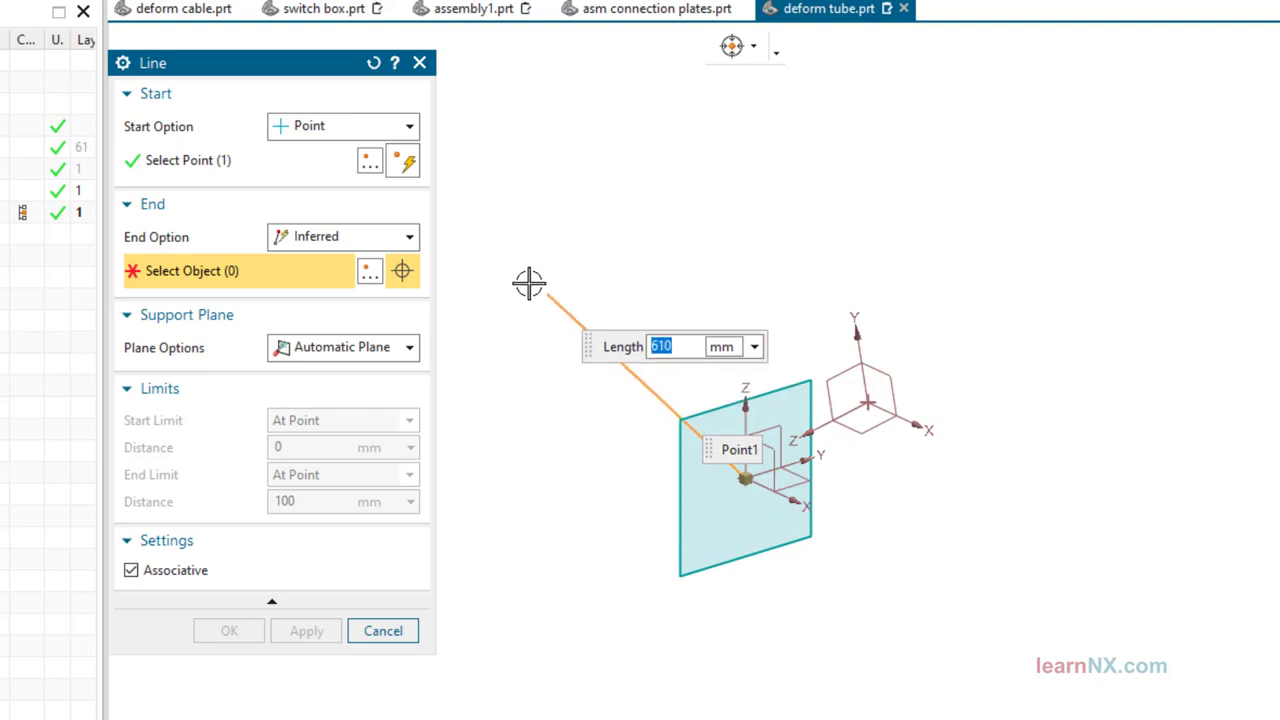
{"action": "left_click", "coordinate": [392, 240]}
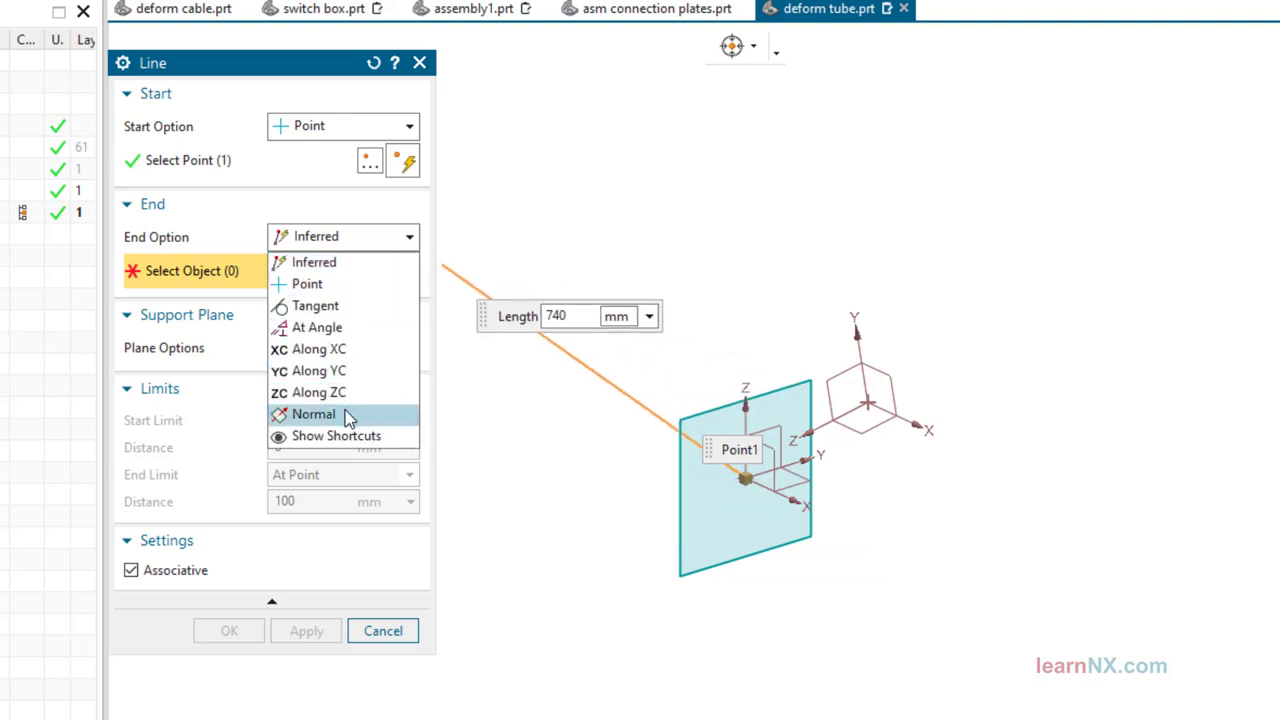
{"action": "left_click", "coordinate": [313, 414]}
{"action": "left_click", "coordinate": [785, 490]}
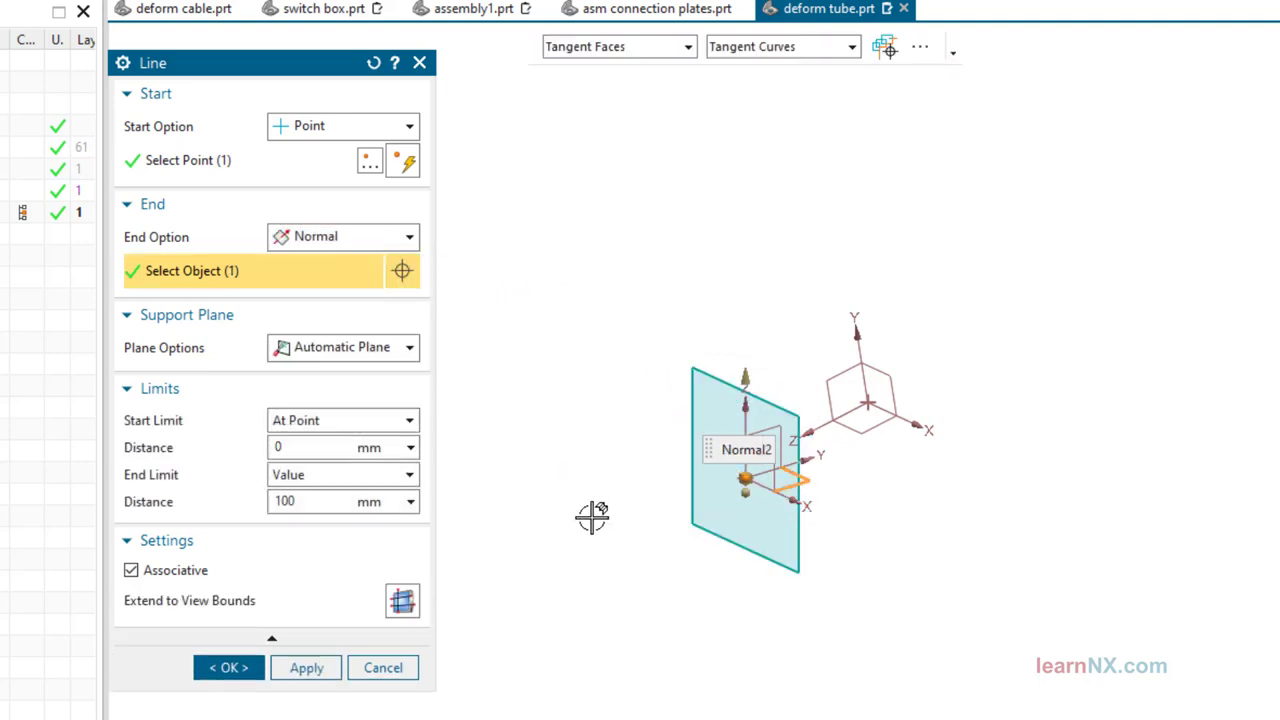
{"action": "left_click", "coordinate": [406, 476]}
{"action": "left_click", "coordinate": [372, 515]}
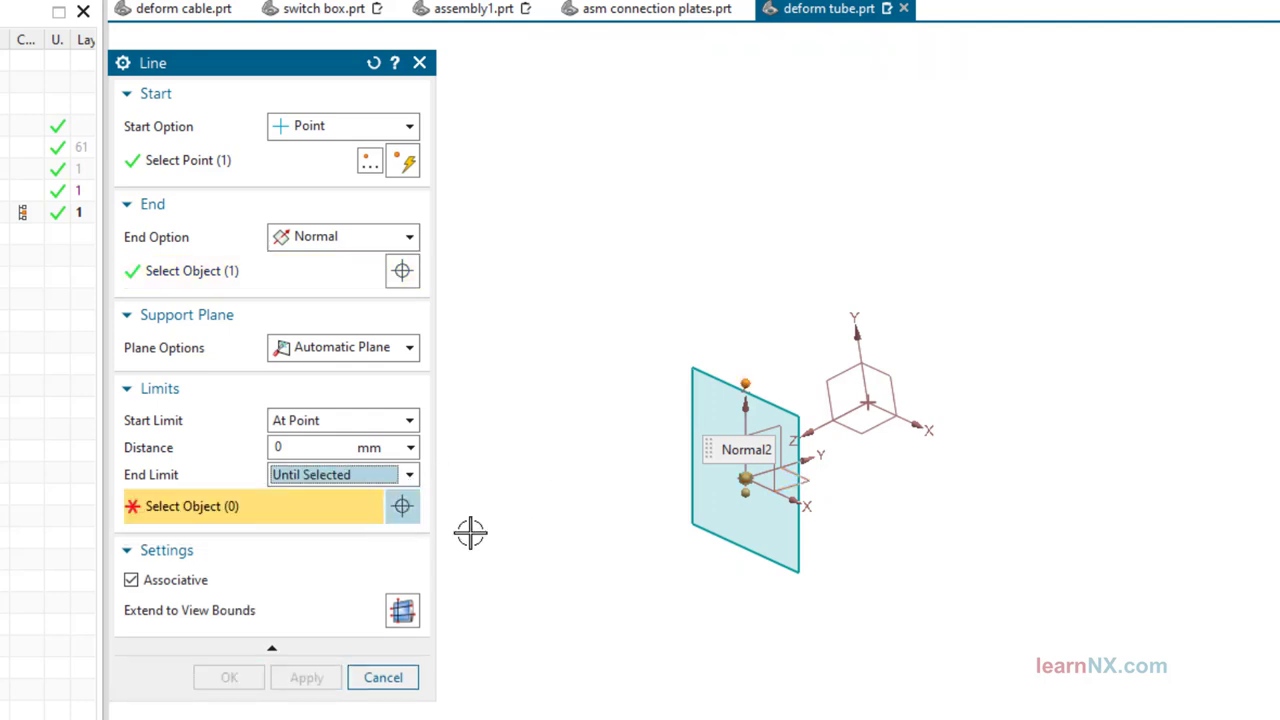
{"action": "left_click", "coordinate": [856, 462]}
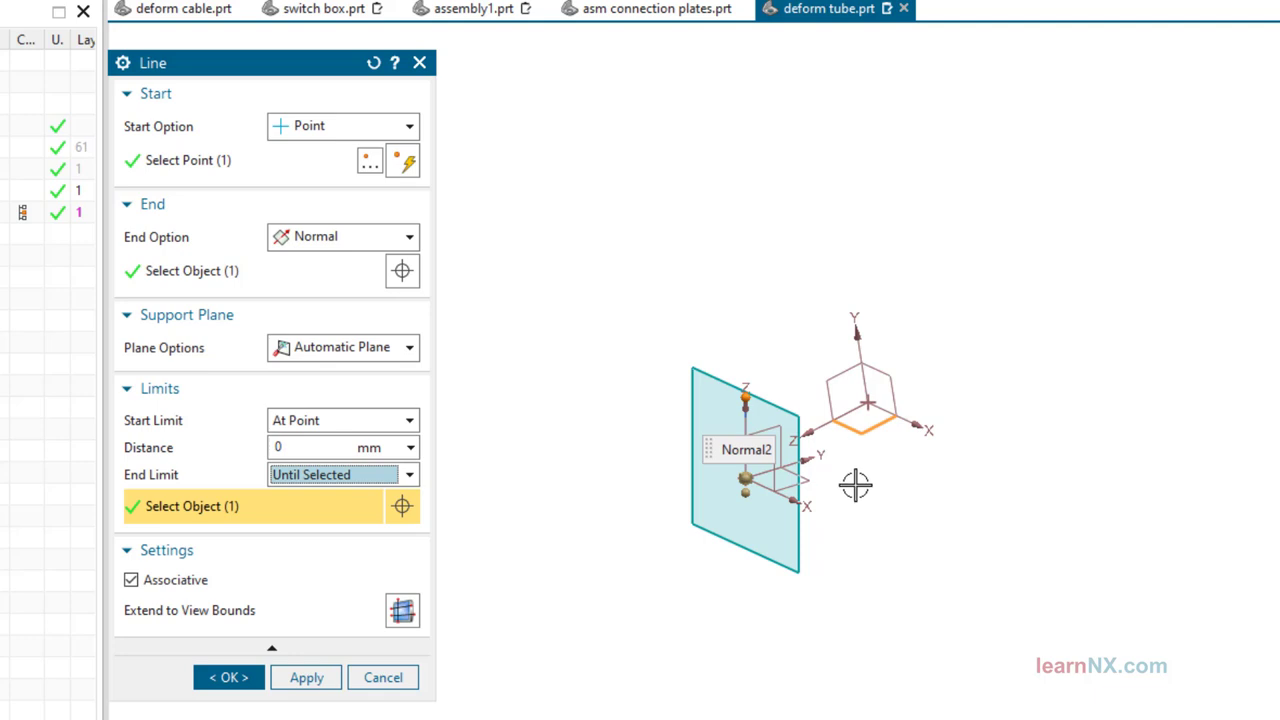
{"action": "left_click", "coordinate": [306, 677]}
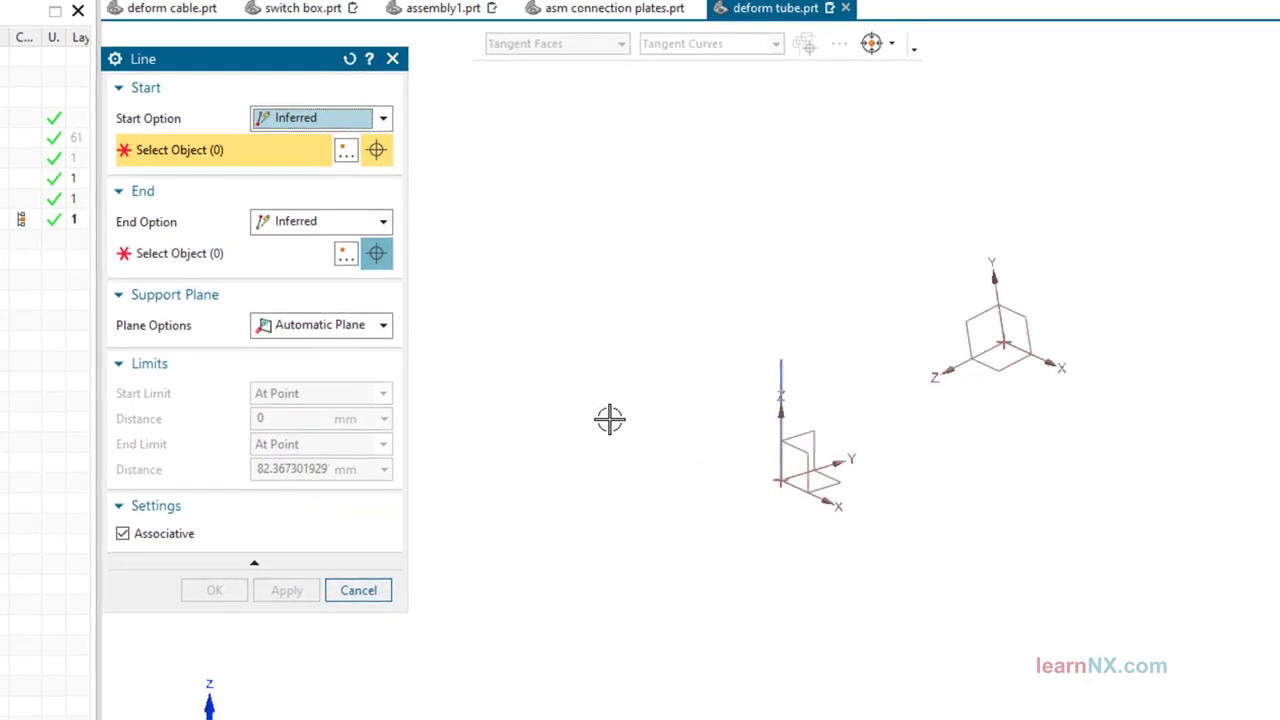
Create an associative line from the origin of pos 2, normal to its XY plane, ending at the XZ plane of pos 1.
{"action": "scroll", "coordinate": [610, 420], "scroll_direction": "up", "scroll_amount": 3}
{"action": "middle_click_drag", "start_coordinate": [666, 429], "coordinate": [500, 466], "text": "shift"}
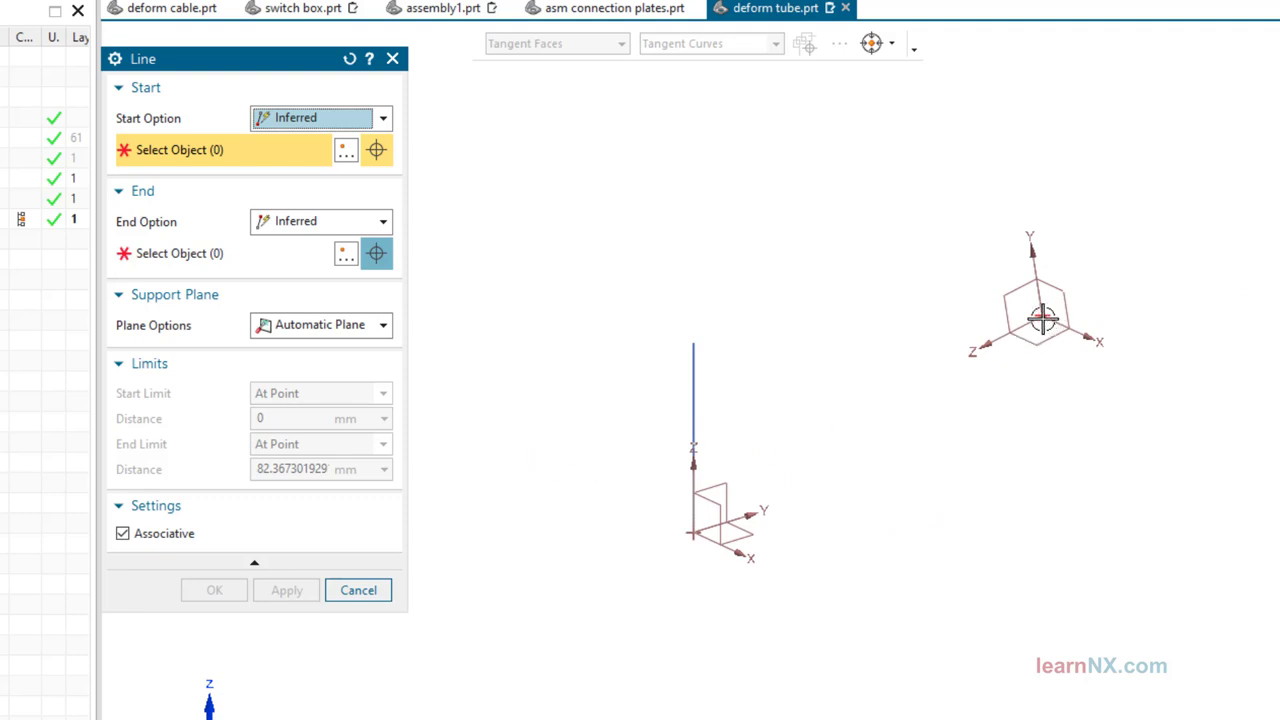
{"action": "left_click", "coordinate": [1042, 316]}
{"action": "left_click", "coordinate": [383, 221]}
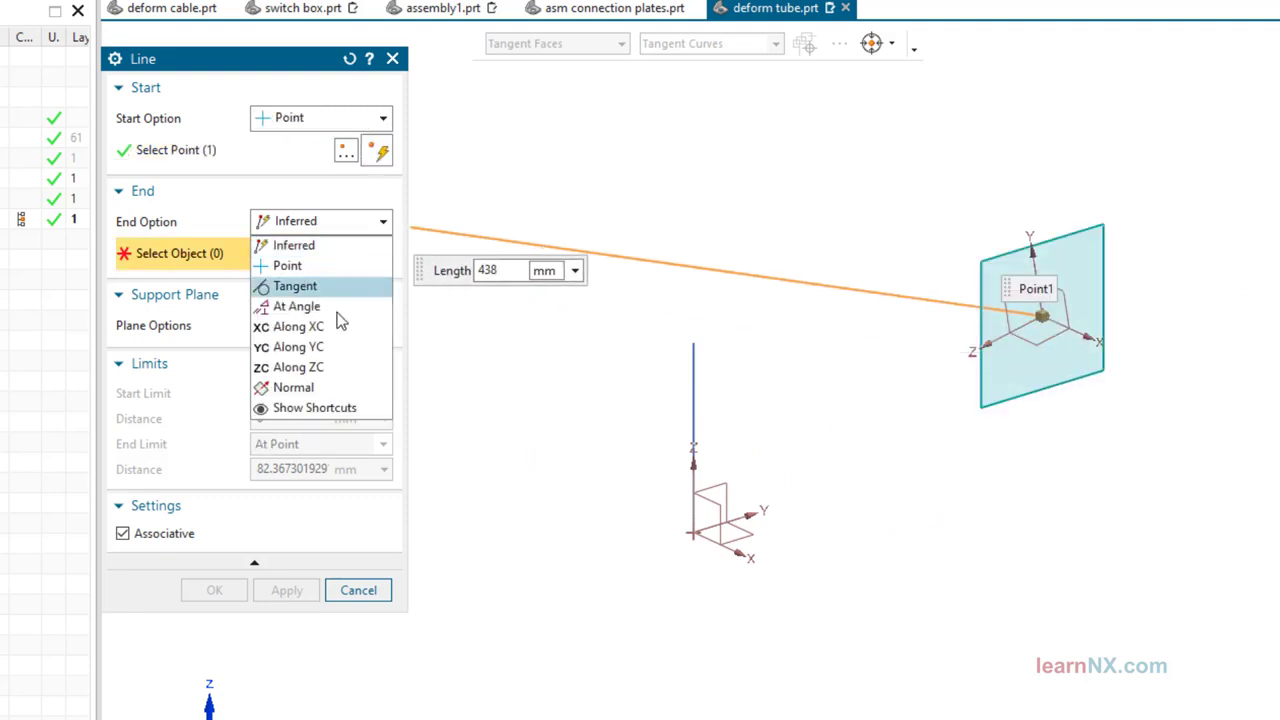
{"action": "left_click", "coordinate": [300, 388]}
{"action": "left_click", "coordinate": [988, 365]}
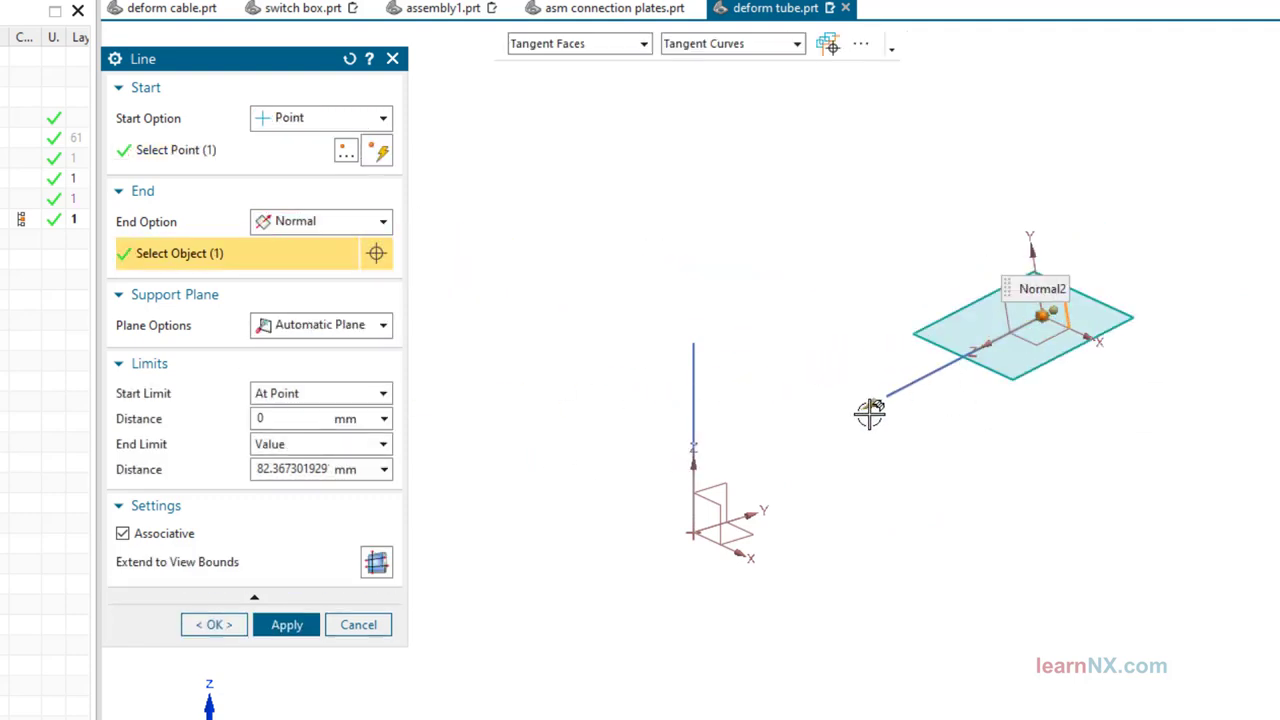
{"action": "left_click", "coordinate": [381, 444]}
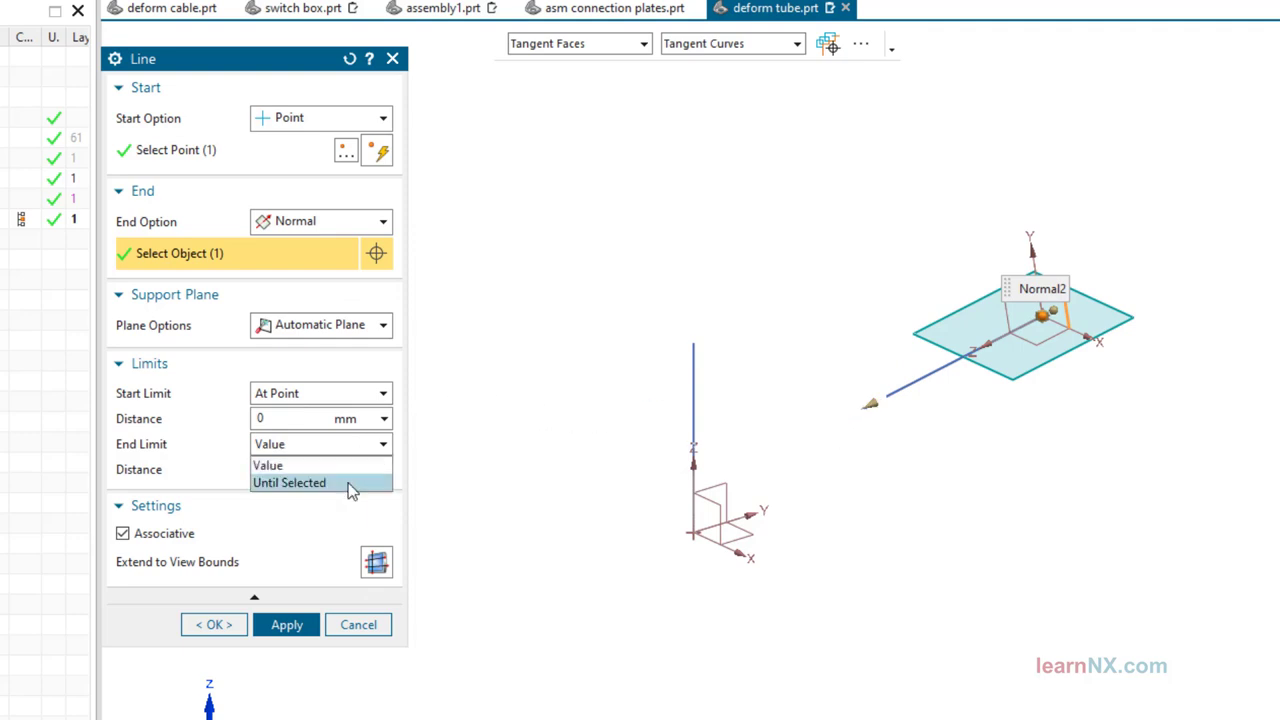
{"action": "left_click", "coordinate": [354, 486]}
{"action": "left_click", "coordinate": [697, 508]}
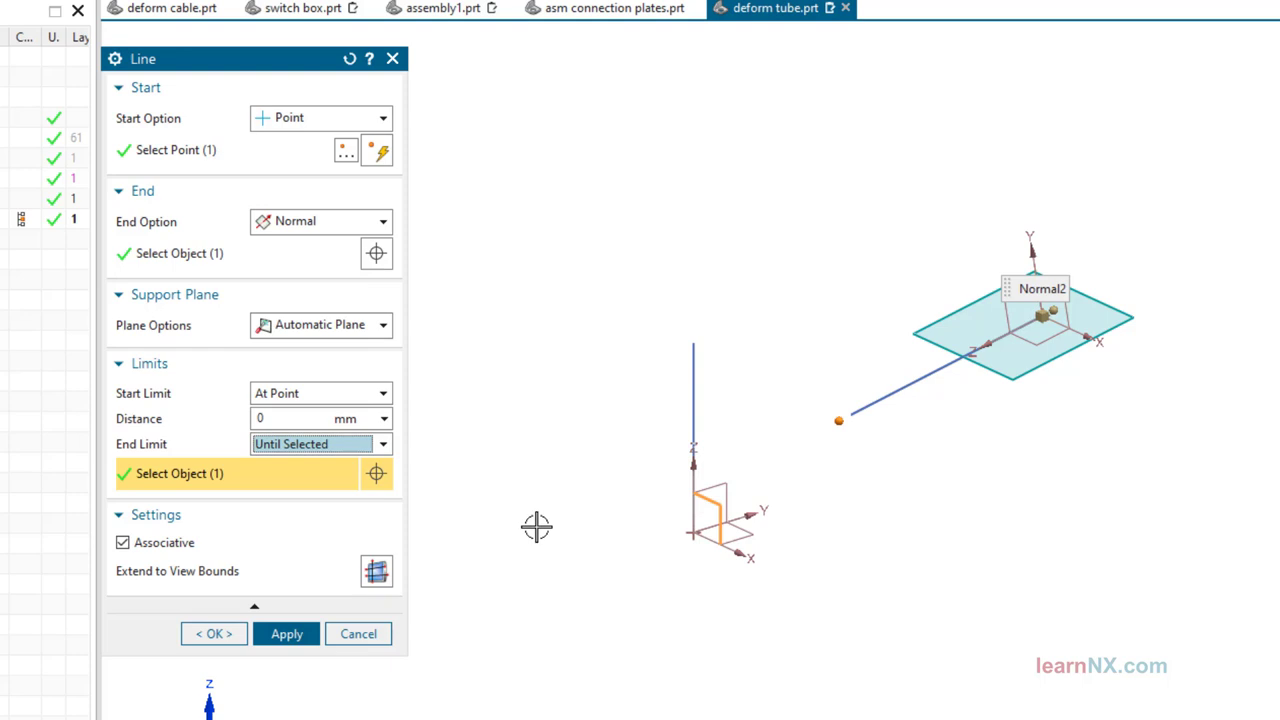
{"action": "left_click", "coordinate": [283, 634]}
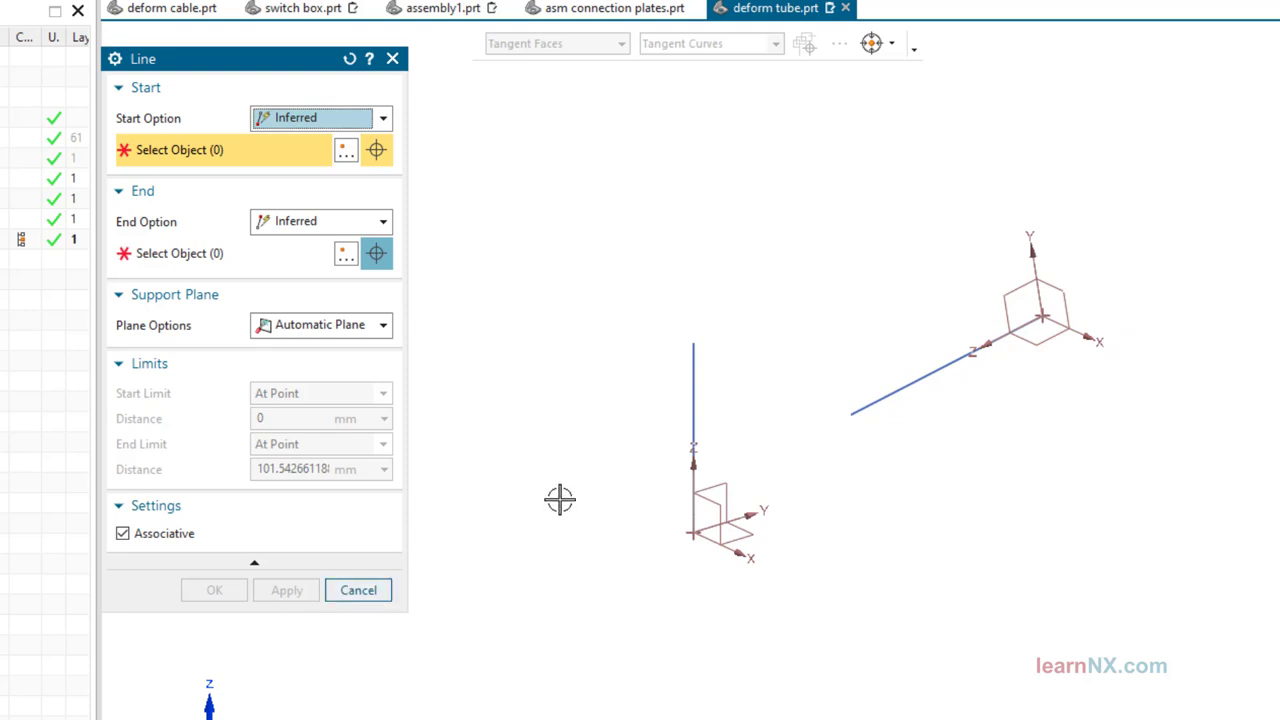
Connect the free ends of the two normal lines with a third associative line.
{"action": "left_click", "coordinate": [693, 344]}
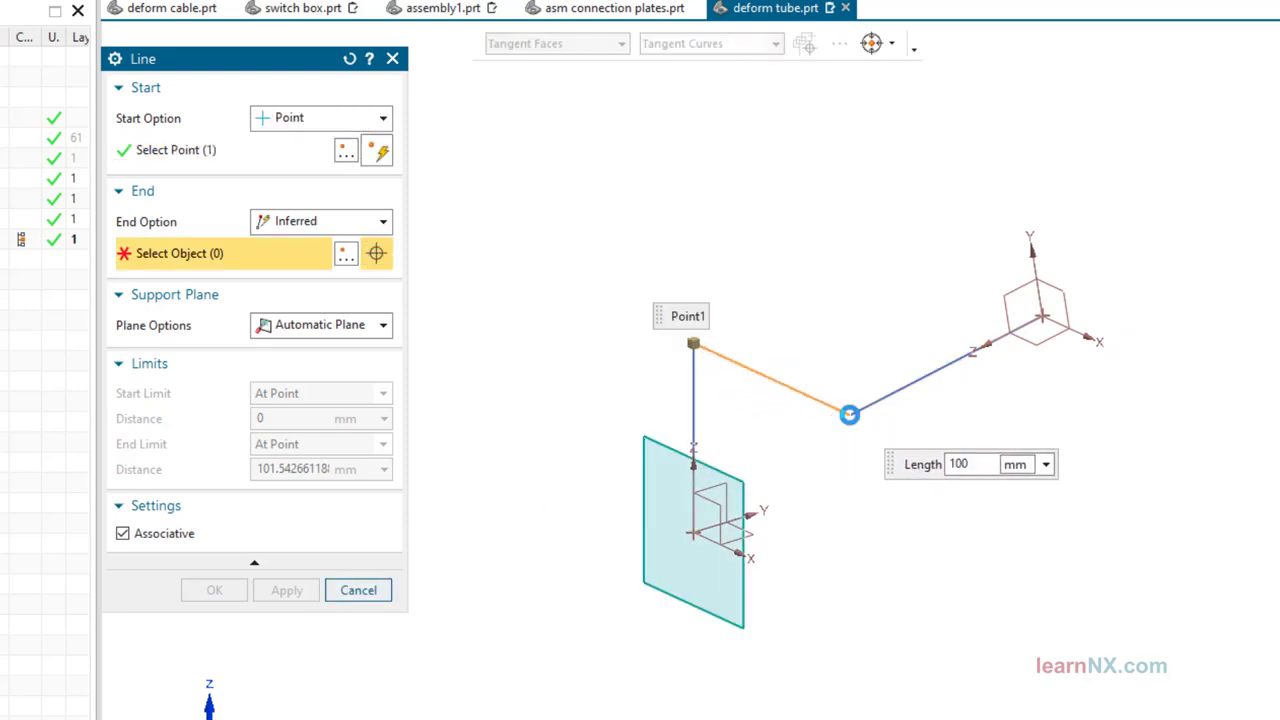
{"action": "left_click", "coordinate": [849, 415]}
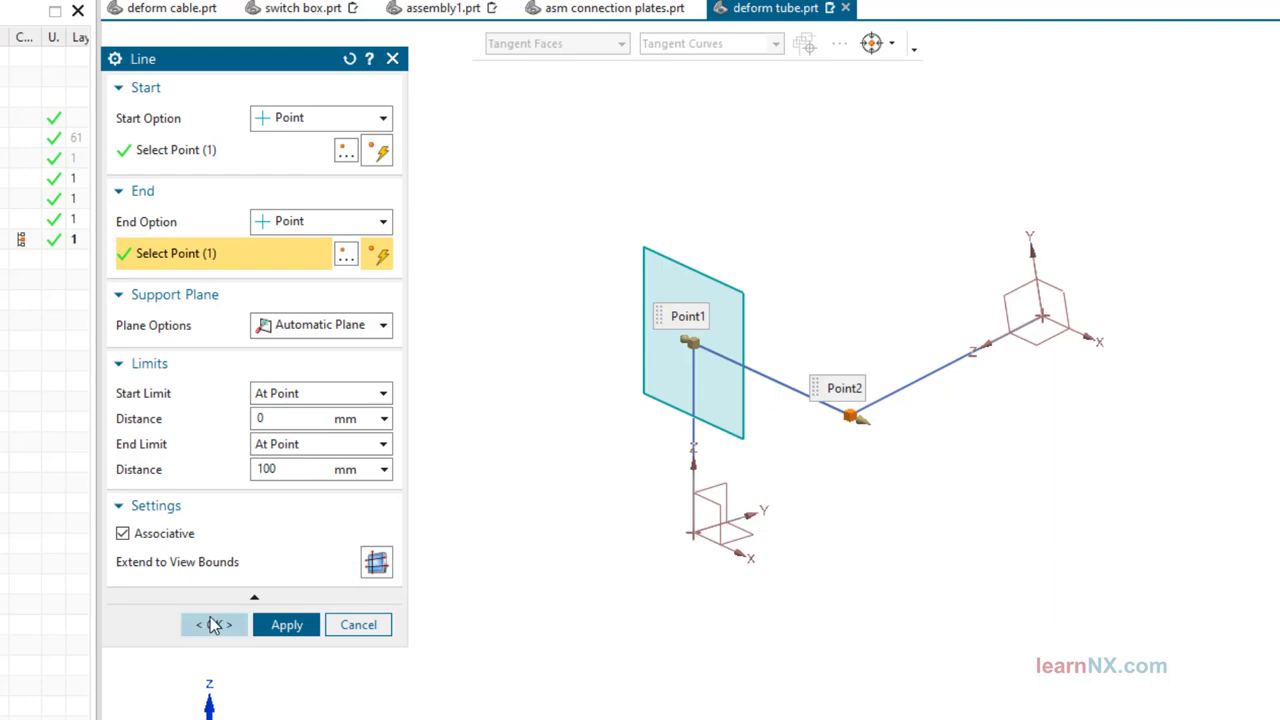
{"action": "left_click", "coordinate": [213, 624]}
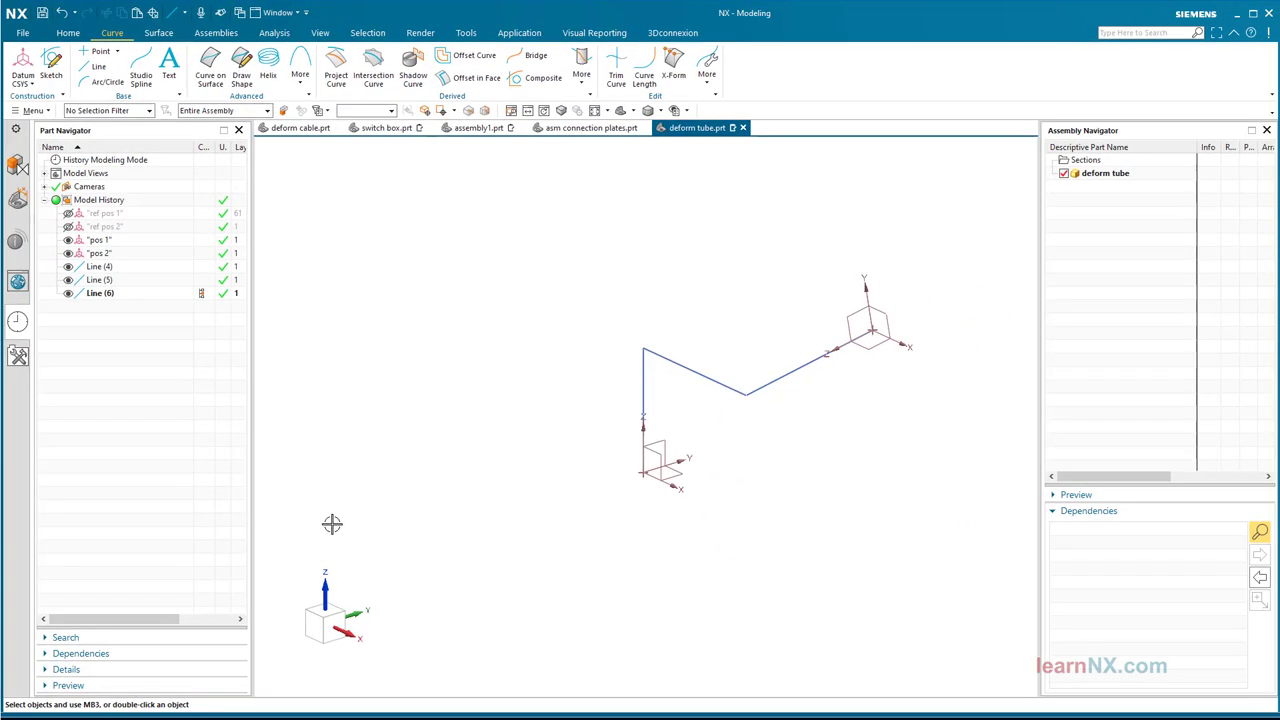
Create a three-point arc tangent to the vertical line and the connecting line with a 20 mm radius.
{"action": "scroll", "coordinate": [440, 400], "scroll_direction": "up", "scroll_amount": 4}
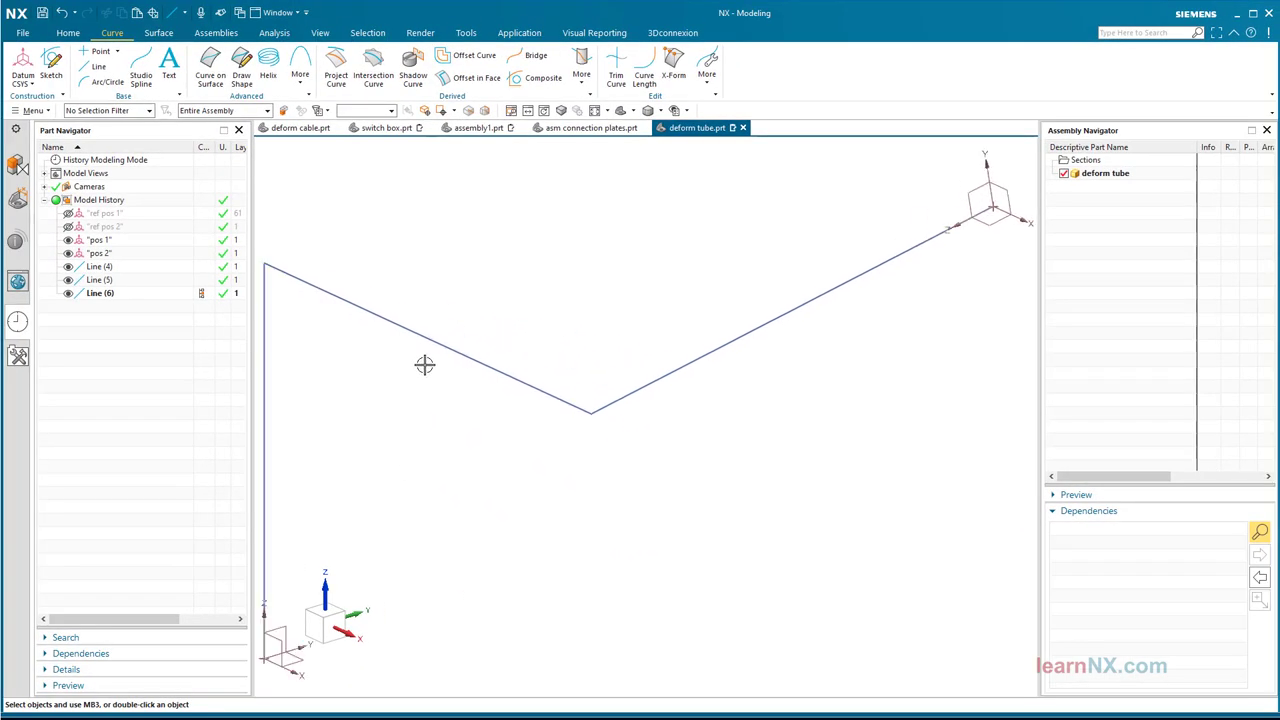
{"action": "scroll", "coordinate": [400, 412], "scroll_direction": "down", "scroll_amount": 1}
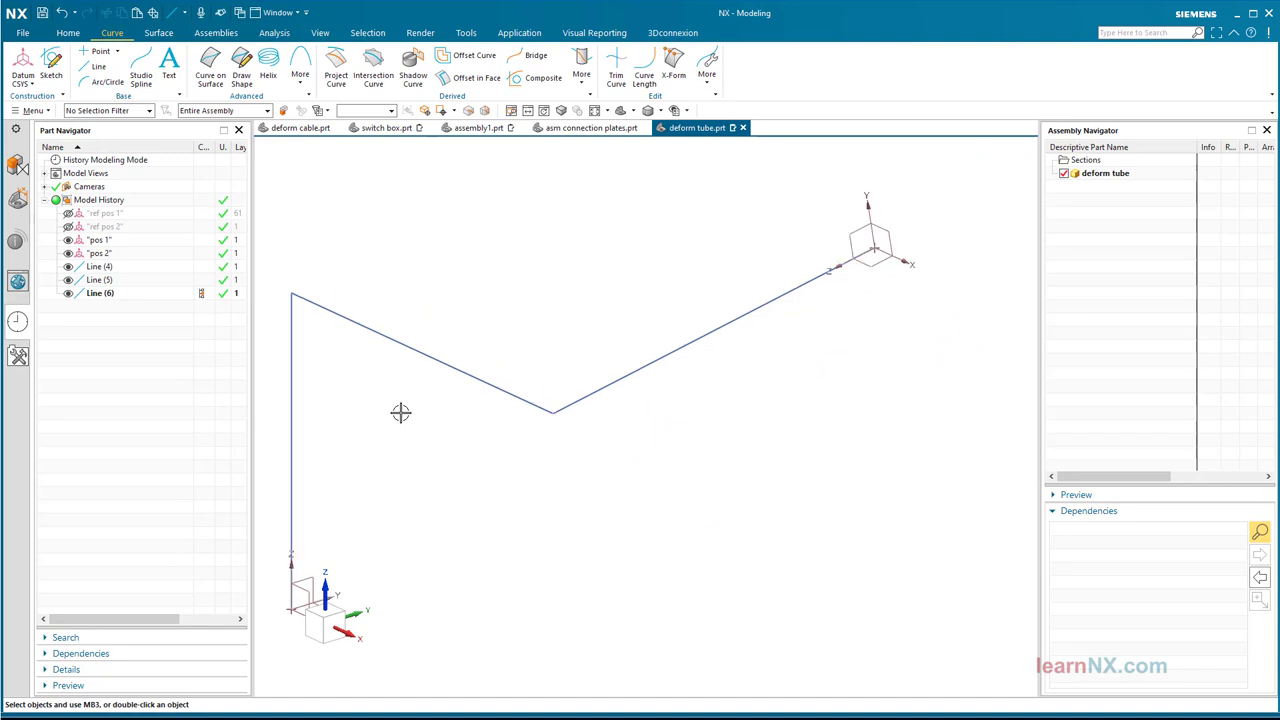
{"action": "left_click", "coordinate": [105, 82]}
{"action": "left_click_drag", "start_coordinate": [333, 164], "coordinate": [156, 172]}
{"action": "left_click", "coordinate": [291, 360]}
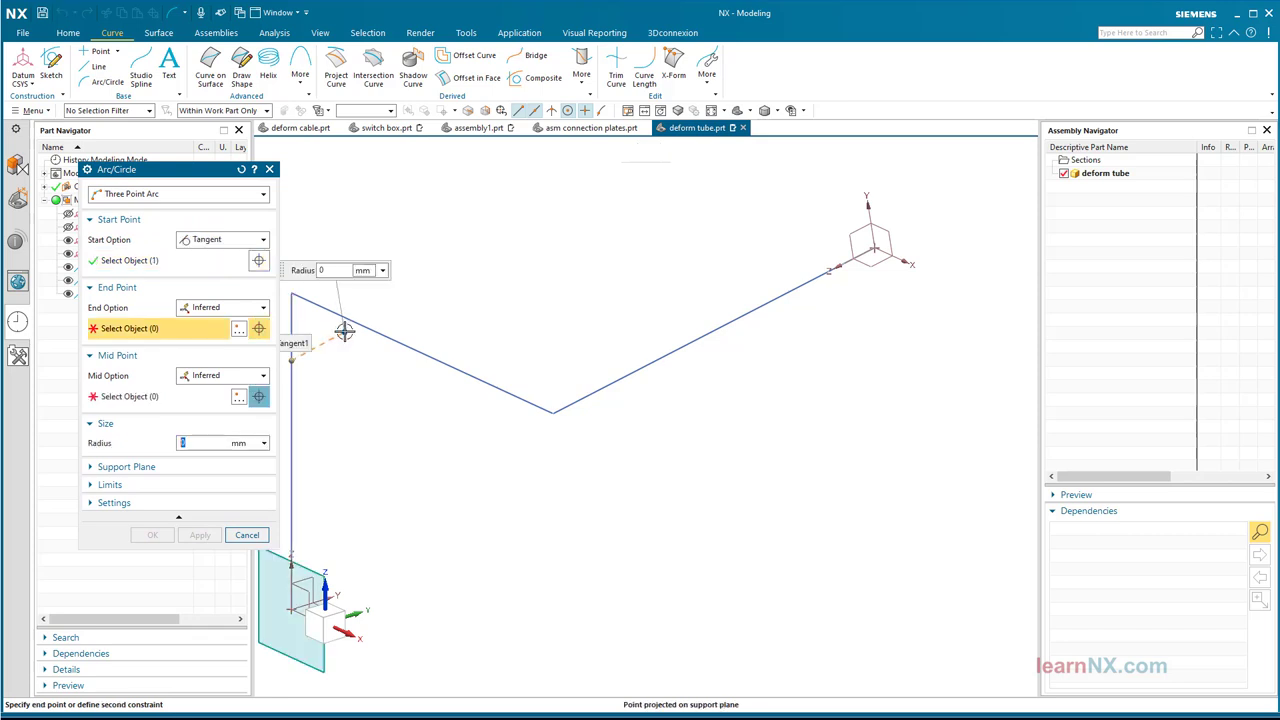
{"action": "left_click", "coordinate": [343, 320]}
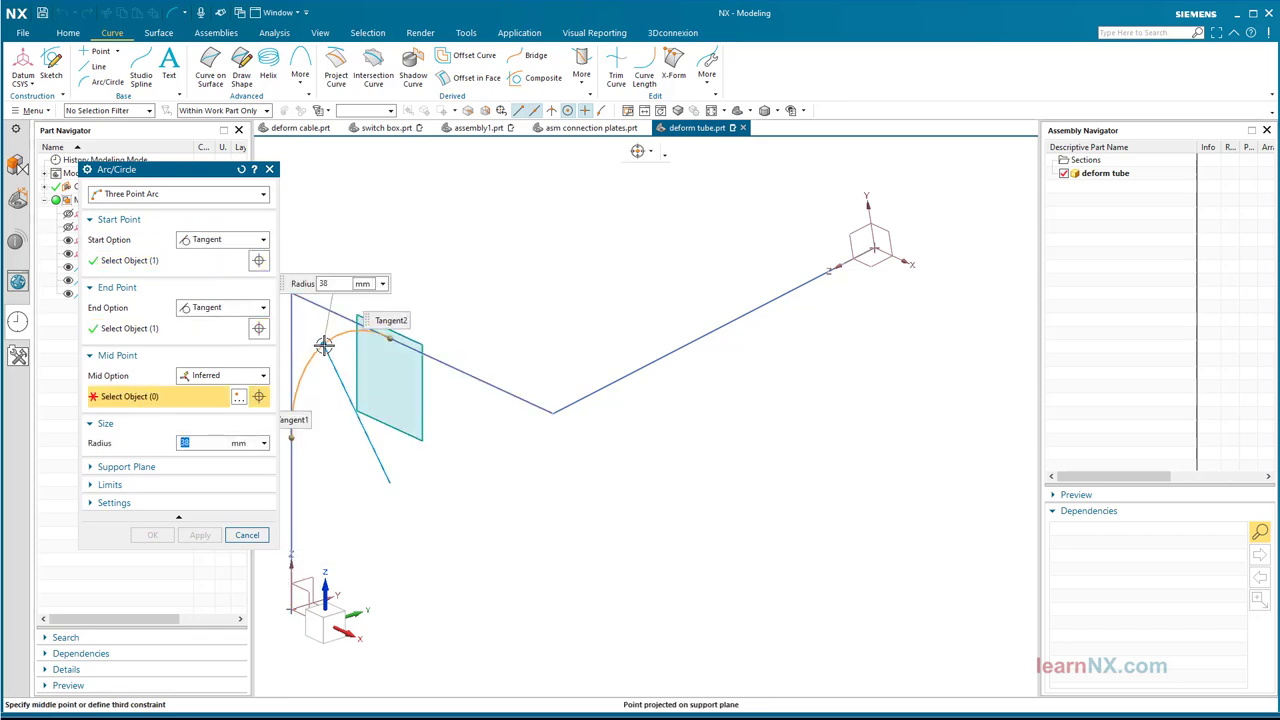
{"action": "key", "text": "Return"}
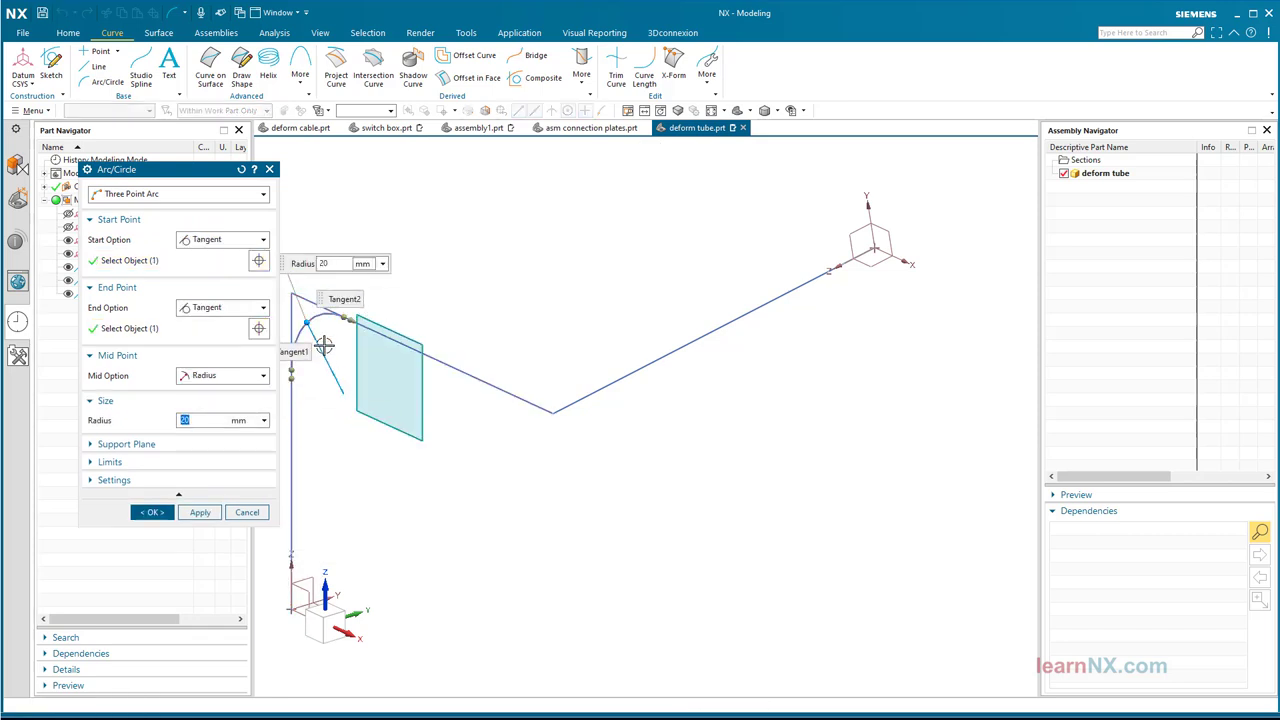
{"action": "left_click", "coordinate": [200, 512]}
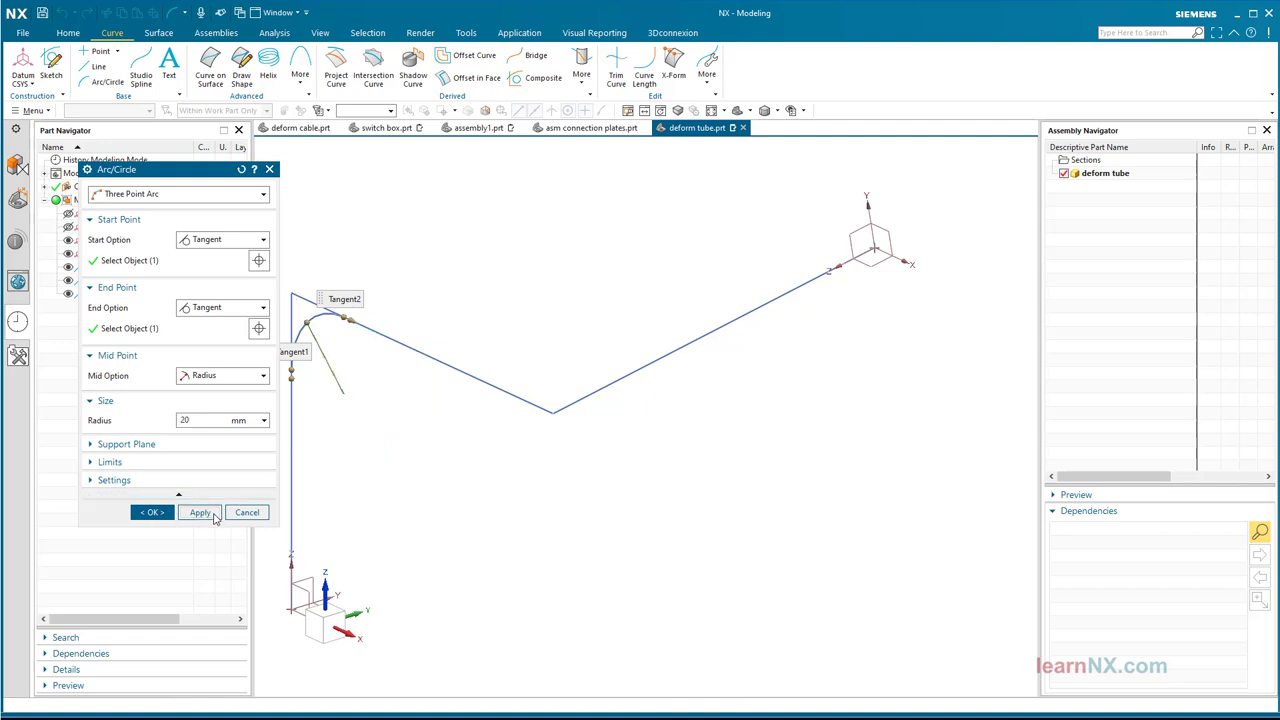
Create a three-point arc tangent to the connecting line and the line from pos 2 with a 20 mm radius.
{"action": "left_click", "coordinate": [502, 389]}
{"action": "left_click", "coordinate": [611, 381]}
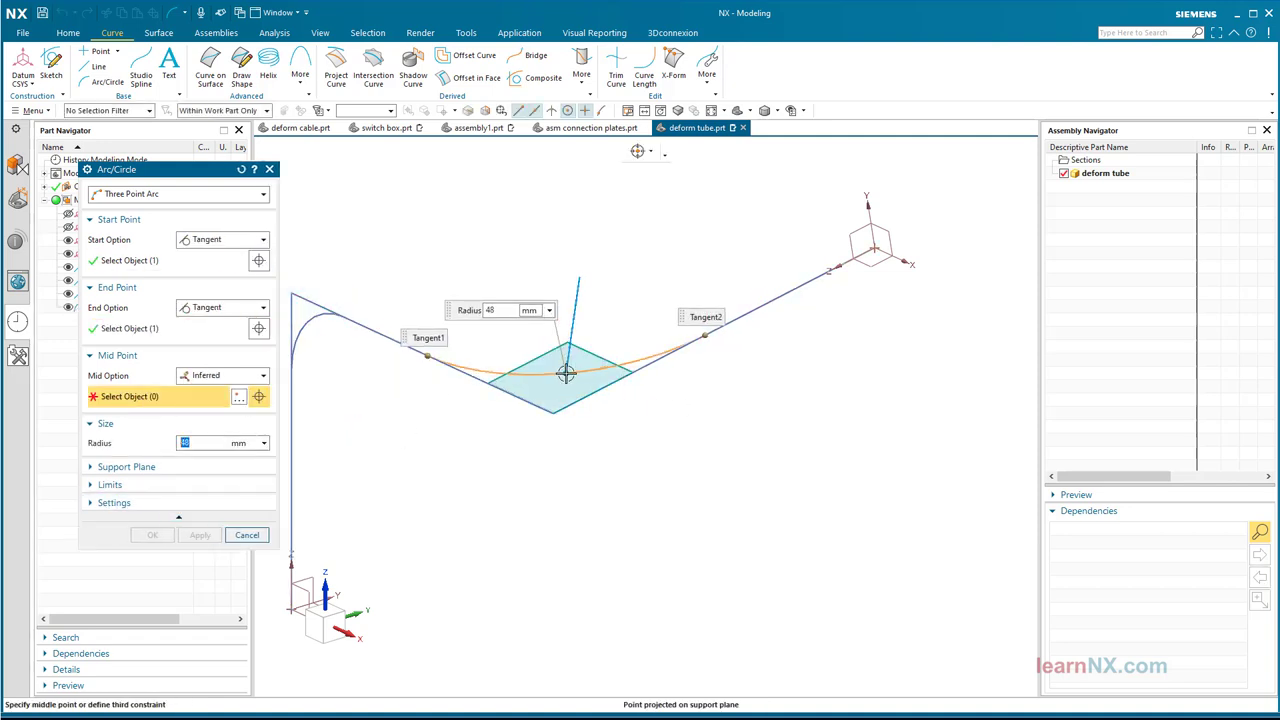
{"action": "key", "text": "Return"}
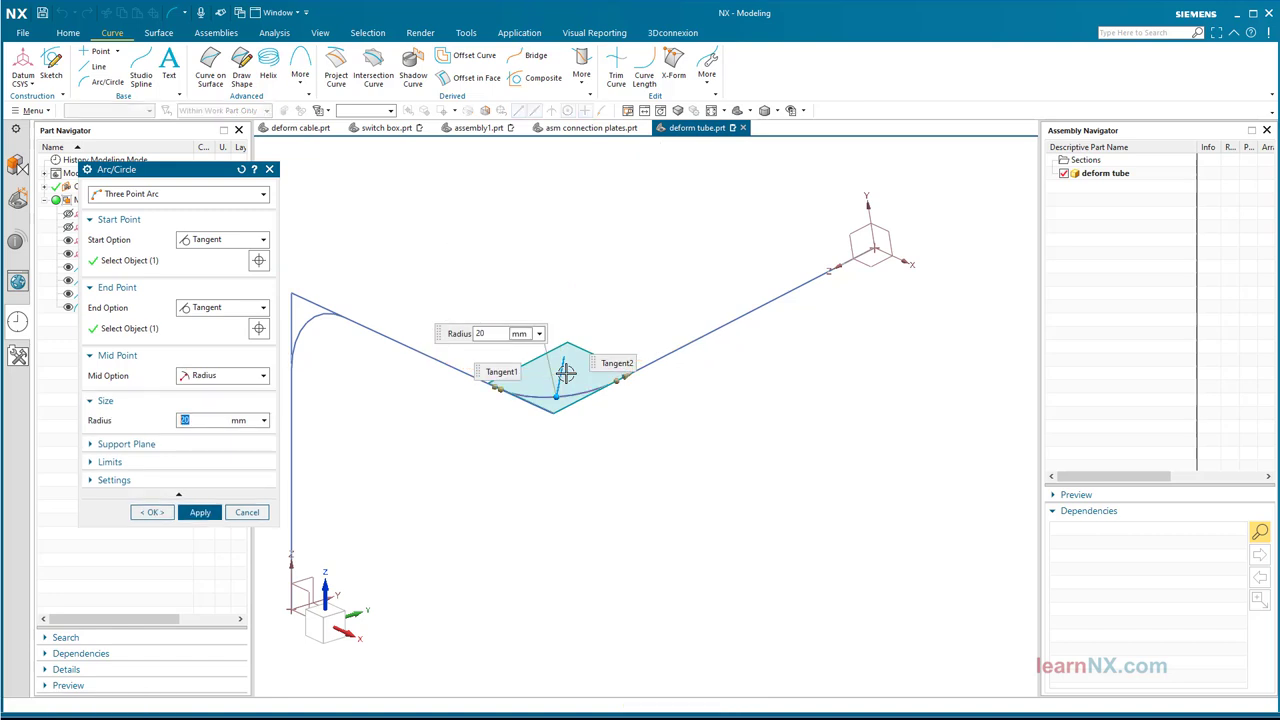
{"action": "left_click", "coordinate": [155, 513]}
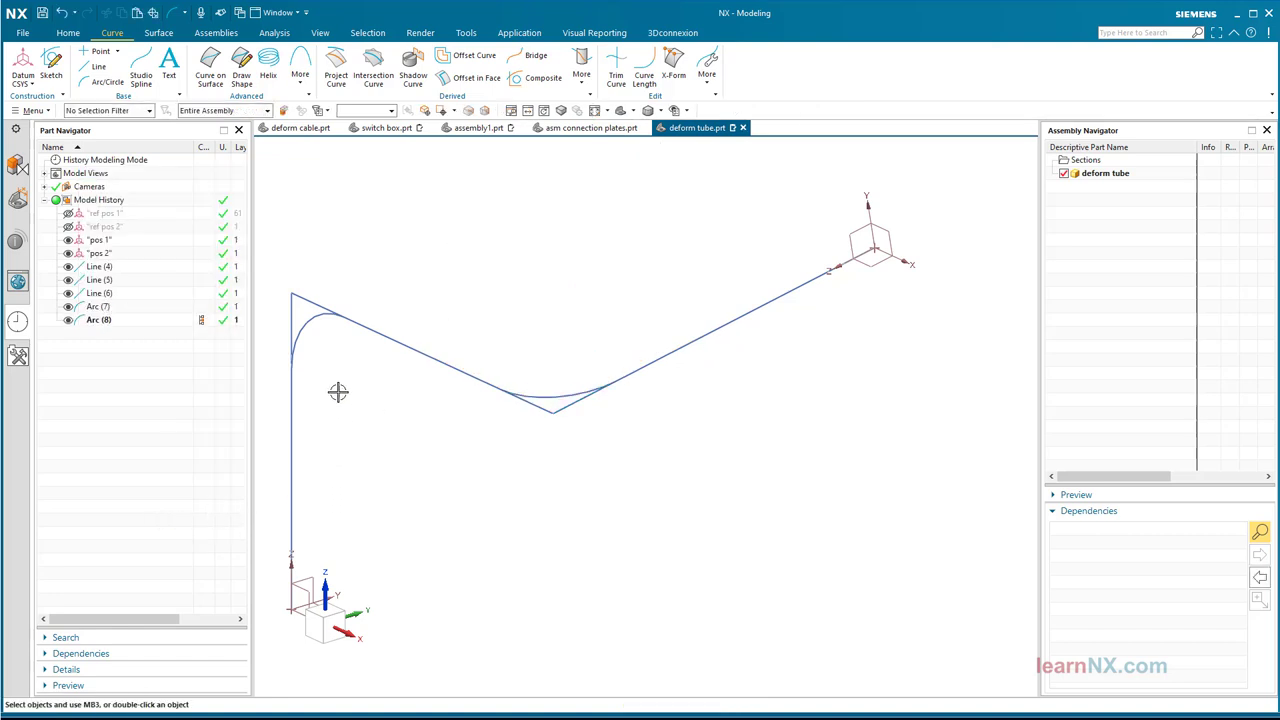
Create a single-segment tube along the tangent line-and-arc chain, following fillets, with 14 mm outer and 12 mm inner diameter.
{"action": "left_click", "coordinate": [158, 32]}
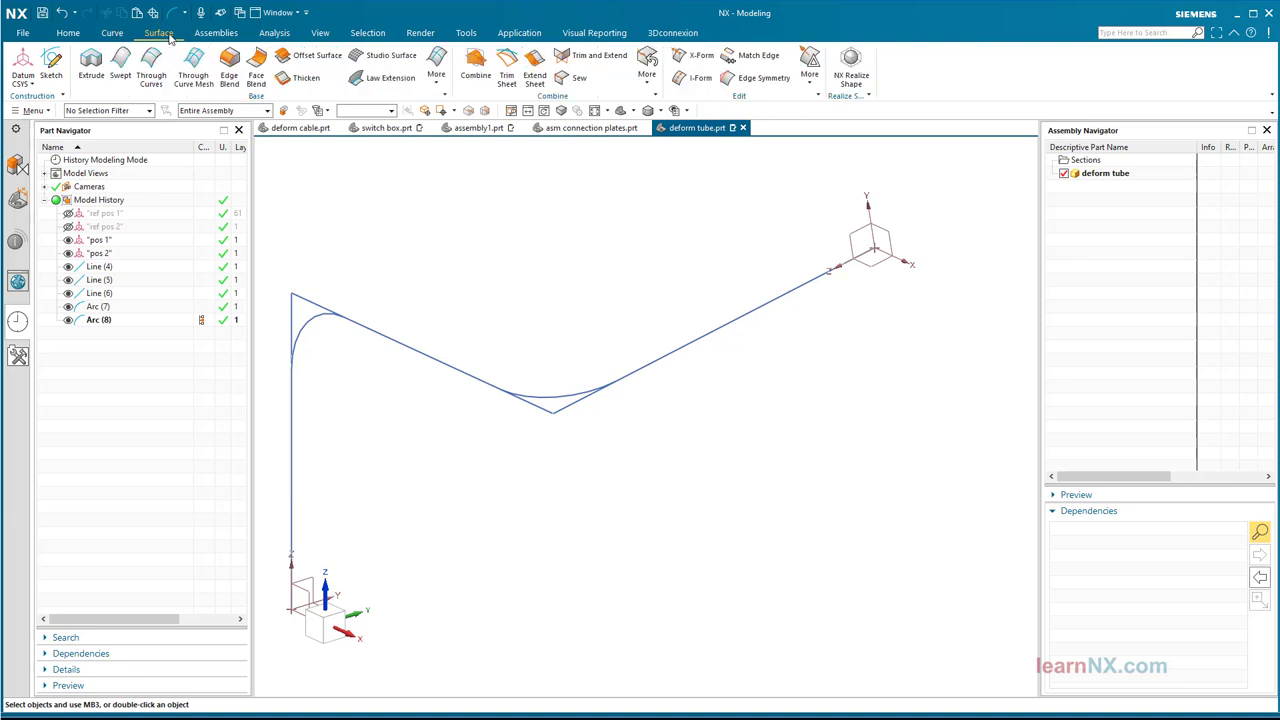
{"action": "left_click", "coordinate": [438, 82]}
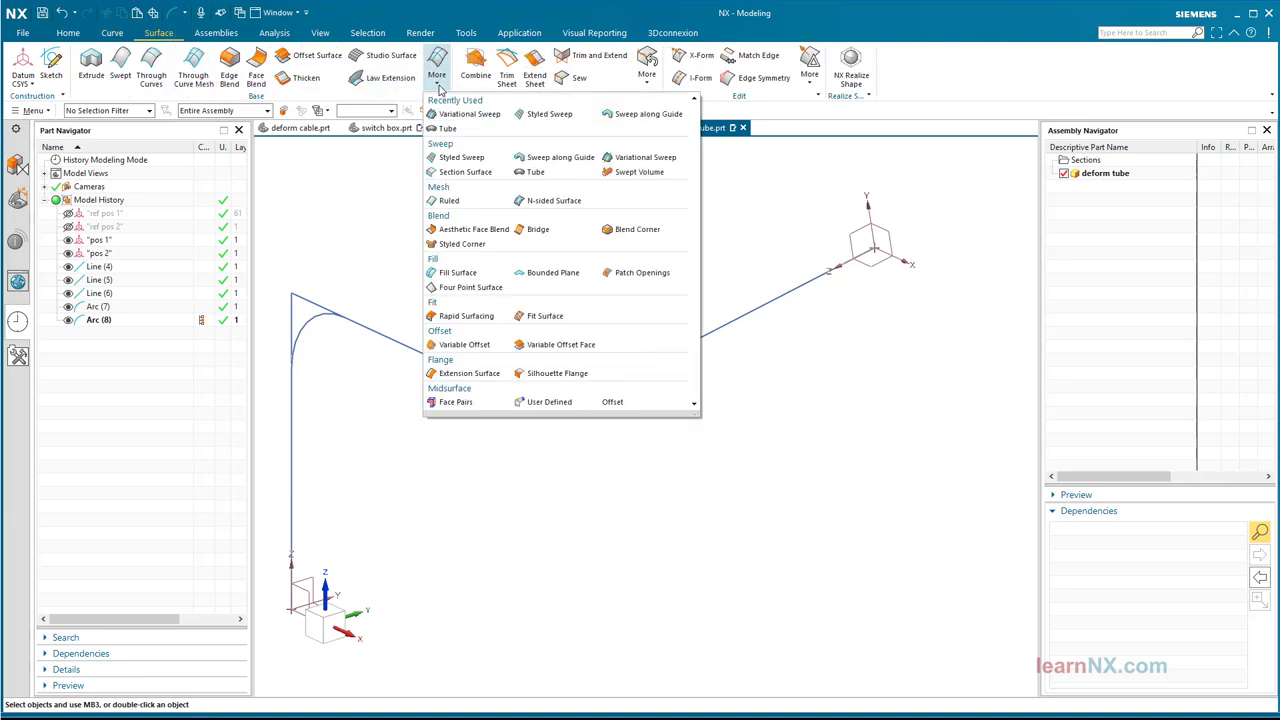
{"action": "left_click", "coordinate": [537, 172]}
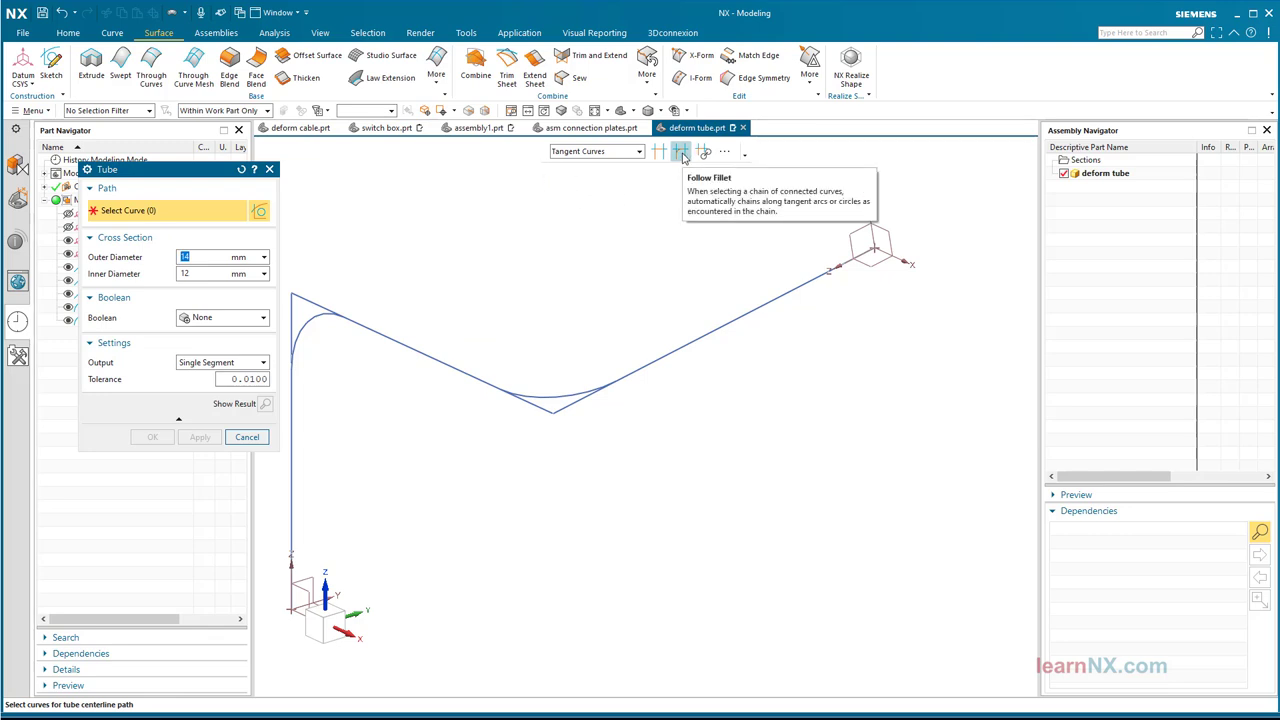
{"action": "left_click", "coordinate": [292, 500]}
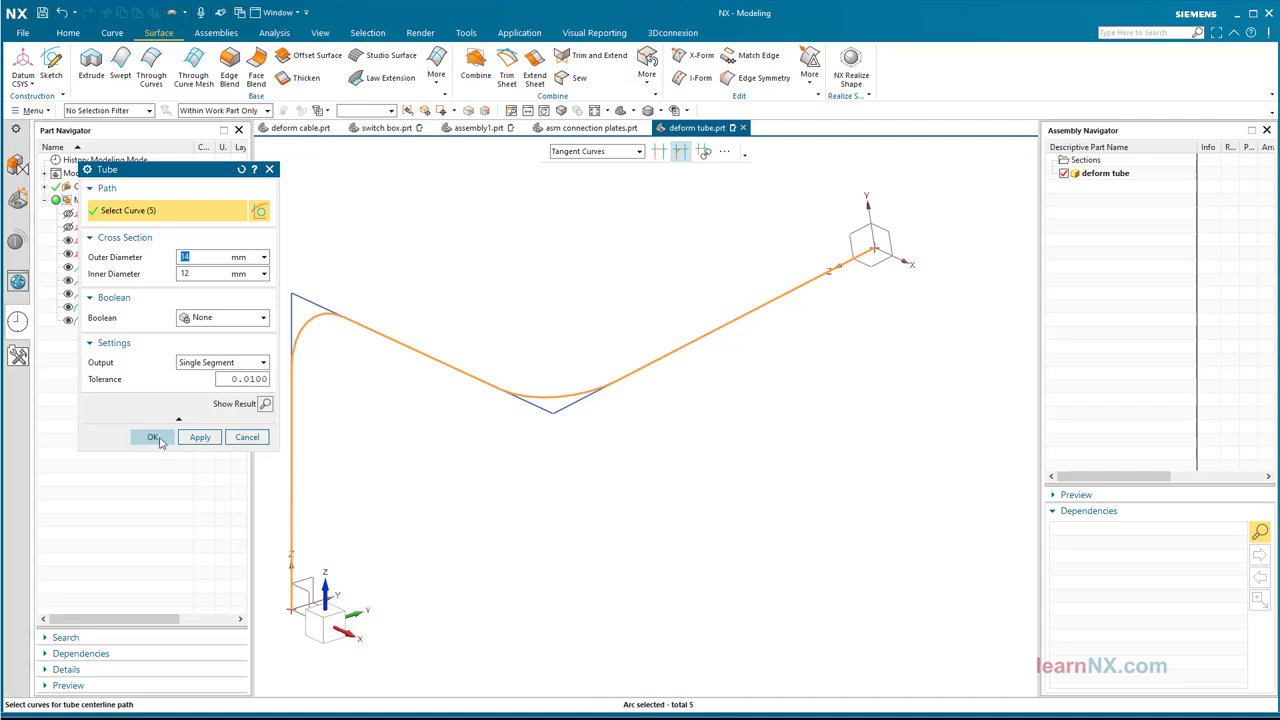
{"action": "left_click", "coordinate": [150, 437]}
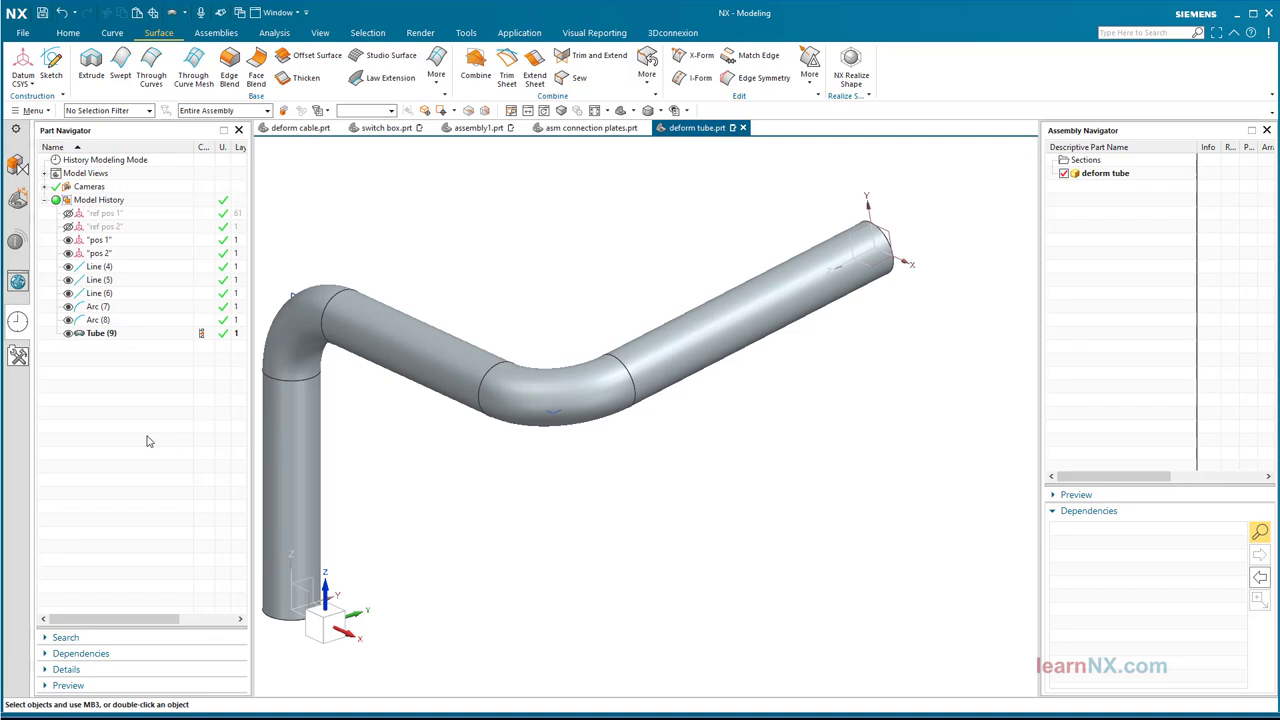
Extend the line starting at pos 1 backwards by setting its start limit distance to -5 mm.
{"action": "left_click", "coordinate": [100, 268]}
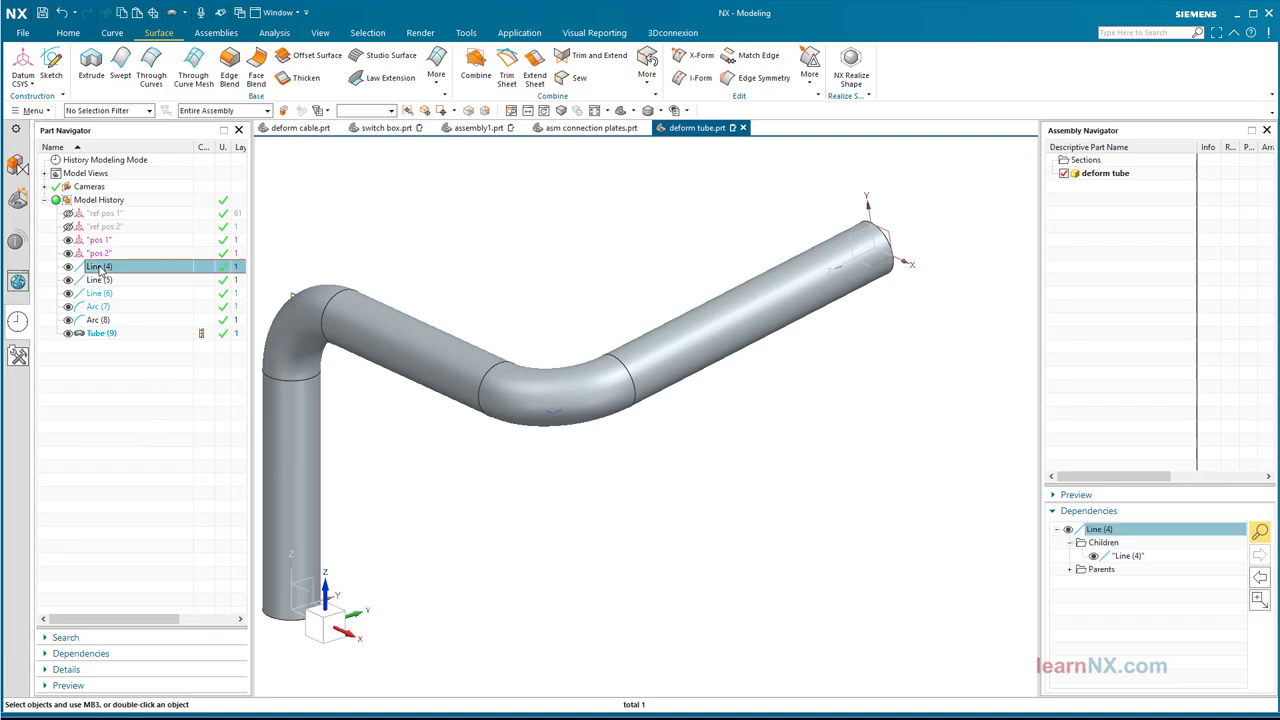
{"action": "double_click", "coordinate": [100, 268]}
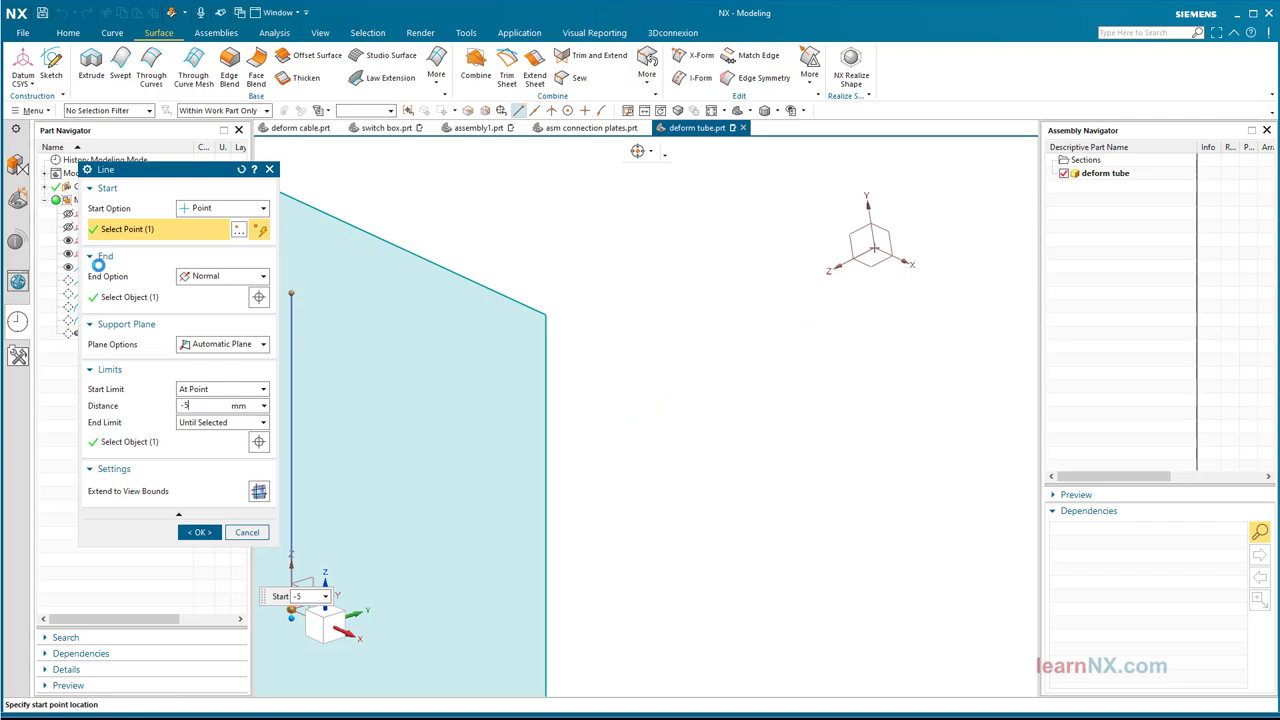
{"action": "left_click", "coordinate": [186, 405]}
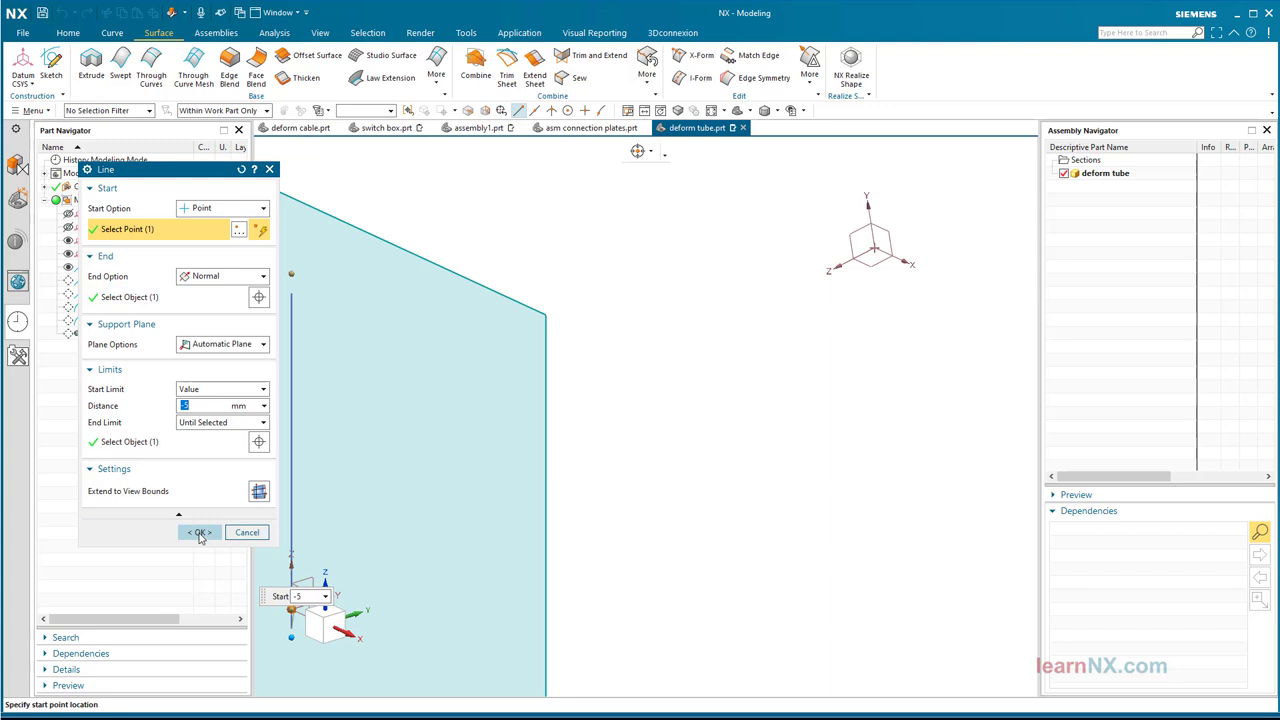
{"action": "left_click", "coordinate": [197, 532]}
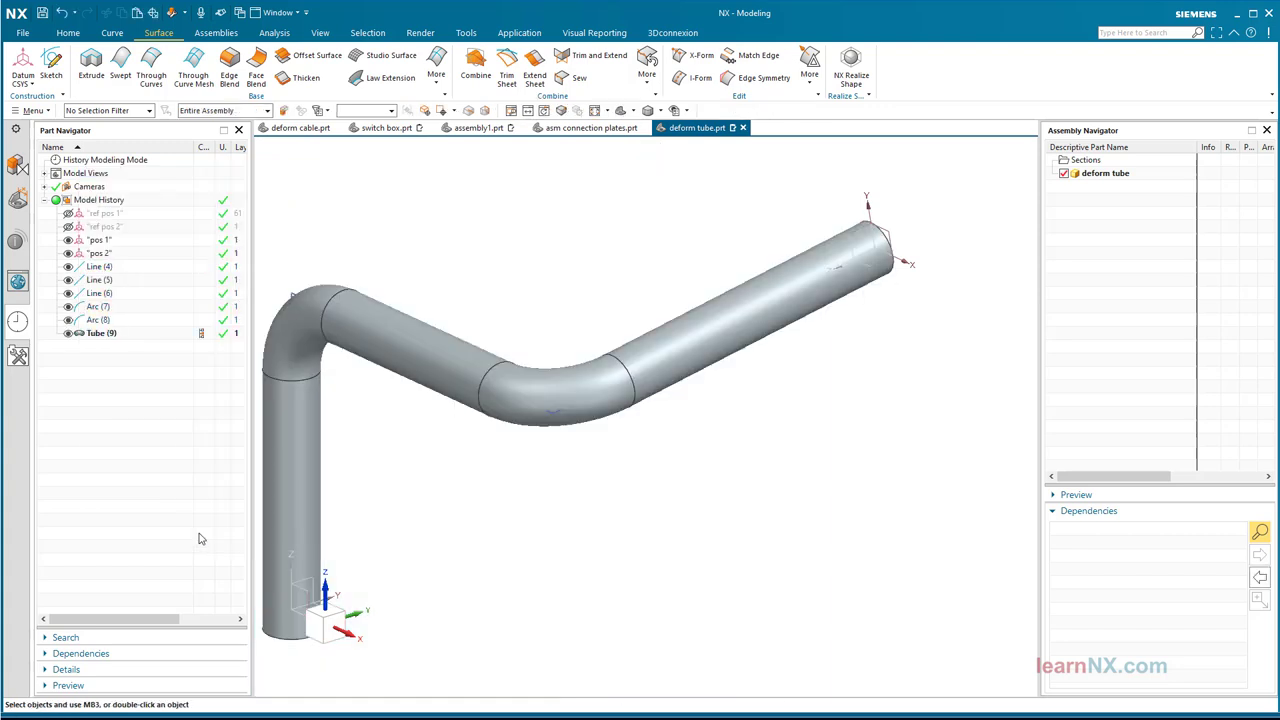
Extend the line starting at pos 2 backwards by setting its start limit distance to -5 mm.
{"action": "left_click", "coordinate": [98, 280]}
{"action": "double_click", "coordinate": [98, 280]}
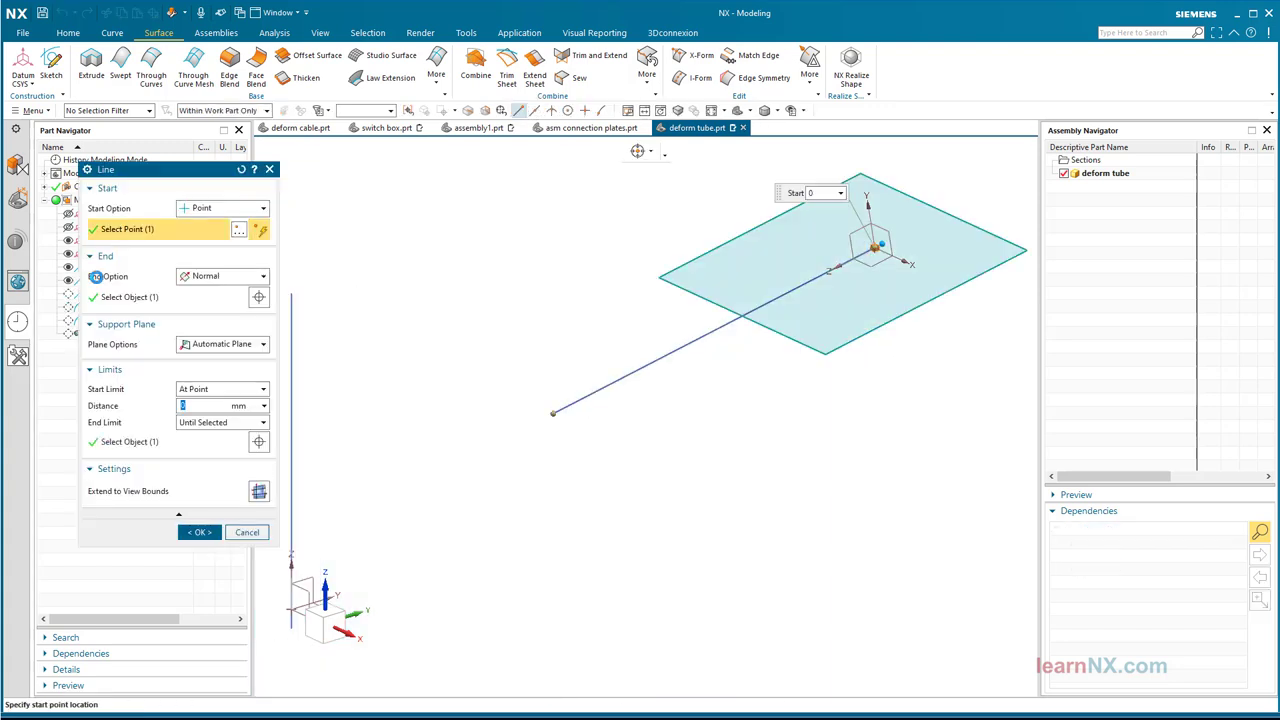
{"action": "type", "text": "-5"}
{"action": "key", "text": "Return"}
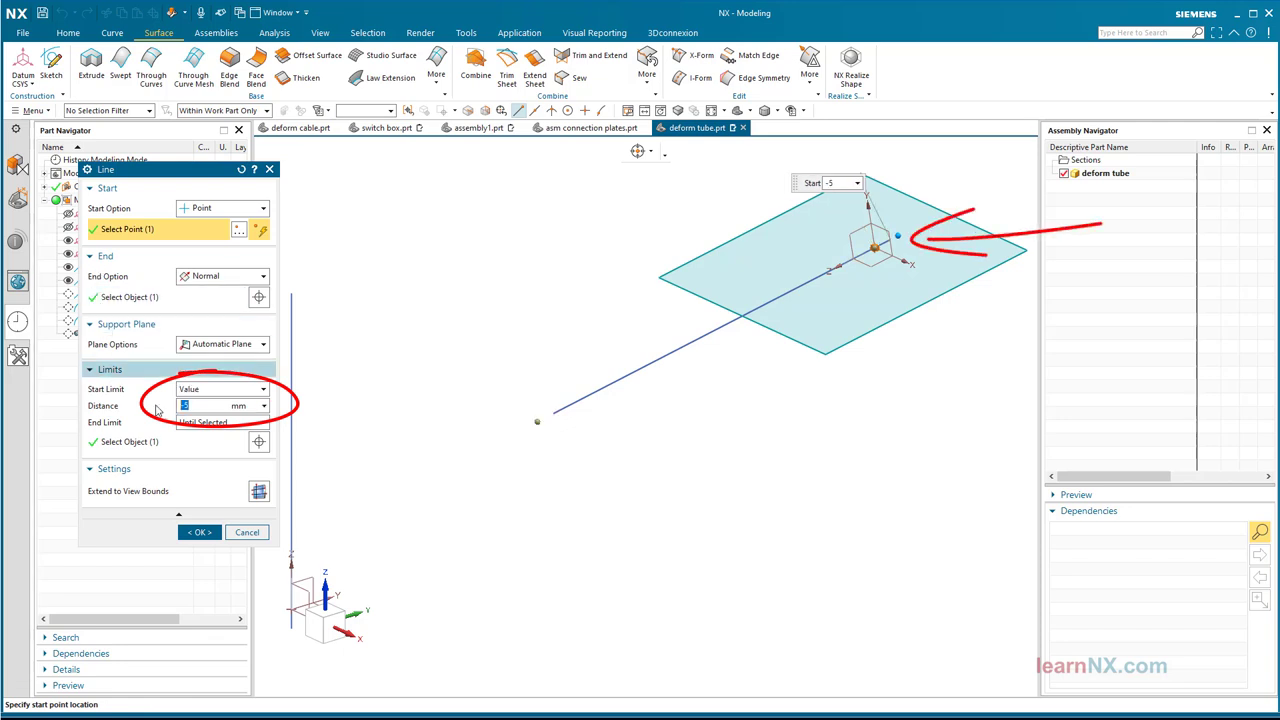
{"action": "left_click", "coordinate": [196, 532]}
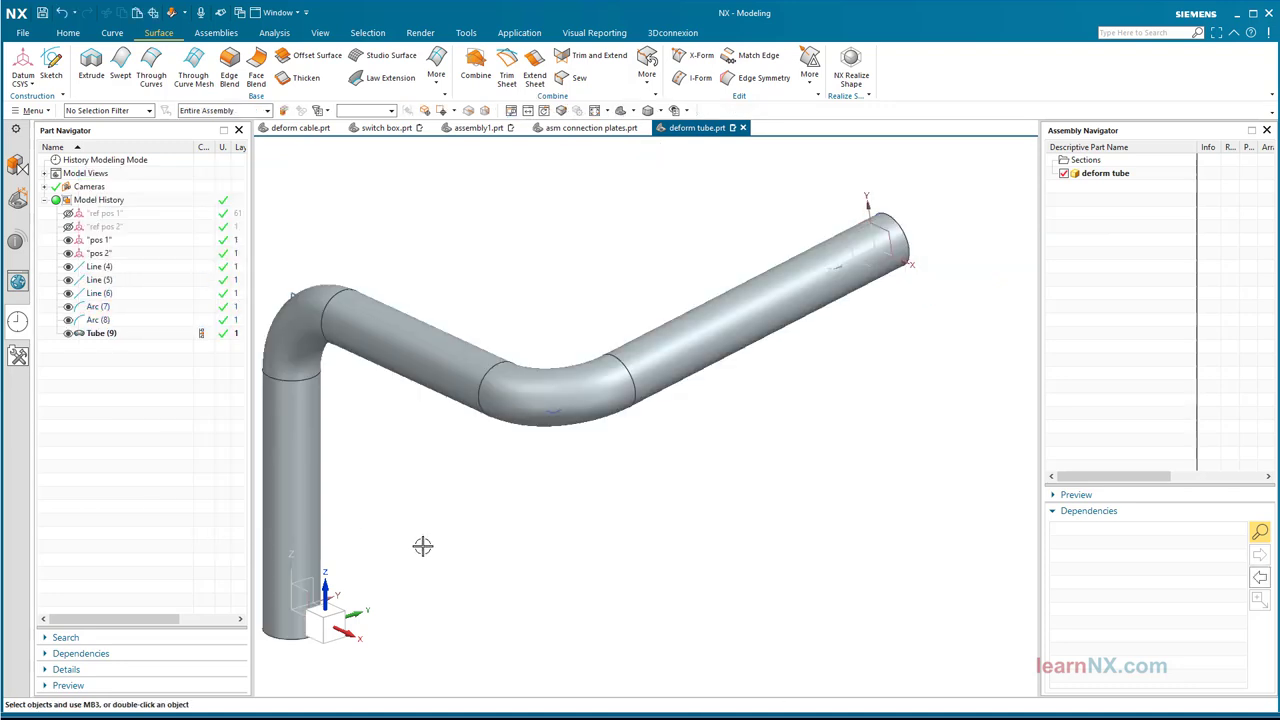
Start a deformable part definition for the deform tube and include all features from pos 1 through the tube.
{"action": "left_click", "coordinate": [42, 112]}
{"action": "mouse_move", "coordinate": [75, 210]}
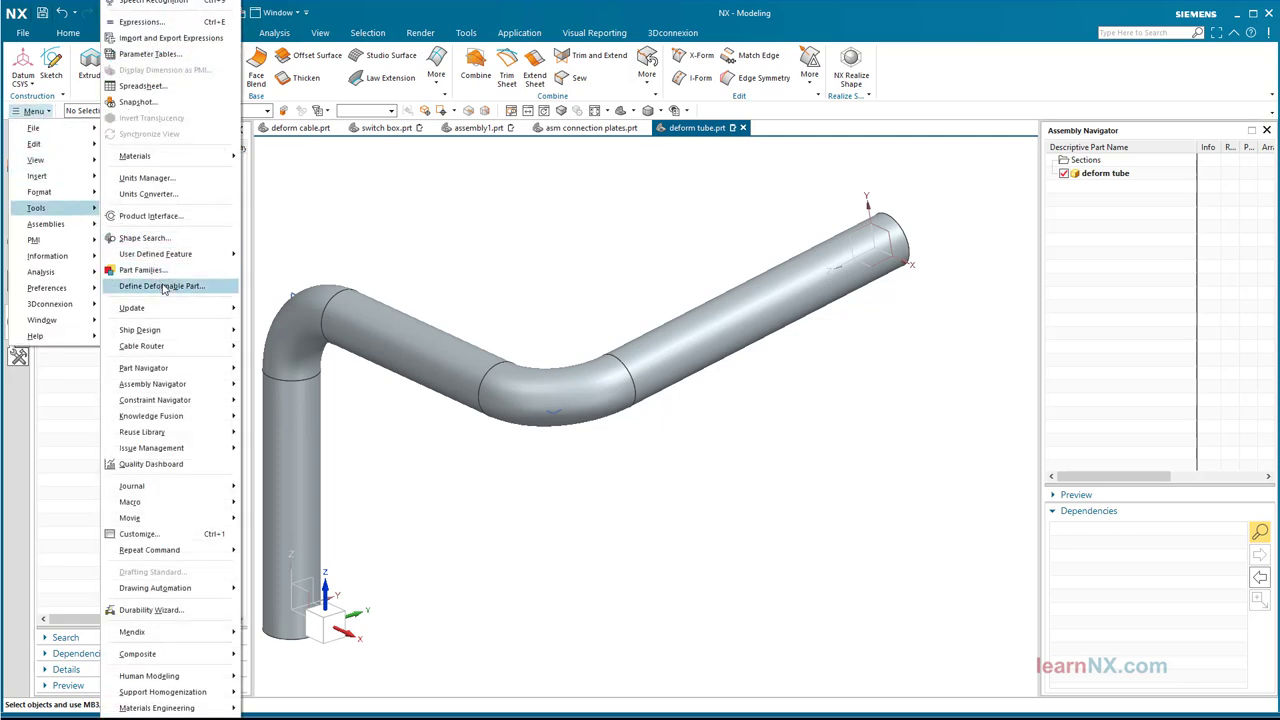
{"action": "left_click", "coordinate": [163, 287]}
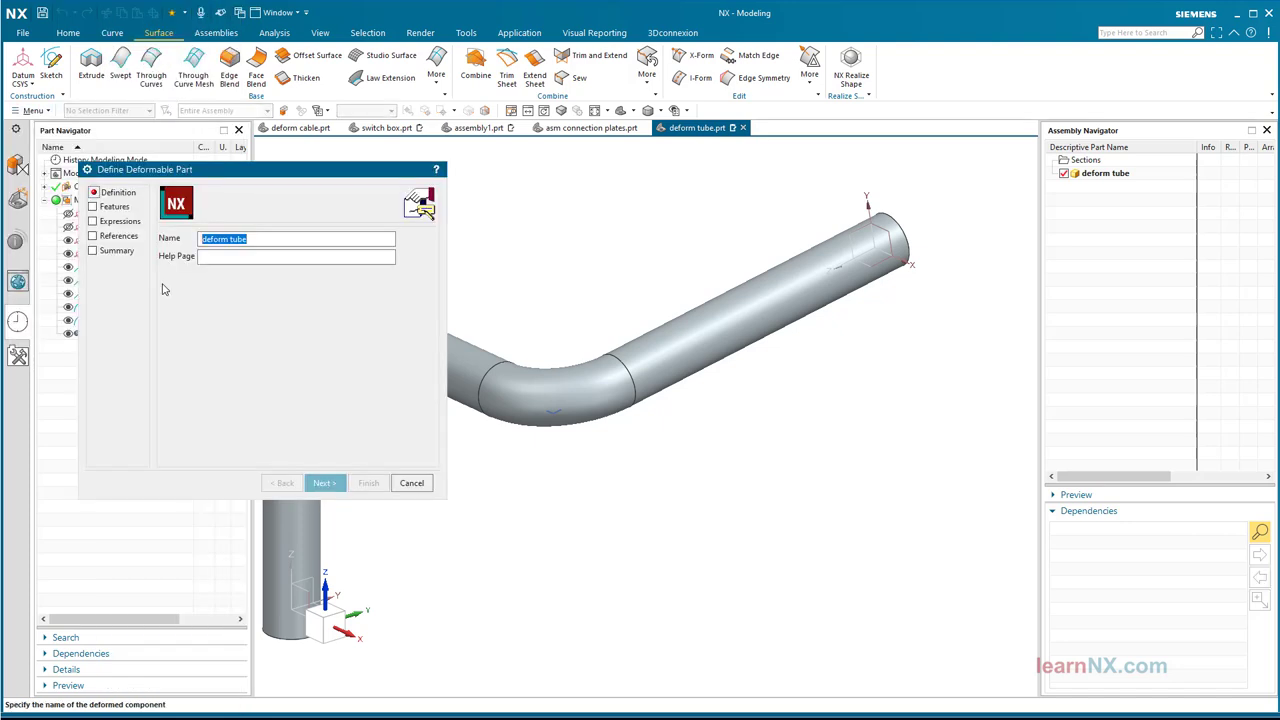
{"action": "left_click", "coordinate": [114, 207]}
{"action": "left_click", "coordinate": [173, 287]}
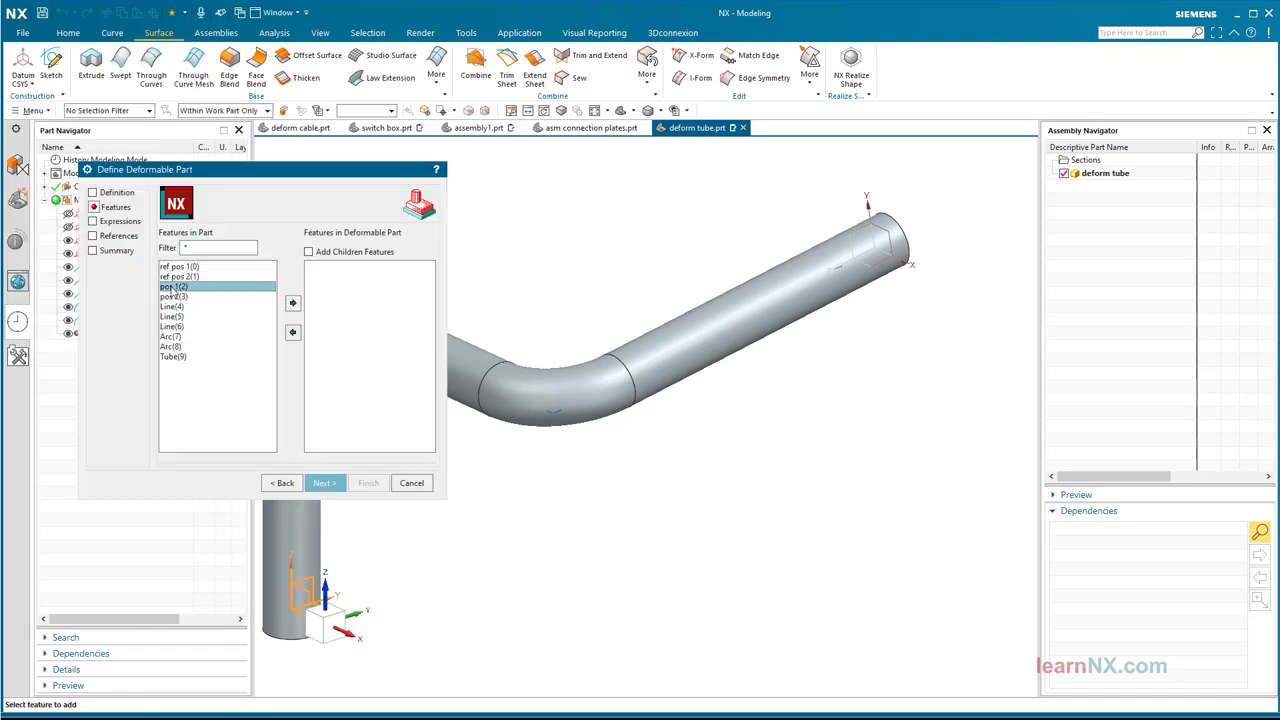
{"action": "left_click", "coordinate": [172, 356], "text": "shift"}
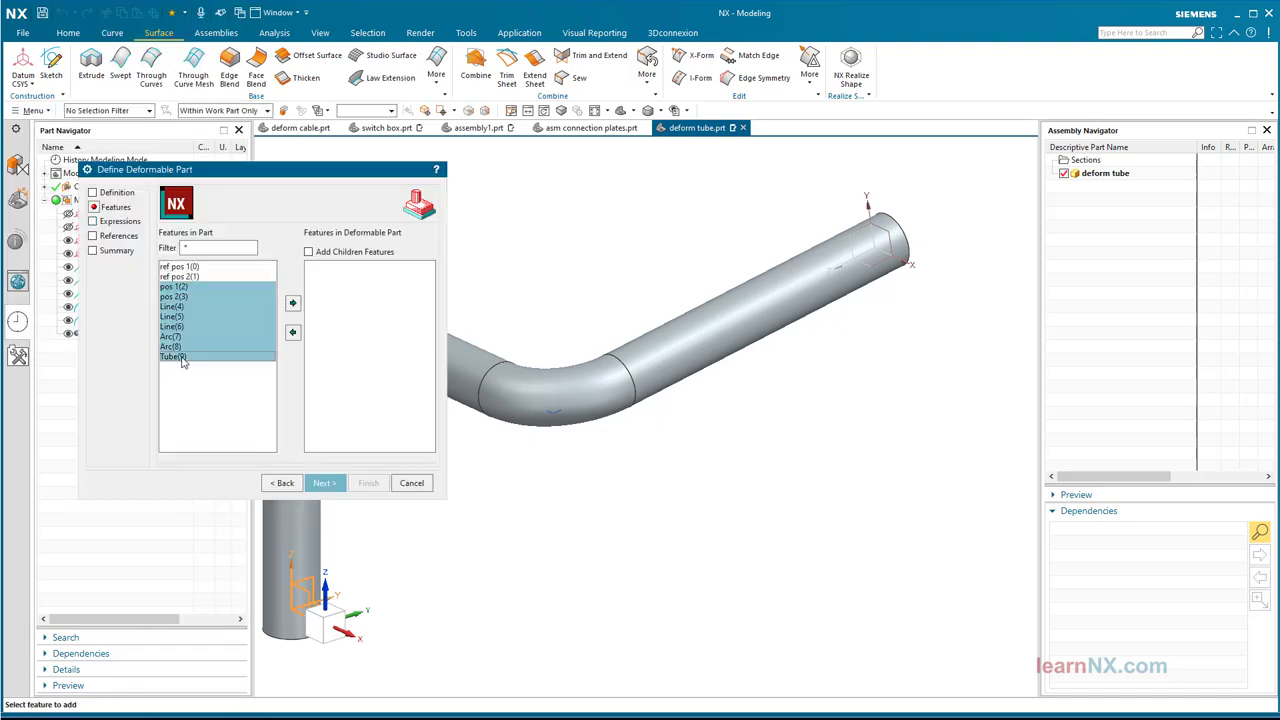
{"action": "left_click", "coordinate": [292, 303]}
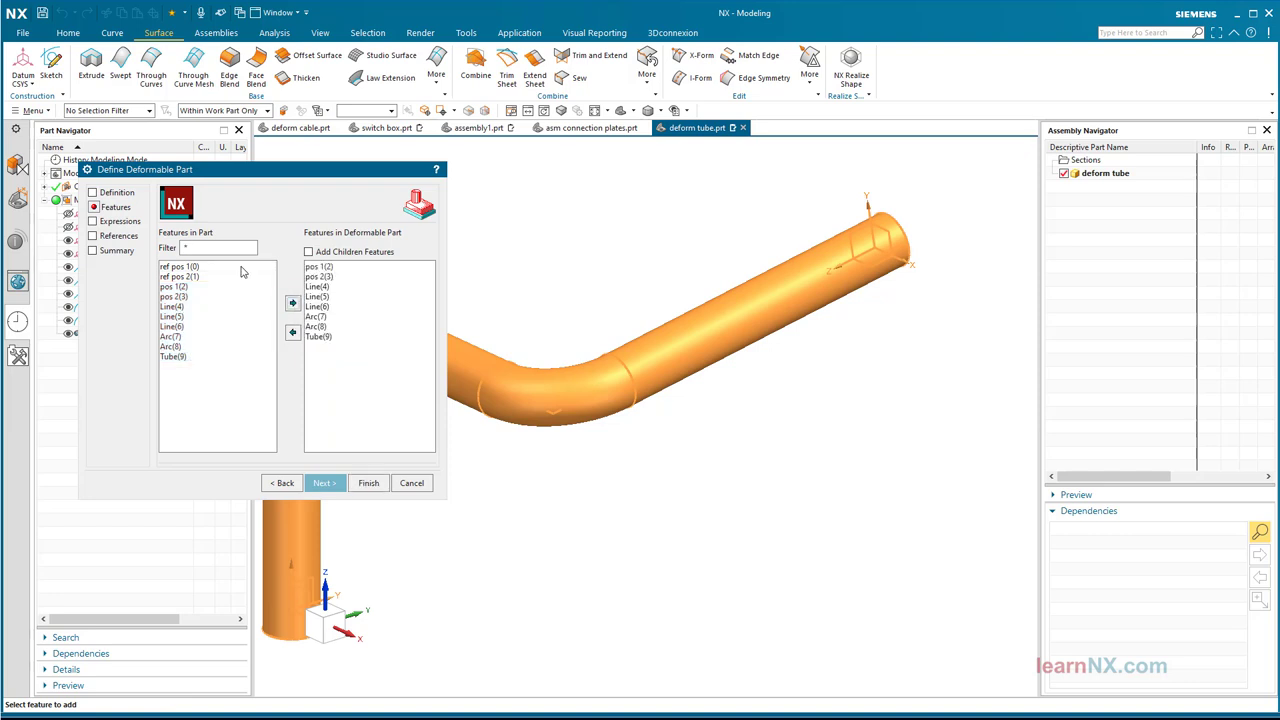
Rename the two datum CSYS reference prompts to "select pos 1" and "select pos 2" and finish the deformable part definition.
{"action": "left_click", "coordinate": [122, 237]}
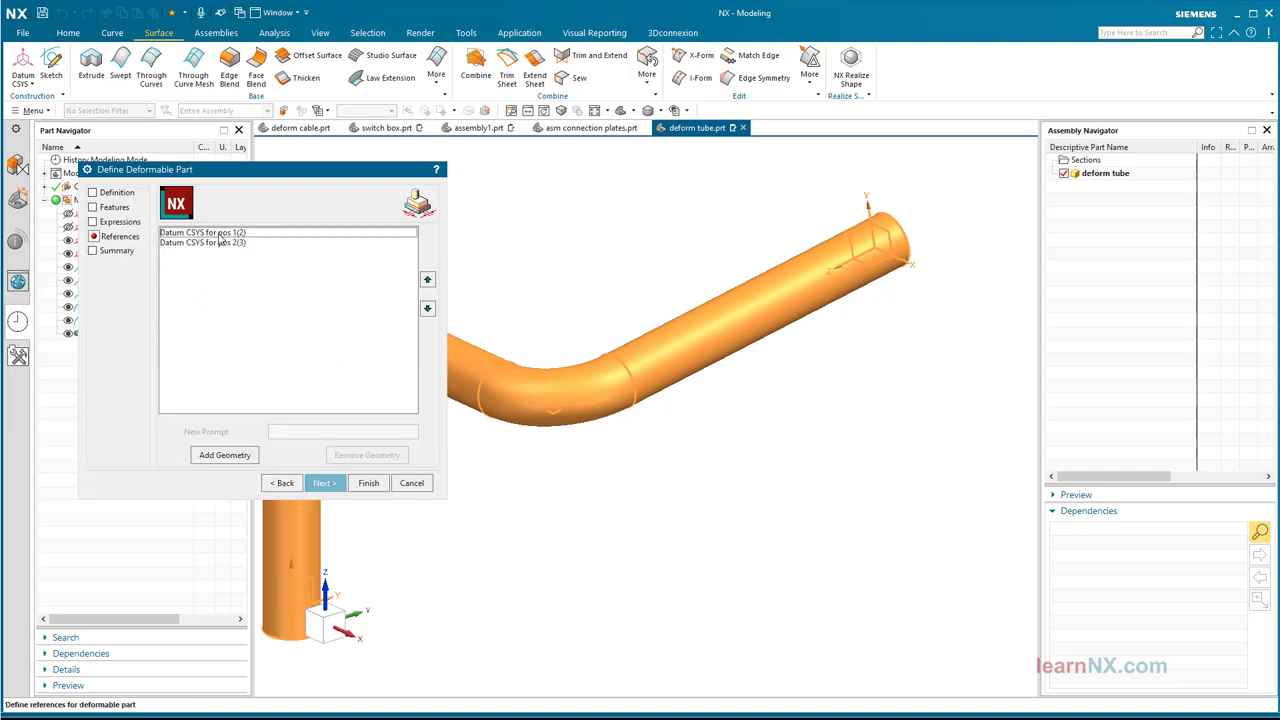
{"action": "left_click", "coordinate": [219, 233]}
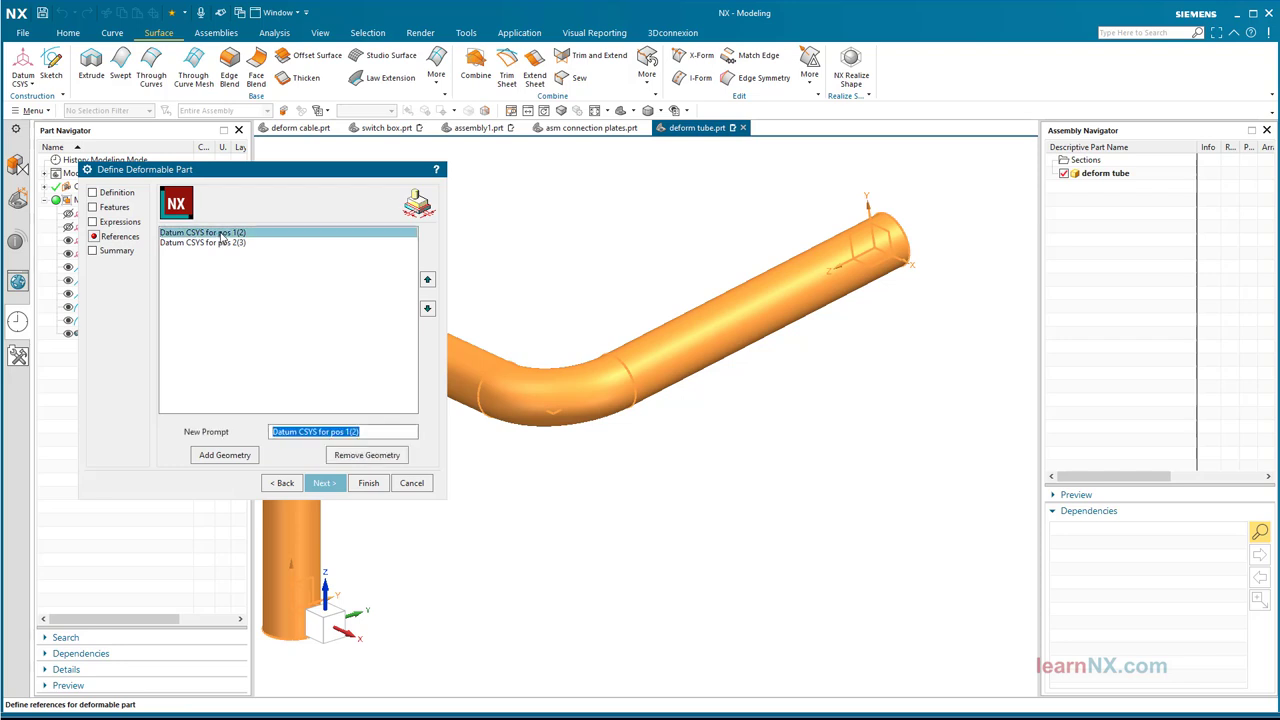
{"action": "type", "text": "select"}
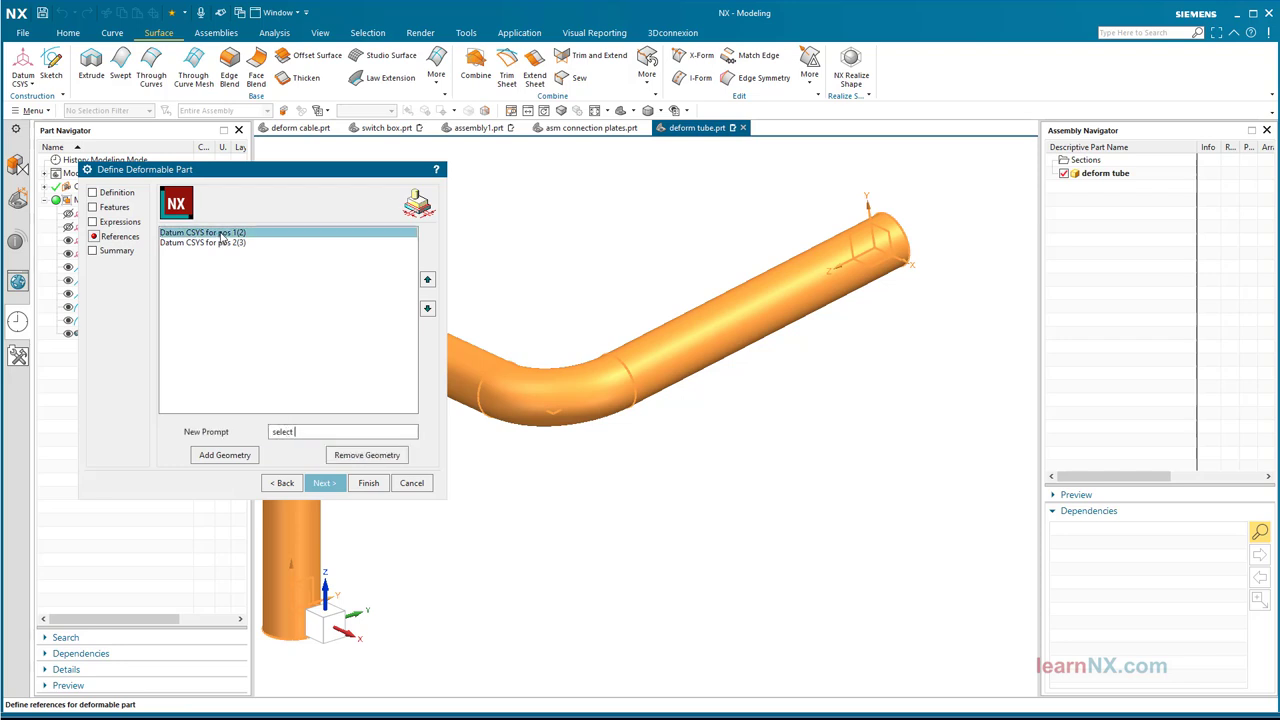
{"action": "type", "text": " pos 1"}
{"action": "key", "text": "Return"}
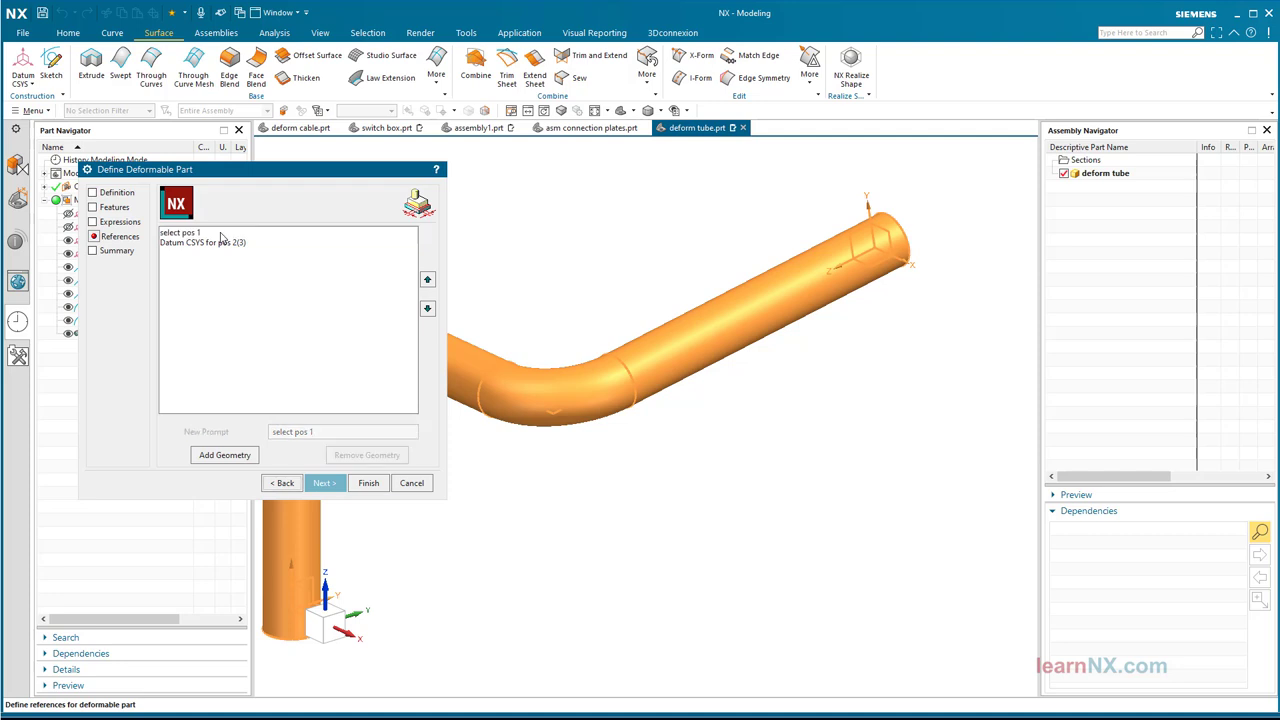
{"action": "left_click", "coordinate": [215, 245]}
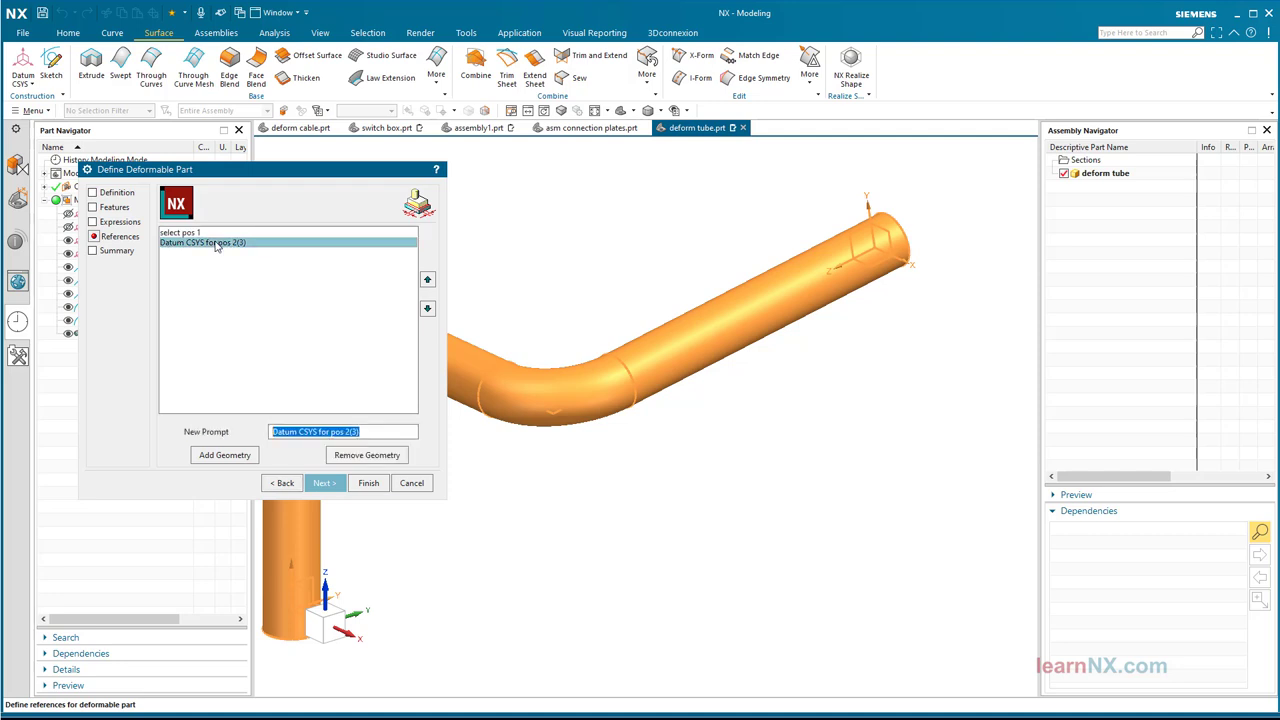
{"action": "type", "text": "se"}
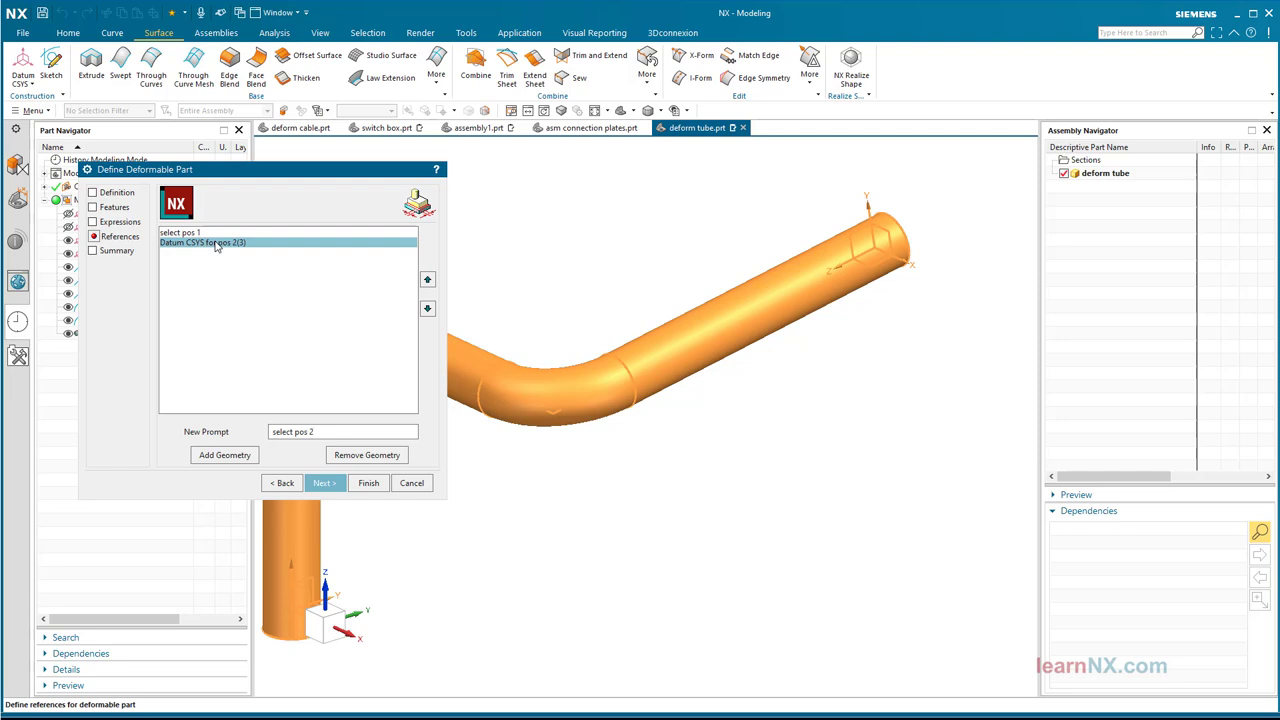
{"action": "type", "text": "lect pos 2"}
{"action": "key", "text": "Return"}
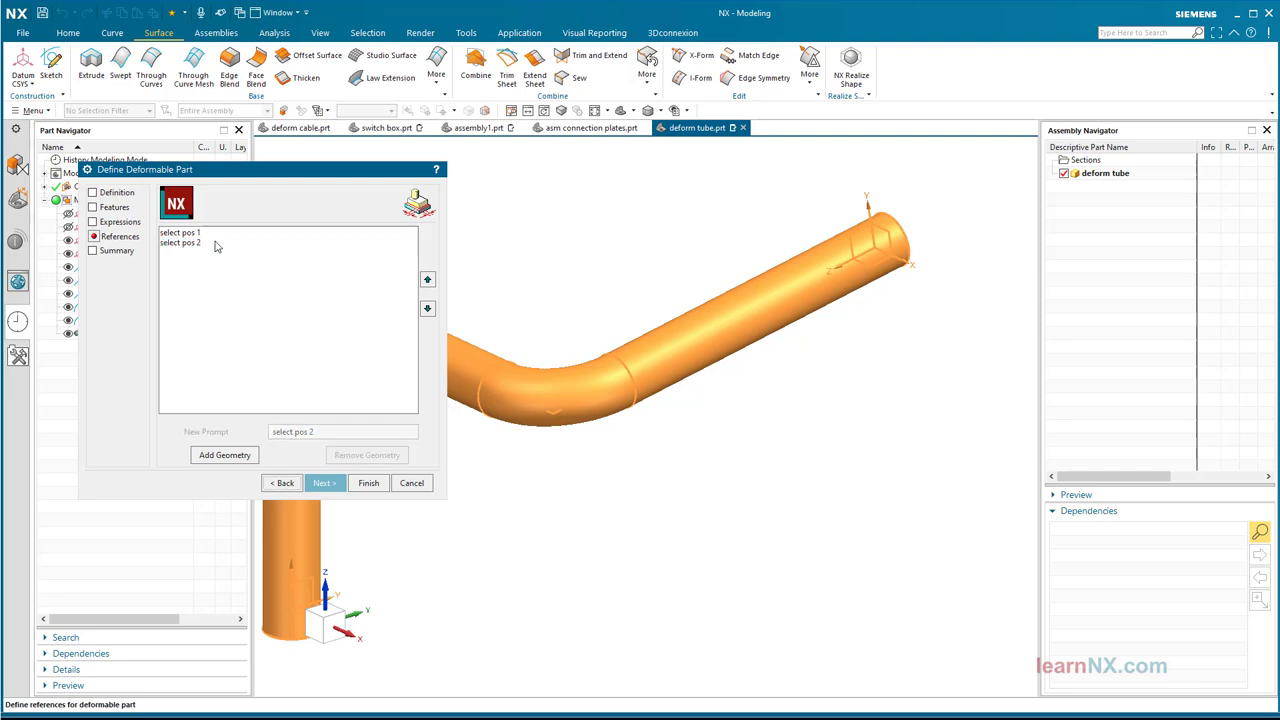
{"action": "left_click", "coordinate": [368, 483]}
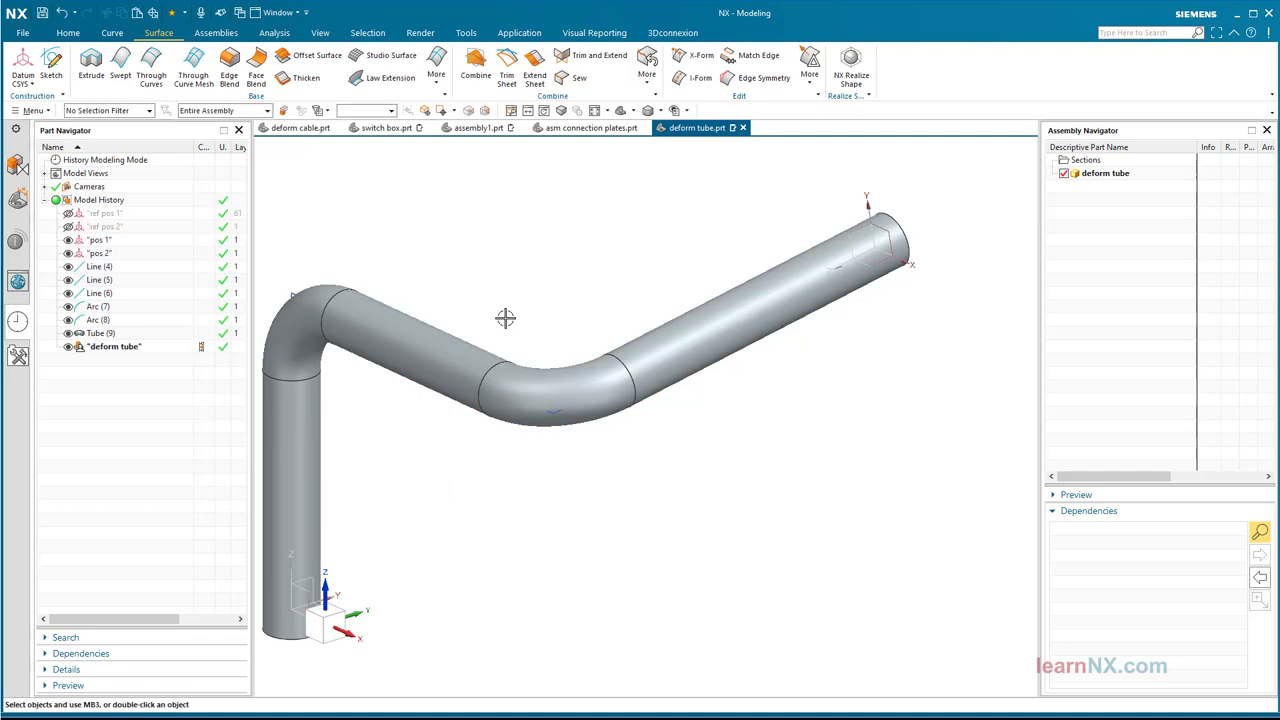
In the asm connection plates assembly, create associative WAVE links of the four datum coordinate systems at the pipe sockets.
{"action": "left_click", "coordinate": [586, 128]}
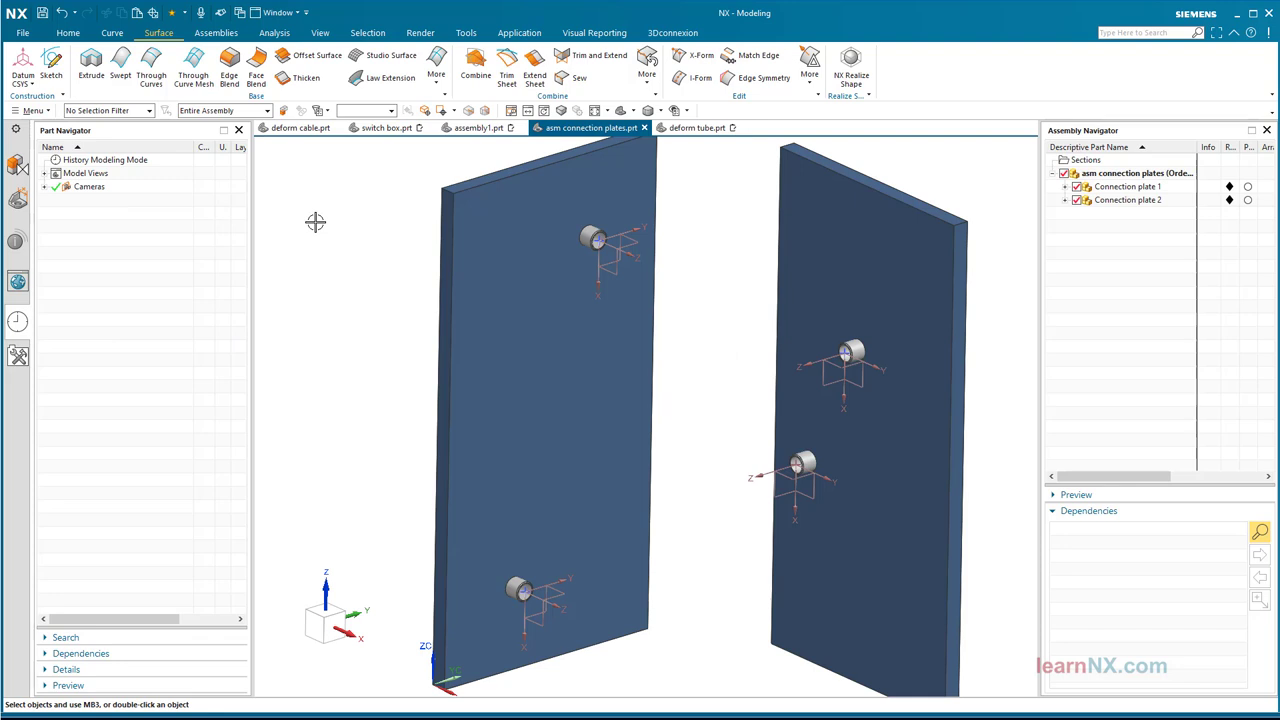
{"action": "left_click", "coordinate": [218, 33]}
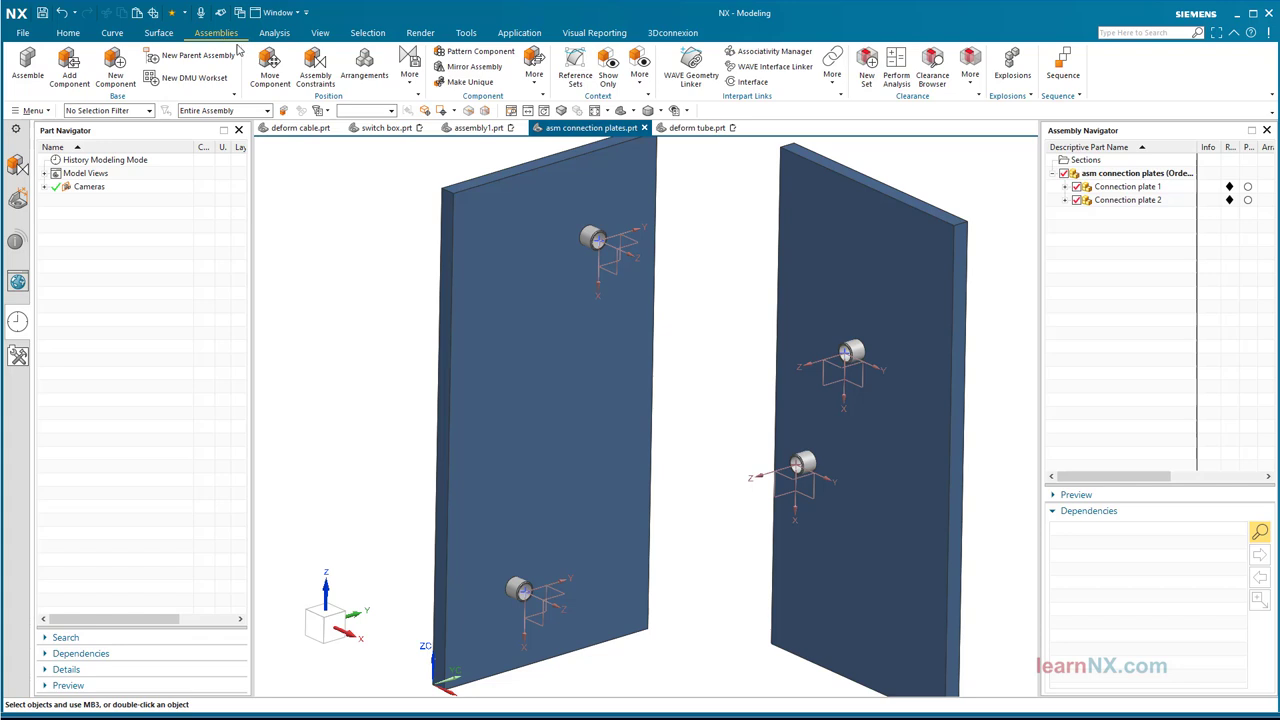
{"action": "left_click", "coordinate": [690, 65]}
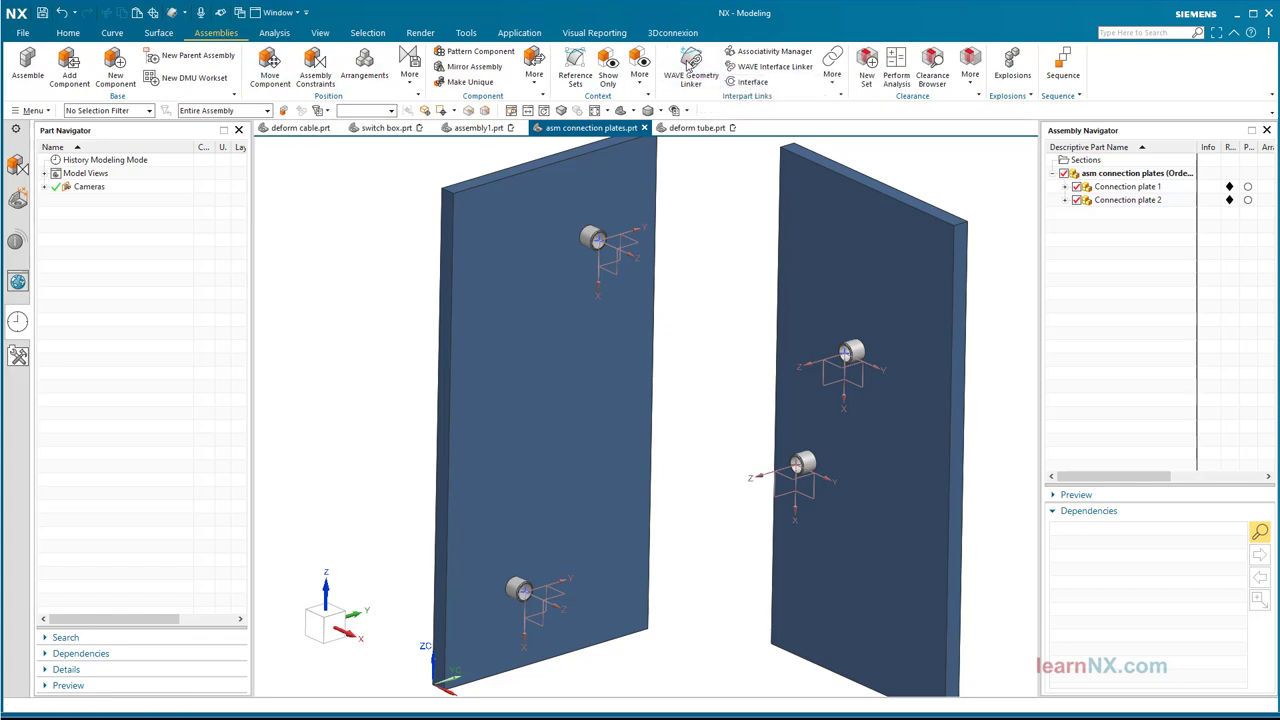
{"action": "left_click", "coordinate": [597, 240]}
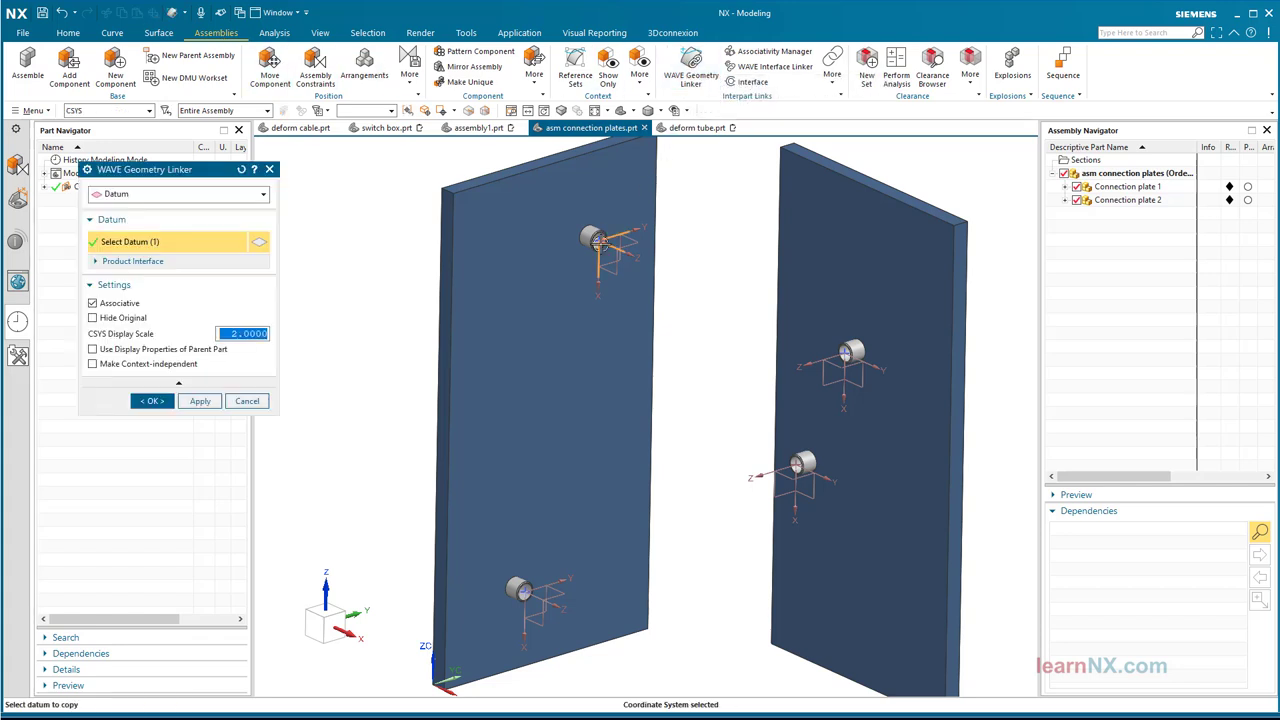
{"action": "left_click", "coordinate": [848, 355]}
{"action": "left_click", "coordinate": [797, 467]}
{"action": "left_click", "coordinate": [520, 590]}
{"action": "left_click", "coordinate": [150, 401]}
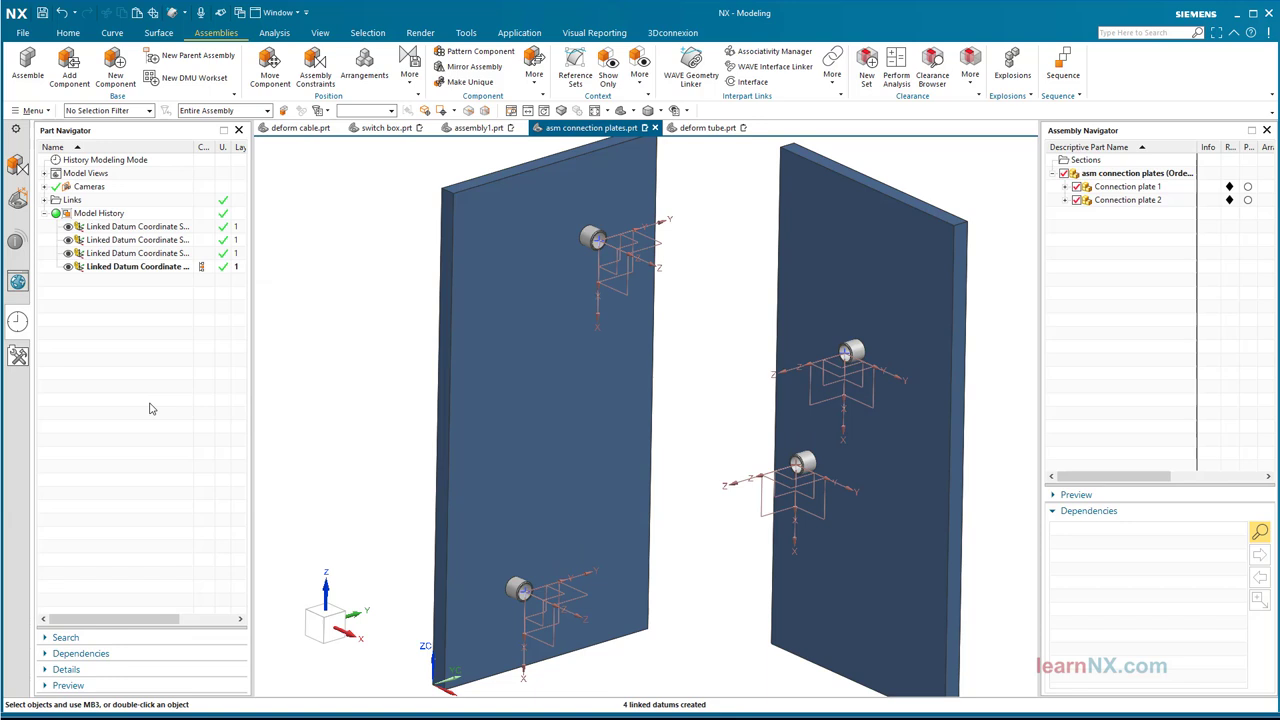
Add one deform tube component to the assembly at the absolute location of the work part.
{"action": "left_click", "coordinate": [68, 62]}
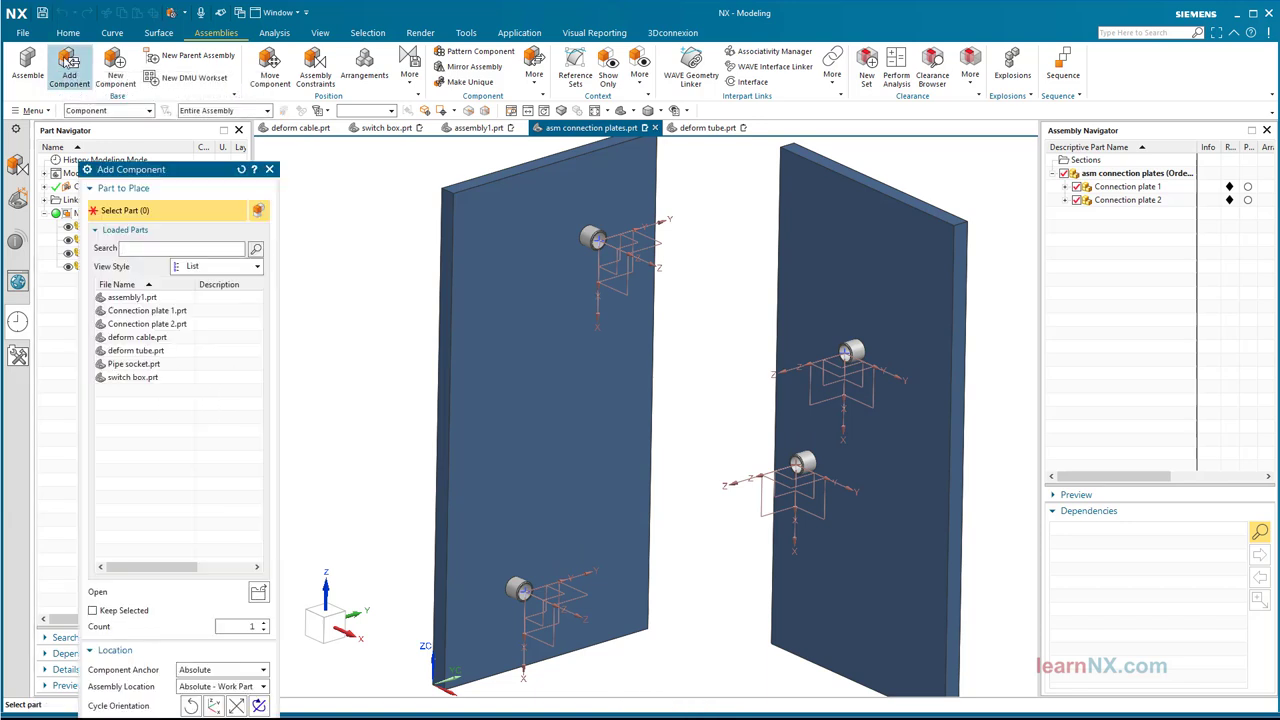
{"action": "left_click", "coordinate": [137, 350]}
{"action": "left_click", "coordinate": [152, 703]}
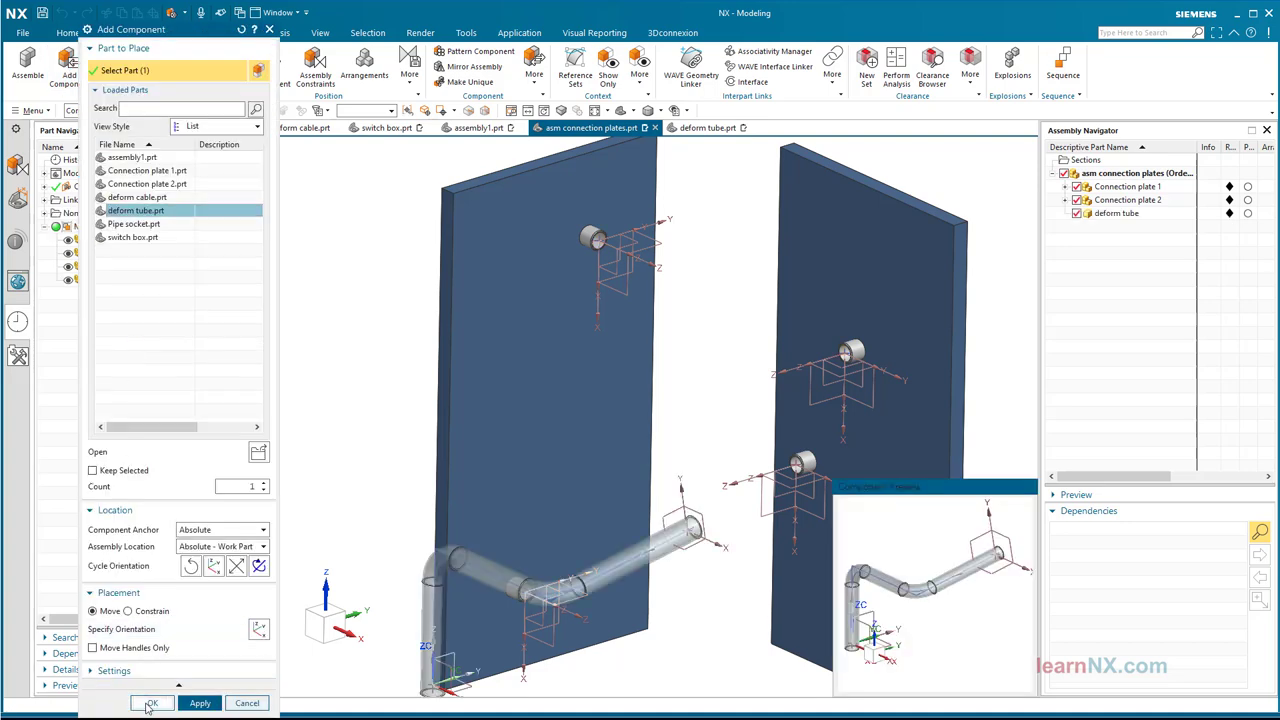
Resolve the first deform tube's pos 1 and pos 2 references to the linked coordinate systems at the two upper pipe sockets.
{"action": "left_click", "coordinate": [603, 241]}
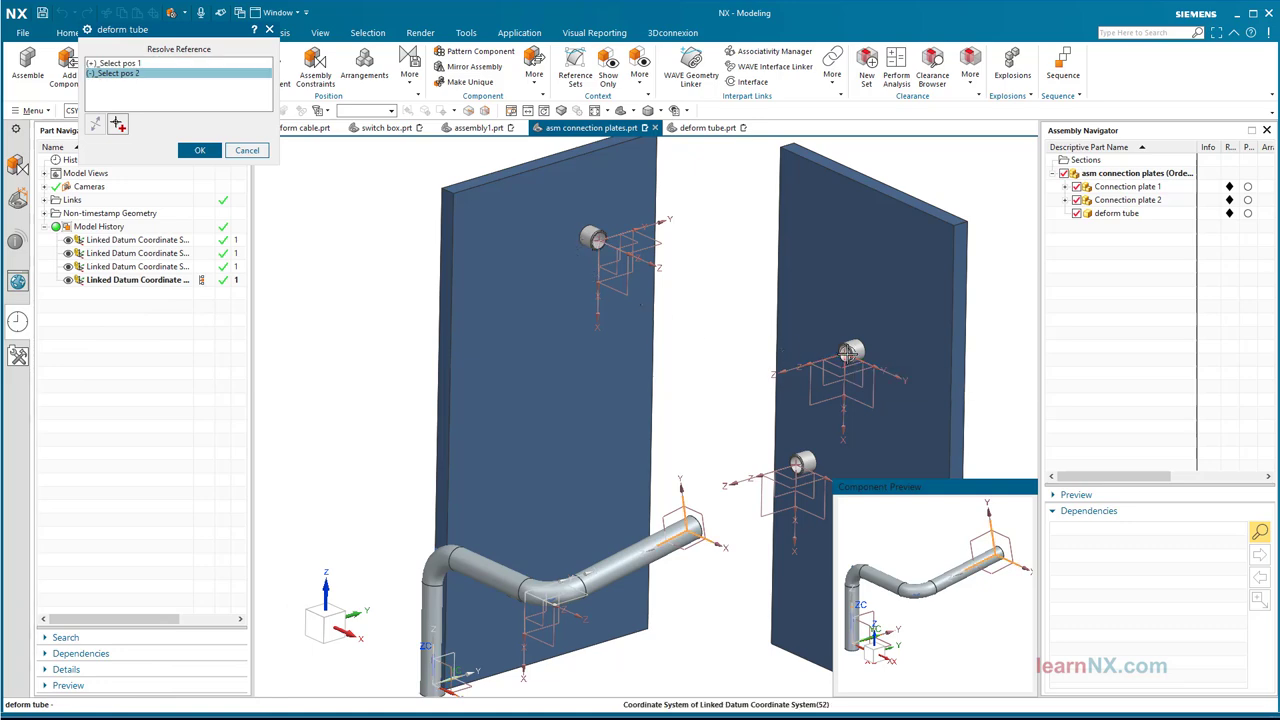
{"action": "left_click", "coordinate": [844, 356]}
{"action": "left_click", "coordinate": [219, 154]}
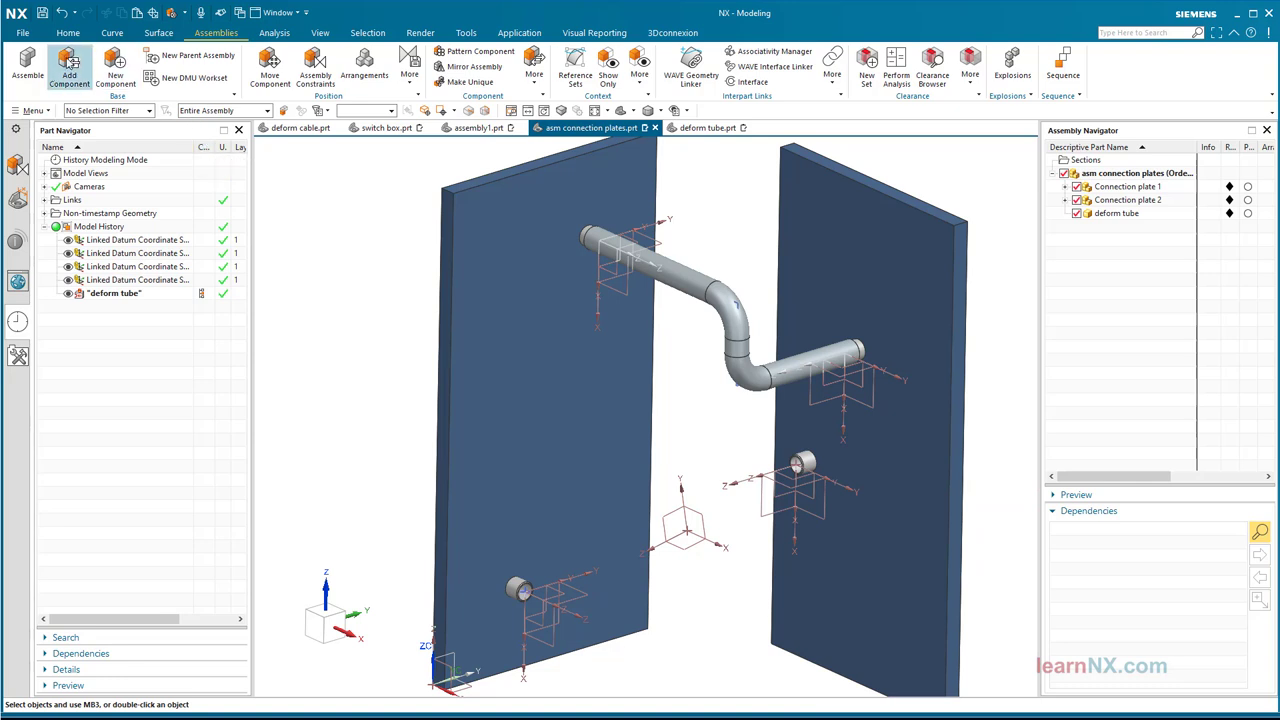
Add a second deform tube component and assign the linked coordinate systems at the two lower pipe sockets as pos 1 and pos 2.
{"action": "left_click", "coordinate": [69, 63]}
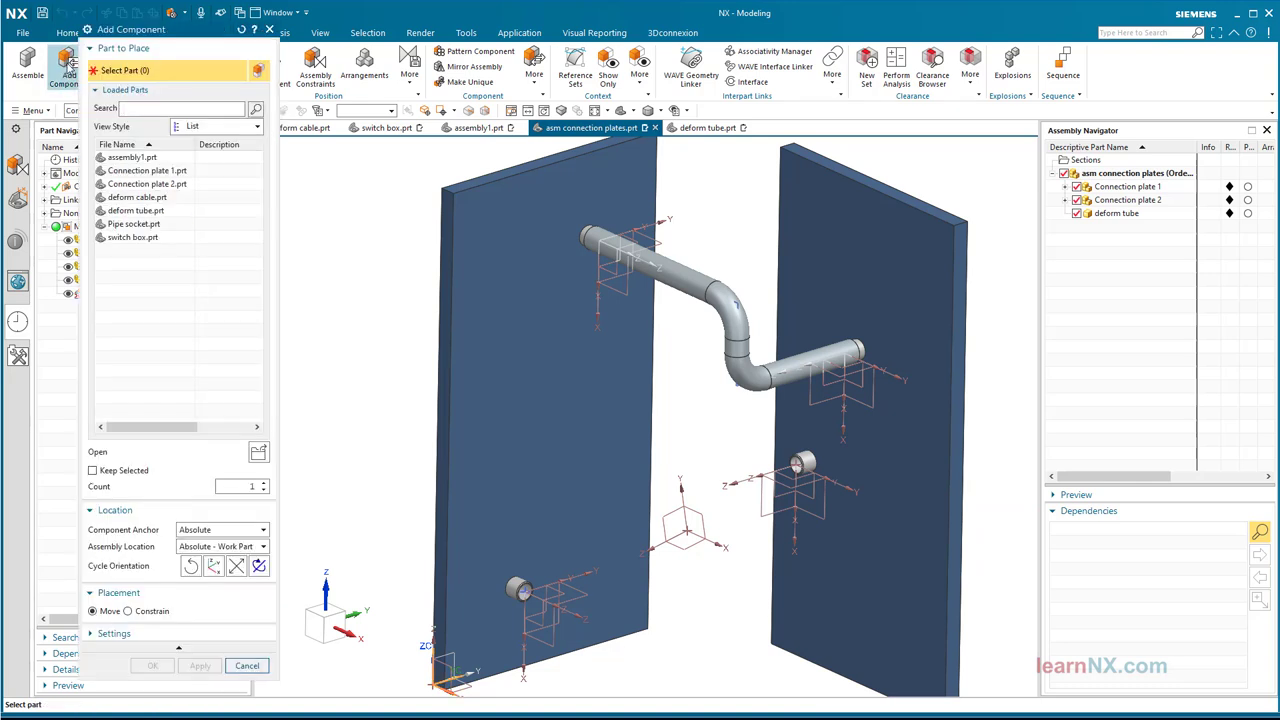
{"action": "left_click", "coordinate": [130, 211]}
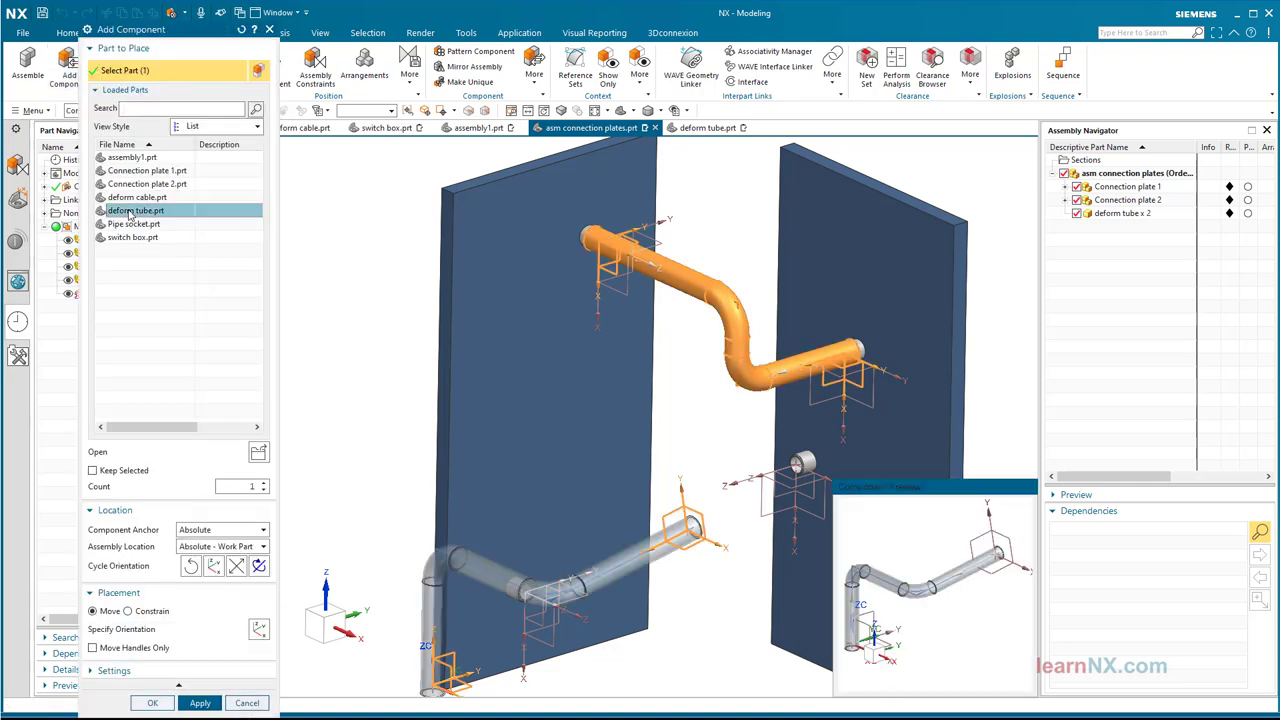
{"action": "left_click", "coordinate": [140, 704]}
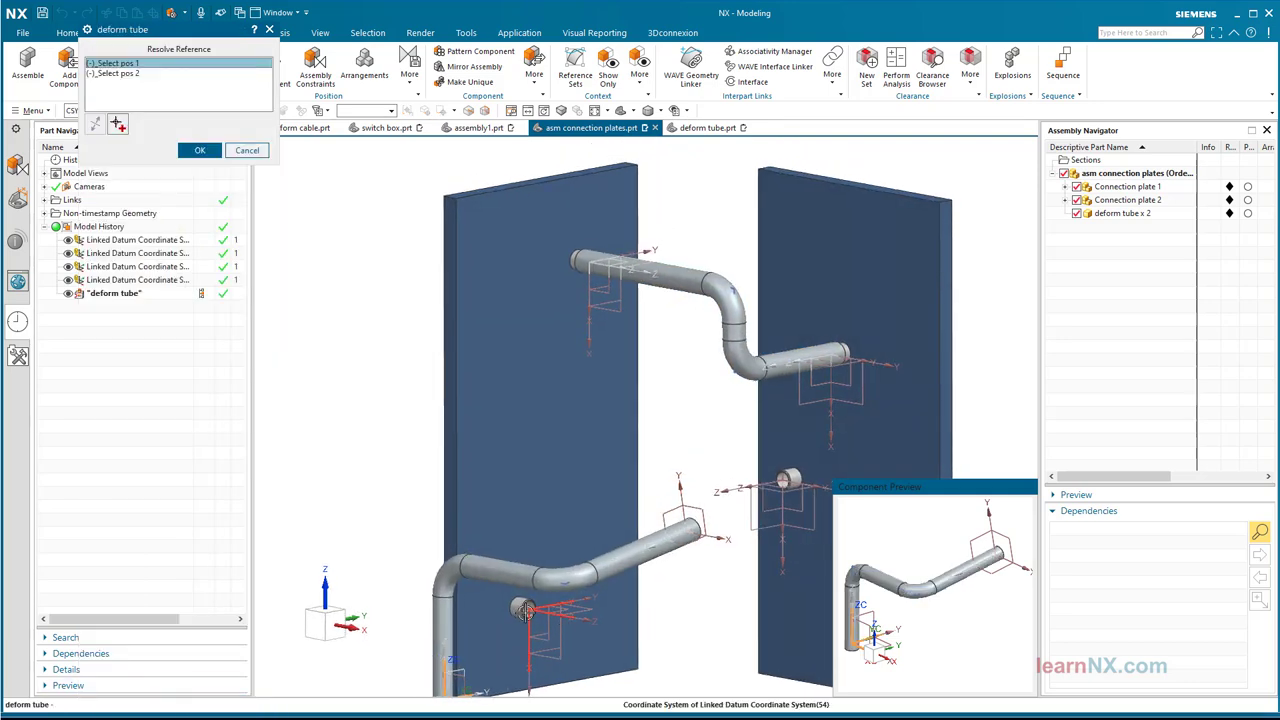
{"action": "left_click", "coordinate": [730, 495]}
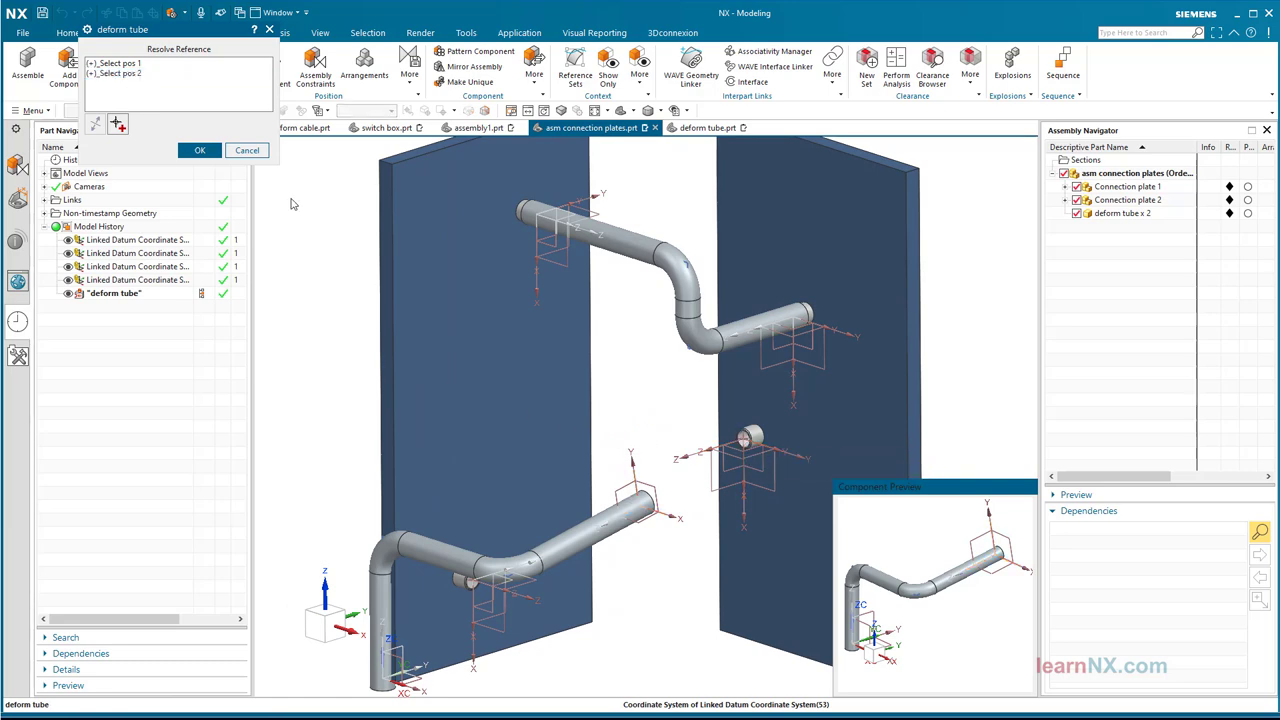
{"action": "left_click", "coordinate": [200, 150]}
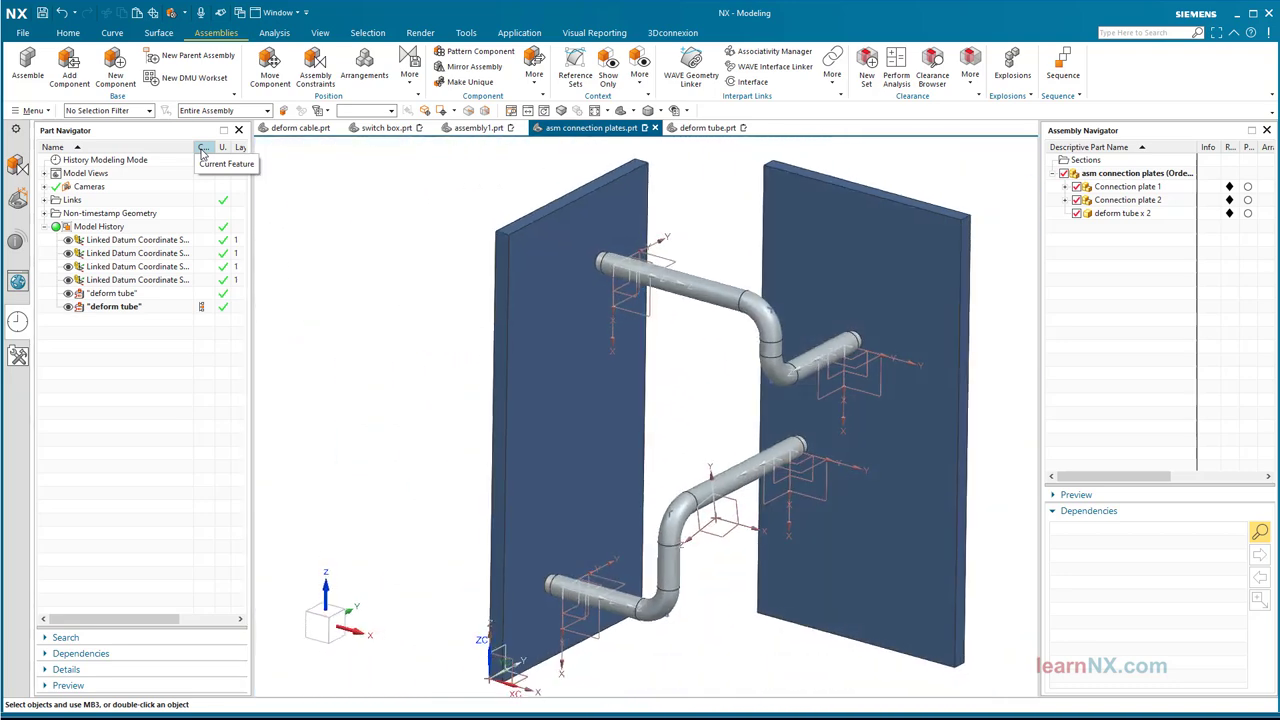
Move the Connection plate 2 component to a different position relative to the other plate, using dynamic motion without copying.
{"action": "left_click", "coordinate": [1122, 202]}
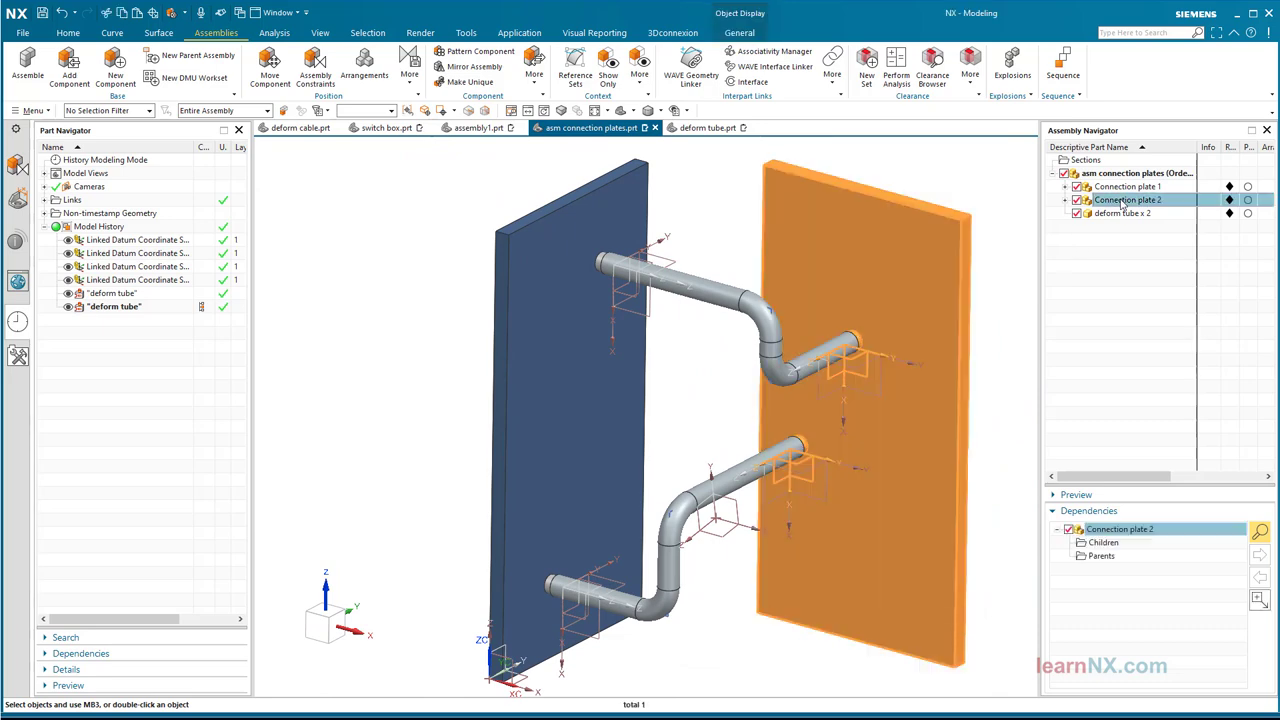
{"action": "right_click", "coordinate": [1122, 202]}
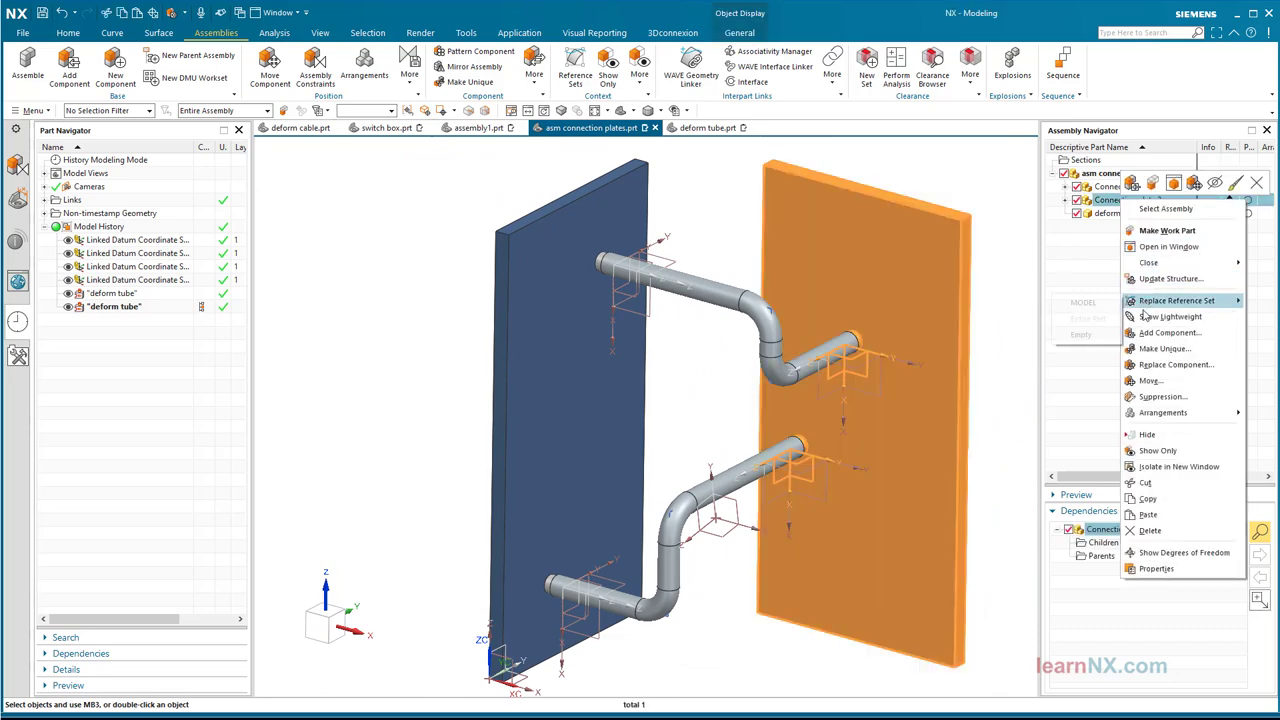
{"action": "left_click", "coordinate": [1140, 381]}
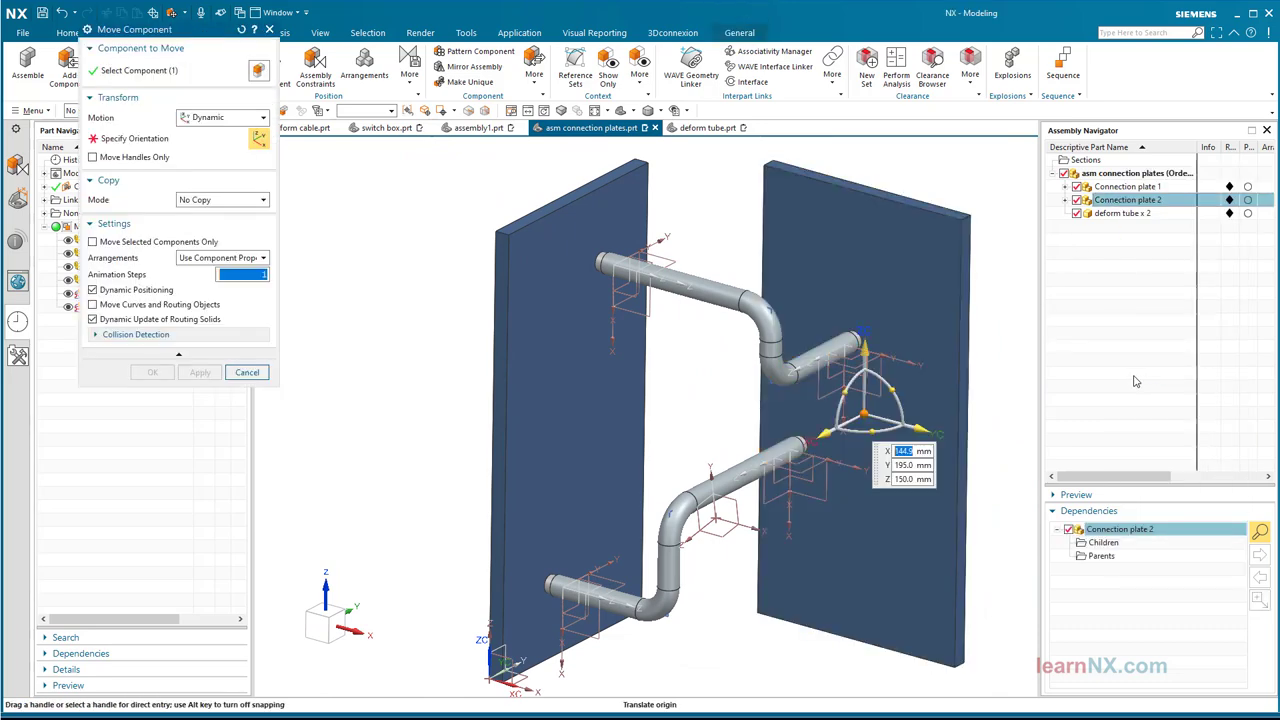
{"action": "scroll", "coordinate": [760, 420], "scroll_direction": "down", "scroll_amount": 2}
{"action": "left_click_drag", "start_coordinate": [795, 431], "coordinate": [745, 522]}
{"action": "left_click", "coordinate": [153, 373]}
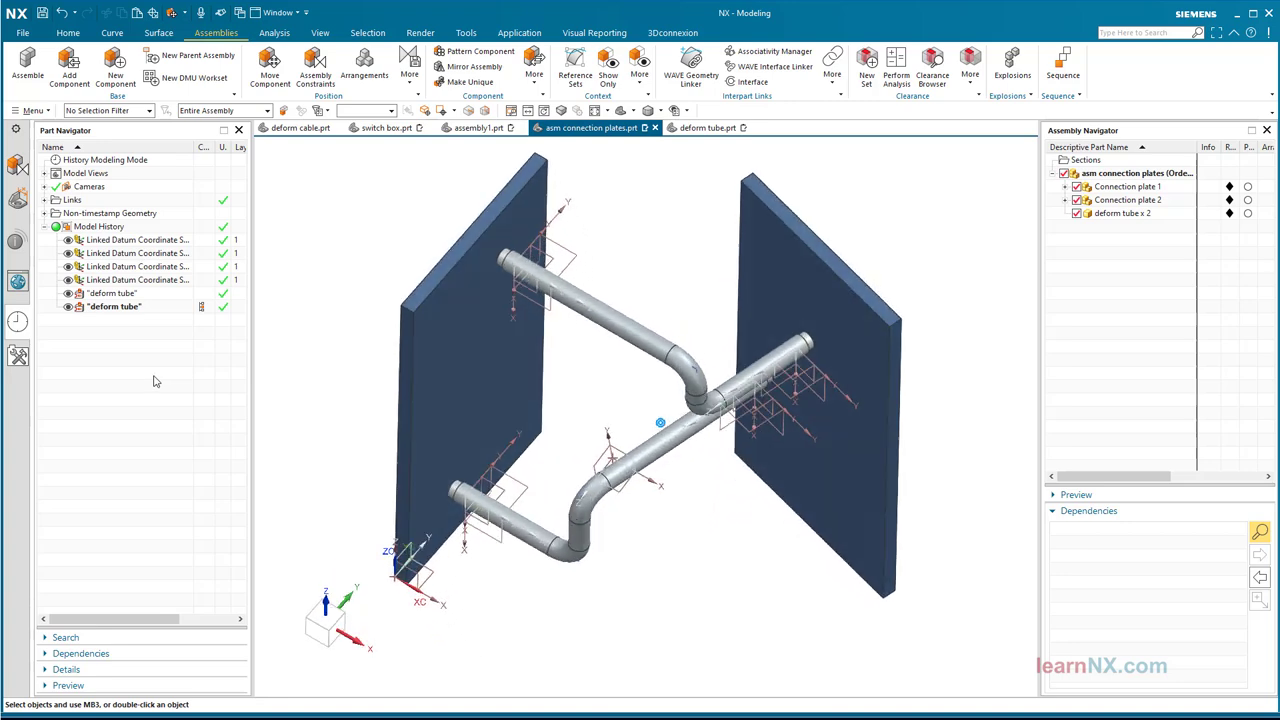